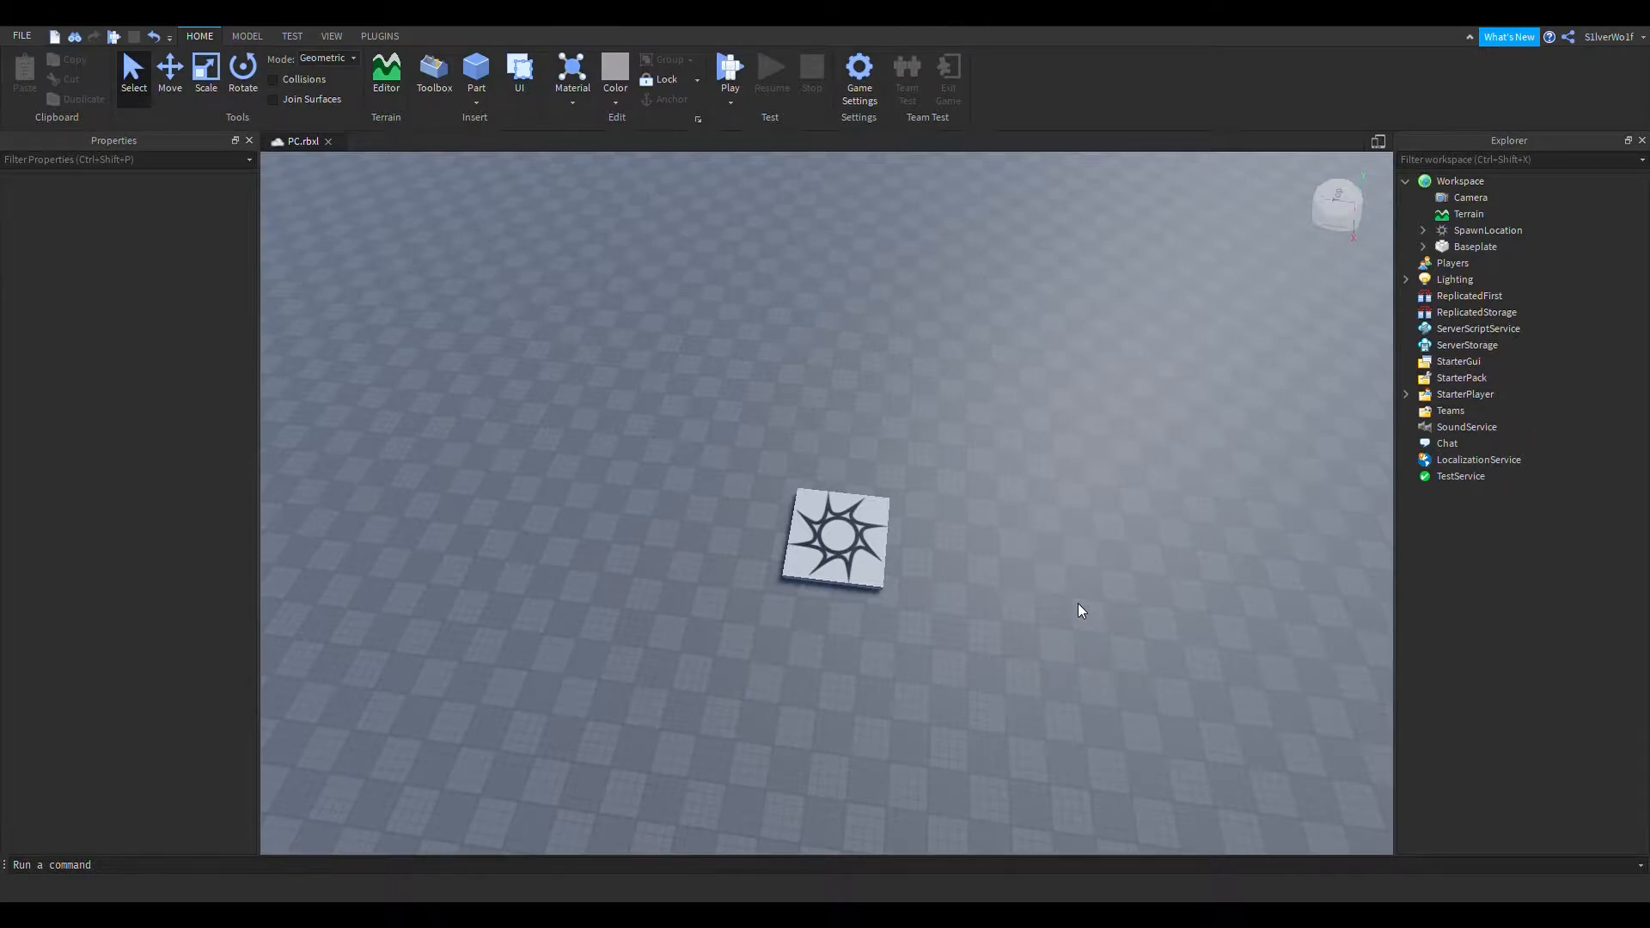
{"action": "key", "text": "d"}
{"action": "right_click_drag", "start_coordinate": [1054, 612], "coordinate": [1054, 612]}
{"action": "right_click_drag", "start_coordinate": [855, 443], "coordinate": [855, 444]}
{"action": "right_click_drag", "start_coordinate": [950, 585], "coordinate": [951, 584]}
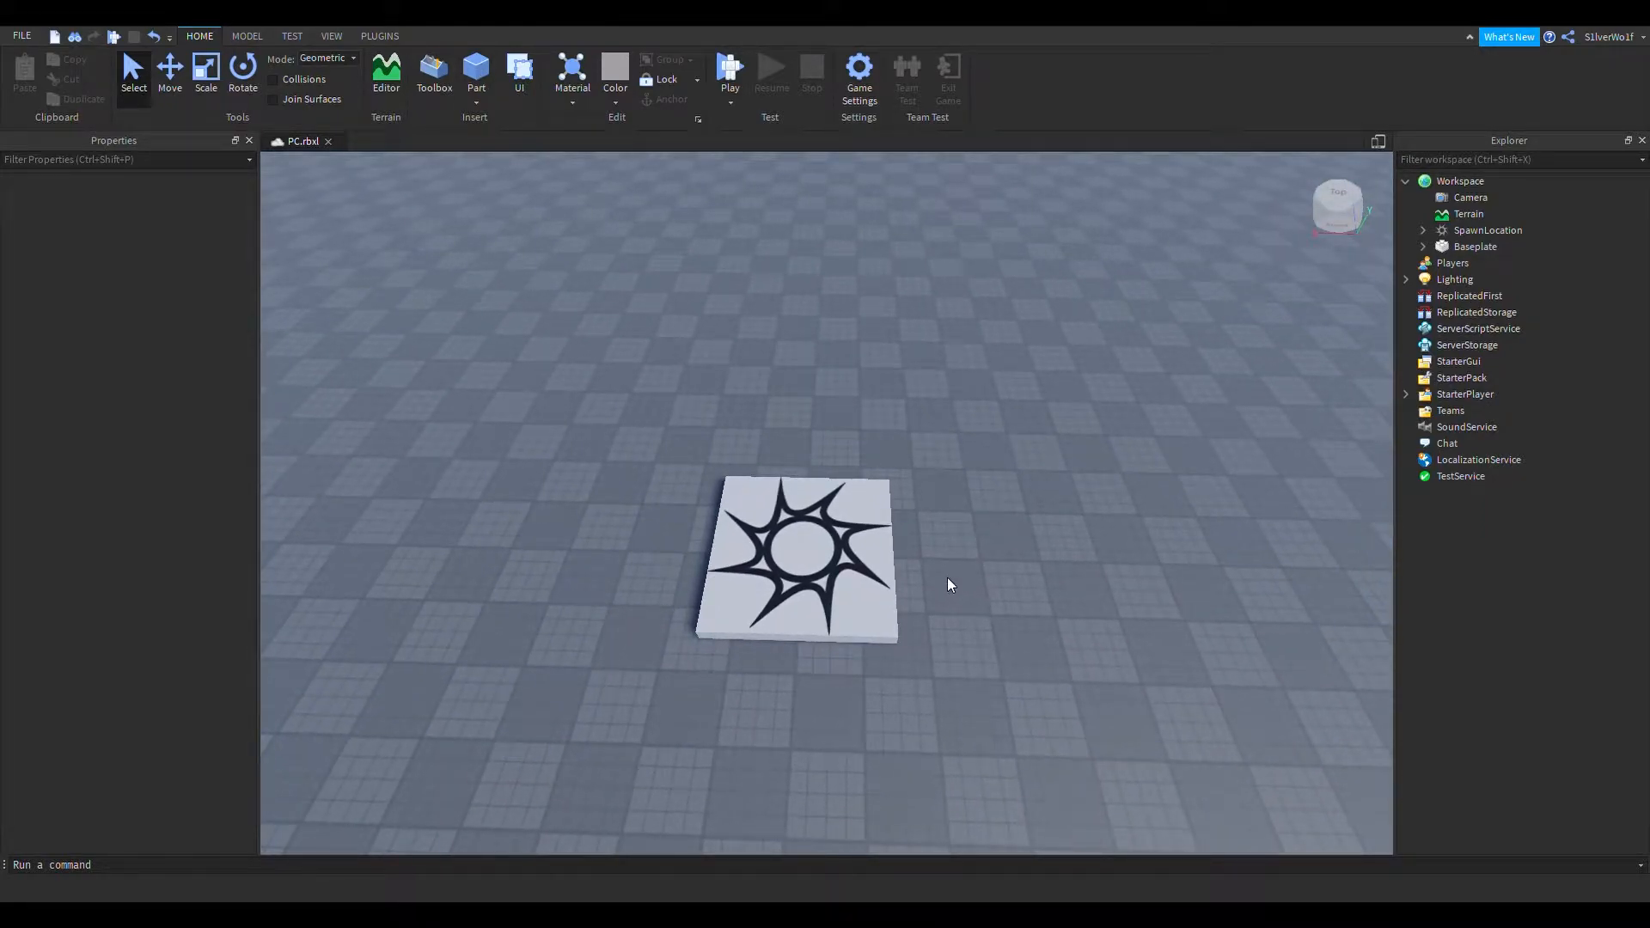
{"action": "right_click_drag", "start_coordinate": [947, 590], "coordinate": [946, 590]}
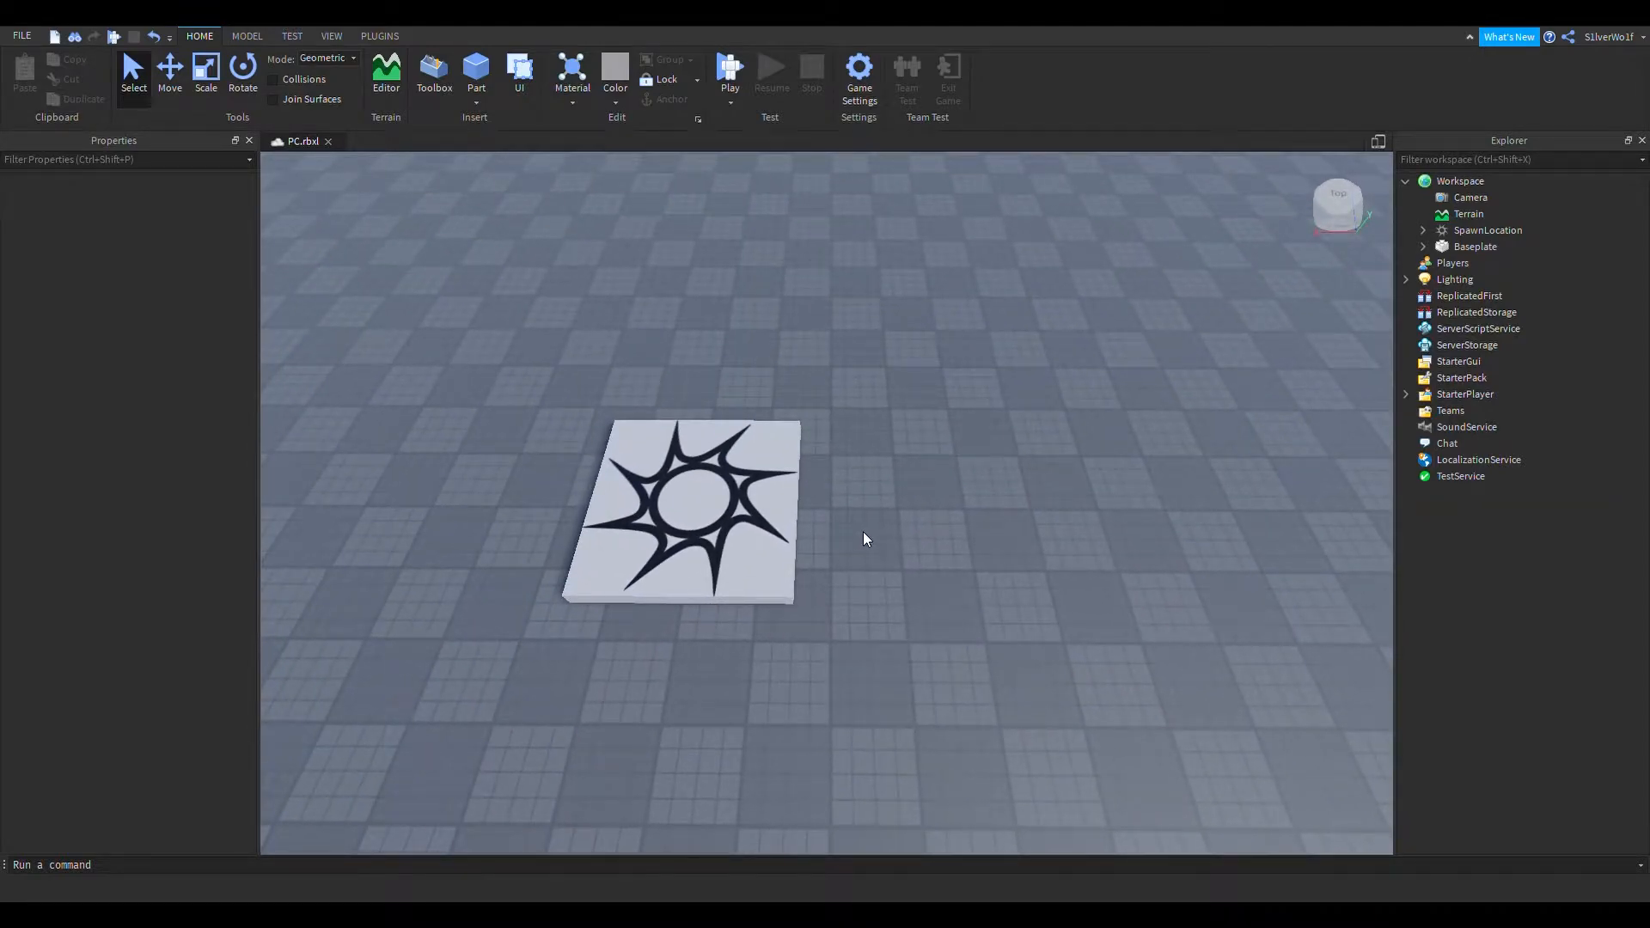
{"action": "right_click_drag", "start_coordinate": [1048, 375], "coordinate": [1049, 375]}
{"action": "right_click_drag", "start_coordinate": [937, 627], "coordinate": [937, 627]}
{"action": "key", "text": "s"}
{"action": "key", "text": "w"}
{"action": "key", "text": "w"}
{"action": "right_click_drag", "start_coordinate": [822, 545], "coordinate": [823, 544]}
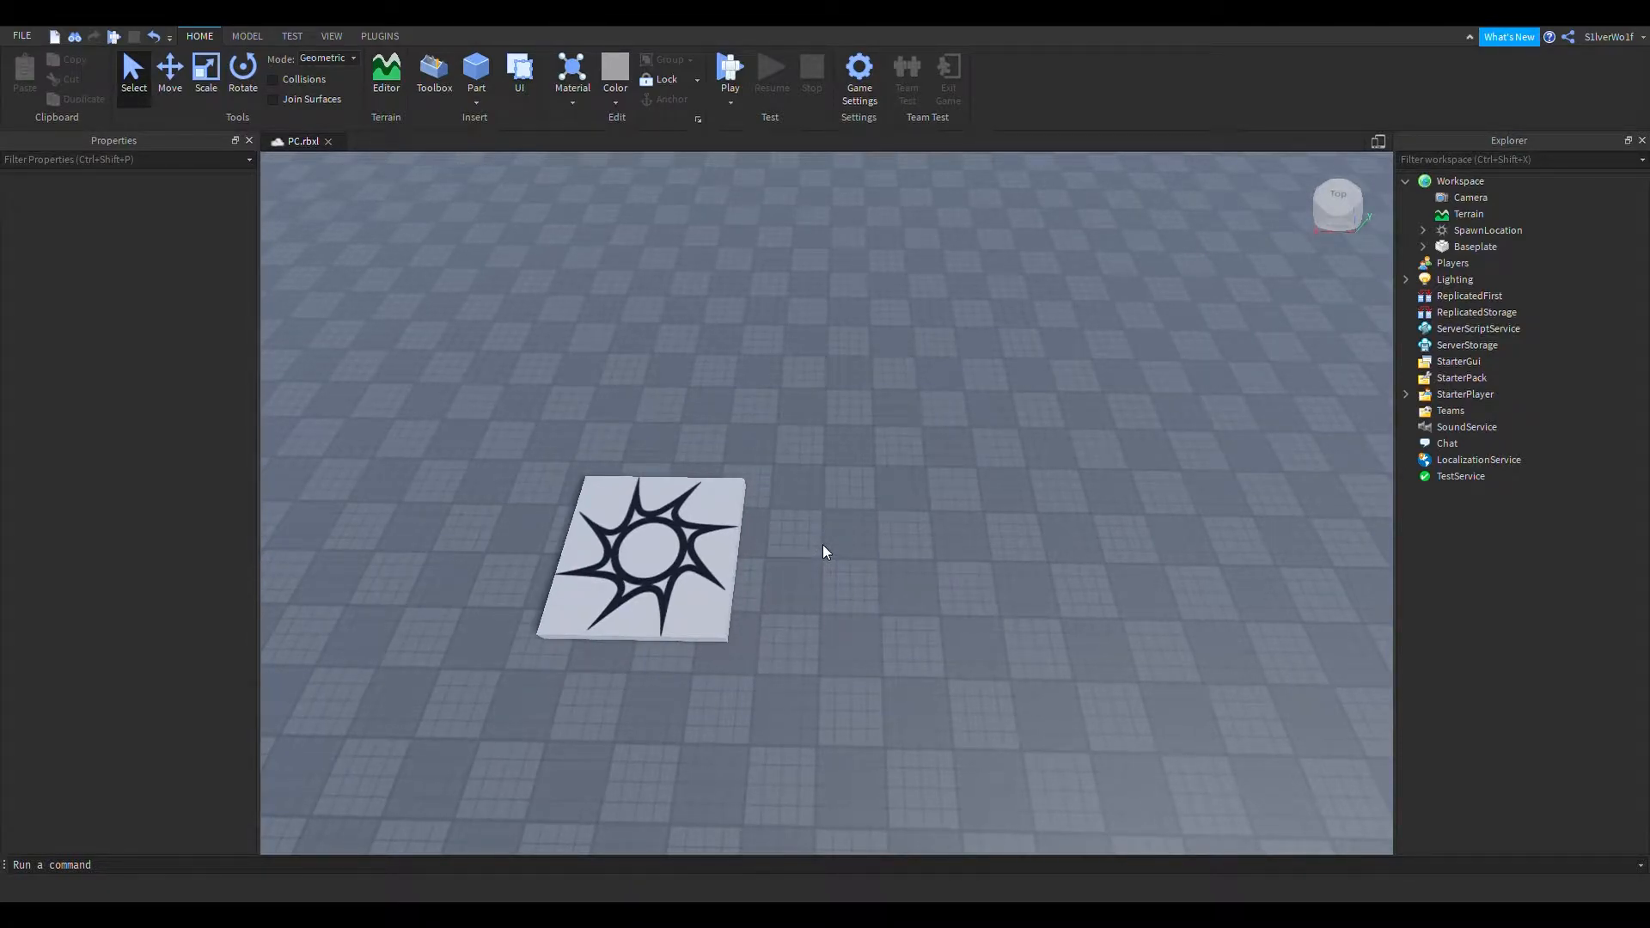
{"action": "right_click_drag", "start_coordinate": [695, 367], "coordinate": [695, 367]}
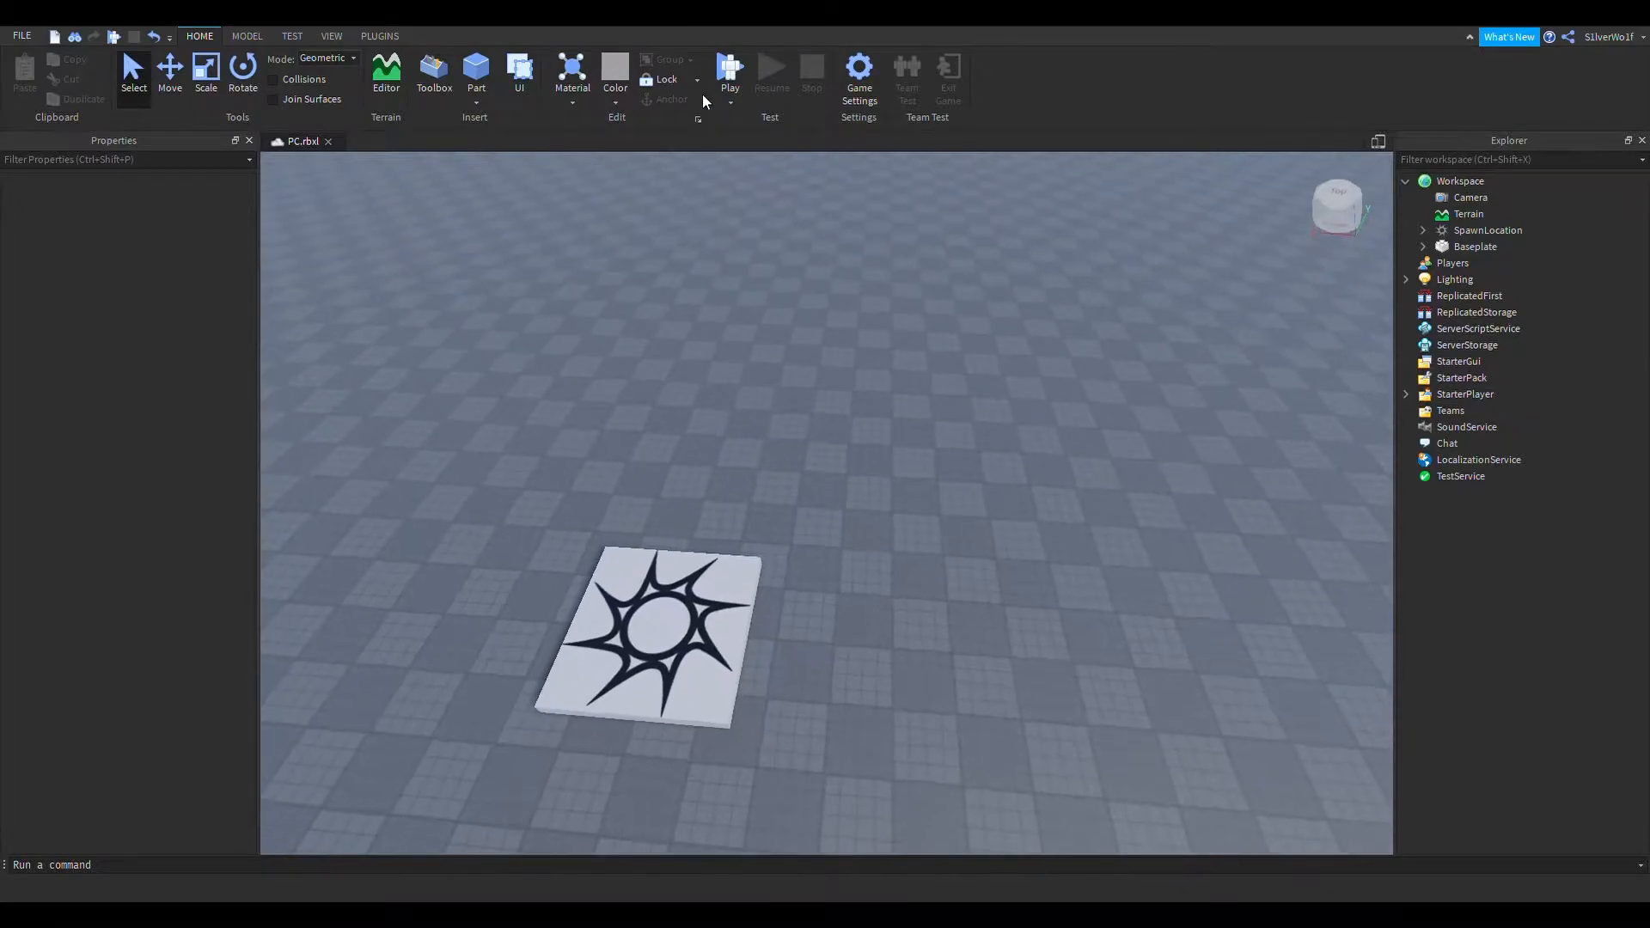
{"action": "right_click_drag", "start_coordinate": [865, 482], "coordinate": [866, 483]}
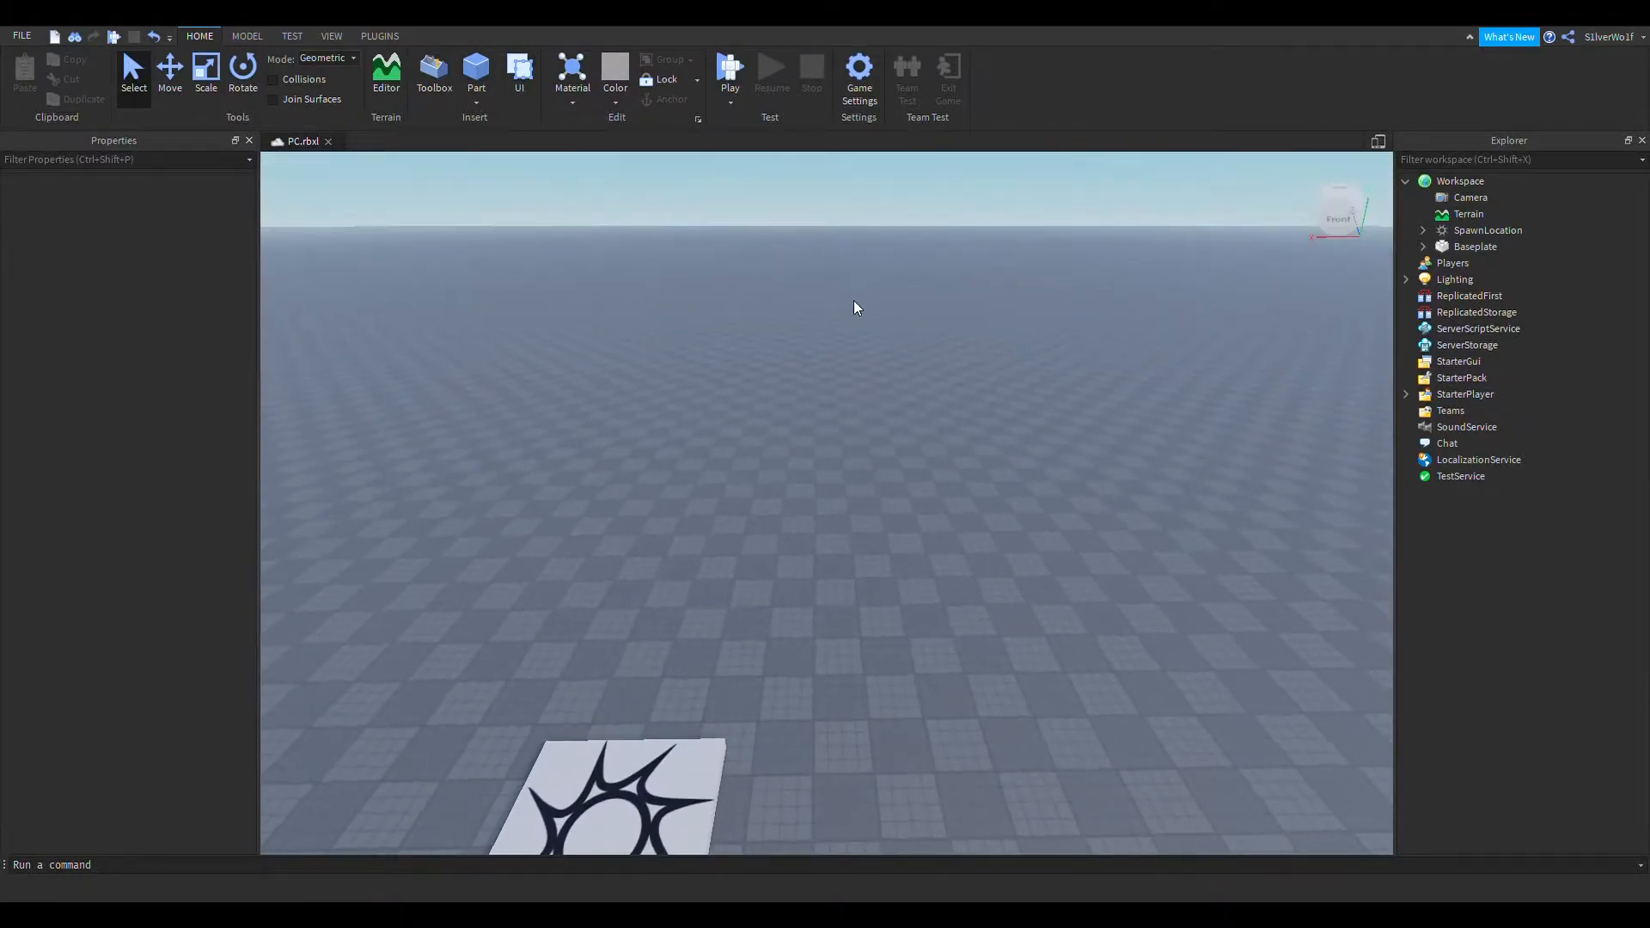
{"action": "right_click_drag", "start_coordinate": [882, 664], "coordinate": [884, 661]}
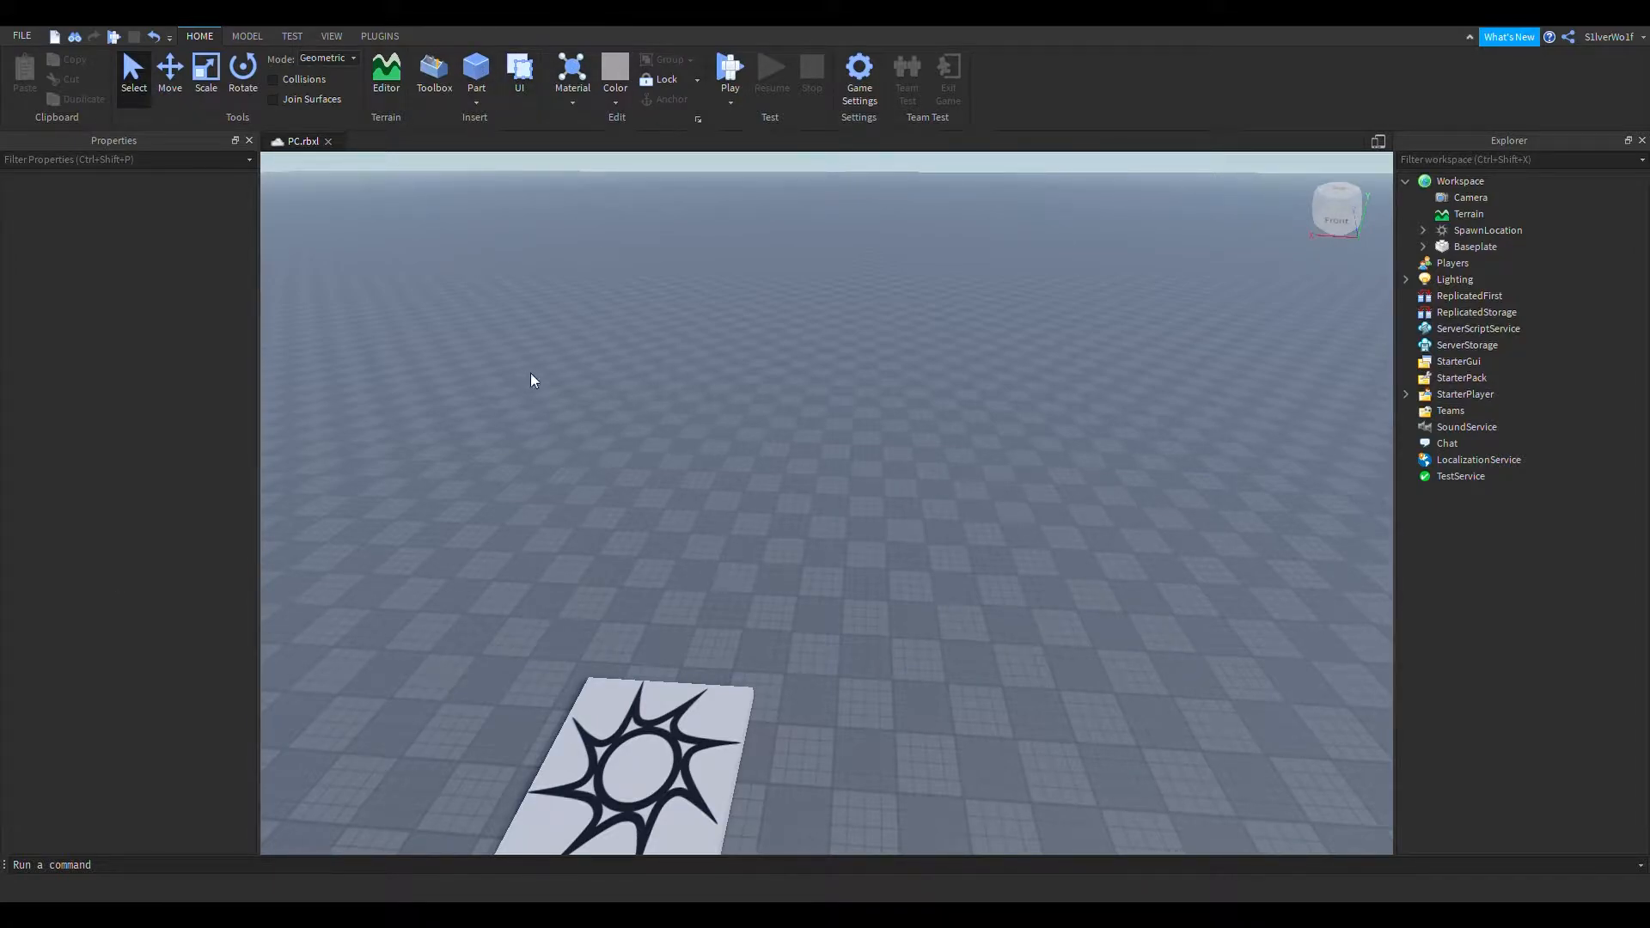
Insert a block part and slide it along the baseplate to about (-0.25, 0.5, 38.25)
{"action": "left_click", "coordinate": [475, 76]}
{"action": "key", "text": "w"}
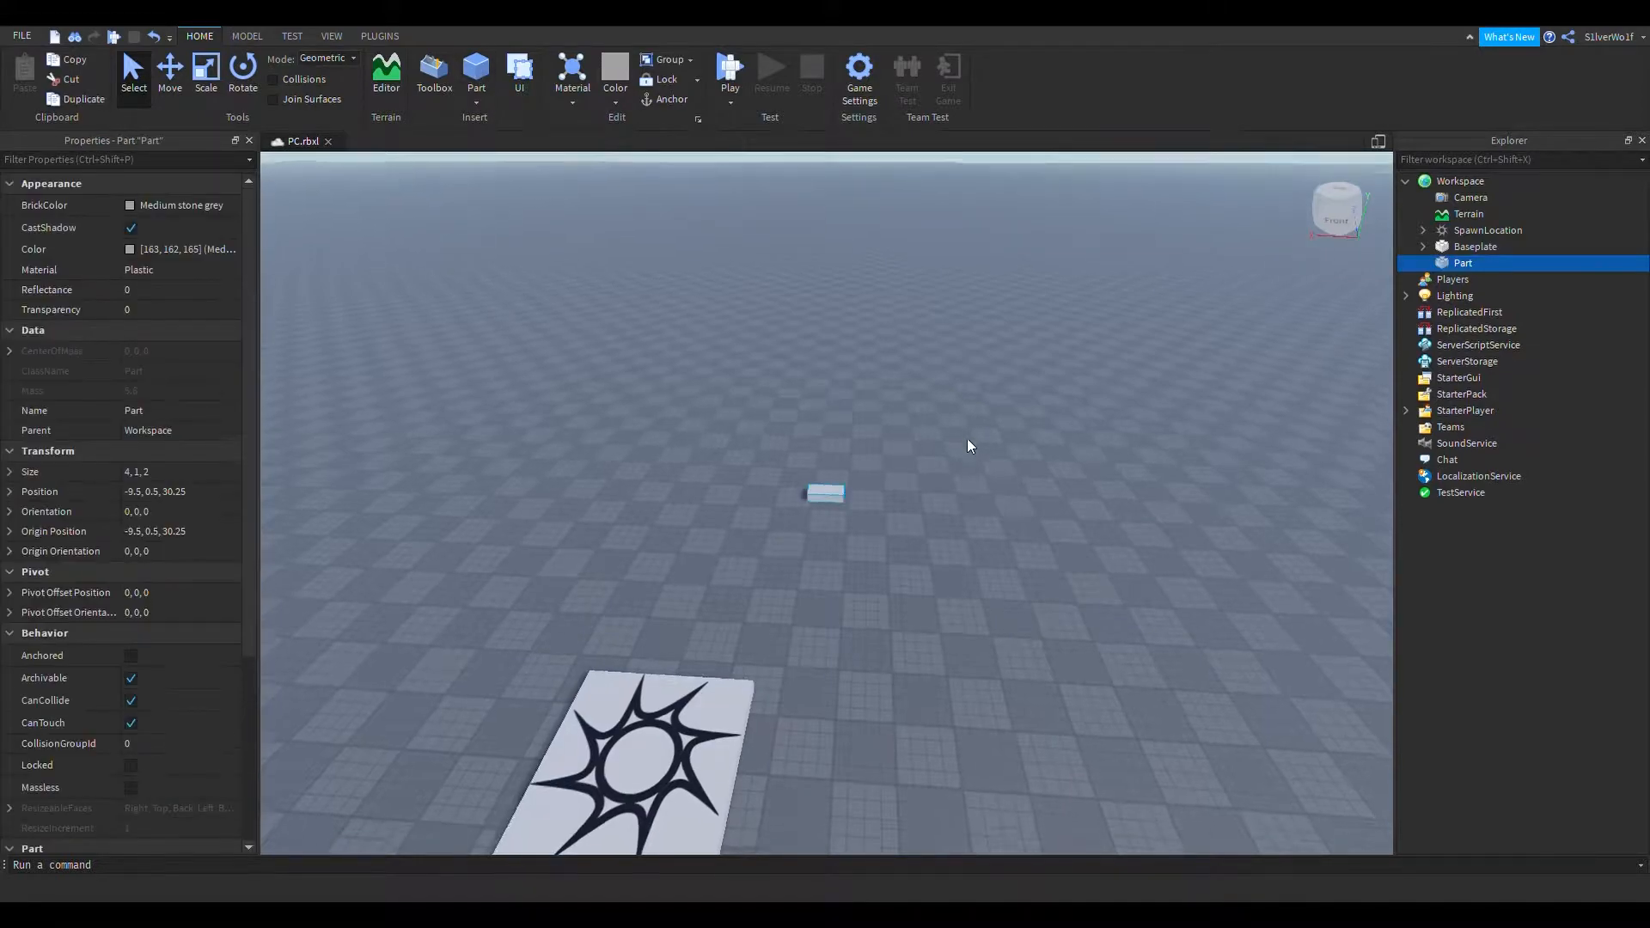
{"action": "right_click_drag", "start_coordinate": [971, 482], "coordinate": [892, 488]}
{"action": "scroll", "coordinate": [925, 498], "scroll_direction": "down", "scroll_amount": 3}
{"action": "scroll", "coordinate": [892, 488], "scroll_direction": "up", "scroll_amount": 2}
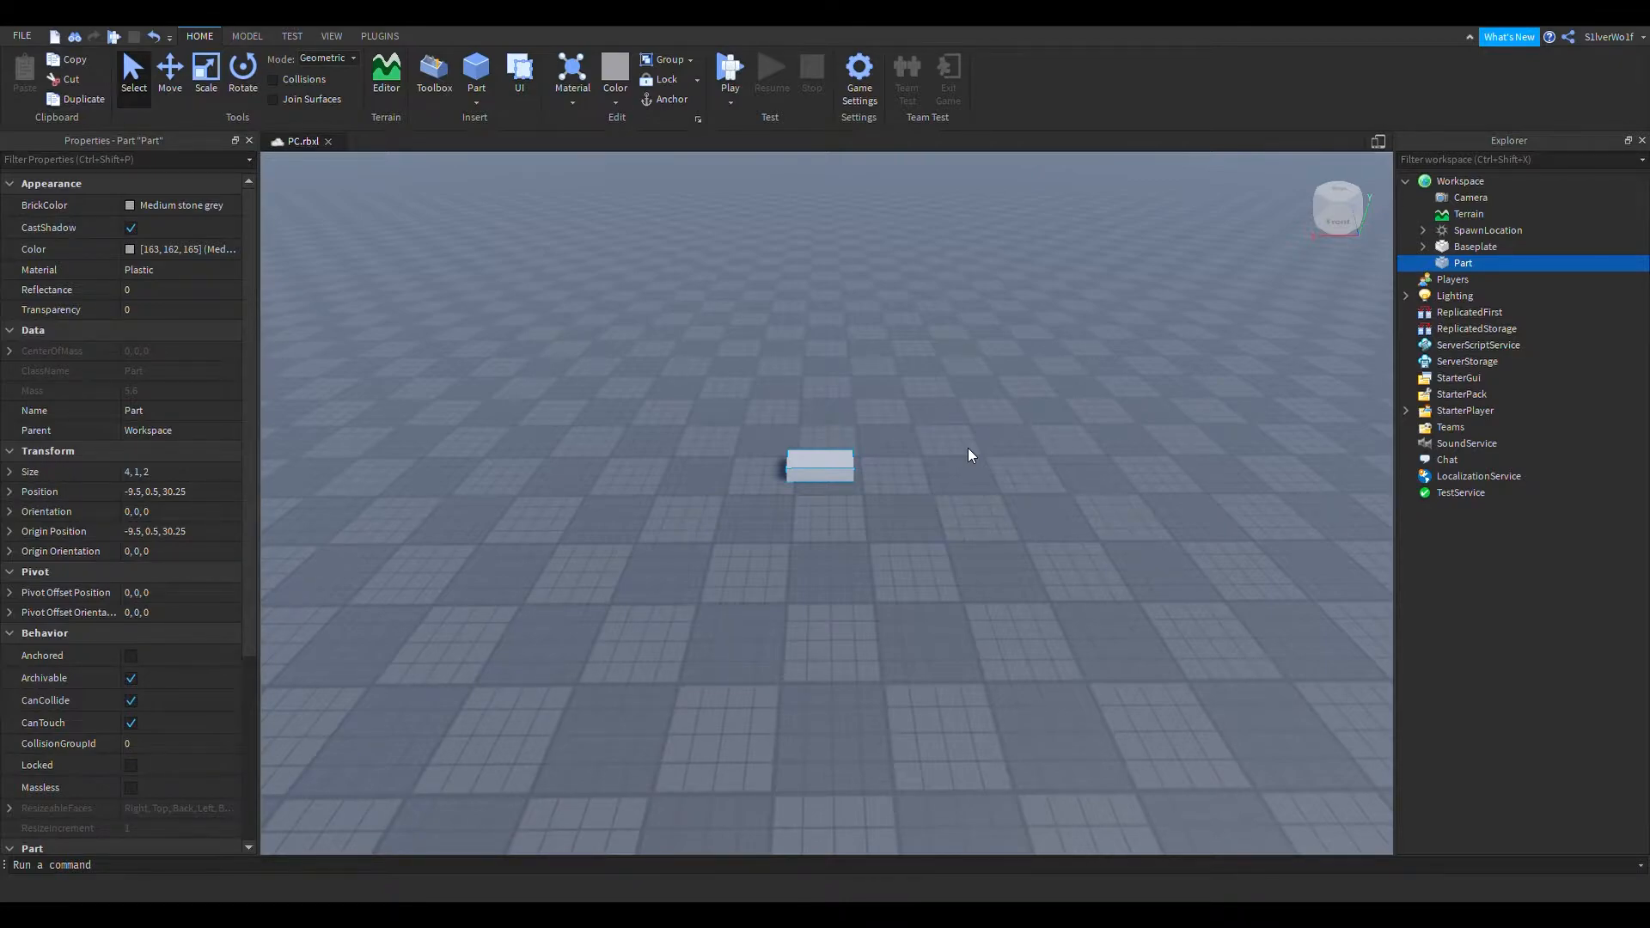
{"action": "left_click_drag", "start_coordinate": [823, 468], "coordinate": [730, 469]}
{"action": "right_click_drag", "start_coordinate": [798, 505], "coordinate": [894, 599]}
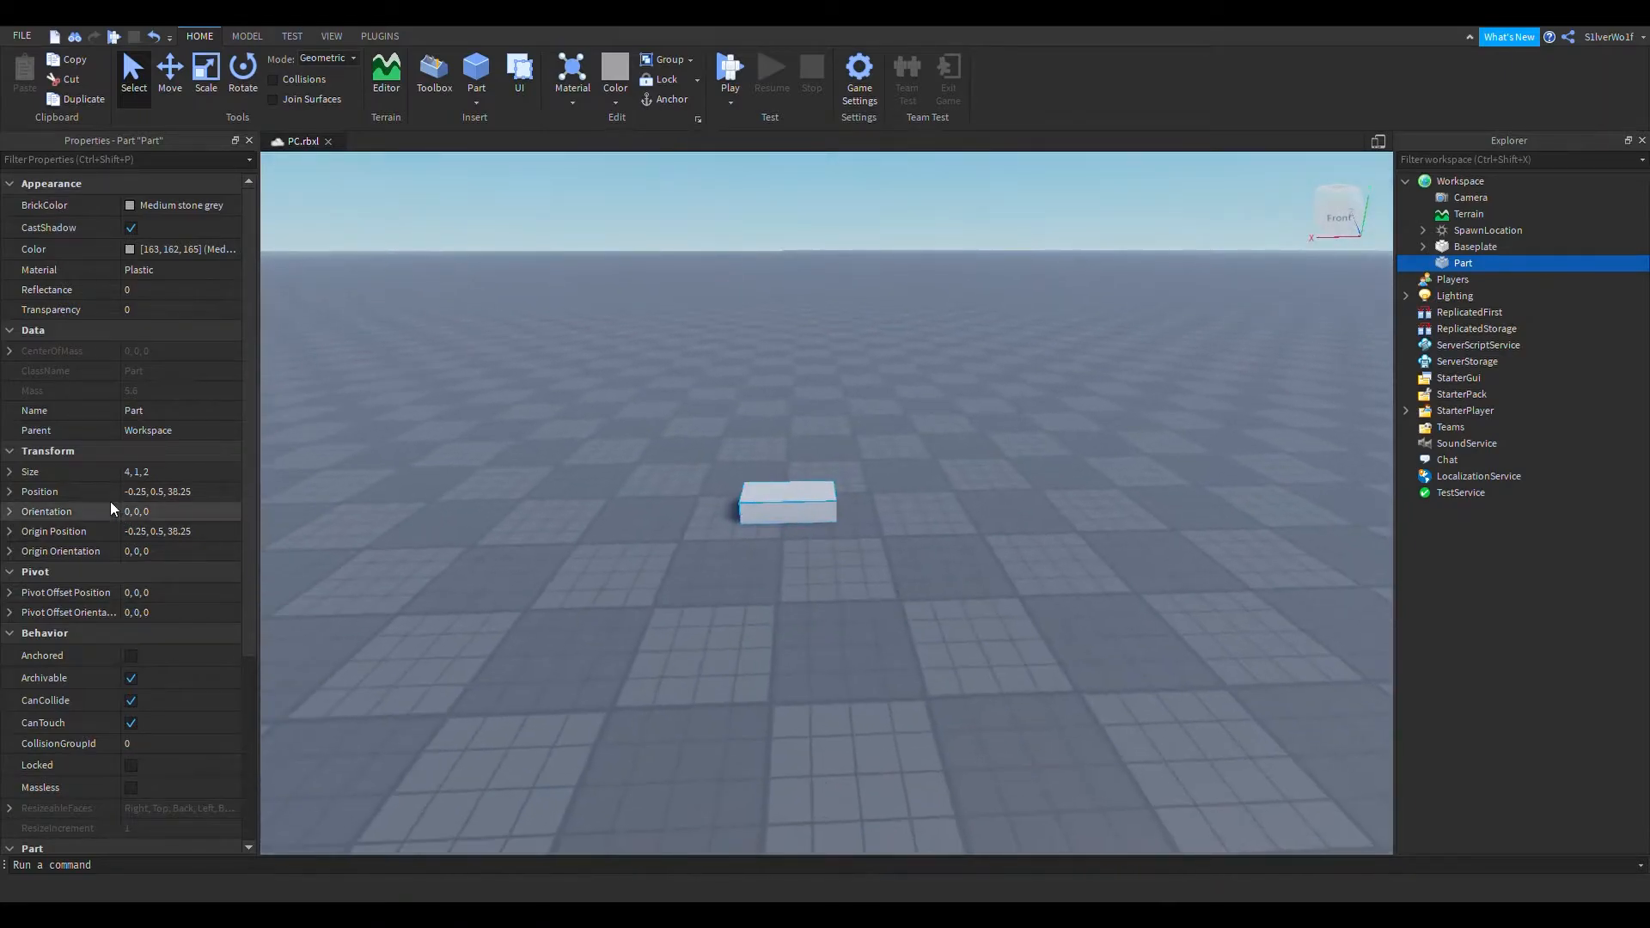
Set the block's size to 160, 1, 60 and move it back to about (-2, 0.5, 72), clear of the spawn location
{"action": "left_click", "coordinate": [128, 473]}
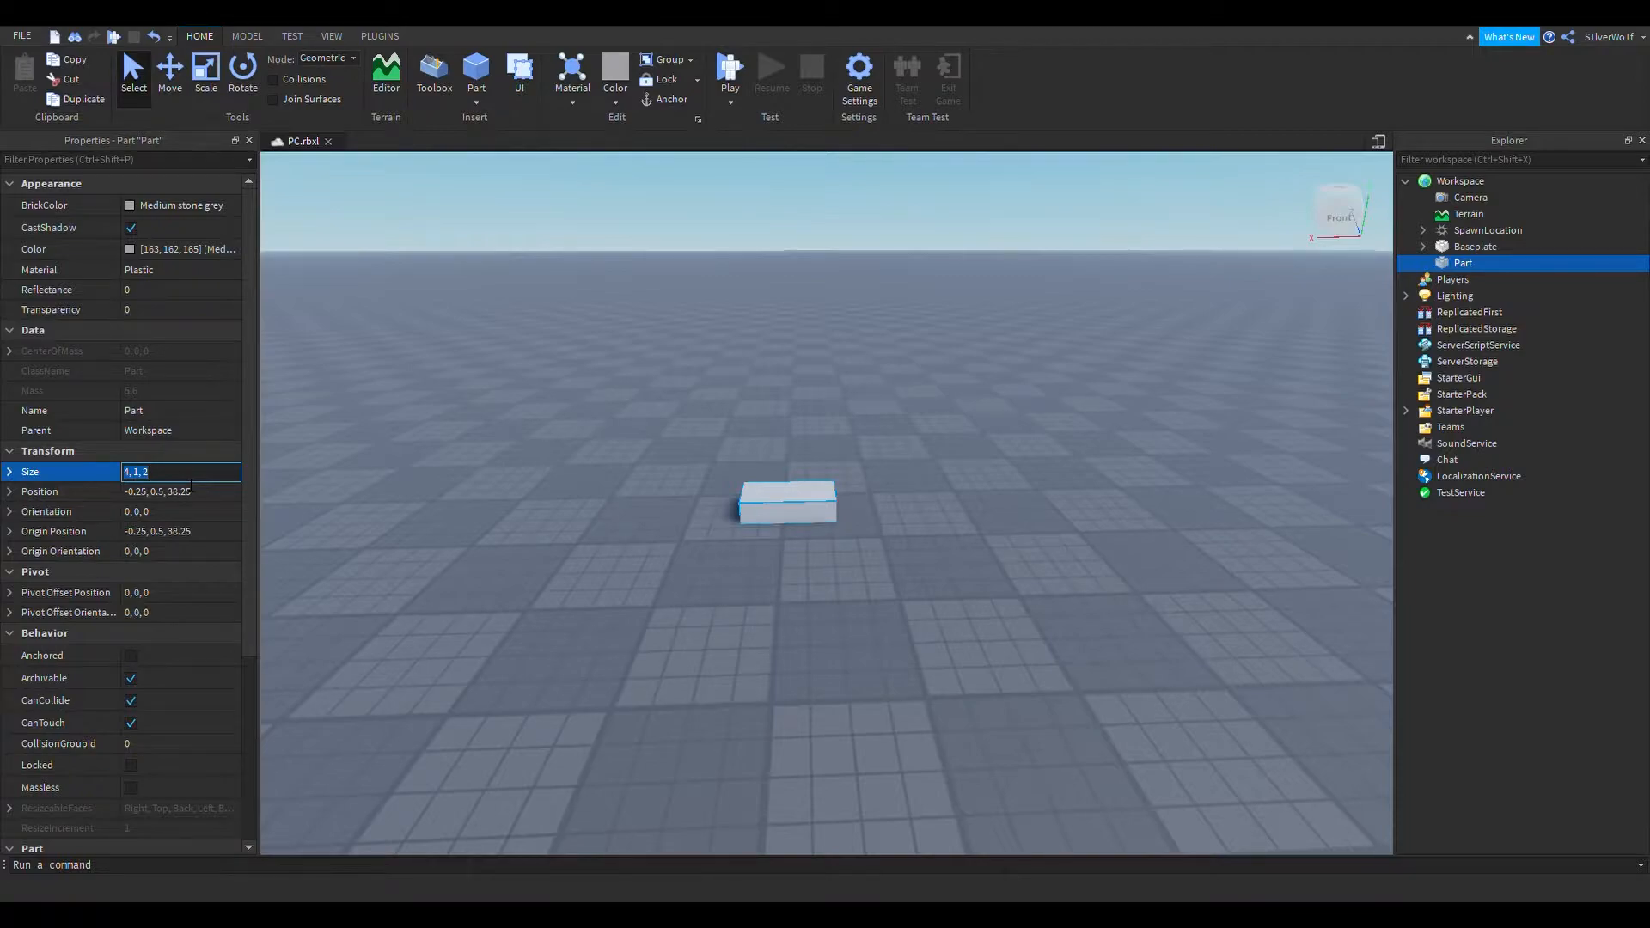
{"action": "type", "text": "160, 1, 60"}
{"action": "key", "text": "Return"}
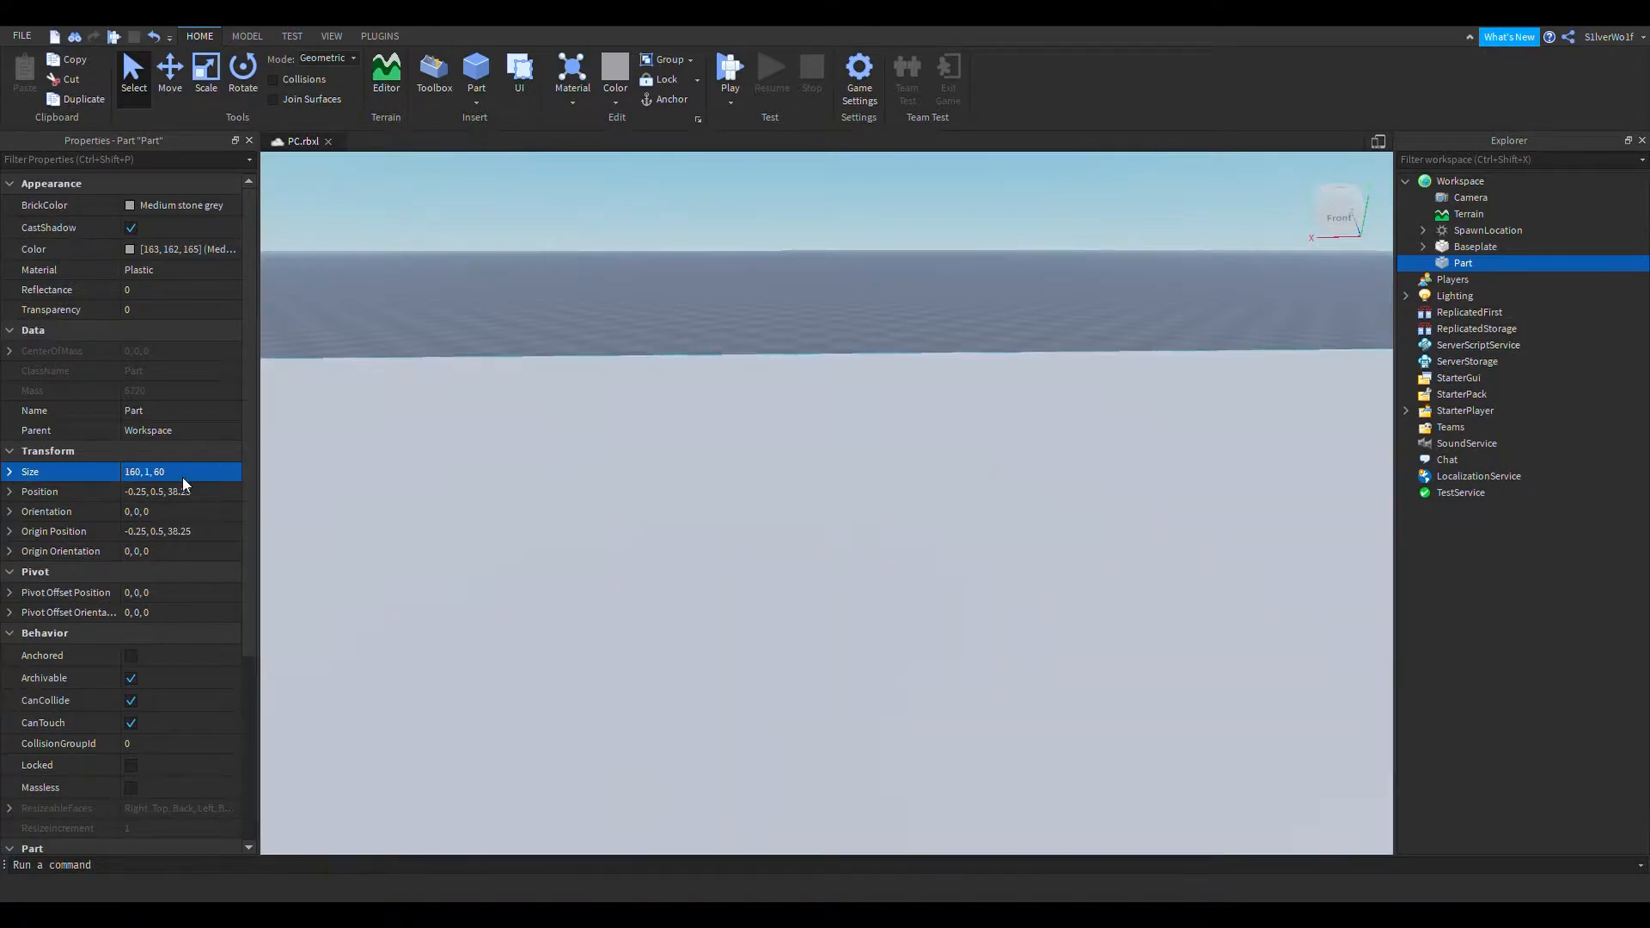
{"action": "scroll", "coordinate": [652, 746], "scroll_direction": "down", "scroll_amount": 2}
{"action": "right_click_drag", "start_coordinate": [651, 746], "coordinate": [894, 563]}
{"action": "left_click_drag", "start_coordinate": [842, 518], "coordinate": [853, 372]}
{"action": "key", "text": "w"}
{"action": "right_click_drag", "start_coordinate": [884, 574], "coordinate": [884, 574]}
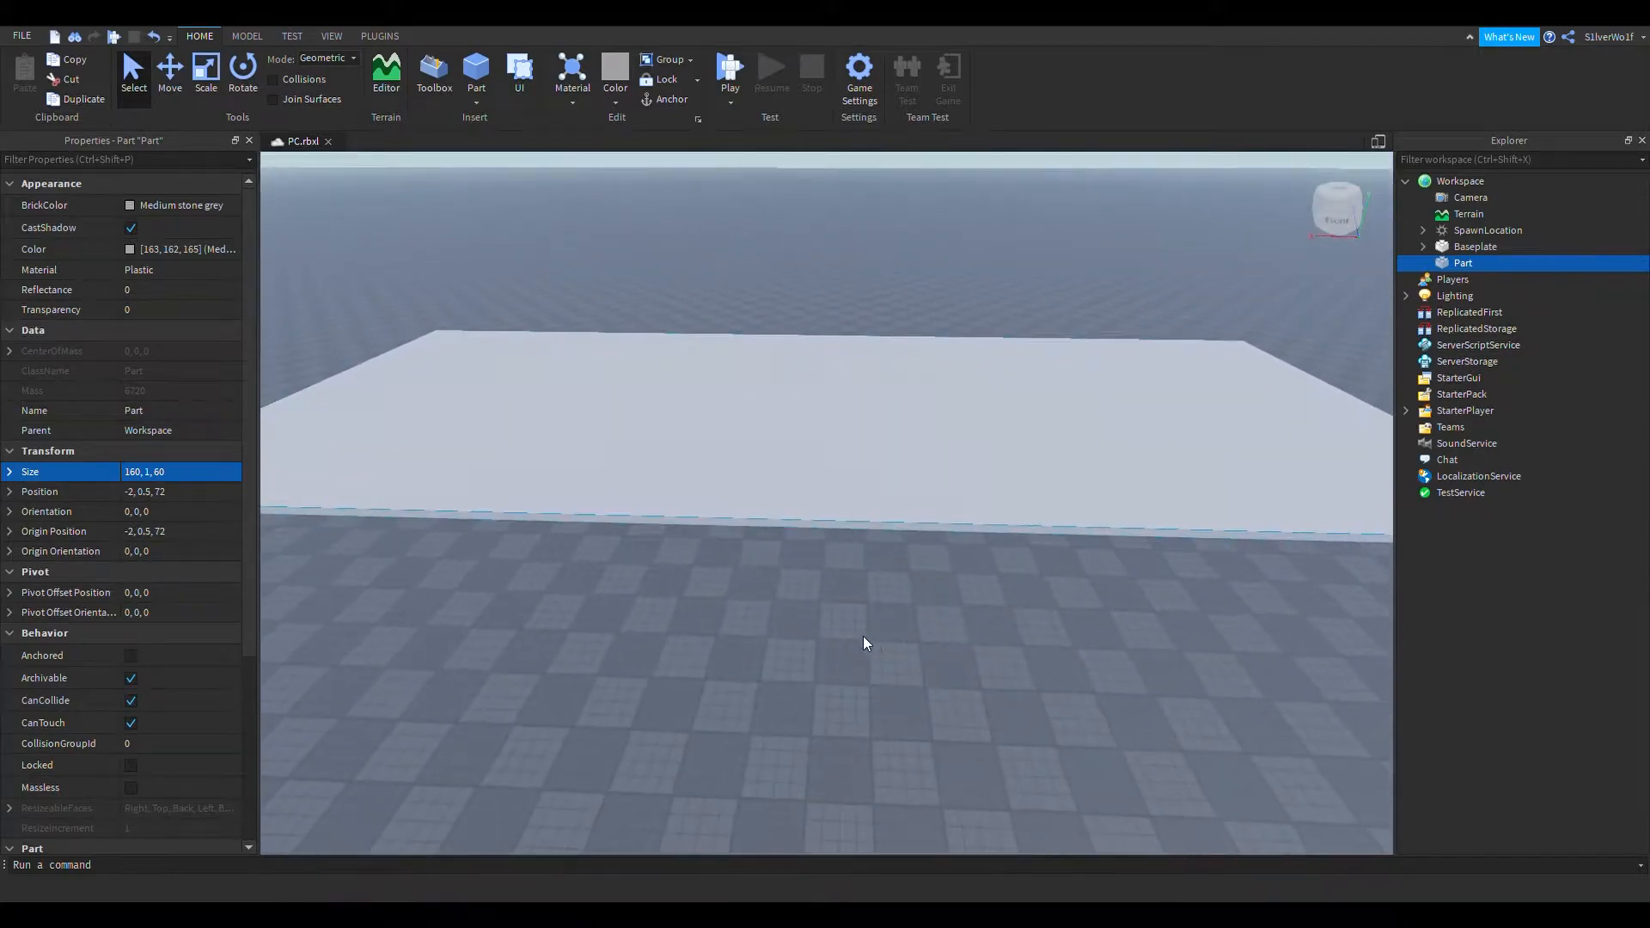
Scale the large slab upward until it is 3 studs thick
{"action": "key", "text": "ctrl+3"}
{"action": "left_click_drag", "start_coordinate": [827, 362], "coordinate": [835, 345]}
{"action": "right_click_drag", "start_coordinate": [777, 646], "coordinate": [777, 647]}
{"action": "key", "text": "a"}
{"action": "scroll", "coordinate": [777, 647], "scroll_direction": "down", "scroll_amount": 4}
{"action": "scroll", "coordinate": [688, 499], "scroll_direction": "up", "scroll_amount": 3}
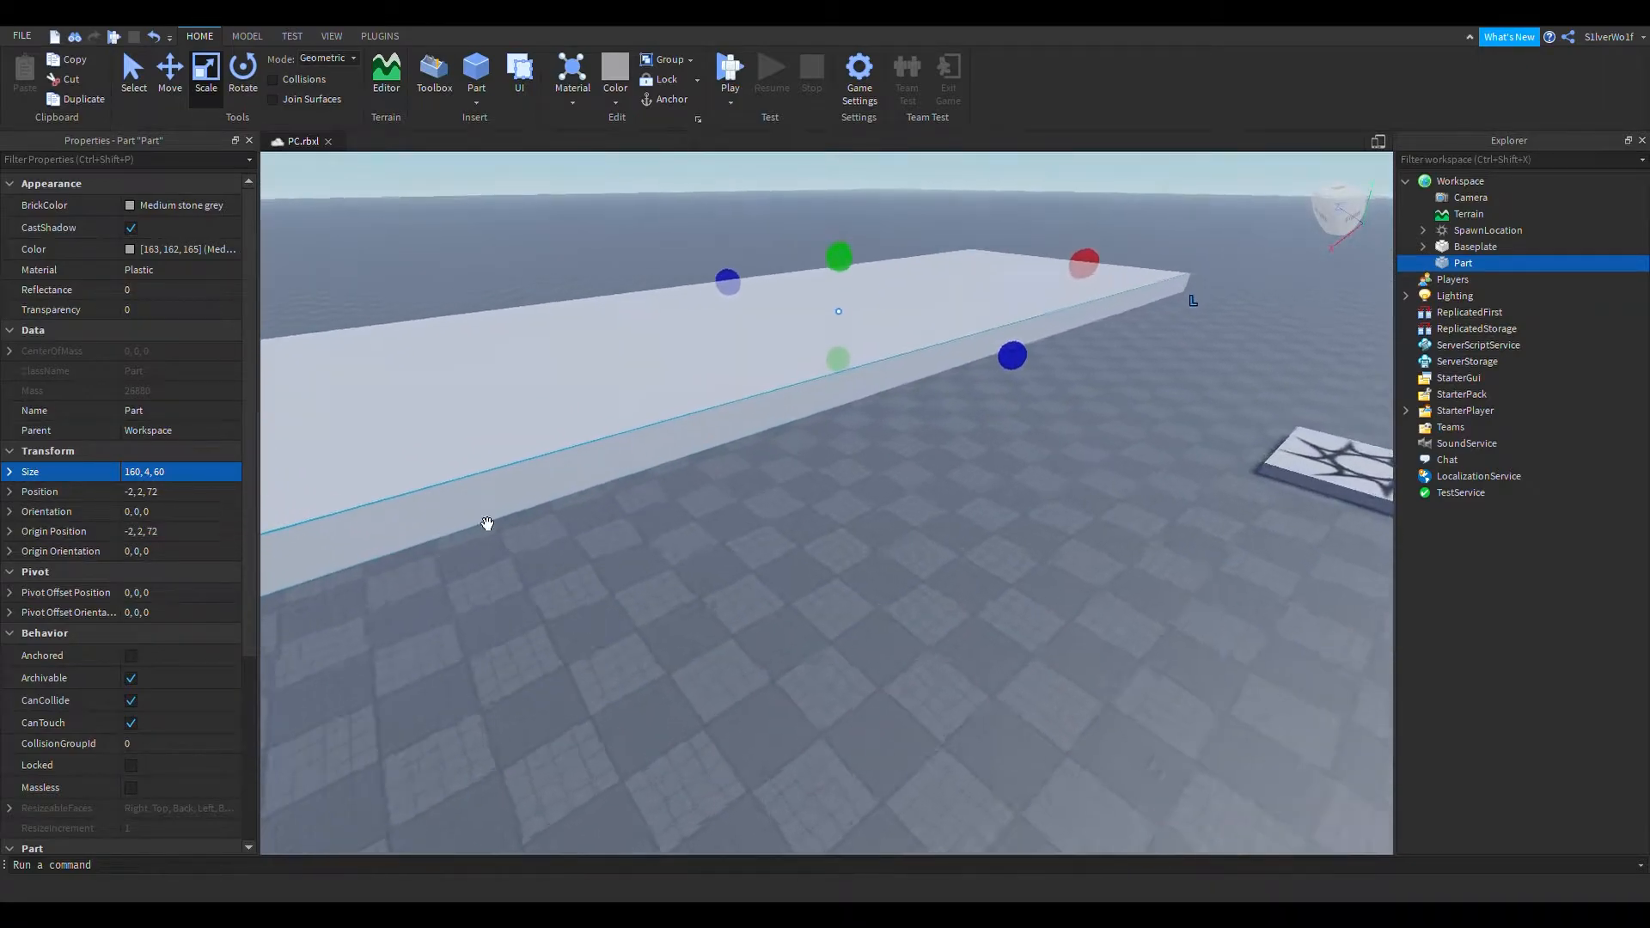
{"action": "left_click_drag", "start_coordinate": [840, 237], "coordinate": [845, 244]}
{"action": "left_click", "coordinate": [981, 631]}
{"action": "right_click_drag", "start_coordinate": [981, 631], "coordinate": [925, 674]}
Insert a second block and place it against the large slab's front corner at about (76, 0.5, 41)
{"action": "left_click", "coordinate": [718, 439]}
{"action": "scroll", "coordinate": [909, 569], "scroll_direction": "down", "scroll_amount": 3}
{"action": "scroll", "coordinate": [906, 570], "scroll_direction": "down", "scroll_amount": 2}
{"action": "left_click", "coordinate": [476, 78]}
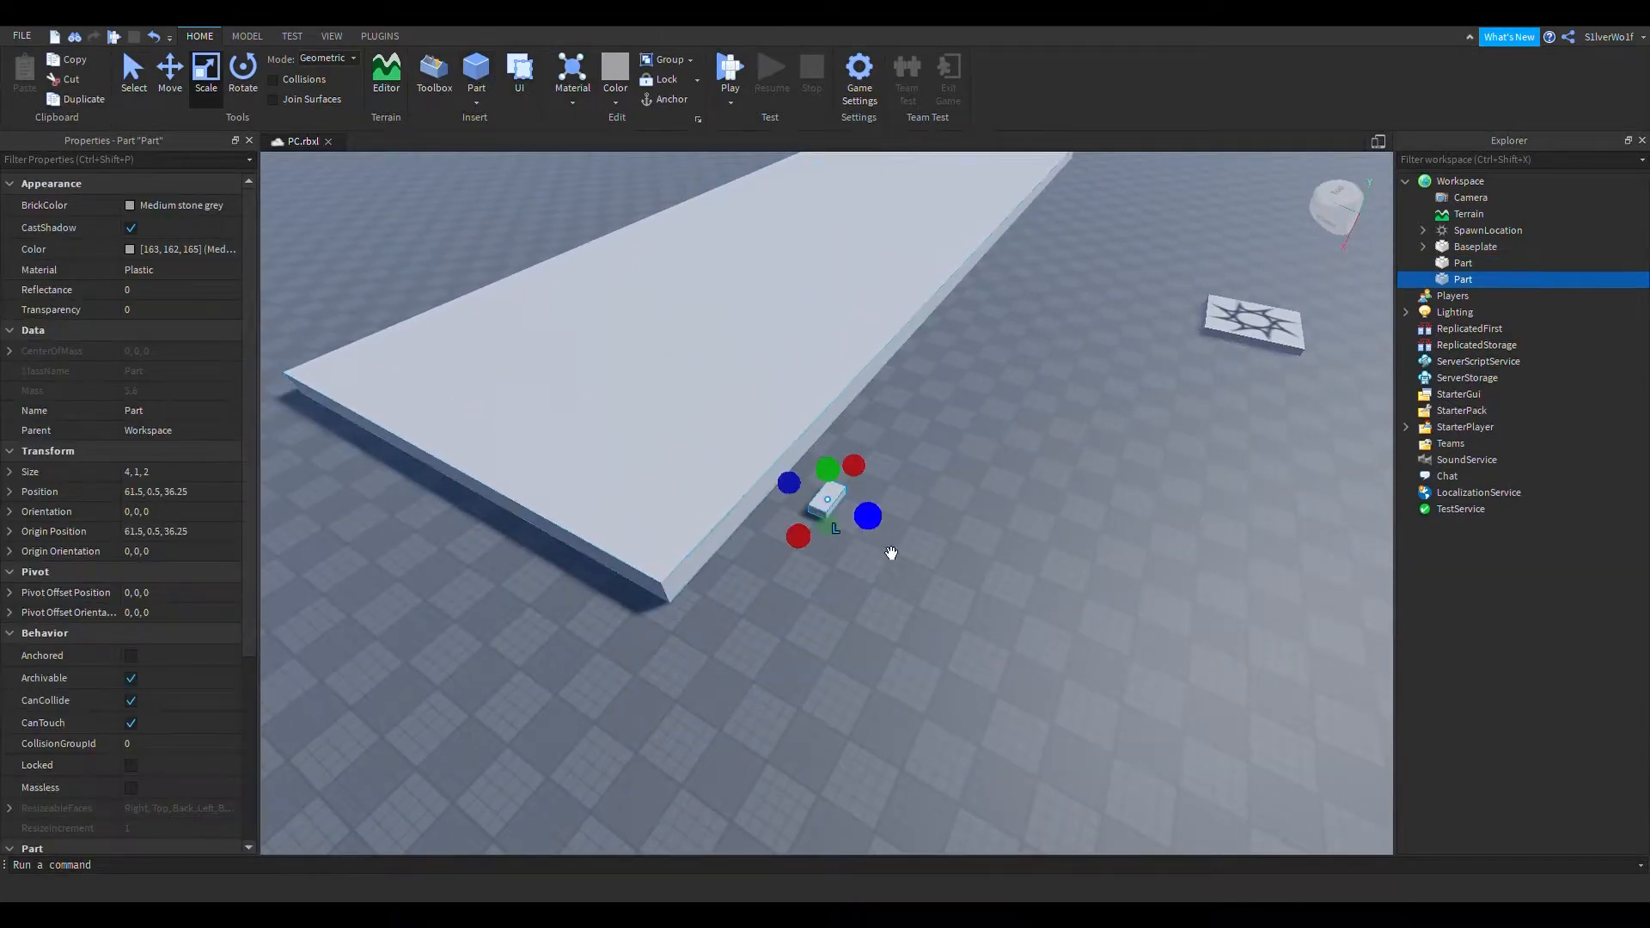
{"action": "left_click_drag", "start_coordinate": [830, 501], "coordinate": [638, 447]}
{"action": "key", "text": "a"}
{"action": "right_click_drag", "start_coordinate": [829, 616], "coordinate": [828, 615]}
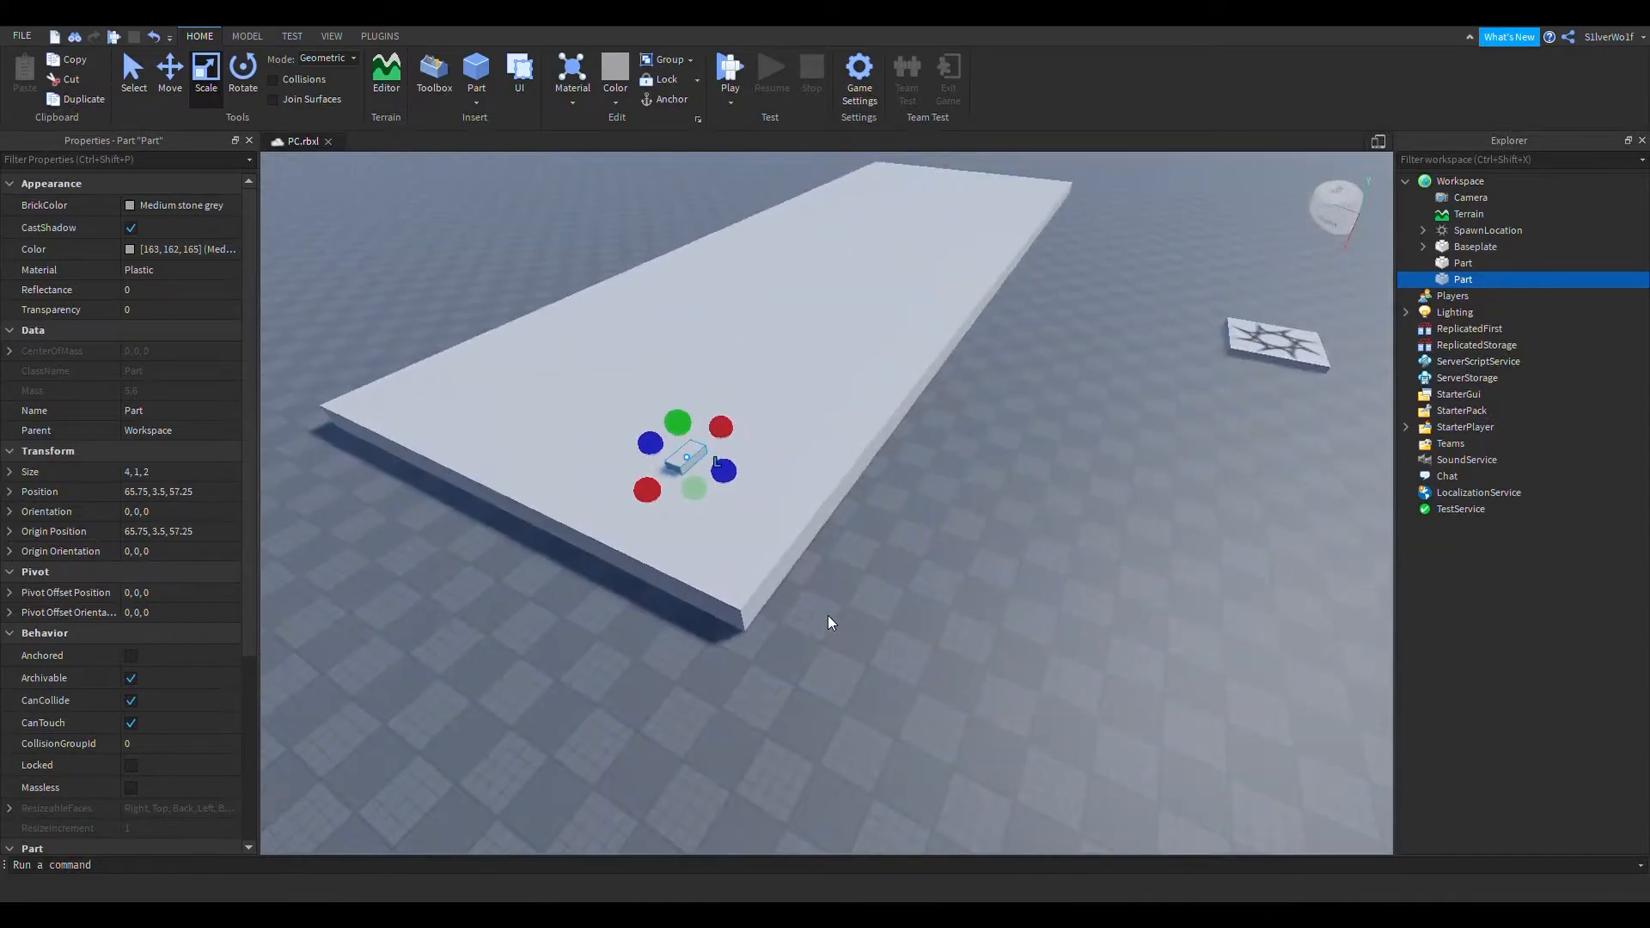
{"action": "left_click_drag", "start_coordinate": [700, 478], "coordinate": [698, 564]}
{"action": "scroll", "coordinate": [878, 745], "scroll_direction": "up", "scroll_amount": 1}
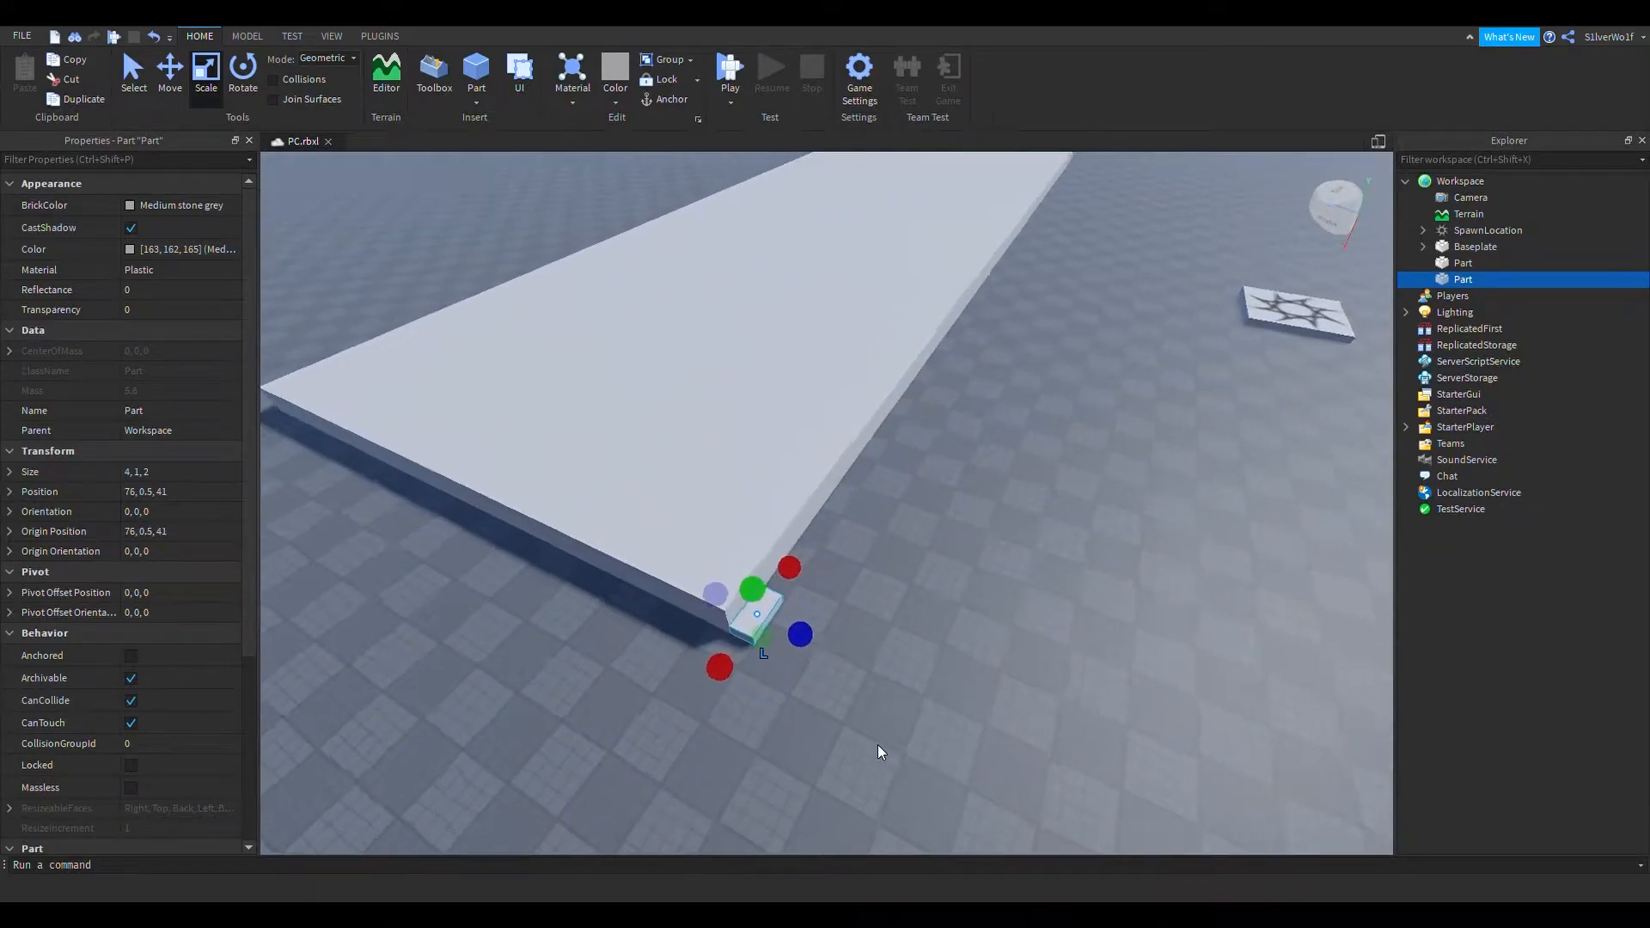
Scale the corner block into a 50 × 3 × 2 stud strip along the large slab's front edge
{"action": "scroll", "coordinate": [878, 747], "scroll_direction": "up", "scroll_amount": 2}
{"action": "scroll", "coordinate": [643, 647], "scroll_direction": "up", "scroll_amount": 2}
{"action": "right_click_drag", "start_coordinate": [1014, 677], "coordinate": [1014, 684]}
{"action": "left_click_drag", "start_coordinate": [688, 474], "coordinate": [1054, 494]}
{"action": "key", "text": "a"}
{"action": "right_click_drag", "start_coordinate": [935, 683], "coordinate": [935, 683]}
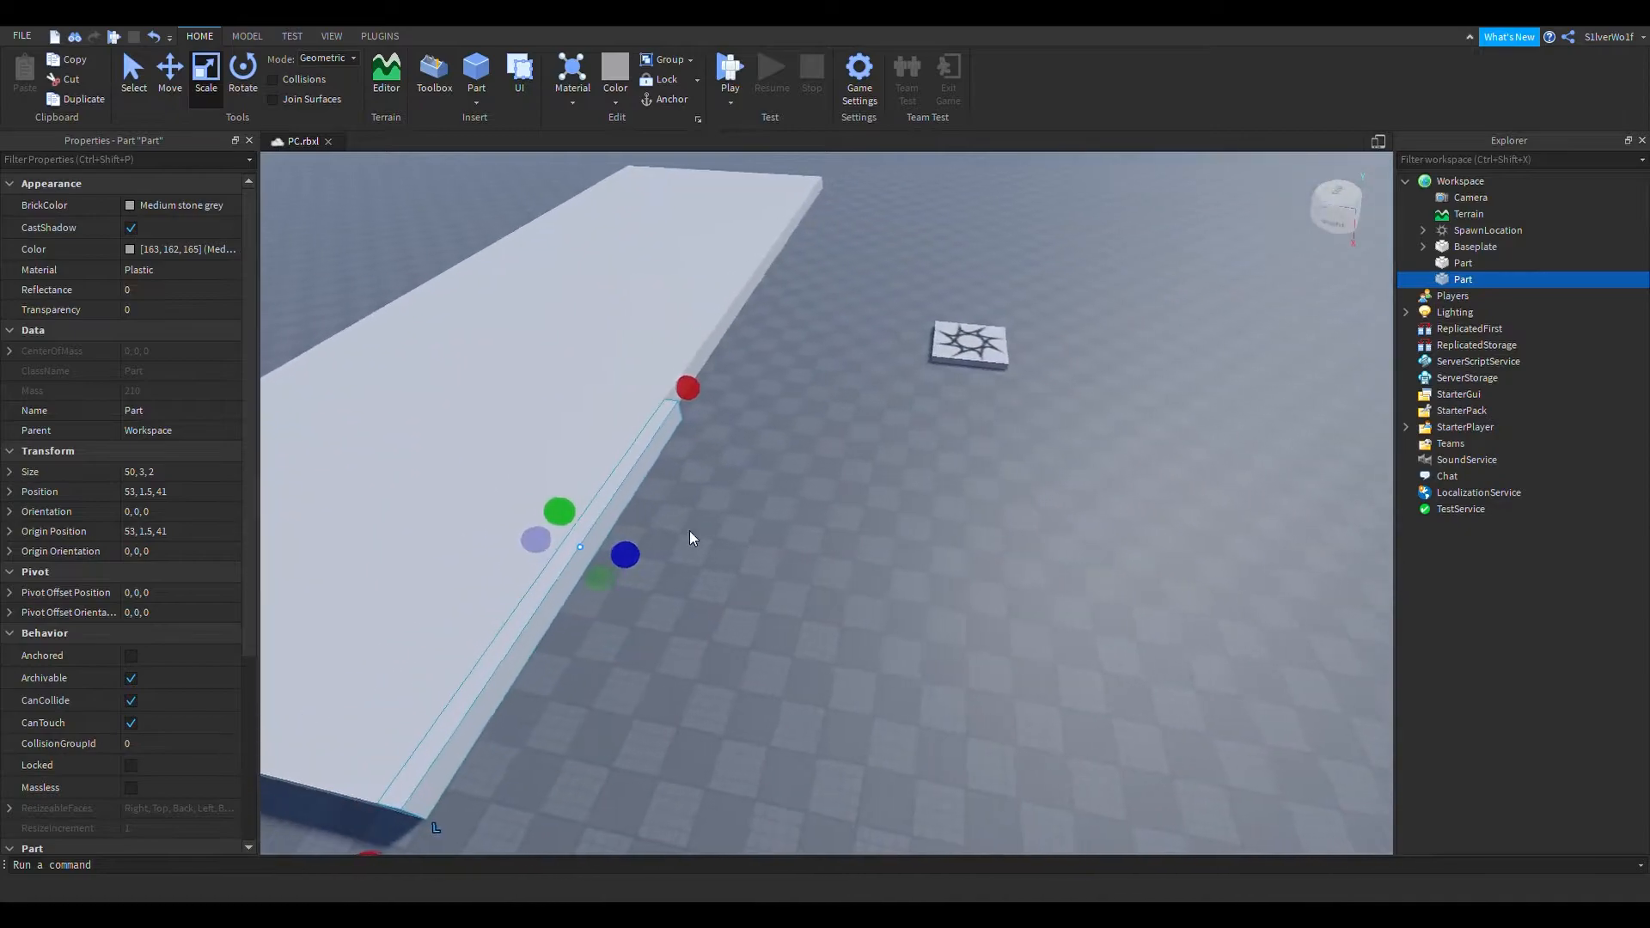
Stretch the strip outward from the large slab until it is 50 studs deep
{"action": "left_click_drag", "start_coordinate": [738, 581], "coordinate": [1113, 672]}
{"action": "scroll", "coordinate": [1114, 673], "scroll_direction": "down", "scroll_amount": 3}
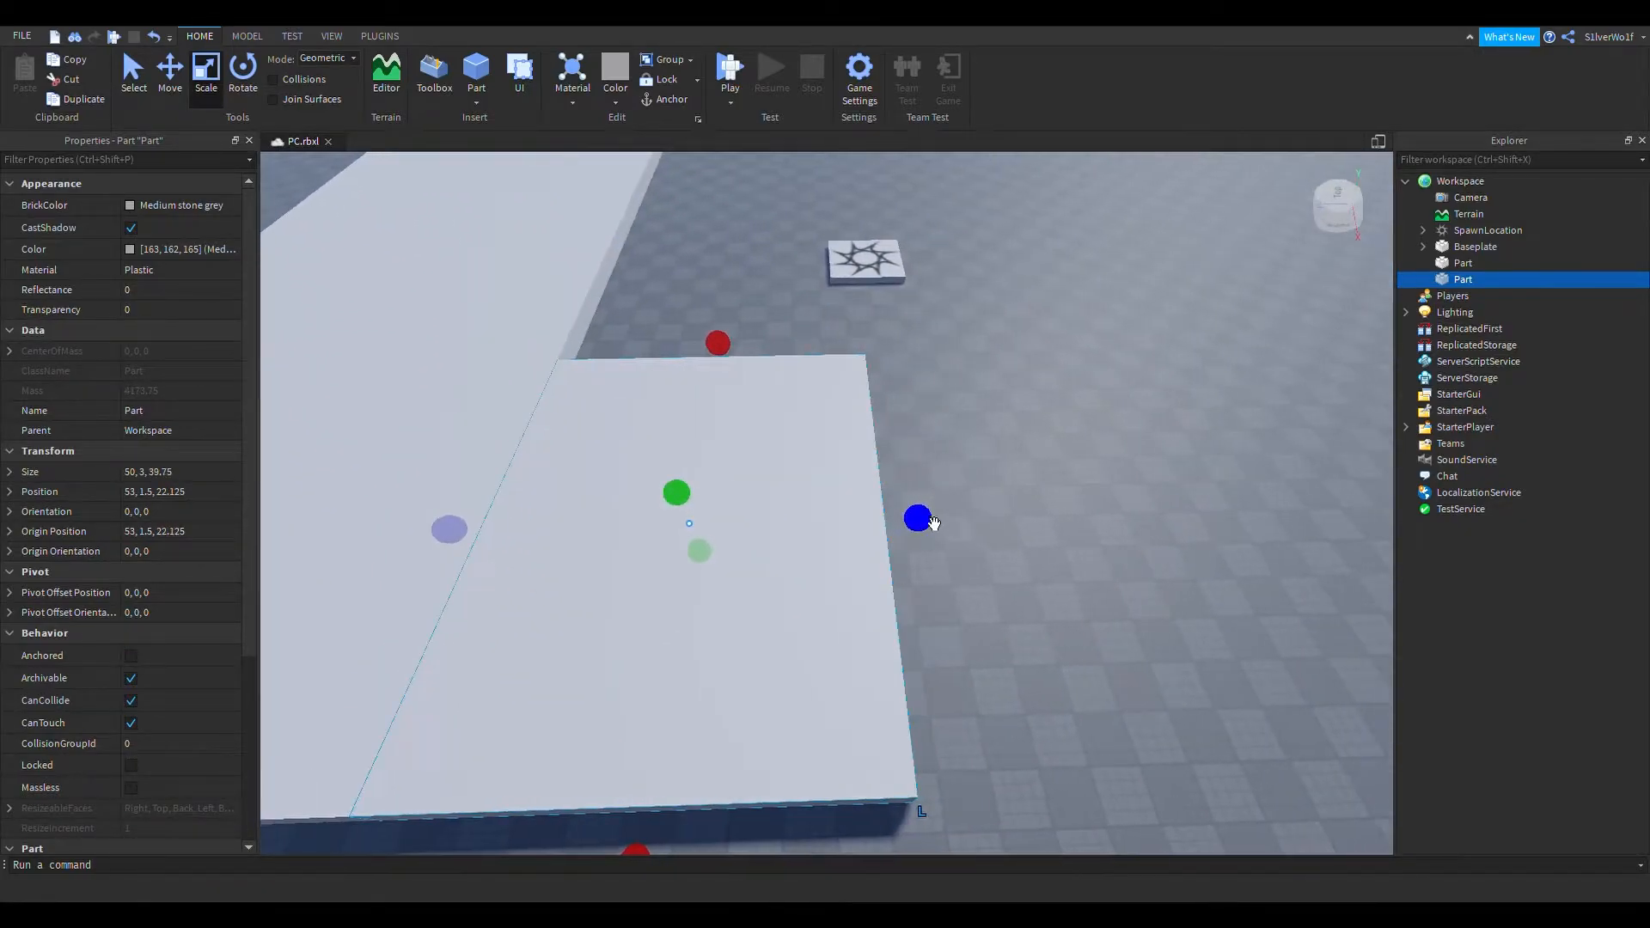
{"action": "left_click_drag", "start_coordinate": [935, 524], "coordinate": [1036, 534]}
{"action": "left_click", "coordinate": [1121, 457]}
{"action": "right_click_drag", "start_coordinate": [1120, 459], "coordinate": [1132, 537]}
{"action": "right_click_drag", "start_coordinate": [768, 550], "coordinate": [1127, 575]}
{"action": "left_click", "coordinate": [1131, 579]}
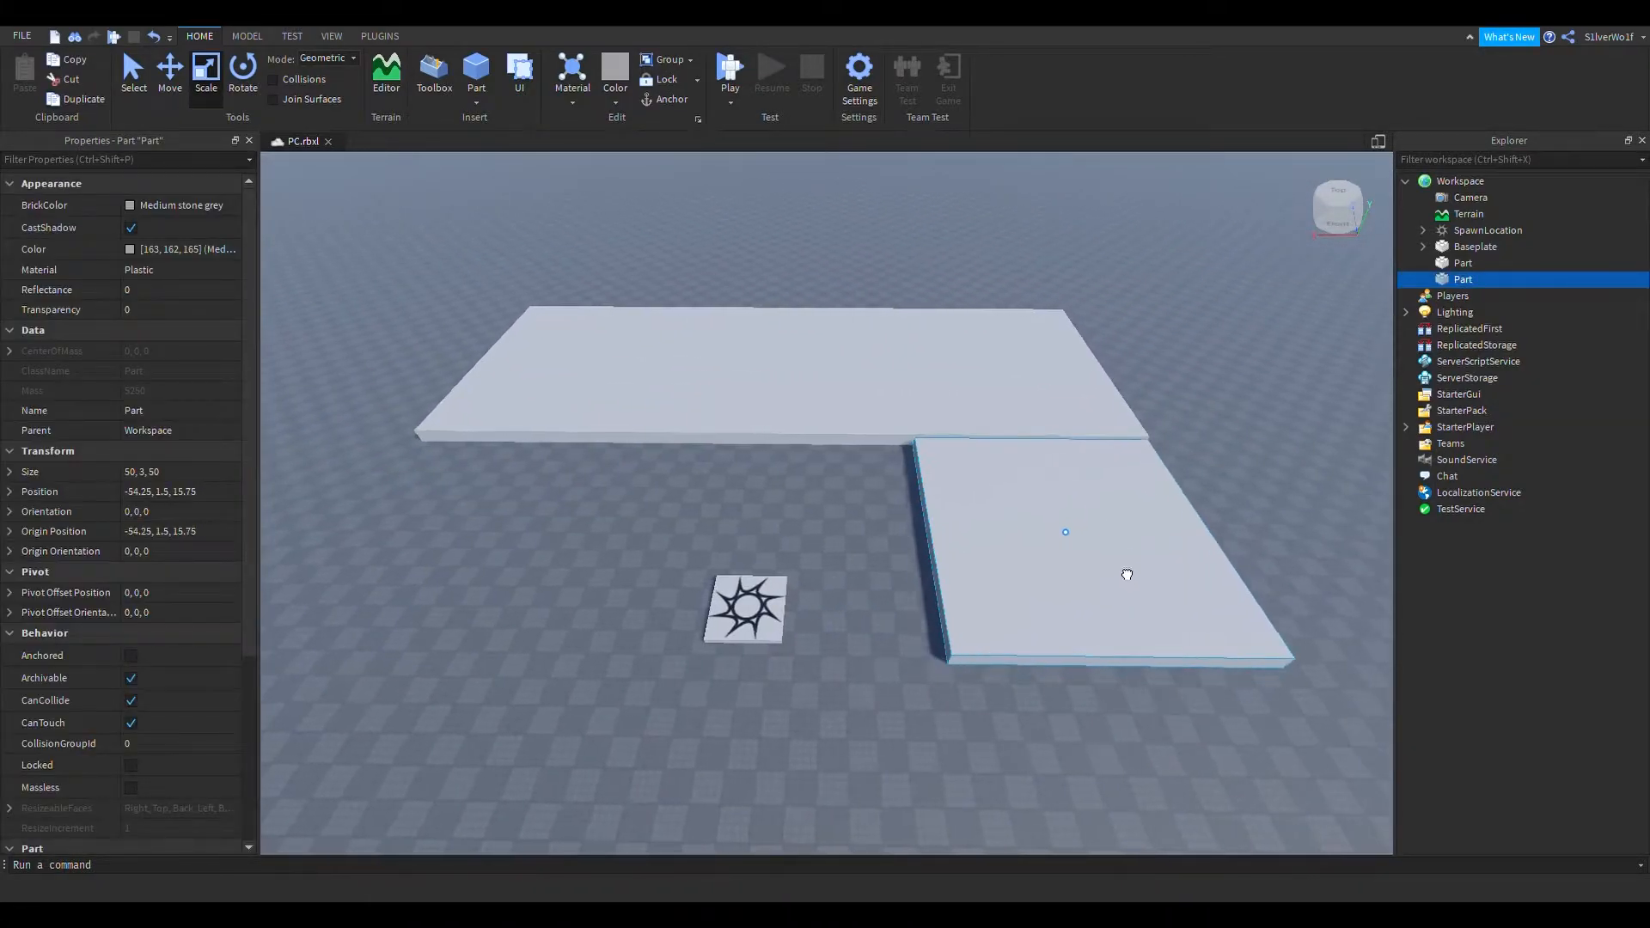
{"action": "left_click_drag", "start_coordinate": [1127, 575], "coordinate": [1147, 592]}
{"action": "key", "text": "ctrl+z"}
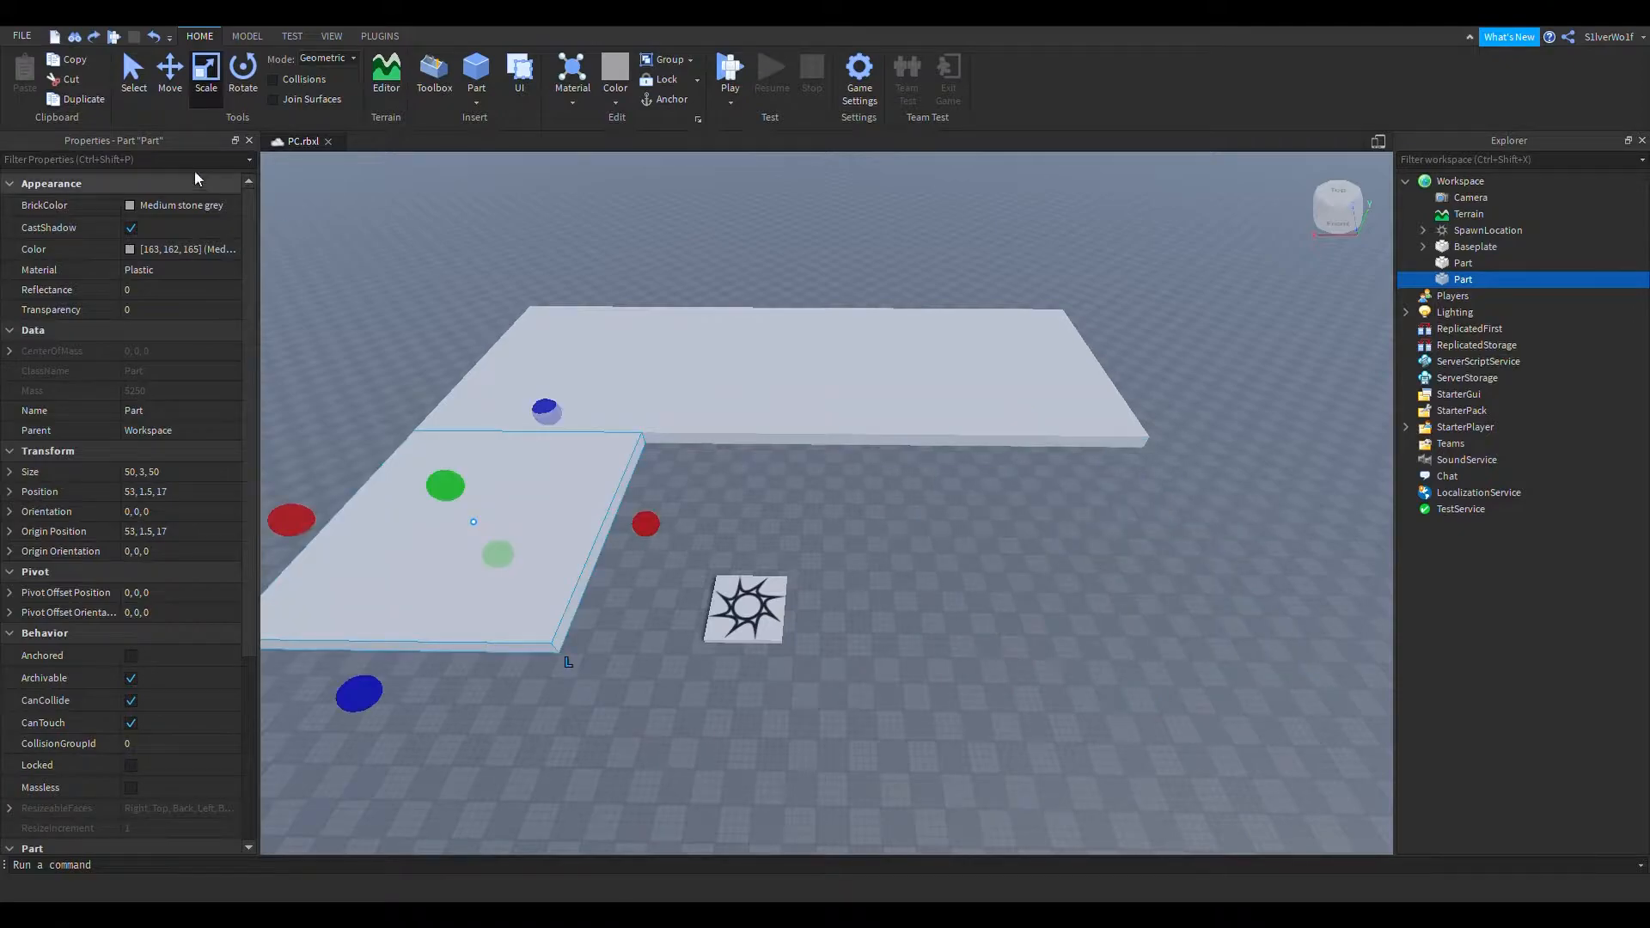
Move the square slab along the X axis to the large slab's opposite end, at -57, 1.5, 17, with outer edges flush
{"action": "left_click", "coordinate": [168, 78]}
{"action": "left_click_drag", "start_coordinate": [619, 525], "coordinate": [1050, 571]}
{"action": "scroll", "coordinate": [1104, 563], "scroll_direction": "up", "scroll_amount": 5}
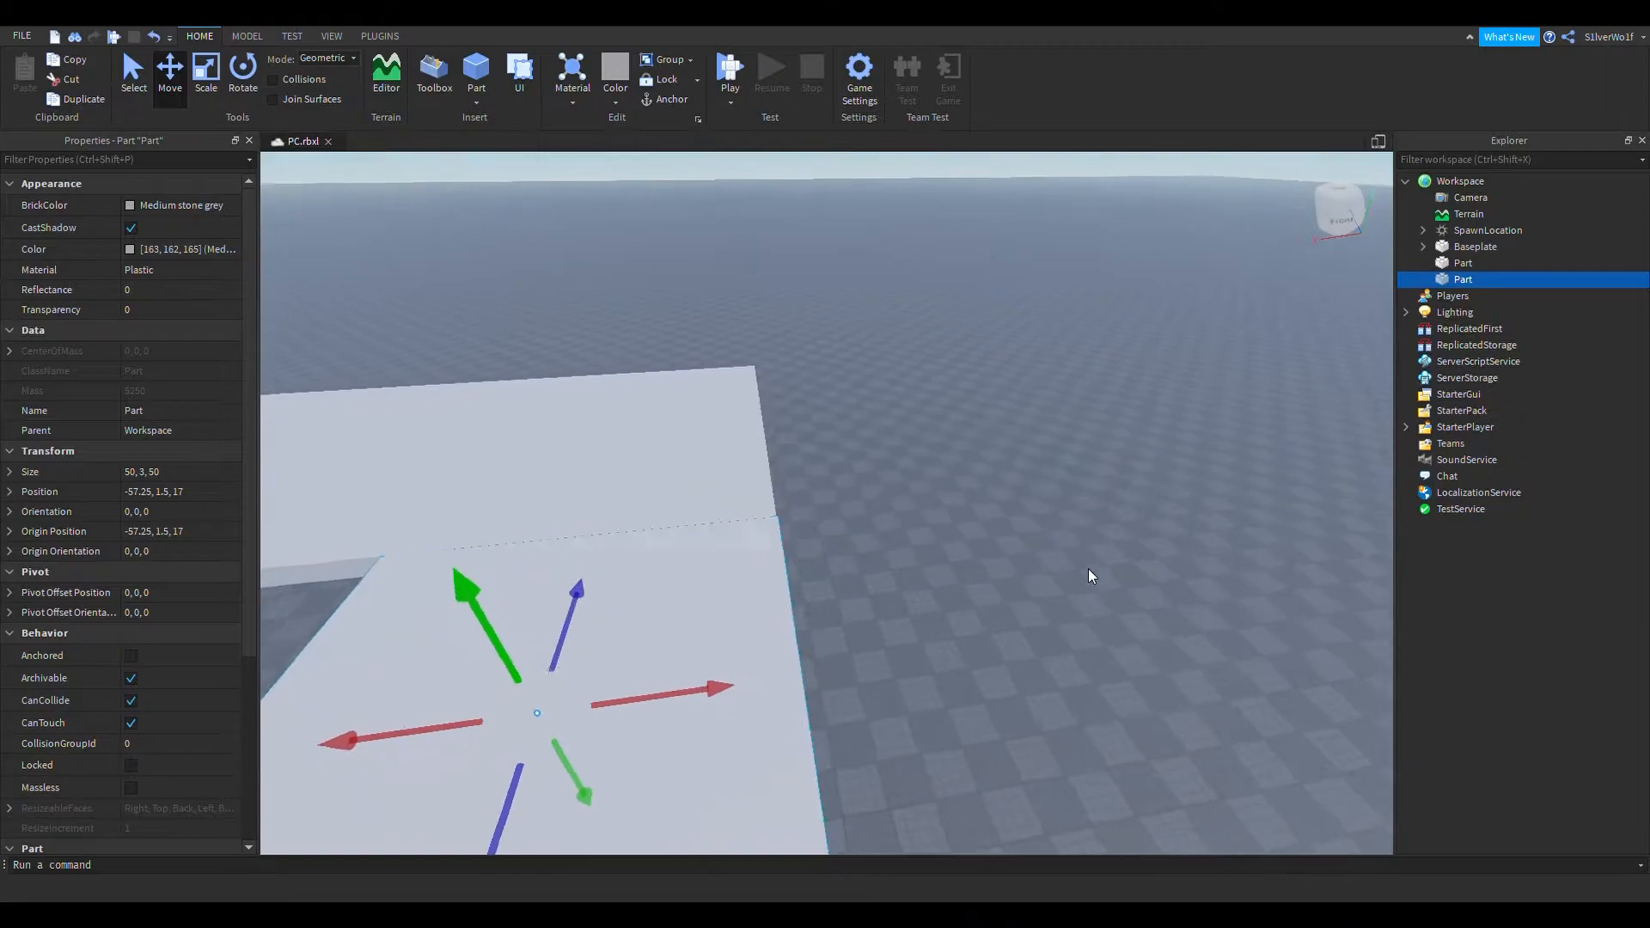
{"action": "scroll", "coordinate": [1071, 571], "scroll_direction": "up", "scroll_amount": 6}
{"action": "right_click_drag", "start_coordinate": [1071, 571], "coordinate": [1097, 592]}
{"action": "left_click_drag", "start_coordinate": [1012, 377], "coordinate": [1016, 384]}
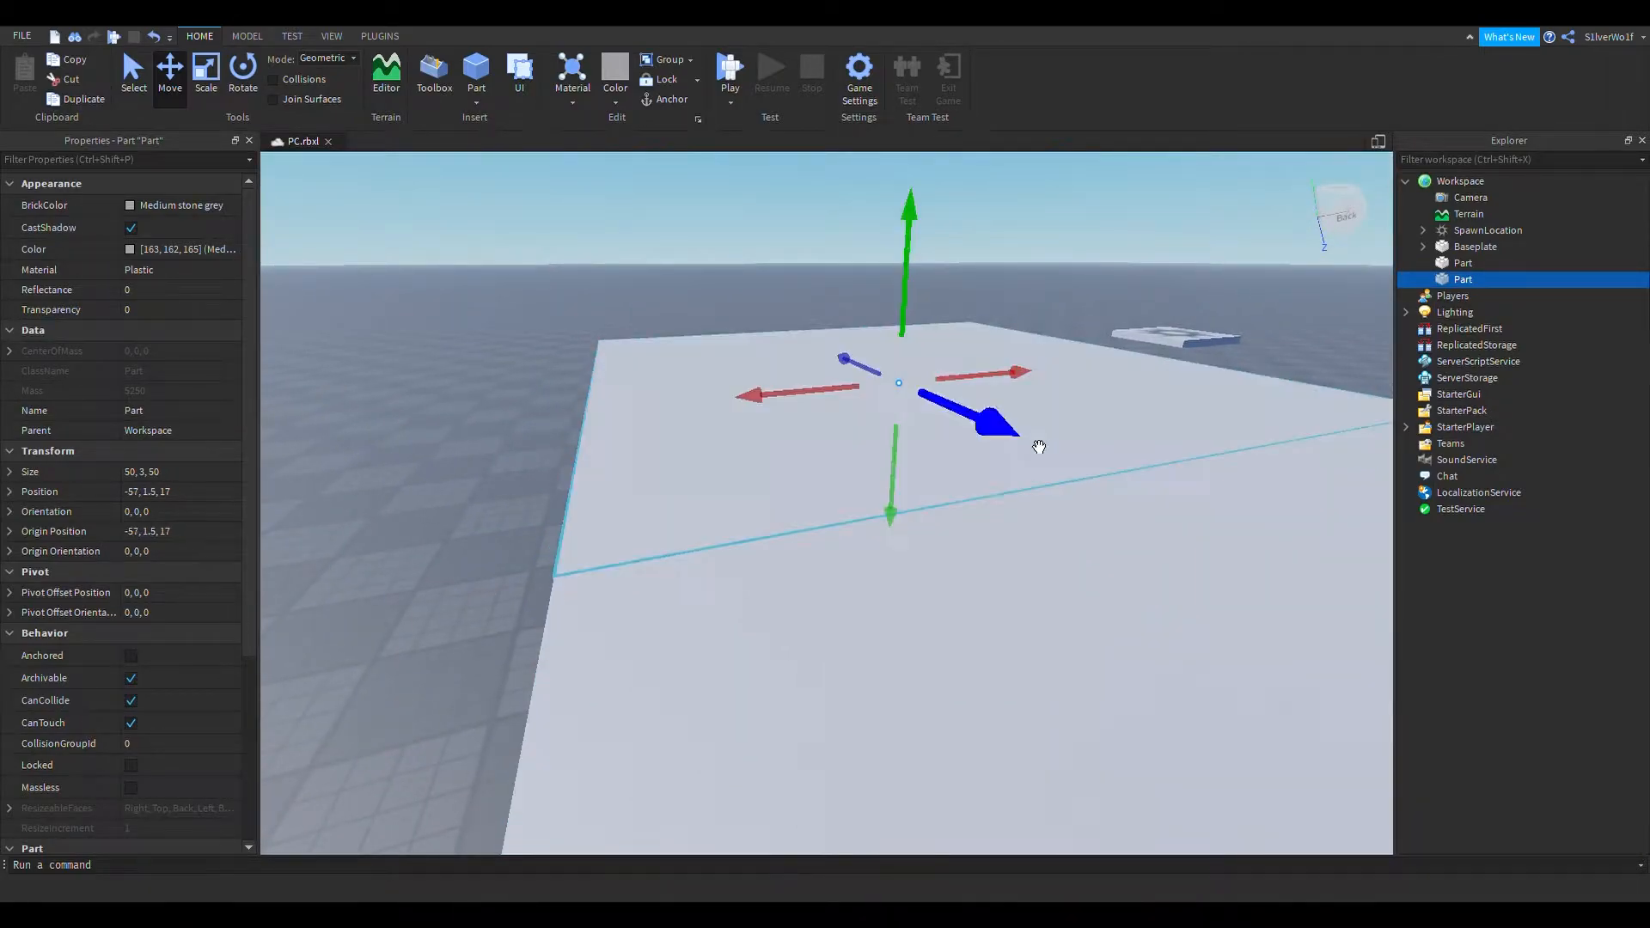
{"action": "right_click_drag", "start_coordinate": [1034, 685], "coordinate": [1031, 693]}
{"action": "scroll", "coordinate": [1031, 693], "scroll_direction": "down", "scroll_amount": 3}
{"action": "left_click", "coordinate": [591, 712]}
{"action": "right_click_drag", "start_coordinate": [592, 711], "coordinate": [682, 742]}
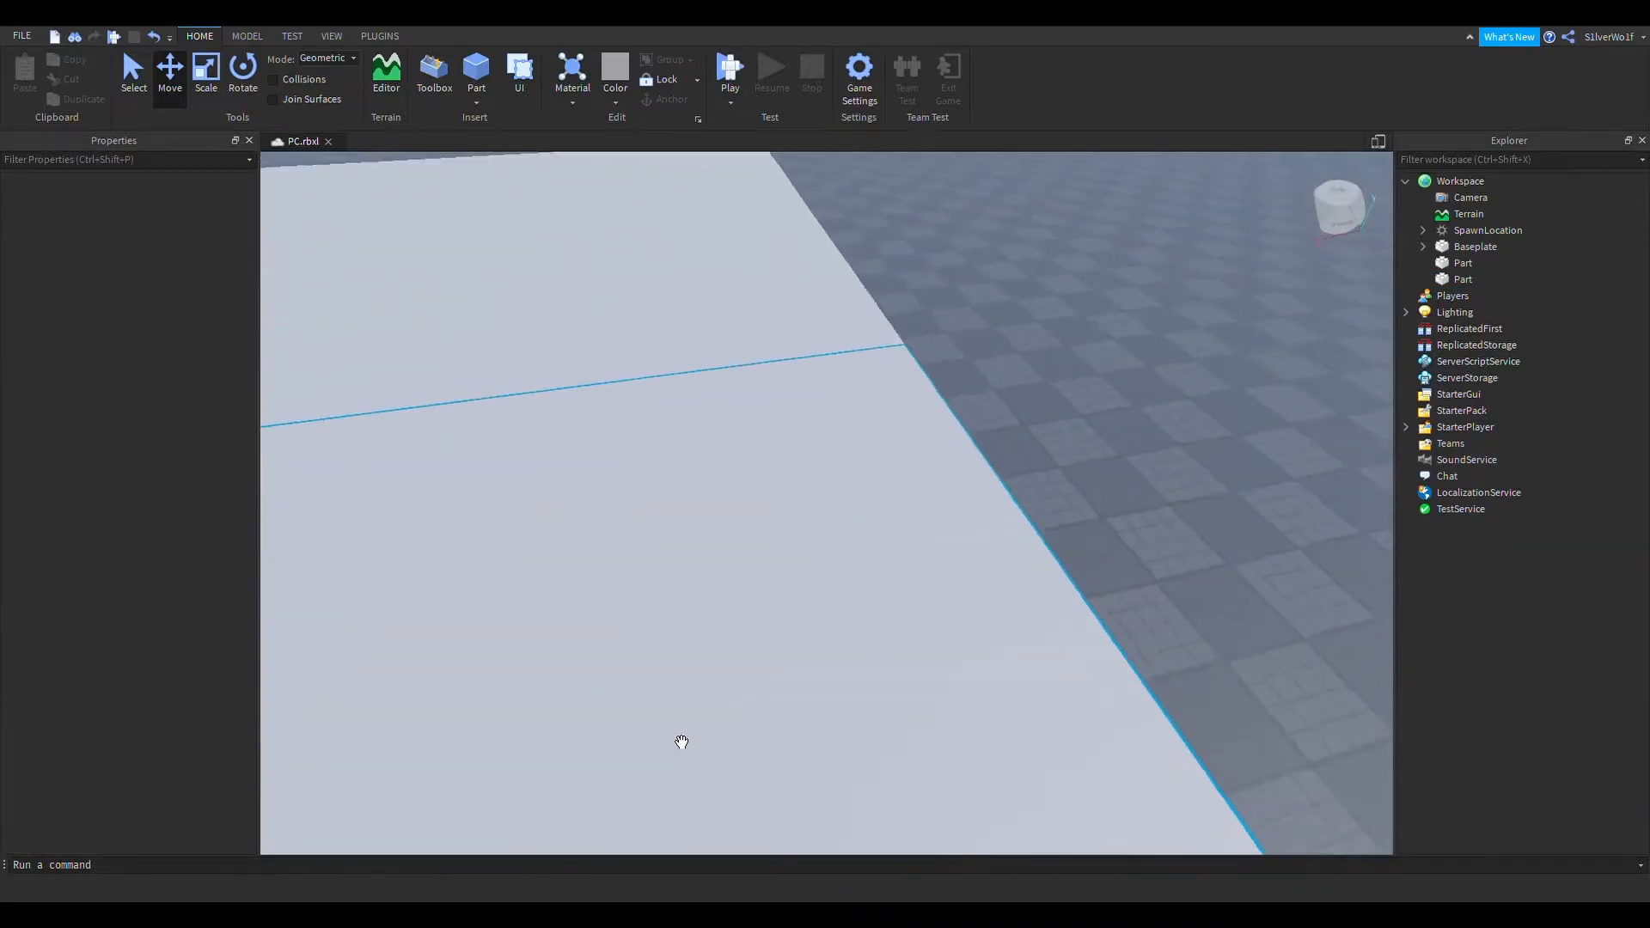
Show the modelling tools with the snap-to-grid settings and view the joint between the two slabs from above
{"action": "key", "text": "s"}
{"action": "key", "text": "a"}
{"action": "left_click", "coordinate": [245, 36]}
{"action": "right_click_drag", "start_coordinate": [912, 421], "coordinate": [980, 482]}
{"action": "key", "text": "s"}
{"action": "key", "text": "a"}
{"action": "left_click", "coordinate": [980, 482]}
Try to move the large slab away from the square slab, and undo the move
{"action": "left_click", "coordinate": [733, 430]}
{"action": "key", "text": "w"}
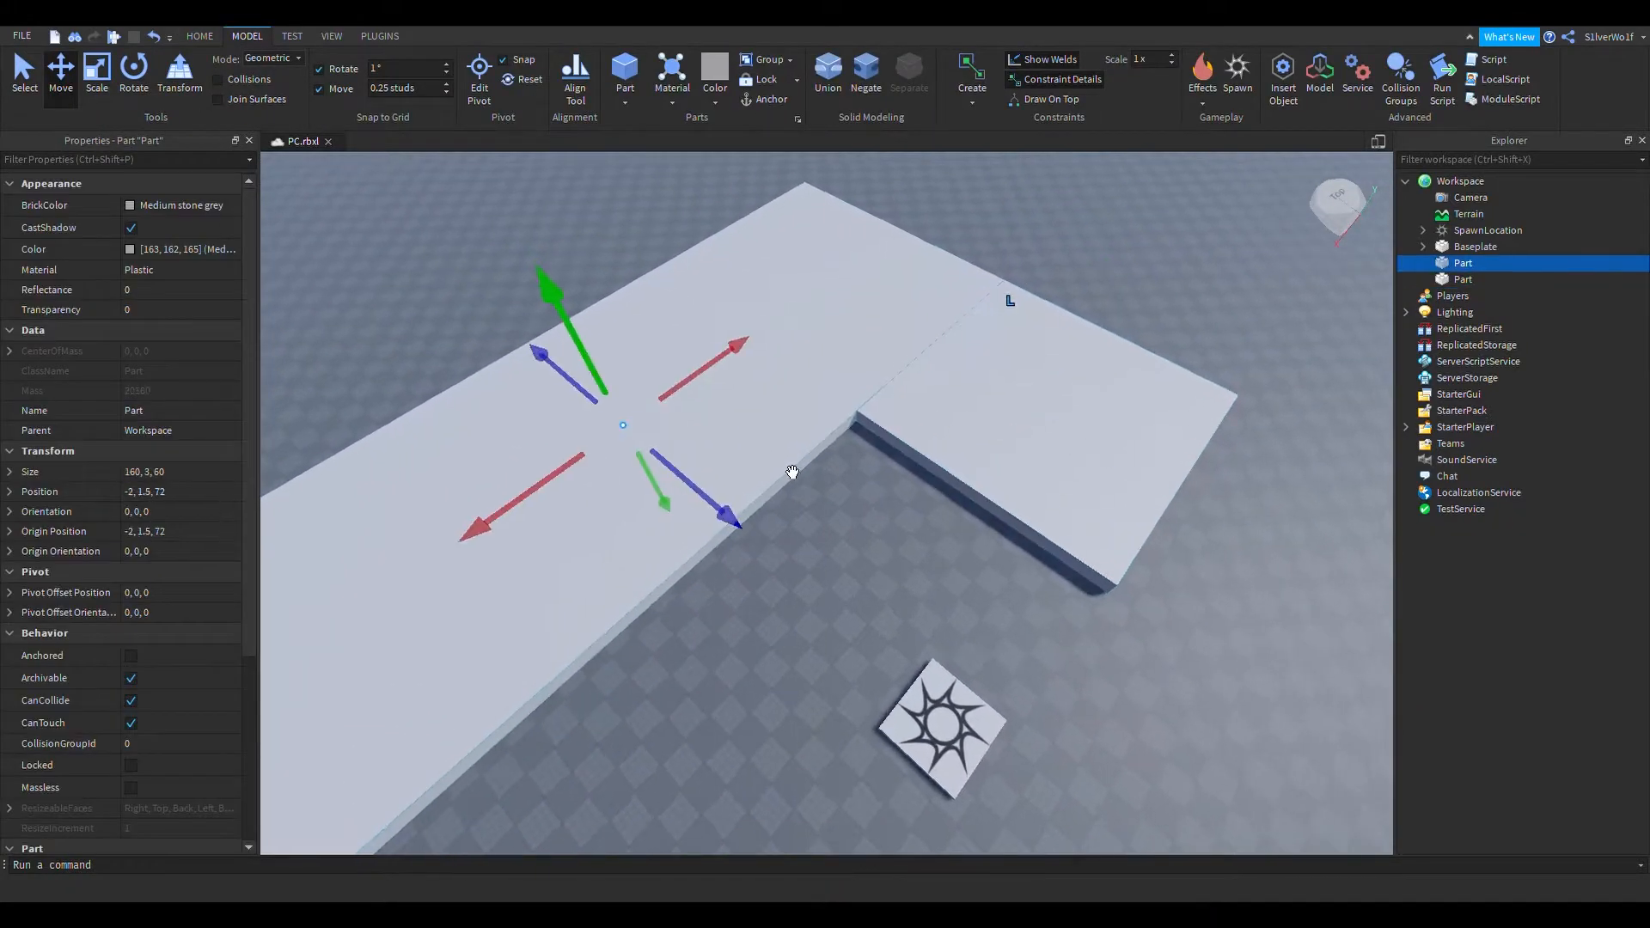
{"action": "left_click", "coordinate": [923, 328], "text": "ctrl"}
{"action": "left_click", "coordinate": [915, 324]}
{"action": "left_click_drag", "start_coordinate": [934, 318], "coordinate": [896, 314]}
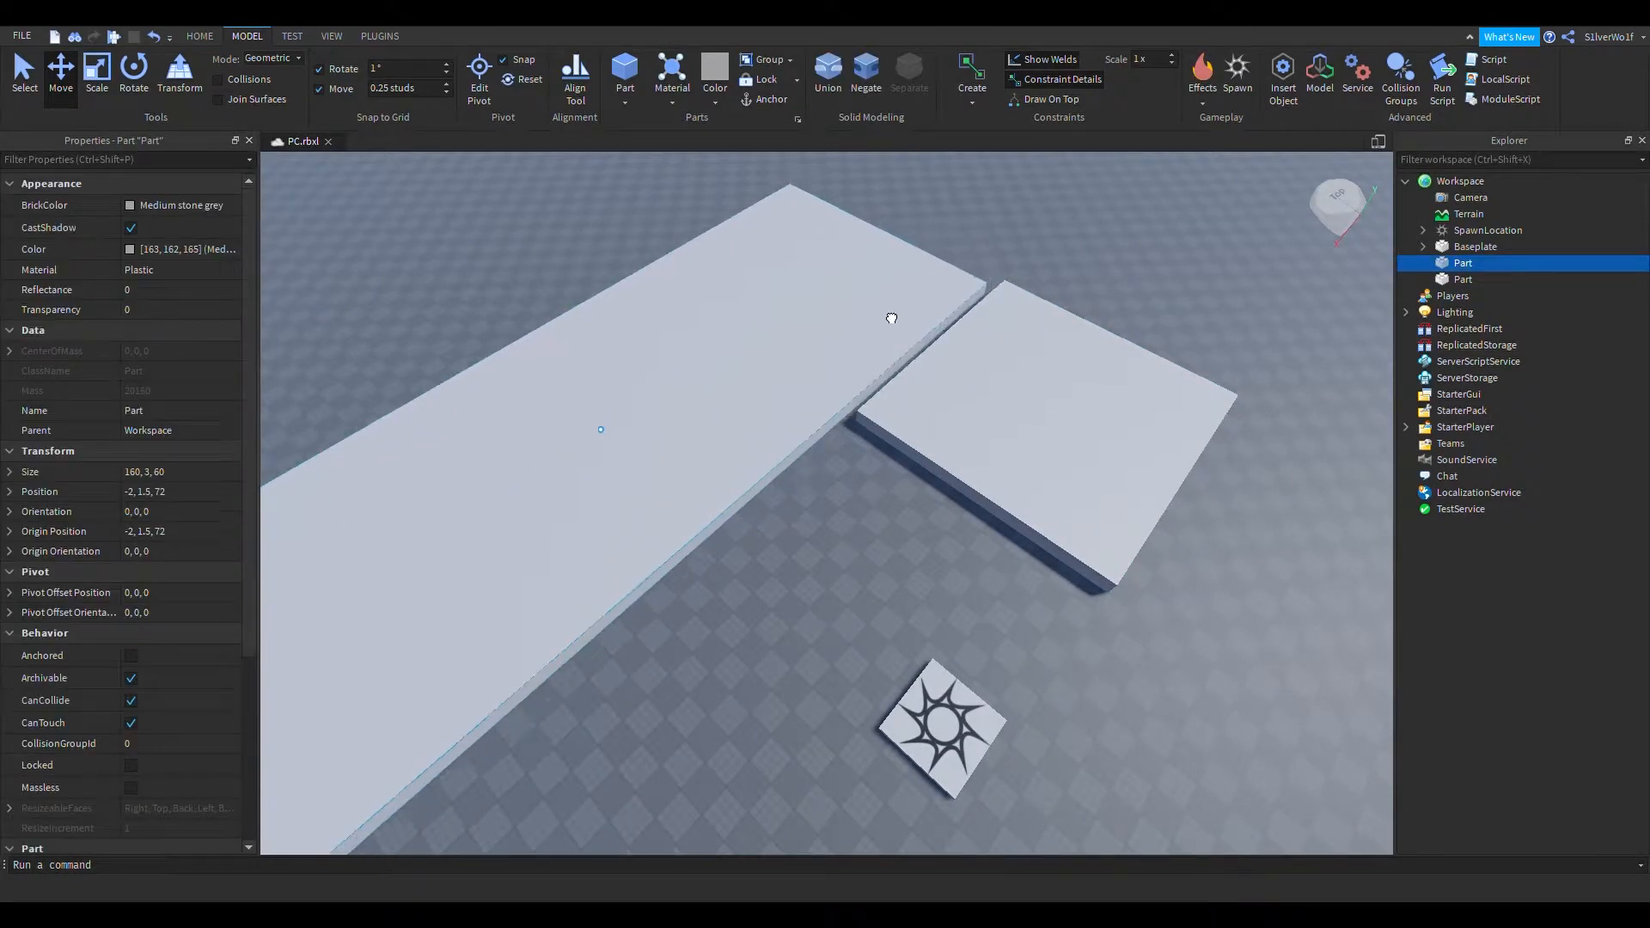
{"action": "key", "text": "ctrl+z"}
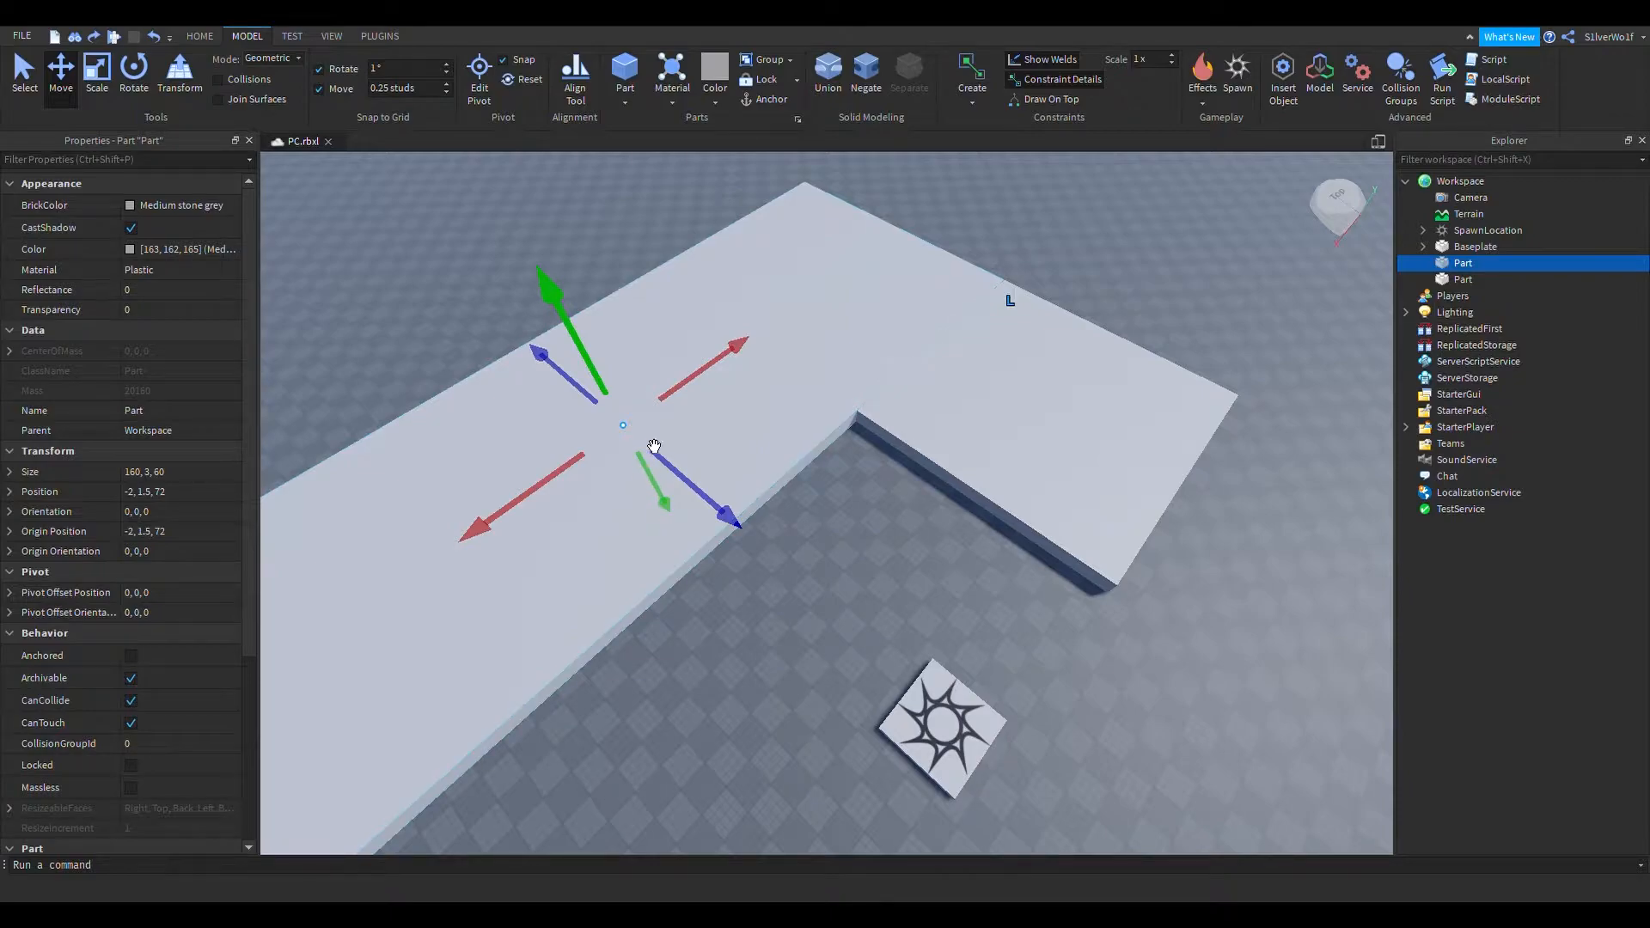
{"action": "scroll", "coordinate": [182, 718], "scroll_direction": "down", "scroll_amount": 5}
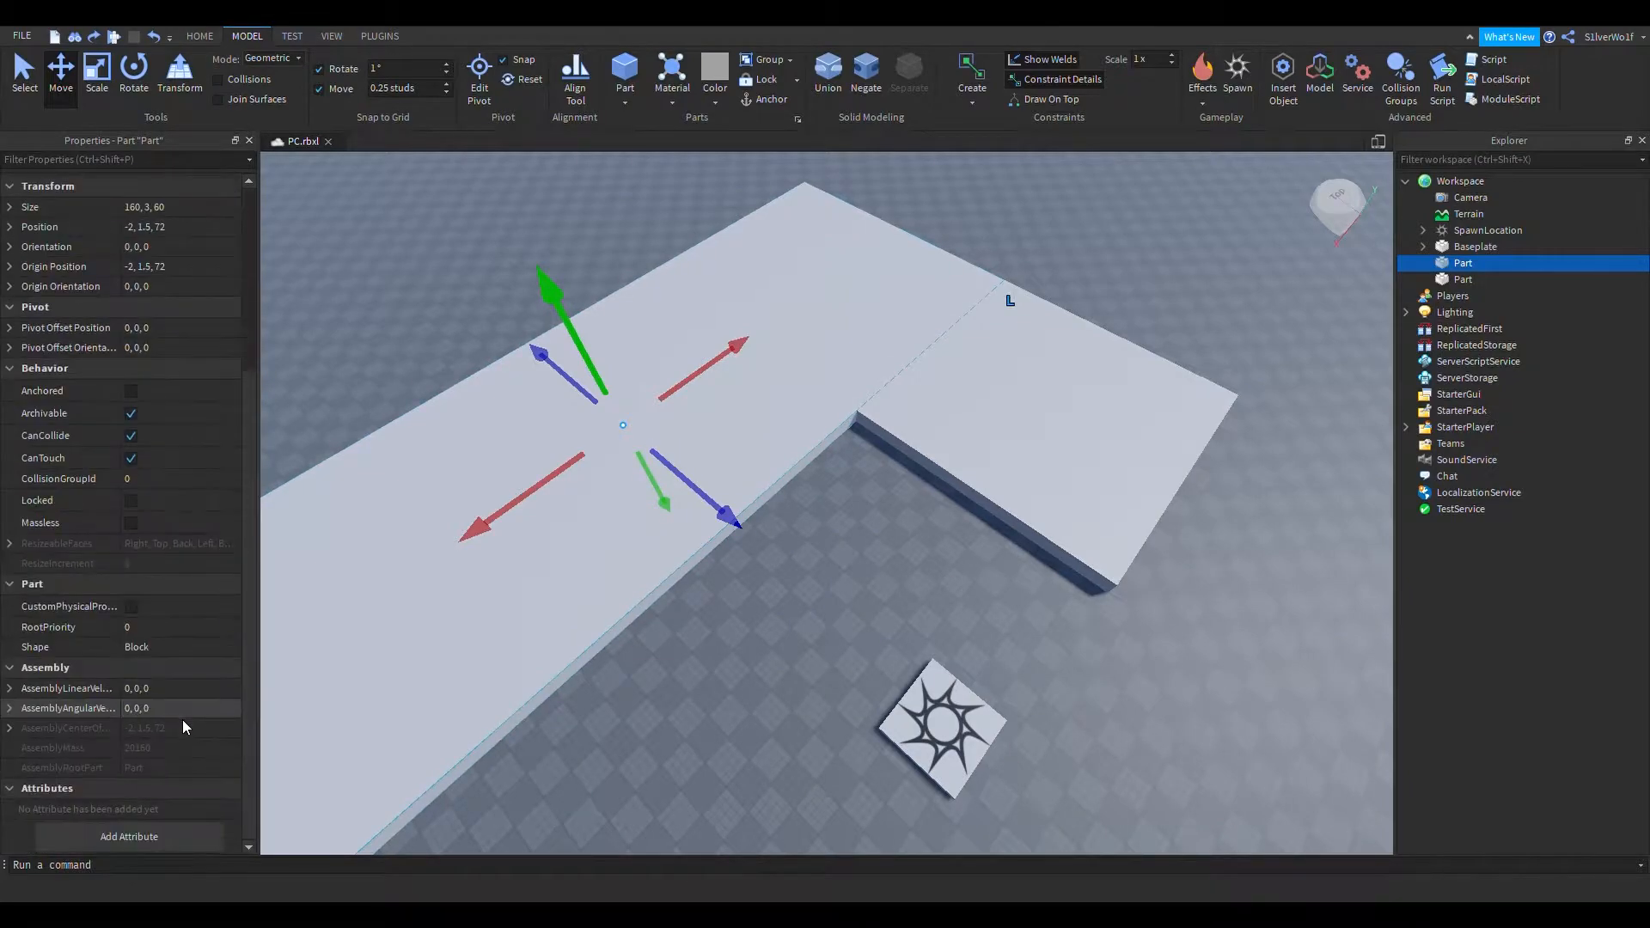
{"action": "scroll", "coordinate": [177, 781], "scroll_direction": "up", "scroll_amount": 5}
{"action": "left_click", "coordinate": [884, 608]}
{"action": "right_click_drag", "start_coordinate": [883, 608], "coordinate": [838, 629]}
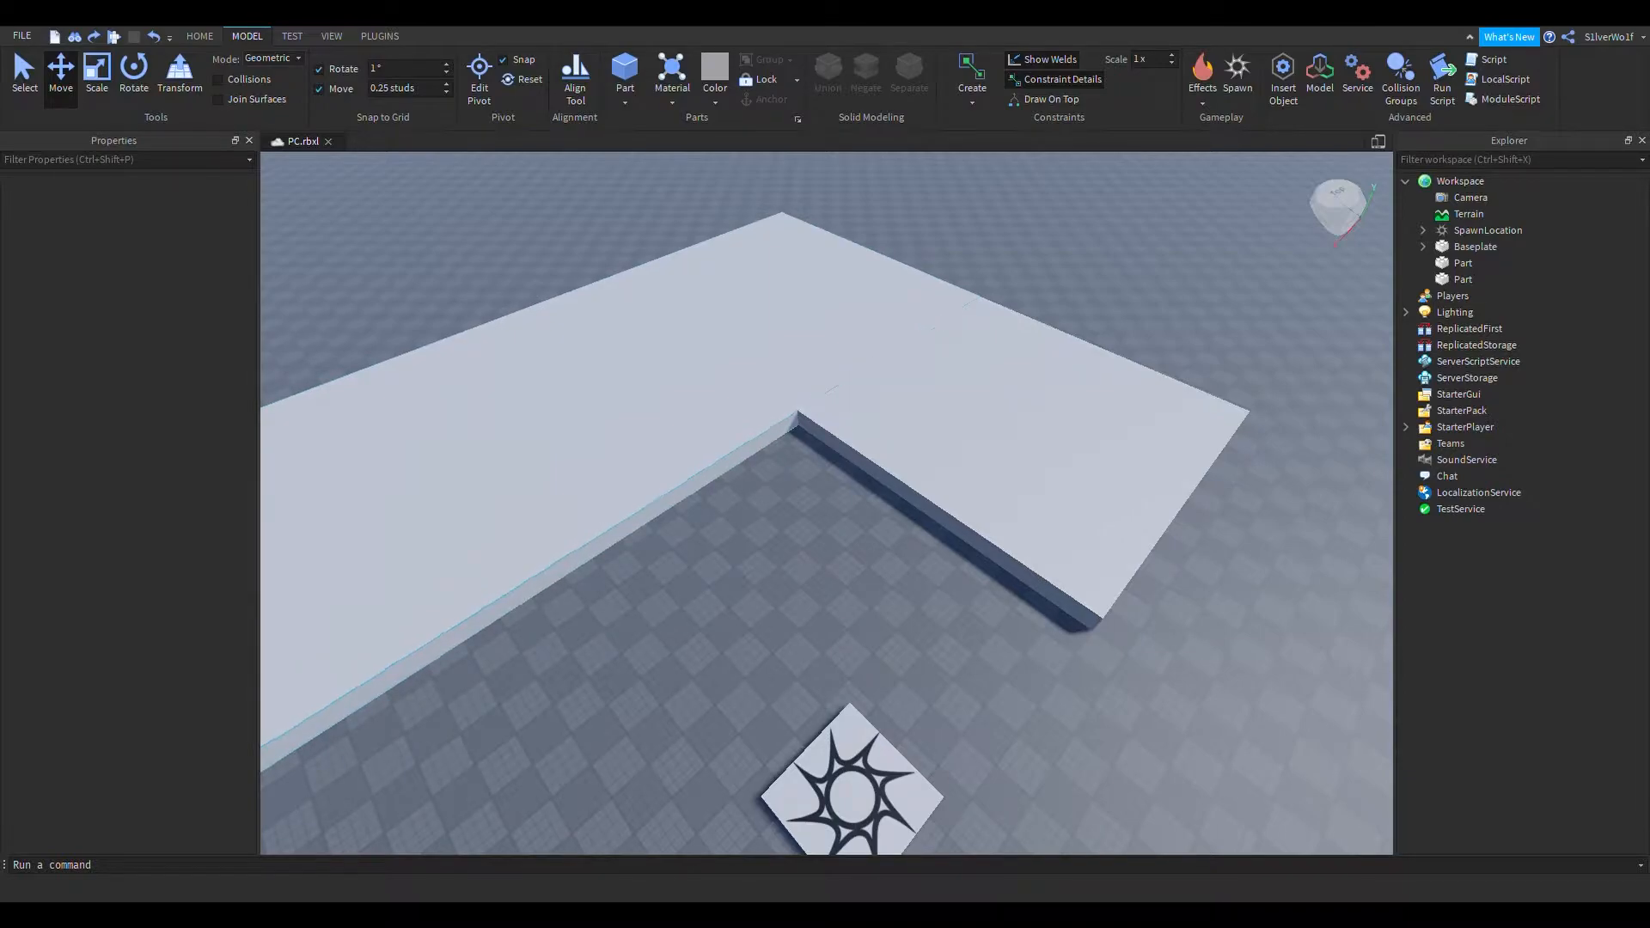
{"action": "scroll", "coordinate": [854, 603], "scroll_direction": "down", "scroll_amount": 3}
{"action": "right_click_drag", "start_coordinate": [854, 603], "coordinate": [1030, 525]}
{"action": "key", "text": "w"}
{"action": "key", "text": "d"}
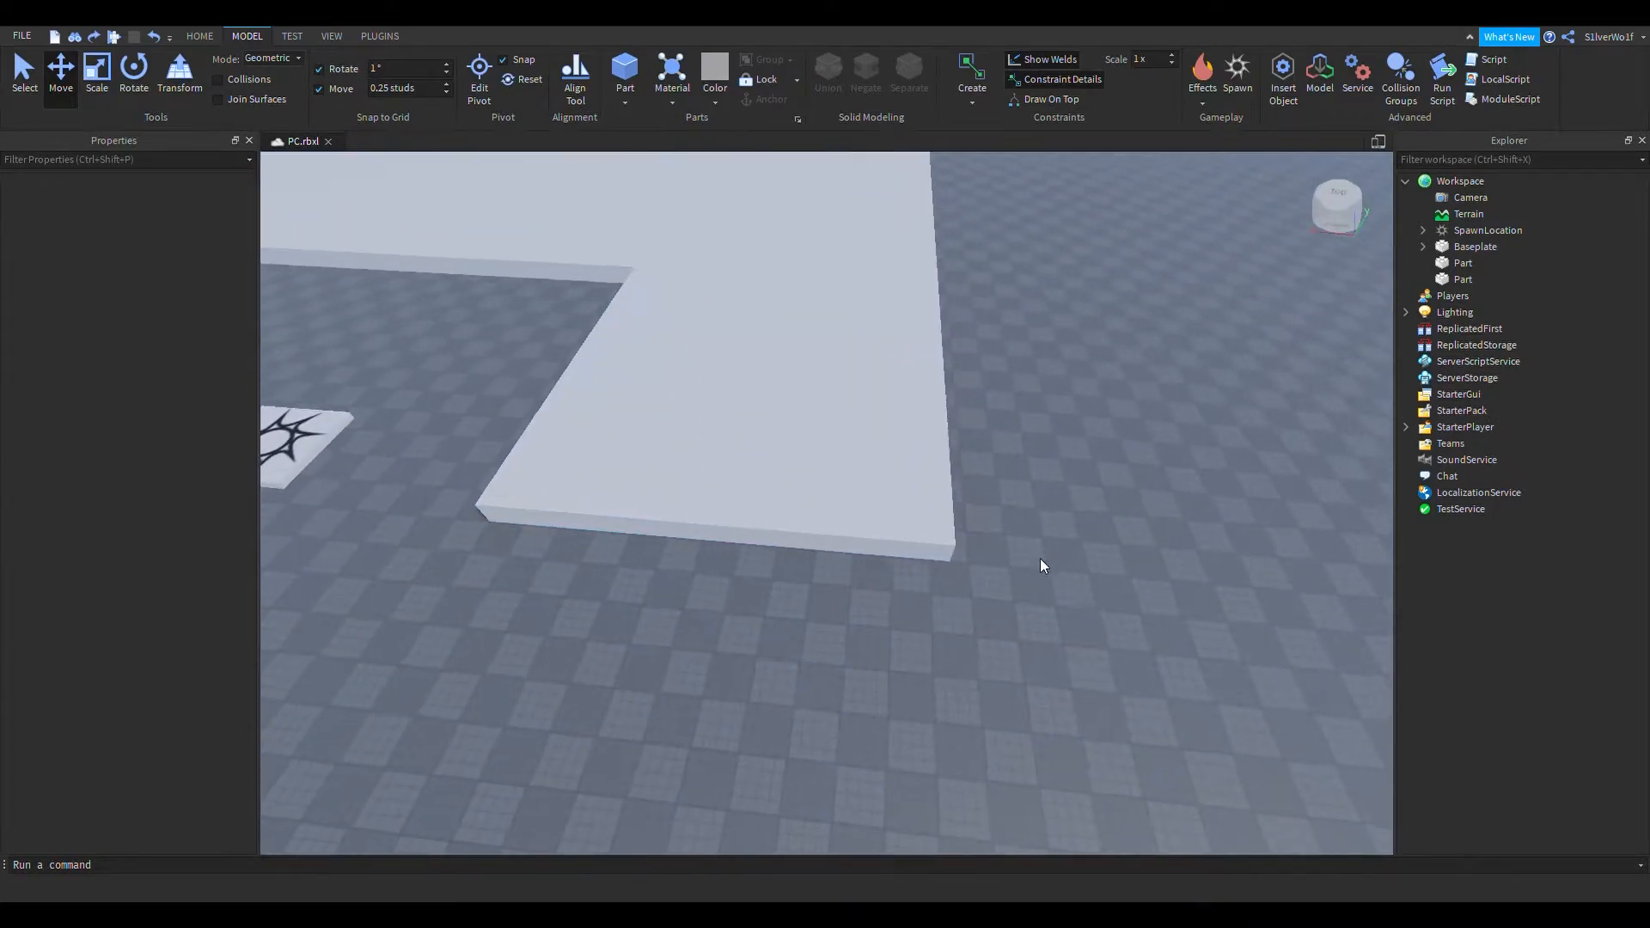
{"action": "left_click", "coordinate": [876, 485]}
{"action": "right_click_drag", "start_coordinate": [1069, 601], "coordinate": [1049, 551]}
{"action": "key", "text": "w"}
{"action": "left_click", "coordinate": [1048, 551]}
{"action": "left_click", "coordinate": [619, 79]}
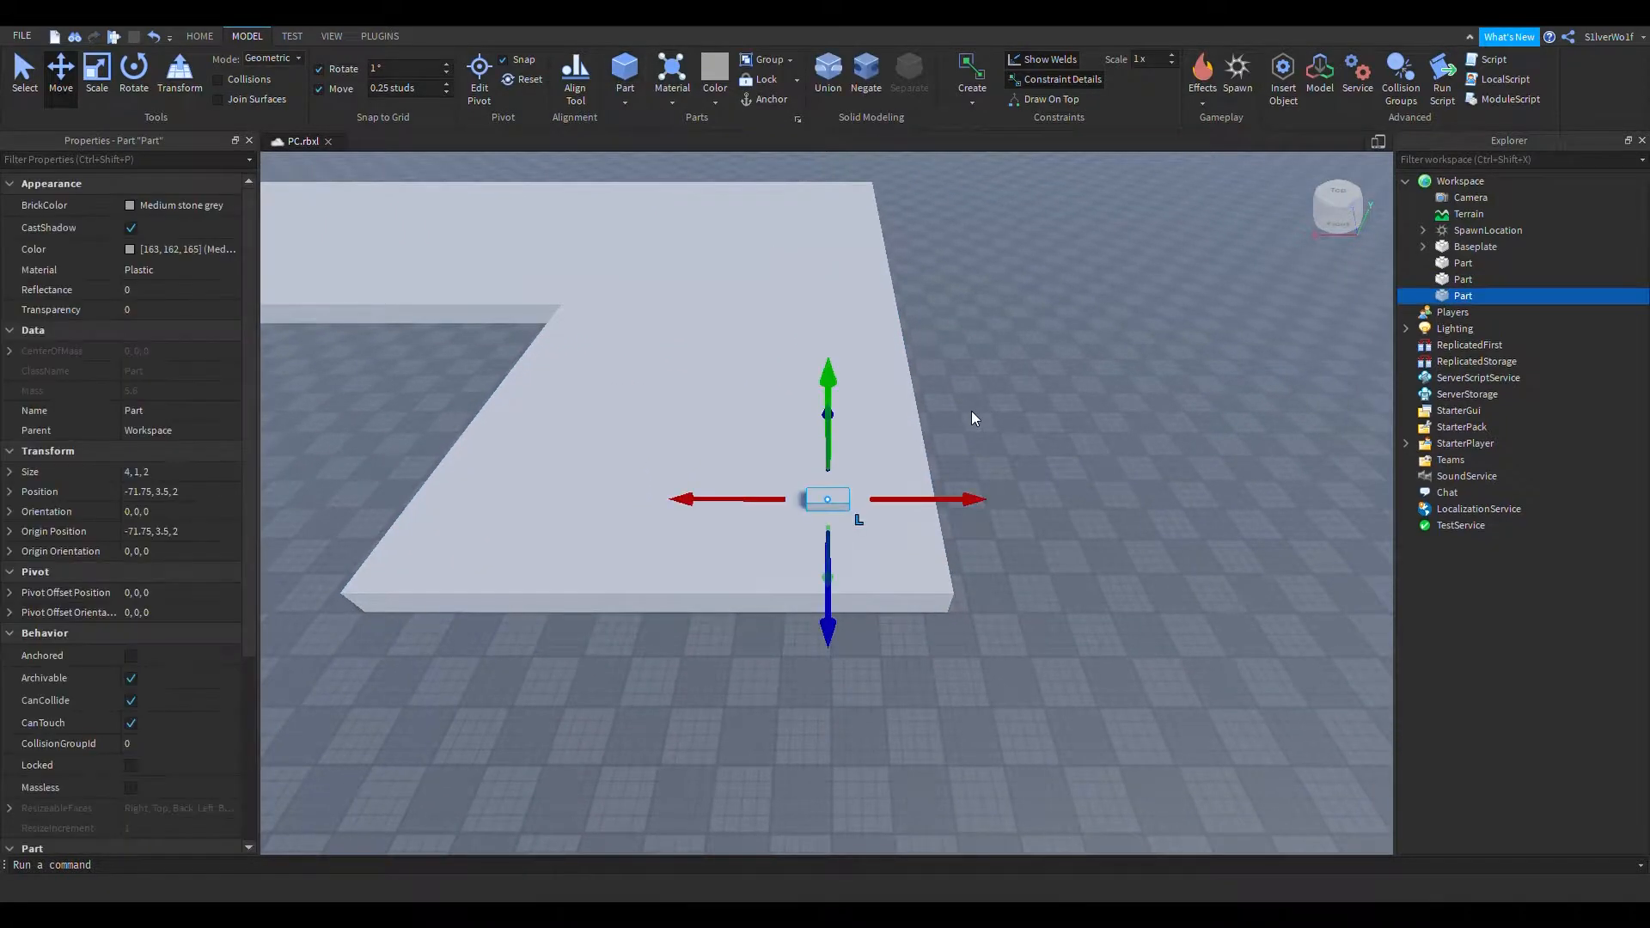
{"action": "right_click_drag", "start_coordinate": [971, 411], "coordinate": [842, 498]}
{"action": "key", "text": "Delete"}
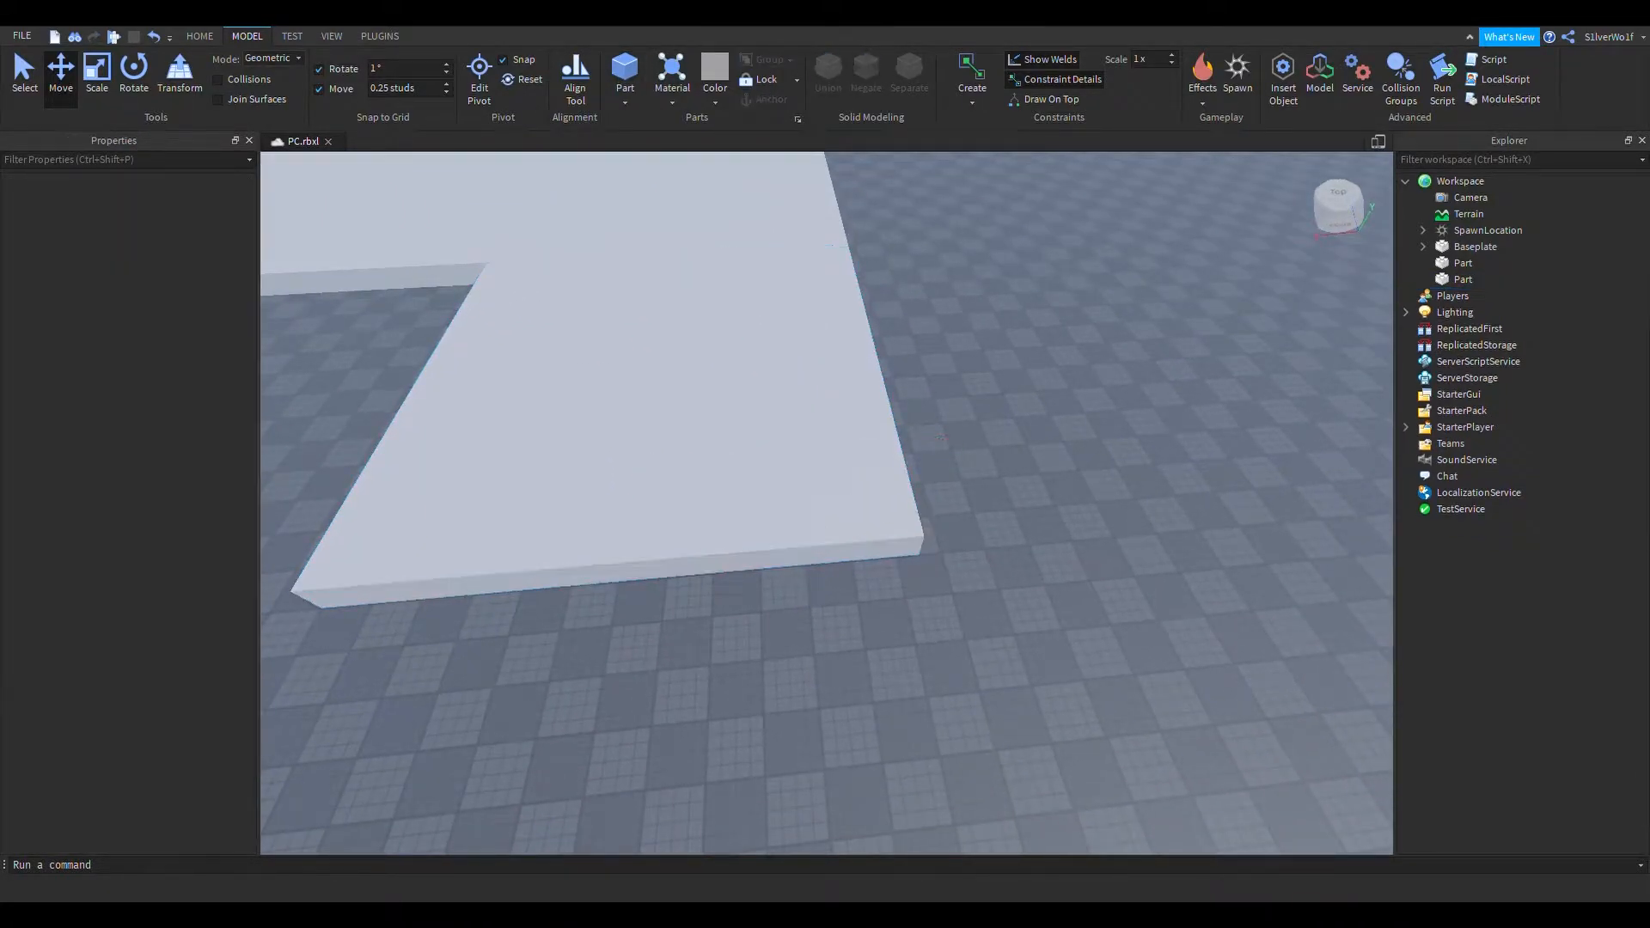
Insert a block and place it on the square slab's outer front corner at about (-80, 3.5, -7)
{"action": "right_click_drag", "start_coordinate": [778, 412], "coordinate": [744, 398]}
{"action": "left_click", "coordinate": [625, 69]}
{"action": "left_click_drag", "start_coordinate": [864, 533], "coordinate": [896, 602]}
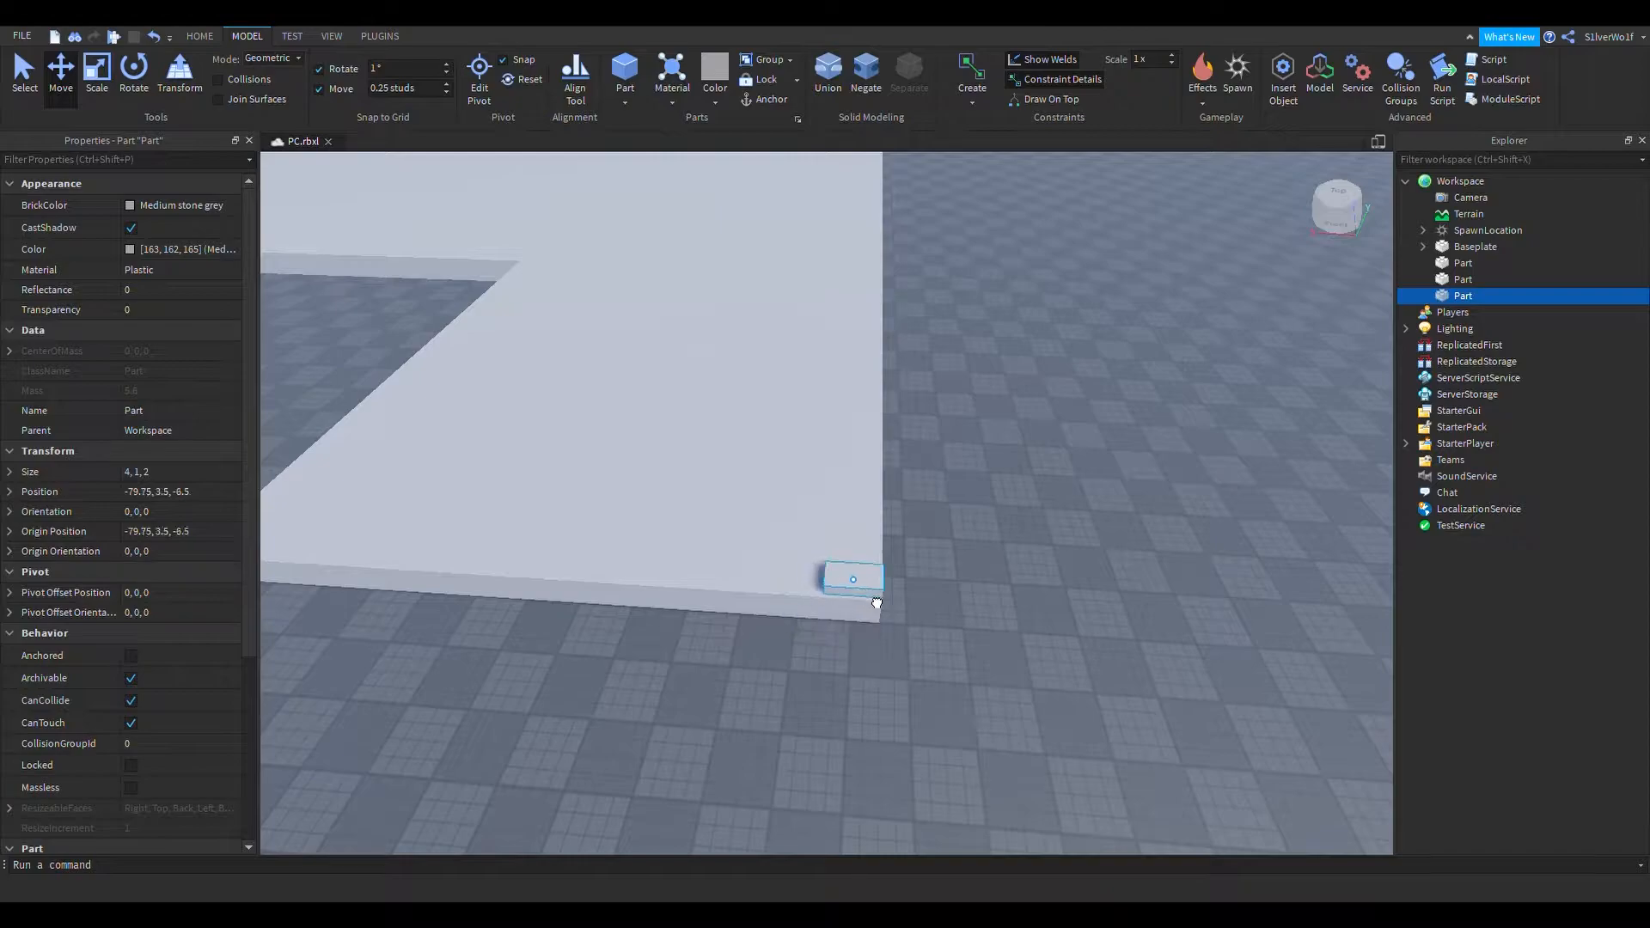
{"action": "scroll", "coordinate": [1017, 679], "scroll_direction": "down", "scroll_amount": 6}
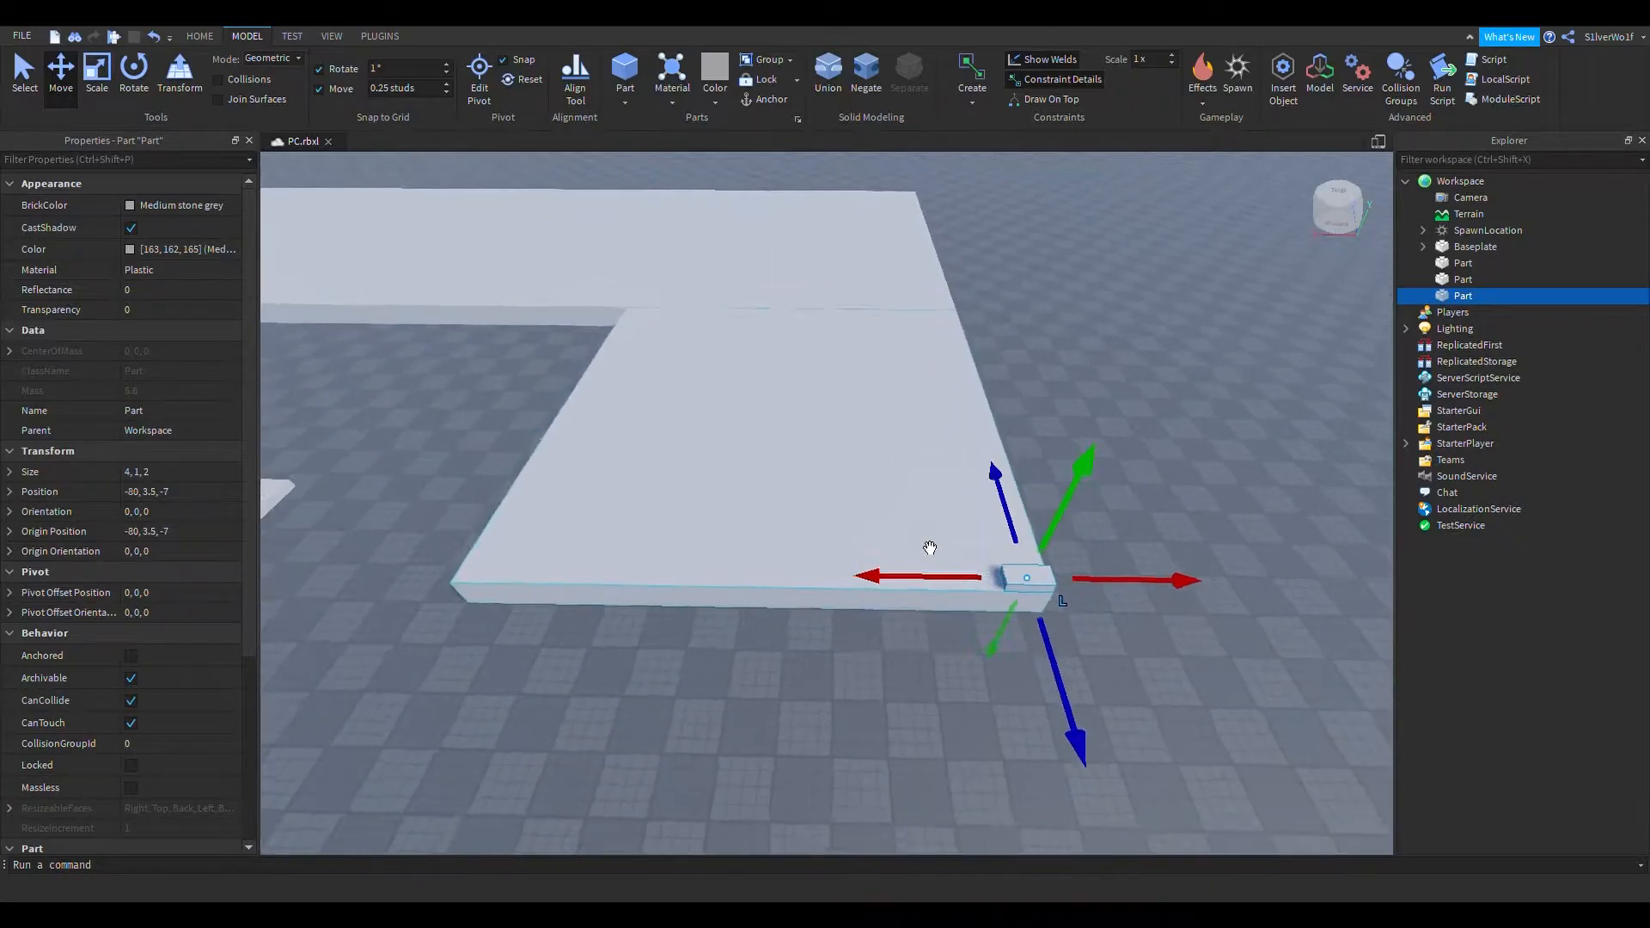
Try to raise the slabs, the corner block and the spawn location together, and undo the move
{"action": "left_click_drag", "start_coordinate": [1127, 730], "coordinate": [675, 190]}
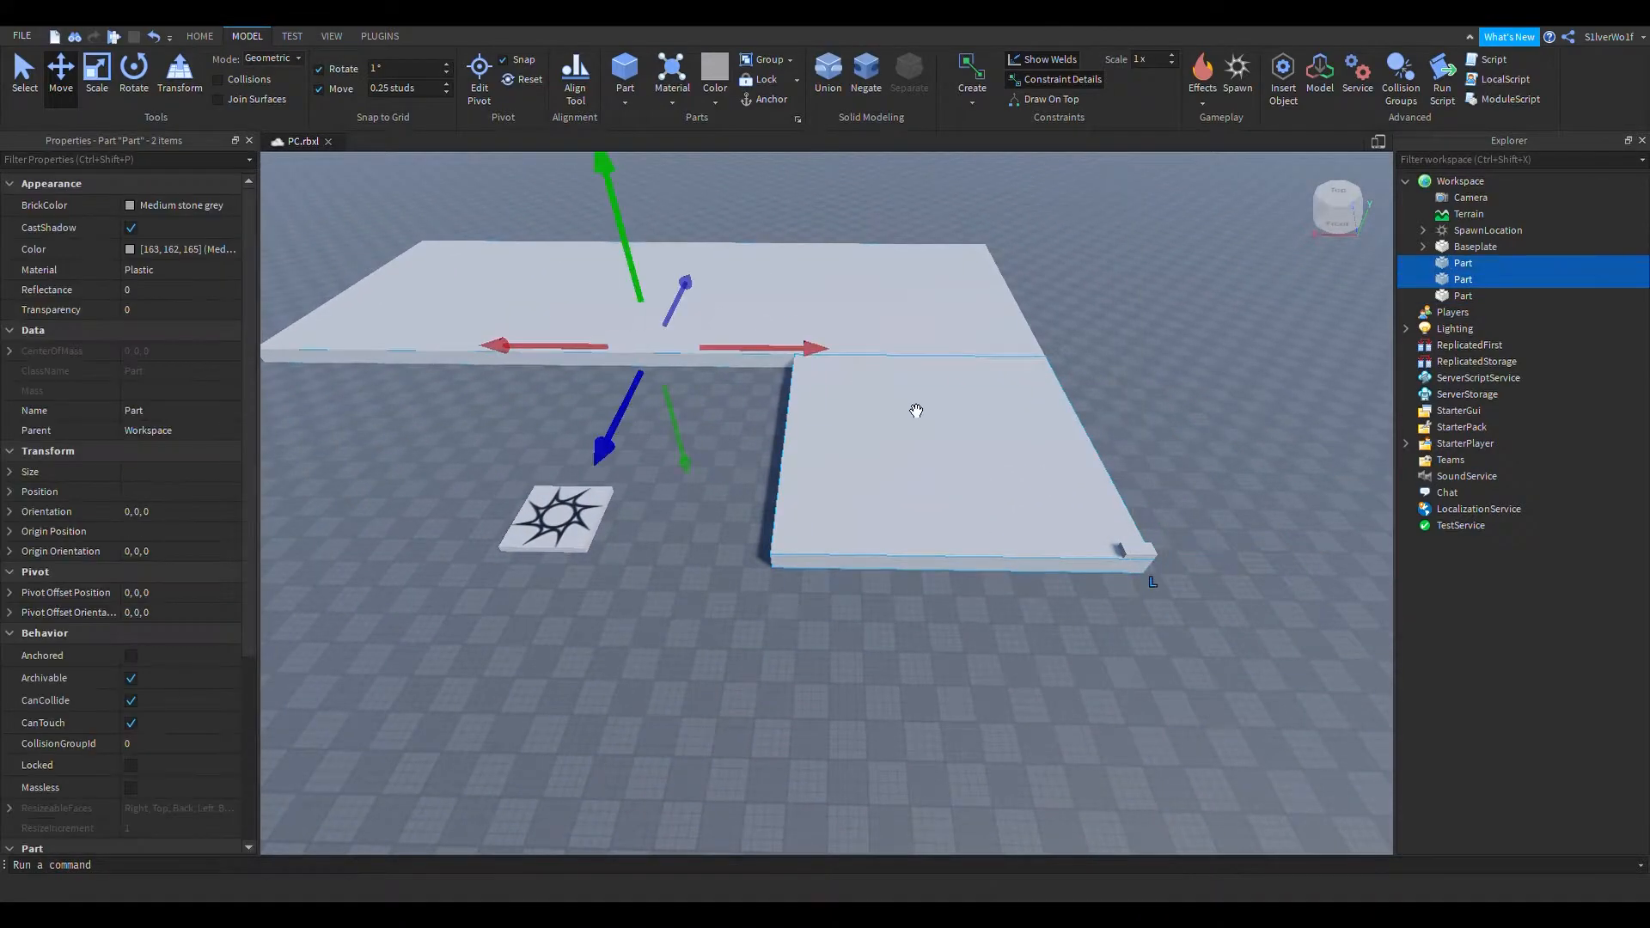
{"action": "left_click_drag", "start_coordinate": [1216, 683], "coordinate": [494, 174]}
{"action": "scroll", "coordinate": [739, 429], "scroll_direction": "up", "scroll_amount": 3}
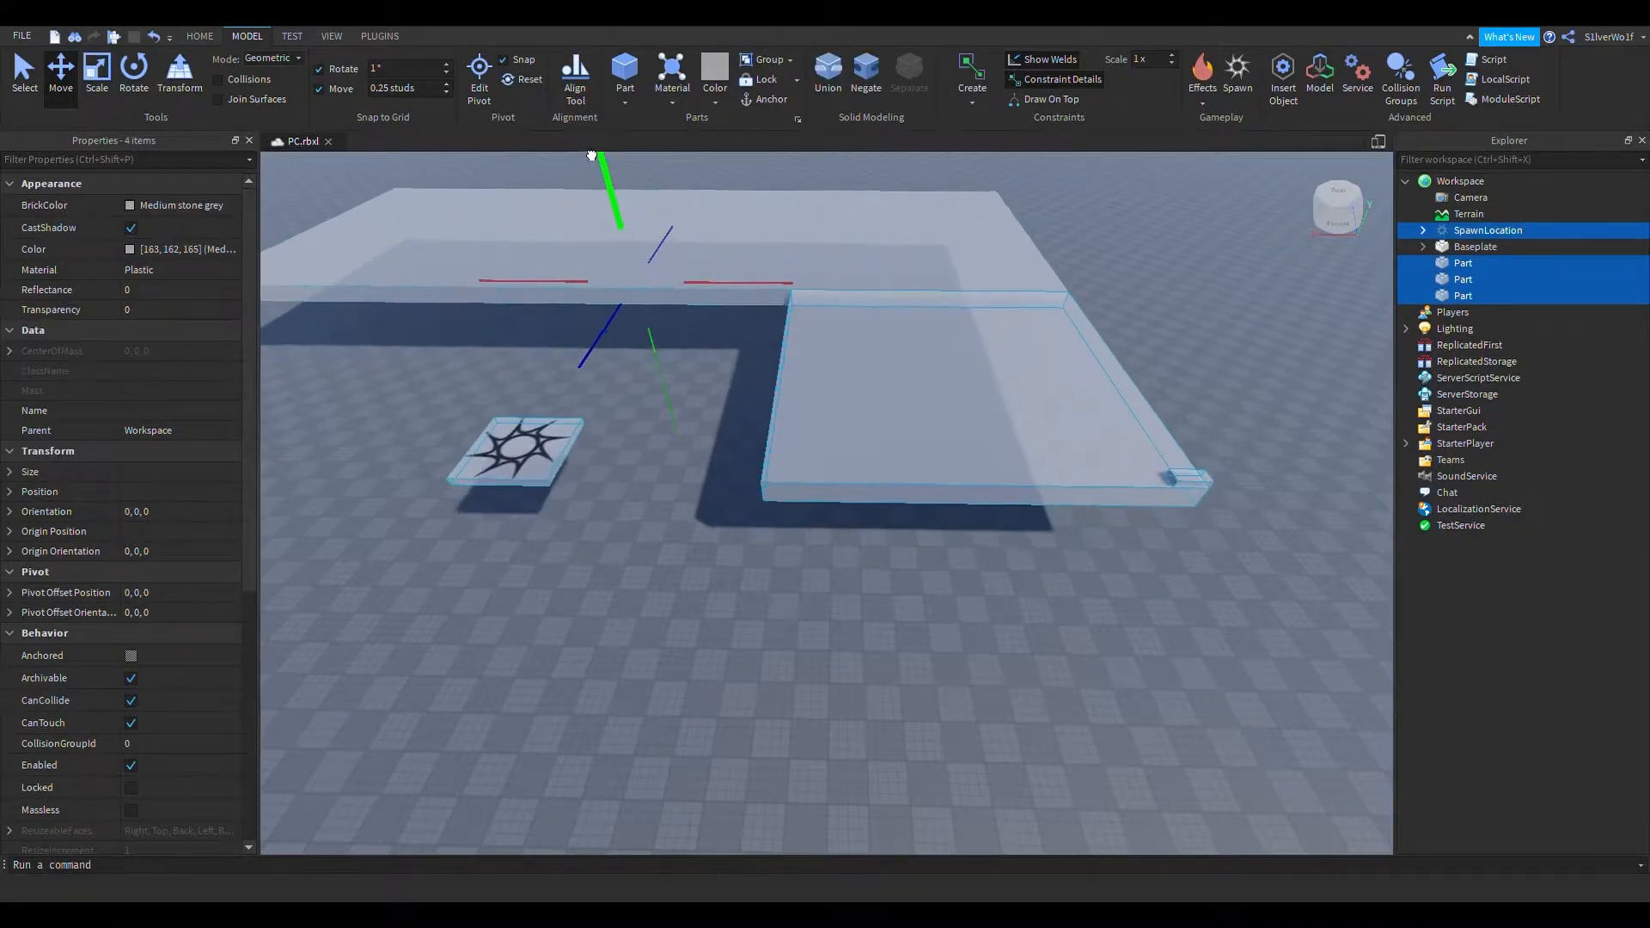
{"action": "left_click", "coordinate": [837, 615]}
{"action": "left_click", "coordinate": [516, 447]}
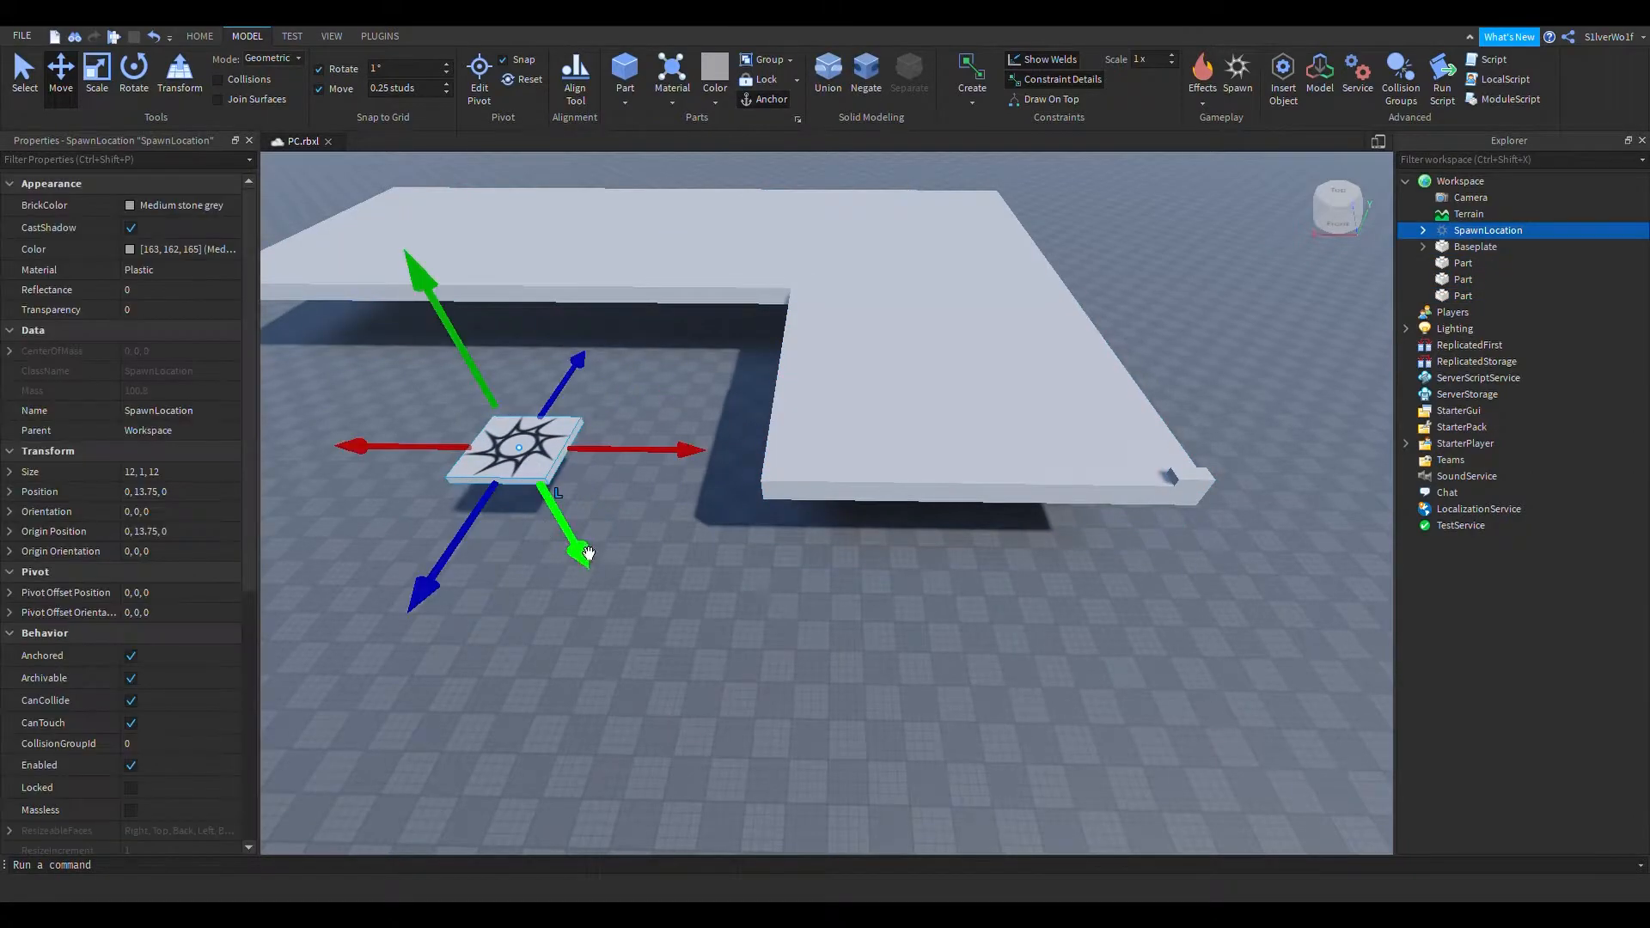
{"action": "key", "text": "ctrl+z"}
{"action": "left_click", "coordinate": [1045, 651]}
Select both slabs and the corner block without the spawn location, and raise them until the corner block is at Y 21
{"action": "right_click_drag", "start_coordinate": [1045, 651], "coordinate": [1109, 652]}
{"action": "key", "text": "a"}
{"action": "left_click_drag", "start_coordinate": [385, 254], "coordinate": [1079, 643]}
{"action": "key", "text": "f"}
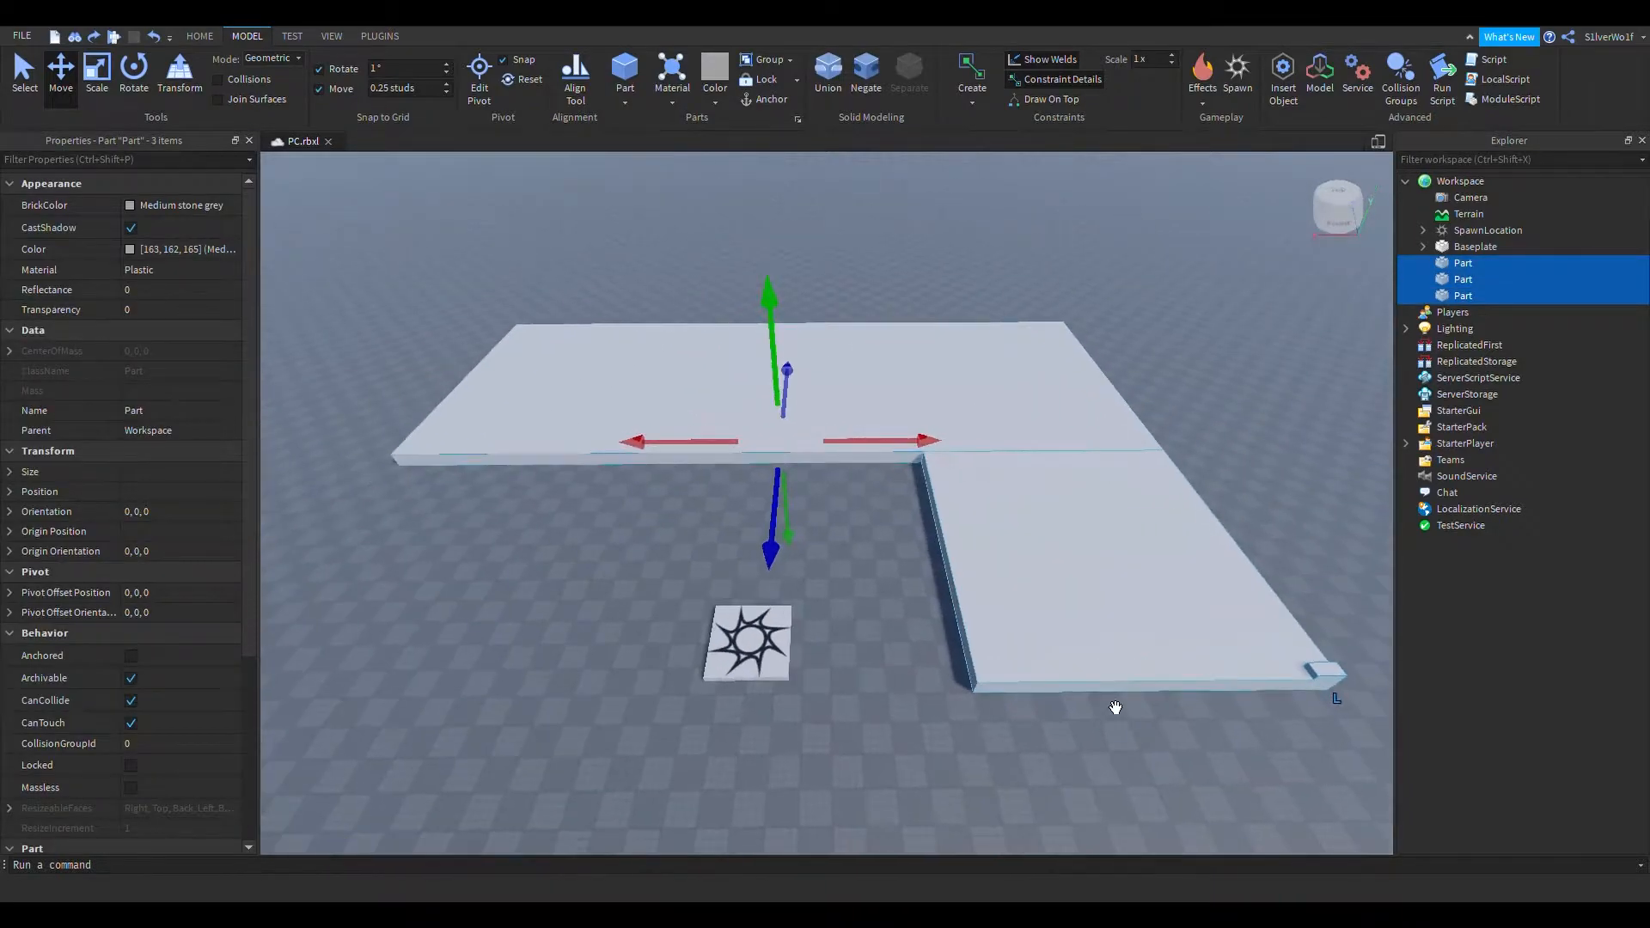
{"action": "left_click_drag", "start_coordinate": [778, 343], "coordinate": [777, 256]}
{"action": "left_click", "coordinate": [963, 693]}
Delete the small block from the square slab's outer front corner
{"action": "right_click_drag", "start_coordinate": [964, 696], "coordinate": [1020, 653]}
{"action": "key", "text": "w"}
{"action": "left_click", "coordinate": [983, 508]}
{"action": "right_click_drag", "start_coordinate": [1183, 610], "coordinate": [1216, 636]}
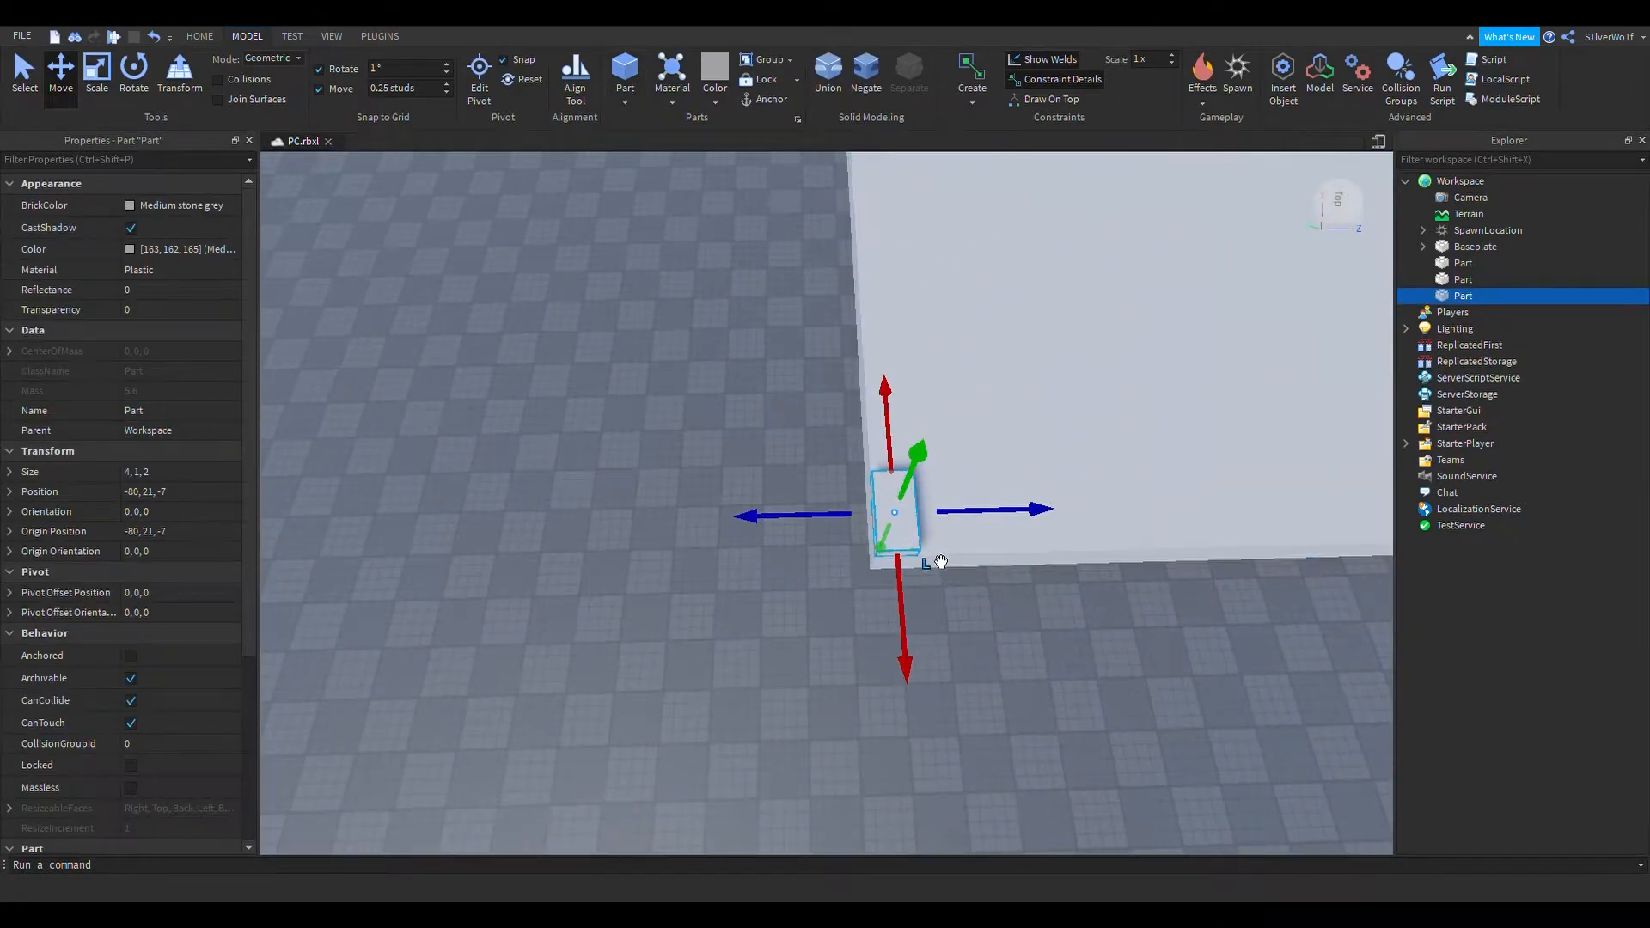
{"action": "key", "text": "Delete"}
Insert a cylinder and place it on the square slab near its outer front corner, at about (-79.25, 21, -4.25)
{"action": "left_click", "coordinate": [626, 65]}
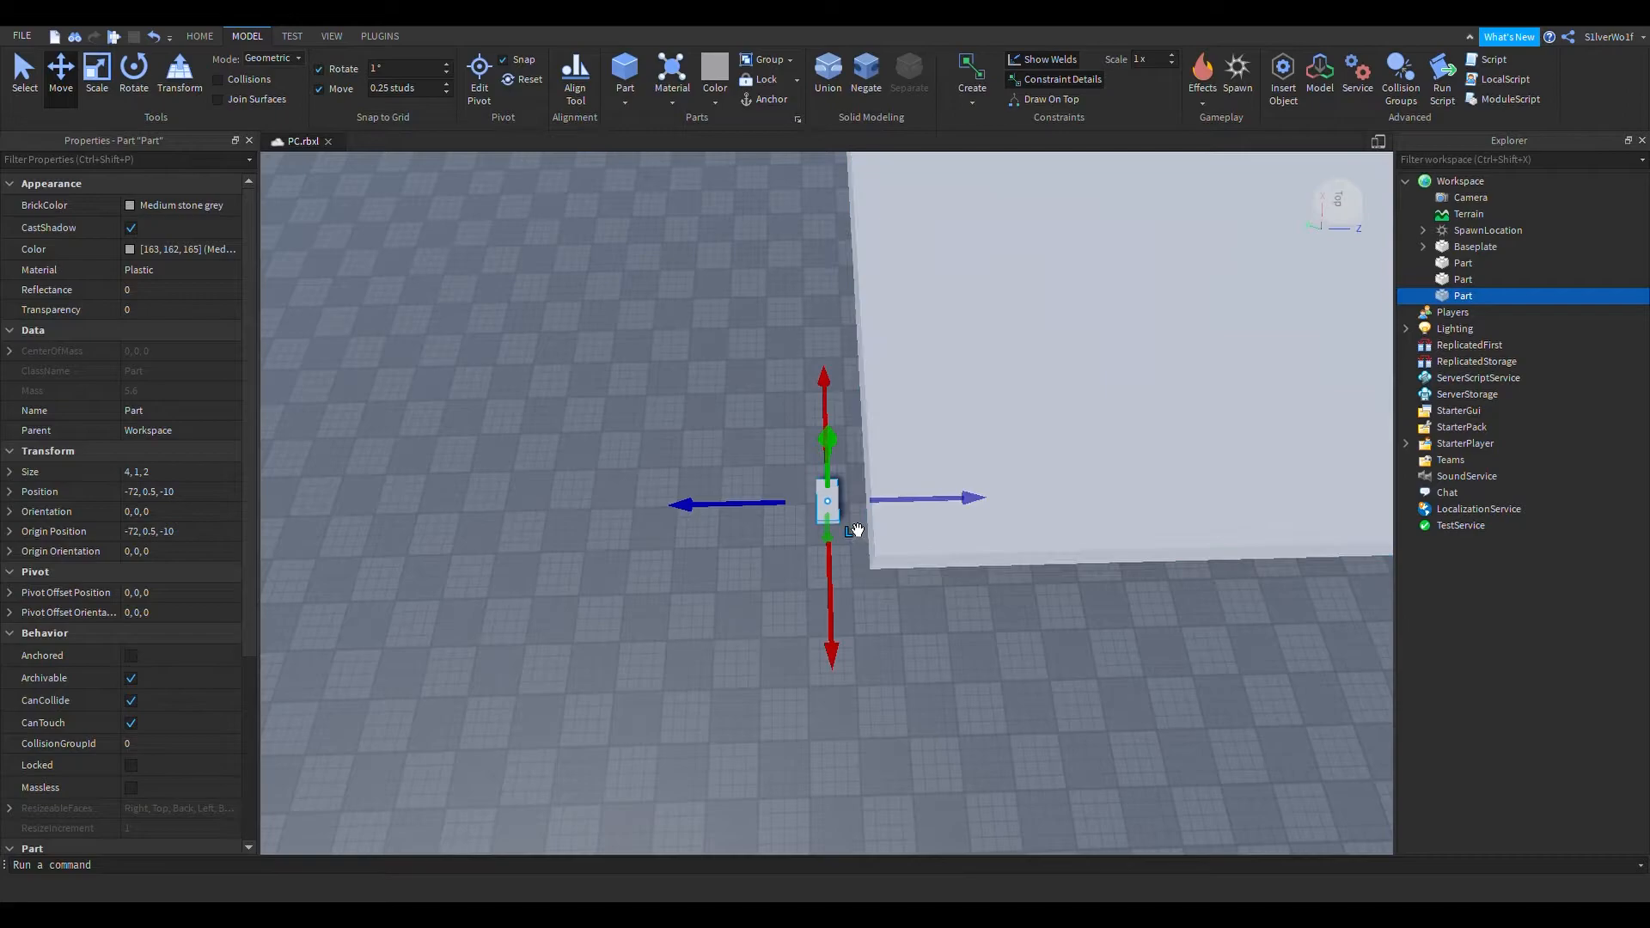
{"action": "key", "text": "Delete"}
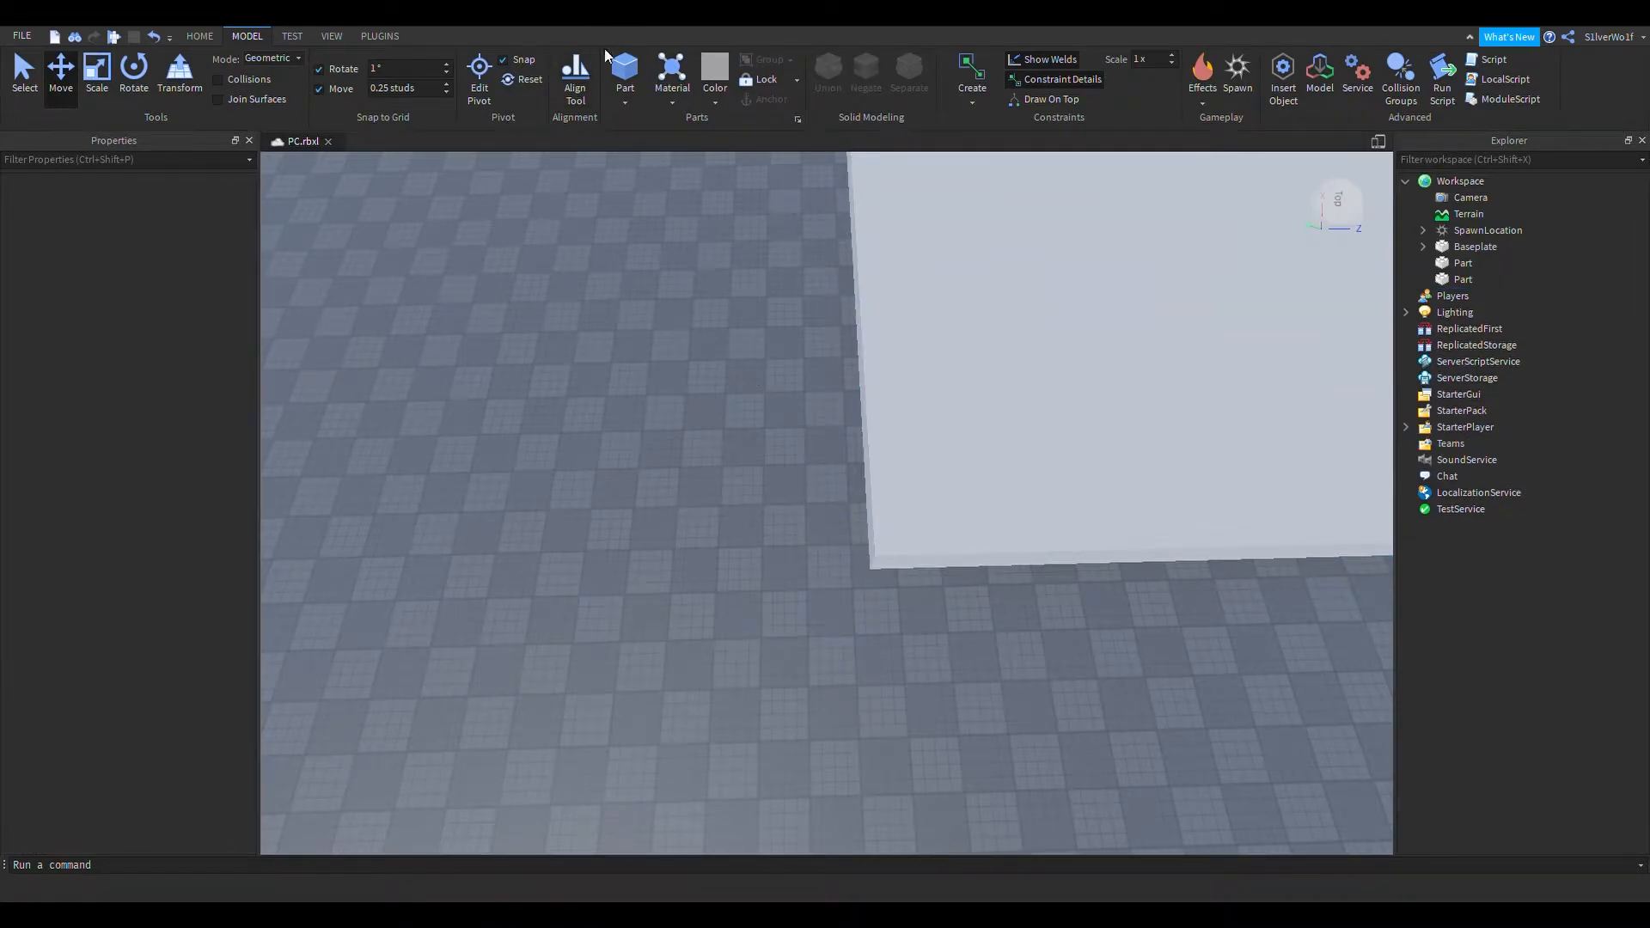
{"action": "left_click", "coordinate": [660, 179]}
{"action": "right_click_drag", "start_coordinate": [935, 464], "coordinate": [944, 464]}
{"action": "left_click_drag", "start_coordinate": [824, 507], "coordinate": [961, 510]}
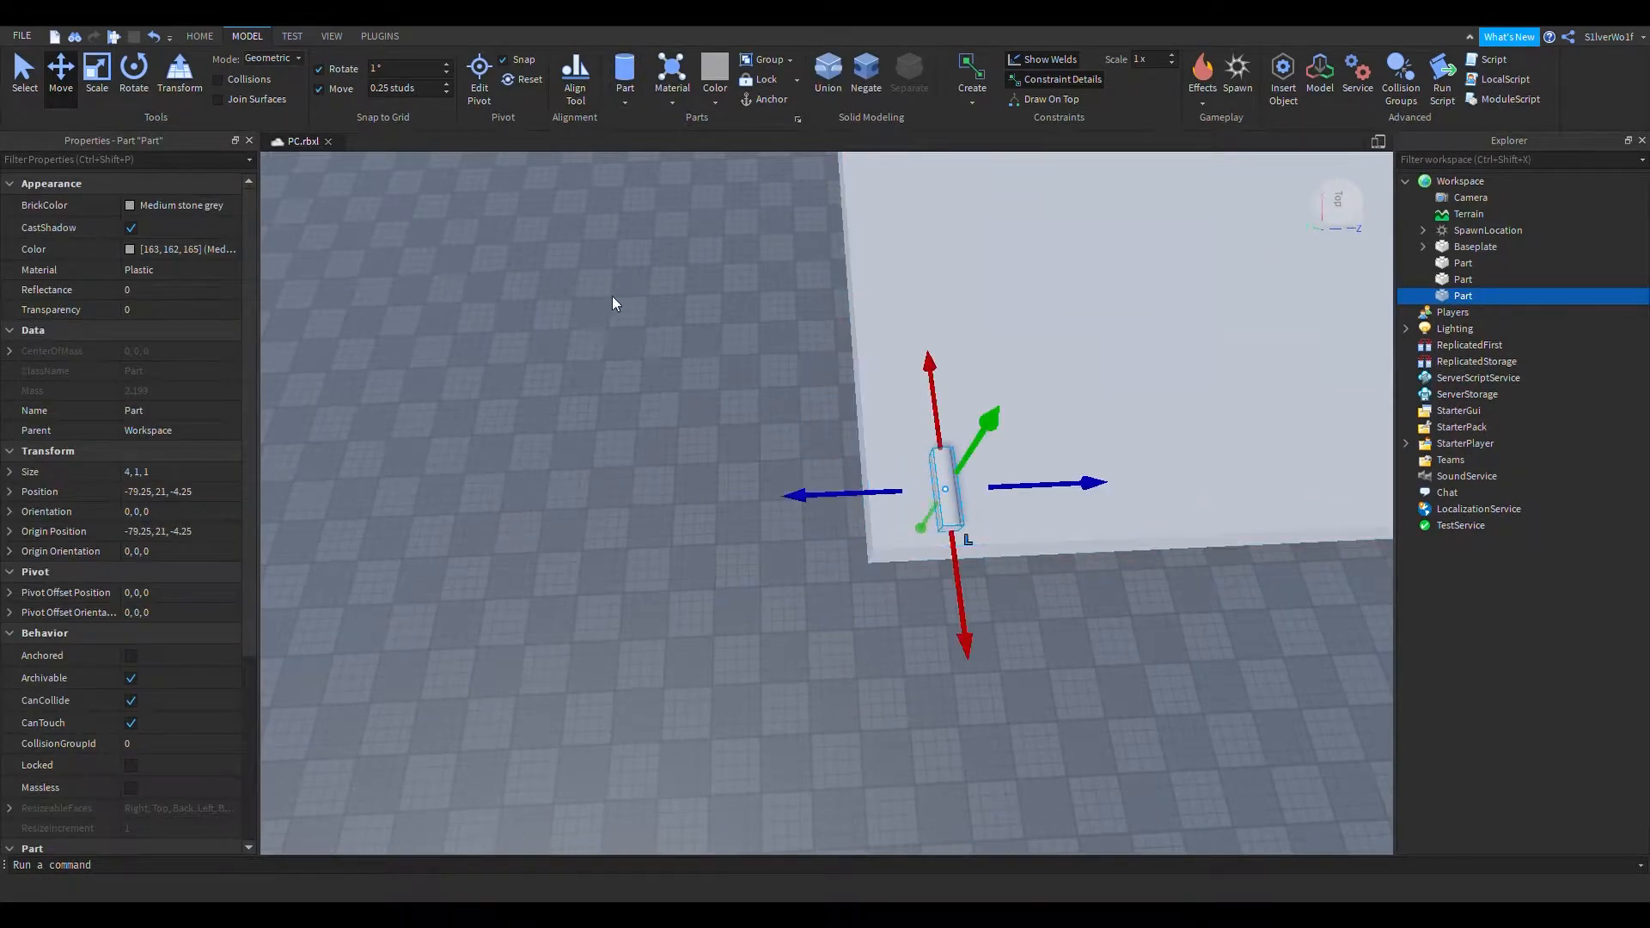
Rotate the cylinder upright and set its orientation to 0, 0, 90
{"action": "left_click", "coordinate": [133, 69]}
{"action": "left_click_drag", "start_coordinate": [997, 436], "coordinate": [994, 446]}
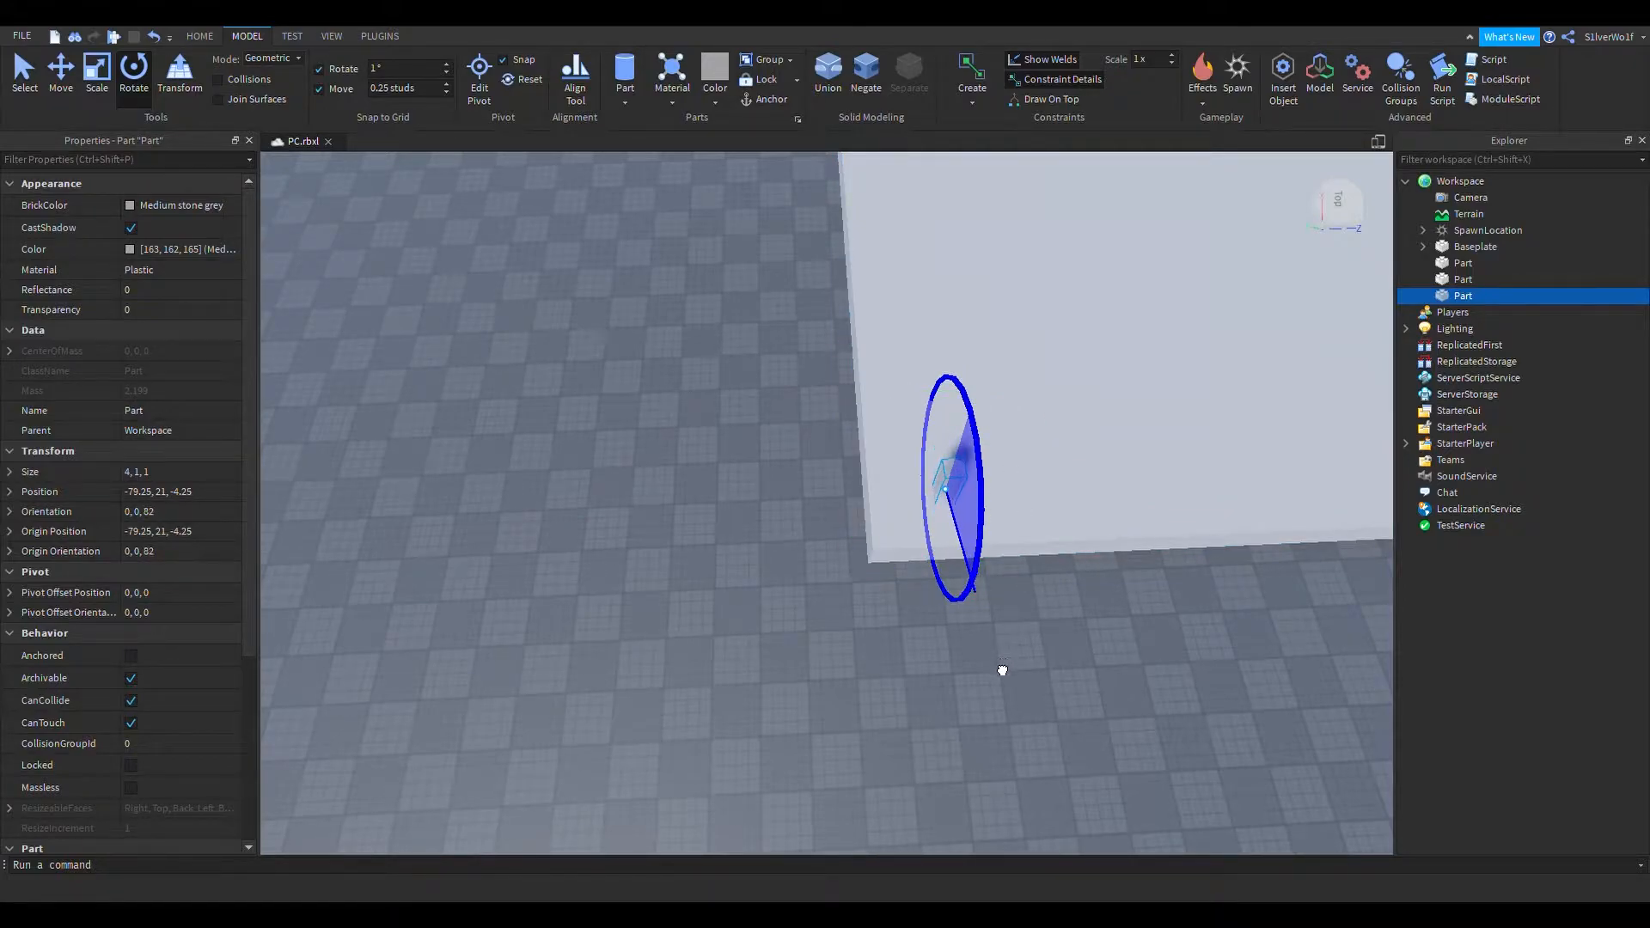
{"action": "left_click_drag", "start_coordinate": [1002, 669], "coordinate": [1001, 669]}
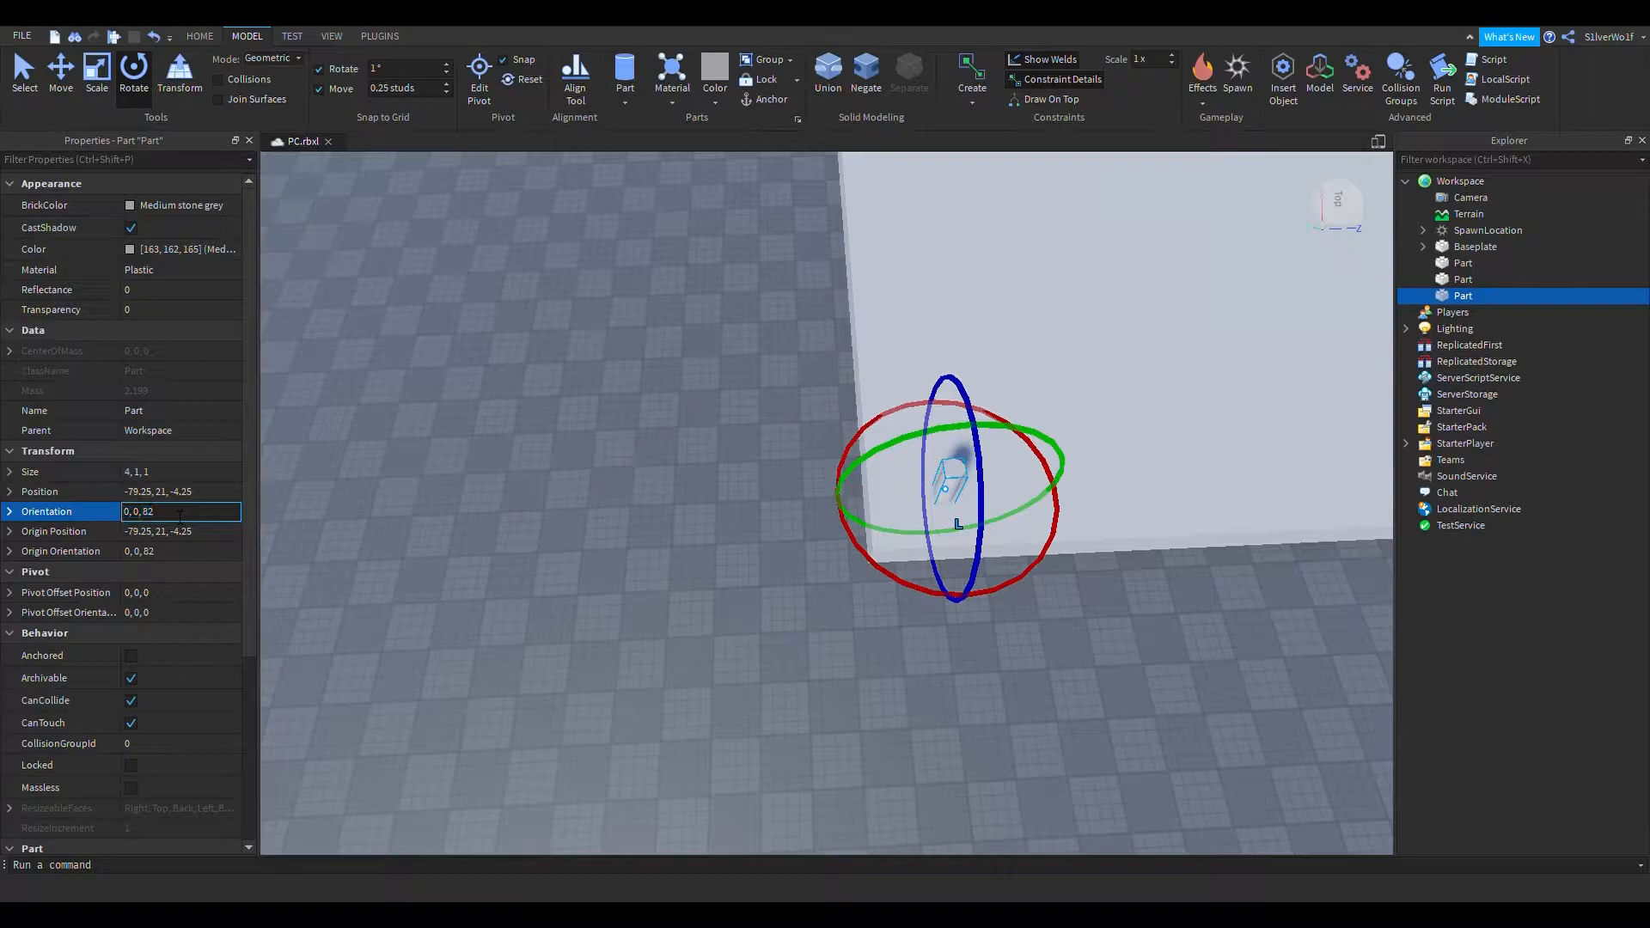
{"action": "key", "text": "BackSpace"}
{"action": "key", "text": "BackSpace"}
{"action": "type", "text": "90"}
{"action": "key", "text": "Return"}
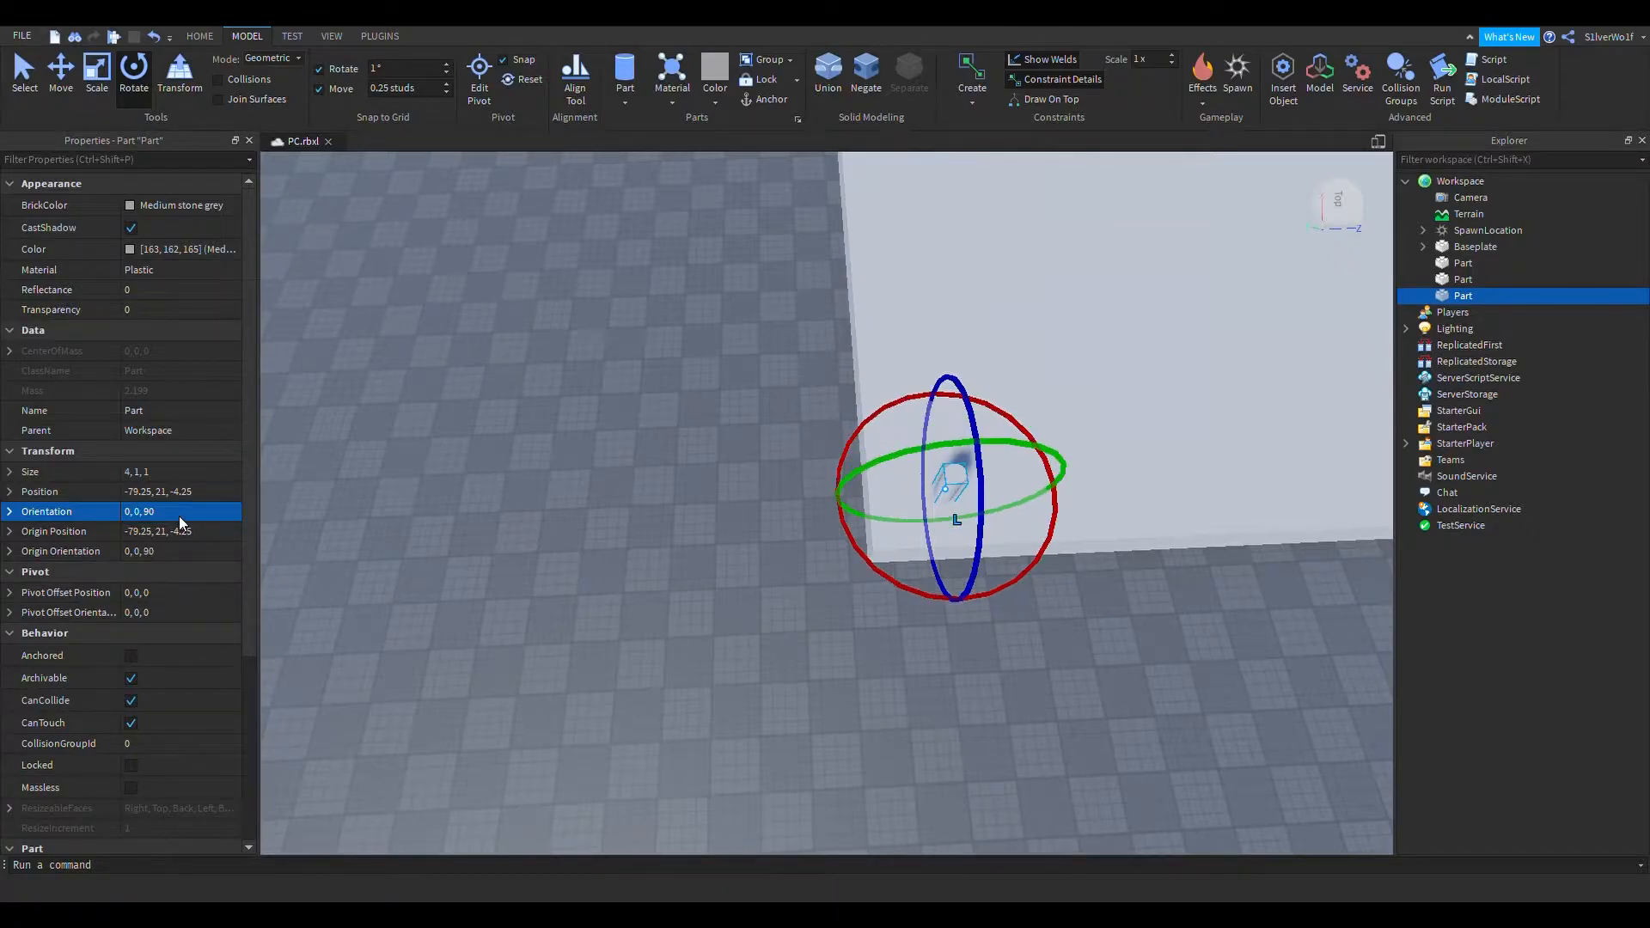
Set the cylinder's size to 4, 5, 5
{"action": "left_click", "coordinate": [925, 698]}
{"action": "right_click_drag", "start_coordinate": [923, 698], "coordinate": [920, 694]}
{"action": "left_click", "coordinate": [964, 416]}
{"action": "right_click_drag", "start_coordinate": [1101, 614], "coordinate": [967, 571]}
{"action": "scroll", "coordinate": [895, 421], "scroll_direction": "up", "scroll_amount": 2}
{"action": "right_click_drag", "start_coordinate": [955, 478], "coordinate": [956, 481]}
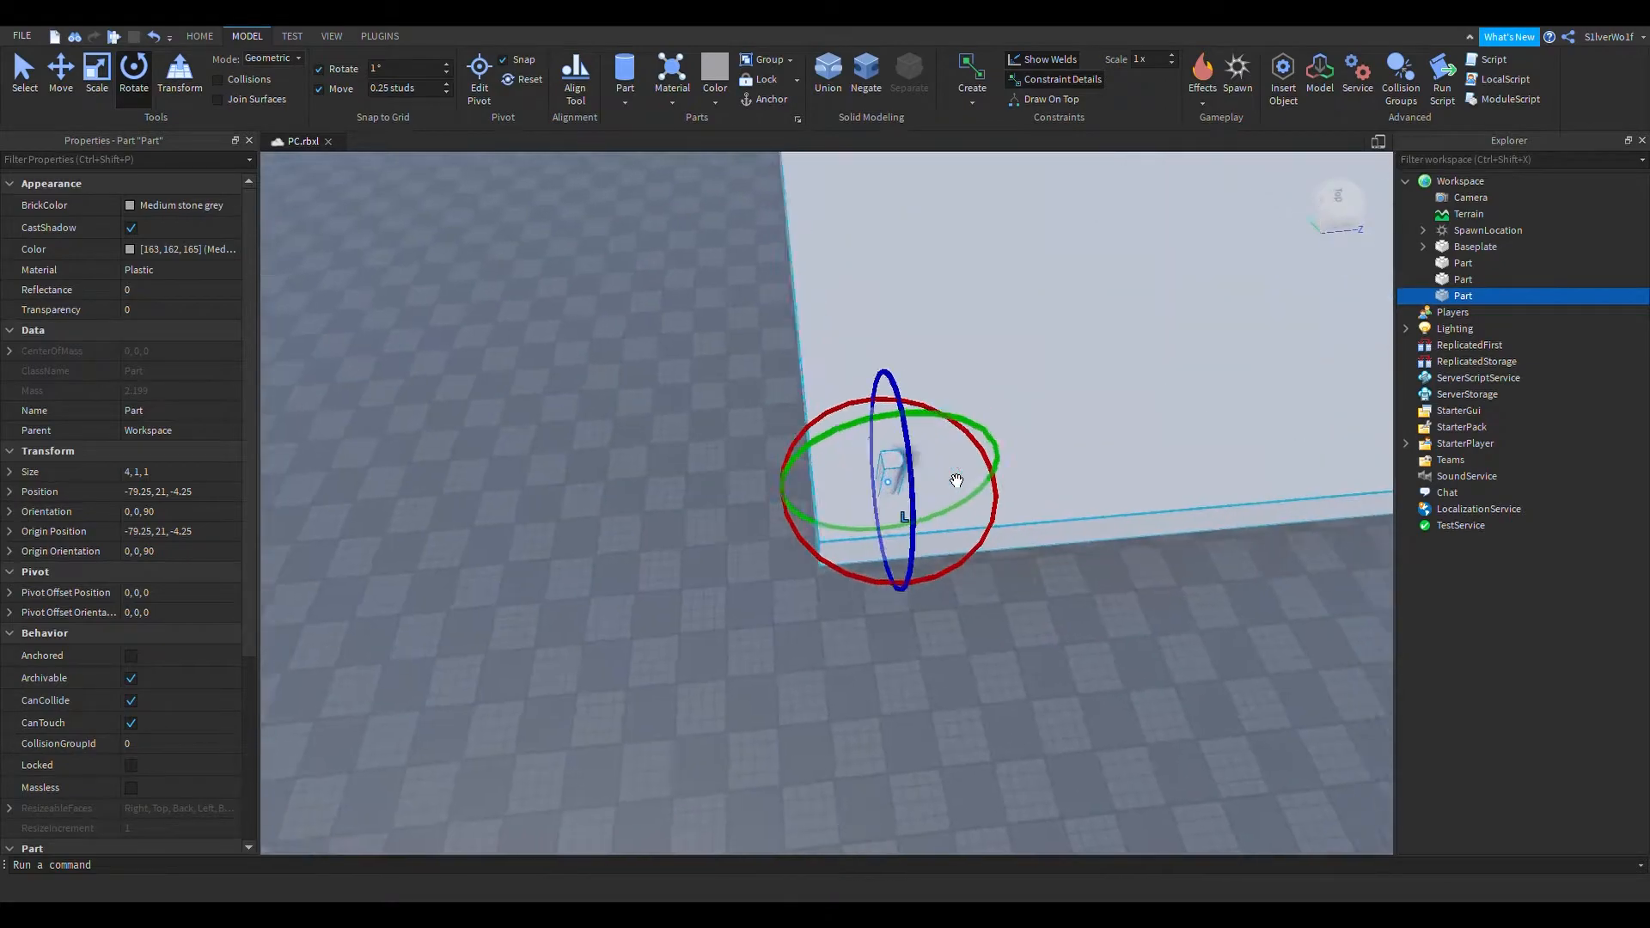
{"action": "right_click_drag", "start_coordinate": [1027, 682], "coordinate": [1027, 684]}
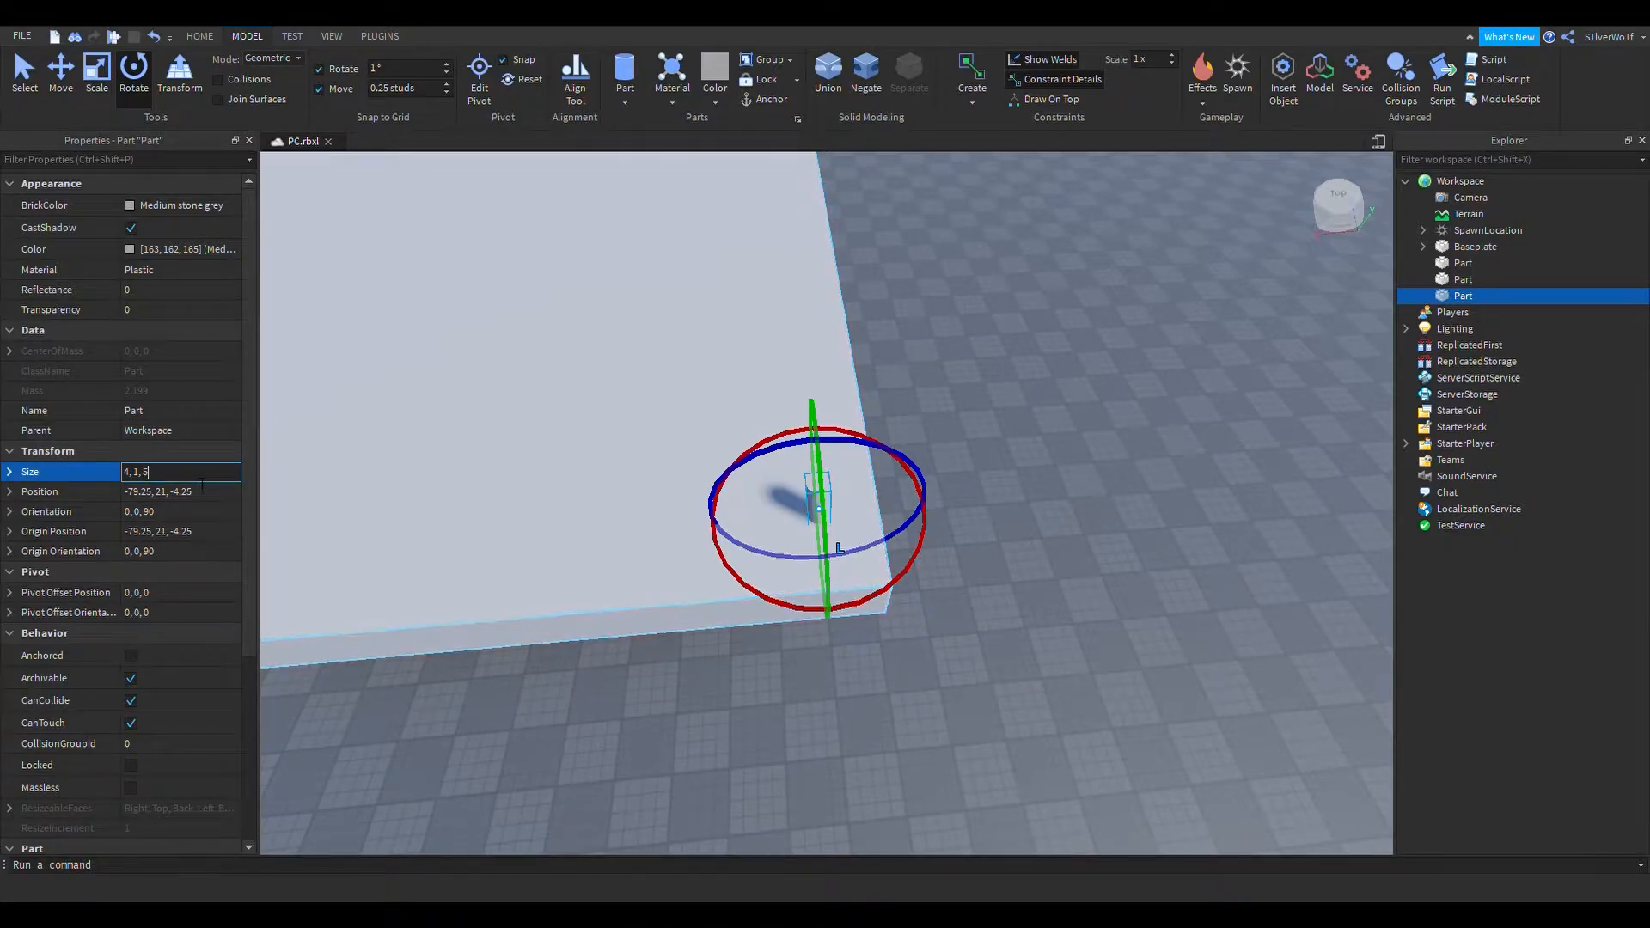
{"action": "type", "text": "5,"}
{"action": "key", "text": "Return"}
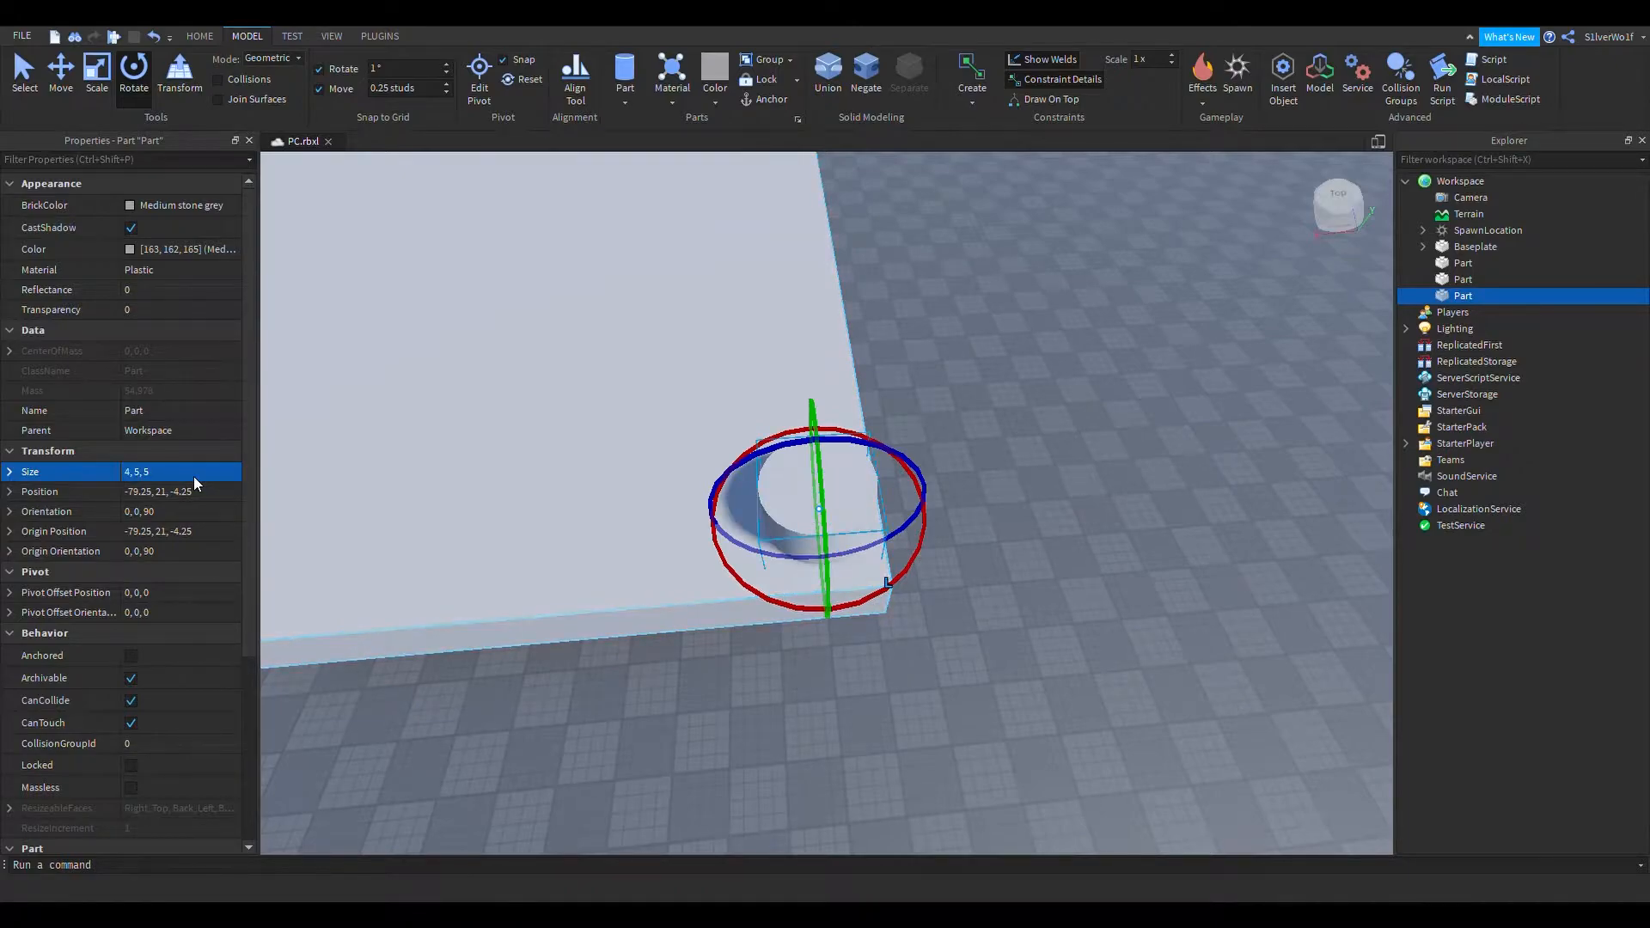
Set the cylinder's size to 4, 7, 7
{"action": "left_click", "coordinate": [169, 473]}
{"action": "key", "text": "BackSpace"}
{"action": "type", "text": "7"}
{"action": "key", "text": "Return"}
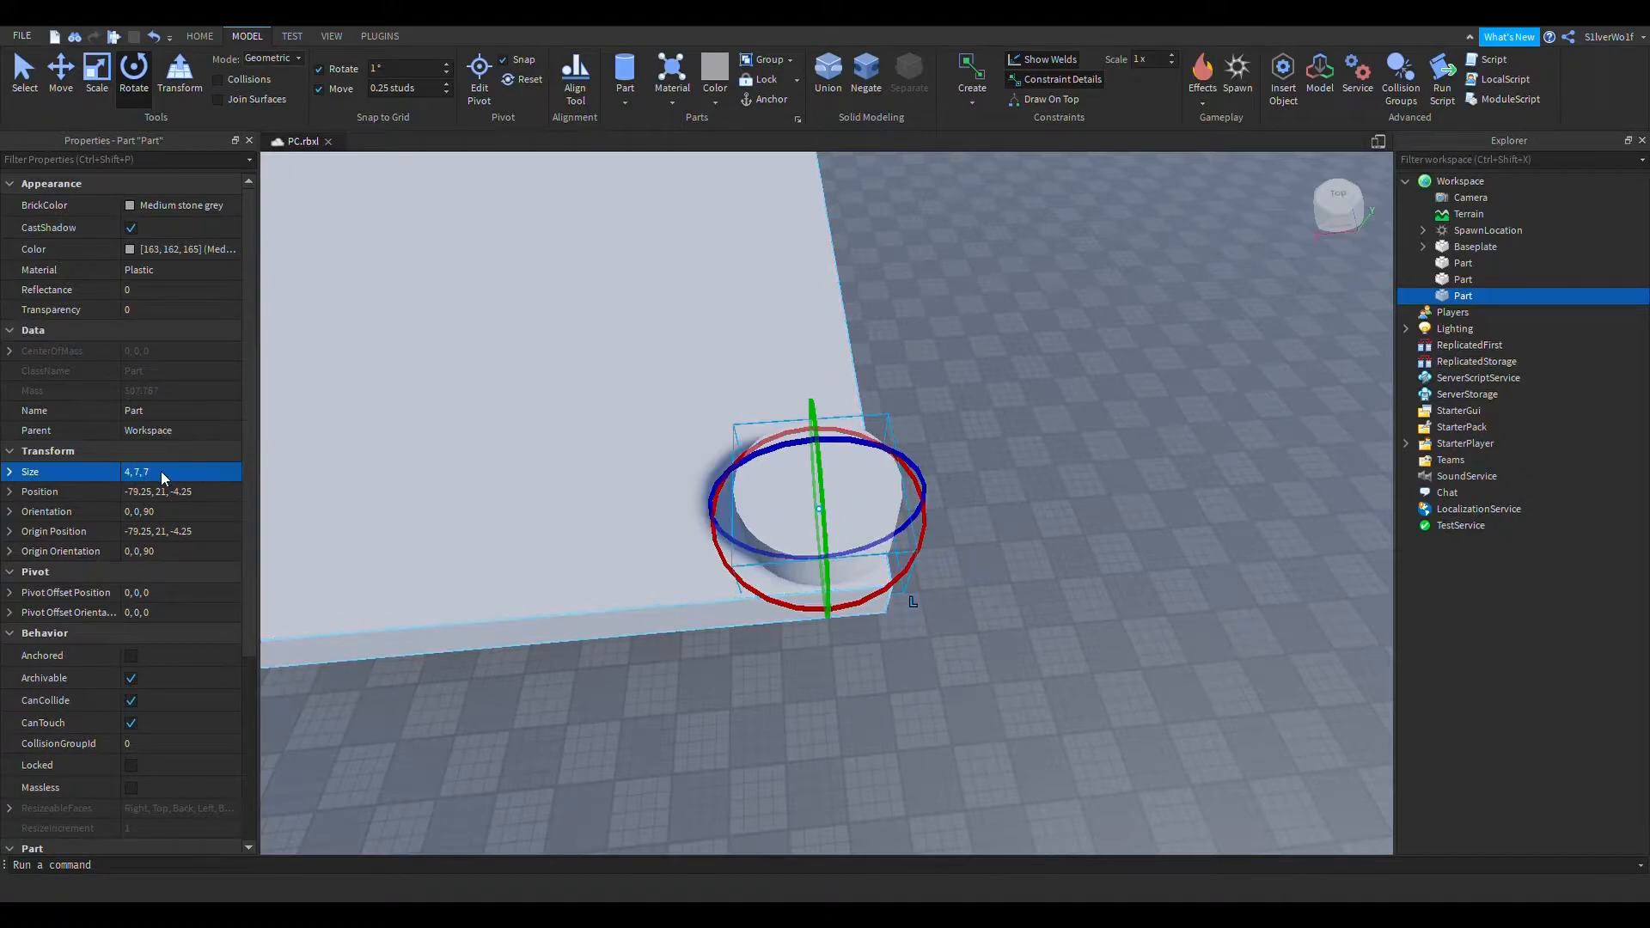
Move the cylinder horizontally against the square slab's outer front corner, to (-78.5, 21, -4.5)
{"action": "left_click", "coordinate": [1131, 454]}
{"action": "scroll", "coordinate": [1250, 503], "scroll_direction": "up", "scroll_amount": 3}
{"action": "right_click_drag", "start_coordinate": [1131, 454], "coordinate": [1074, 492]}
{"action": "scroll", "coordinate": [1251, 504], "scroll_direction": "down", "scroll_amount": 3}
{"action": "left_click", "coordinate": [892, 488]}
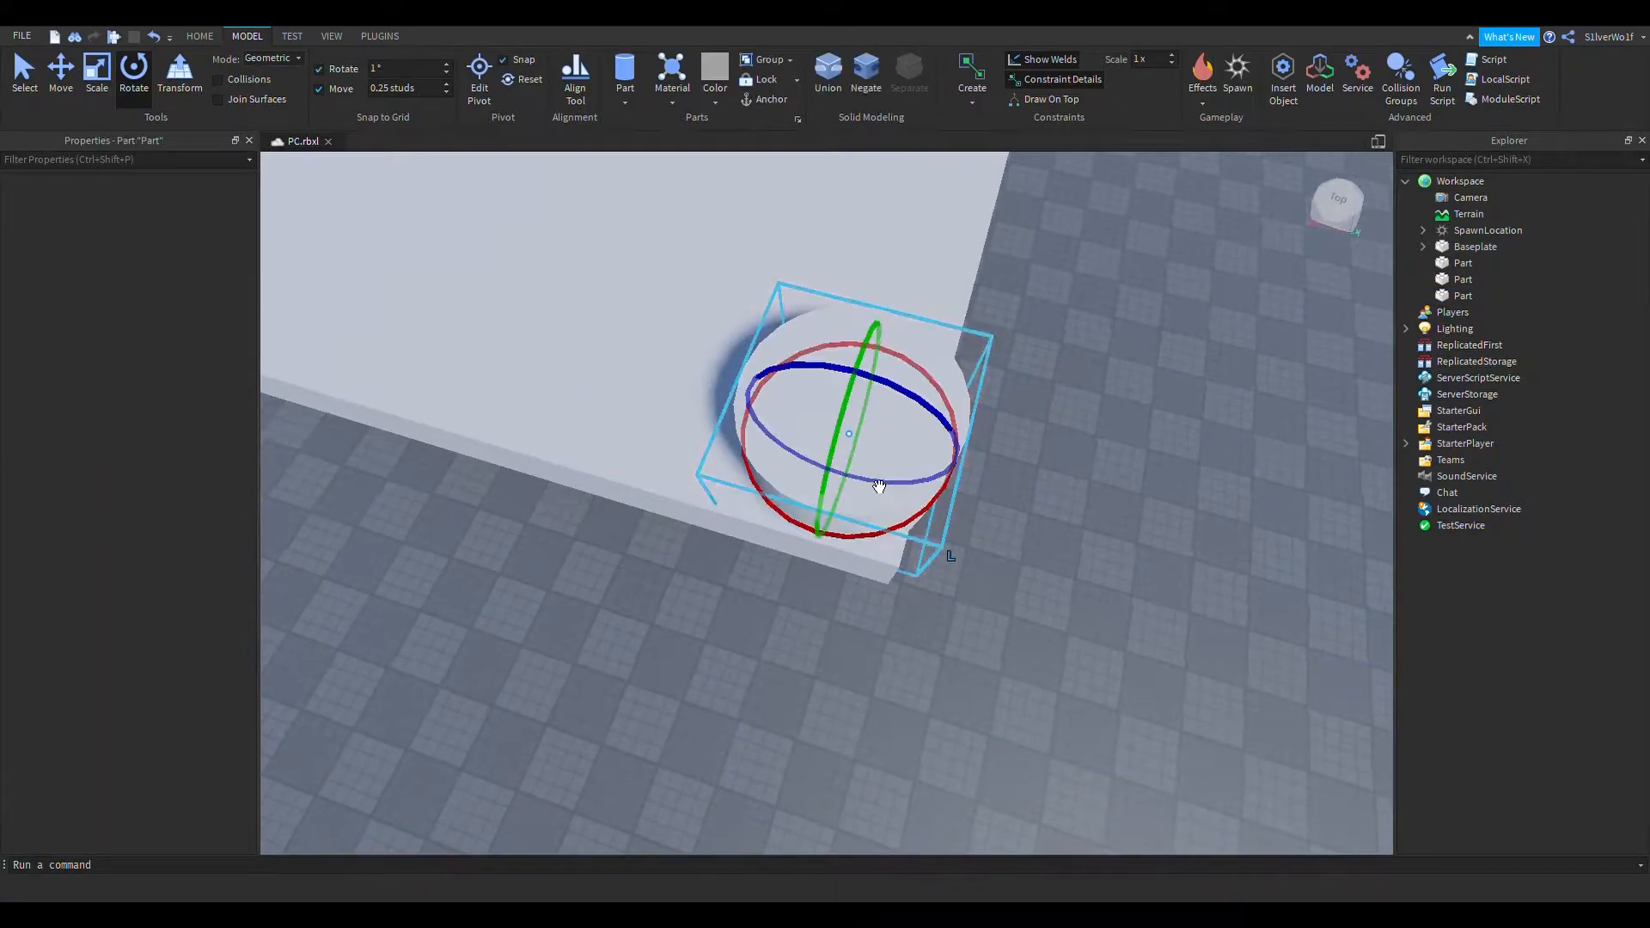
{"action": "key", "text": "ctrl+2"}
{"action": "left_click_drag", "start_coordinate": [759, 431], "coordinate": [729, 404]}
{"action": "right_click_drag", "start_coordinate": [1044, 495], "coordinate": [1195, 499]}
{"action": "left_click_drag", "start_coordinate": [875, 447], "coordinate": [857, 450]}
{"action": "left_click", "coordinate": [985, 646]}
{"action": "right_click_drag", "start_coordinate": [984, 647], "coordinate": [1009, 648]}
{"action": "scroll", "coordinate": [1011, 651], "scroll_direction": "up", "scroll_amount": 2}
{"action": "scroll", "coordinate": [1011, 652], "scroll_direction": "down", "scroll_amount": 3}
{"action": "scroll", "coordinate": [1011, 652], "scroll_direction": "up", "scroll_amount": 2}
Raise the cylinder clear of the square slab's top surface
{"action": "left_click", "coordinate": [803, 472]}
{"action": "right_click_drag", "start_coordinate": [1004, 742], "coordinate": [1004, 746]}
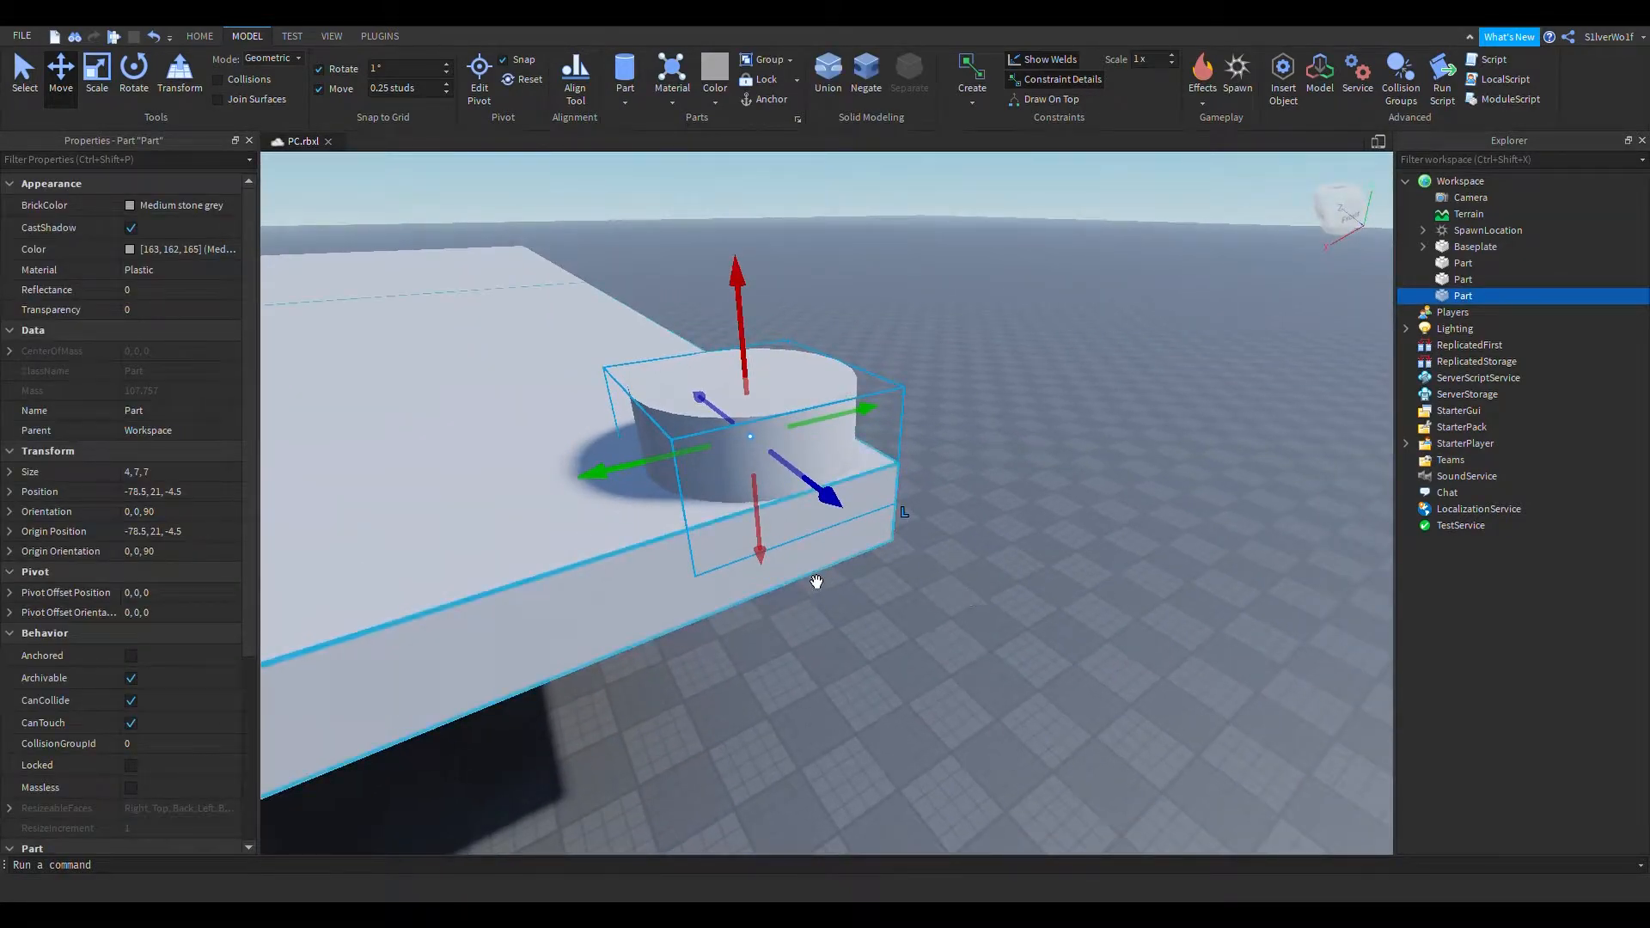
{"action": "right_click_drag", "start_coordinate": [1015, 545], "coordinate": [1014, 544]}
{"action": "left_click", "coordinate": [826, 416]}
{"action": "left_click", "coordinate": [825, 416]}
{"action": "right_click_drag", "start_coordinate": [946, 470], "coordinate": [946, 468]}
{"action": "left_click_drag", "start_coordinate": [733, 440], "coordinate": [728, 374]}
{"action": "left_click", "coordinate": [977, 597]}
{"action": "right_click_drag", "start_coordinate": [976, 597], "coordinate": [977, 599]}
{"action": "scroll", "coordinate": [734, 415], "scroll_direction": "up", "scroll_amount": 1}
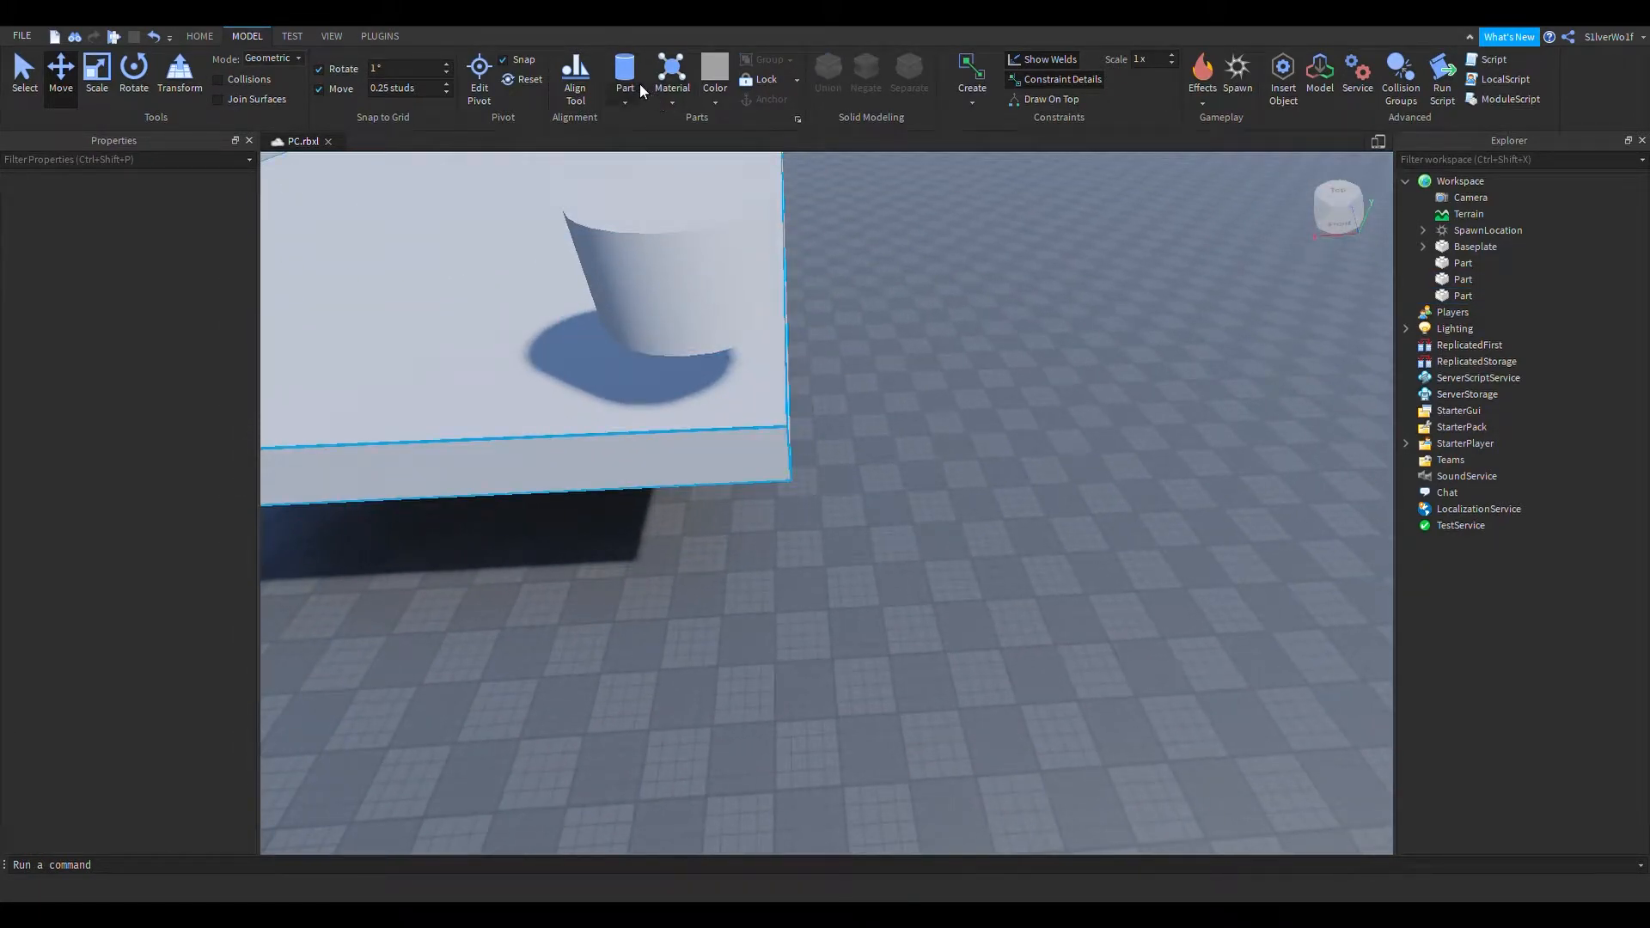
Duplicate the cylinder and insert another small cylinder, deleting each of the new parts again
{"action": "left_click", "coordinate": [693, 273]}
{"action": "scroll", "coordinate": [916, 457], "scroll_direction": "down", "scroll_amount": 2}
{"action": "right_click_drag", "start_coordinate": [930, 477], "coordinate": [930, 477]}
{"action": "key", "text": "ctrl+d"}
{"action": "left_click_drag", "start_coordinate": [747, 352], "coordinate": [790, 602]}
{"action": "key", "text": "Delete"}
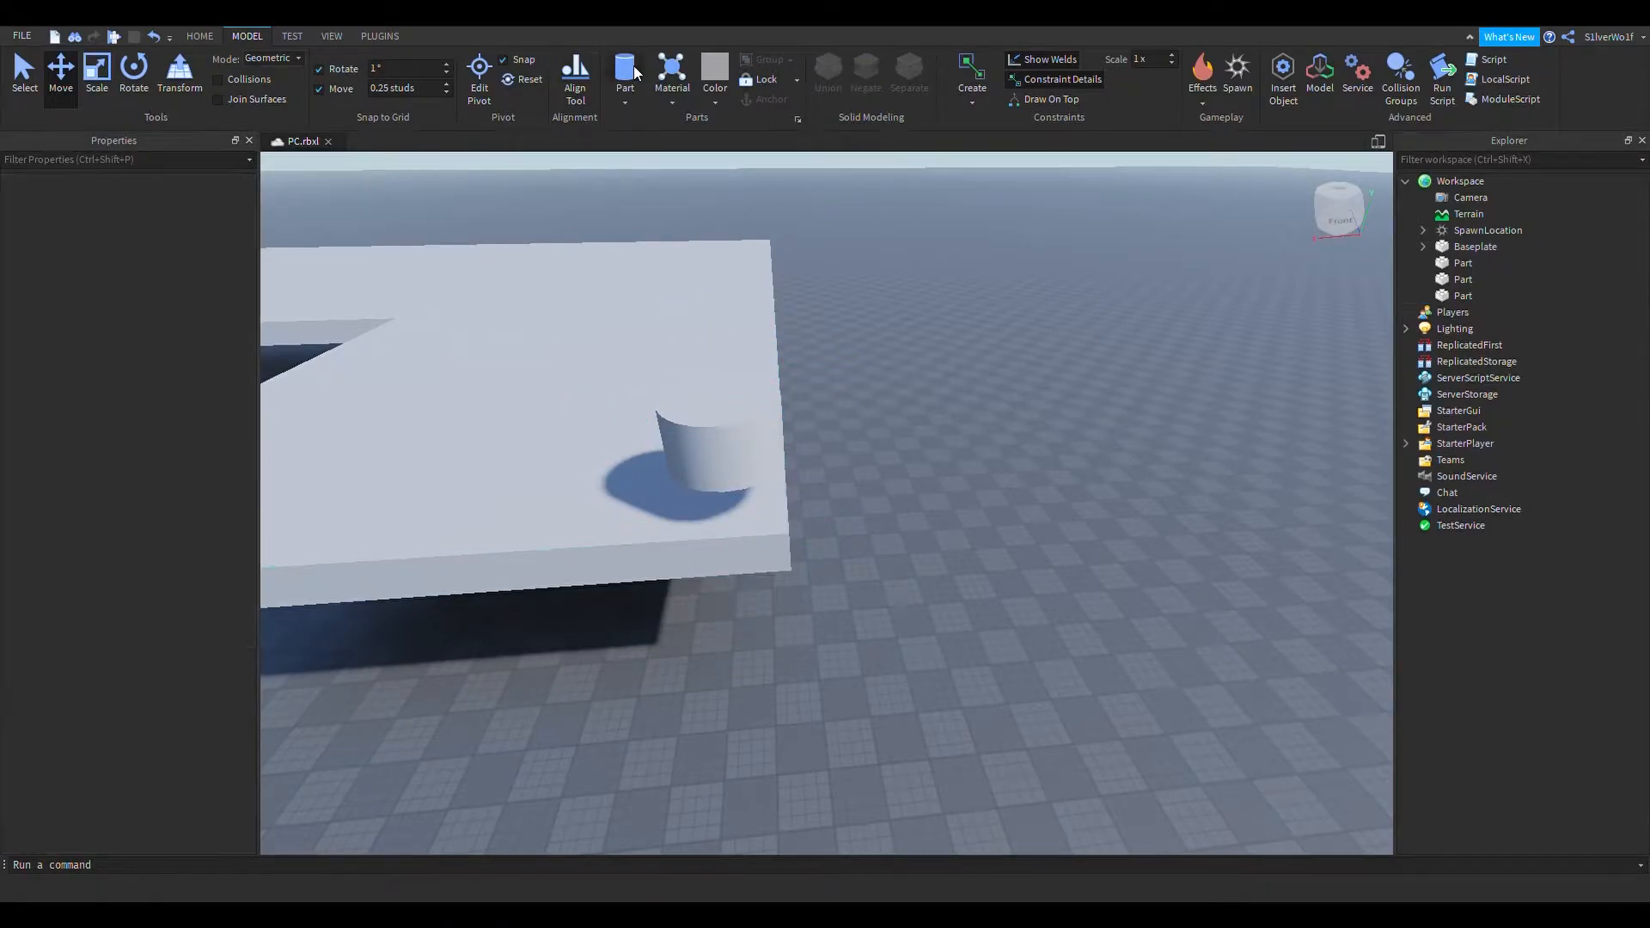
{"action": "left_click", "coordinate": [631, 96]}
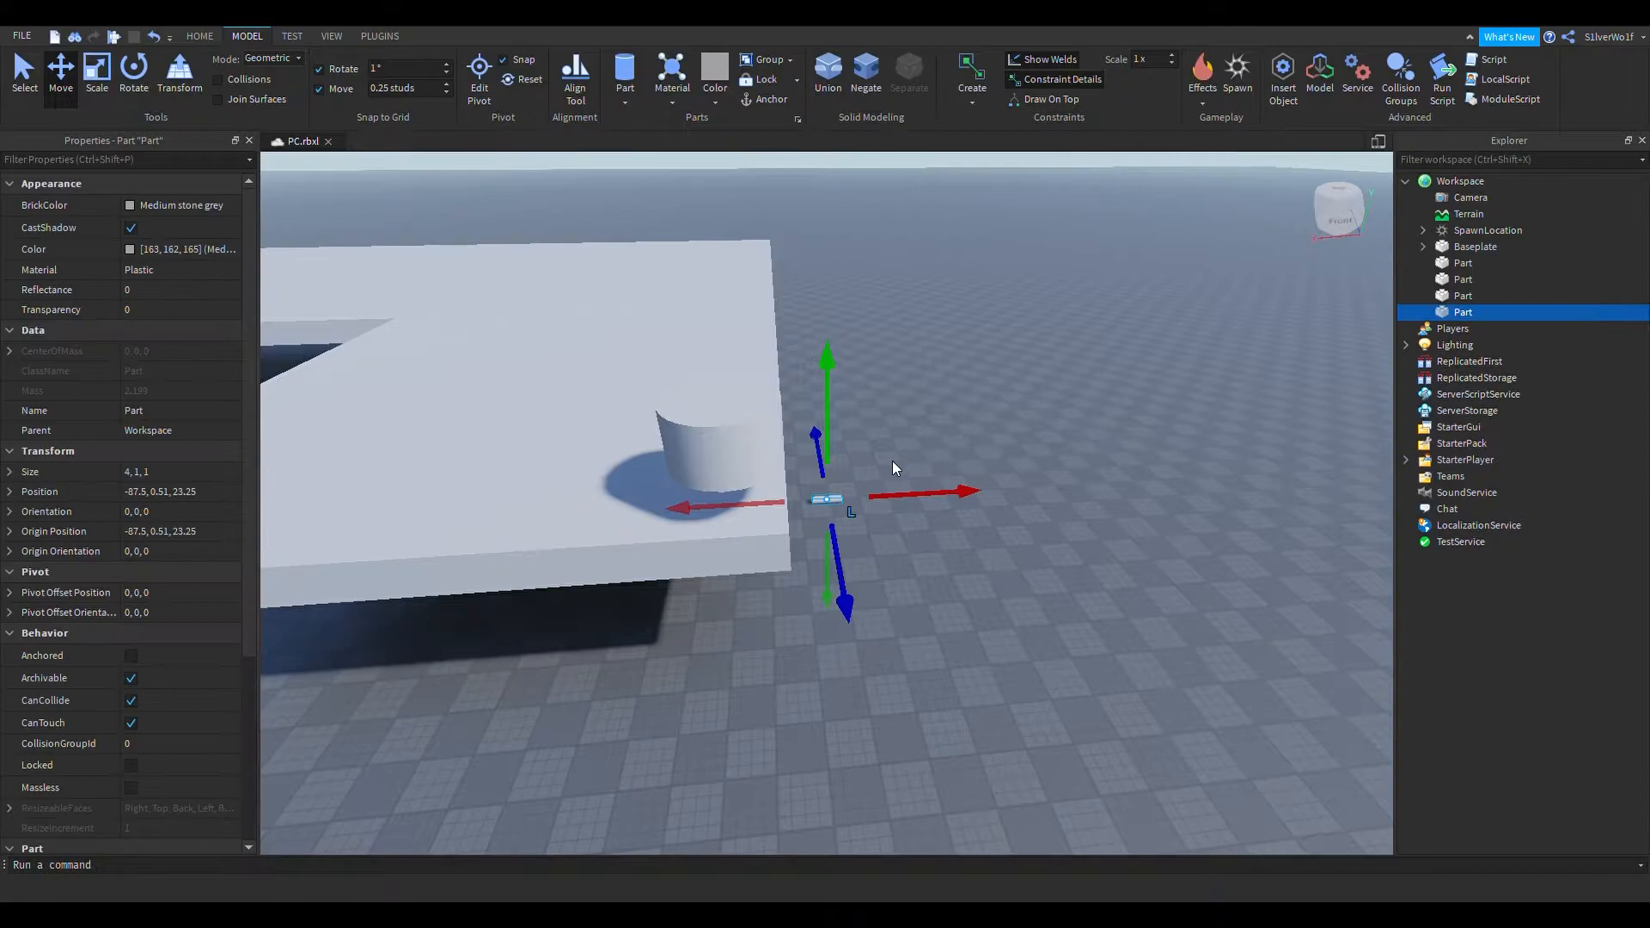
{"action": "key", "text": "Delete"}
Insert a block and place it on the square slab's outer front corner beneath the cylinder, at (-80, 21, -7)
{"action": "left_click", "coordinate": [648, 127]}
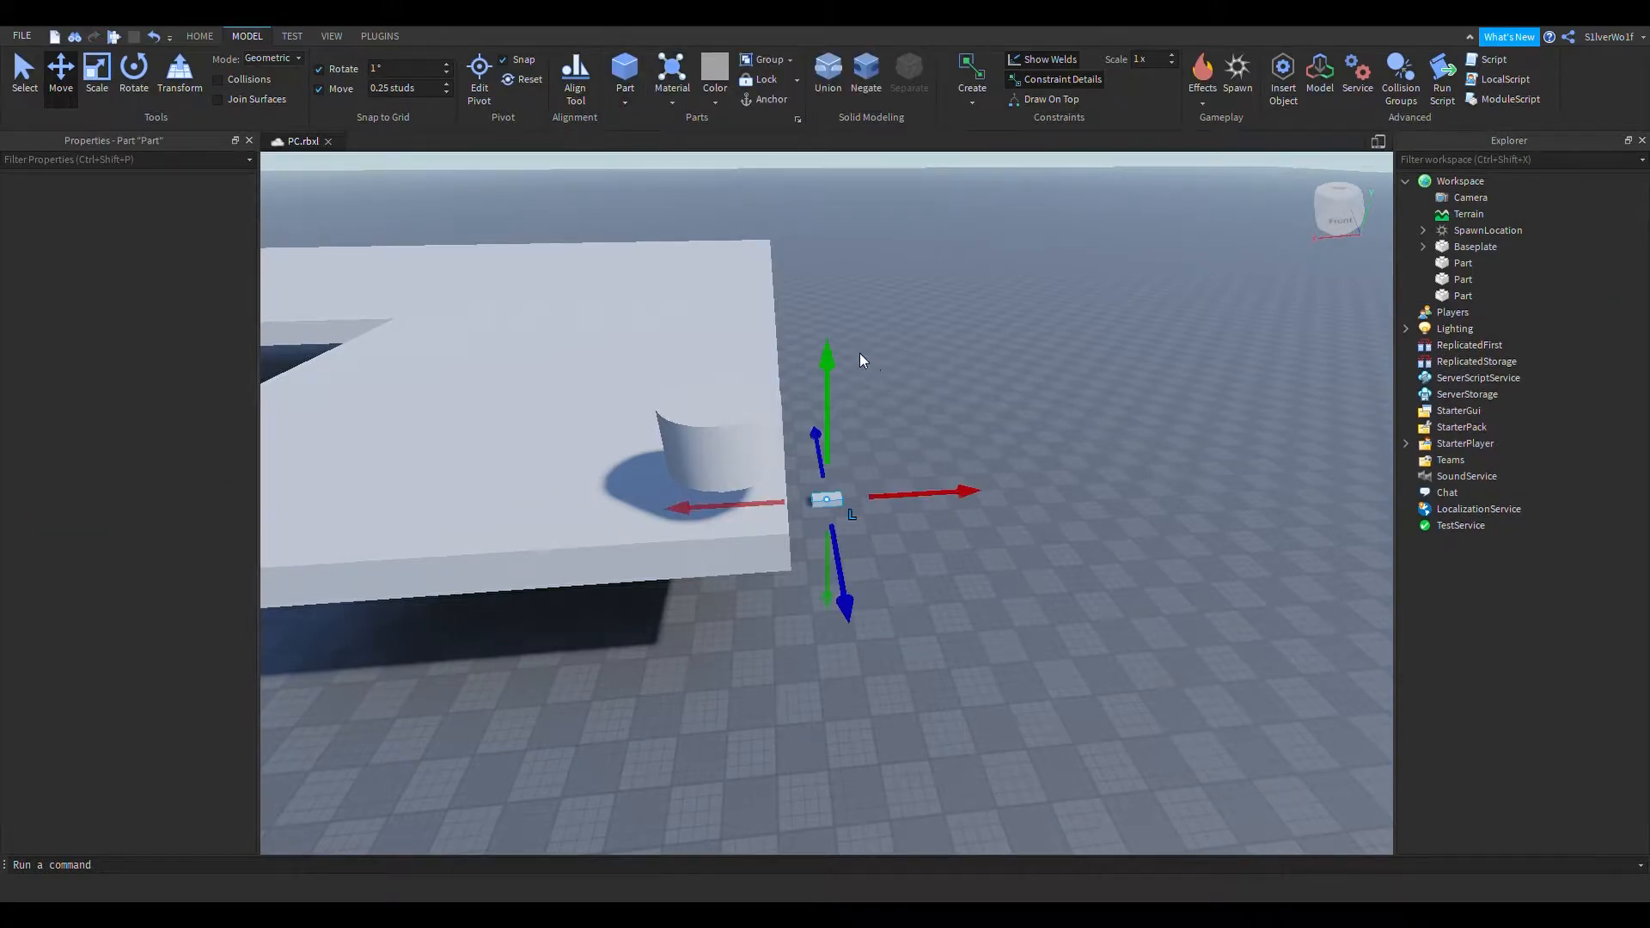
{"action": "right_click_drag", "start_coordinate": [871, 360], "coordinate": [838, 342]}
{"action": "left_click_drag", "start_coordinate": [861, 589], "coordinate": [829, 587]}
{"action": "right_click_drag", "start_coordinate": [913, 590], "coordinate": [855, 500]}
Scale the new corner block to a footprint of 3.75 by 3.5 studs, flush with the slab's outer edges
{"action": "key", "text": "ctrl+3"}
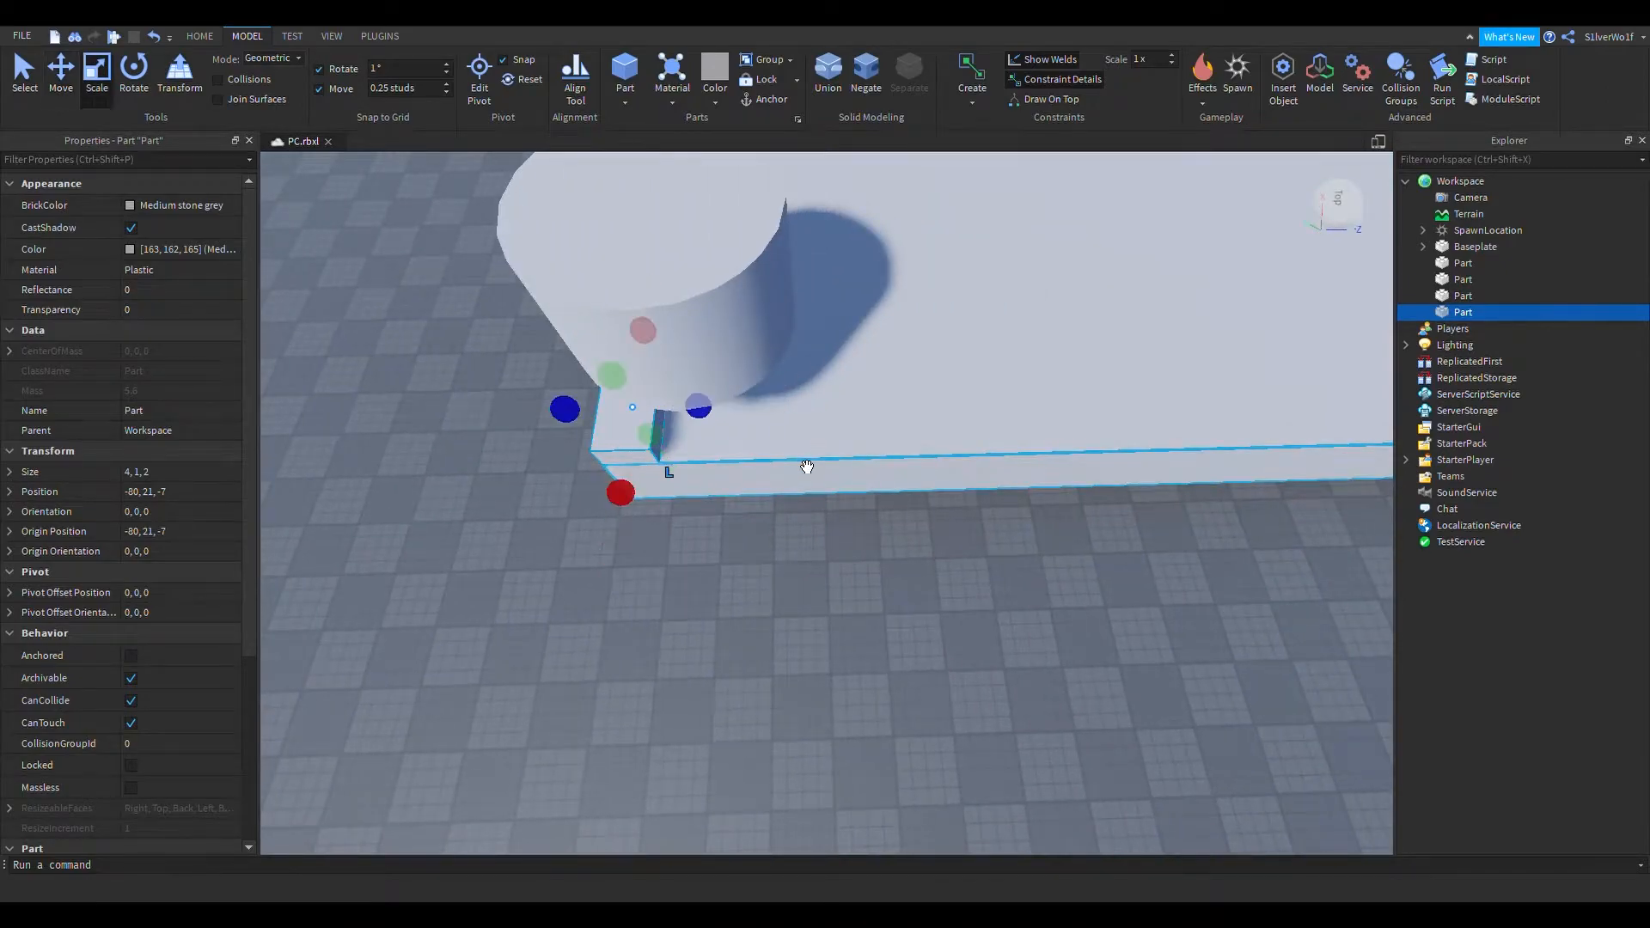
{"action": "left_click_drag", "start_coordinate": [704, 413], "coordinate": [801, 425]}
{"action": "right_click_drag", "start_coordinate": [903, 486], "coordinate": [917, 497]}
{"action": "key", "text": "d"}
{"action": "left_click_drag", "start_coordinate": [899, 440], "coordinate": [714, 439]}
{"action": "key", "text": "a"}
{"action": "right_click_drag", "start_coordinate": [977, 483], "coordinate": [1000, 507]}
{"action": "left_click_drag", "start_coordinate": [903, 498], "coordinate": [851, 504]}
Stretch the corner block vertically through the slab to a height of 6.75 studs
{"action": "left_click", "coordinate": [843, 364]}
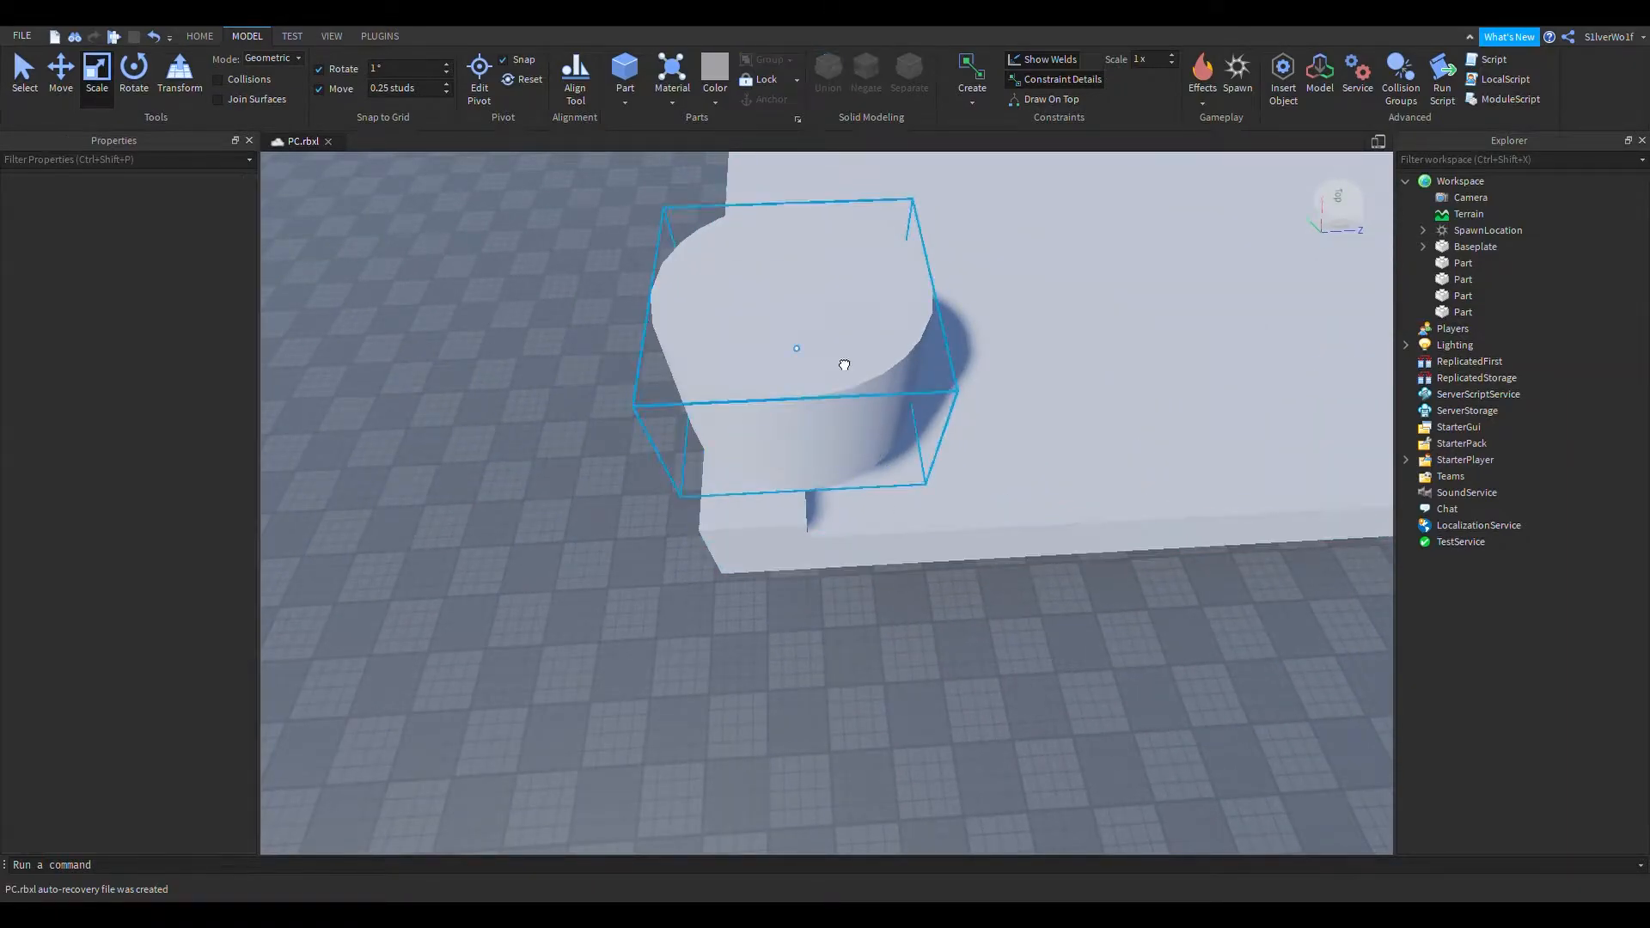
{"action": "right_click_drag", "start_coordinate": [954, 662], "coordinate": [1002, 667]}
{"action": "left_click", "coordinate": [941, 603]}
{"action": "left_click_drag", "start_coordinate": [862, 484], "coordinate": [899, 591]}
{"action": "key", "text": "ctrl+z"}
{"action": "right_click_drag", "start_coordinate": [954, 704], "coordinate": [954, 704]}
{"action": "left_click_drag", "start_coordinate": [806, 454], "coordinate": [812, 646]}
{"action": "right_click_drag", "start_coordinate": [905, 307], "coordinate": [905, 307]}
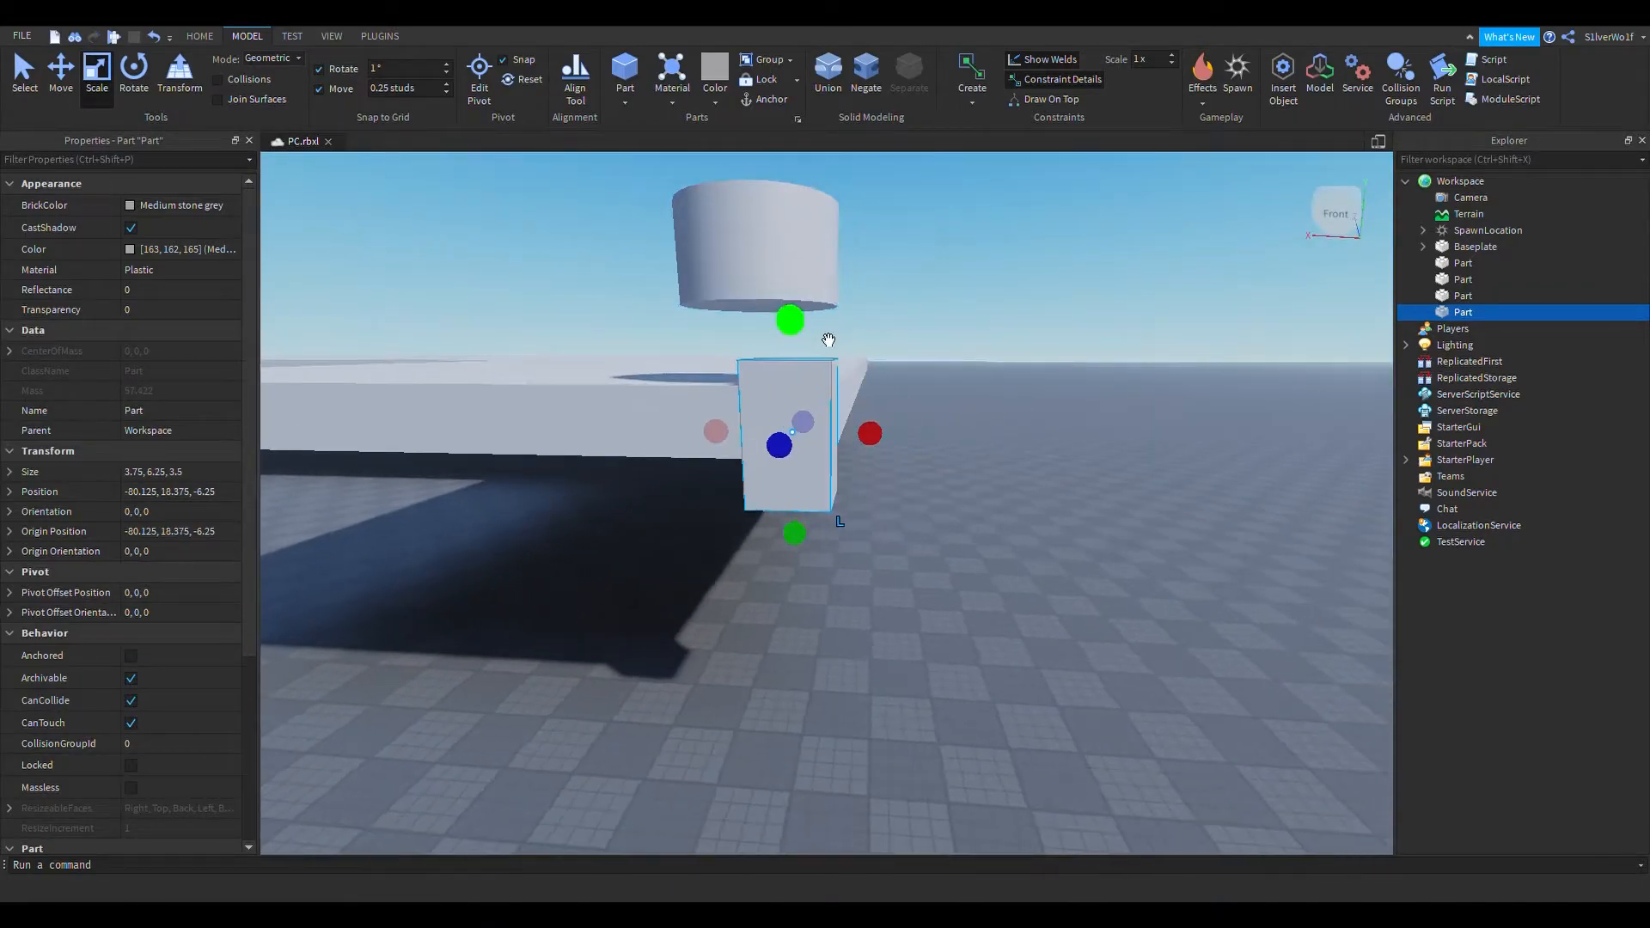
Try to cut the corner out of the square slab by negating the block and uniting the two, and undo the cut
{"action": "left_click", "coordinate": [866, 76]}
{"action": "left_click", "coordinate": [671, 393]}
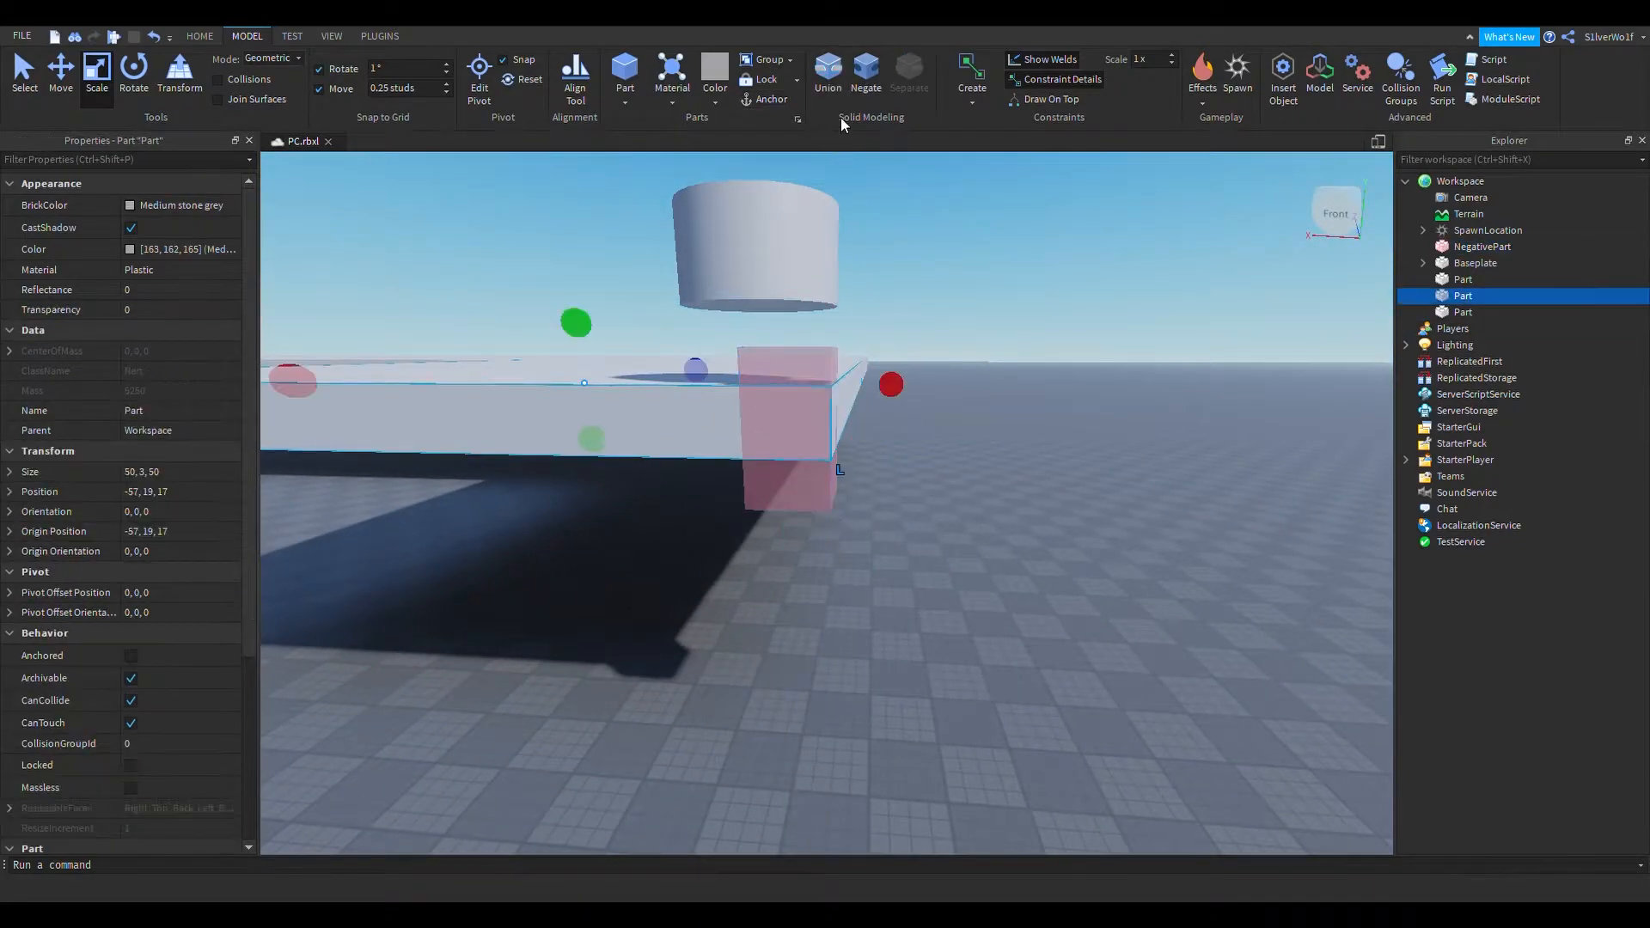
{"action": "left_click", "coordinate": [844, 383], "text": "ctrl"}
{"action": "left_click", "coordinate": [832, 83]}
{"action": "left_click", "coordinate": [1055, 550]}
{"action": "right_click_drag", "start_coordinate": [1056, 550], "coordinate": [1055, 550]}
{"action": "scroll", "coordinate": [1056, 550], "scroll_direction": "down", "scroll_amount": 5}
{"action": "scroll", "coordinate": [1031, 546], "scroll_direction": "up", "scroll_amount": 2}
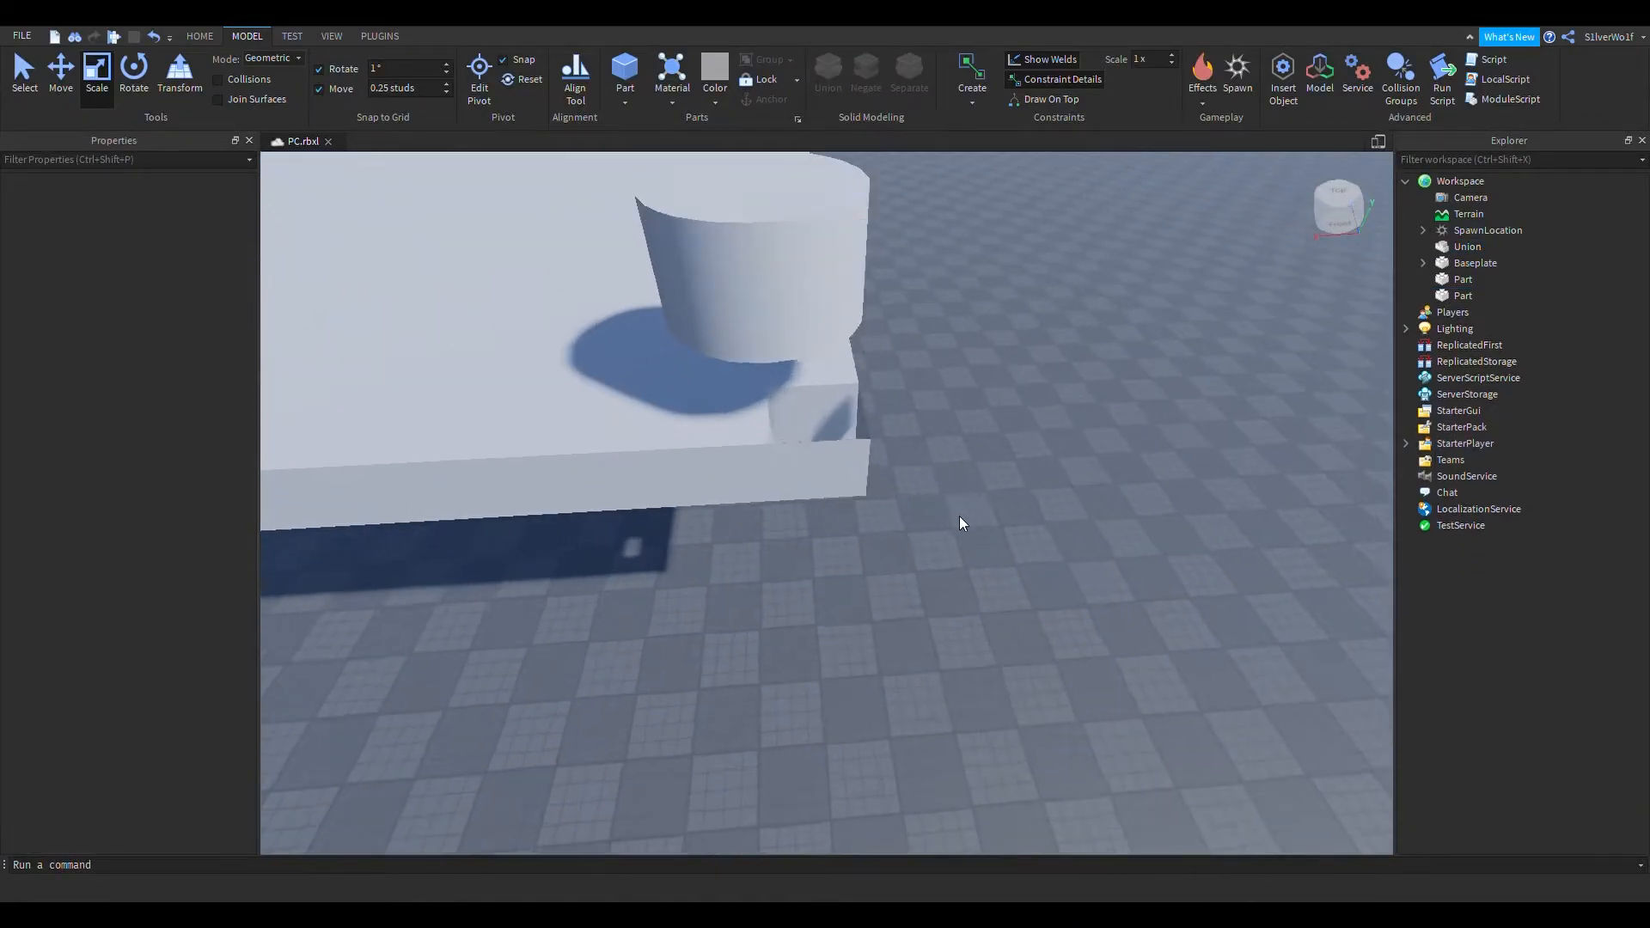
{"action": "key", "text": "ctrl+z"}
{"action": "key", "text": "ctrl+z"}
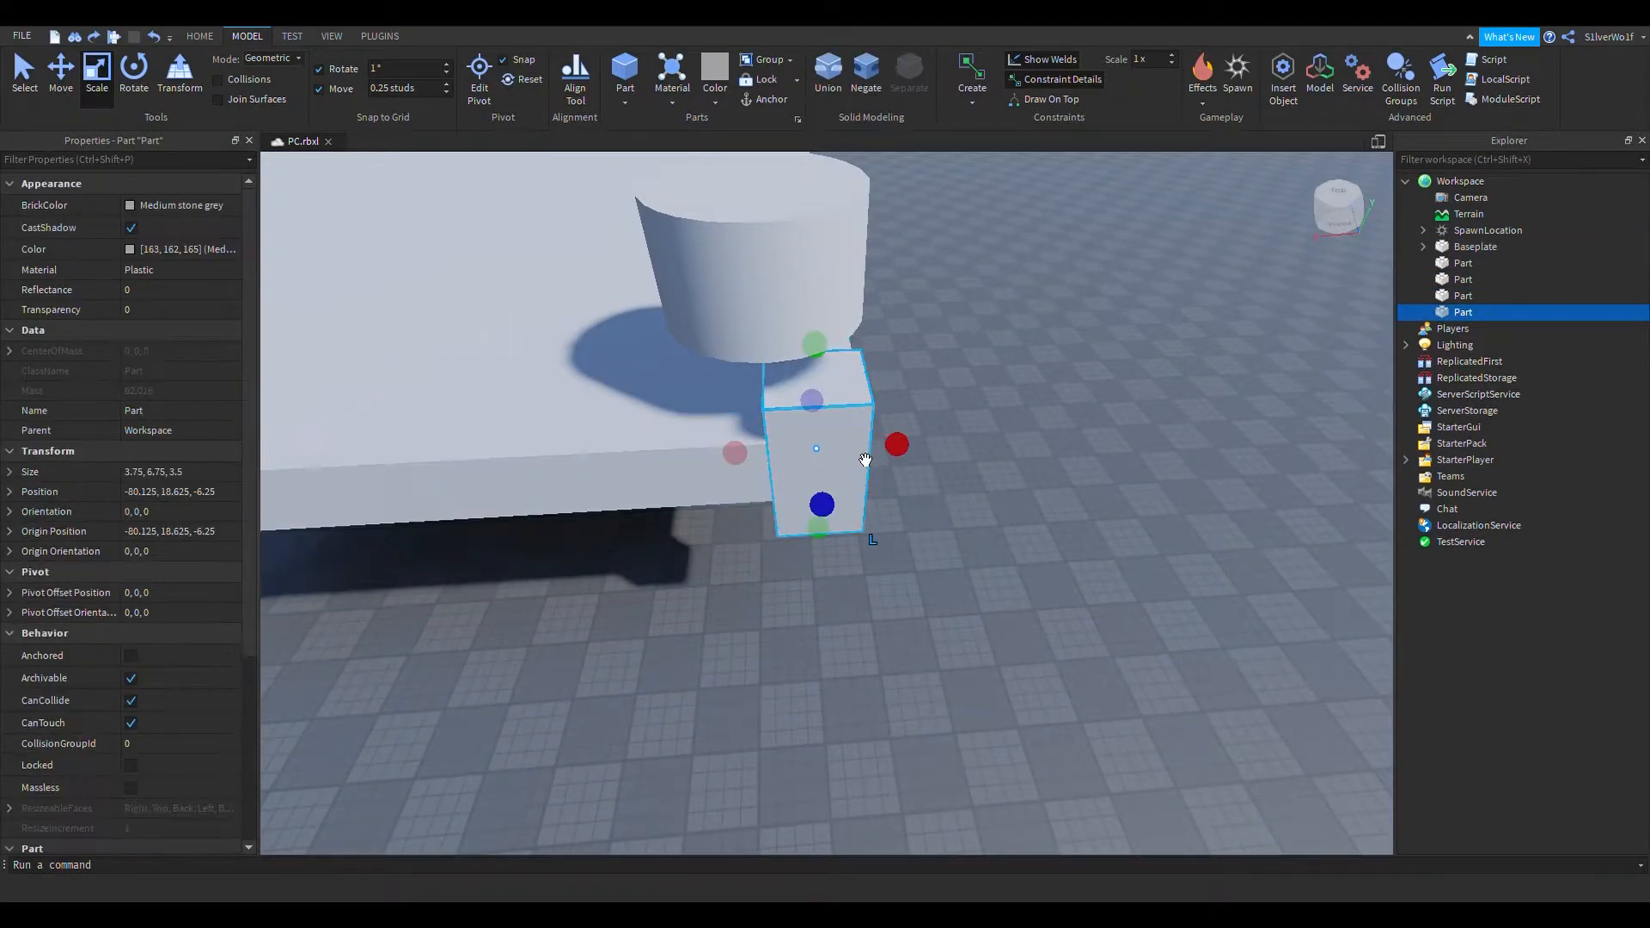
Scale the corner block outward past the slab's edges to a size of 4.25, 6.75, 4
{"action": "left_click_drag", "start_coordinate": [830, 515], "coordinate": [835, 527]}
{"action": "right_click_drag", "start_coordinate": [899, 556], "coordinate": [917, 530]}
{"action": "left_click_drag", "start_coordinate": [889, 499], "coordinate": [906, 508]}
{"action": "left_click", "coordinate": [1039, 638]}
{"action": "right_click_drag", "start_coordinate": [1039, 638], "coordinate": [1044, 534]}
{"action": "scroll", "coordinate": [1069, 611], "scroll_direction": "down", "scroll_amount": 3}
{"action": "scroll", "coordinate": [1052, 533], "scroll_direction": "up", "scroll_amount": 3}
{"action": "scroll", "coordinate": [1045, 534], "scroll_direction": "down", "scroll_amount": 3}
Copy the corner block and place the copy beside the square slab's opposite front corner, at about (-34.125, 18.875, -10)
{"action": "left_click", "coordinate": [1017, 490]}
{"action": "key", "text": "ctrl+c"}
{"action": "key", "text": "ctrl+v"}
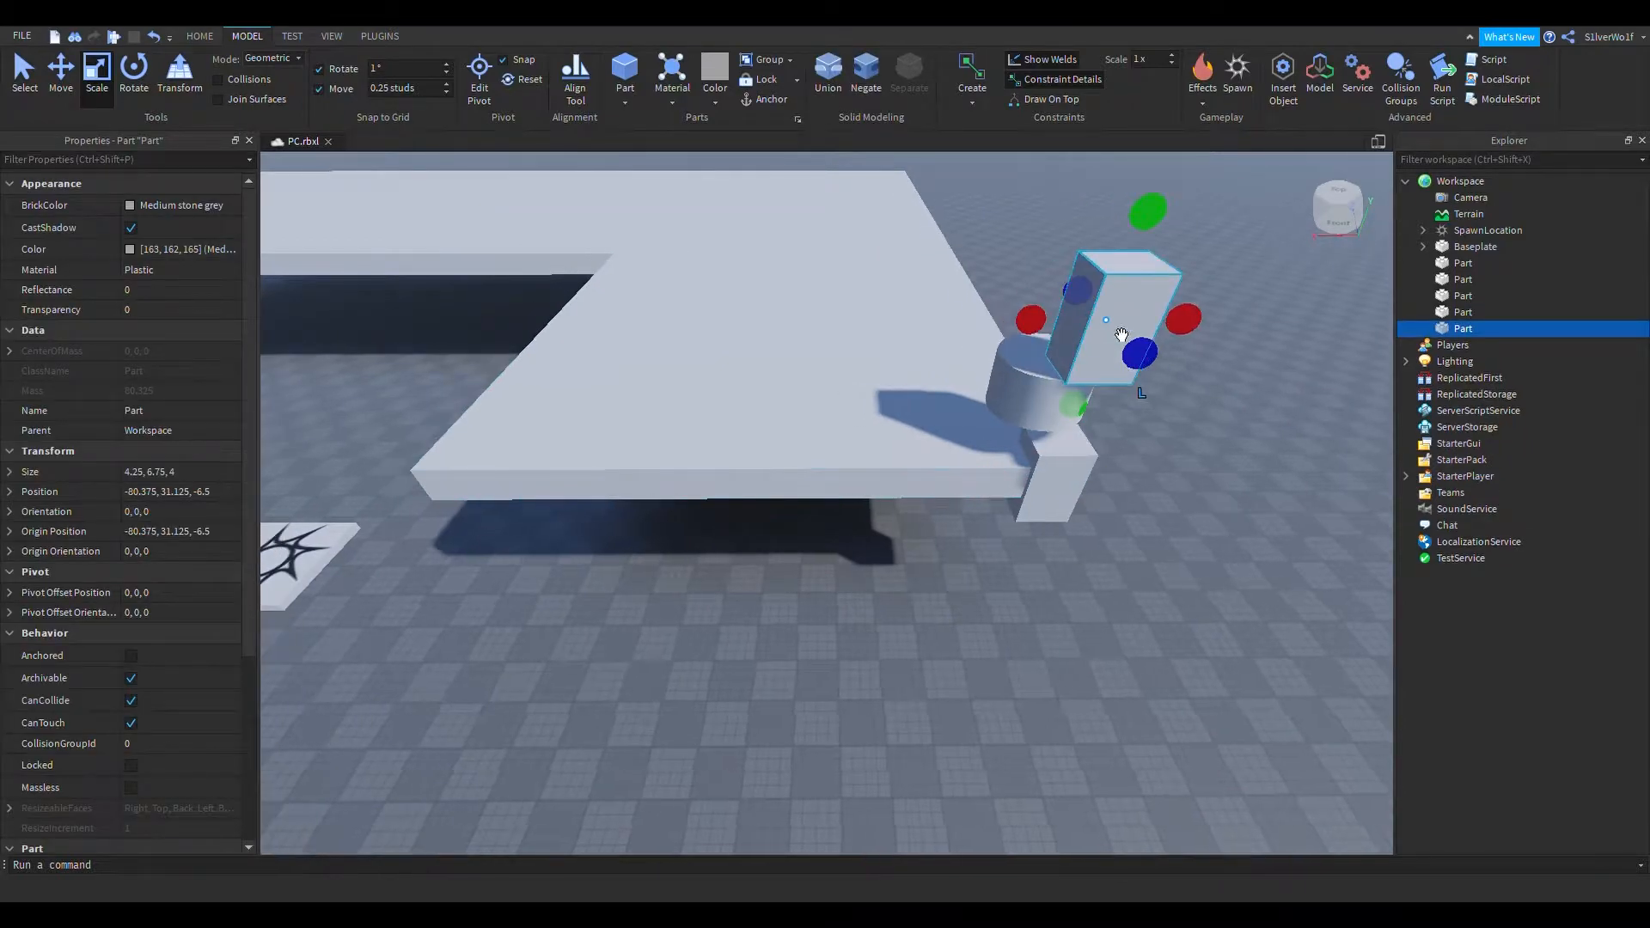
{"action": "key", "text": "a"}
{"action": "left_click_drag", "start_coordinate": [1121, 335], "coordinate": [657, 473]}
{"action": "scroll", "coordinate": [766, 579], "scroll_direction": "up", "scroll_amount": 1}
{"action": "key", "text": "a"}
{"action": "right_click_drag", "start_coordinate": [767, 579], "coordinate": [752, 515]}
Slide the copied block along the Z axis into the square slab's front corner
{"action": "key", "text": "ctrl+2"}
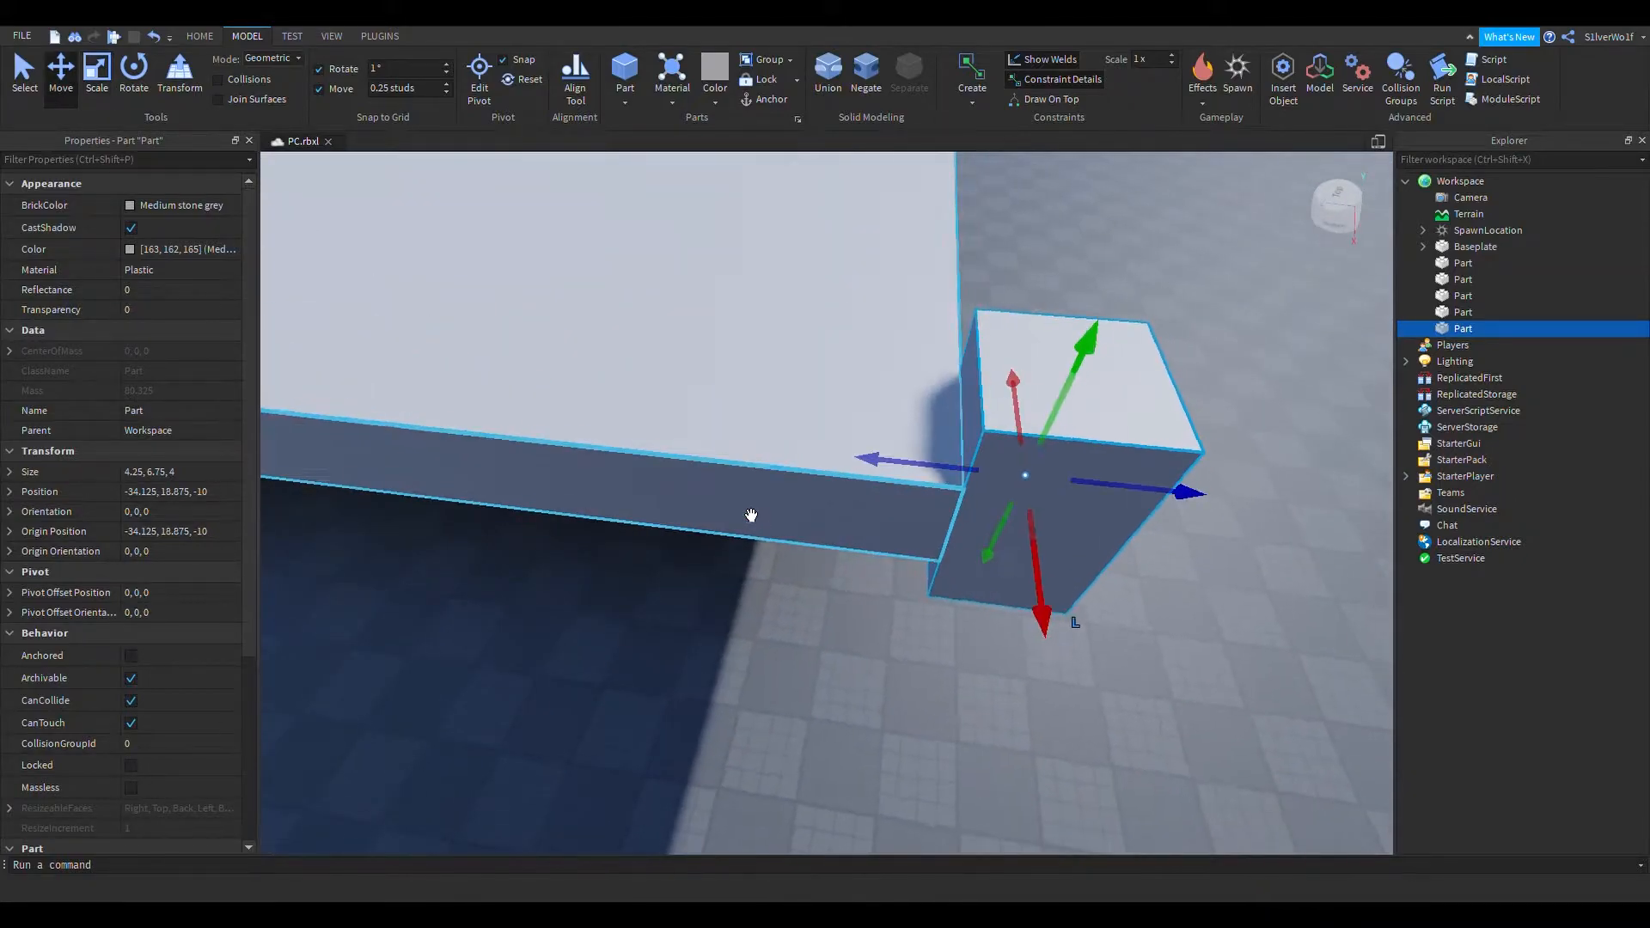
{"action": "left_click_drag", "start_coordinate": [917, 486], "coordinate": [755, 461]}
{"action": "right_click_drag", "start_coordinate": [843, 634], "coordinate": [855, 624]}
{"action": "key", "text": "d"}
{"action": "key", "text": "s"}
{"action": "left_click", "coordinate": [997, 395]}
{"action": "key", "text": "d"}
Scale the corner block beneath the cylinder to a size of 3.75, 6.75, 3.5
{"action": "right_click_drag", "start_coordinate": [1030, 667], "coordinate": [934, 605]}
{"action": "left_click", "coordinate": [893, 593]}
{"action": "right_click_drag", "start_coordinate": [969, 710], "coordinate": [905, 612]}
{"action": "key", "text": "ctrl+3"}
{"action": "left_click_drag", "start_coordinate": [750, 484], "coordinate": [784, 492]}
{"action": "left_click_drag", "start_coordinate": [924, 554], "coordinate": [928, 538]}
{"action": "left_click", "coordinate": [1019, 660]}
{"action": "right_click_drag", "start_coordinate": [1034, 675], "coordinate": [1038, 679]}
{"action": "left_click", "coordinate": [663, 534]}
{"action": "right_click_drag", "start_coordinate": [933, 729], "coordinate": [939, 739]}
{"action": "scroll", "coordinate": [786, 551], "scroll_direction": "down", "scroll_amount": 2}
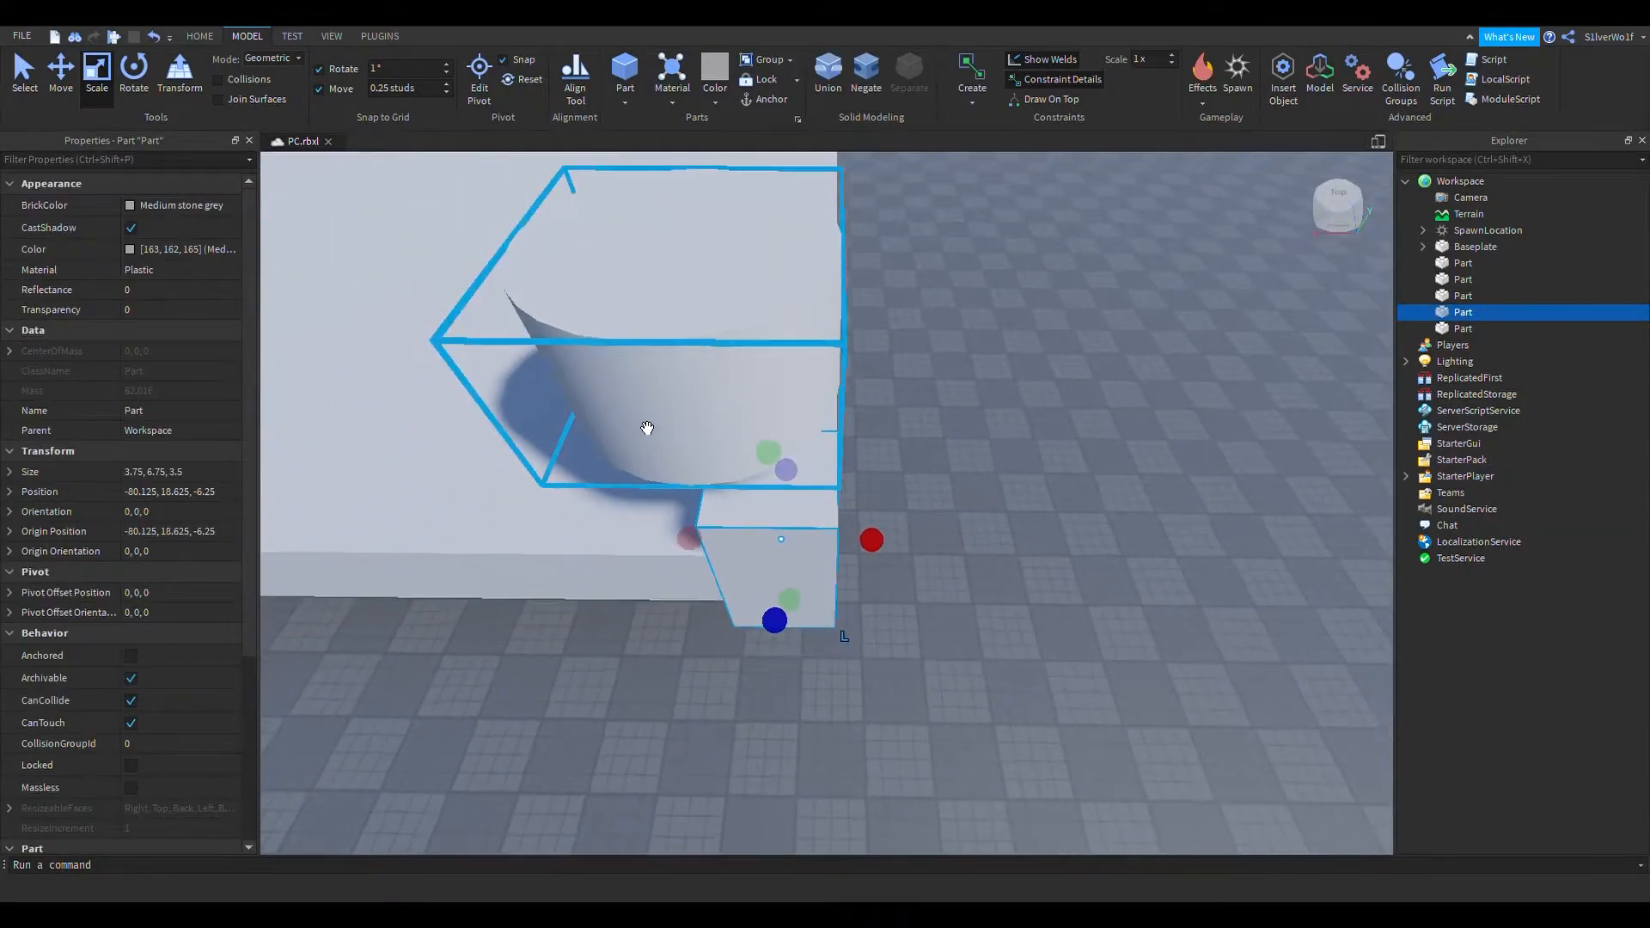
{"action": "left_click", "coordinate": [645, 432]}
{"action": "left_click", "coordinate": [767, 565]}
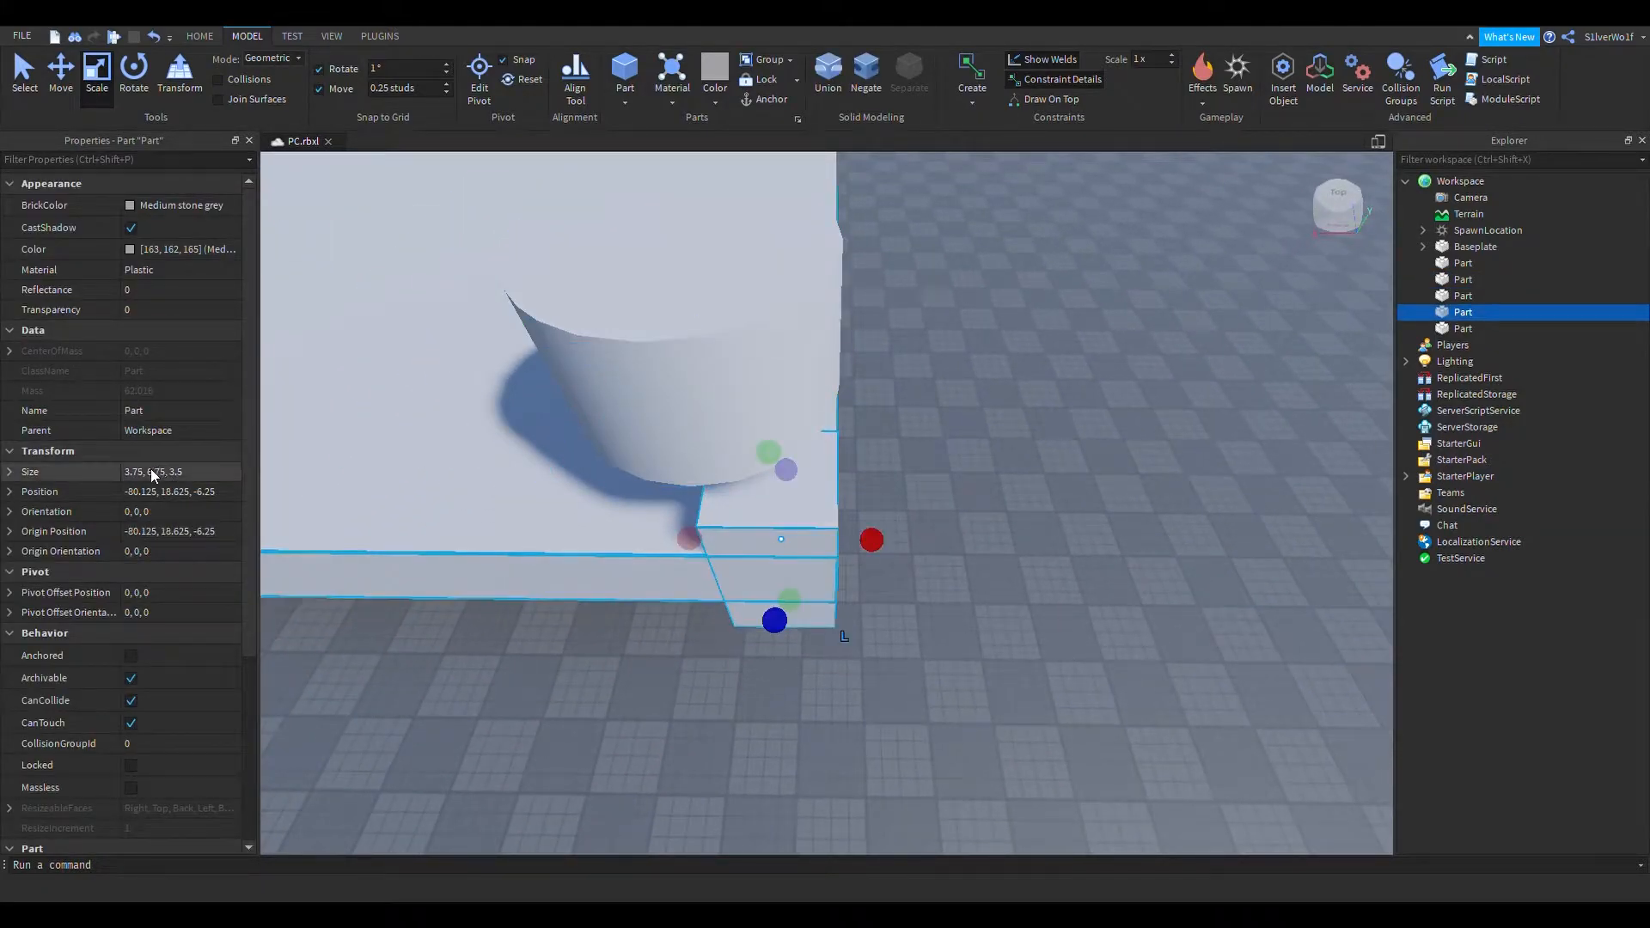
Scale the copied block at the opposite front corner to about 3.5, 6.75, 3.75
{"action": "left_click", "coordinate": [993, 693]}
{"action": "right_click_drag", "start_coordinate": [993, 693], "coordinate": [954, 446]}
{"action": "left_click", "coordinate": [954, 446]}
{"action": "right_click_drag", "start_coordinate": [997, 644], "coordinate": [997, 645]}
{"action": "left_click_drag", "start_coordinate": [674, 460], "coordinate": [695, 469]}
{"action": "right_click_drag", "start_coordinate": [900, 477], "coordinate": [900, 478]}
{"action": "left_click_drag", "start_coordinate": [843, 402], "coordinate": [822, 410]}
{"action": "left_click", "coordinate": [1009, 621]}
{"action": "right_click_drag", "start_coordinate": [1010, 621], "coordinate": [1009, 620]}
{"action": "left_click", "coordinate": [758, 513]}
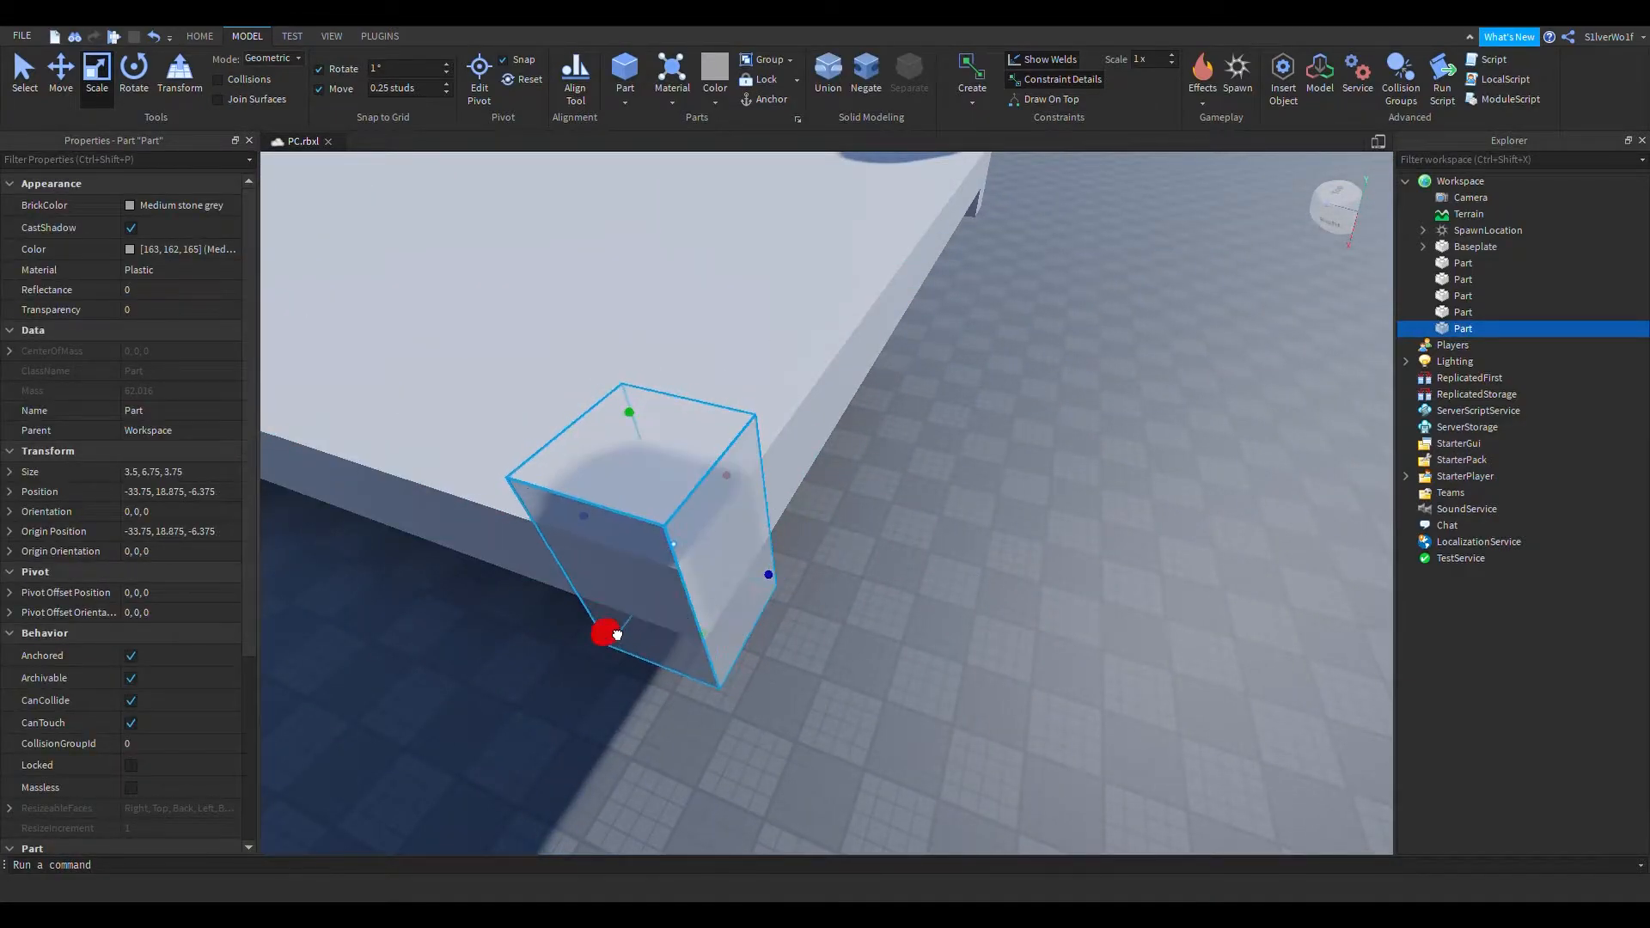
{"action": "left_click_drag", "start_coordinate": [618, 636], "coordinate": [621, 633]}
{"action": "left_click", "coordinate": [903, 486]}
Fine-tune the scale of the corner block beneath the cylinder at the slab's edge
{"action": "right_click_drag", "start_coordinate": [817, 411], "coordinate": [817, 411]}
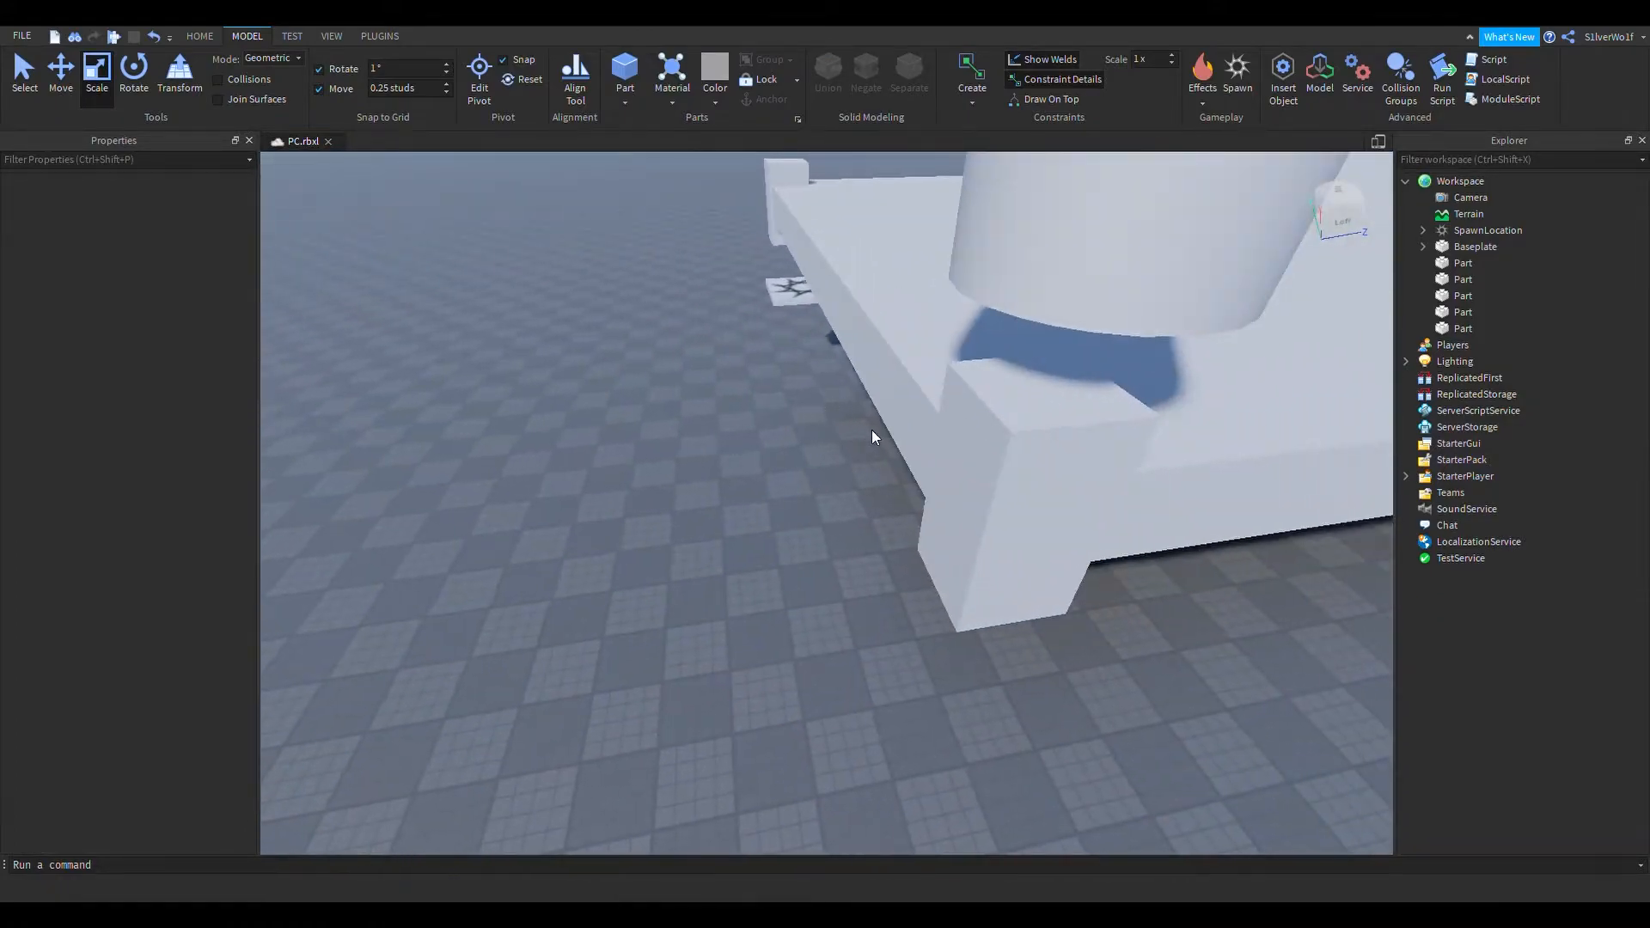
{"action": "left_click", "coordinate": [988, 489]}
{"action": "right_click_drag", "start_coordinate": [951, 534], "coordinate": [913, 548]}
{"action": "left_click_drag", "start_coordinate": [842, 514], "coordinate": [845, 520]}
{"action": "left_click", "coordinate": [961, 611]}
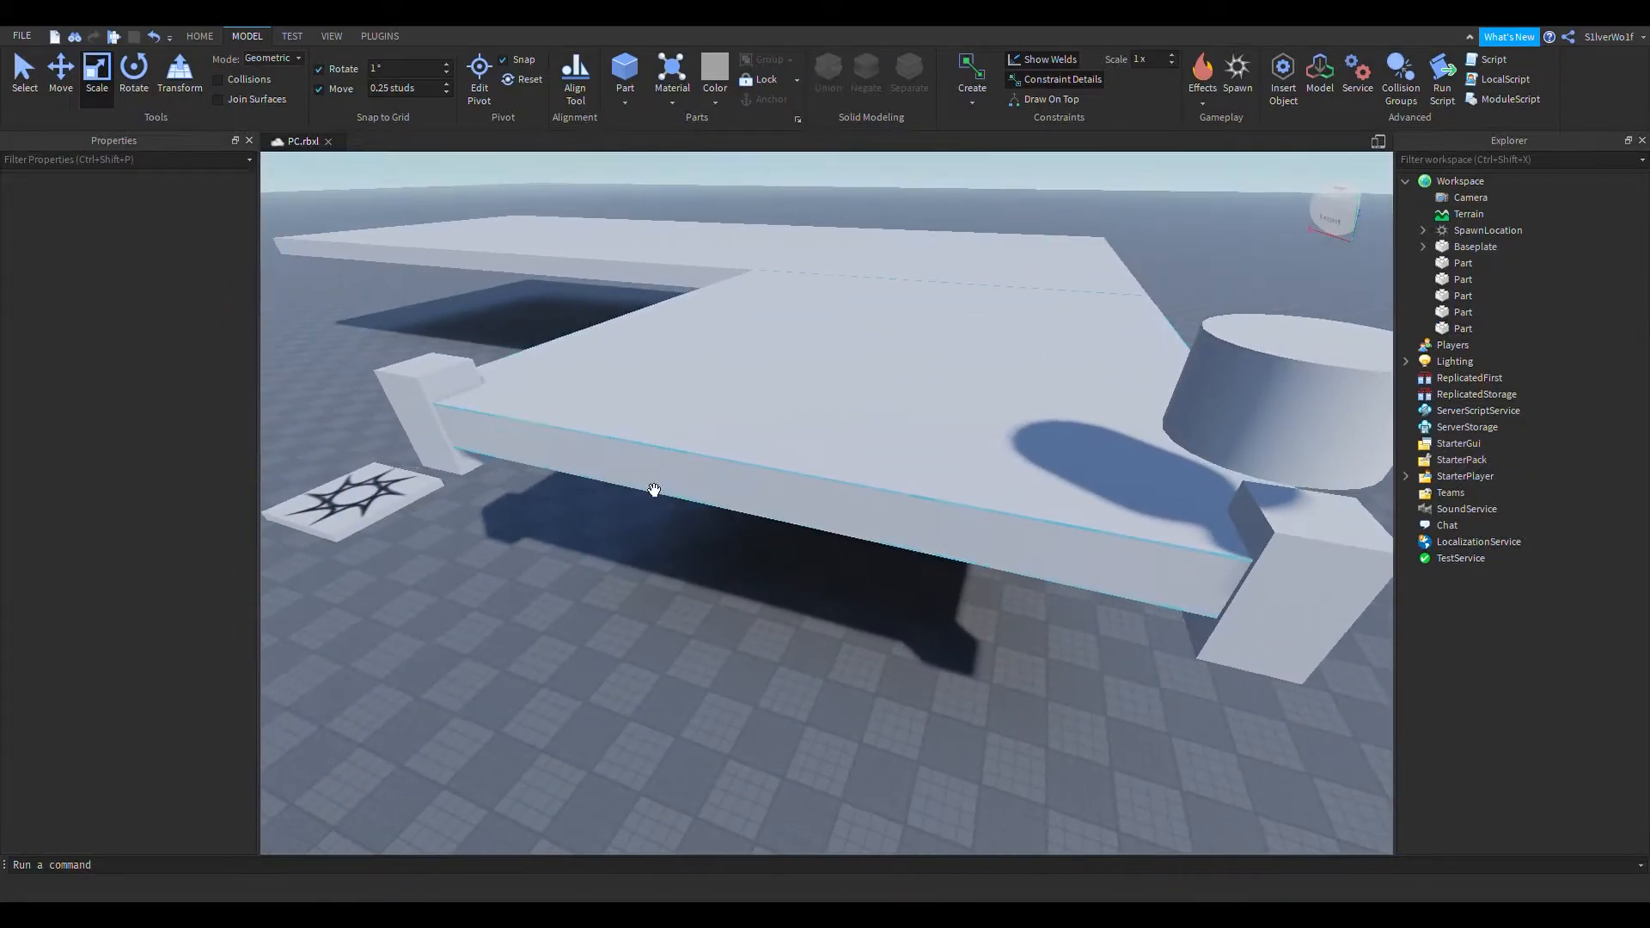
Negate the two corner blocks at the square slab's front corners
{"action": "left_click", "coordinate": [429, 408]}
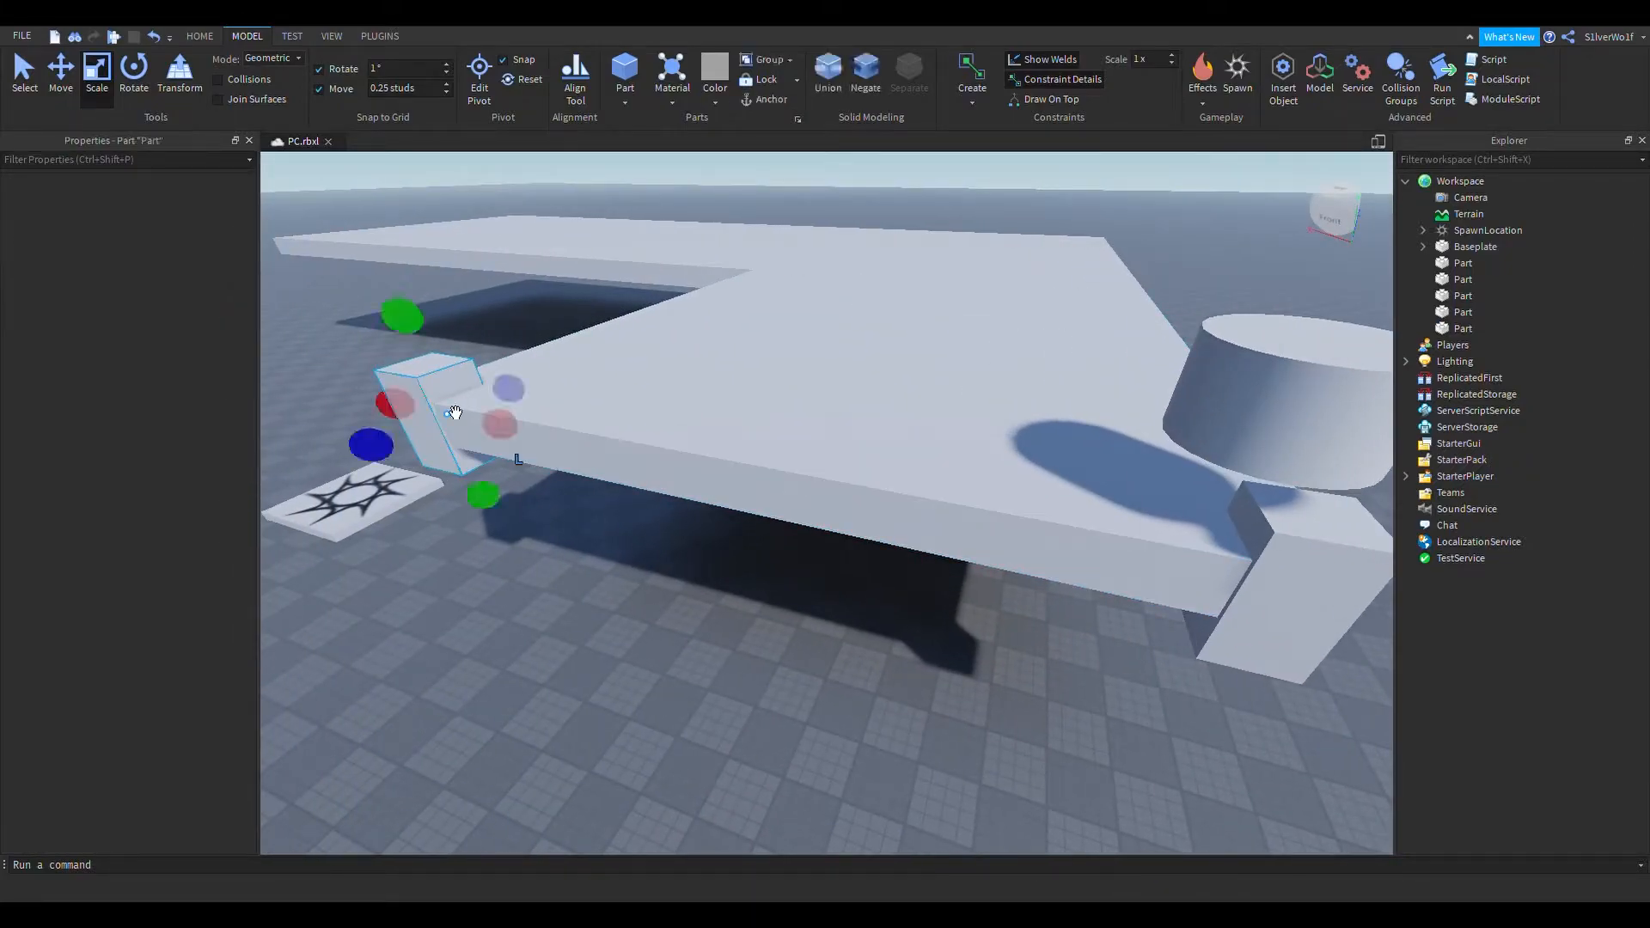
{"action": "left_click", "coordinate": [1382, 603], "text": "ctrl"}
{"action": "left_click", "coordinate": [867, 77]}
{"action": "left_click", "coordinate": [799, 697]}
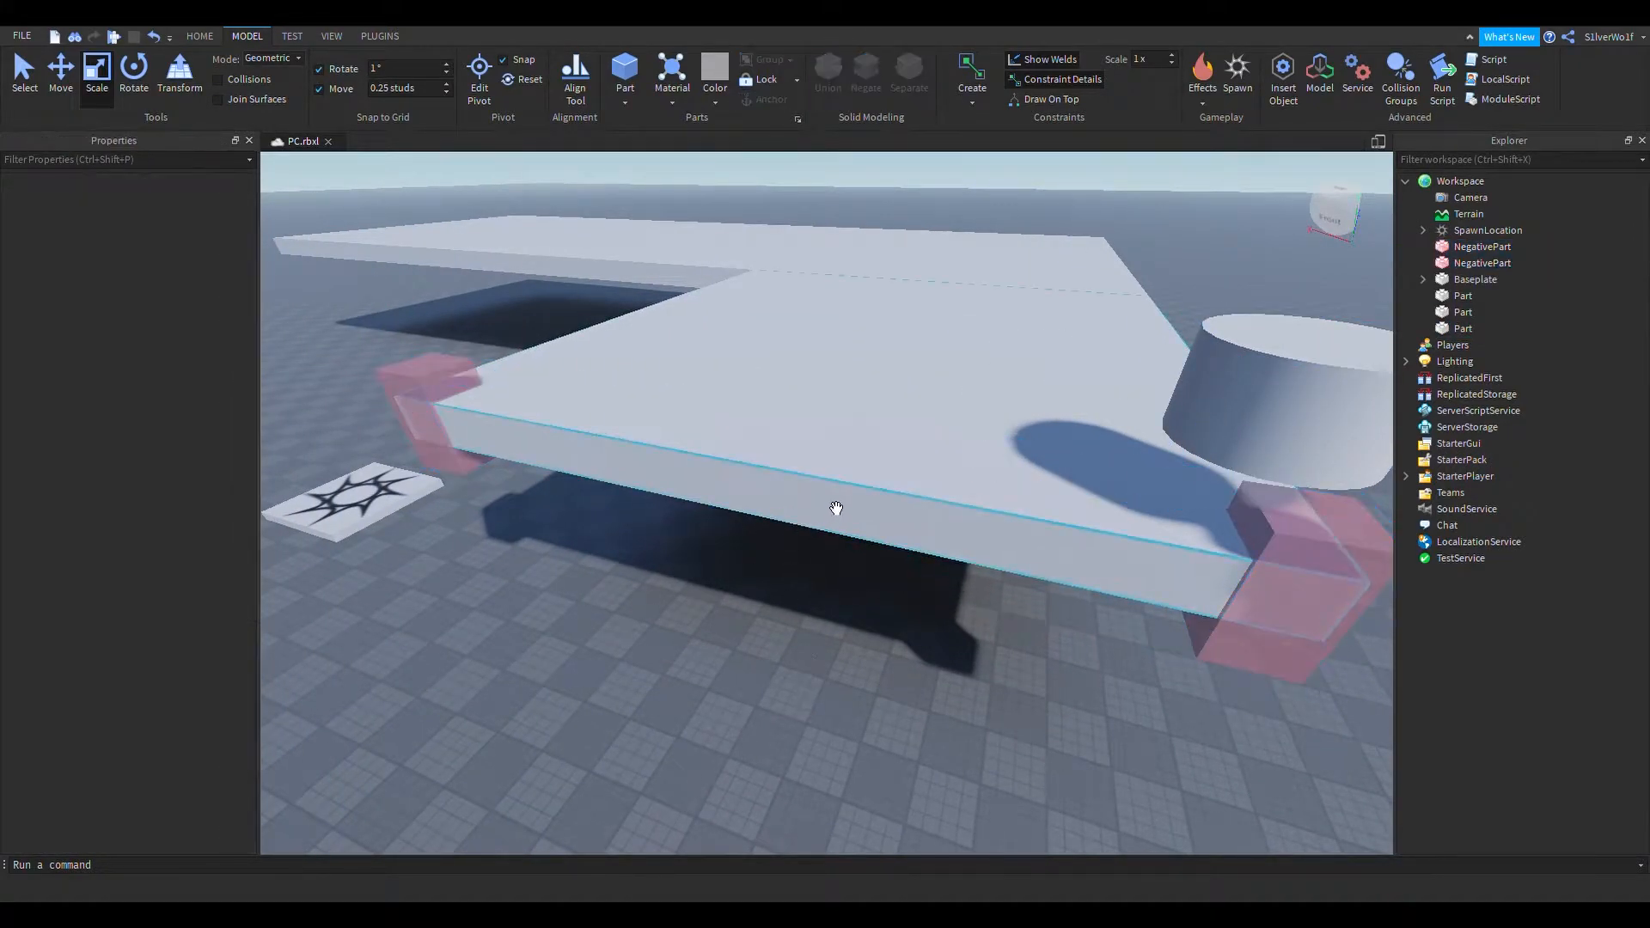
Union the two negated blocks with the square slab to cut square notches into its front corners
{"action": "left_click", "coordinate": [485, 393]}
{"action": "left_click", "coordinate": [1334, 646], "text": "ctrl"}
{"action": "left_click", "coordinate": [955, 492], "text": "ctrl"}
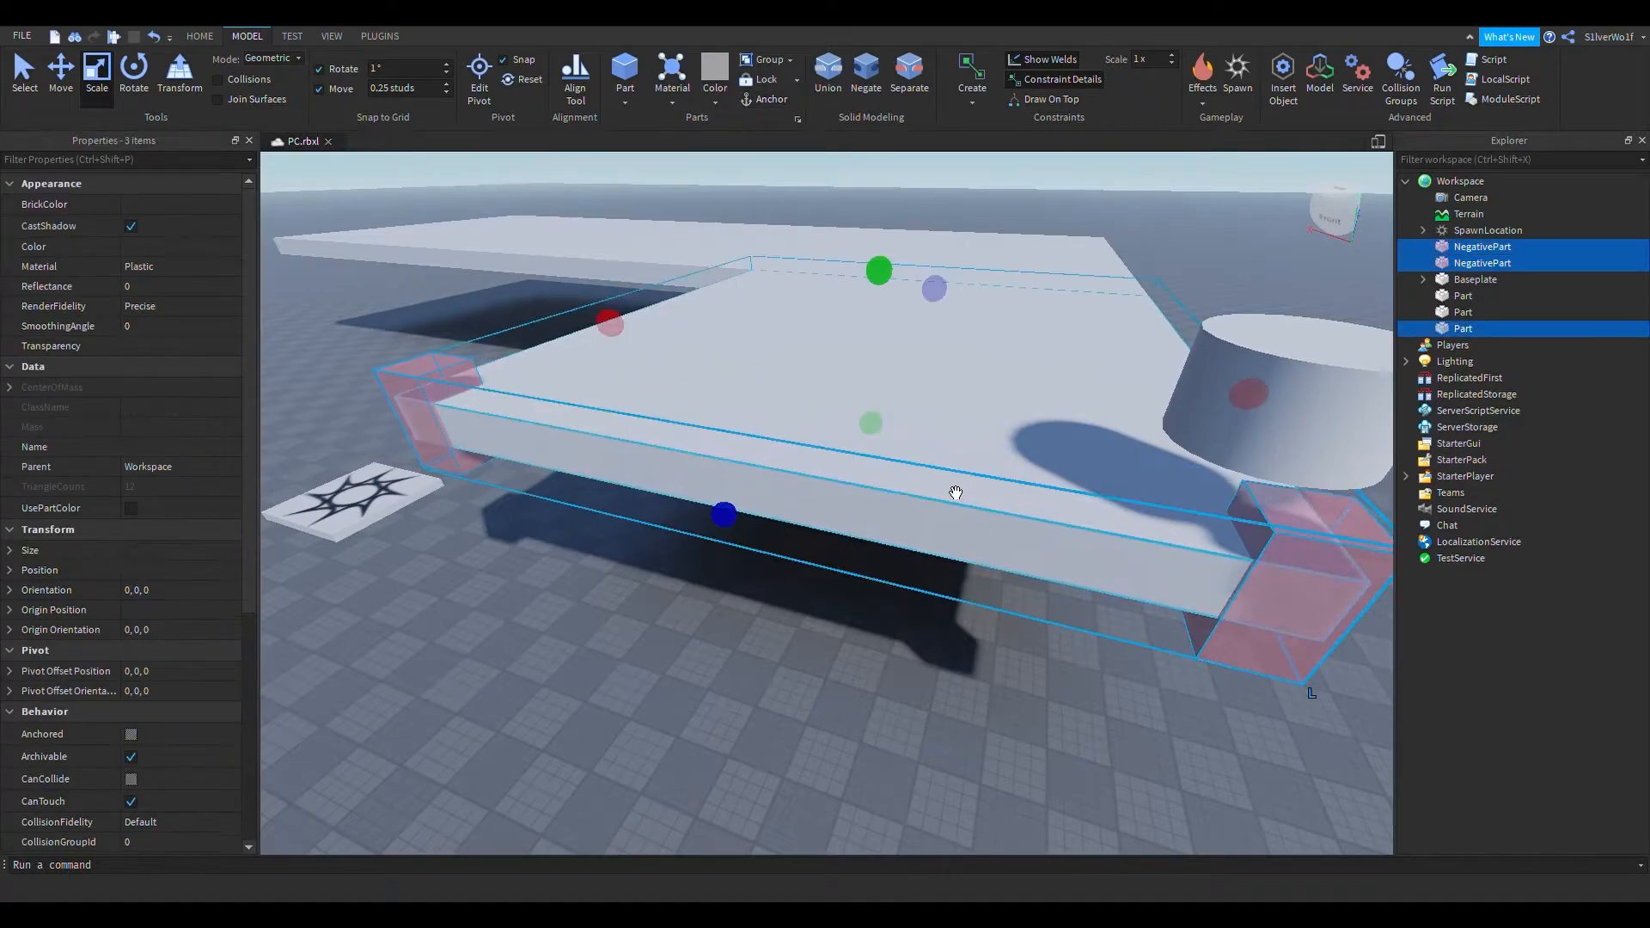
{"action": "left_click", "coordinate": [827, 77]}
Set the size of the cylinder above the notched corner to 3, 7, 7
{"action": "left_click", "coordinate": [965, 383]}
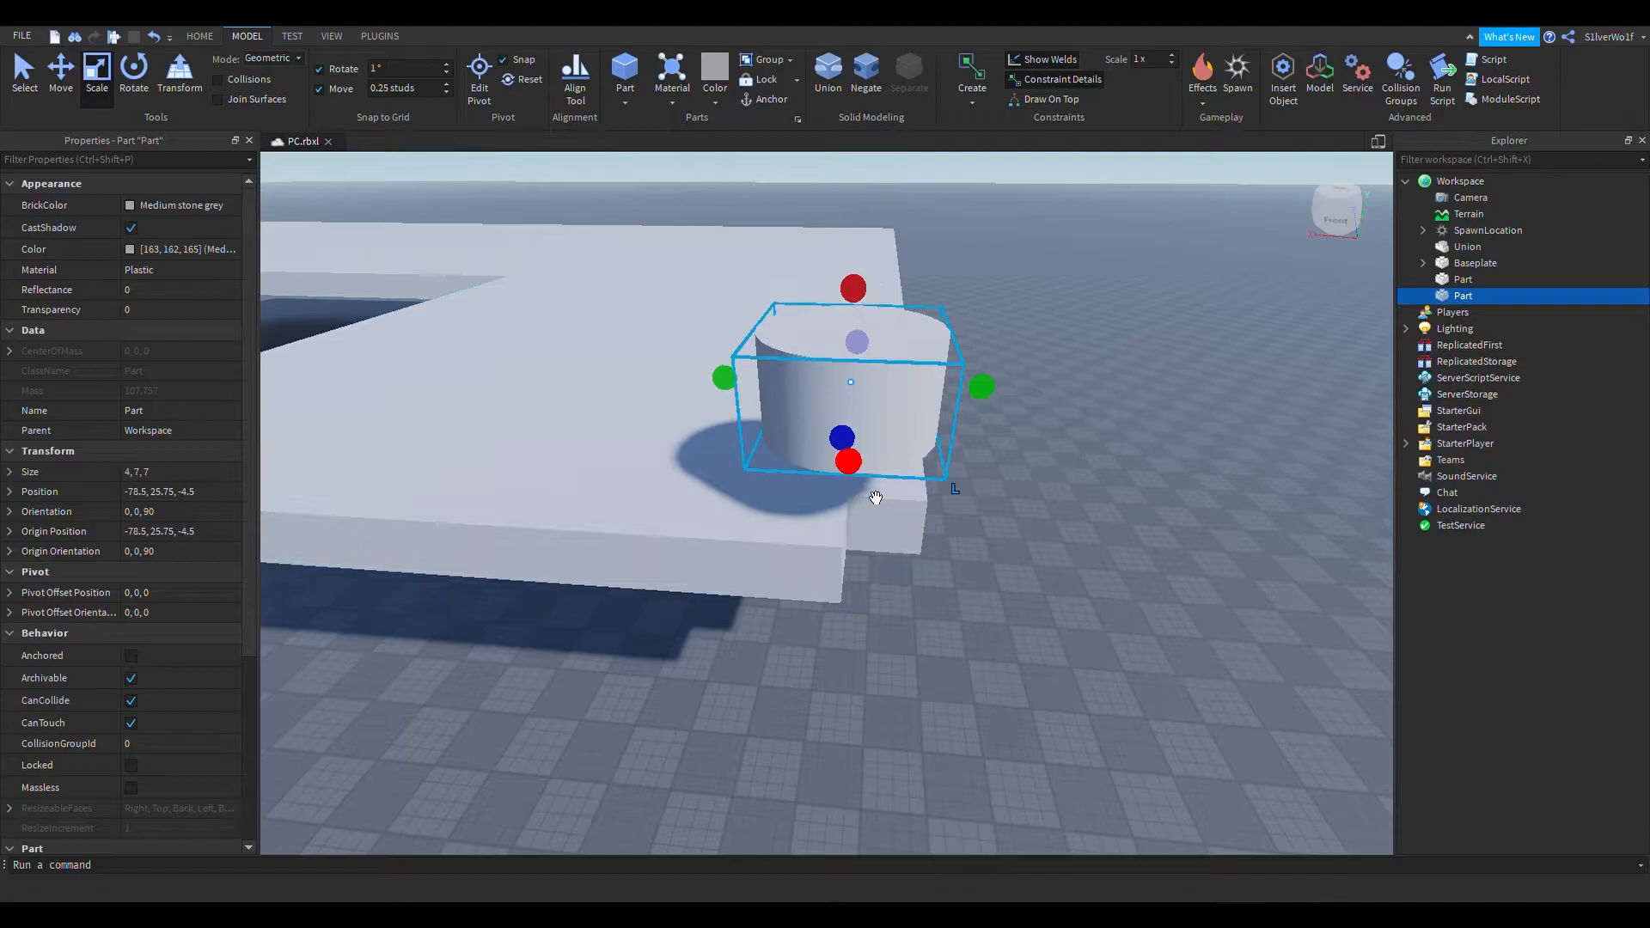
{"action": "left_click", "coordinate": [135, 474]}
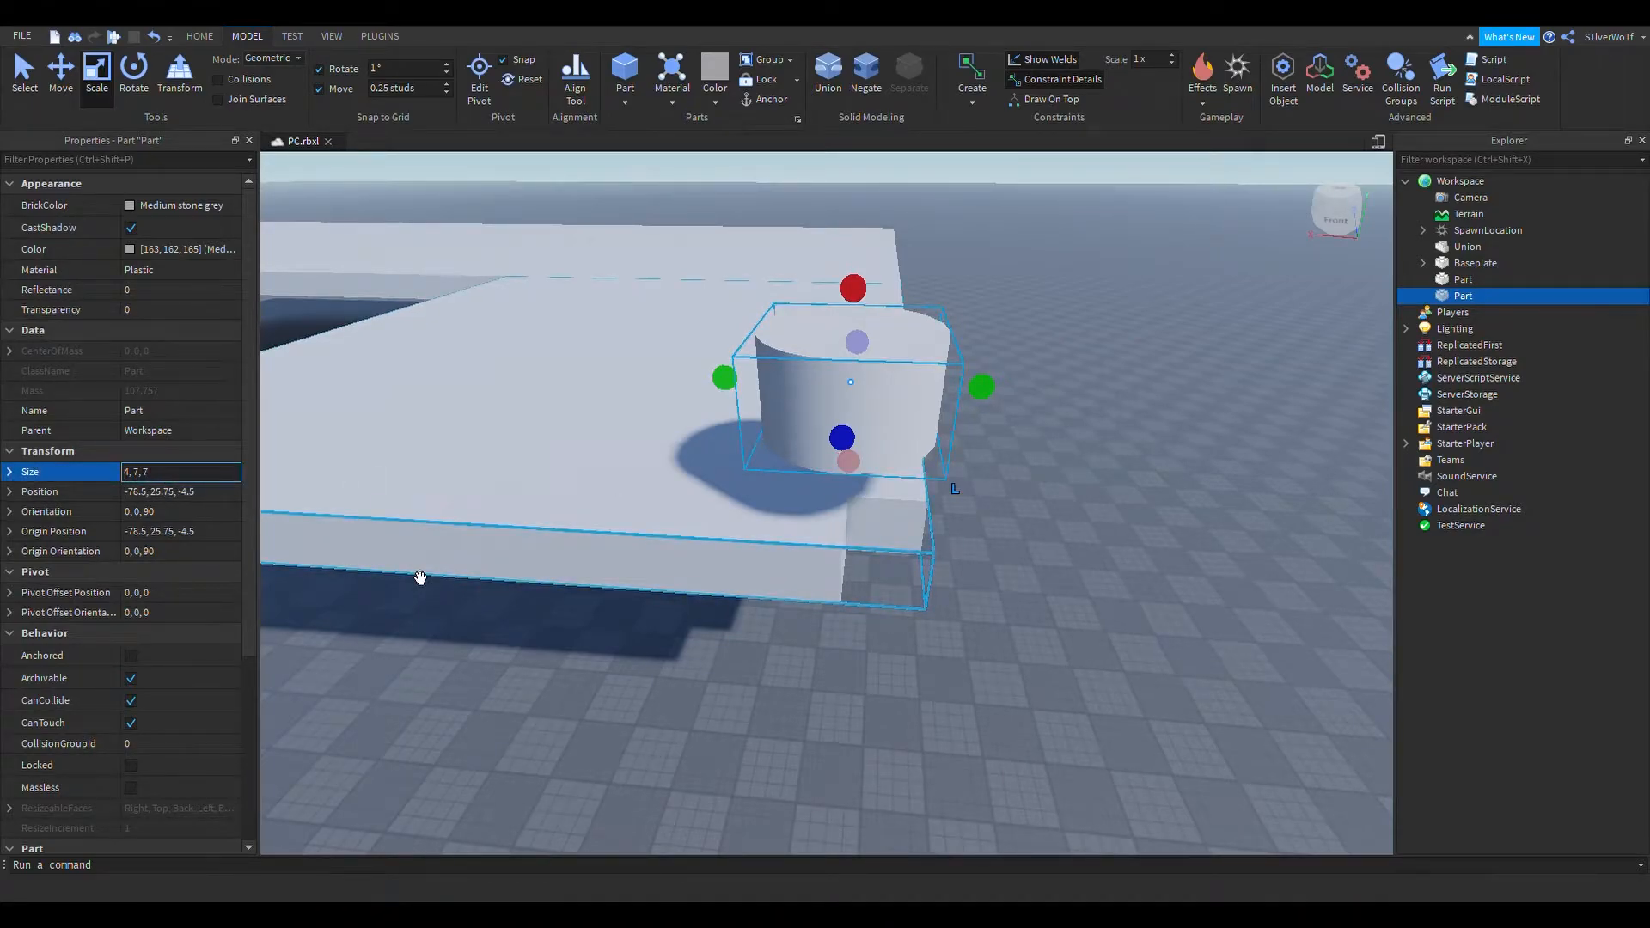
{"action": "key", "text": "BackSpace"}
{"action": "type", "text": "3"}
{"action": "key", "text": "Return"}
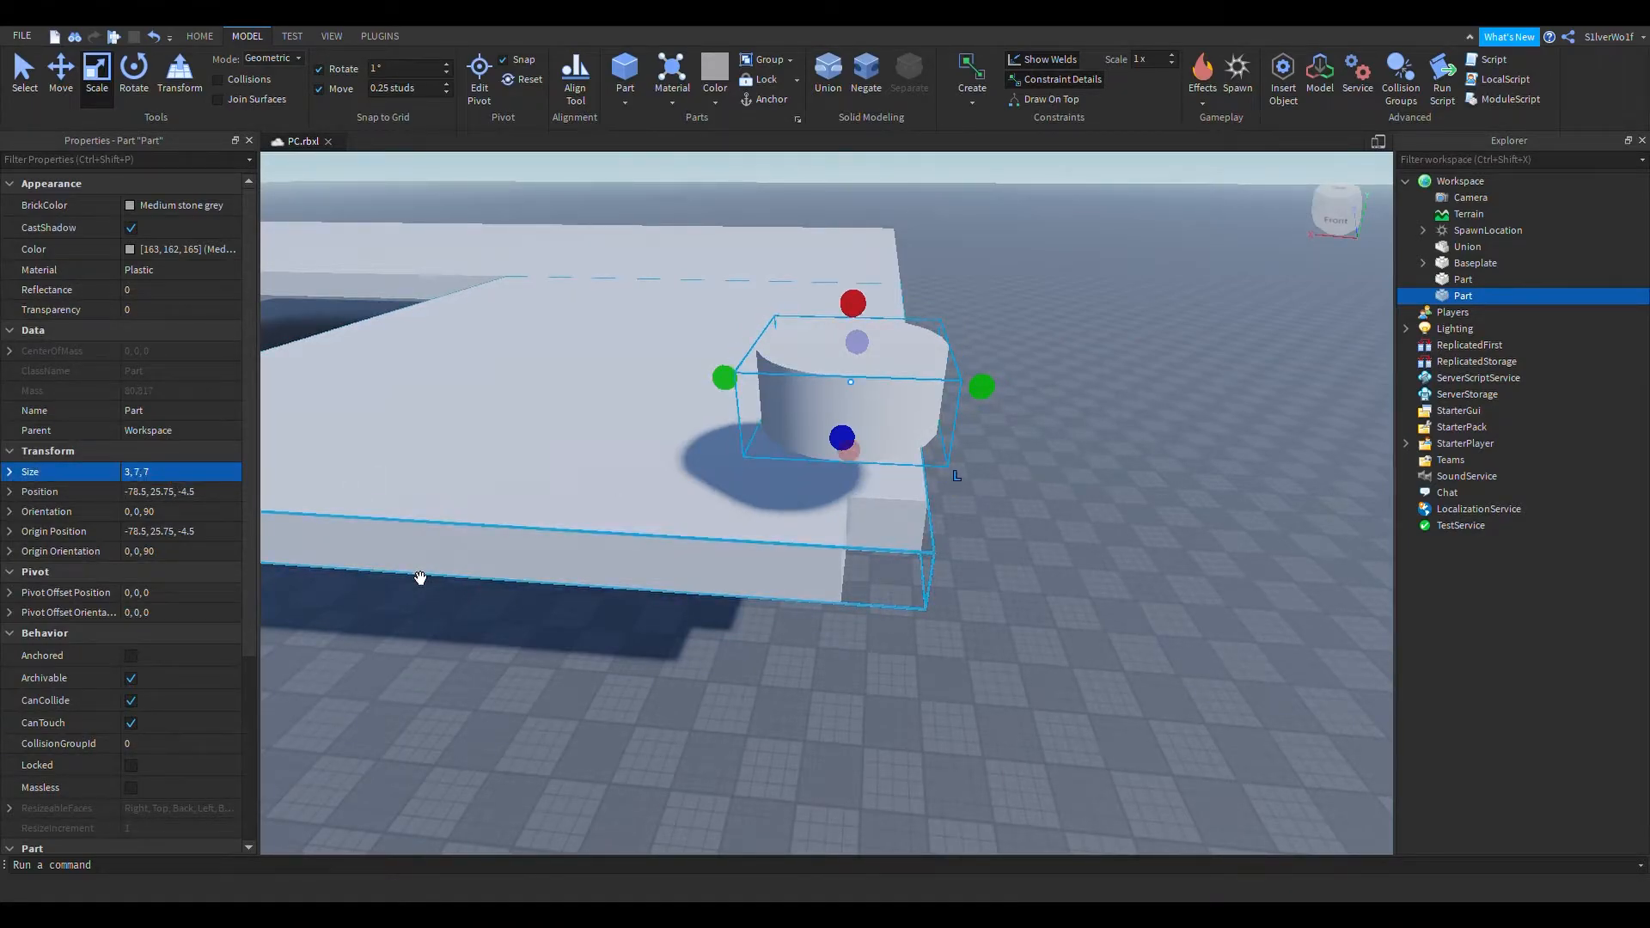
Examine the cylinder's individual size components and its placement above the notched corner
{"action": "left_click", "coordinate": [1101, 614]}
{"action": "key", "text": "w"}
{"action": "right_click_drag", "start_coordinate": [1086, 614], "coordinate": [1052, 591]}
{"action": "left_click", "coordinate": [718, 434]}
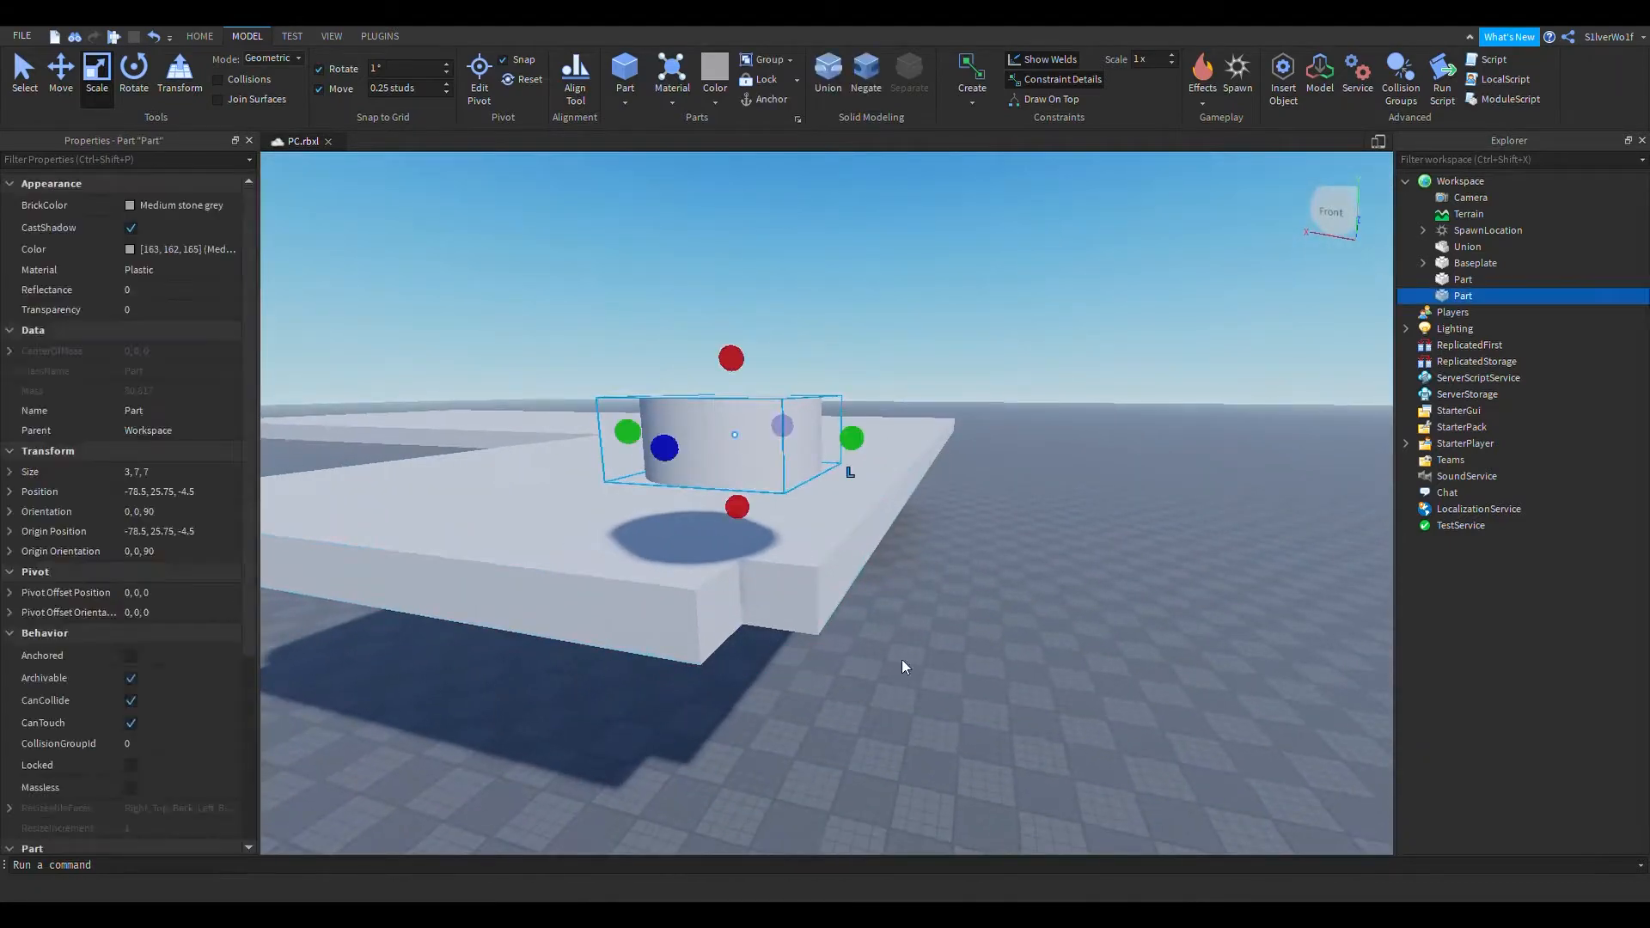
{"action": "right_click_drag", "start_coordinate": [888, 648], "coordinate": [1000, 739]}
{"action": "key", "text": "w"}
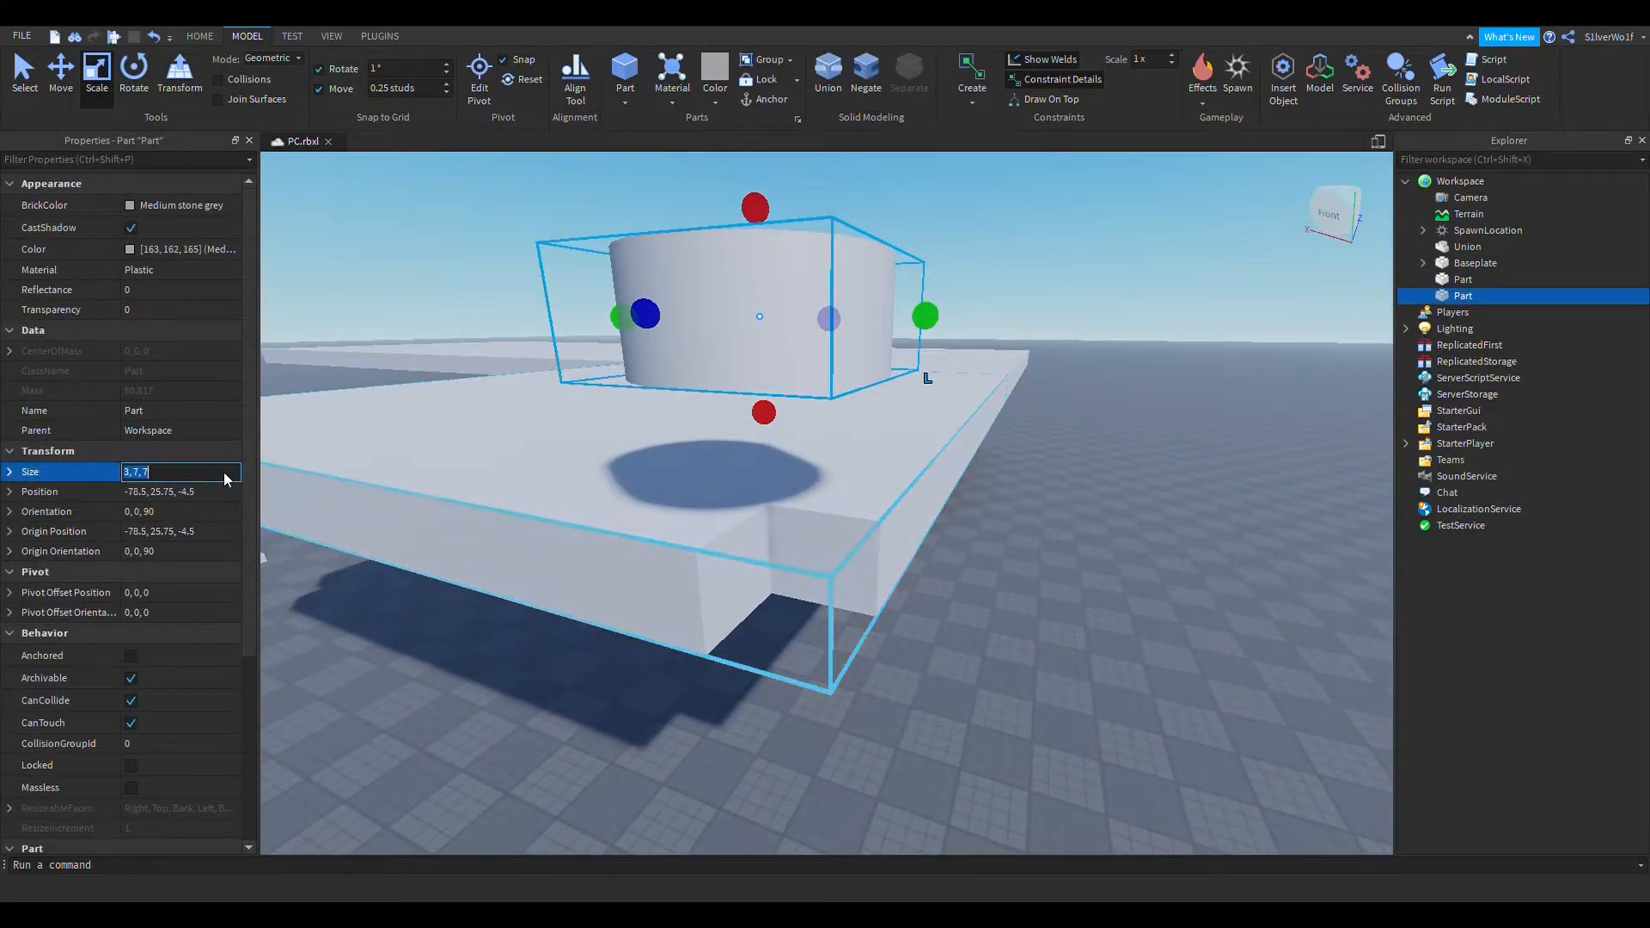
{"action": "left_click", "coordinate": [10, 472]}
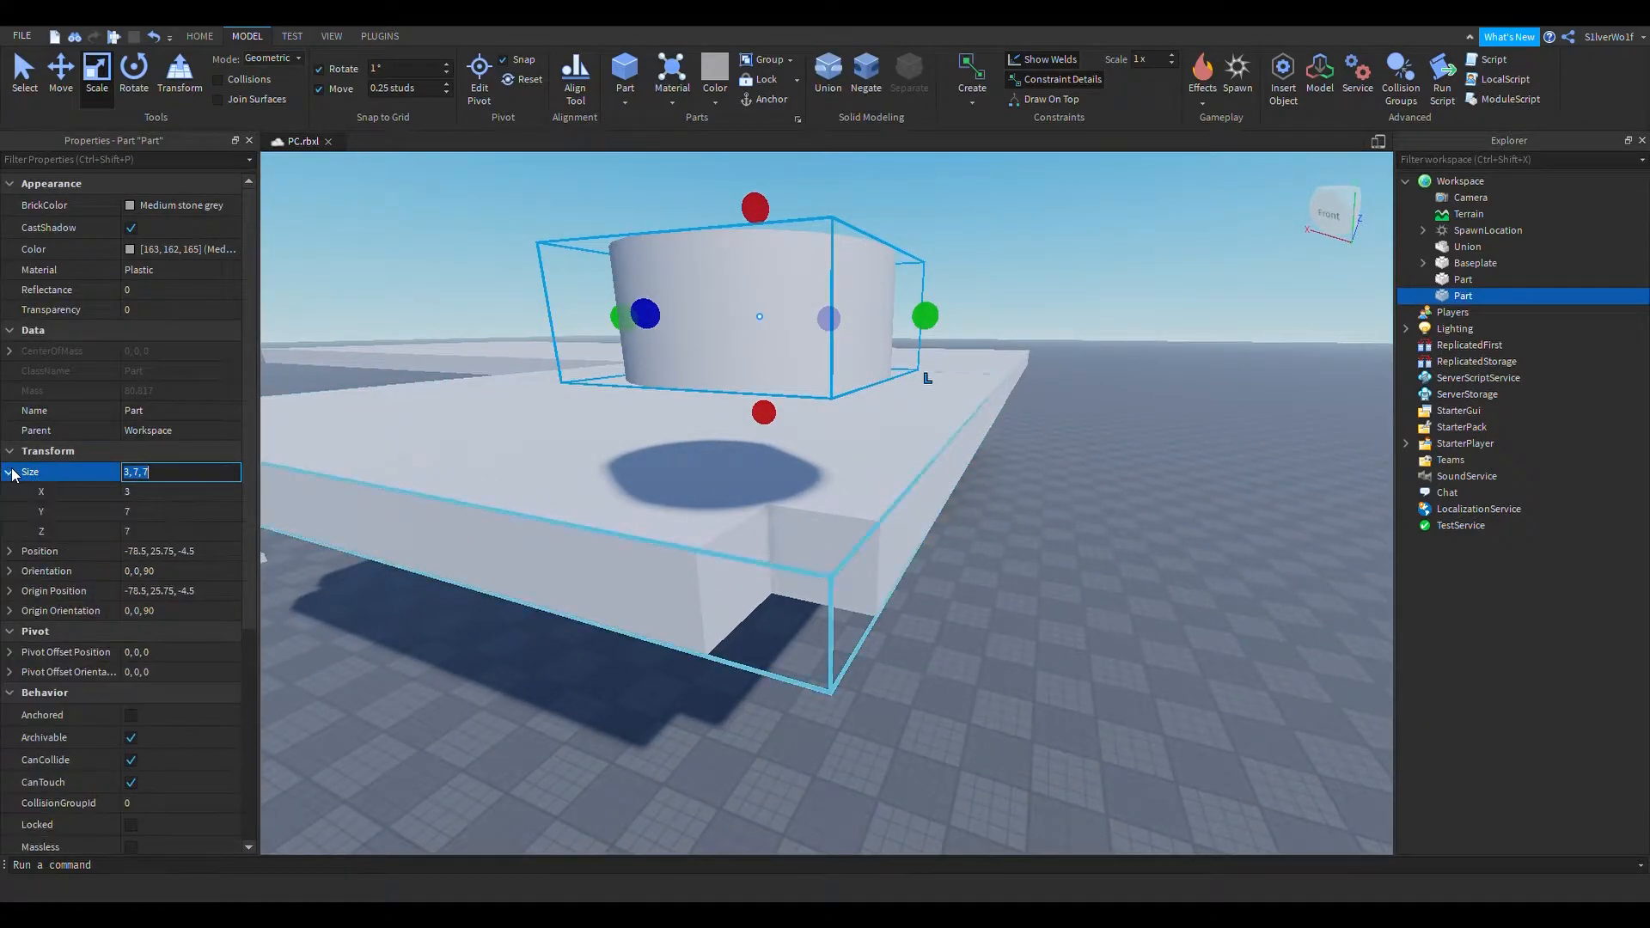
{"action": "left_click", "coordinate": [445, 811]}
{"action": "left_click", "coordinate": [741, 253]}
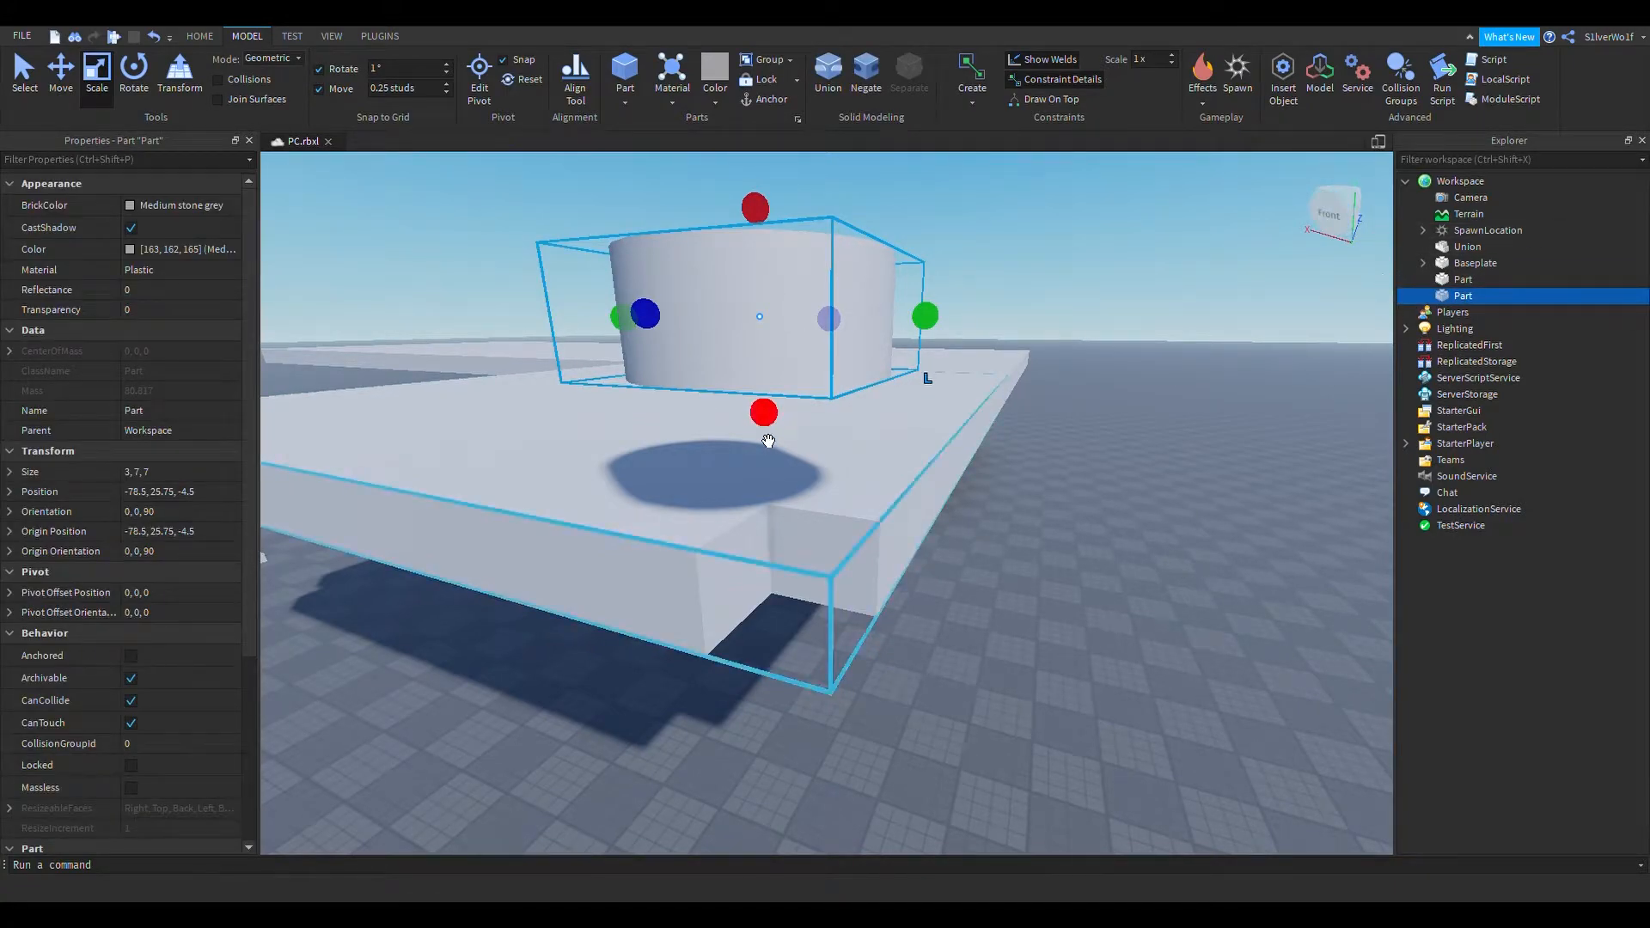
{"action": "right_click_drag", "start_coordinate": [911, 712], "coordinate": [911, 712]}
Undo the cylinder's resize and try deleting the cylinder
{"action": "key", "text": "ctrl+z"}
{"action": "key", "text": "ctrl+z"}
{"action": "key", "text": "Delete"}
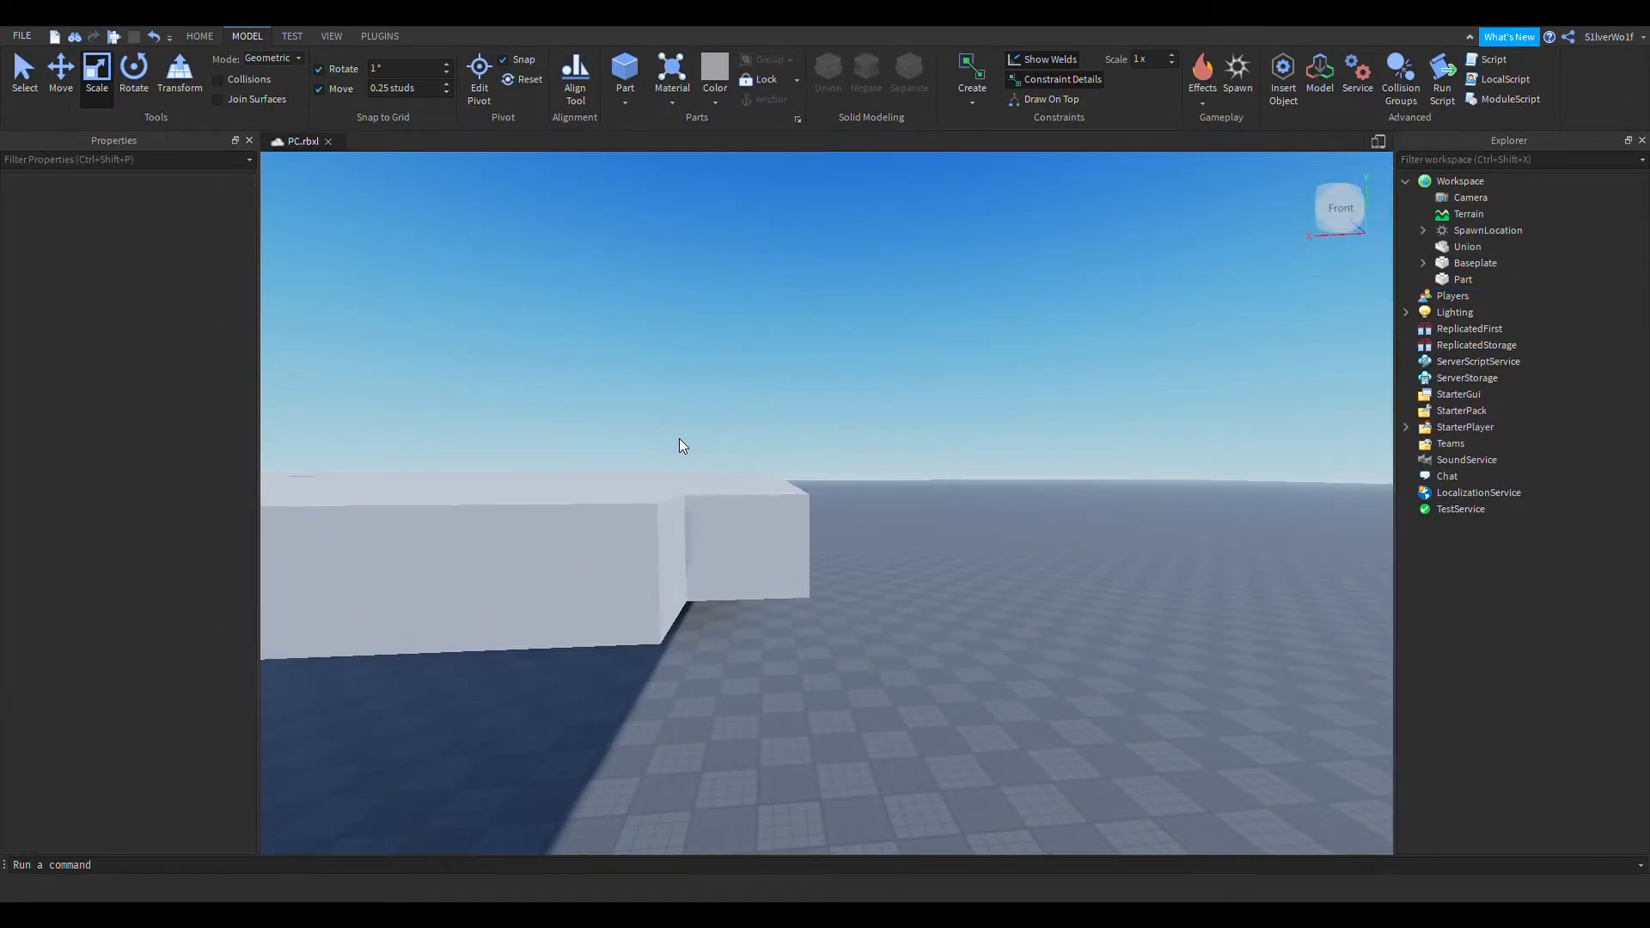
{"action": "right_click_drag", "start_coordinate": [891, 540], "coordinate": [870, 522]}
{"action": "scroll", "coordinate": [870, 523], "scroll_direction": "down", "scroll_amount": 4}
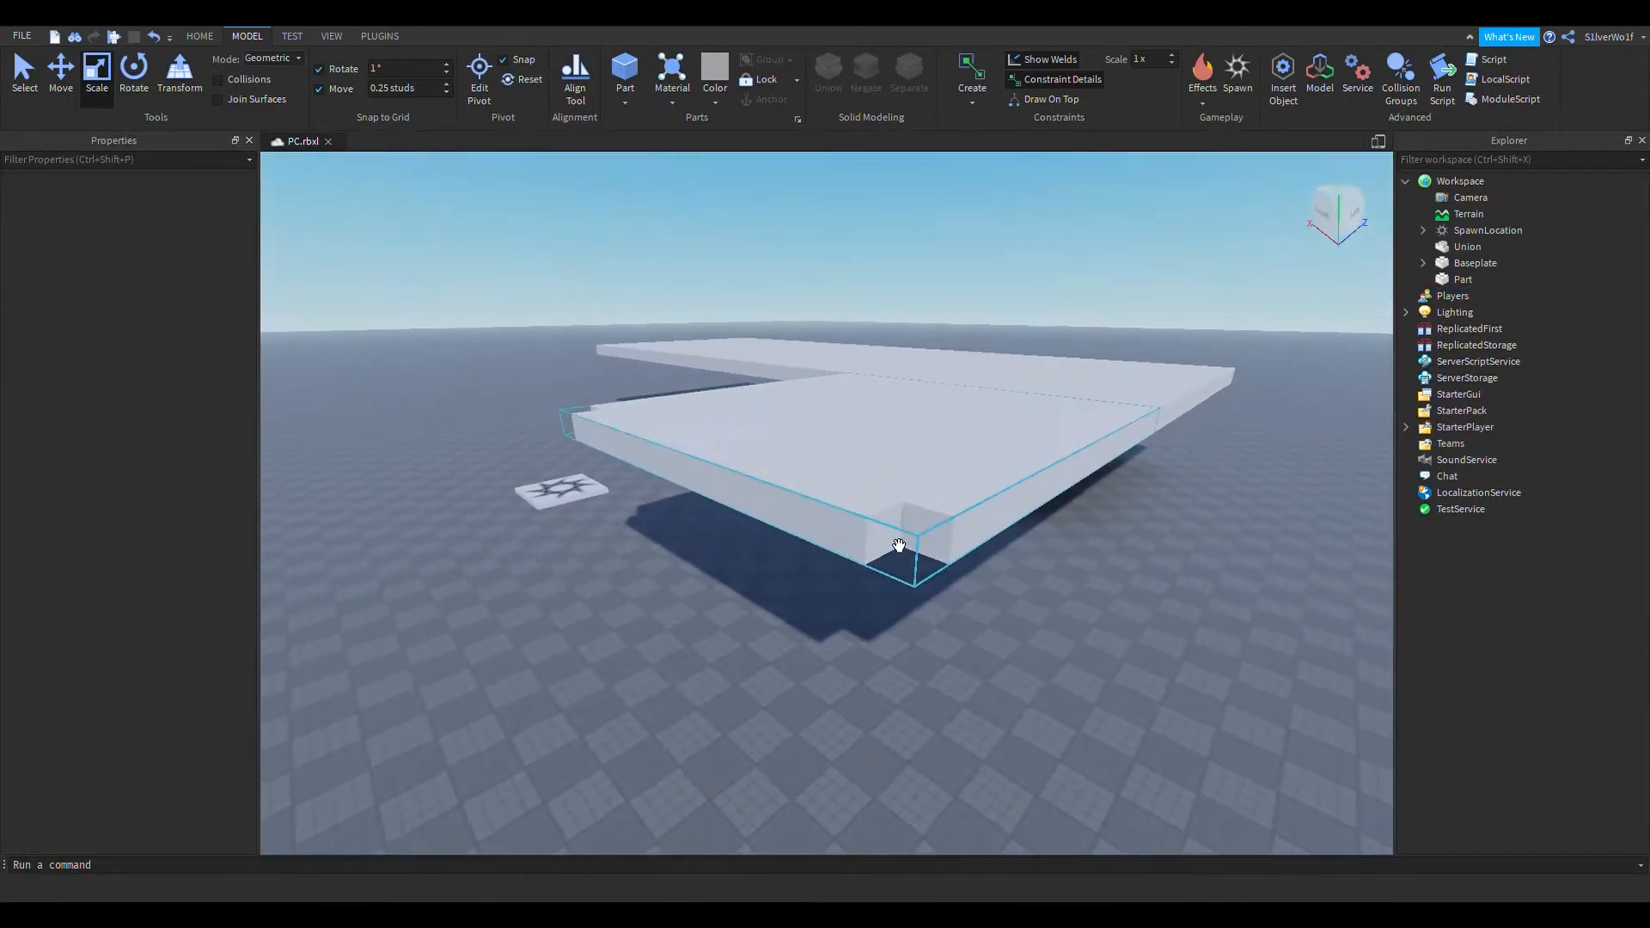
Restore the deleted cylinder by stepping back and forth through the edit history
{"action": "key", "text": "ctrl+z"}
{"action": "scroll", "coordinate": [972, 637], "scroll_direction": "up", "scroll_amount": 4}
{"action": "right_click_drag", "start_coordinate": [972, 637], "coordinate": [972, 637]}
{"action": "scroll", "coordinate": [972, 638], "scroll_direction": "down", "scroll_amount": 4}
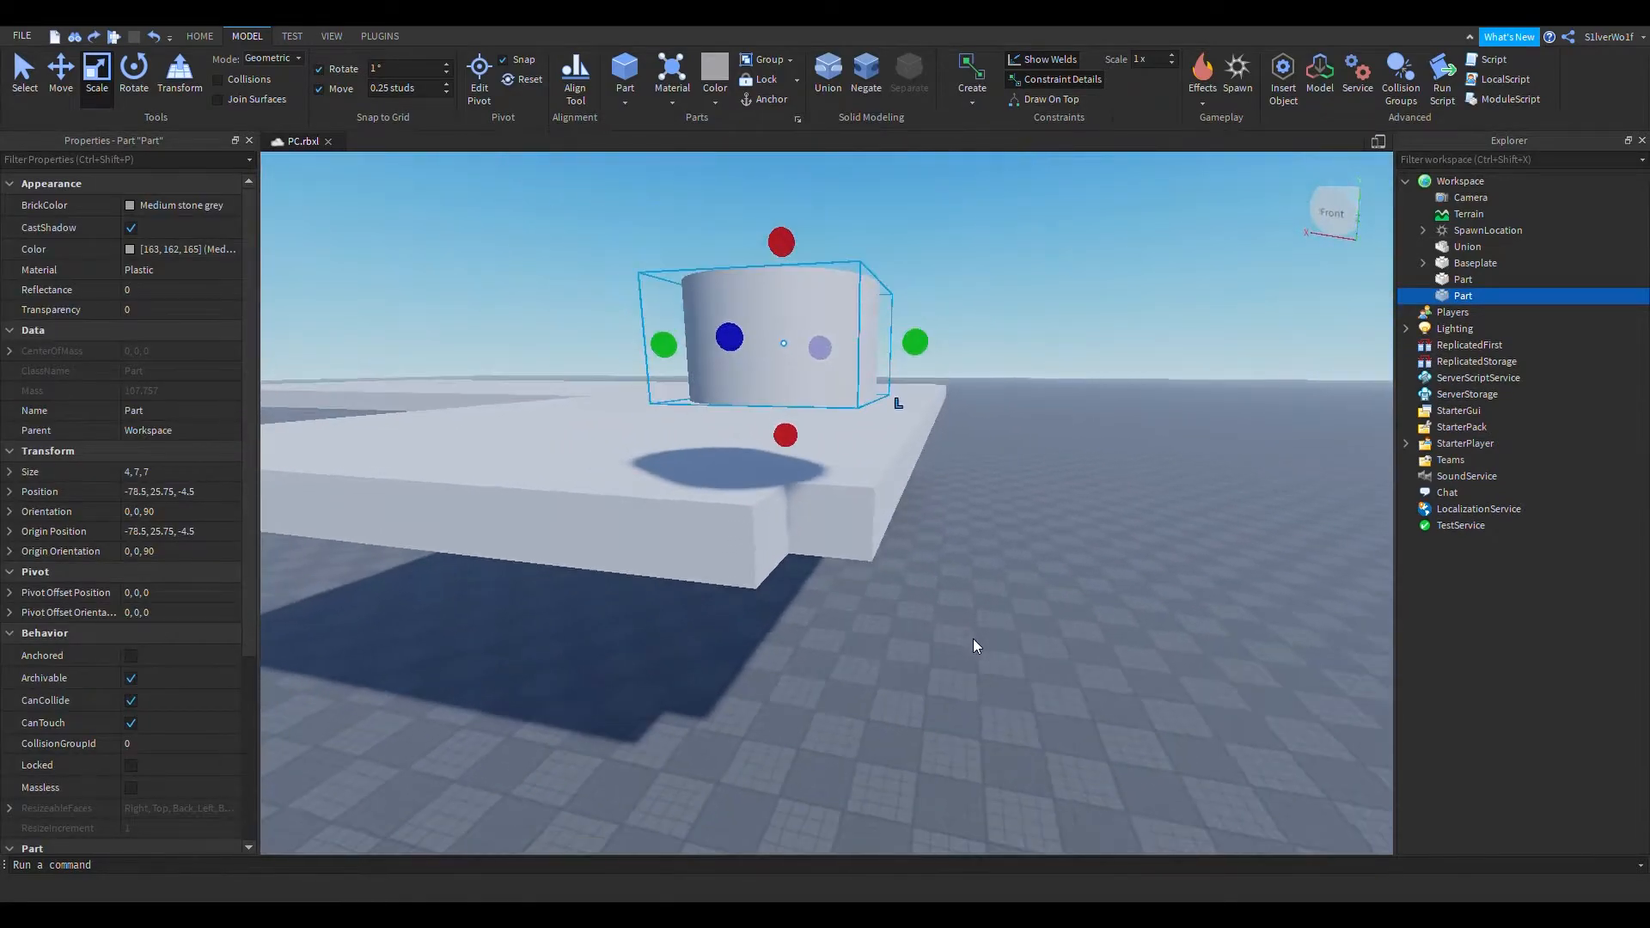
{"action": "key", "text": "ctrl+z"}
{"action": "key", "text": "ctrl+y"}
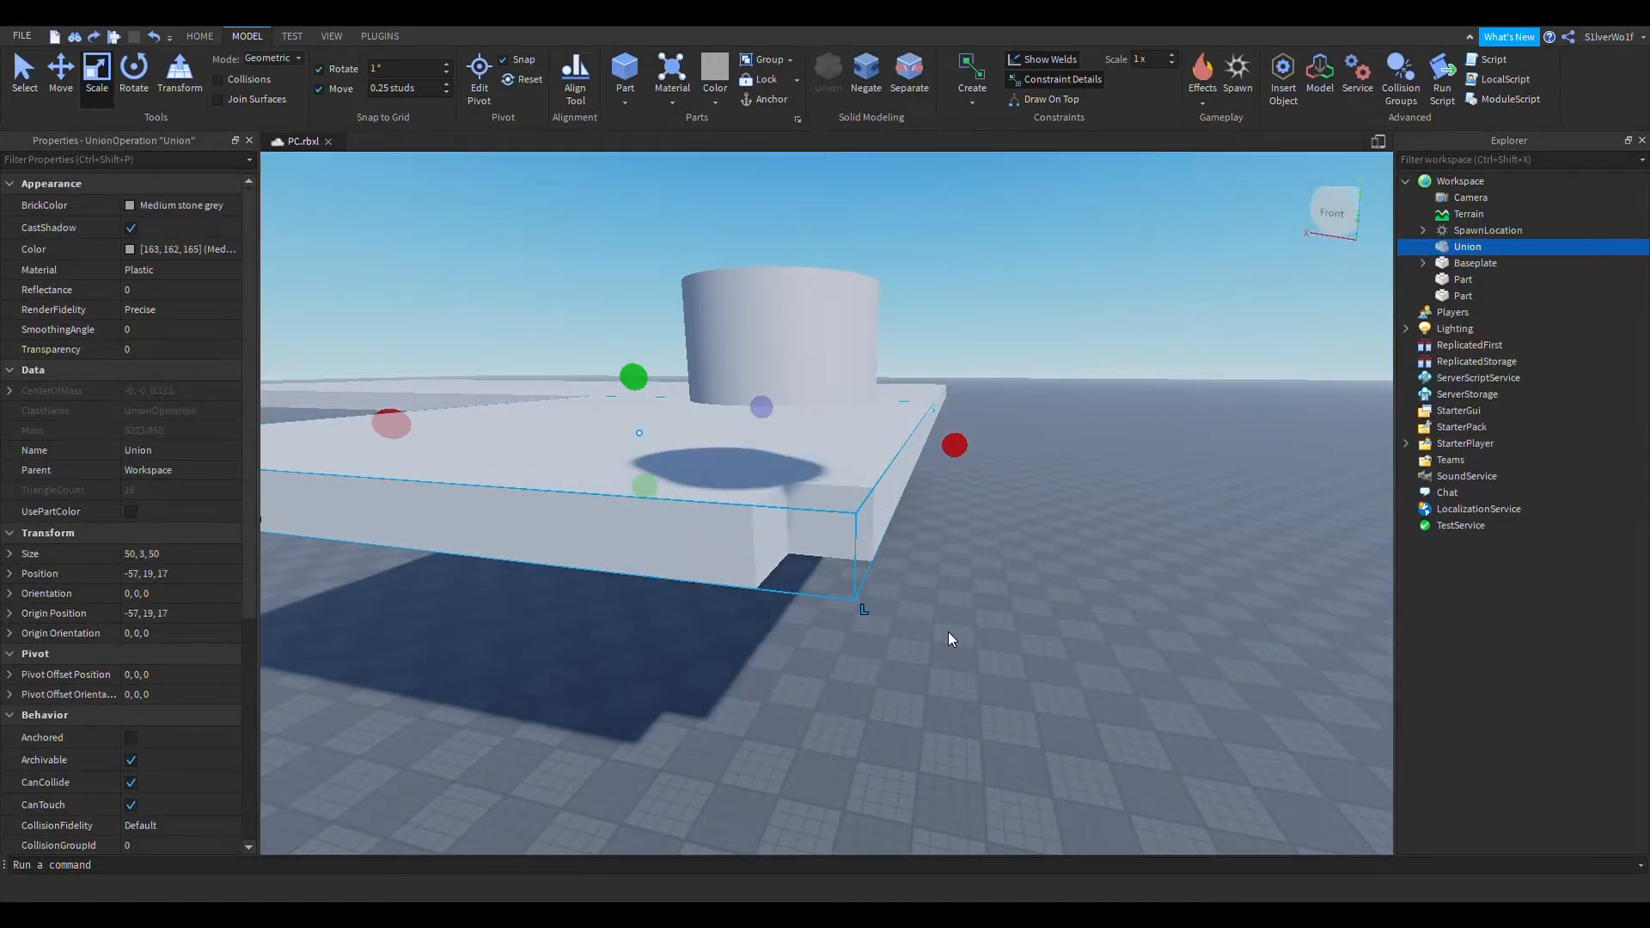
{"action": "key", "text": "ctrl+y"}
{"action": "key", "text": "ctrl+z"}
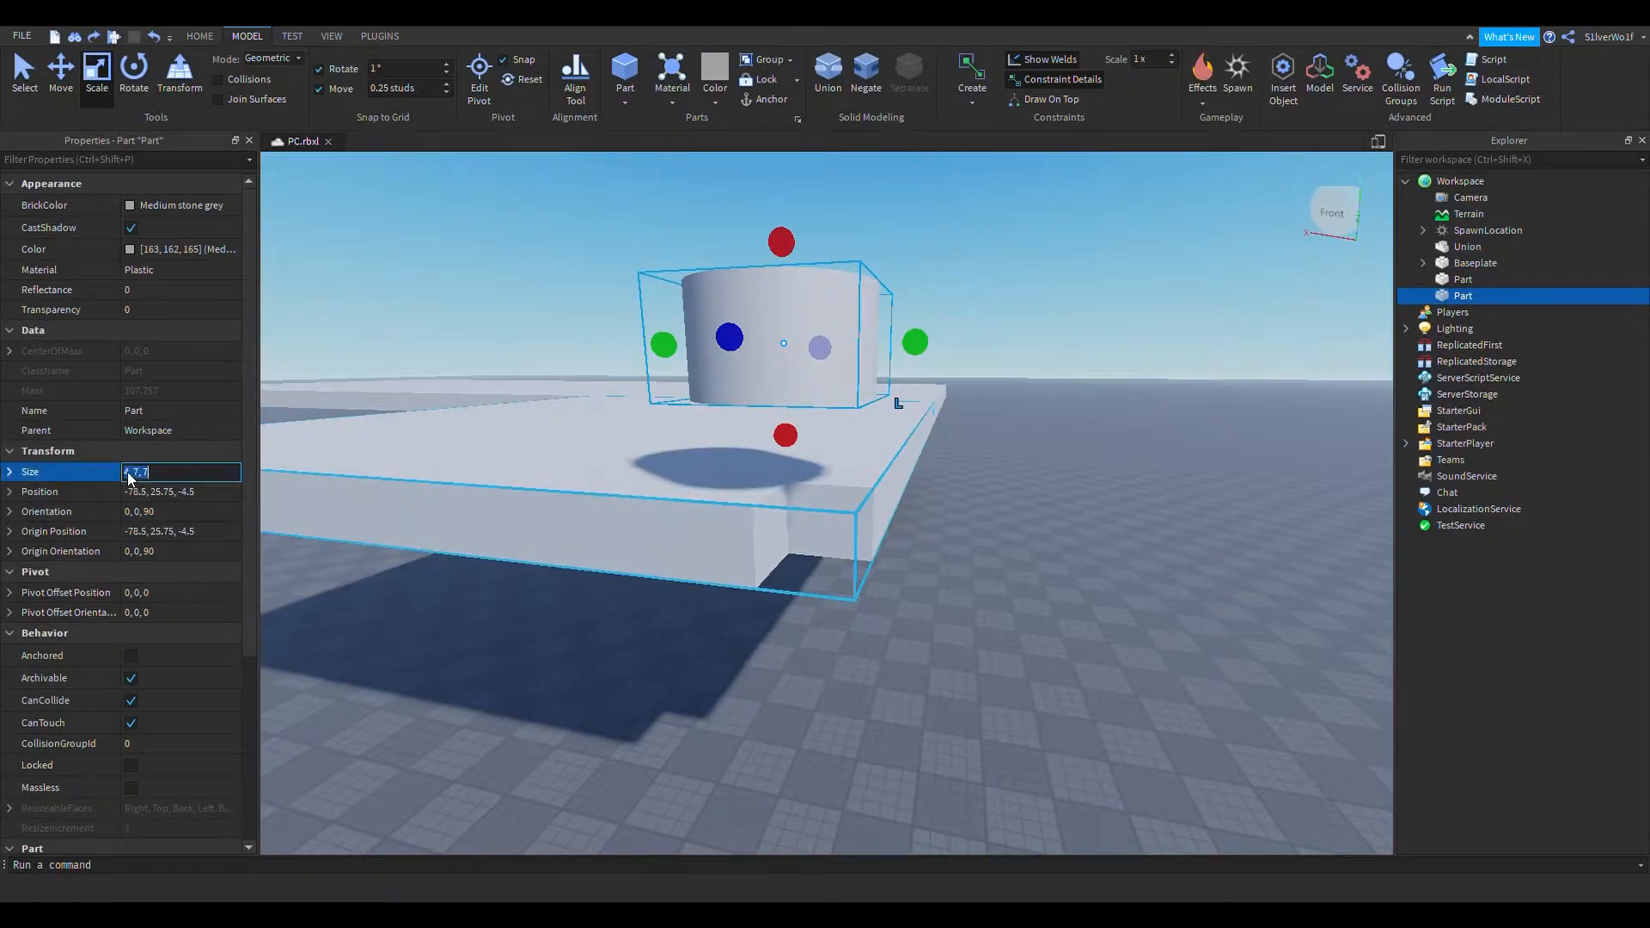
Set the cylinder's size to 3, 7, 7 so it is as thick as the slab
{"action": "type", "text": "3,"}
{"action": "key", "text": "Return"}
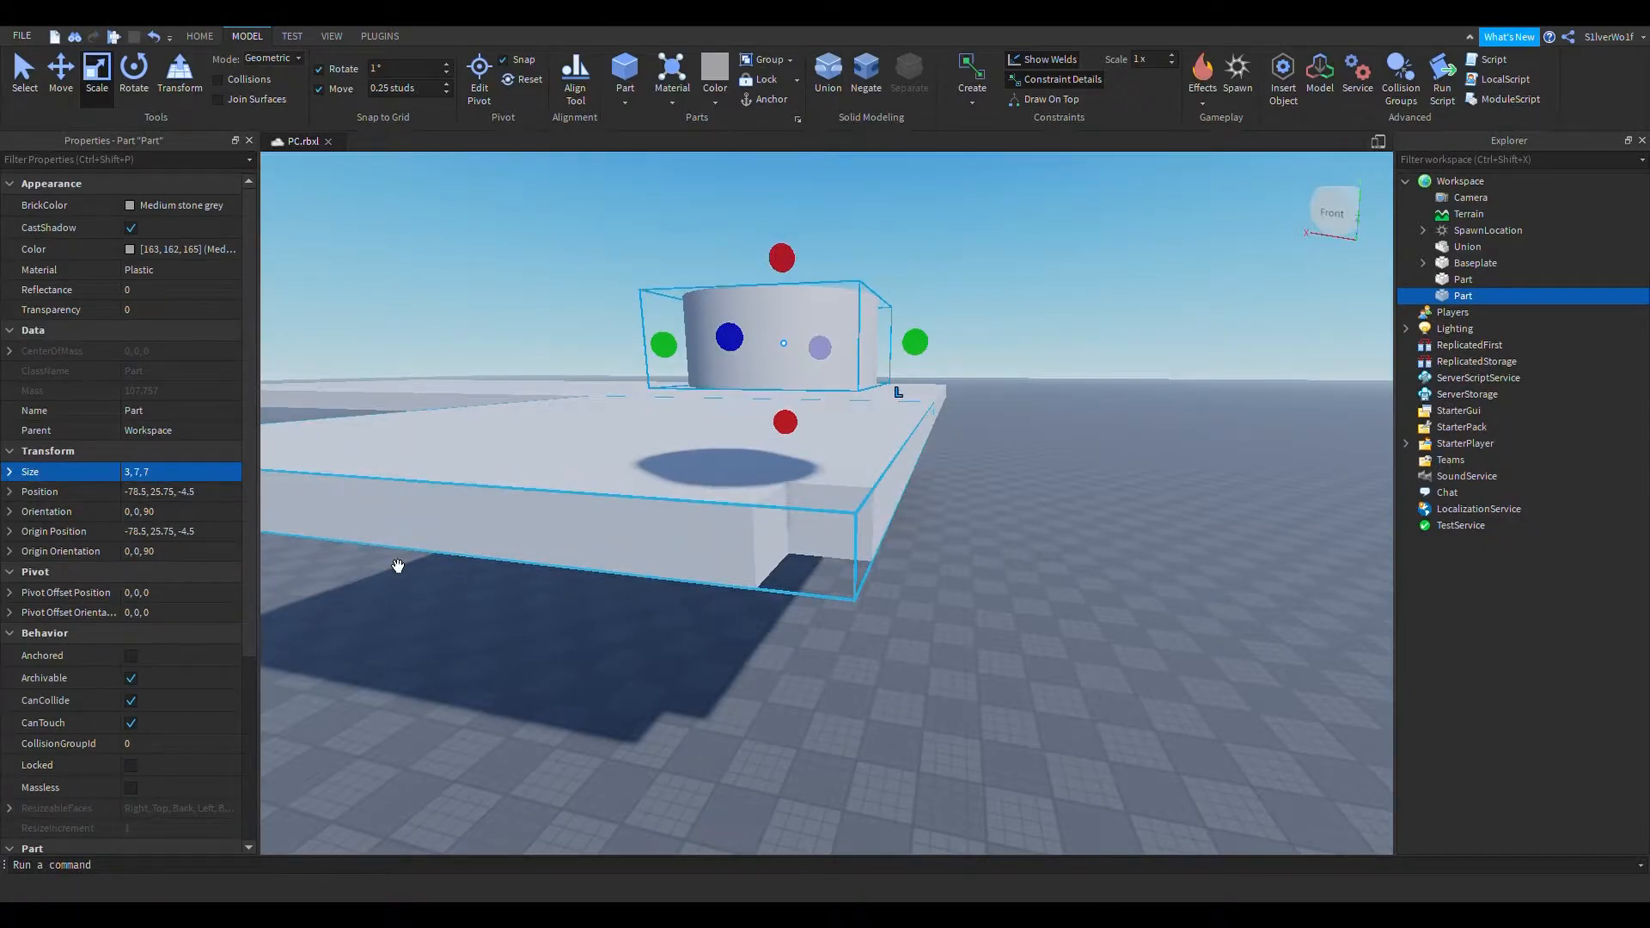
{"action": "left_click", "coordinate": [995, 316]}
{"action": "left_click", "coordinate": [799, 322]}
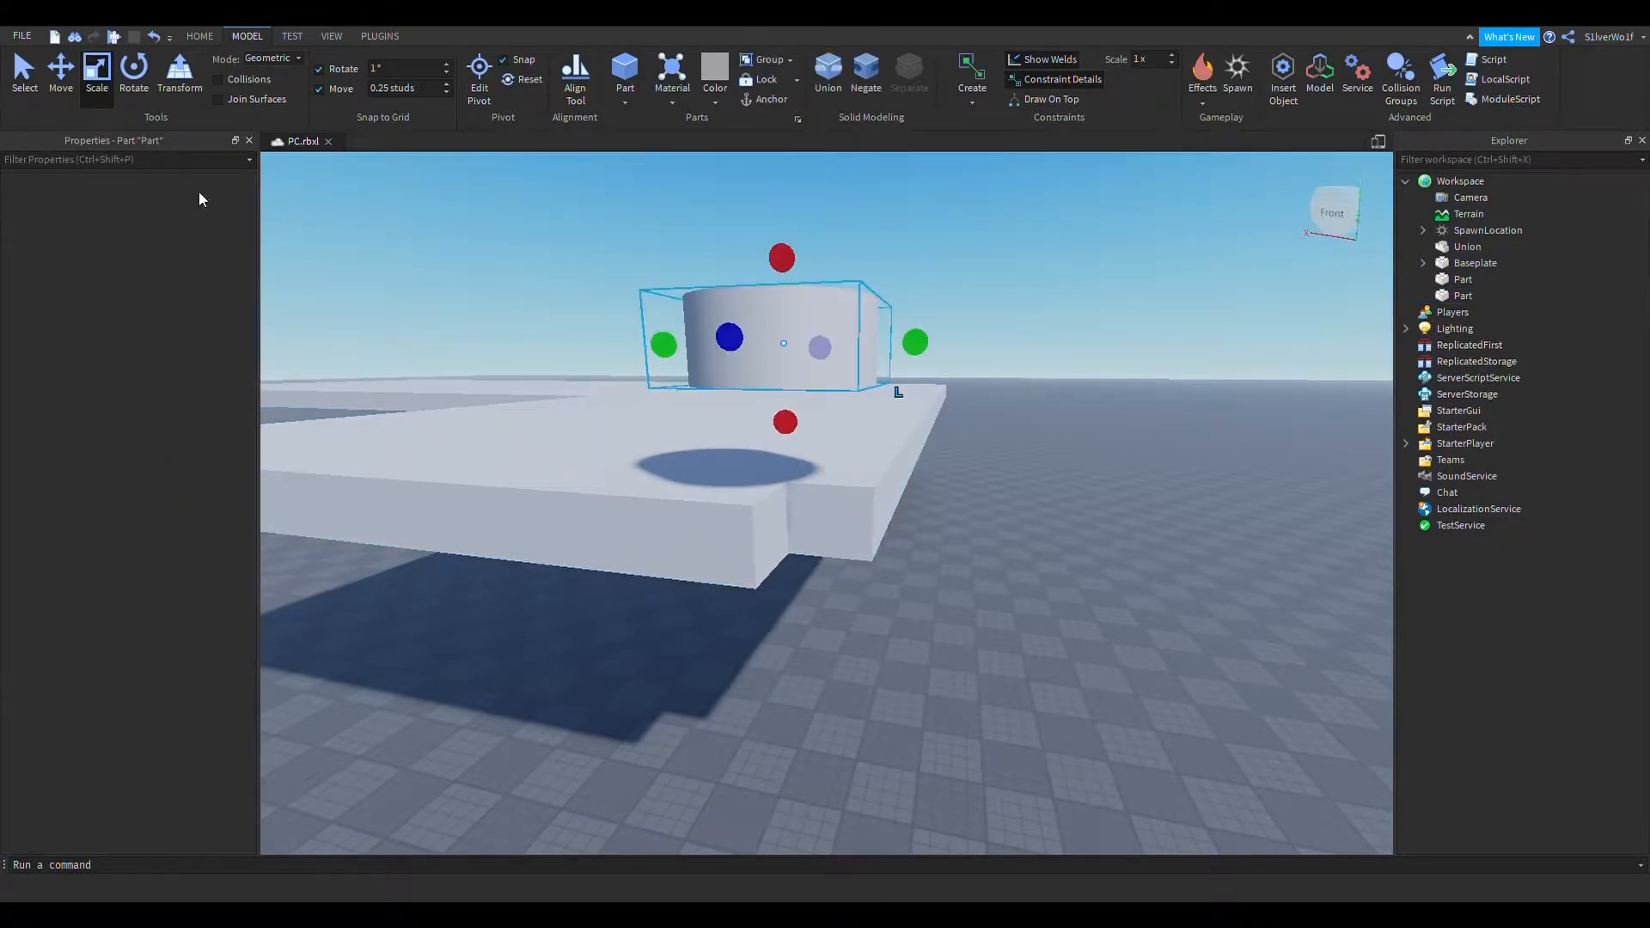
Lower the cylinder into the notched front corner of the square slab to round it off
{"action": "left_click", "coordinate": [66, 96]}
{"action": "left_click_drag", "start_coordinate": [793, 450], "coordinate": [822, 602]}
{"action": "left_click", "coordinate": [1007, 711]}
{"action": "right_click_drag", "start_coordinate": [1008, 712], "coordinate": [1009, 710]}
Duplicate the cylinder and move the copy into the slab's other notched front corner
{"action": "left_click", "coordinate": [899, 402]}
{"action": "right_click_drag", "start_coordinate": [983, 458], "coordinate": [1123, 595]}
{"action": "key", "text": "ctrl+c"}
{"action": "key", "text": "ctrl+v"}
{"action": "left_click_drag", "start_coordinate": [1117, 571], "coordinate": [699, 477]}
{"action": "right_click_drag", "start_coordinate": [831, 600], "coordinate": [833, 600]}
{"action": "mouse_move", "coordinate": [814, 497]}
{"action": "left_mouse_down"}
{"action": "mouse_move", "coordinate": [782, 478]}
{"action": "mouse_move", "coordinate": [799, 497]}
{"action": "left_mouse_up"}
{"action": "right_click_drag", "start_coordinate": [847, 672], "coordinate": [847, 671]}
{"action": "left_click_drag", "start_coordinate": [870, 536], "coordinate": [871, 593]}
{"action": "left_click", "coordinate": [1080, 675]}
Place another copy of the cylinder on the long slab near its back corner, at about -71, 22, 92
{"action": "right_click_drag", "start_coordinate": [1083, 675], "coordinate": [1083, 674]}
{"action": "key", "text": "s"}
{"action": "key", "text": "a"}
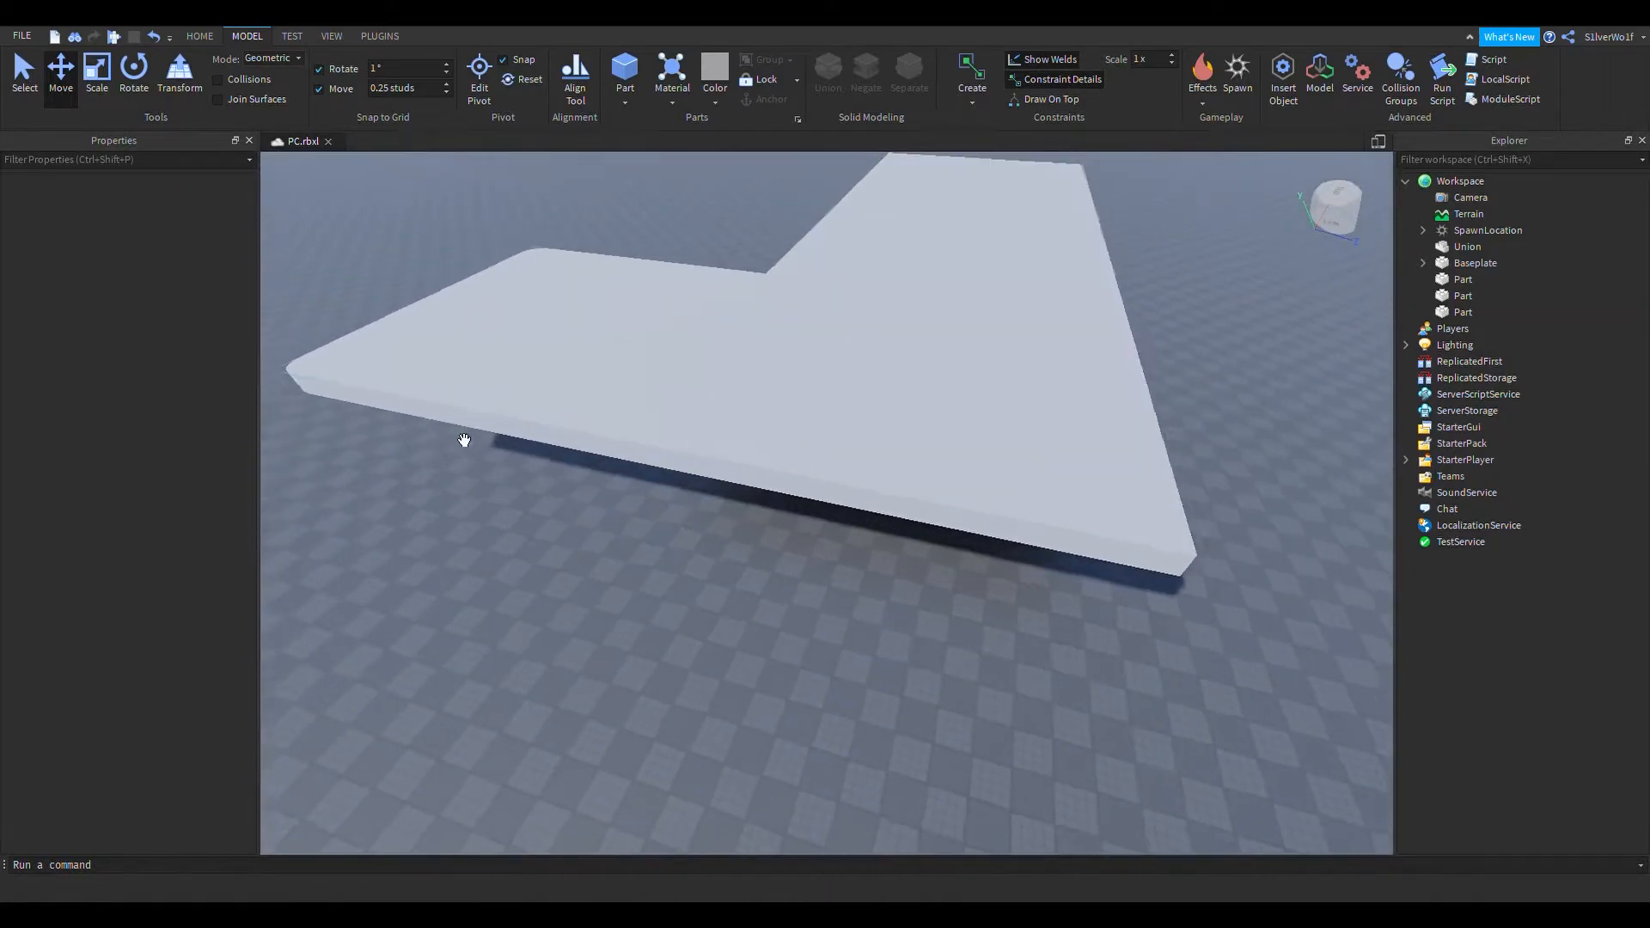
{"action": "key", "text": "d"}
{"action": "mouse_move", "coordinate": [831, 511]}
{"action": "left_mouse_down"}
{"action": "mouse_move", "coordinate": [1043, 553]}
{"action": "mouse_move", "coordinate": [827, 512]}
{"action": "left_mouse_up"}
{"action": "key", "text": "w"}
{"action": "key", "text": "w"}
{"action": "right_click_drag", "start_coordinate": [606, 262], "coordinate": [606, 262]}
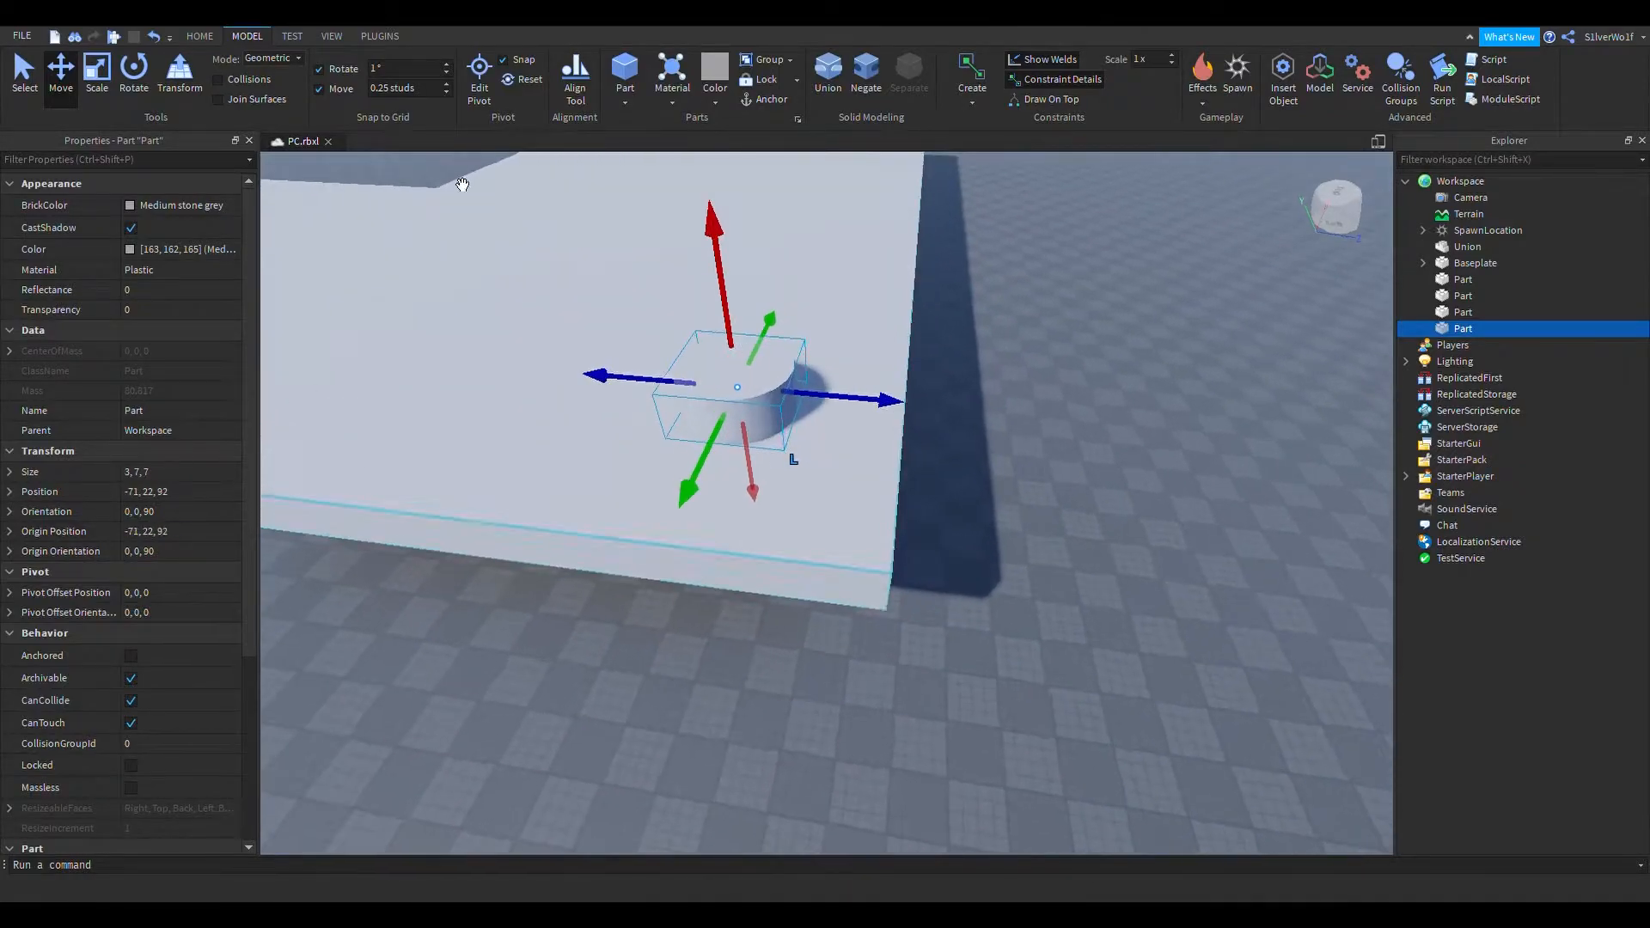
Insert a block part at the long slab's back corner and set its size to 3.5, 7, 3.5
{"action": "left_click", "coordinate": [624, 73]}
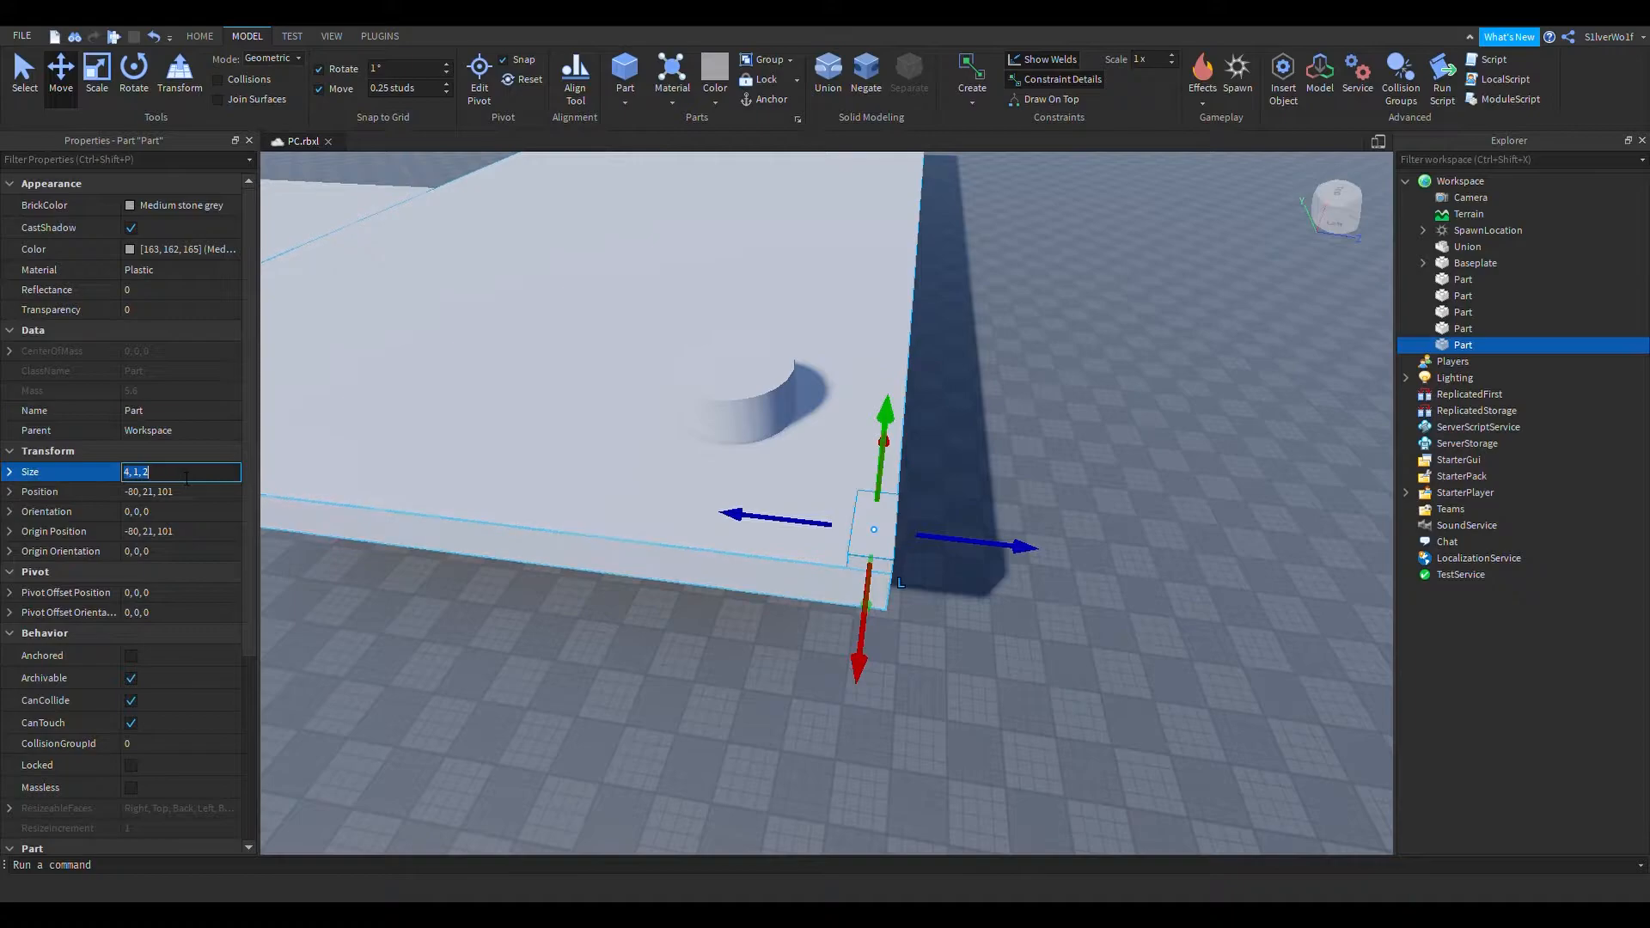
{"action": "key", "text": "BackSpace"}
{"action": "key", "text": "BackSpace"}
{"action": "key", "text": "BackSpace"}
{"action": "key", "text": "BackSpace"}
{"action": "key", "text": "BackSpace"}
{"action": "key", "text": "BackSpace"}
{"action": "key", "text": "BackSpace"}
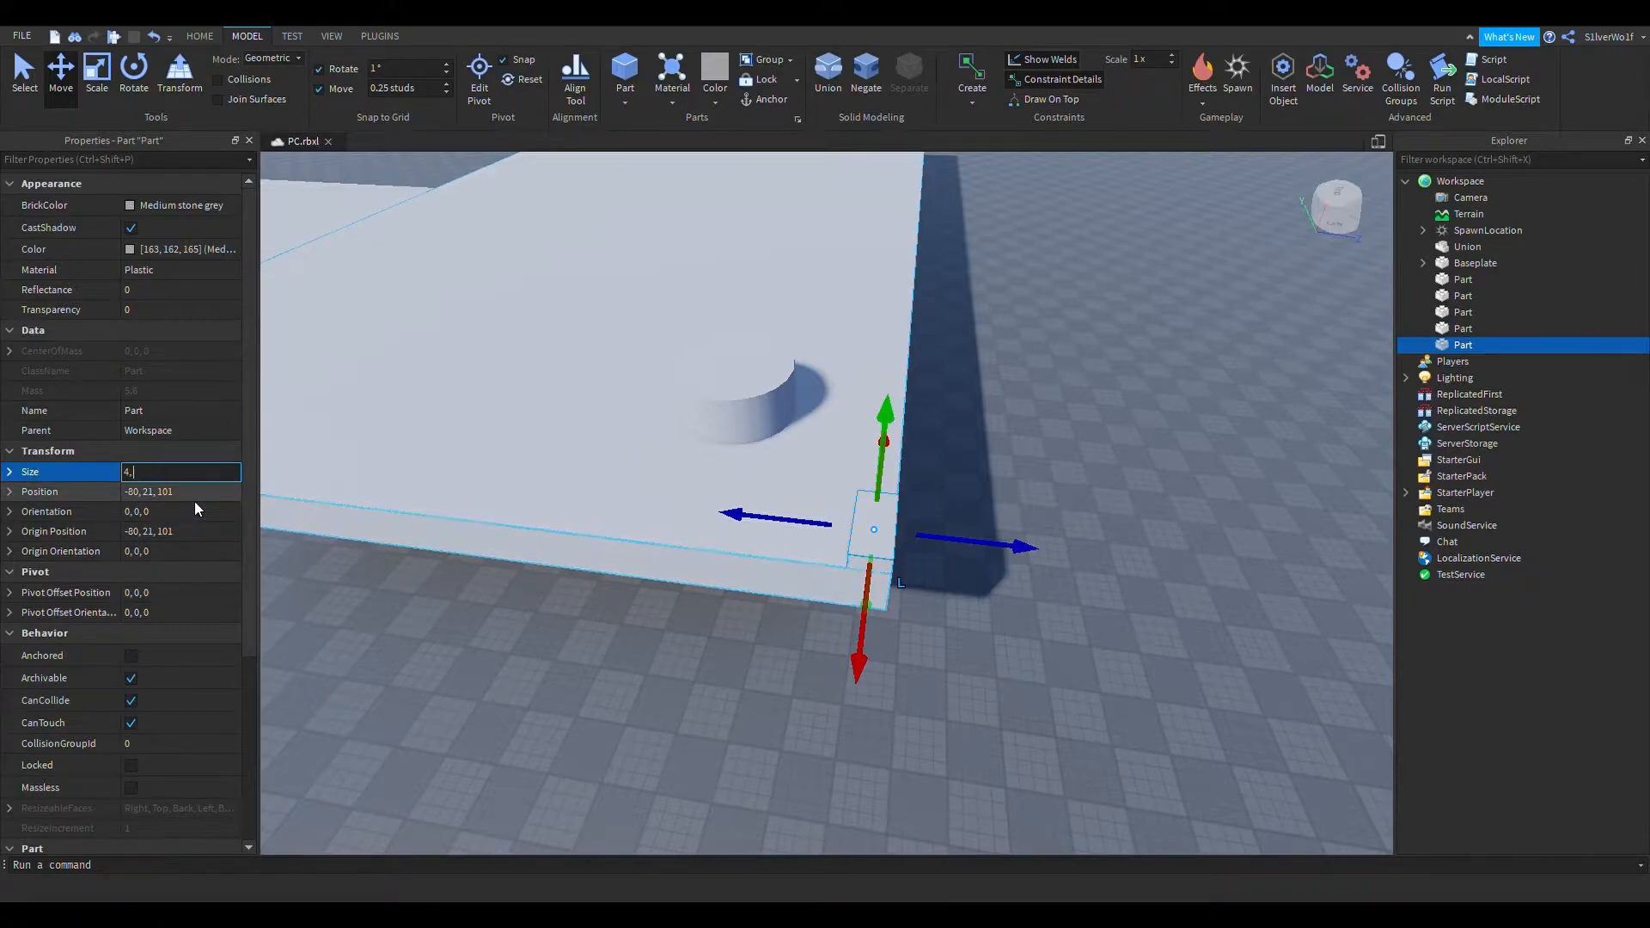
{"action": "type", "text": "3.5,"}
{"action": "type", "text": "7,3,"}
{"action": "key", "text": "Return"}
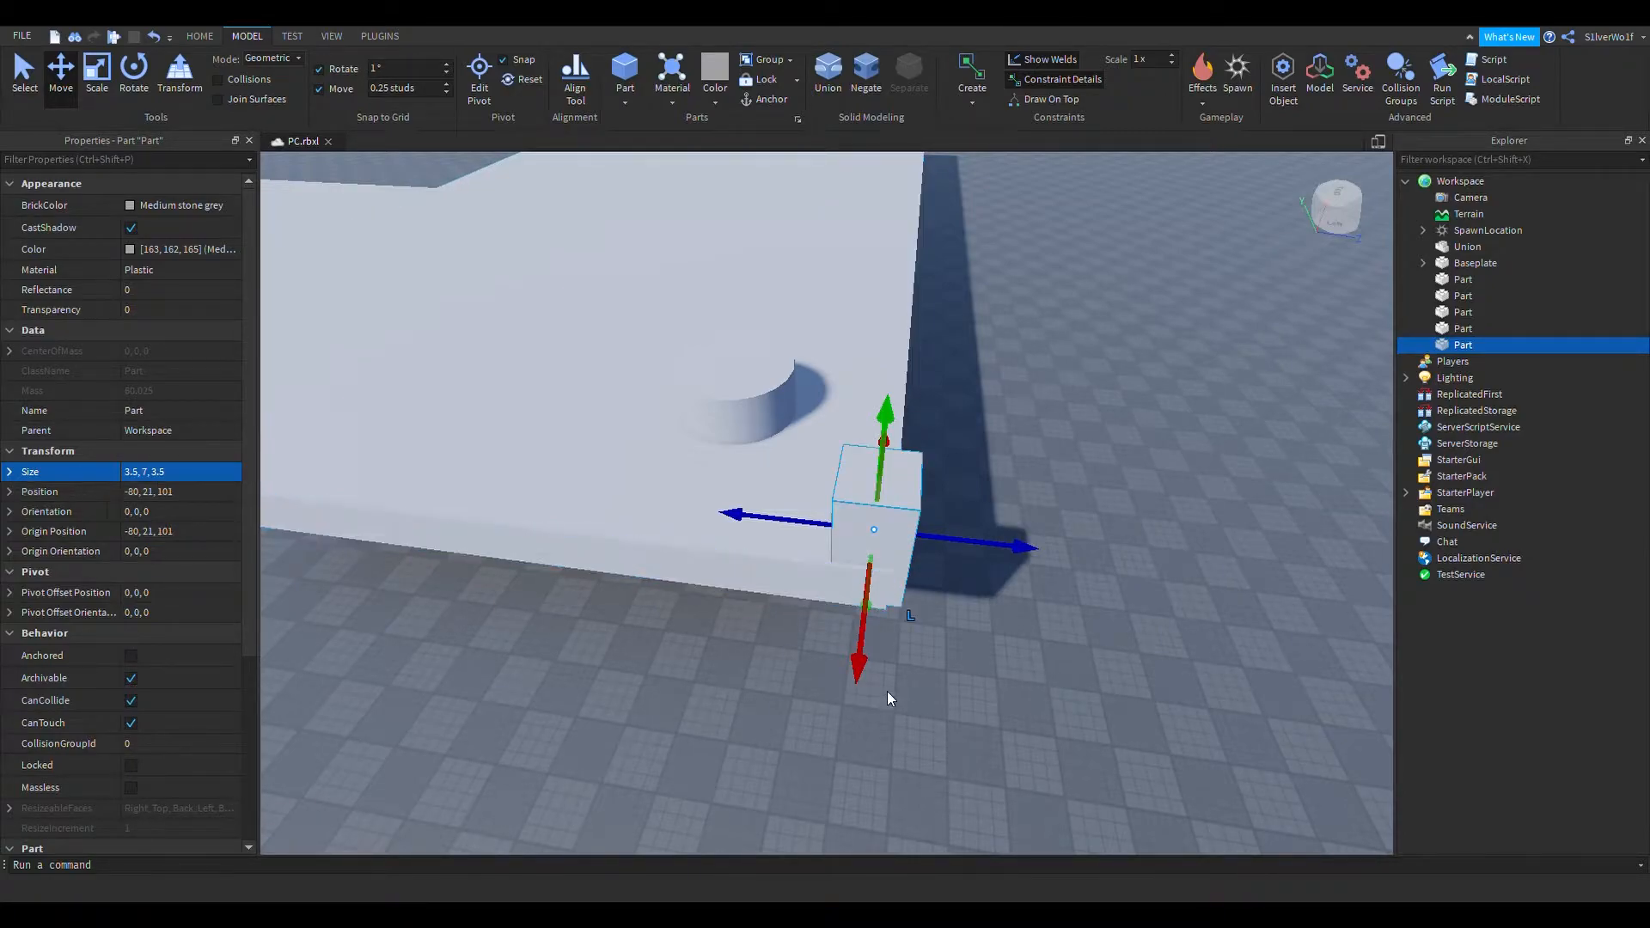
Move the new block along X and Z into the long slab's back corner, to about -80.25, 21, 100.25
{"action": "left_click", "coordinate": [1071, 668]}
{"action": "right_click_drag", "start_coordinate": [1070, 669], "coordinate": [747, 604]}
{"action": "left_click", "coordinate": [748, 604]}
{"action": "left_click_drag", "start_coordinate": [598, 668], "coordinate": [698, 664]}
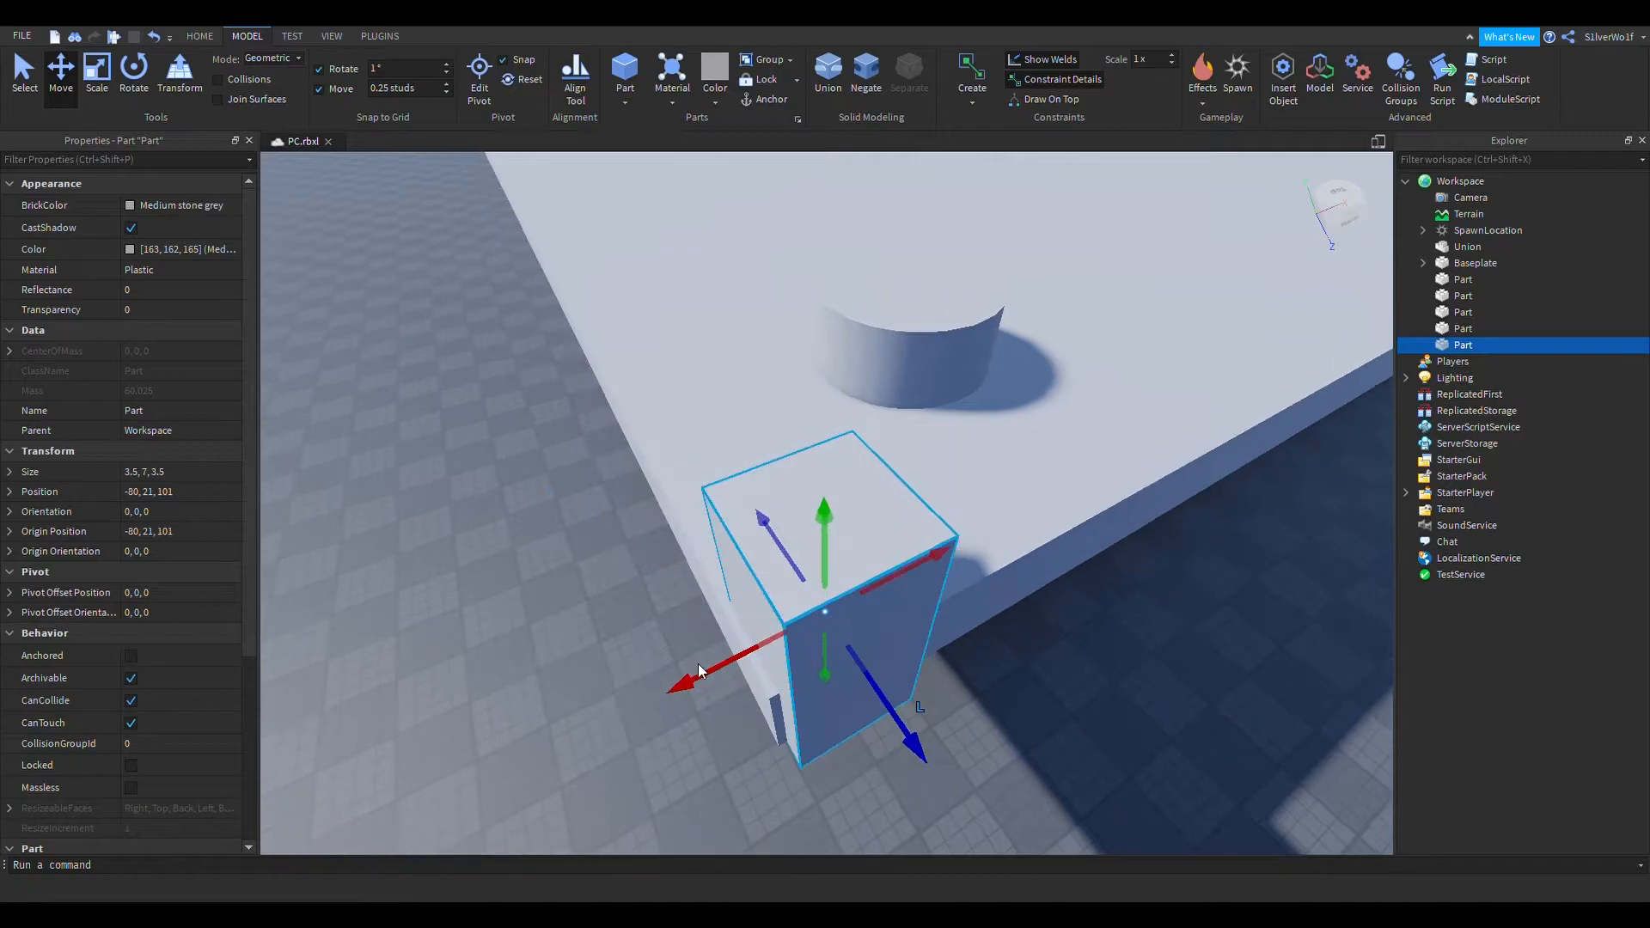
{"action": "left_click", "coordinate": [691, 667]}
{"action": "left_click", "coordinate": [759, 679]}
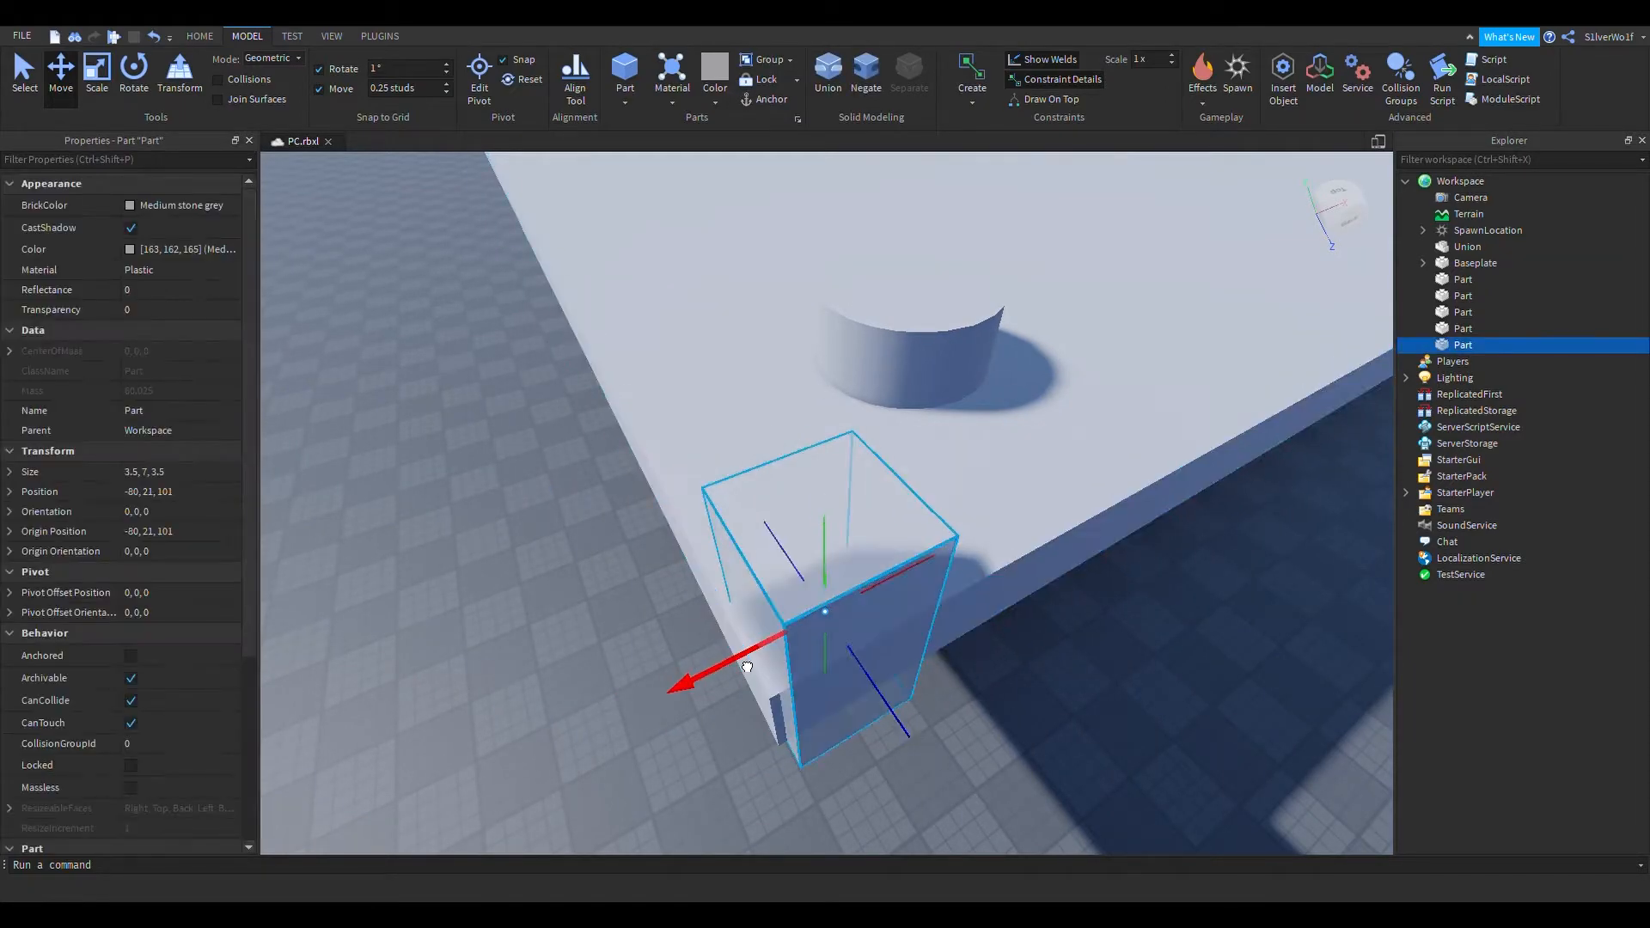
{"action": "left_click_drag", "start_coordinate": [741, 671], "coordinate": [728, 676]}
{"action": "right_click_drag", "start_coordinate": [903, 763], "coordinate": [1040, 756]}
{"action": "left_click_drag", "start_coordinate": [852, 583], "coordinate": [805, 568]}
{"action": "right_click_drag", "start_coordinate": [1034, 754], "coordinate": [1054, 763]}
{"action": "key", "text": "d"}
Scale the back corner block outward to a size of 3.75, 7, 3.75 so it overhangs the slab's edges
{"action": "key", "text": "ctrl+3"}
{"action": "left_click_drag", "start_coordinate": [785, 596], "coordinate": [787, 595]}
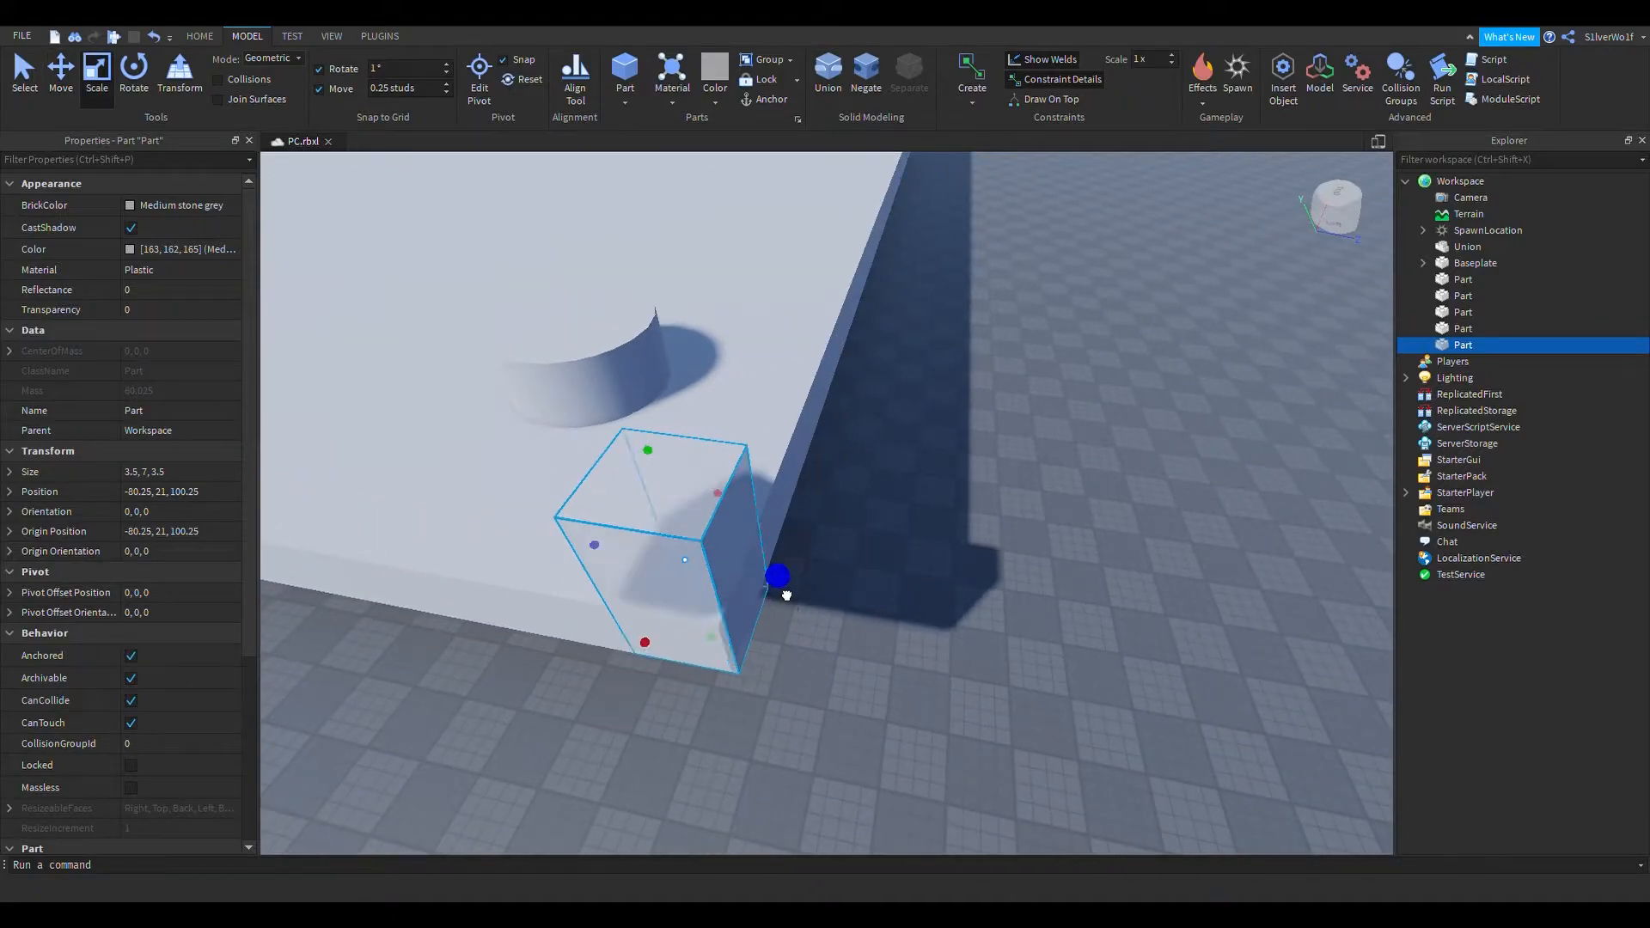
{"action": "left_click_drag", "start_coordinate": [650, 655], "coordinate": [647, 663]}
{"action": "key", "text": "d"}
{"action": "right_click_drag", "start_coordinate": [1031, 701], "coordinate": [875, 725]}
{"action": "key", "text": "d"}
{"action": "key", "text": "a"}
Lower the back corner block through the slab to a height of about 19.75
{"action": "key", "text": "ctrl+2"}
{"action": "left_click_drag", "start_coordinate": [668, 579], "coordinate": [673, 638]}
{"action": "right_click_drag", "start_coordinate": [1035, 679], "coordinate": [977, 672]}
{"action": "key", "text": "s"}
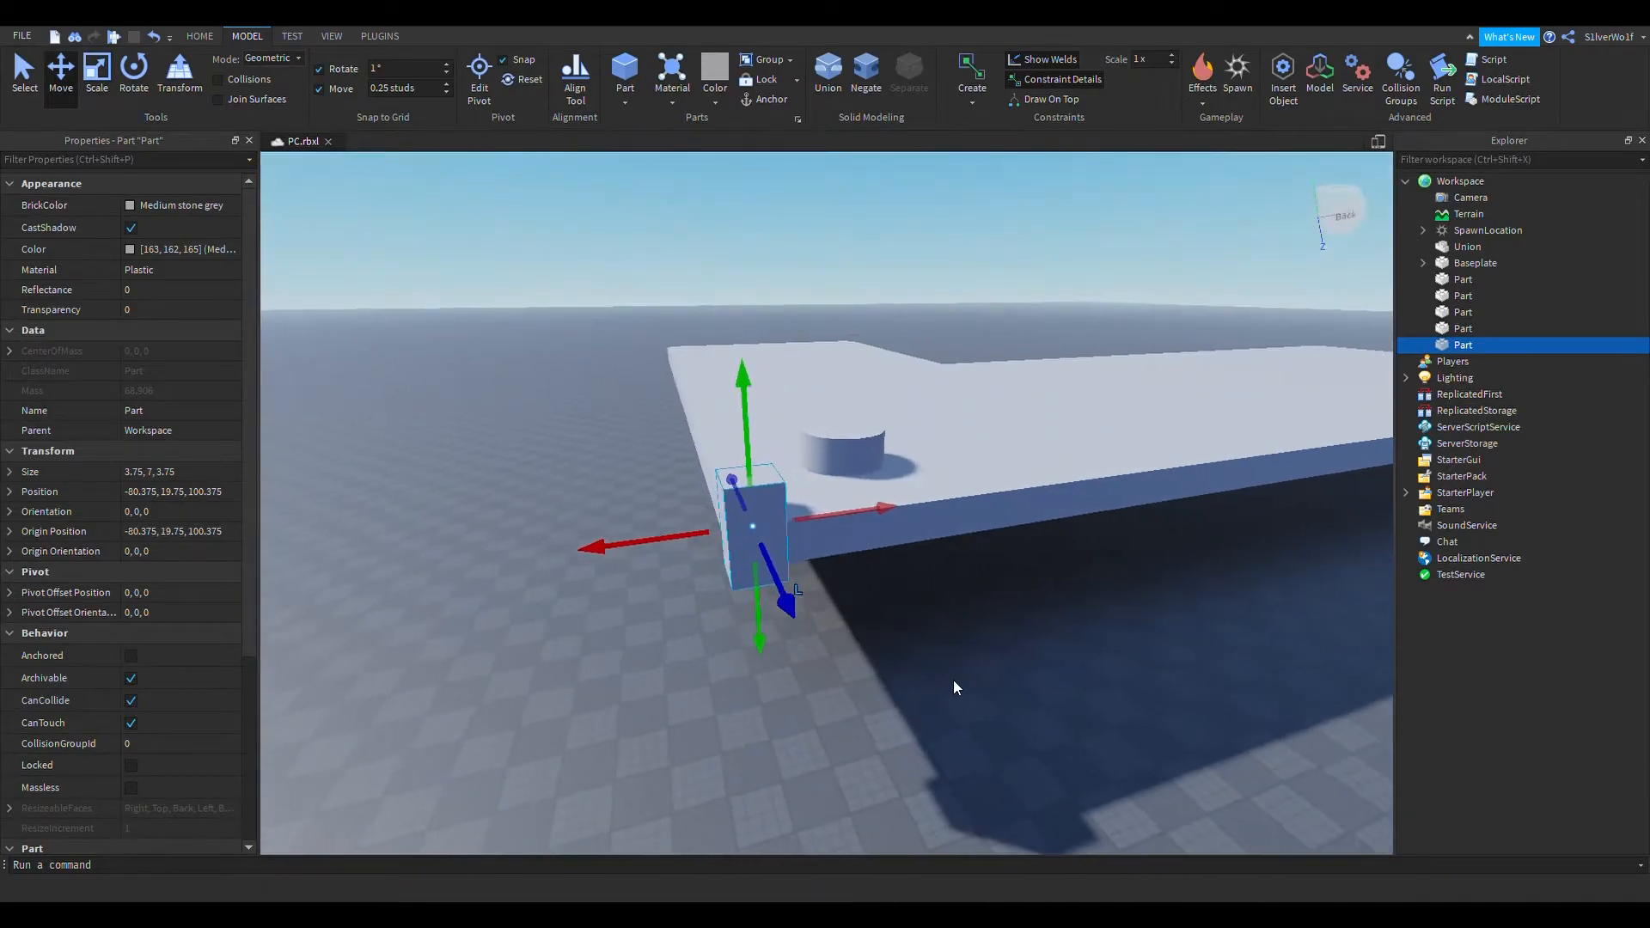
Try negating the back corner block and selecting the long slab
{"action": "left_click", "coordinate": [860, 69]}
{"action": "left_click", "coordinate": [1000, 498]}
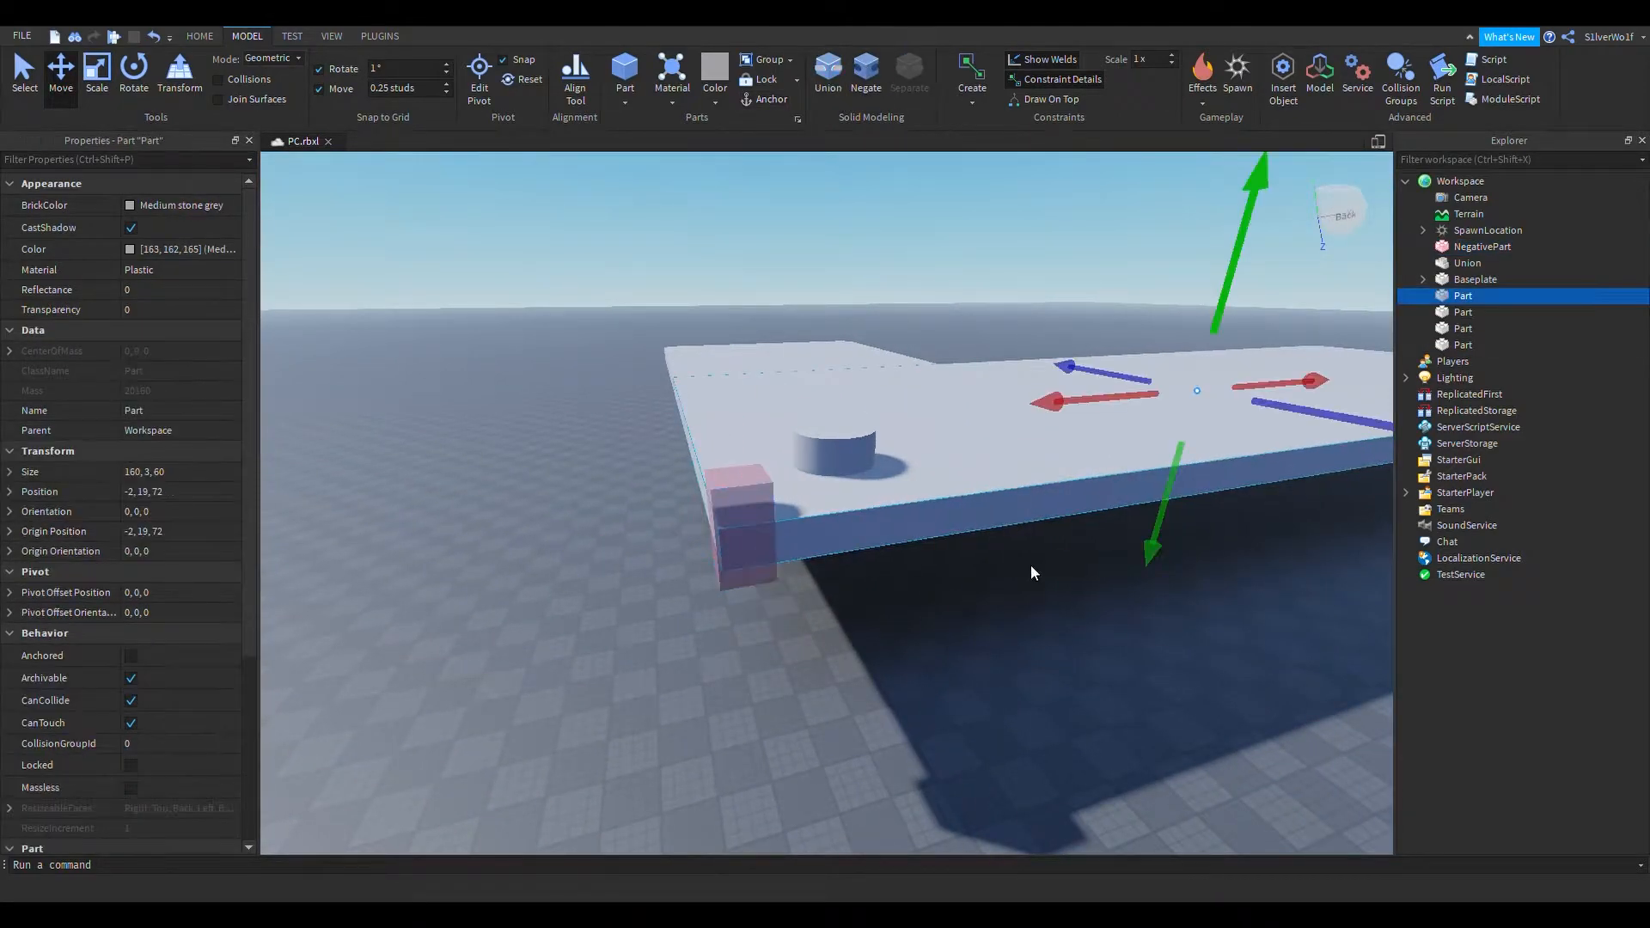
{"action": "right_click_drag", "start_coordinate": [1029, 566], "coordinate": [1000, 631]}
{"action": "key", "text": "d"}
{"action": "left_click", "coordinate": [999, 632]}
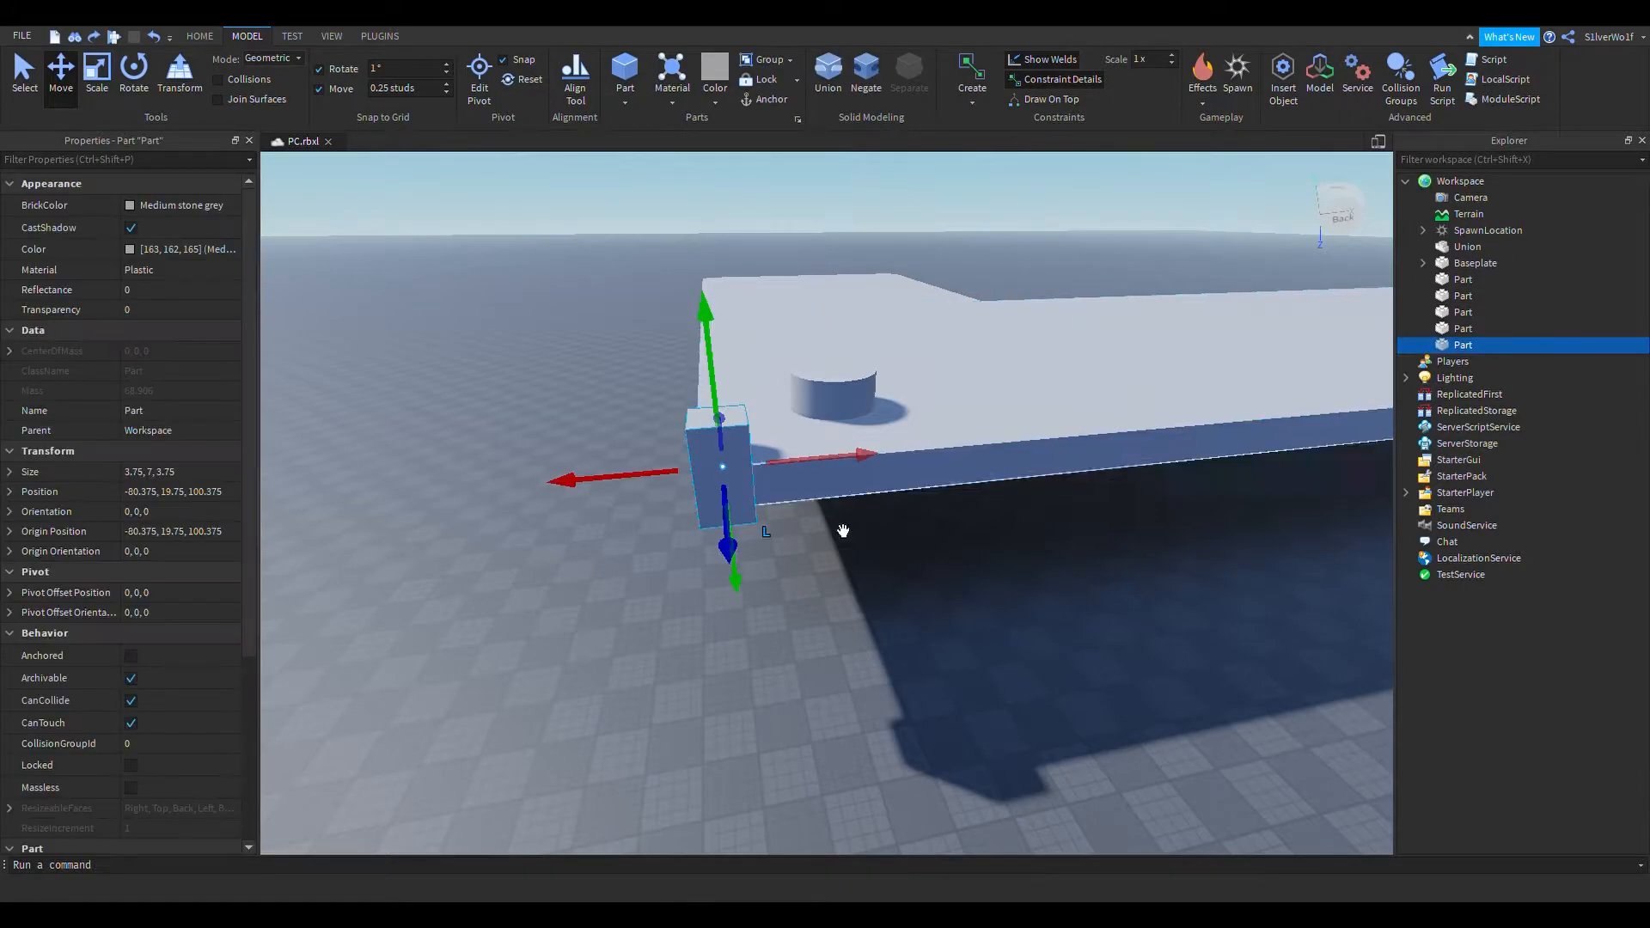
Paste a copy of the corner block and move it toward the opposite end of the long slab
{"action": "key", "text": "ctrl+v"}
{"action": "key", "text": "w"}
{"action": "key", "text": "d"}
{"action": "left_click_drag", "start_coordinate": [720, 378], "coordinate": [811, 643]}
{"action": "key", "text": "w"}
{"action": "left_click_drag", "start_coordinate": [868, 627], "coordinate": [877, 631]}
{"action": "key", "text": "f"}
Align the copied block with the long slab's opposite back corner, at X 76.375 and Z 100.375
{"action": "mouse_move", "coordinate": [877, 631]}
{"action": "right_mouse_down"}
{"action": "mouse_move", "coordinate": [907, 668]}
{"action": "mouse_move", "coordinate": [886, 660]}
{"action": "right_mouse_up"}
{"action": "key", "text": "d"}
{"action": "left_click", "coordinate": [535, 538]}
{"action": "left_click", "coordinate": [615, 563]}
{"action": "left_click_drag", "start_coordinate": [588, 582], "coordinate": [553, 560]}
{"action": "left_click", "coordinate": [930, 696]}
Move another block copy to the front corner at the same end of the long slab, at 76.375, 24, 43.625
{"action": "scroll", "coordinate": [943, 640], "scroll_direction": "down", "scroll_amount": 3}
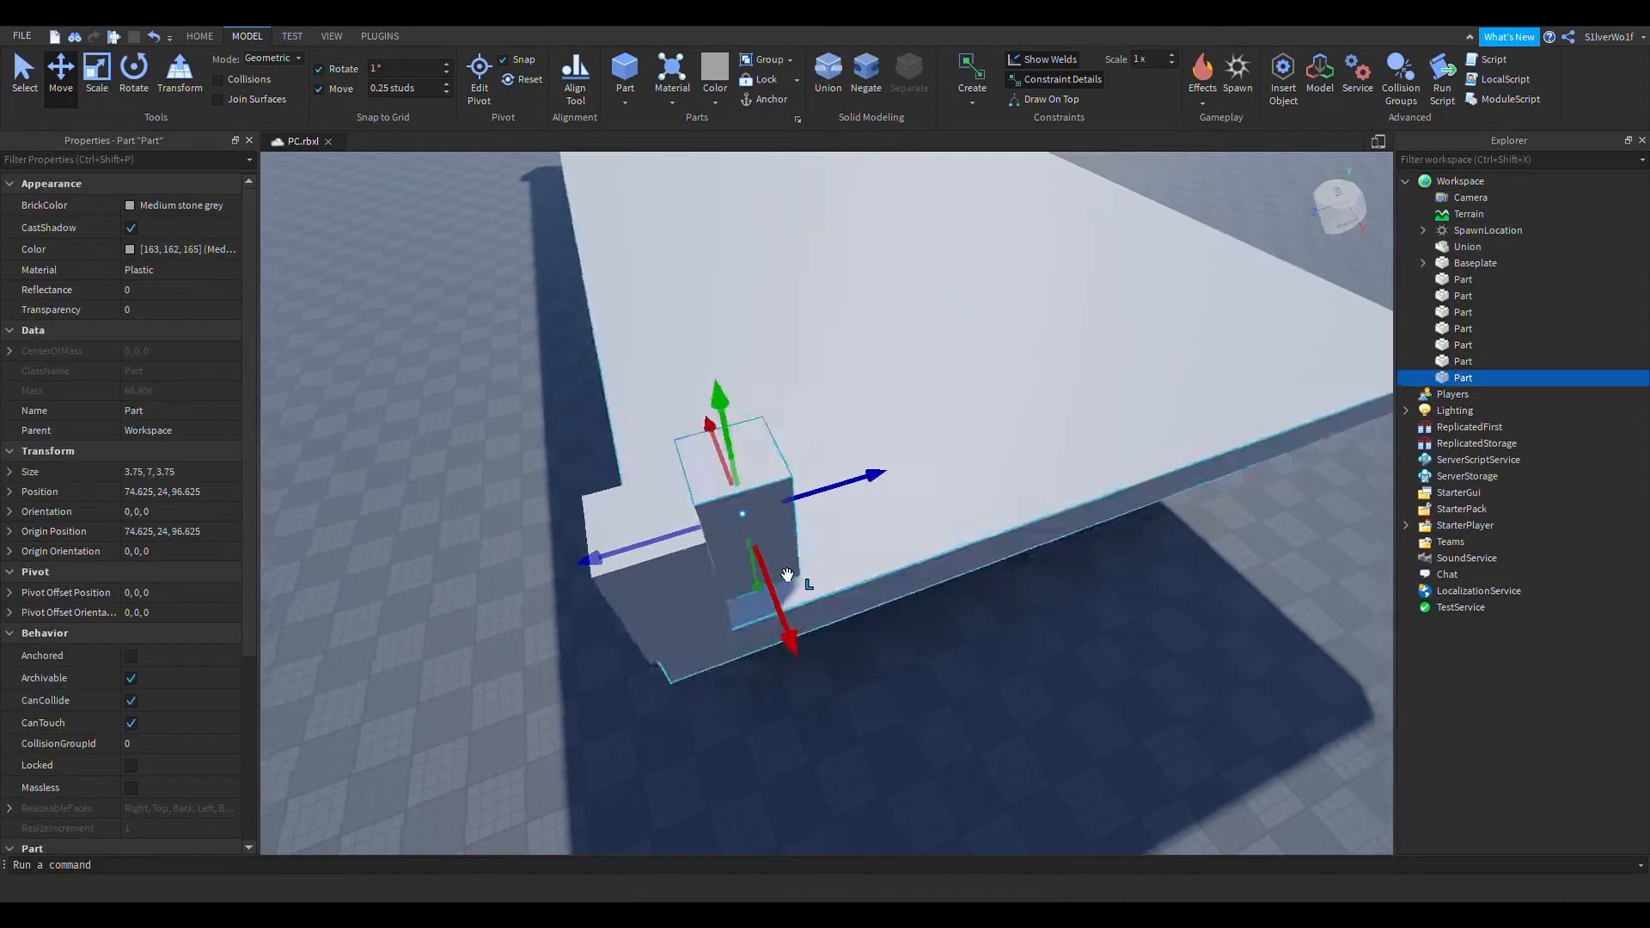
{"action": "key", "text": "d"}
{"action": "left_click_drag", "start_coordinate": [788, 574], "coordinate": [1043, 376]}
{"action": "right_click_drag", "start_coordinate": [913, 501], "coordinate": [1043, 376]}
{"action": "left_click_drag", "start_coordinate": [1043, 376], "coordinate": [770, 609]}
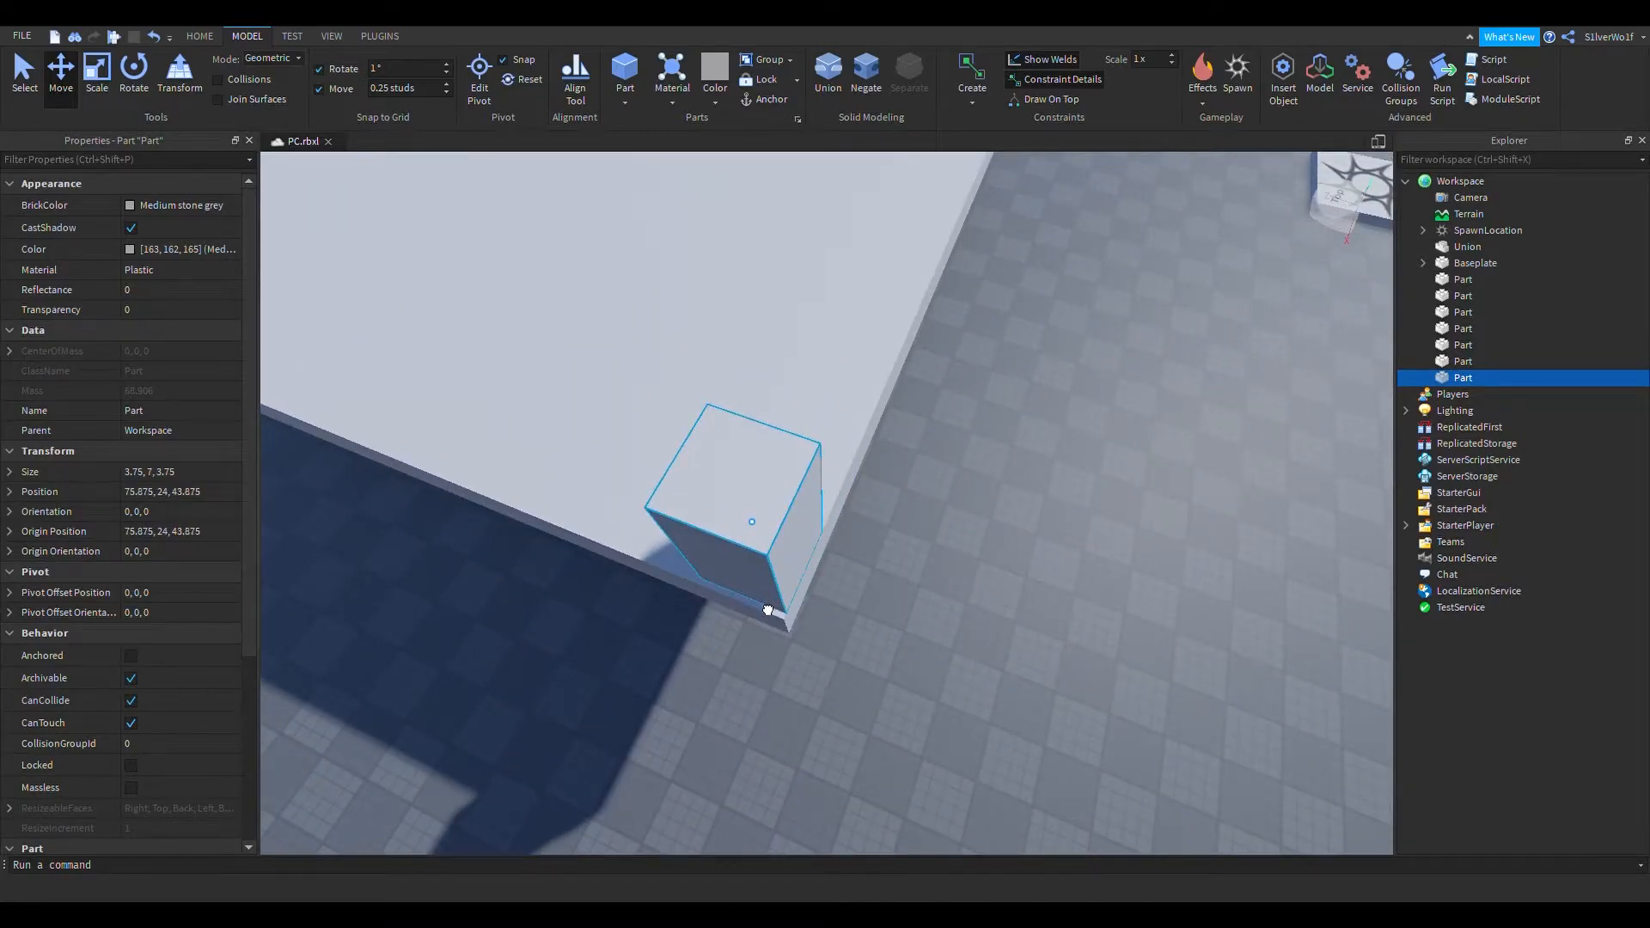
{"action": "left_click_drag", "start_coordinate": [846, 572], "coordinate": [845, 572]}
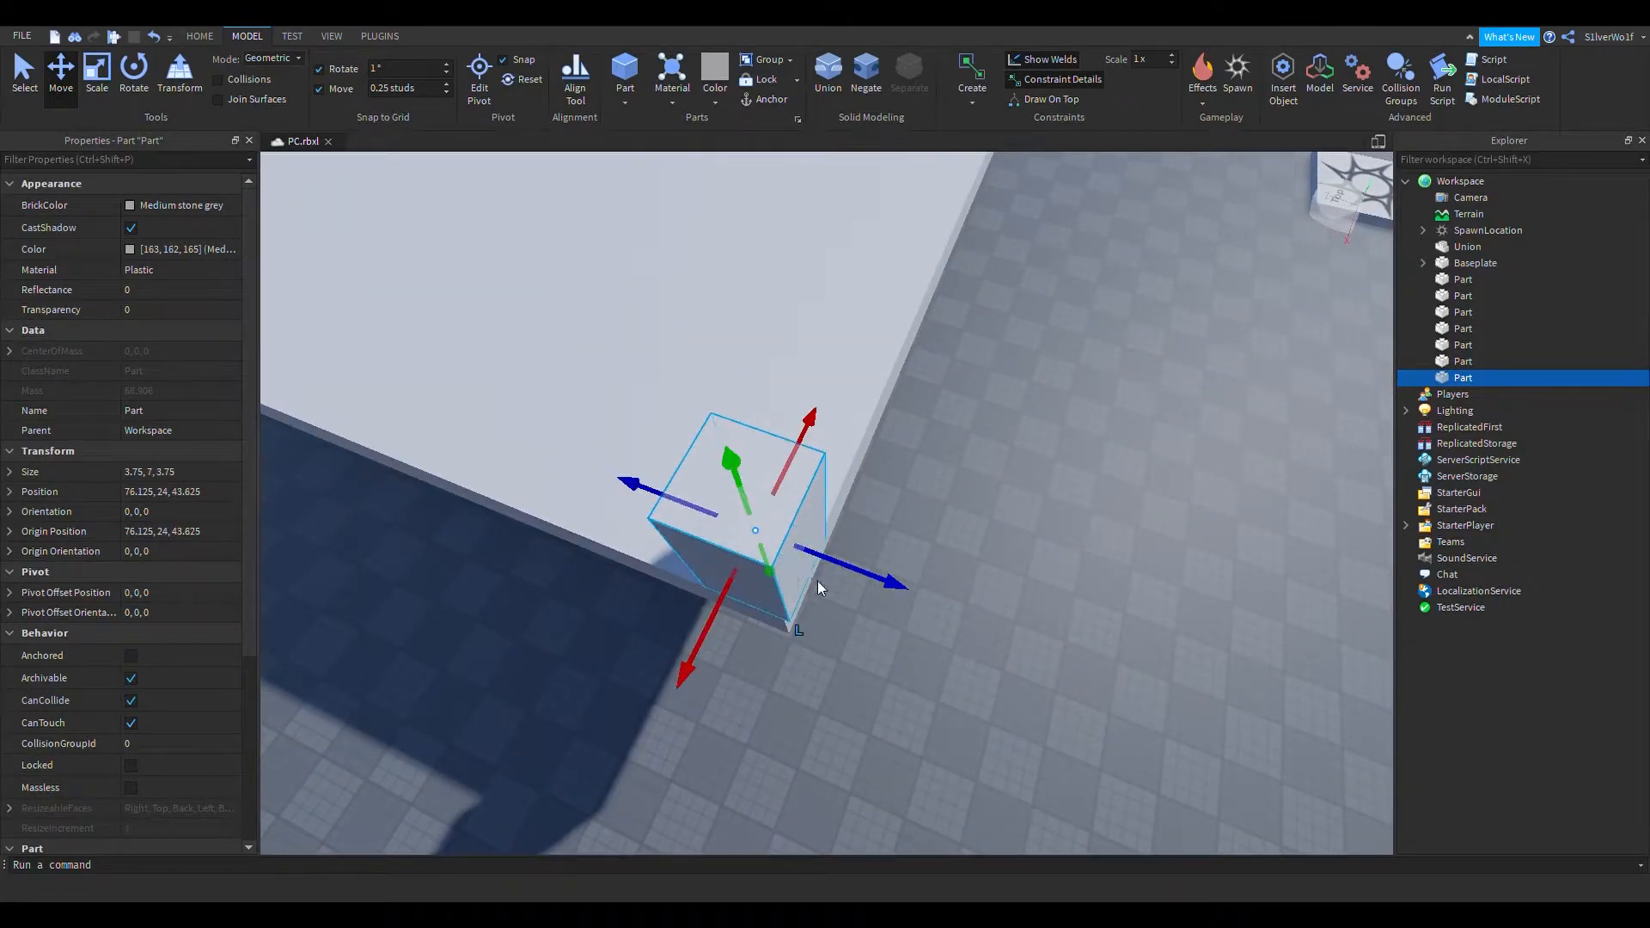
{"action": "left_click_drag", "start_coordinate": [741, 631], "coordinate": [724, 622]}
{"action": "key", "text": "a"}
Lower the block at the opposite back corner through the slab to a height of 19.25
{"action": "right_click_drag", "start_coordinate": [913, 725], "coordinate": [810, 504]}
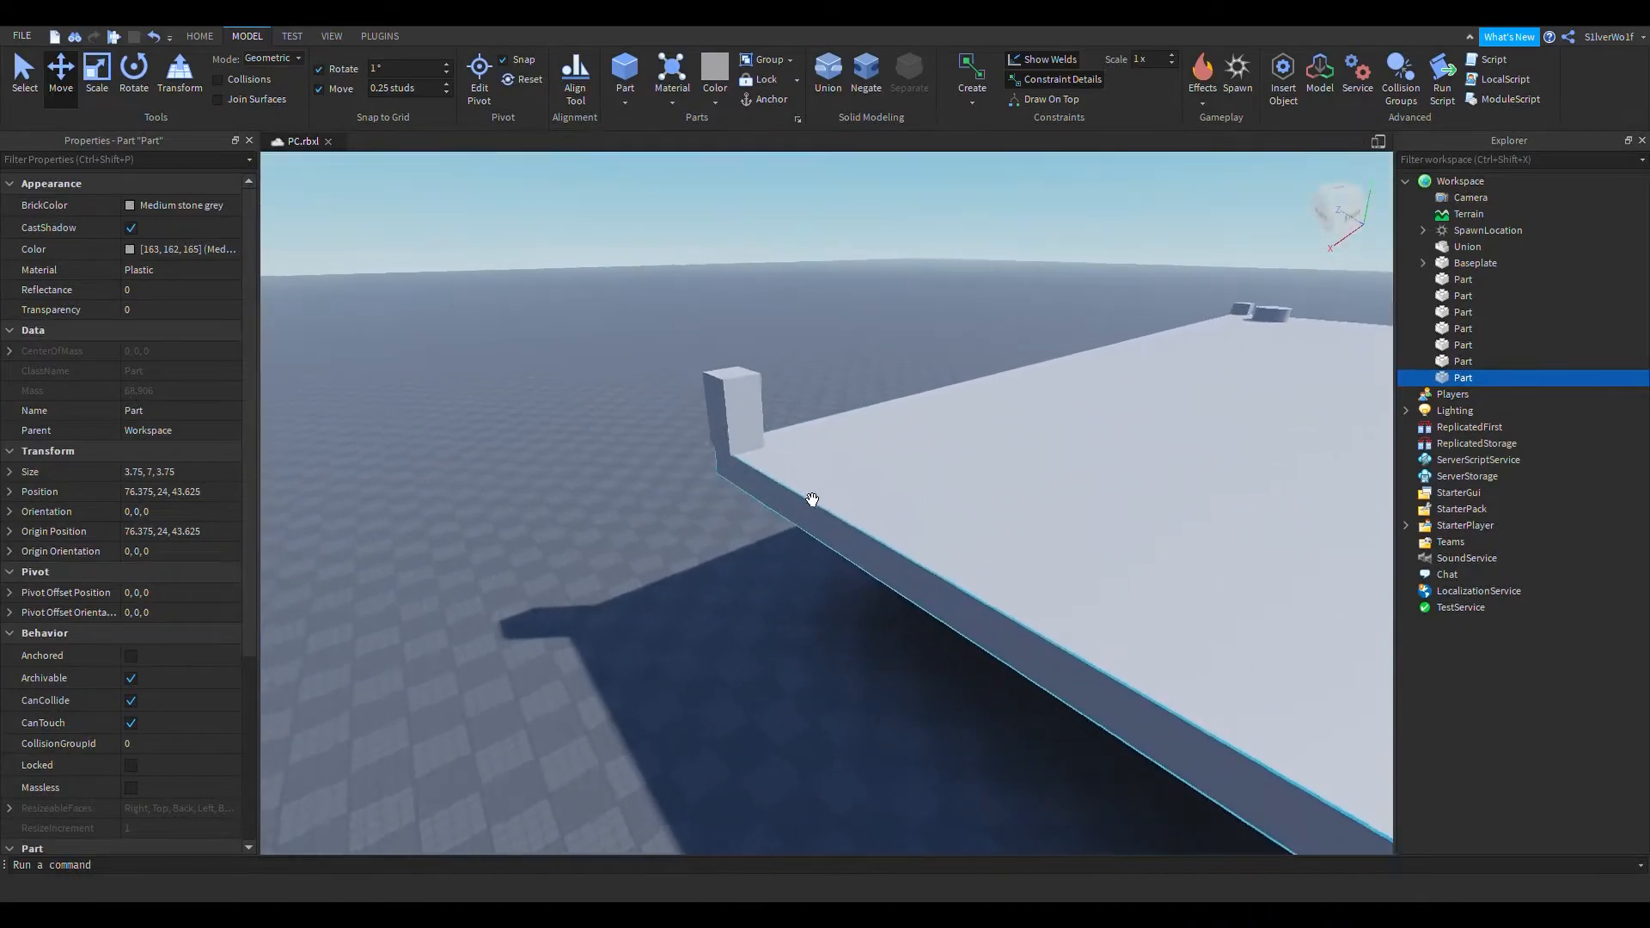
{"action": "left_click", "coordinate": [797, 426]}
{"action": "left_click_drag", "start_coordinate": [813, 523], "coordinate": [787, 549]}
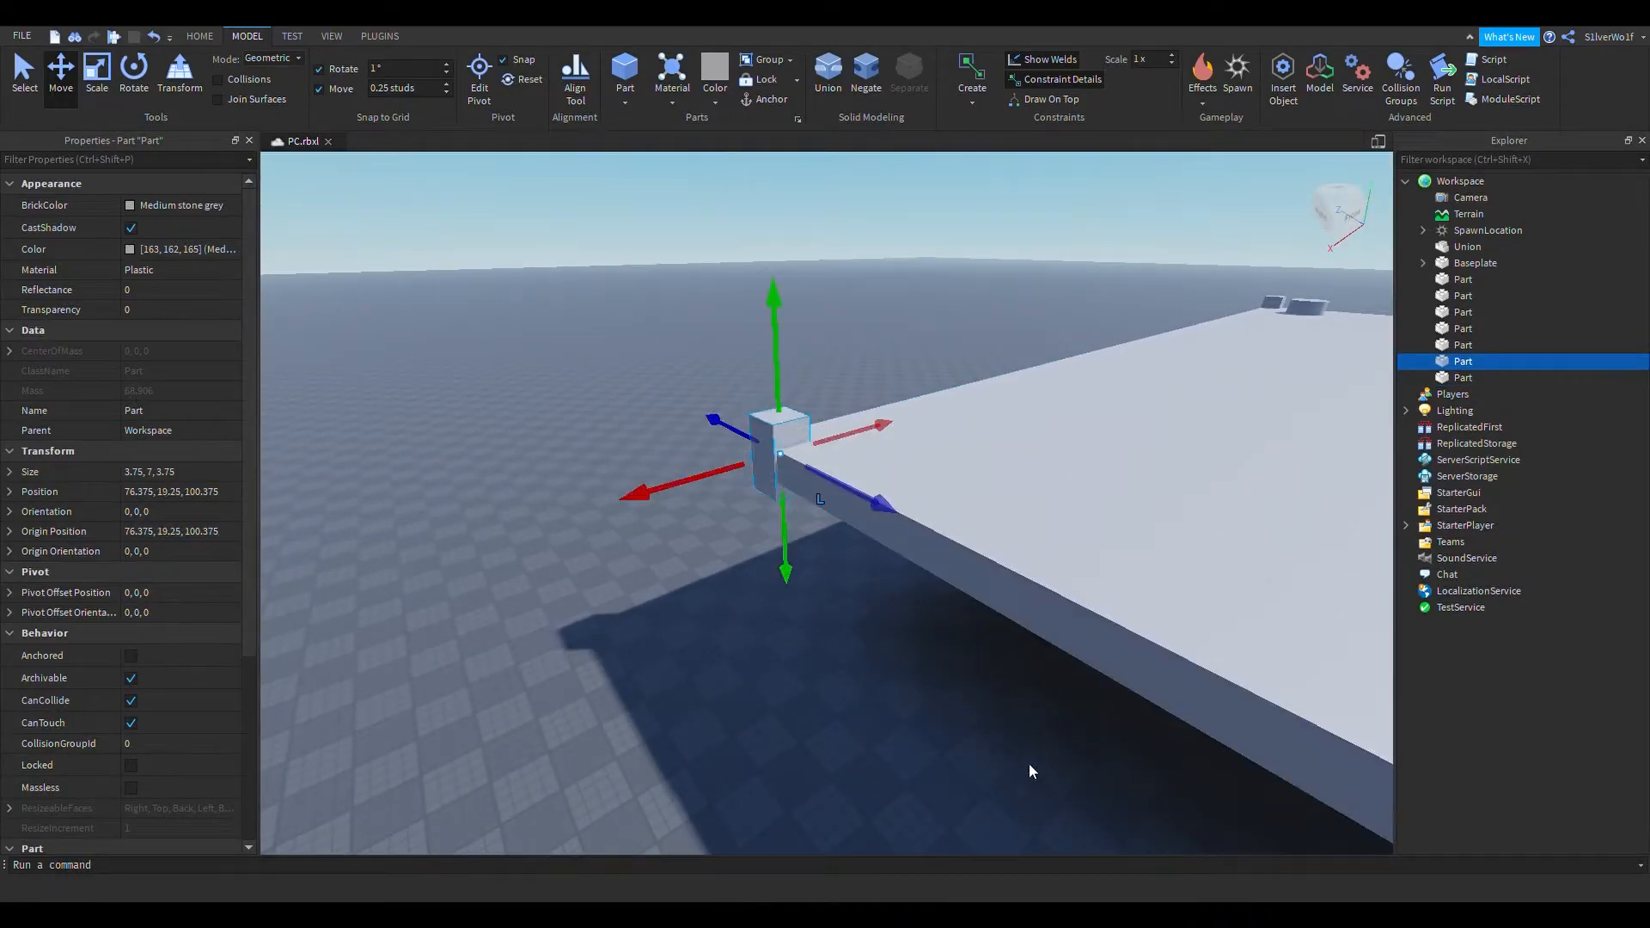
{"action": "left_click", "coordinate": [1003, 747]}
Lower the block at the long slab's front corner so it passes through the slab
{"action": "key", "text": "d"}
{"action": "right_click_drag", "start_coordinate": [1238, 810], "coordinate": [911, 621]}
{"action": "left_click", "coordinate": [663, 482]}
{"action": "left_click_drag", "start_coordinate": [693, 578], "coordinate": [712, 623]}
{"action": "left_click", "coordinate": [1074, 602]}
{"action": "key", "text": "d"}
{"action": "right_click_drag", "start_coordinate": [1105, 597], "coordinate": [987, 578]}
{"action": "key", "text": "d"}
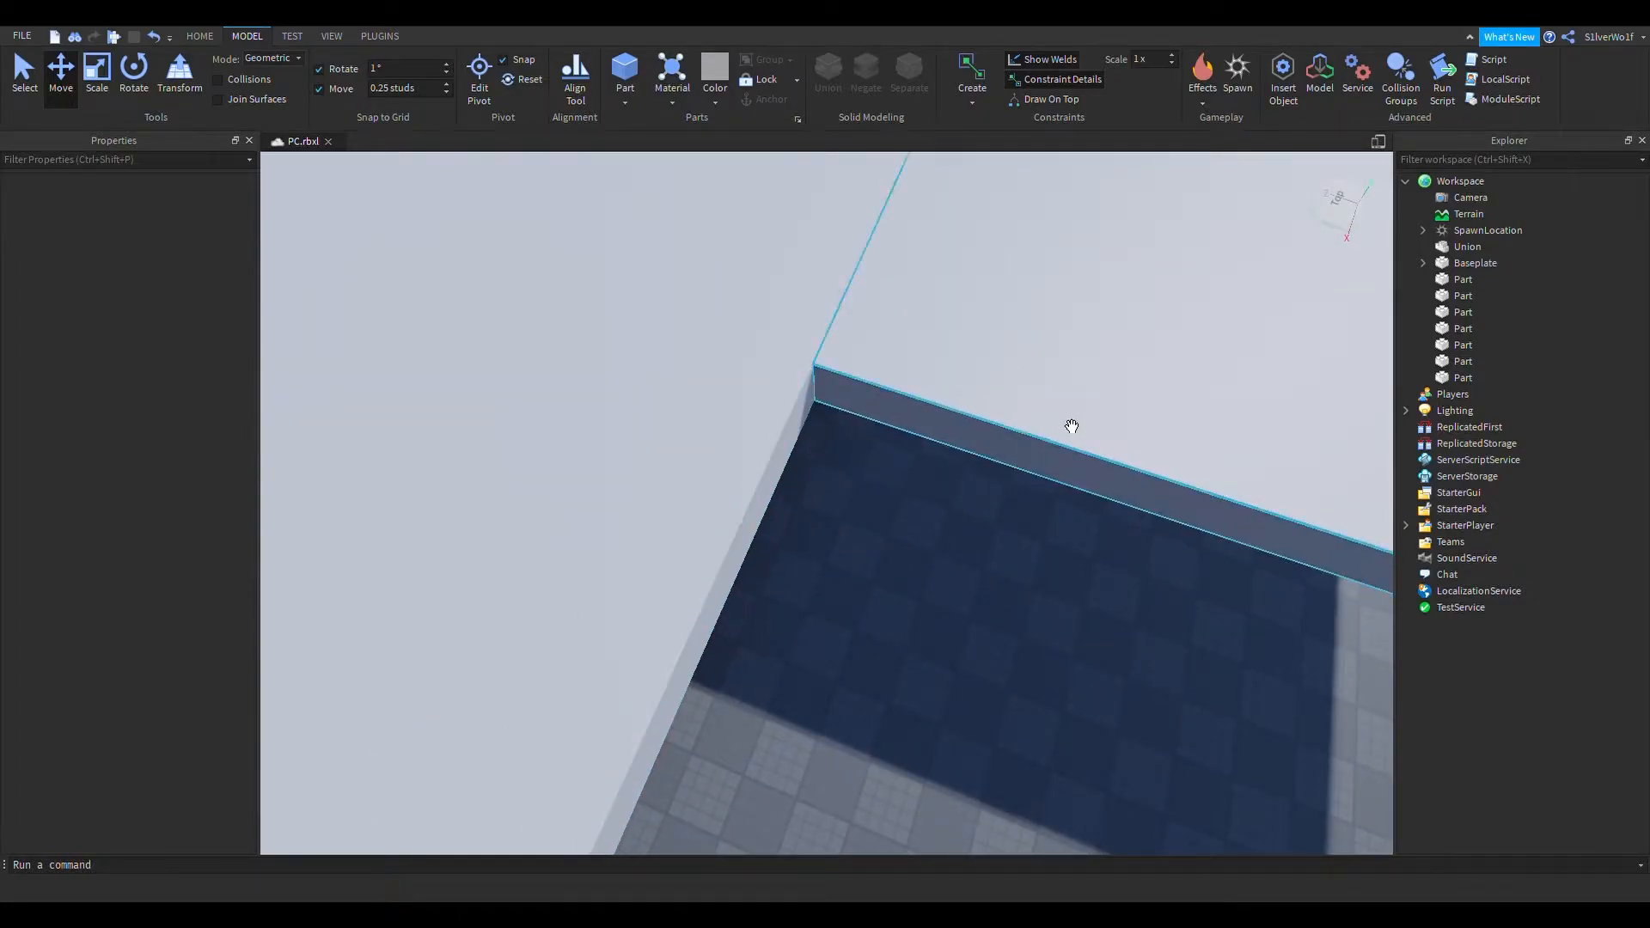
{"action": "right_click_drag", "start_coordinate": [834, 442], "coordinate": [790, 454]}
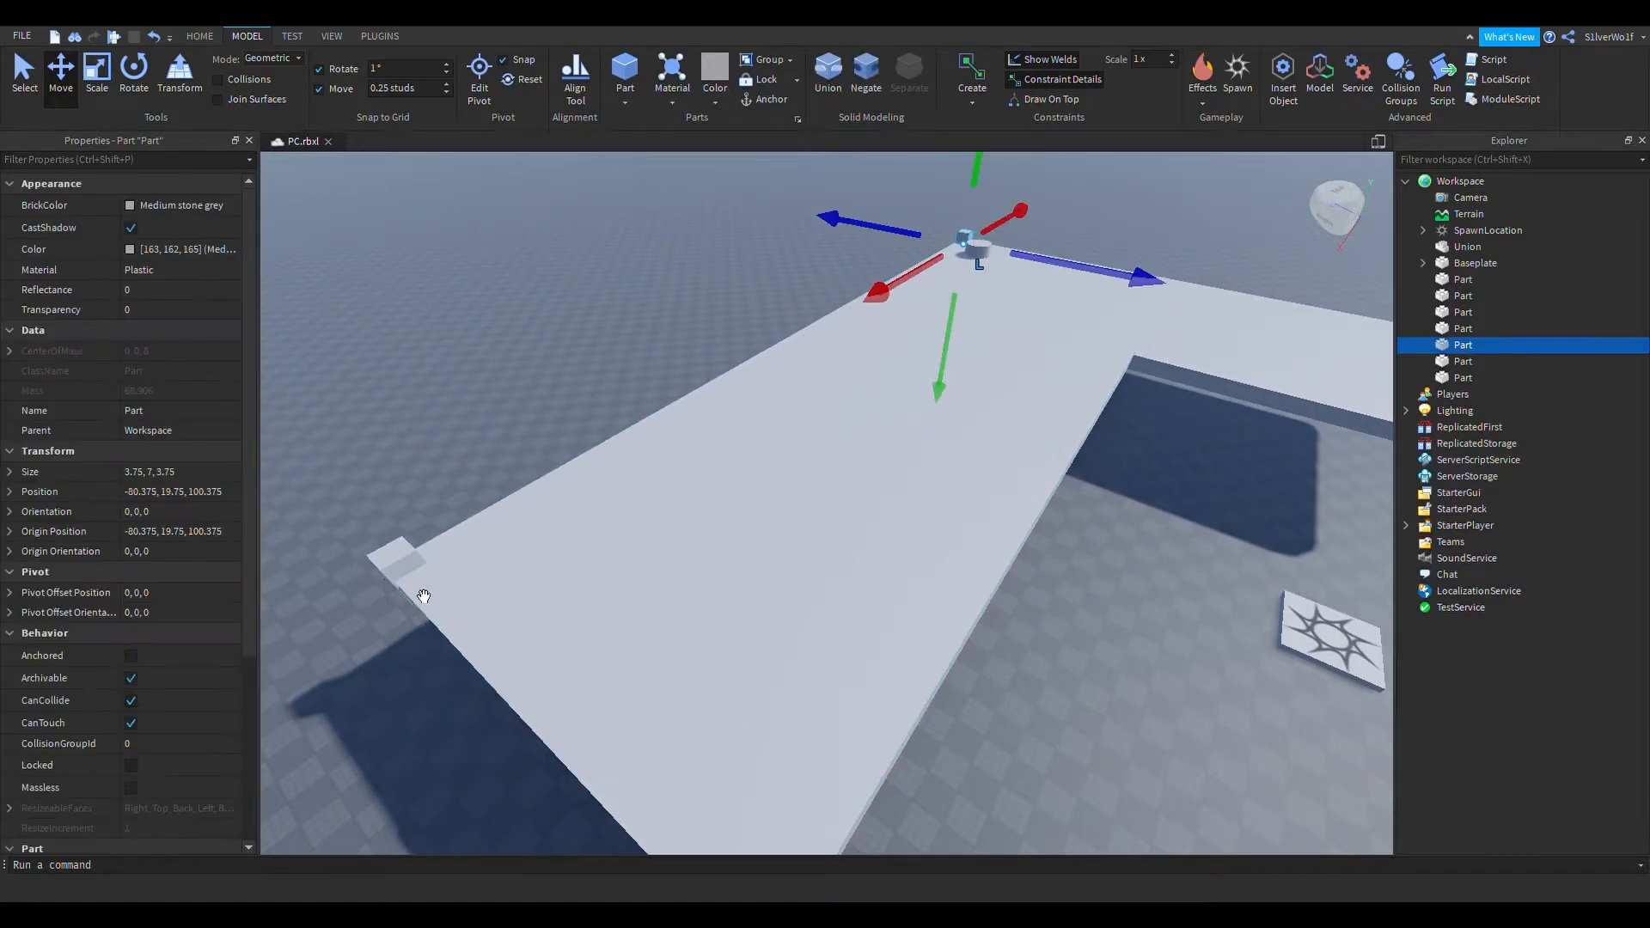
Negate the three blocks at the long slab's corners and union them with the slab to cut the corner notches
{"action": "left_click", "coordinate": [405, 571], "text": "ctrl"}
{"action": "right_click_drag", "start_coordinate": [686, 496], "coordinate": [686, 497]}
{"action": "key", "text": "ctrl+1"}
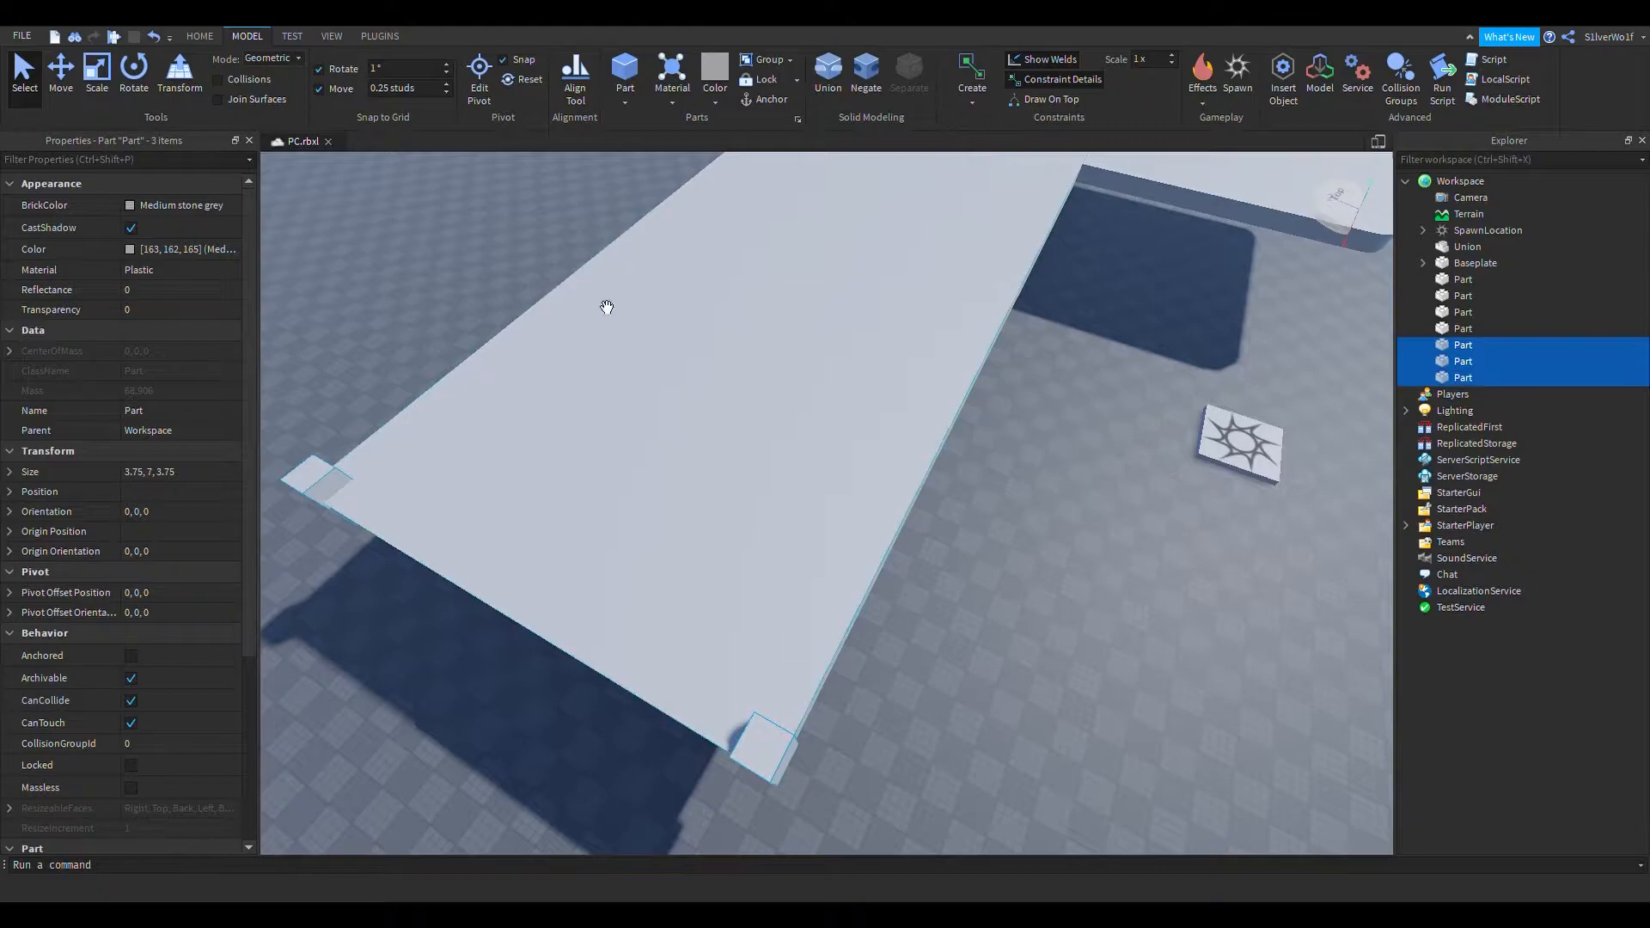
{"action": "left_click", "coordinate": [859, 80]}
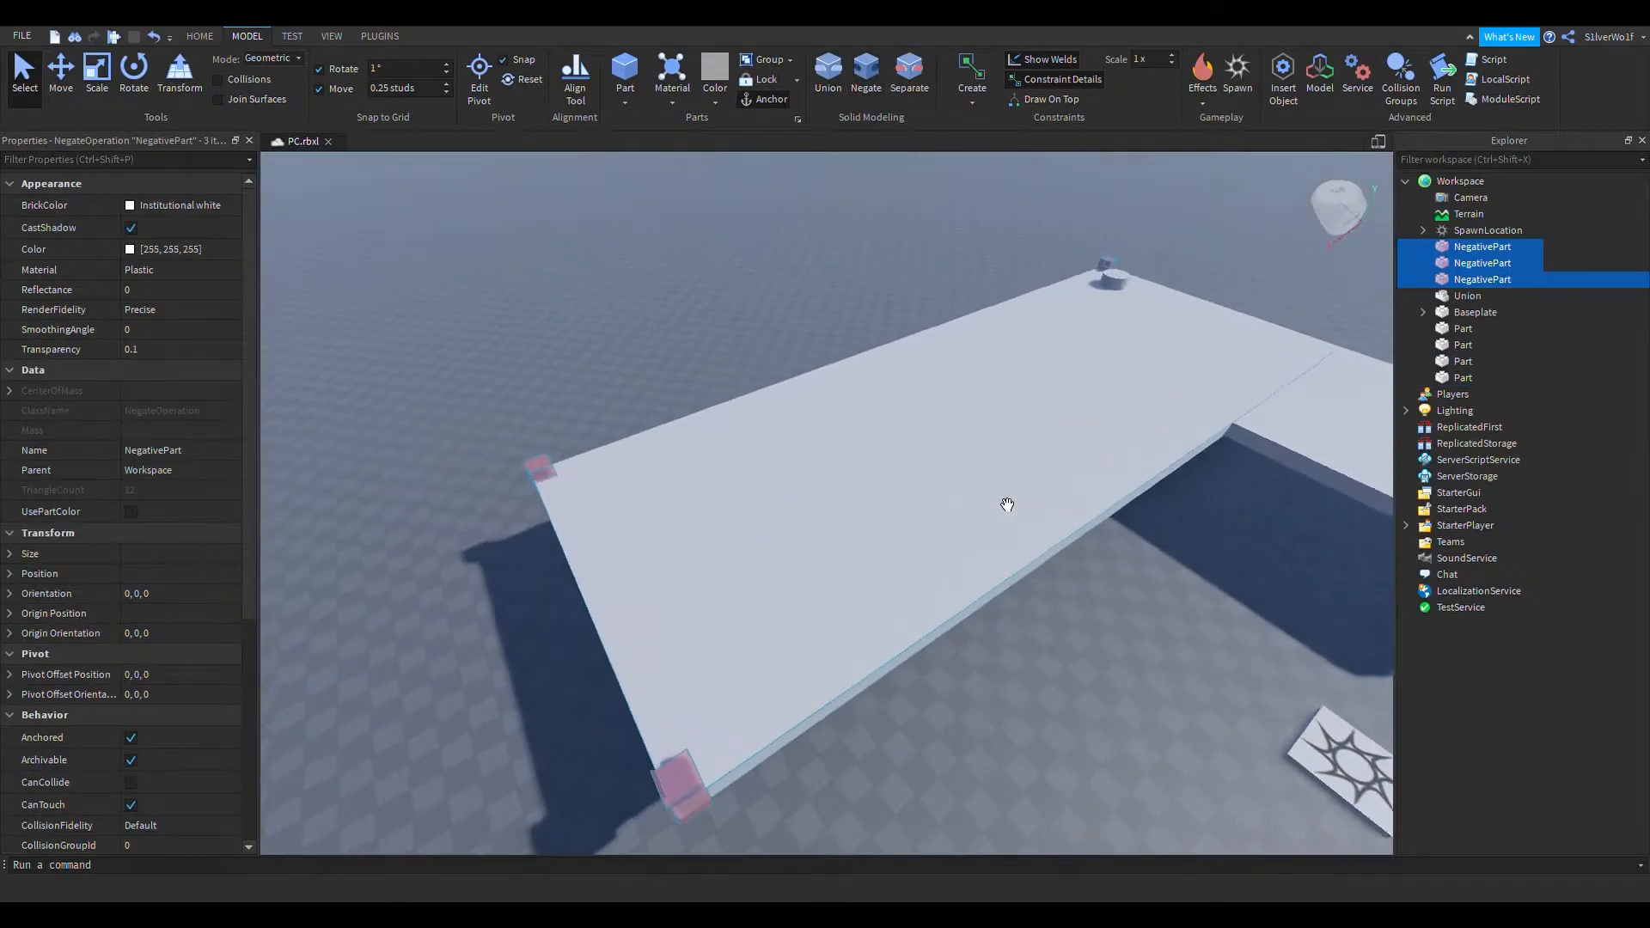
{"action": "left_click", "coordinate": [840, 513], "text": "ctrl"}
{"action": "right_click_drag", "start_coordinate": [1029, 549], "coordinate": [1088, 510]}
{"action": "left_click", "coordinate": [1088, 507]}
Move the spare cylinder into the notch at the long slab's first back corner, level with the slab
{"action": "right_click_drag", "start_coordinate": [661, 443], "coordinate": [661, 444]}
{"action": "left_click_drag", "start_coordinate": [866, 513], "coordinate": [663, 726]}
{"action": "right_click_drag", "start_coordinate": [694, 764], "coordinate": [692, 765]}
{"action": "key", "text": "ctrl+2"}
{"action": "right_click_drag", "start_coordinate": [911, 754], "coordinate": [911, 754]}
{"action": "left_click_drag", "start_coordinate": [1000, 550], "coordinate": [1006, 624]}
{"action": "right_click_drag", "start_coordinate": [1076, 714], "coordinate": [1047, 655]}
Duplicate the cylinder and fit the copy into the opposite back corner's notch at 74.5, 19, 98.5
{"action": "key", "text": "ctrl+d"}
{"action": "left_click_drag", "start_coordinate": [622, 489], "coordinate": [877, 491]}
{"action": "right_click_drag", "start_coordinate": [1062, 617], "coordinate": [1062, 617]}
{"action": "left_click_drag", "start_coordinate": [798, 588], "coordinate": [789, 654]}
Duplicate the cylinder again and fit the copy into the notch at the long slab's front corner, level with the slab
{"action": "key", "text": "ctrl+d"}
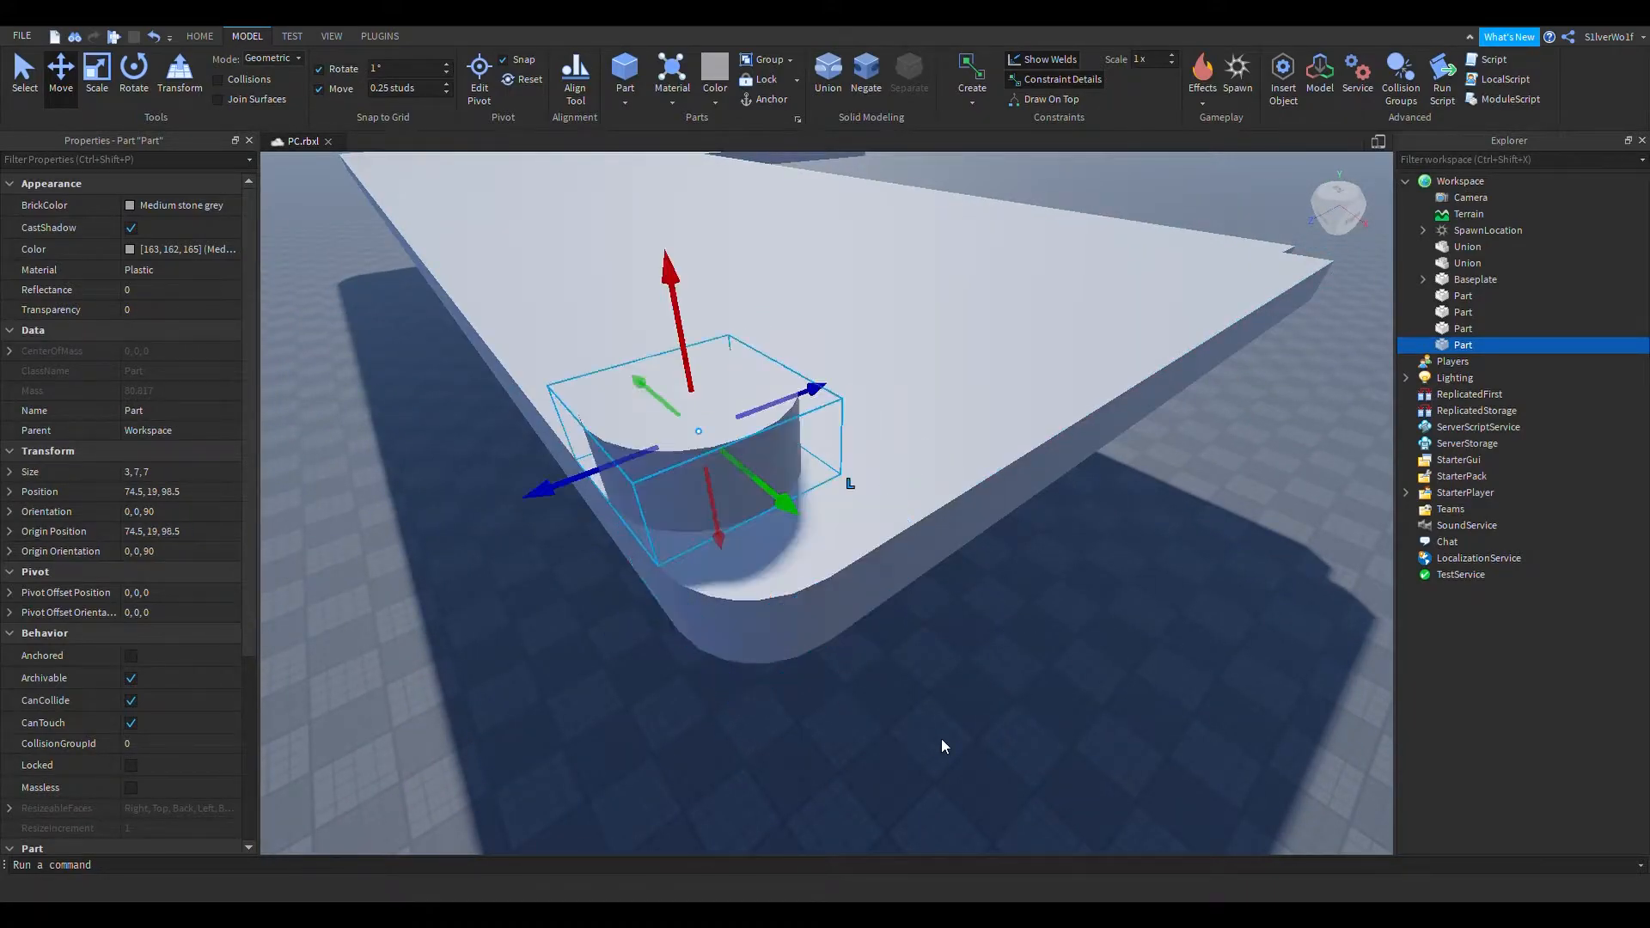
{"action": "left_click_drag", "start_coordinate": [844, 398], "coordinate": [848, 380]}
{"action": "right_click_drag", "start_coordinate": [847, 380], "coordinate": [848, 380]}
{"action": "left_click_drag", "start_coordinate": [847, 380], "coordinate": [849, 371]}
{"action": "right_click_drag", "start_coordinate": [848, 380], "coordinate": [849, 371]}
{"action": "left_click_drag", "start_coordinate": [849, 370], "coordinate": [848, 366]}
{"action": "right_click_drag", "start_coordinate": [849, 370], "coordinate": [847, 366]}
{"action": "key", "text": "d"}
{"action": "mouse_move", "coordinate": [847, 367]}
{"action": "left_mouse_down"}
{"action": "mouse_move", "coordinate": [814, 365]}
{"action": "mouse_move", "coordinate": [853, 368]}
{"action": "left_mouse_up"}
{"action": "right_click_drag", "start_coordinate": [1007, 447], "coordinate": [980, 484]}
{"action": "key", "text": "d"}
{"action": "left_click_drag", "start_coordinate": [923, 536], "coordinate": [795, 535]}
{"action": "right_click_drag", "start_coordinate": [736, 656], "coordinate": [737, 654]}
{"action": "key", "text": "a"}
{"action": "left_click_drag", "start_coordinate": [829, 557], "coordinate": [830, 666]}
{"action": "left_click", "coordinate": [1083, 683]}
{"action": "key", "text": "d"}
{"action": "right_click_drag", "start_coordinate": [1183, 650], "coordinate": [1162, 627]}
{"action": "key", "text": "s"}
{"action": "key", "text": "w"}
{"action": "right_click_drag", "start_coordinate": [1028, 418], "coordinate": [947, 444]}
{"action": "key", "text": "a"}
{"action": "key", "text": "d"}
{"action": "right_click_drag", "start_coordinate": [906, 533], "coordinate": [906, 532]}
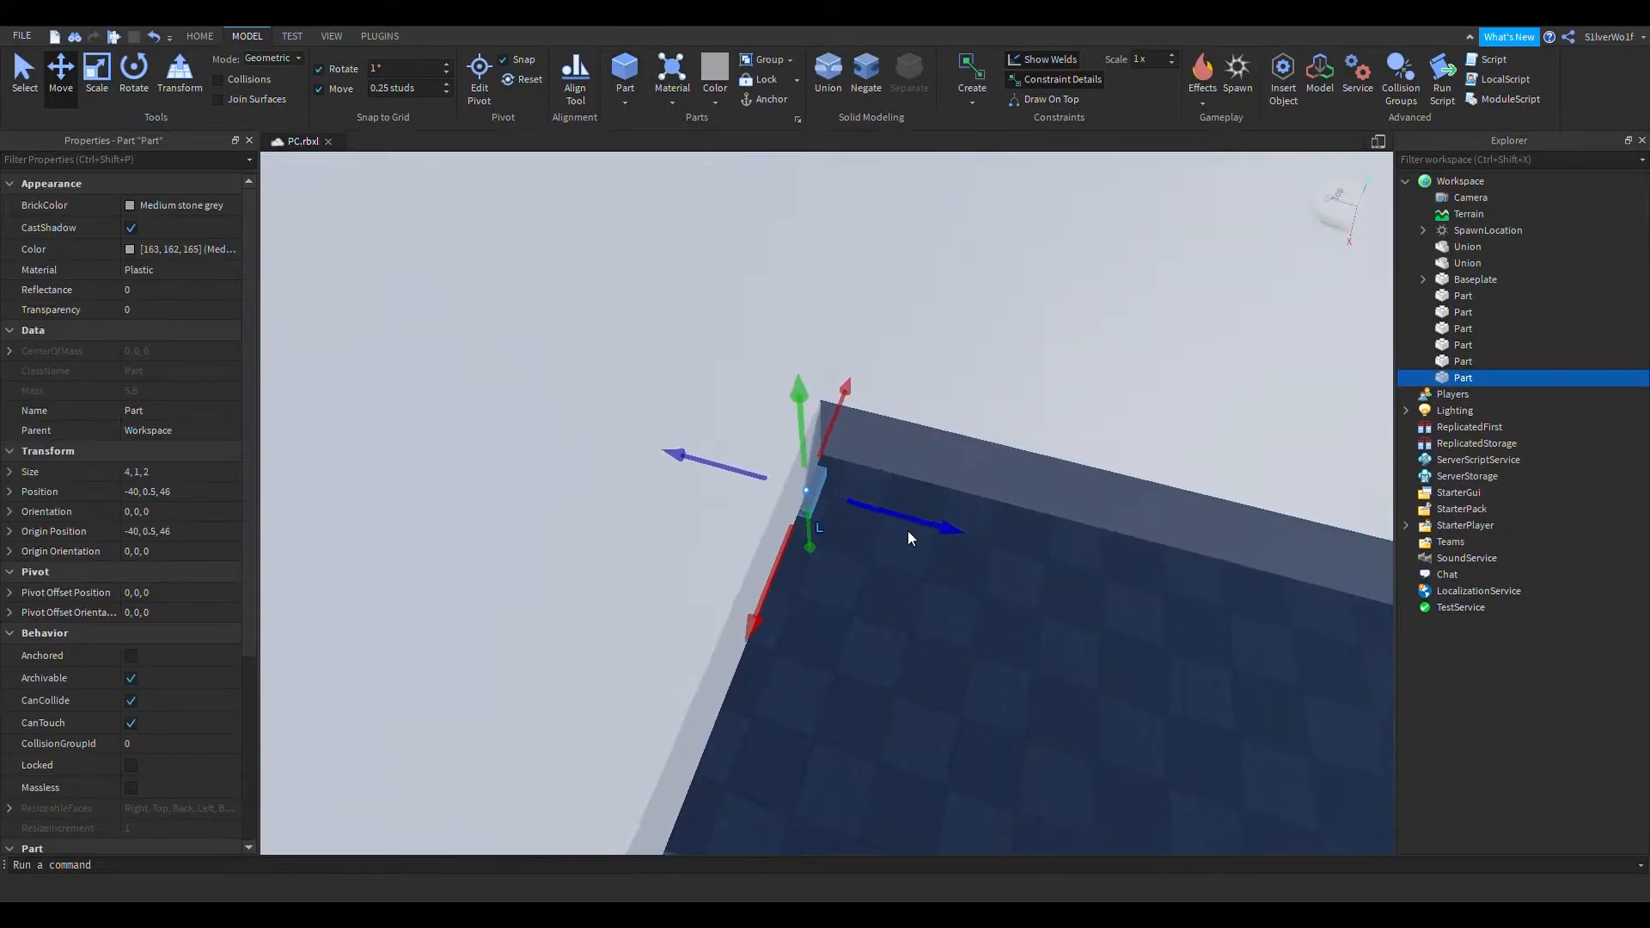
{"action": "key", "text": "ctrl+z"}
Insert a new cylinder and raise it above the slabs near the desk's inner corner, at -23.75, 32.76, 34.5
{"action": "left_click", "coordinate": [646, 176]}
{"action": "scroll", "coordinate": [807, 528], "scroll_direction": "down", "scroll_amount": 2}
{"action": "right_click_drag", "start_coordinate": [799, 525], "coordinate": [808, 528]}
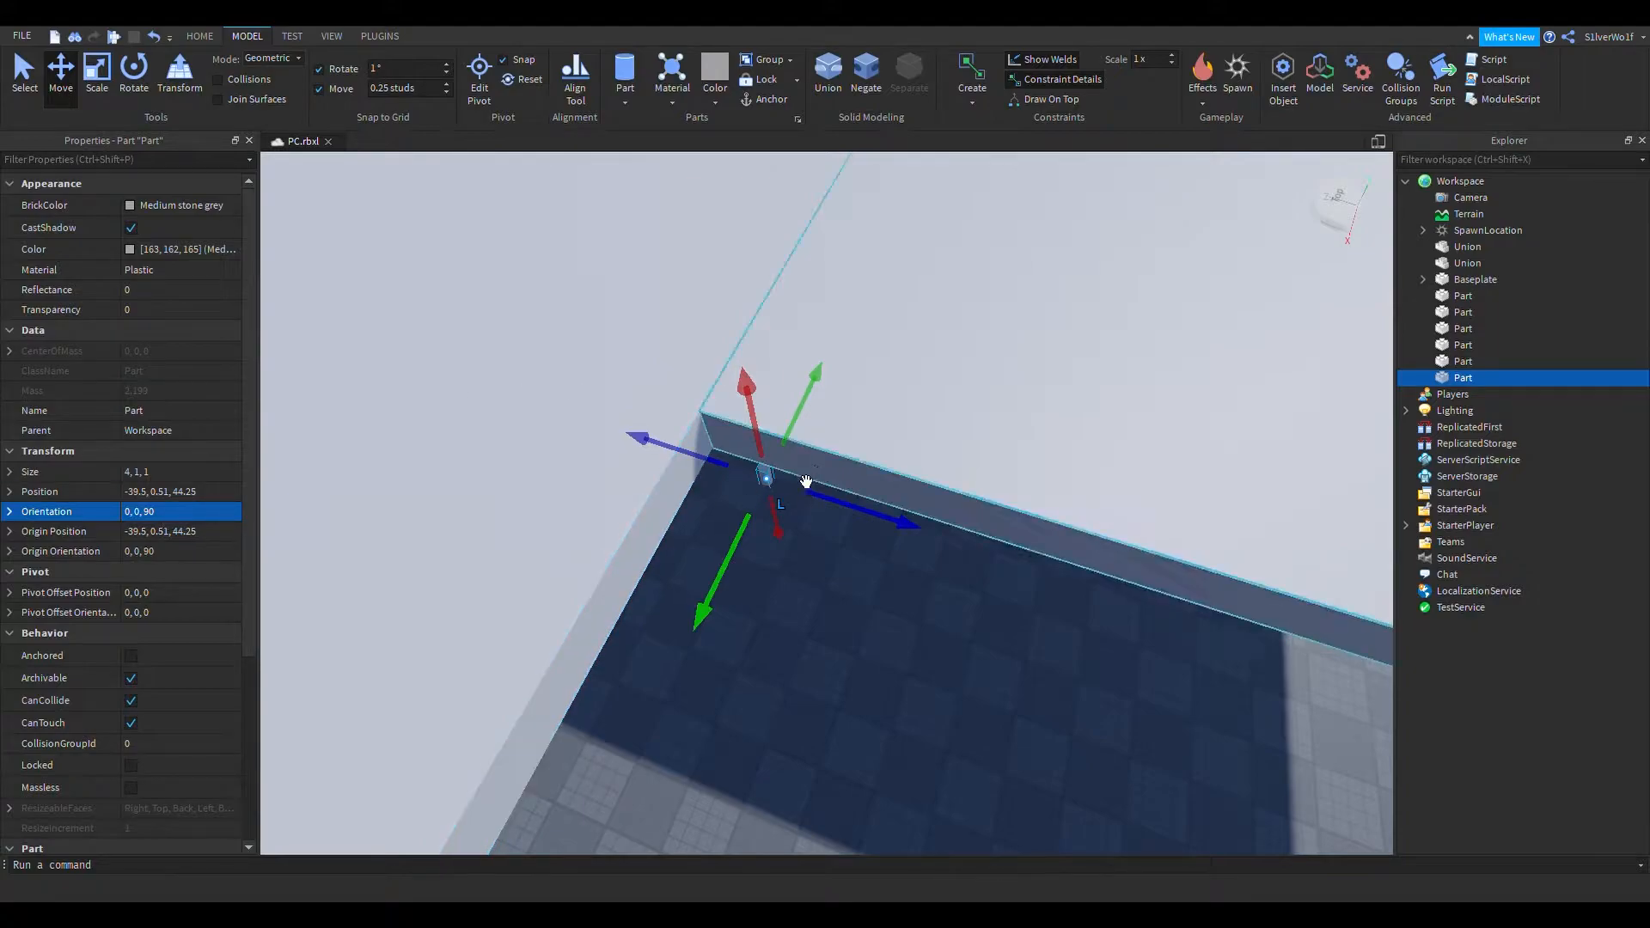
{"action": "left_click_drag", "start_coordinate": [763, 426], "coordinate": [577, 658]}
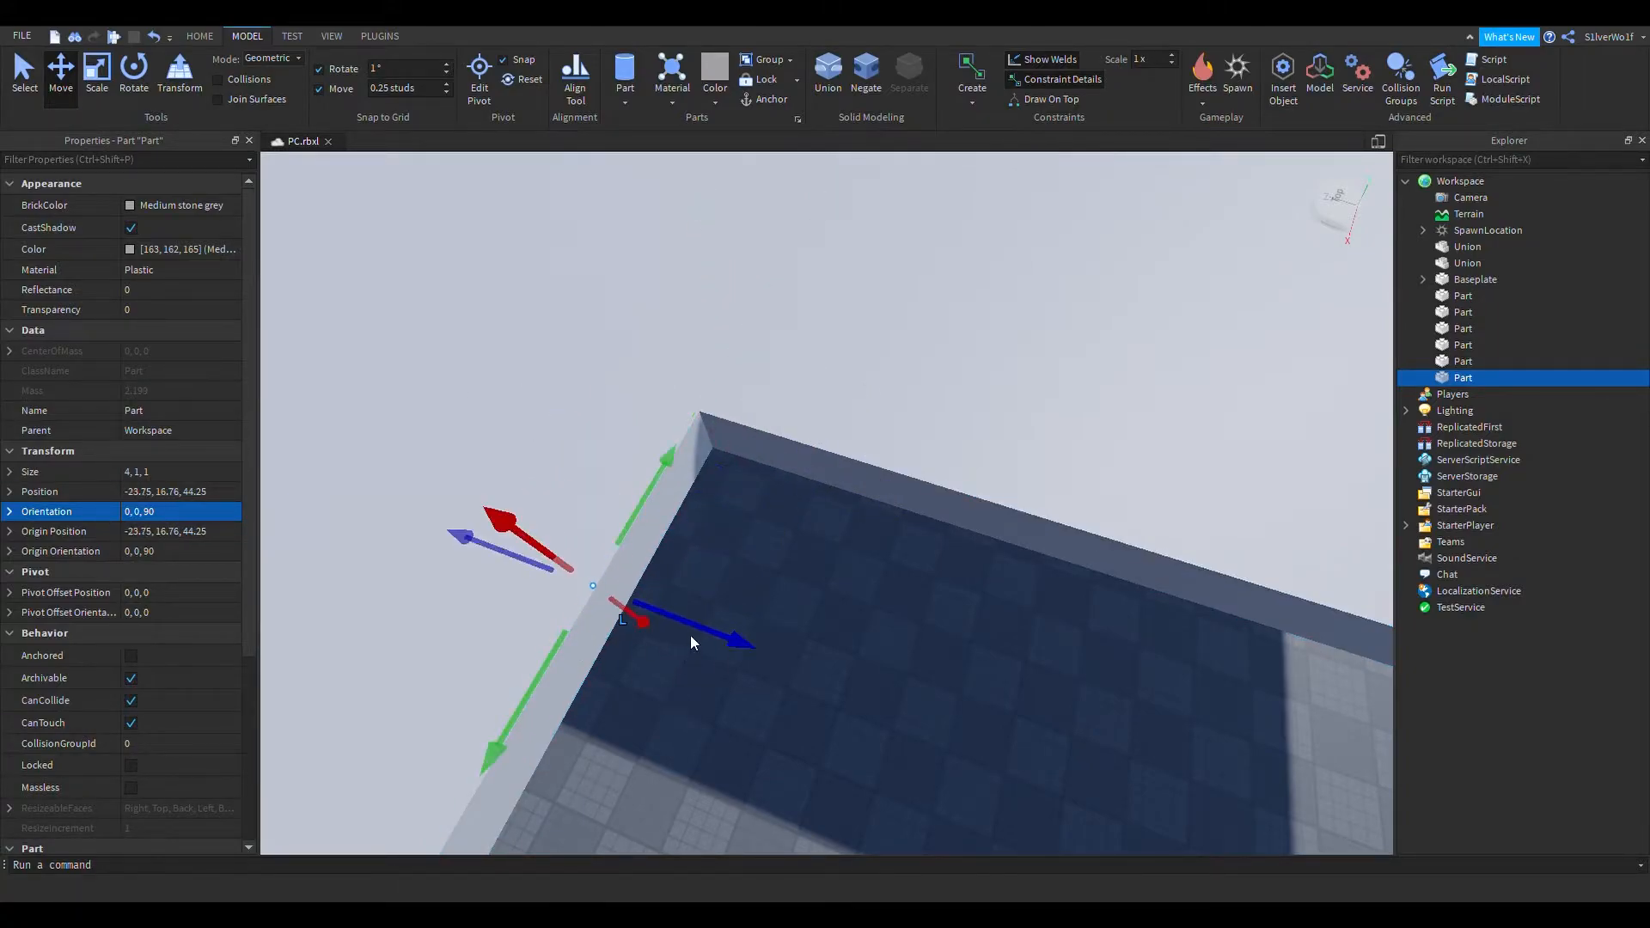
{"action": "left_click_drag", "start_coordinate": [812, 673], "coordinate": [794, 392]}
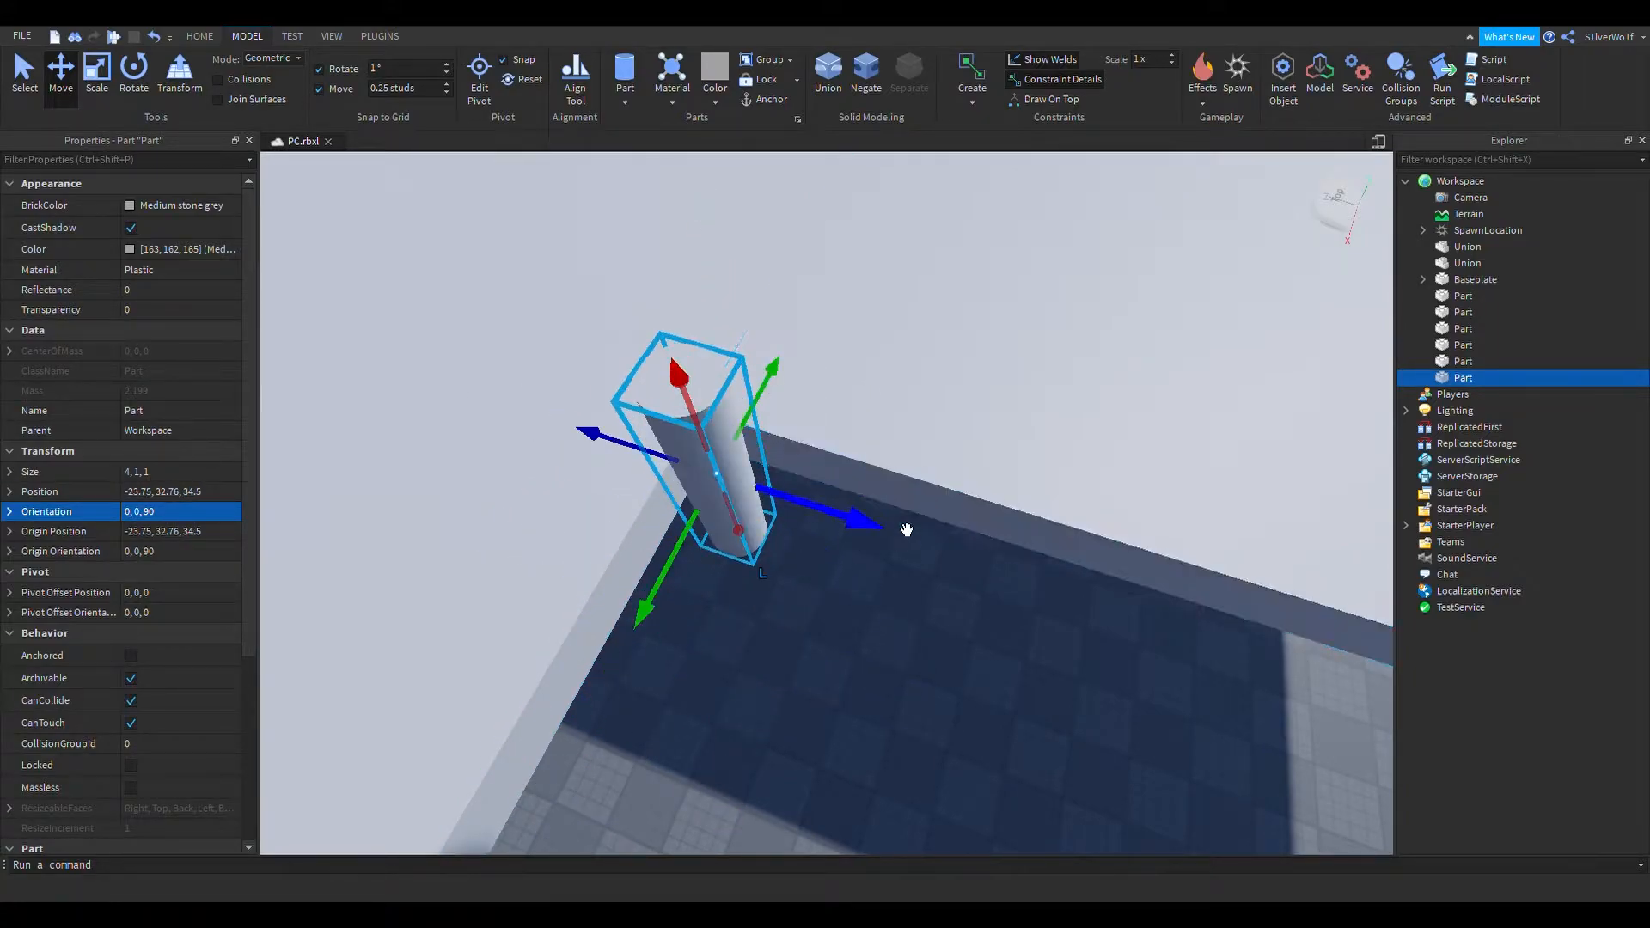
Set the new cylinder's size to 3, 7, 7, using an existing corner cylinder as reference
{"action": "scroll", "coordinate": [906, 541], "scroll_direction": "down", "scroll_amount": 3}
{"action": "right_click_drag", "start_coordinate": [905, 548], "coordinate": [950, 272]}
{"action": "left_click", "coordinate": [1022, 376]}
{"action": "right_click_drag", "start_coordinate": [1022, 376], "coordinate": [976, 662]}
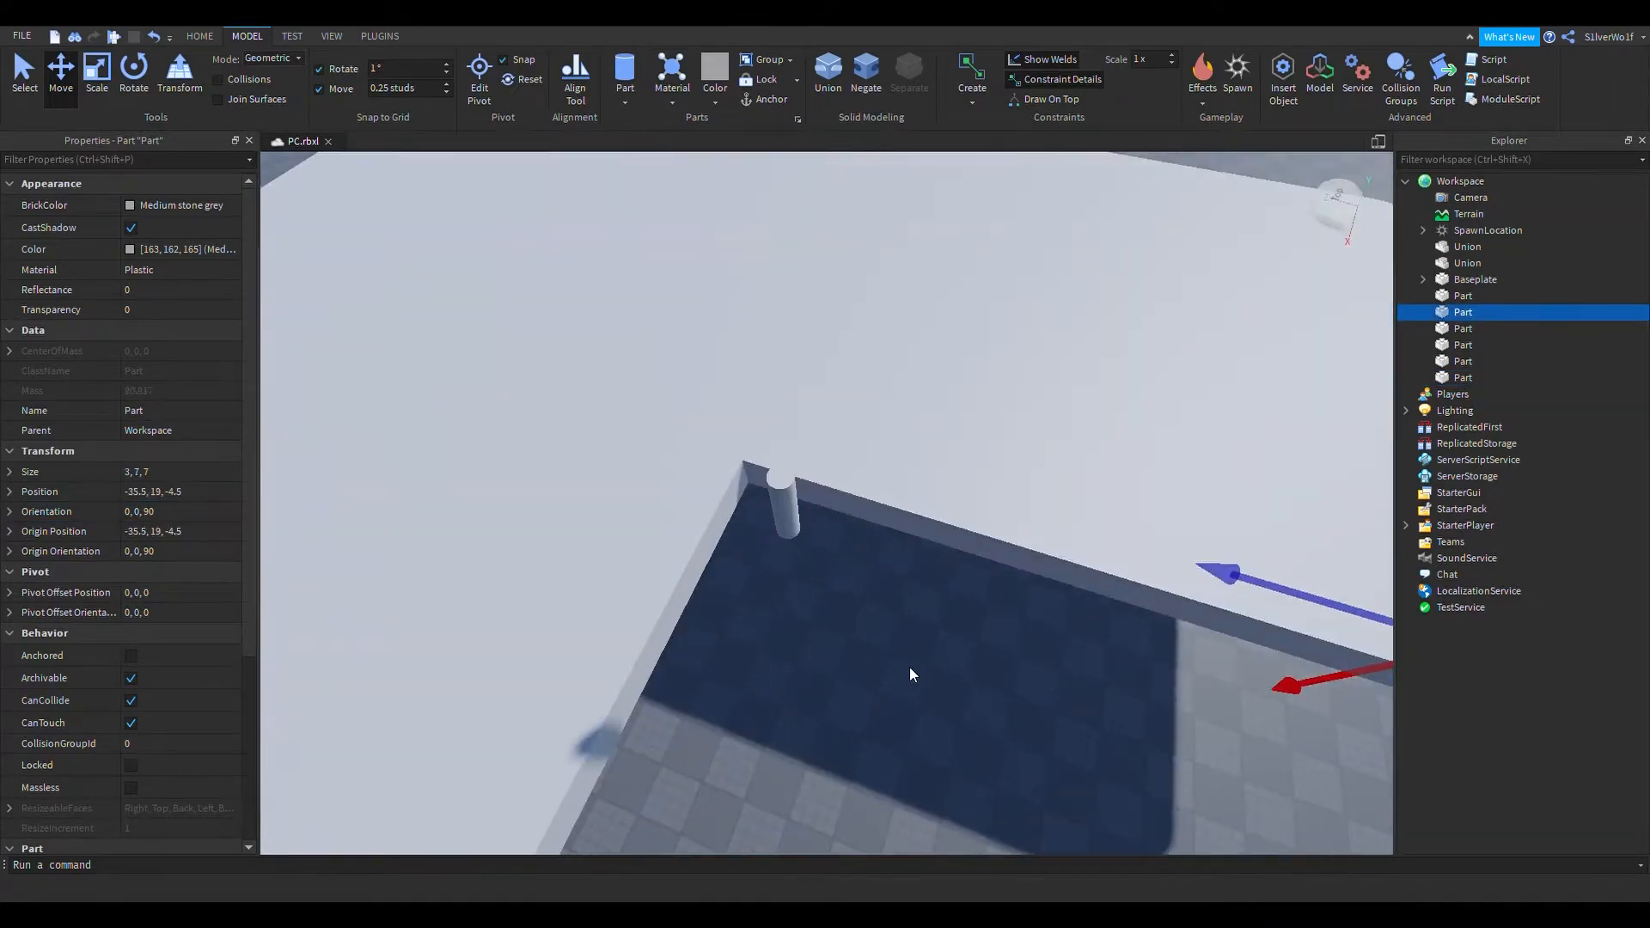
{"action": "scroll", "coordinate": [977, 664], "scroll_direction": "up", "scroll_amount": 2}
{"action": "left_click", "coordinate": [797, 543]}
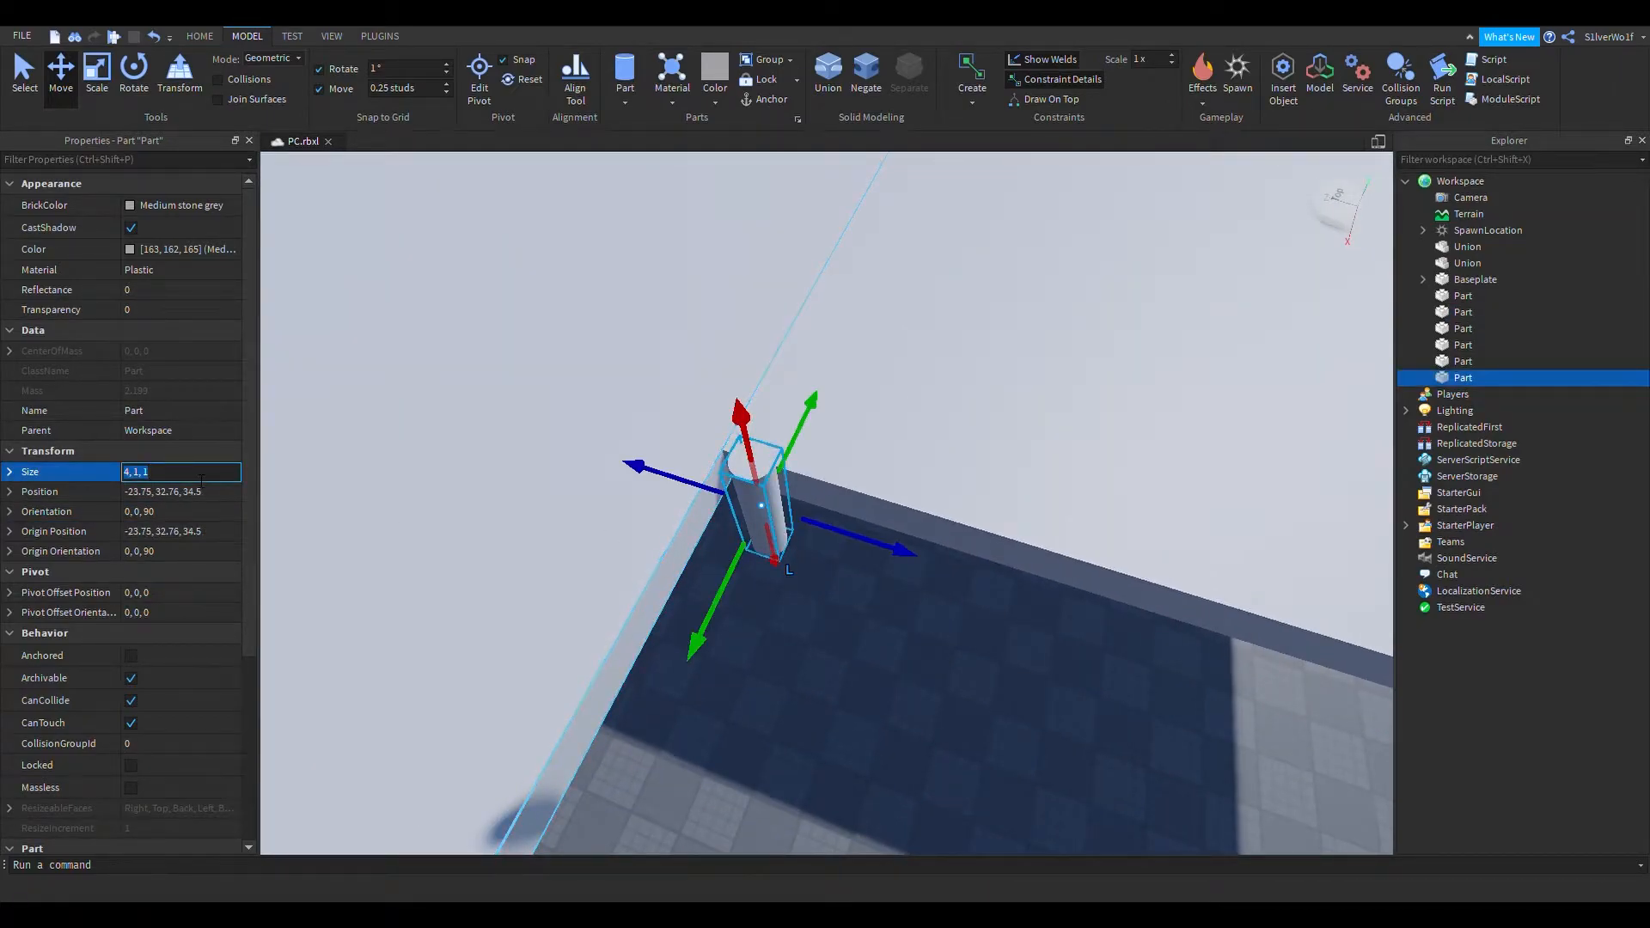
{"action": "left_click", "coordinate": [200, 478]}
{"action": "type", "text": "3,7,7"}
{"action": "key", "text": "Return"}
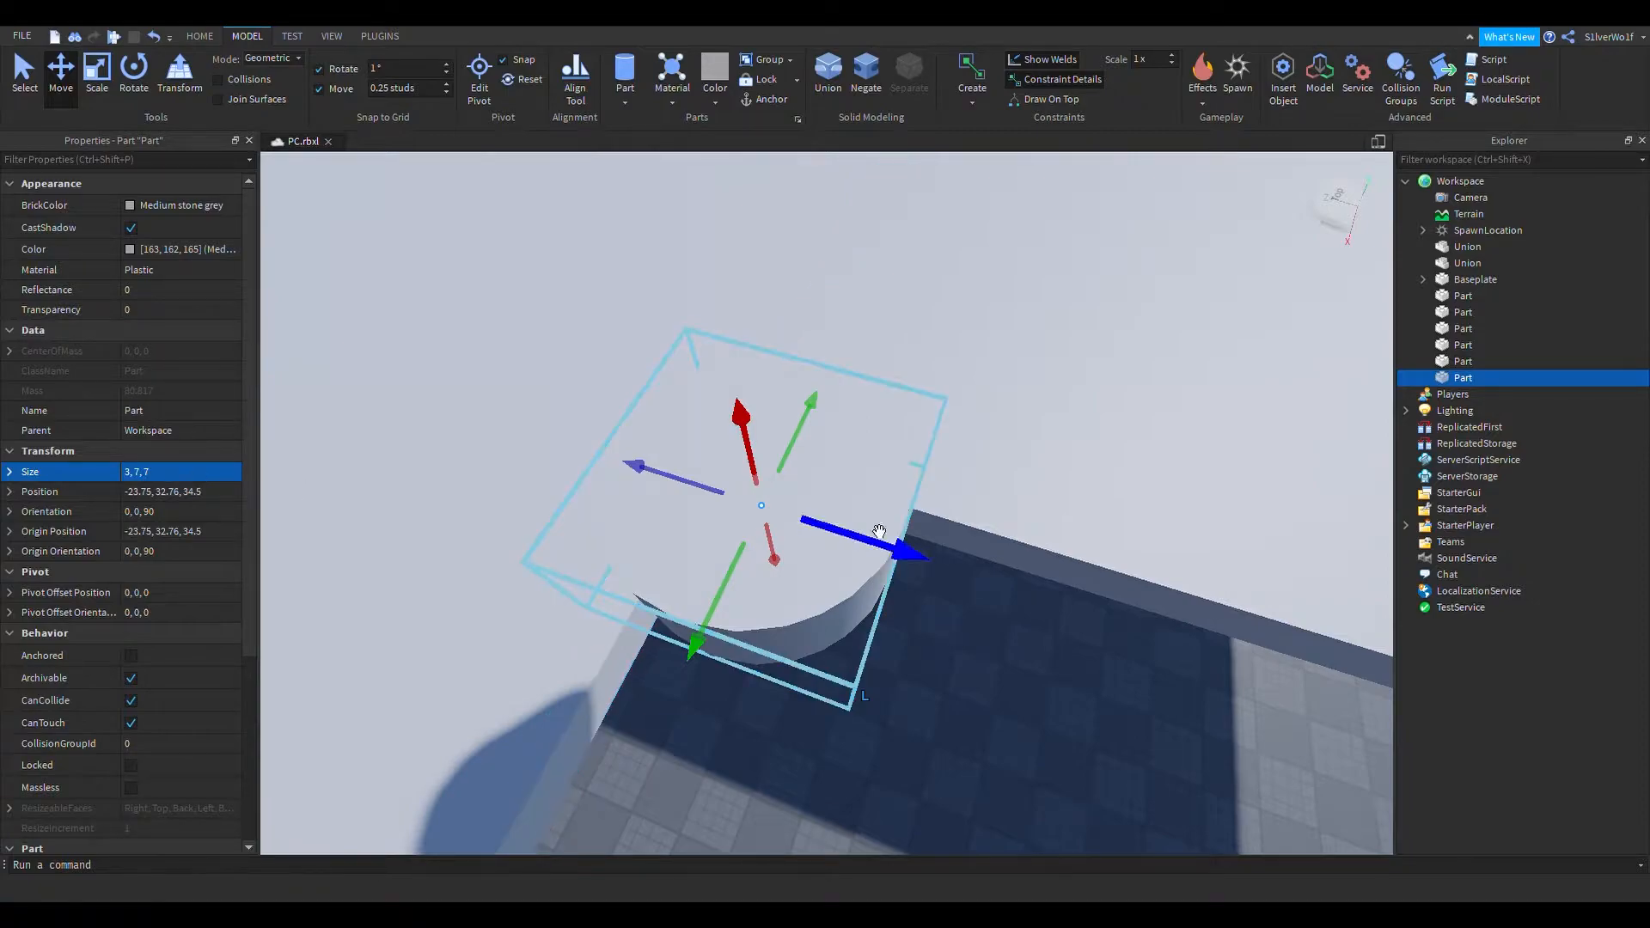
Fit the cylinder into the desk's inner corner against both slabs, at -28.5, 19.01, 38.5
{"action": "left_click_drag", "start_coordinate": [746, 437], "coordinate": [764, 552]}
{"action": "right_click_drag", "start_coordinate": [1141, 690], "coordinate": [1108, 638]}
{"action": "left_click_drag", "start_coordinate": [731, 498], "coordinate": [737, 630]}
{"action": "right_click_drag", "start_coordinate": [848, 730], "coordinate": [848, 731]}
{"action": "left_click_drag", "start_coordinate": [768, 579], "coordinate": [593, 589]}
{"action": "left_click_drag", "start_coordinate": [723, 659], "coordinate": [762, 736]}
{"action": "right_click_drag", "start_coordinate": [884, 781], "coordinate": [885, 780]}
{"action": "left_click_drag", "start_coordinate": [857, 493], "coordinate": [1173, 559]}
{"action": "left_click_drag", "start_coordinate": [1116, 557], "coordinate": [1064, 550]}
{"action": "right_click_drag", "start_coordinate": [1202, 616], "coordinate": [966, 458]}
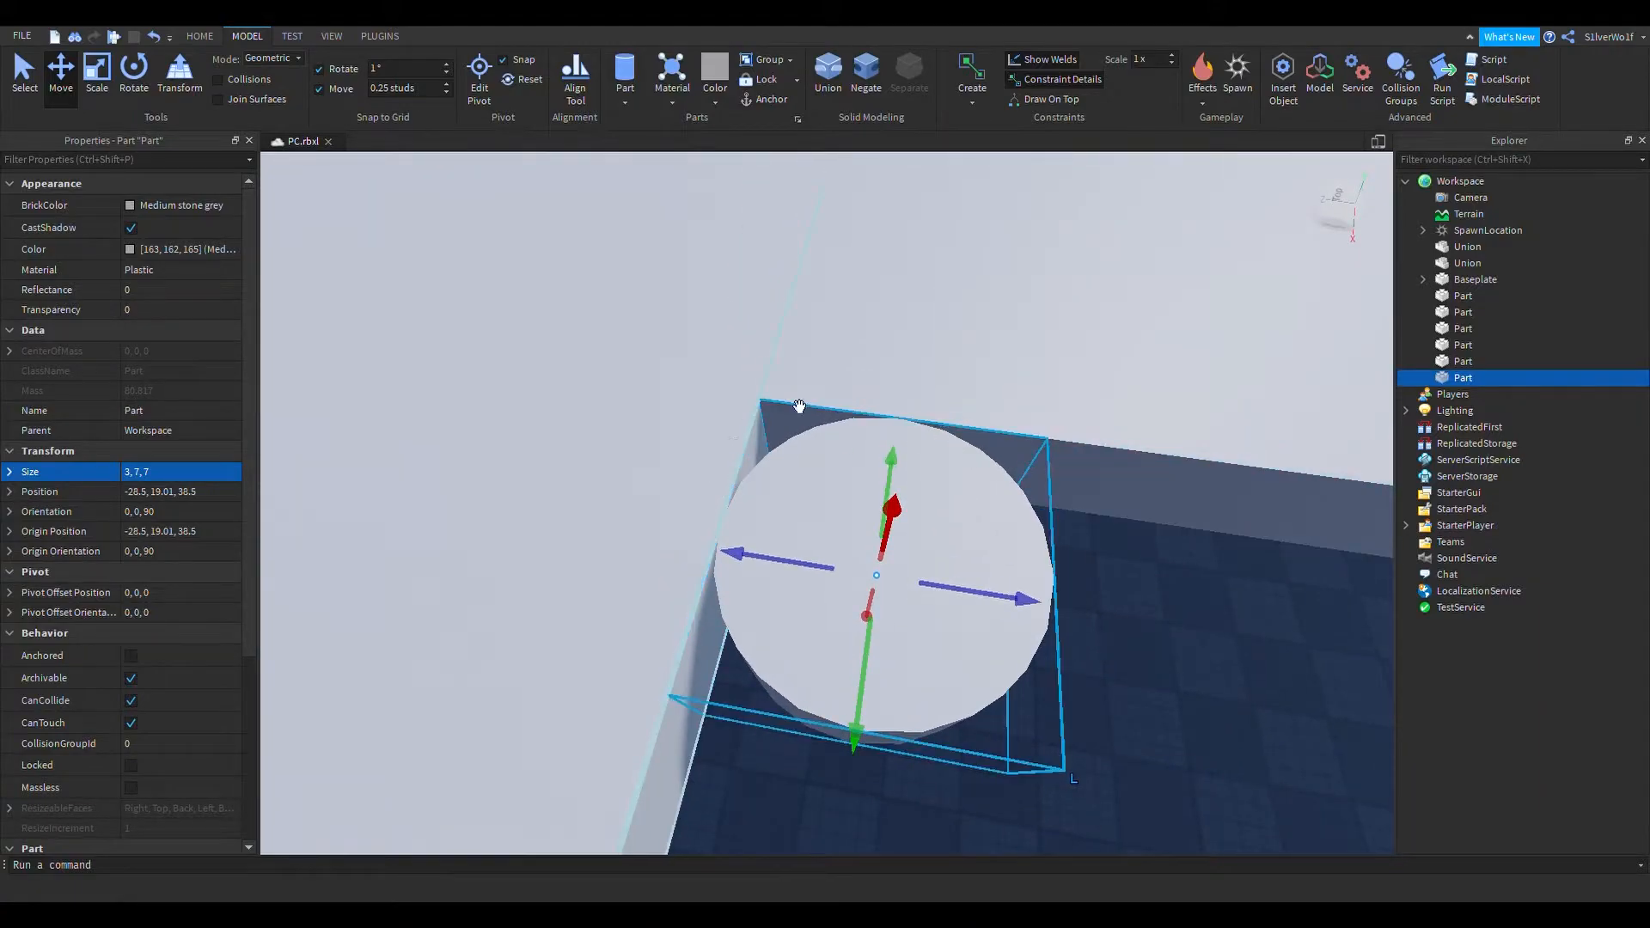
{"action": "right_click_drag", "start_coordinate": [830, 465], "coordinate": [925, 383]}
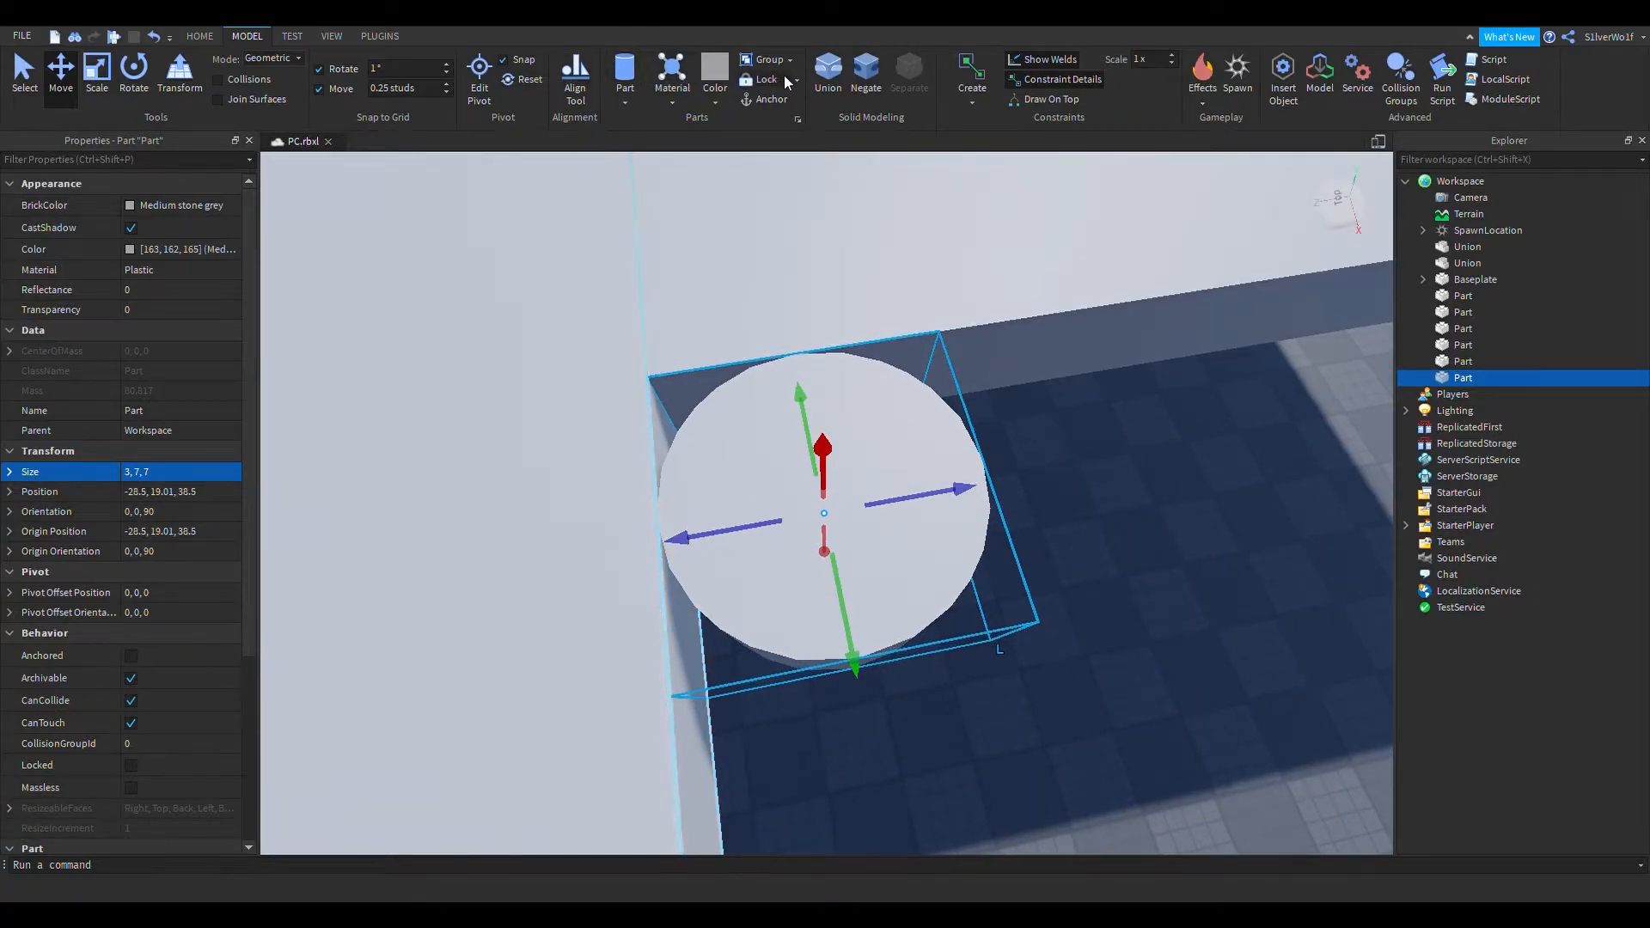
Insert a block and place it on top of the inner-corner cylinder
{"action": "key", "text": "s"}
{"action": "key", "text": "d"}
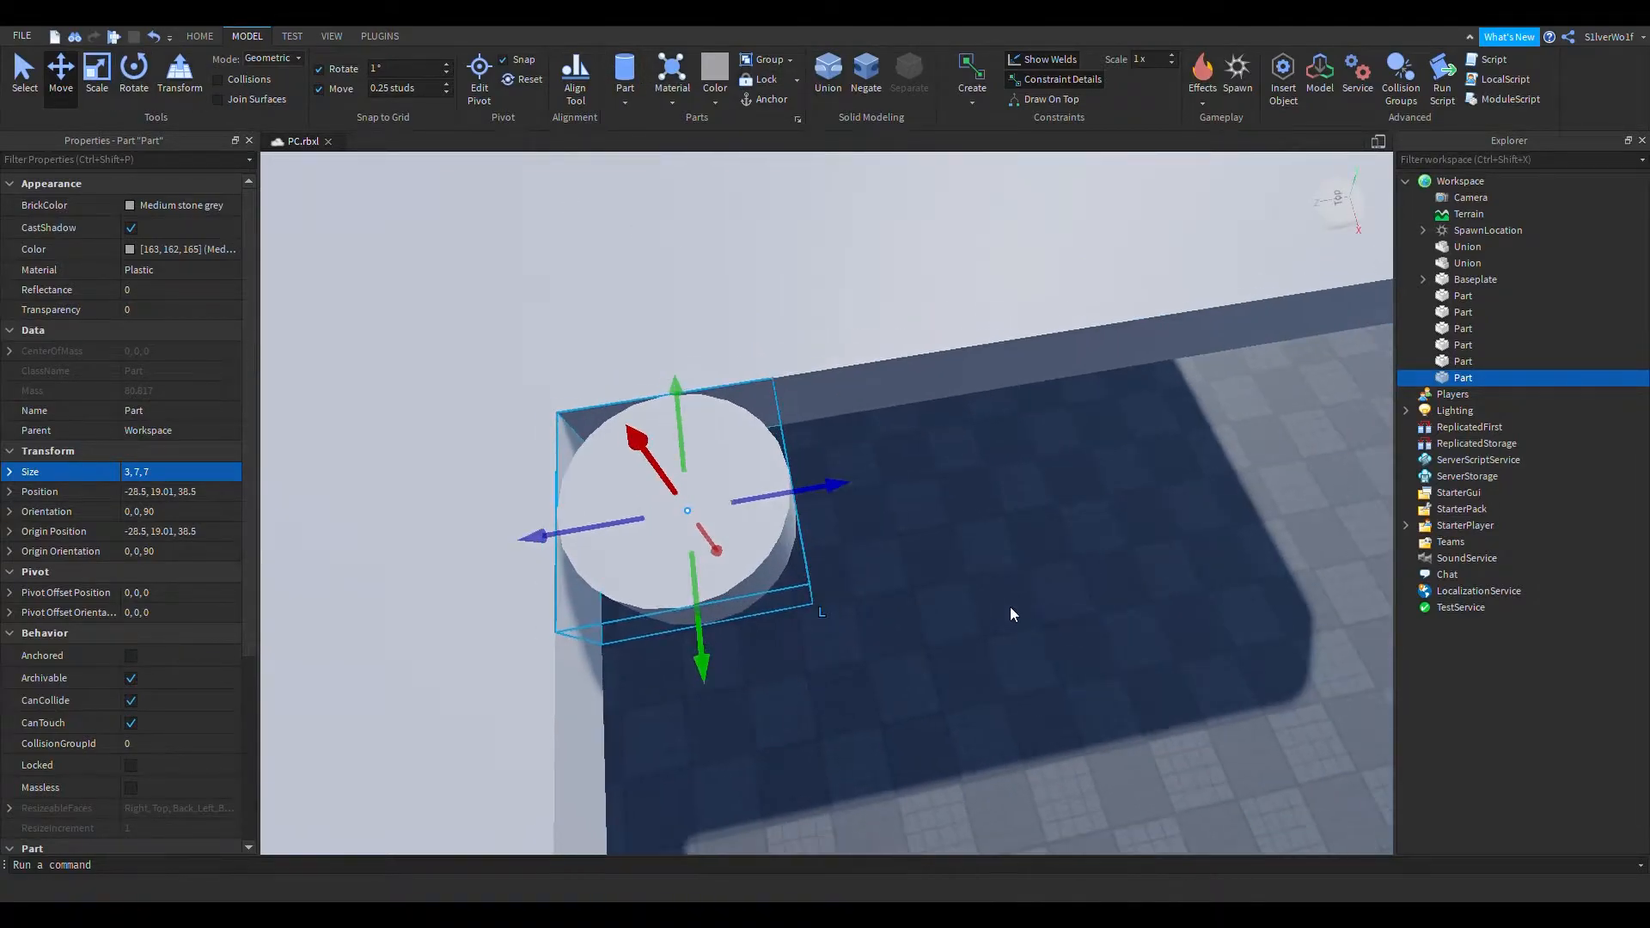
{"action": "left_click", "coordinate": [1036, 606]}
{"action": "key", "text": "a"}
{"action": "left_click", "coordinate": [625, 76]}
{"action": "left_click_drag", "start_coordinate": [799, 515], "coordinate": [743, 429]}
{"action": "key", "text": "w"}
Resize the block's footprint to 3.5 by 3.5 studs so it covers the cylinder's quarter nearest the inner corner
{"action": "right_click_drag", "start_coordinate": [789, 362], "coordinate": [786, 368]}
{"action": "key", "text": "ctrl+3"}
{"action": "left_click_drag", "start_coordinate": [693, 412], "coordinate": [564, 411]}
{"action": "key", "text": "a"}
{"action": "right_click_drag", "start_coordinate": [860, 447], "coordinate": [872, 443]}
{"action": "left_click_drag", "start_coordinate": [1041, 398], "coordinate": [771, 413]}
{"action": "key", "text": "d"}
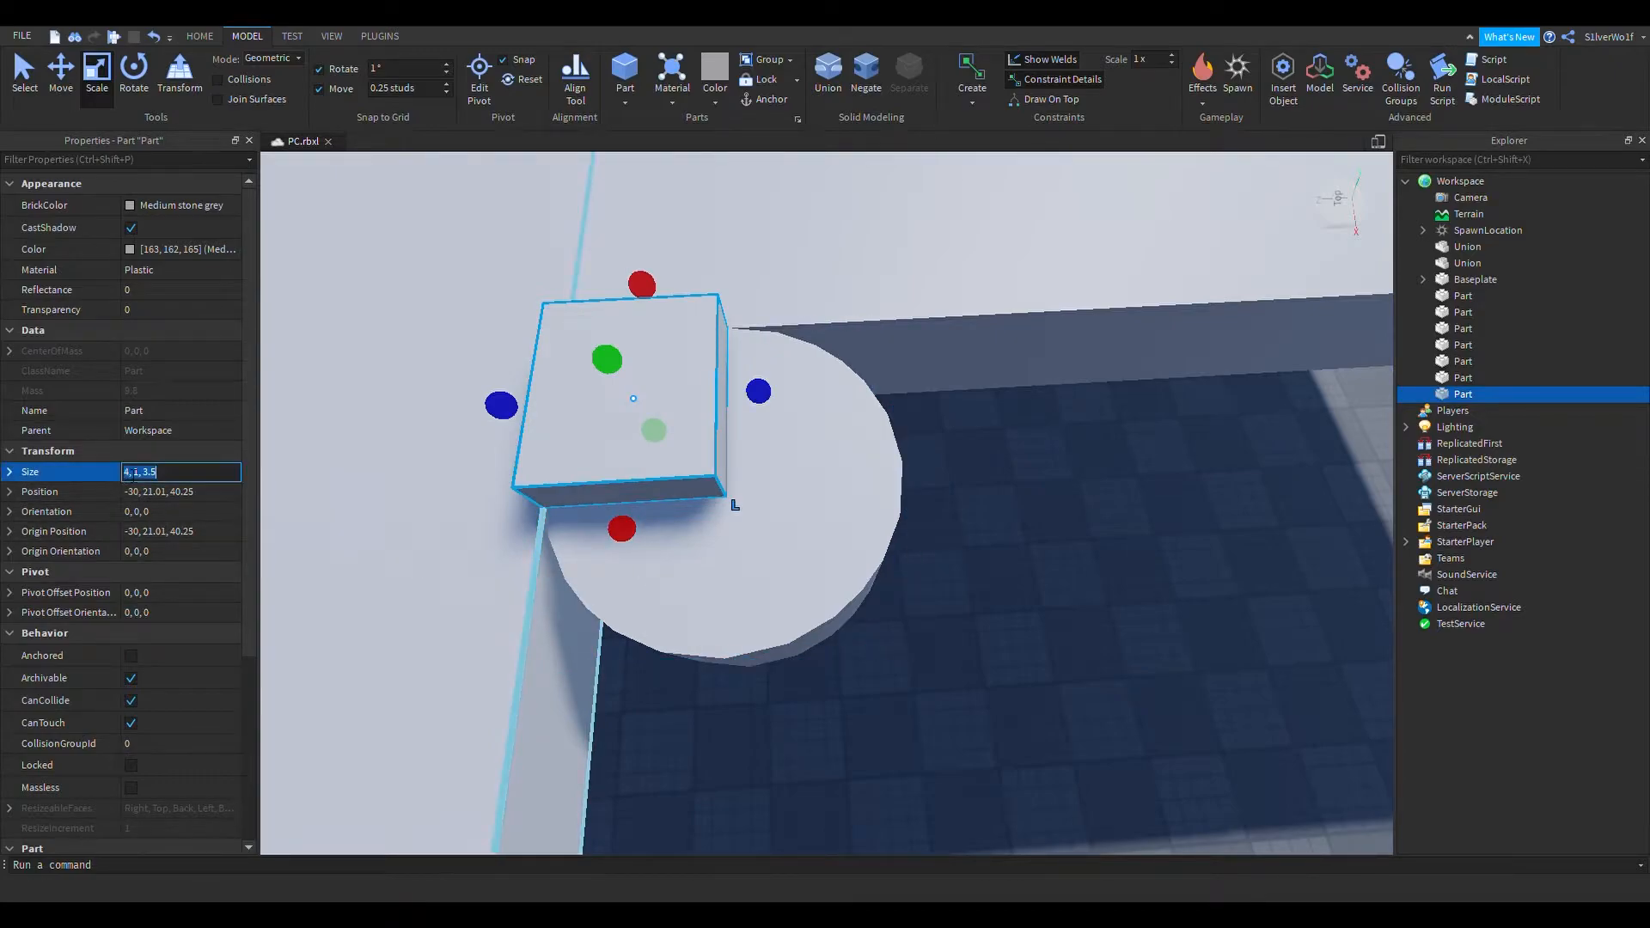
{"action": "left_click", "coordinate": [1088, 593]}
{"action": "left_click", "coordinate": [620, 473]}
{"action": "left_click_drag", "start_coordinate": [621, 534], "coordinate": [623, 518]}
{"action": "left_click", "coordinate": [1037, 620]}
Increase the block's height to 3 studs to match the cylinder's thickness
{"action": "key", "text": "a"}
{"action": "right_click_drag", "start_coordinate": [1036, 622], "coordinate": [825, 355]}
{"action": "left_click", "coordinate": [825, 355]}
{"action": "right_click_drag", "start_coordinate": [1056, 713], "coordinate": [1059, 719]}
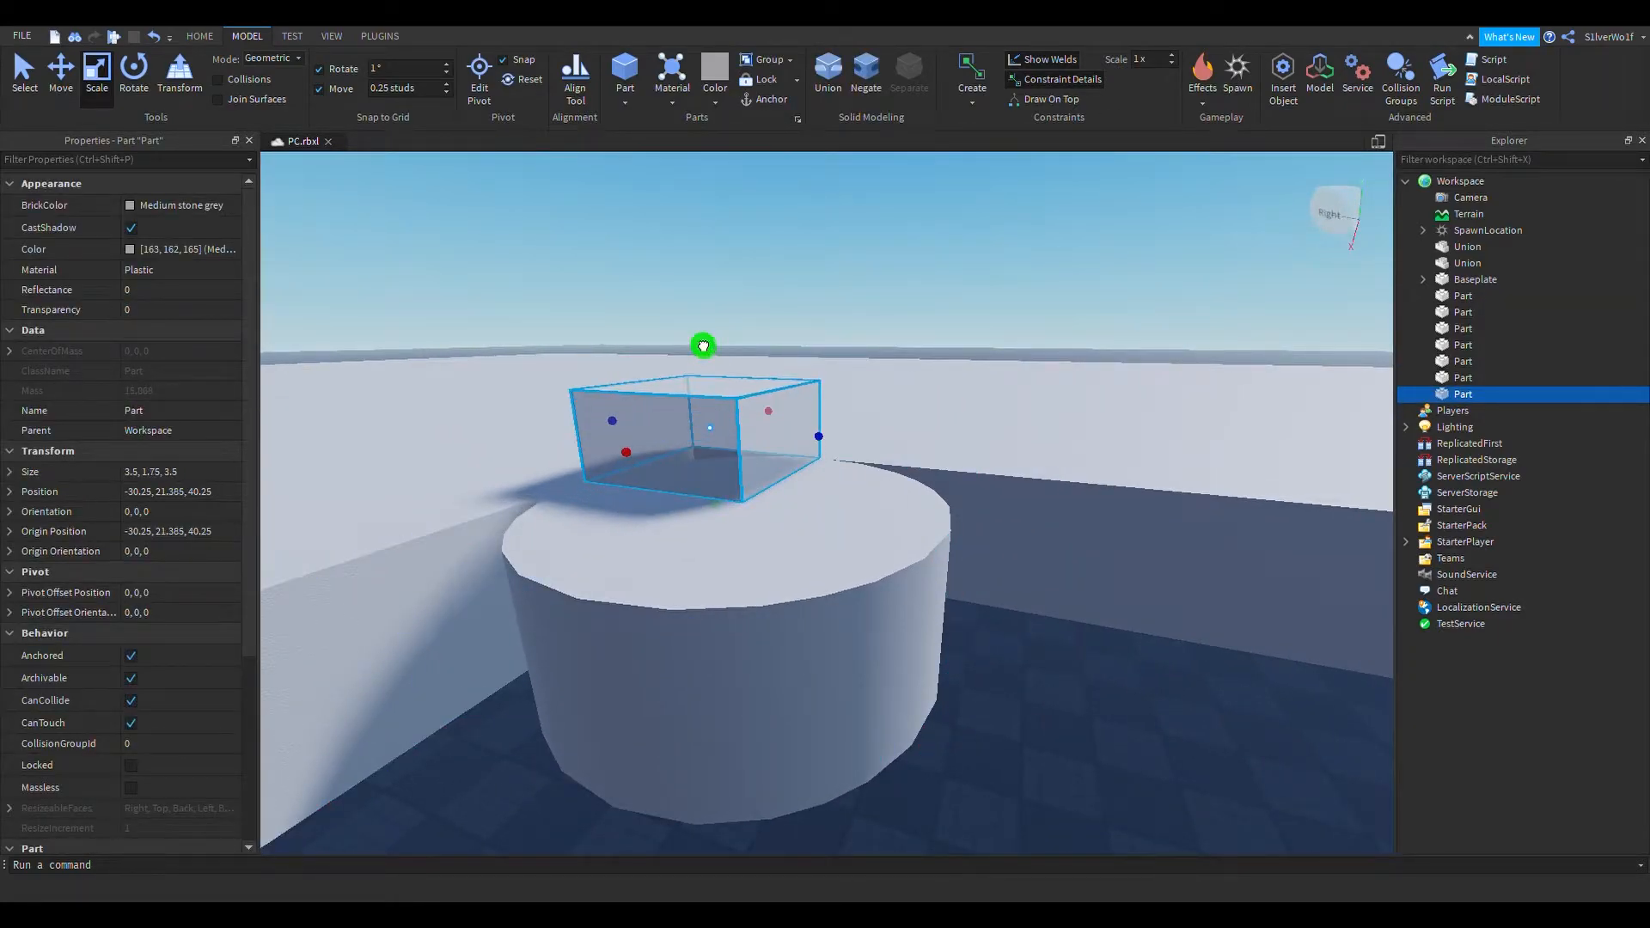
{"action": "left_click_drag", "start_coordinate": [698, 278], "coordinate": [698, 278]}
{"action": "right_click_drag", "start_coordinate": [933, 487], "coordinate": [932, 490]}
Lower the block into the inner-corner cylinder so that it sits at -30.25, 19.01, 40.25
{"action": "key", "text": "ctrl+2"}
{"action": "left_click_drag", "start_coordinate": [746, 514], "coordinate": [756, 549]}
{"action": "key", "text": "ctrl+z"}
{"action": "left_click", "coordinate": [712, 358]}
{"action": "left_click_drag", "start_coordinate": [741, 492], "coordinate": [753, 612]}
{"action": "right_click_drag", "start_coordinate": [902, 593], "coordinate": [906, 589]}
{"action": "scroll", "coordinate": [905, 590], "scroll_direction": "down", "scroll_amount": 3}
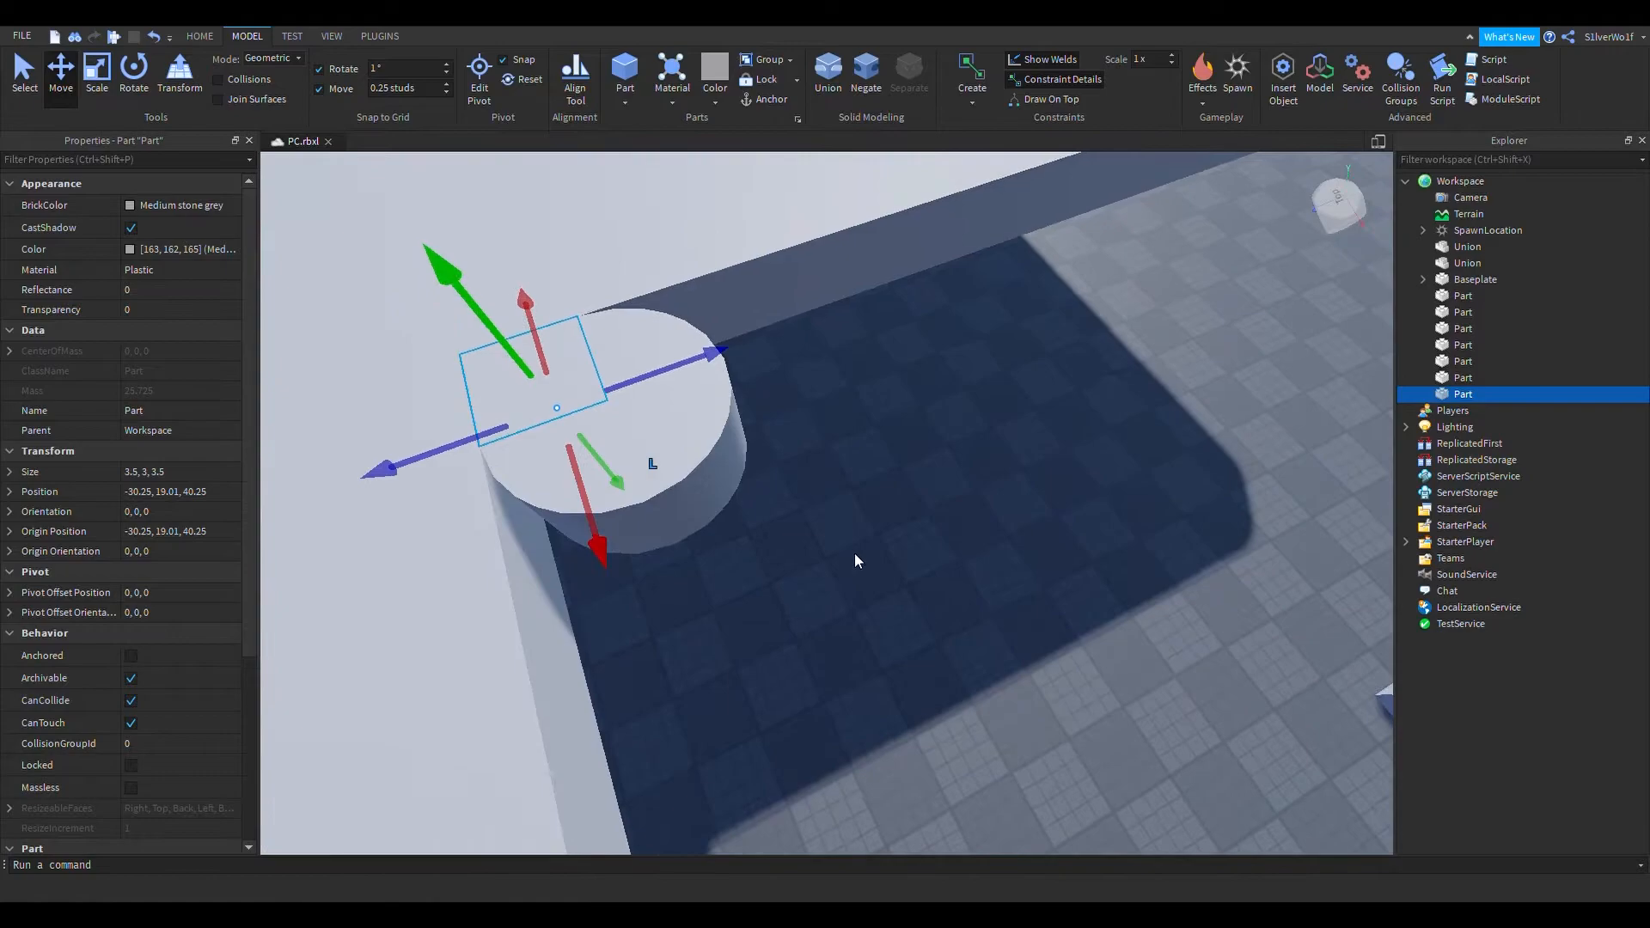
Negate the inner-corner cylinder and union it with the block to carve a concave corner fillet
{"action": "left_click", "coordinate": [701, 468]}
{"action": "scroll", "coordinate": [942, 559], "scroll_direction": "up", "scroll_amount": 3}
{"action": "right_click_drag", "start_coordinate": [917, 533], "coordinate": [972, 524]}
{"action": "scroll", "coordinate": [971, 524], "scroll_direction": "down", "scroll_amount": 3}
{"action": "key", "text": "ctrl+shift+n"}
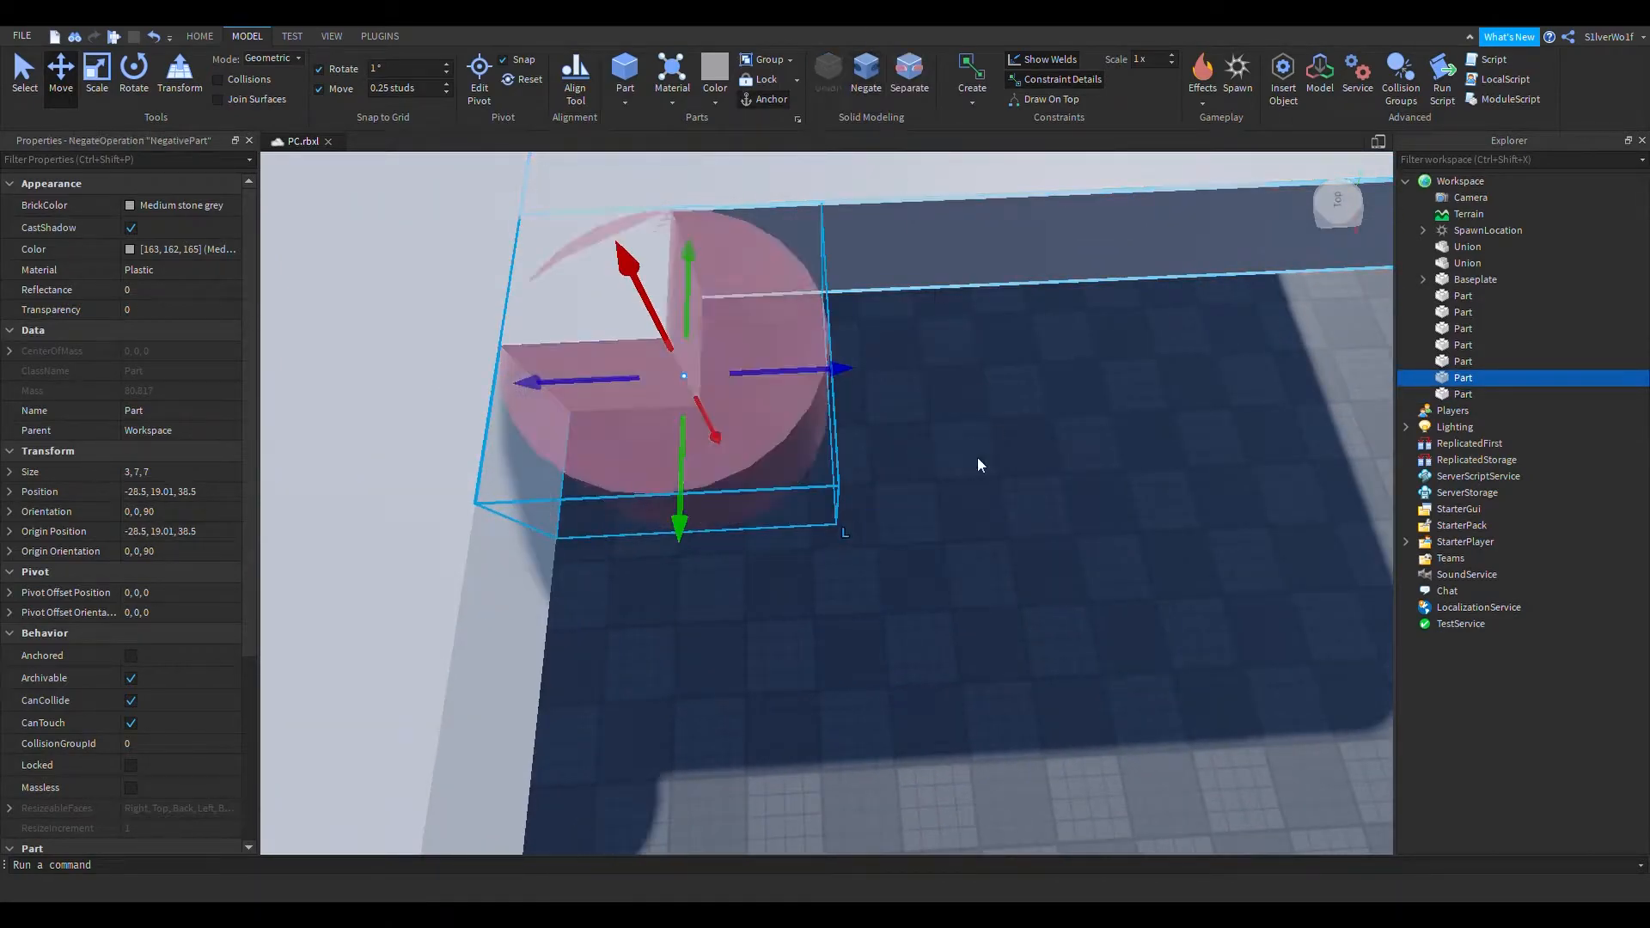
{"action": "right_click_drag", "start_coordinate": [994, 434], "coordinate": [962, 434]}
{"action": "scroll", "coordinate": [851, 434], "scroll_direction": "up", "scroll_amount": 3}
{"action": "left_click", "coordinate": [724, 283], "text": "ctrl"}
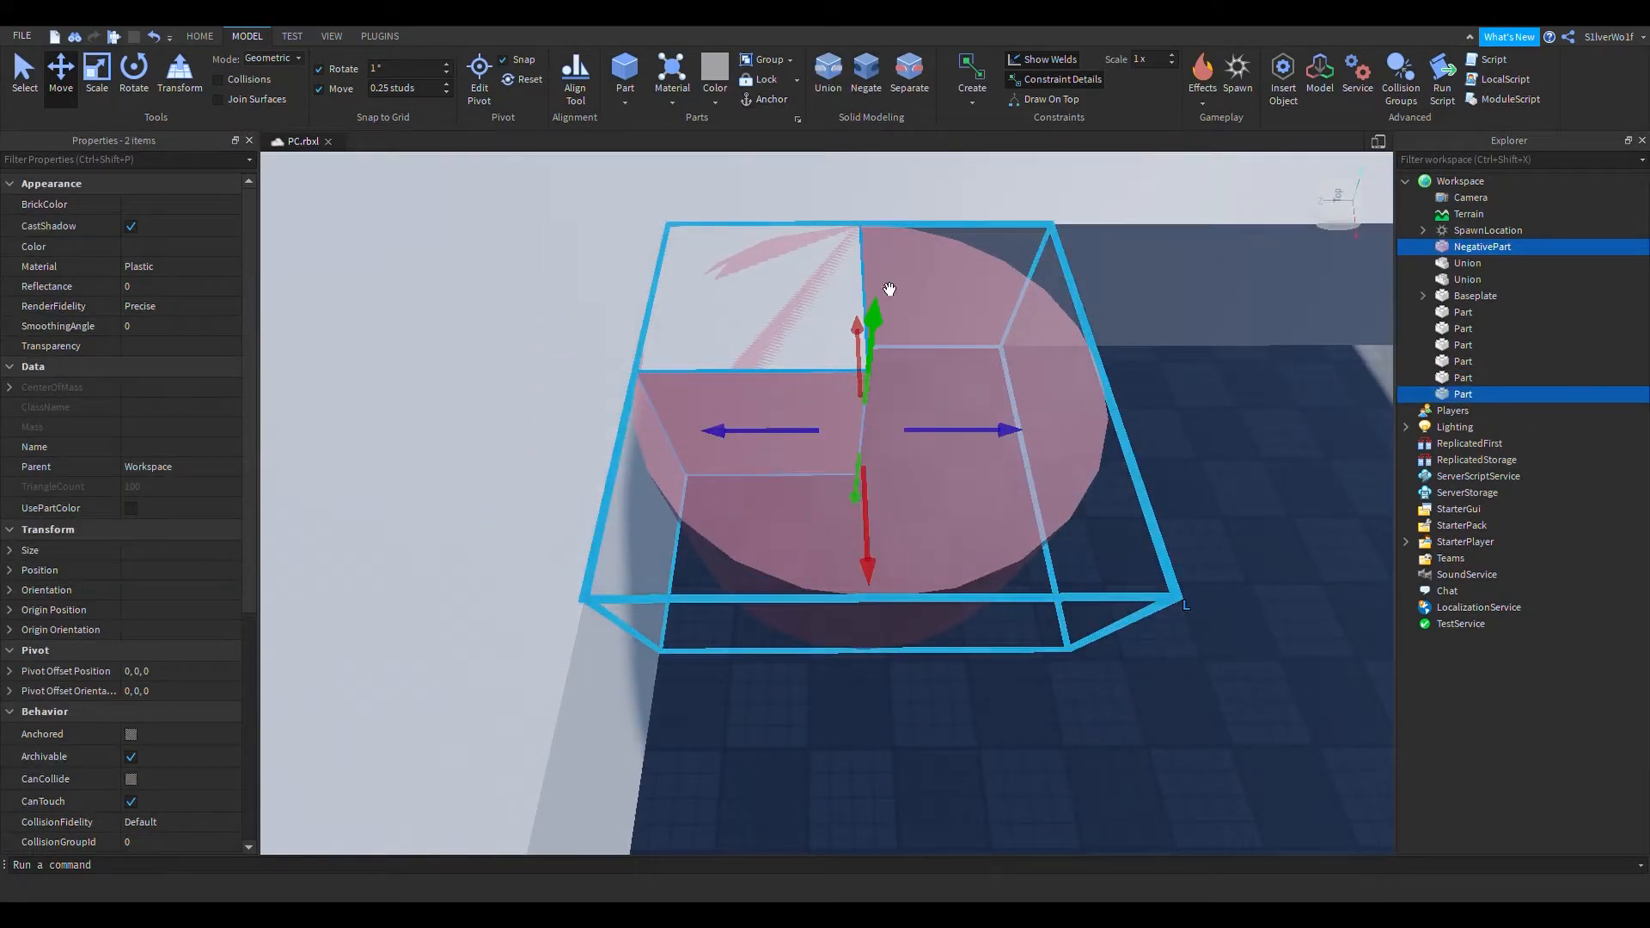
{"action": "left_click", "coordinate": [827, 76]}
{"action": "left_click", "coordinate": [1064, 603]}
Examine the whole L-shaped desk, its rounded outer corners and the inner-corner fillet
{"action": "right_click_drag", "start_coordinate": [1064, 603], "coordinate": [1087, 633]}
{"action": "scroll", "coordinate": [1086, 626], "scroll_direction": "down", "scroll_amount": 4}
{"action": "scroll", "coordinate": [948, 601], "scroll_direction": "down", "scroll_amount": 3}
{"action": "scroll", "coordinate": [836, 616], "scroll_direction": "down", "scroll_amount": 3}
{"action": "right_click_drag", "start_coordinate": [836, 611], "coordinate": [854, 648]}
{"action": "scroll", "coordinate": [887, 663], "scroll_direction": "up", "scroll_amount": 2}
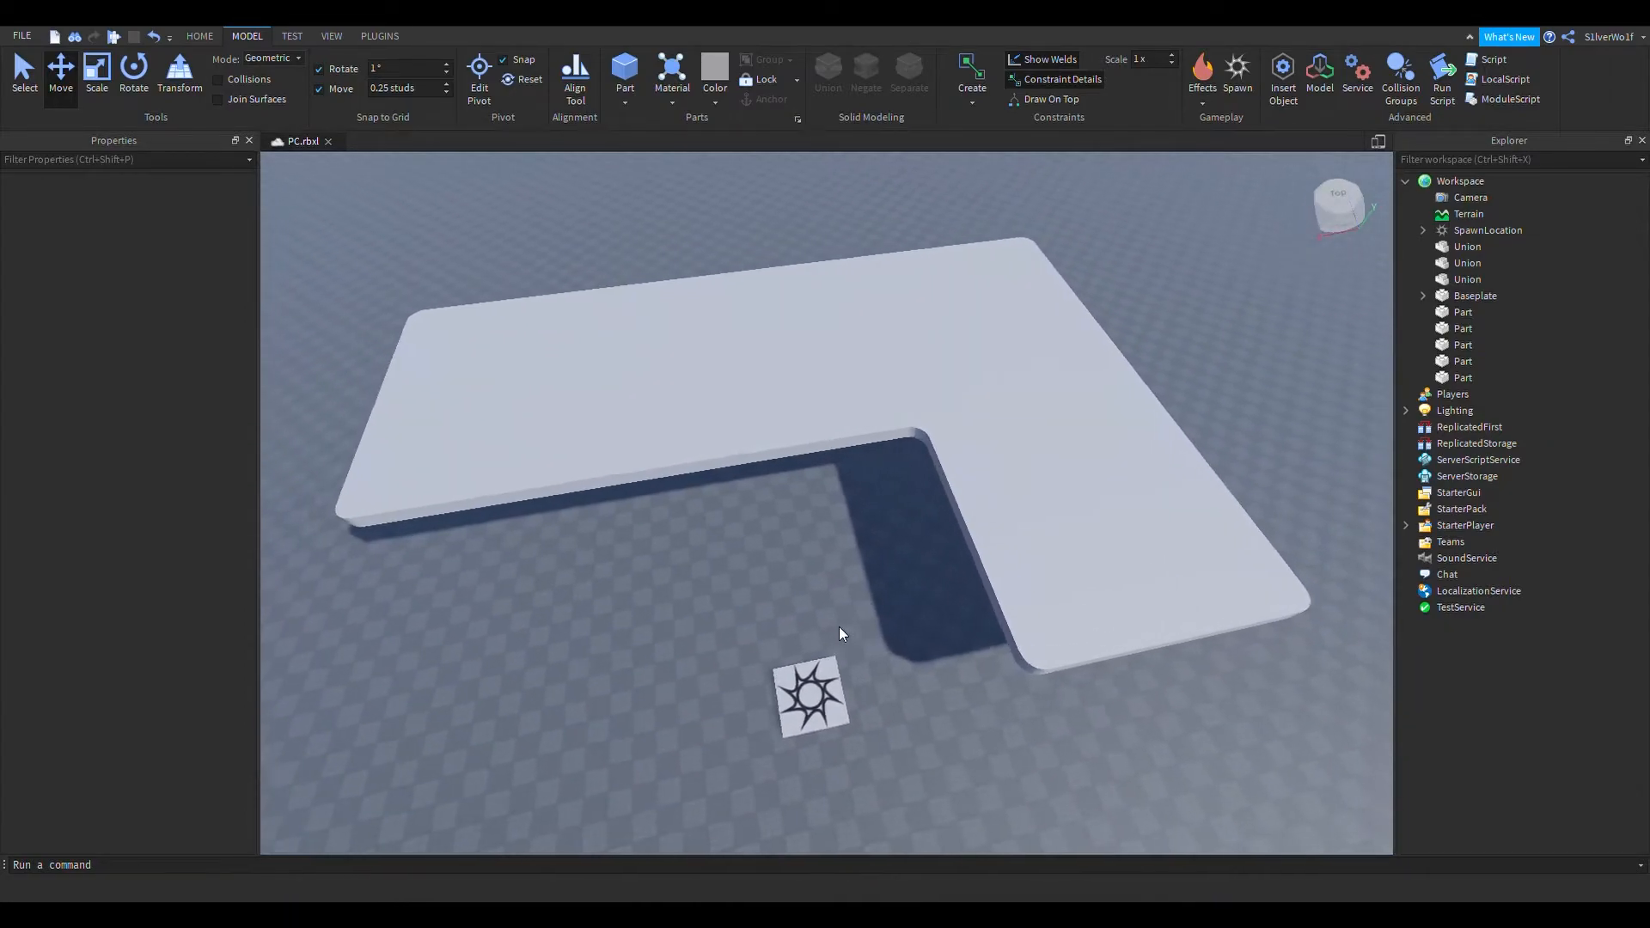
{"action": "scroll", "coordinate": [911, 672], "scroll_direction": "up", "scroll_amount": 2}
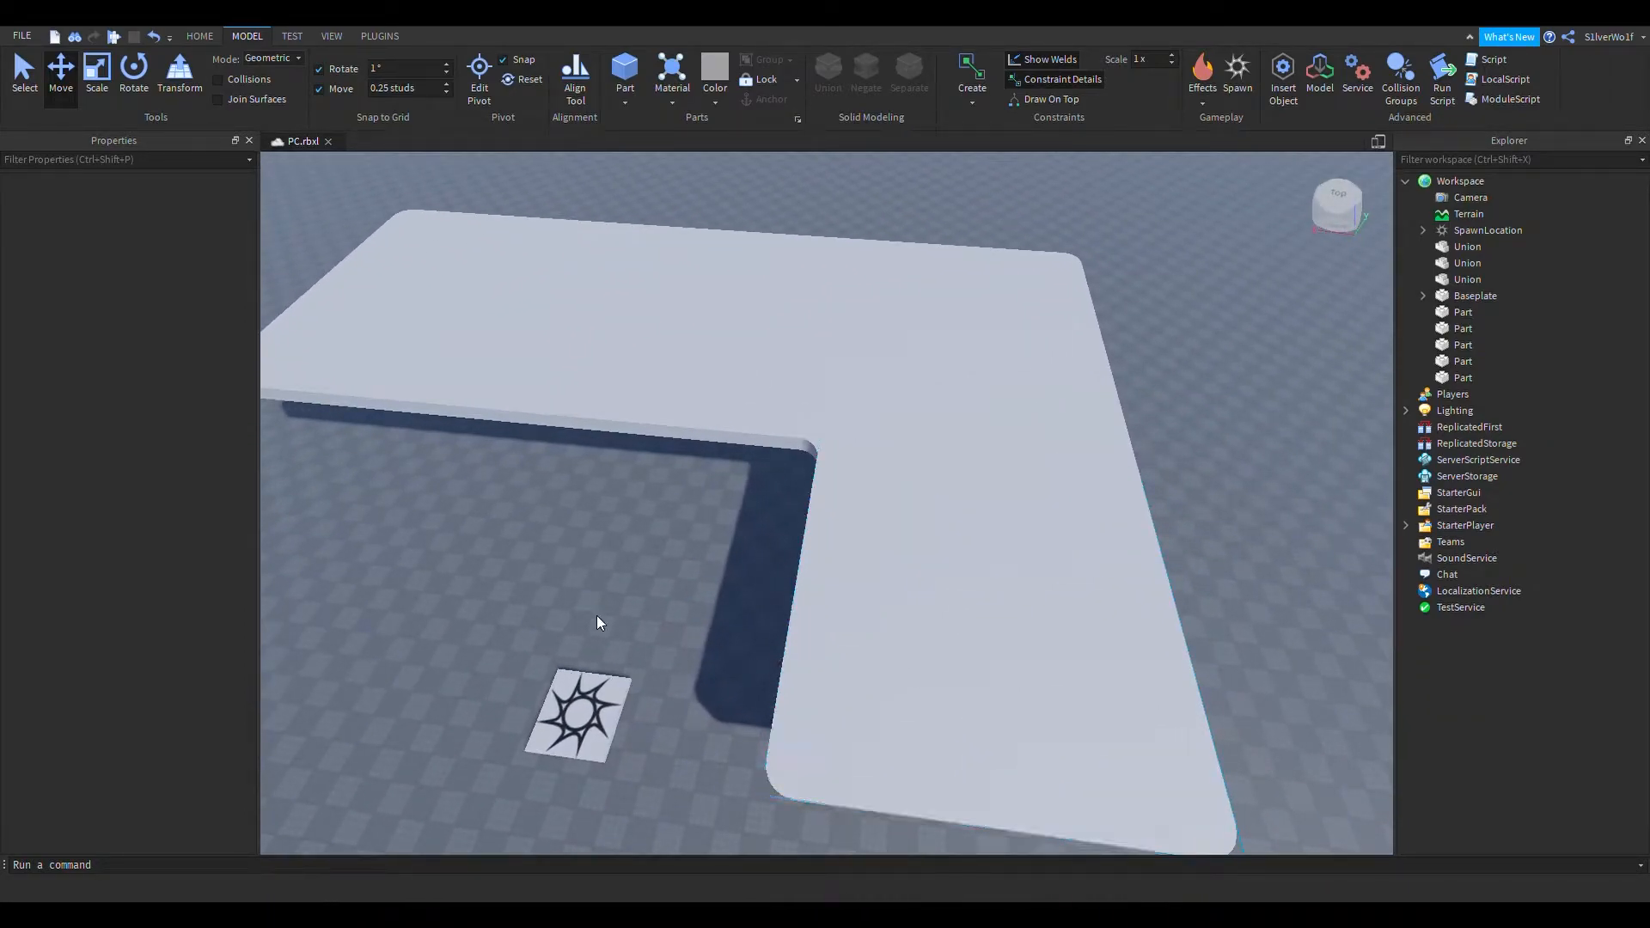
{"action": "right_click_drag", "start_coordinate": [599, 622], "coordinate": [599, 623]}
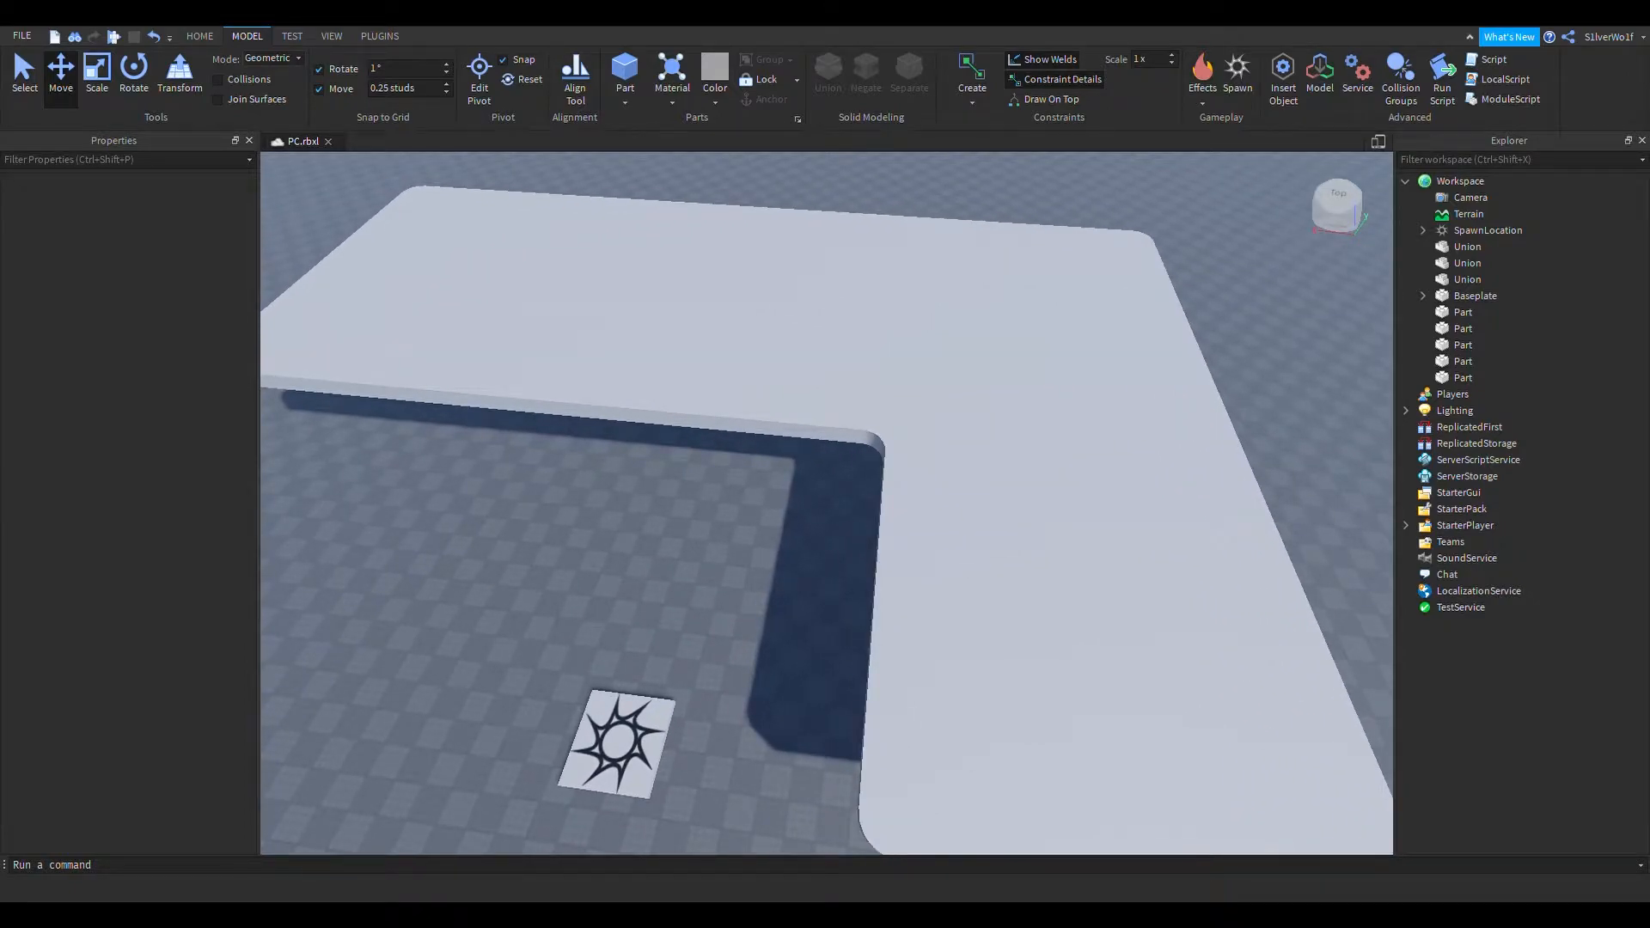
{"action": "right_click_drag", "start_coordinate": [595, 563], "coordinate": [595, 563]}
{"action": "right_click_drag", "start_coordinate": [694, 462], "coordinate": [811, 559]}
{"action": "scroll", "coordinate": [693, 463], "scroll_direction": "up", "scroll_amount": 2}
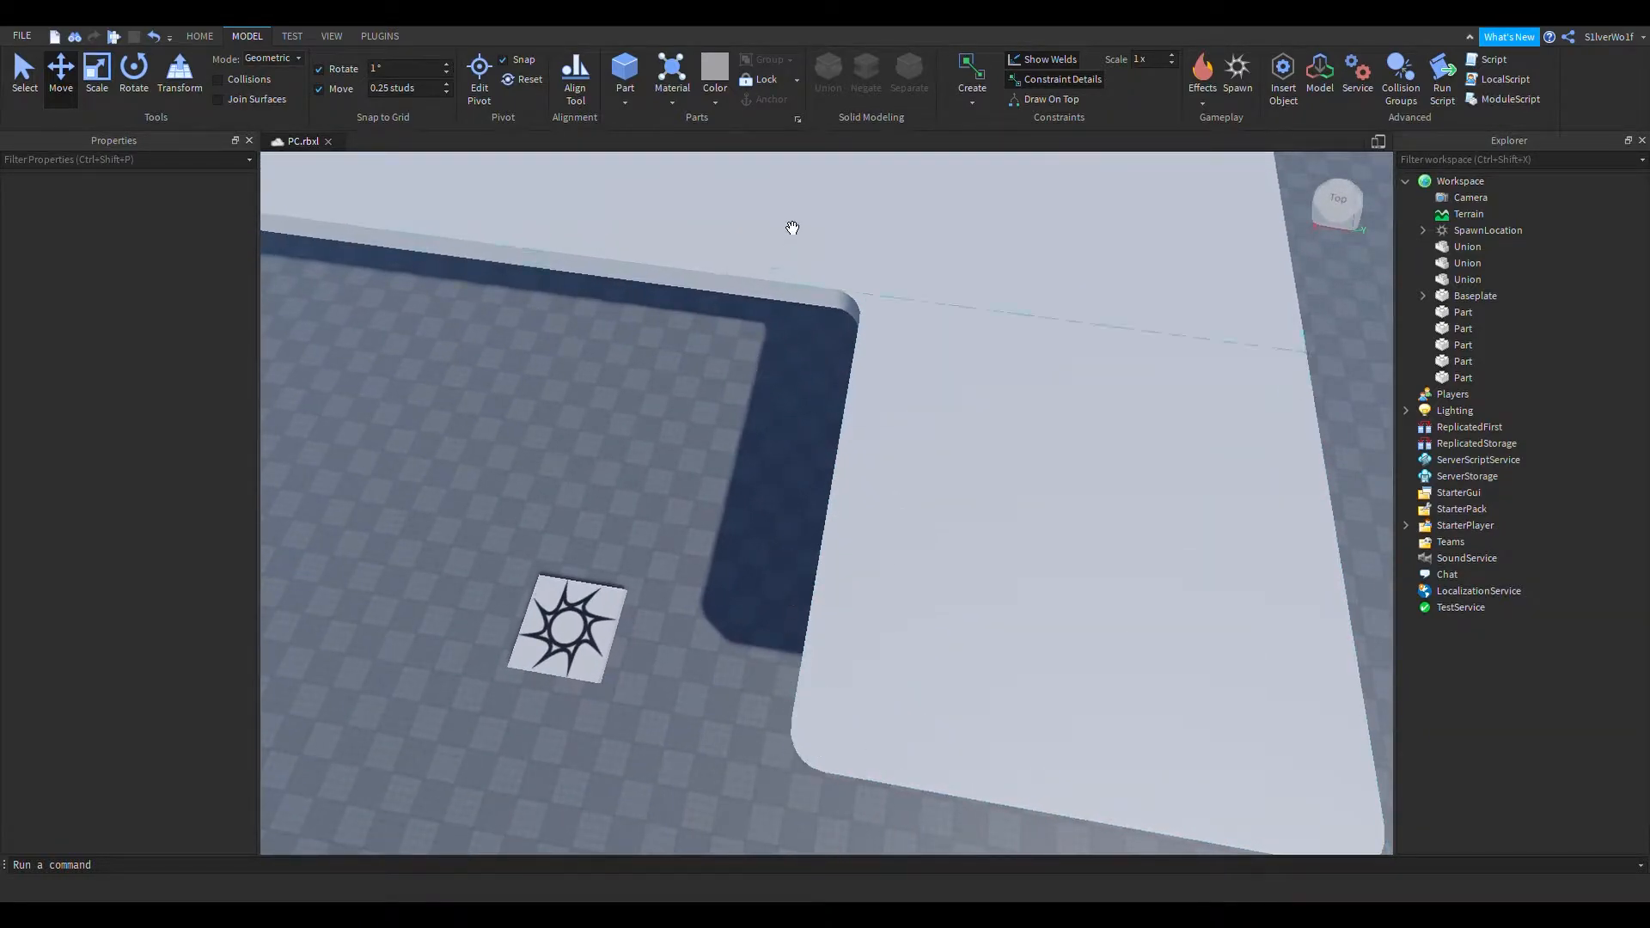
{"action": "right_click_drag", "start_coordinate": [726, 277], "coordinate": [726, 276]}
{"action": "key", "text": "w"}
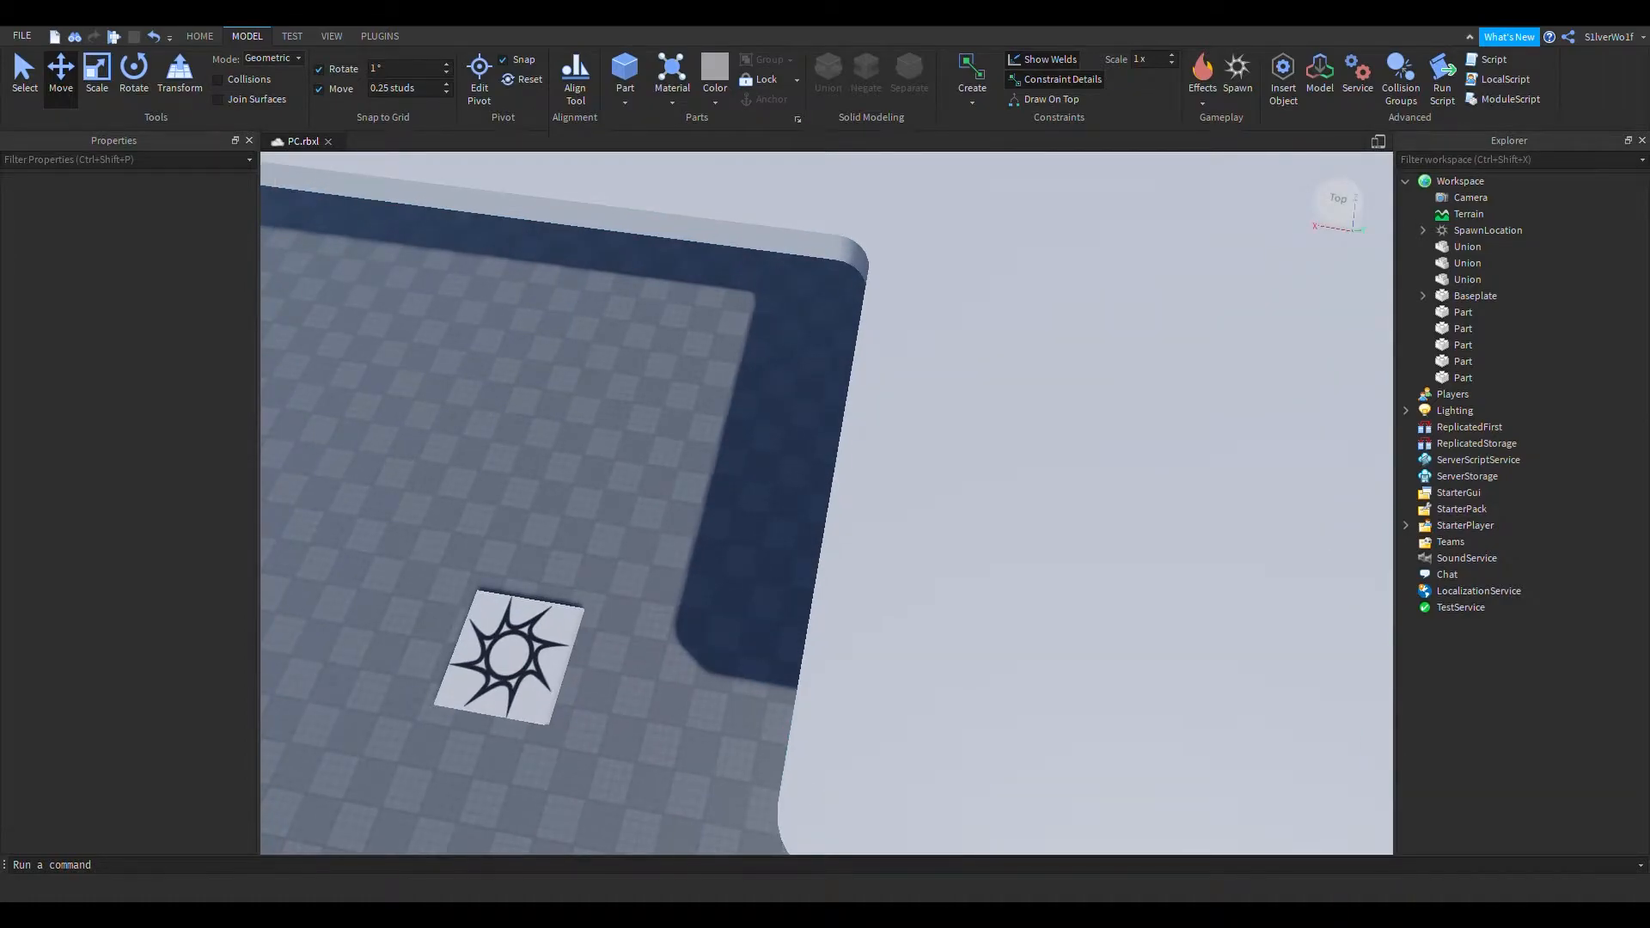
Delete the concave fillet union from the desk's inner corner
{"action": "right_click_drag", "start_coordinate": [652, 462], "coordinate": [640, 462]}
{"action": "key", "text": "w"}
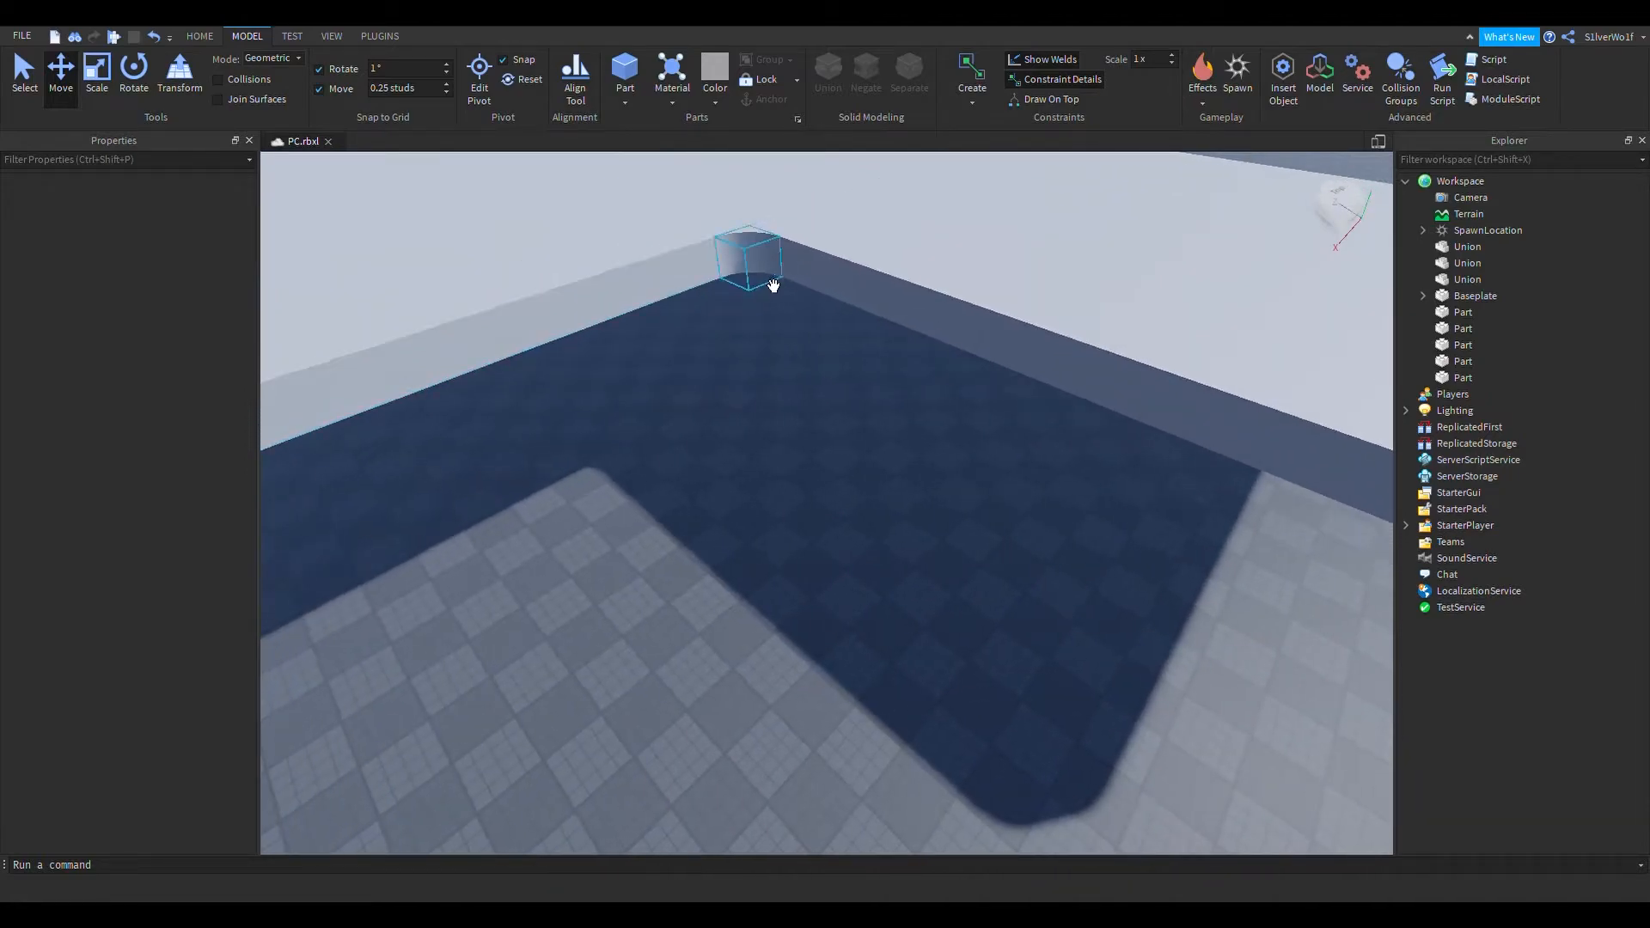
{"action": "key", "text": "Delete"}
{"action": "right_click_drag", "start_coordinate": [828, 534], "coordinate": [828, 534]}
{"action": "key", "text": "s"}
{"action": "key", "text": "s"}
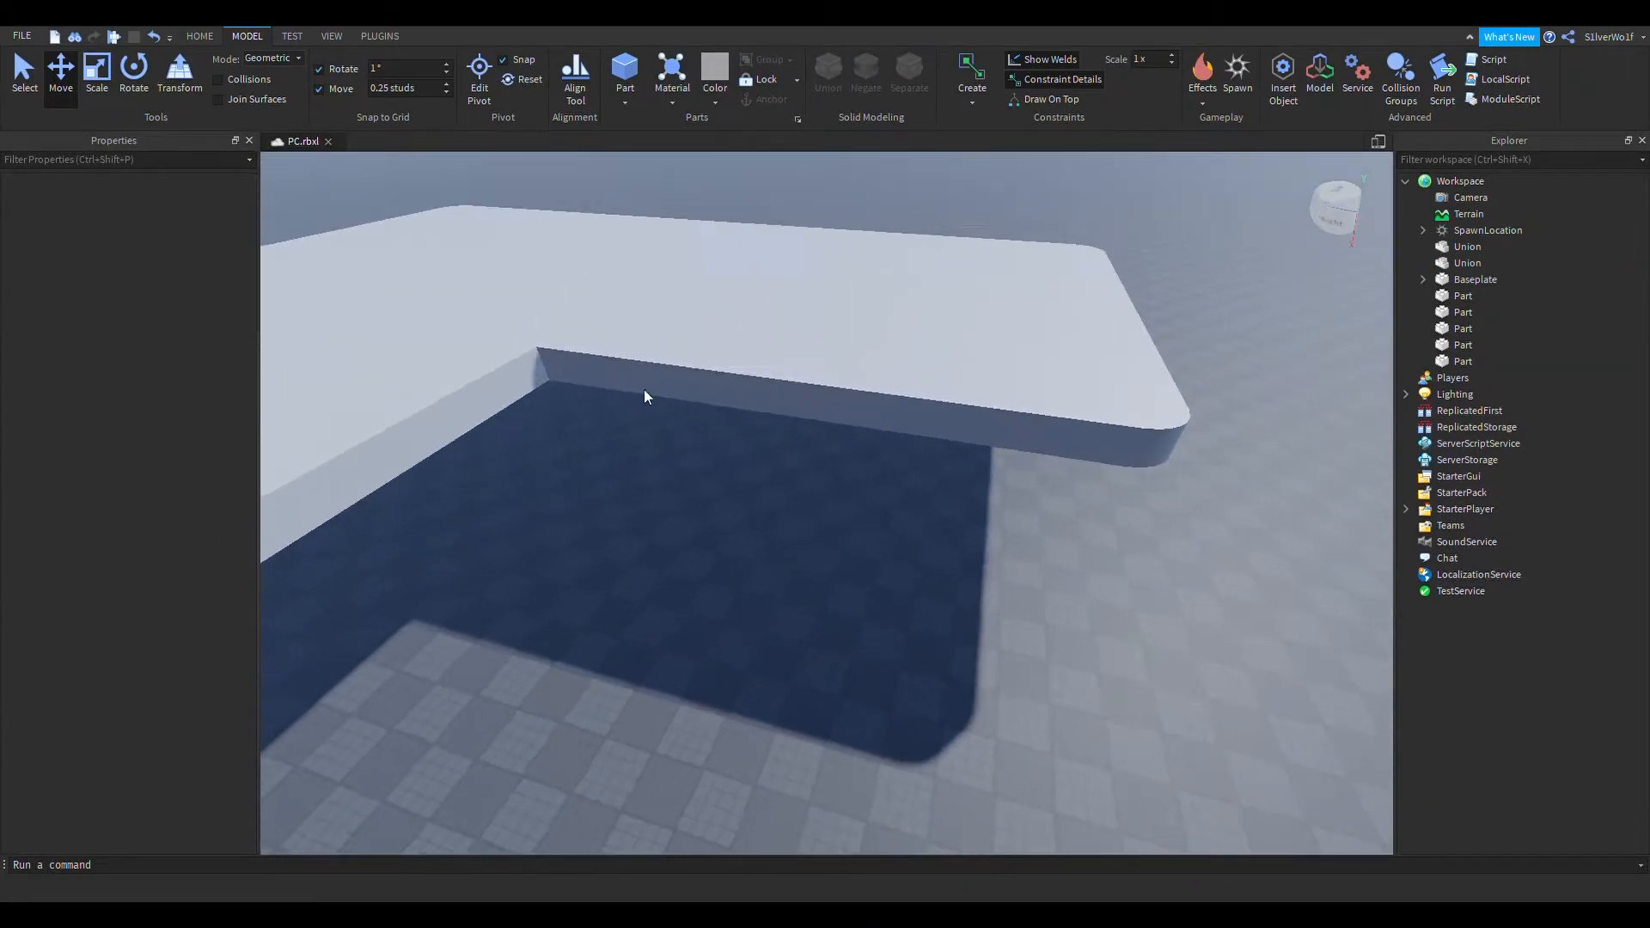
Insert a wedge and place it at the desk's inner corner, at -30, 19.5, 38.75
{"action": "key", "text": "w"}
{"action": "key", "text": "a"}
{"action": "left_click", "coordinate": [662, 172]}
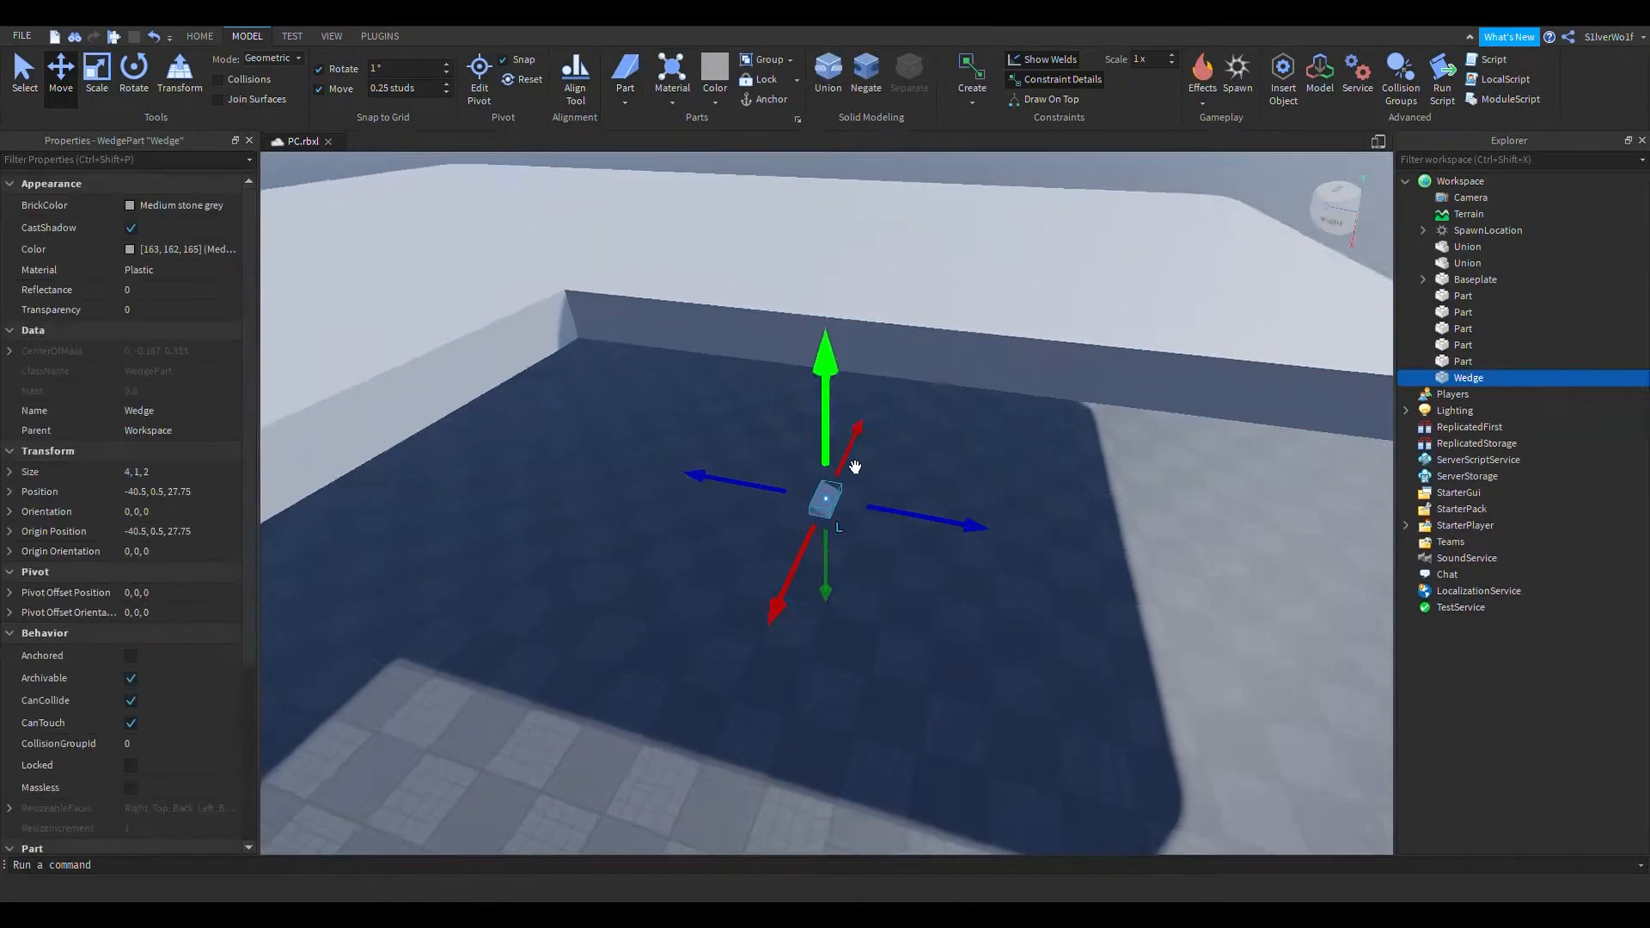
{"action": "left_click_drag", "start_coordinate": [901, 505], "coordinate": [693, 256]}
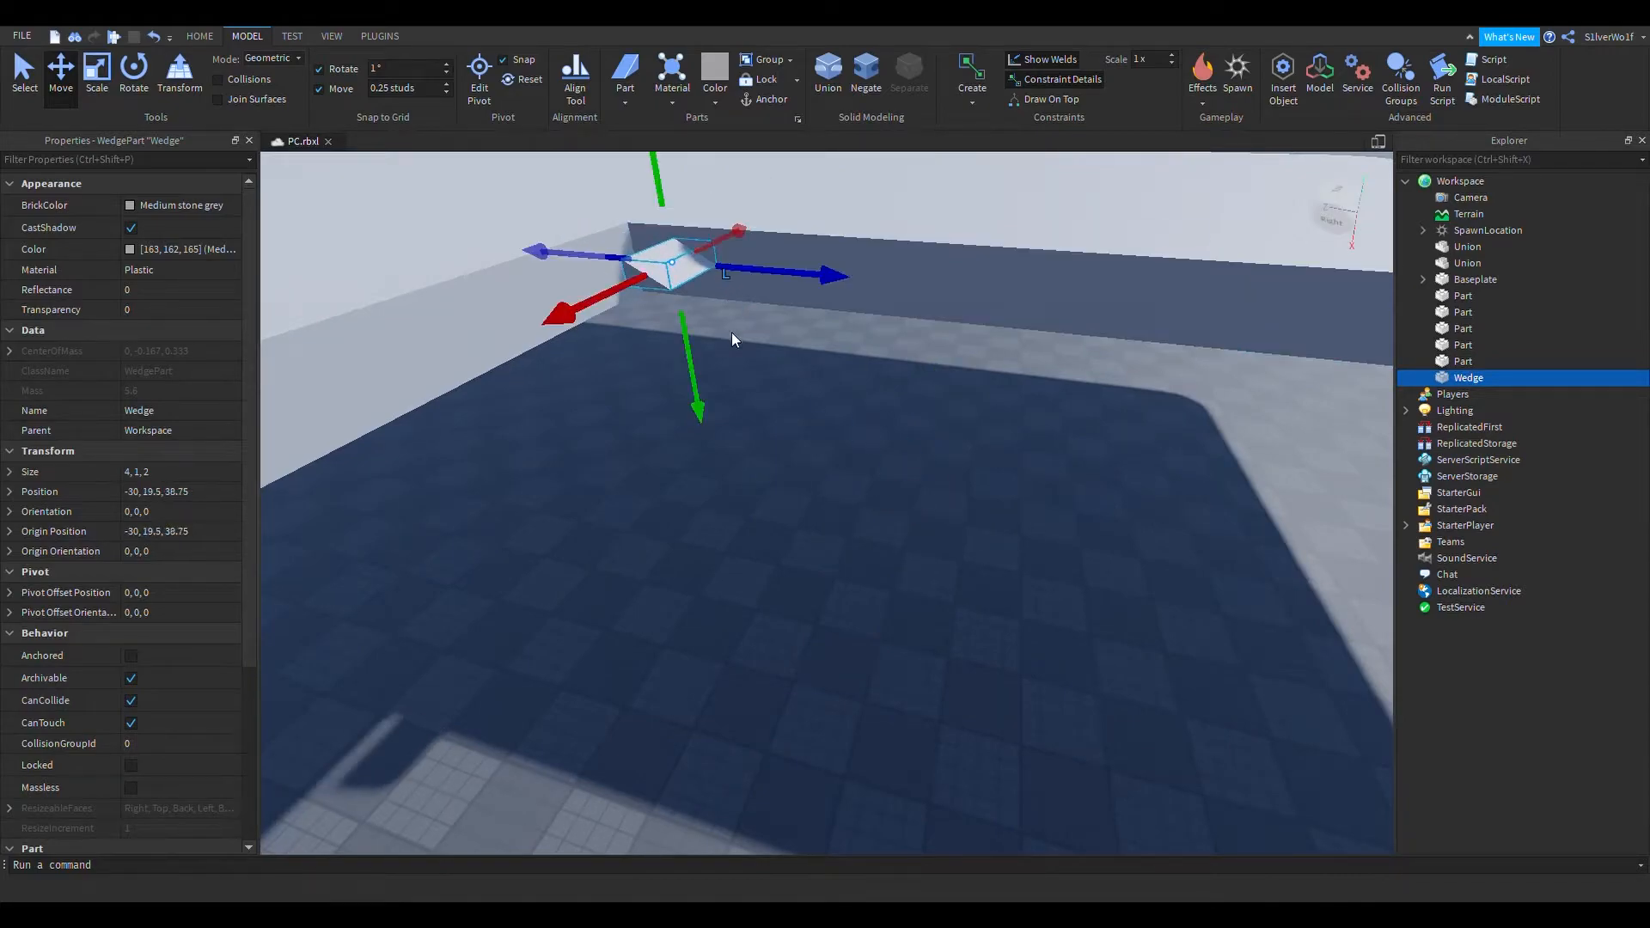
{"action": "key", "text": "w"}
{"action": "key", "text": "s"}
Rotate the wedge to -90° about the Z axis so that it stands upright
{"action": "left_click", "coordinate": [134, 82]}
{"action": "right_click_drag", "start_coordinate": [889, 390], "coordinate": [890, 390]}
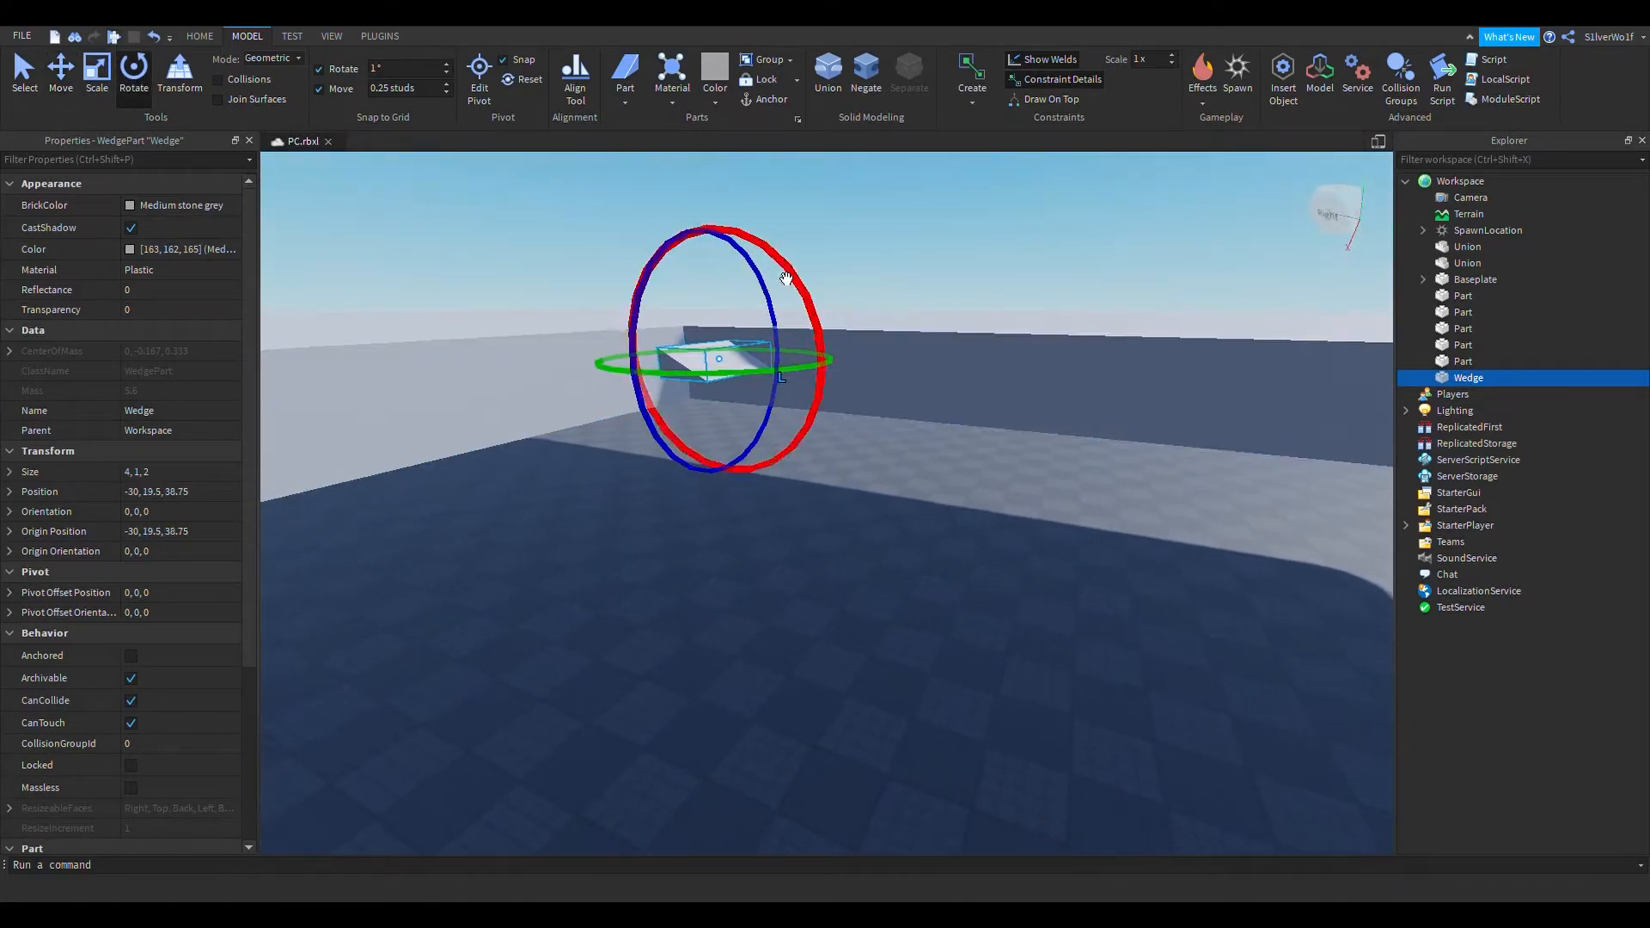
{"action": "key", "text": "a"}
{"action": "left_click_drag", "start_coordinate": [827, 293], "coordinate": [786, 281]}
{"action": "key", "text": "ctrl+z"}
{"action": "right_click_drag", "start_coordinate": [863, 324], "coordinate": [864, 324]}
{"action": "left_click_drag", "start_coordinate": [720, 350], "coordinate": [661, 392]}
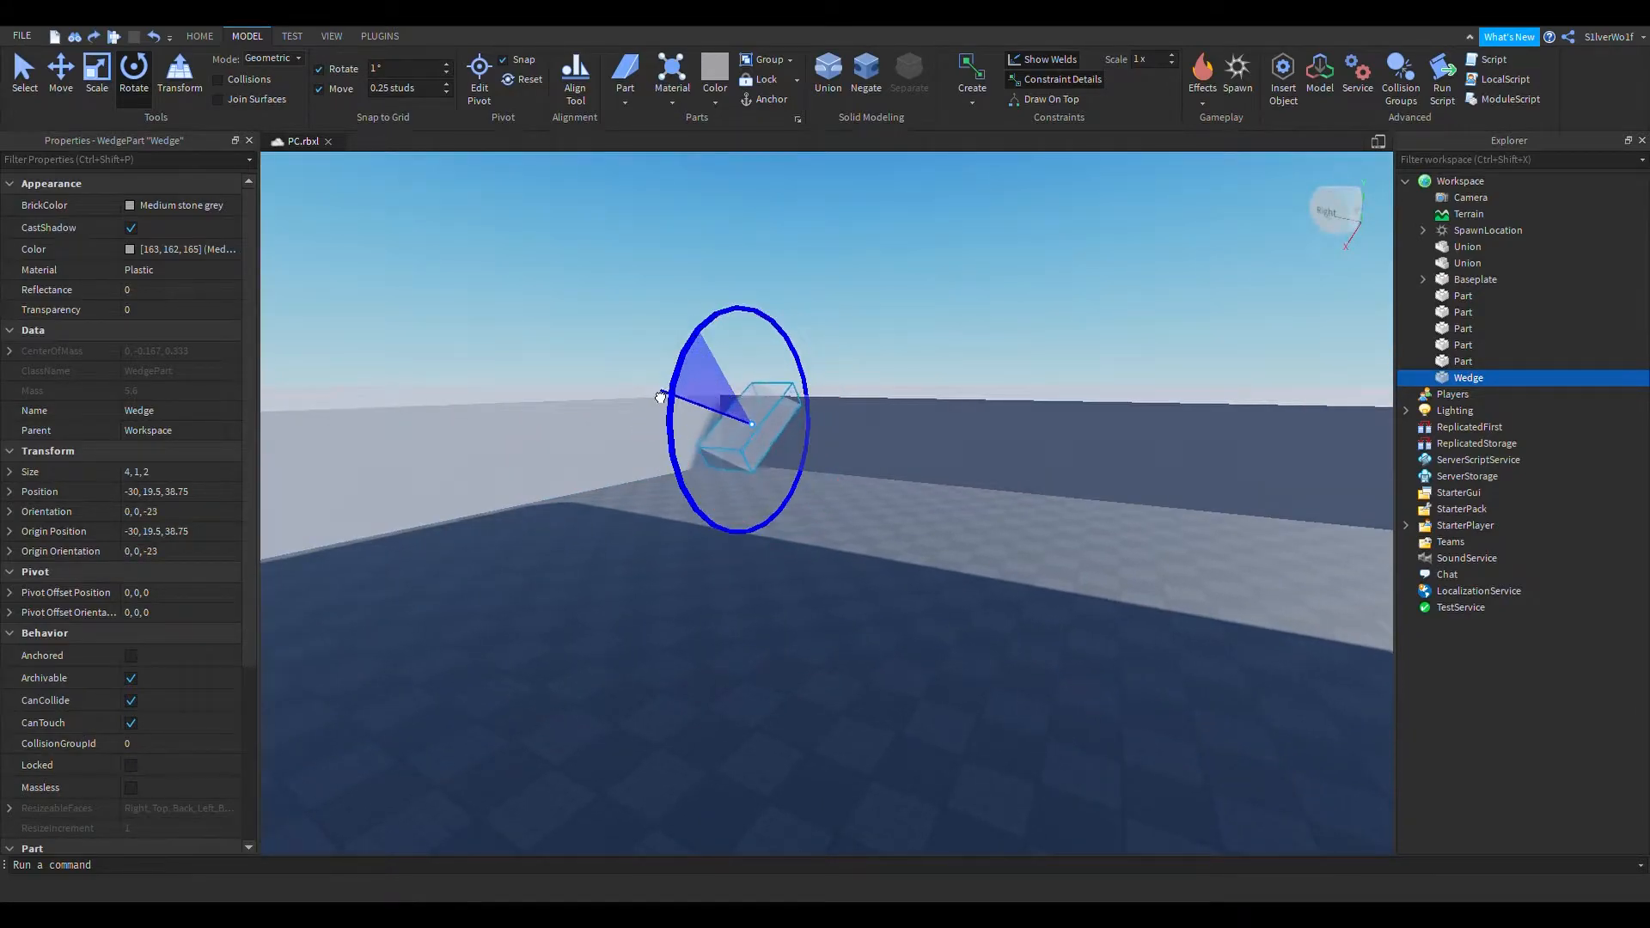
{"action": "left_click_drag", "start_coordinate": [689, 536], "coordinate": [686, 533]}
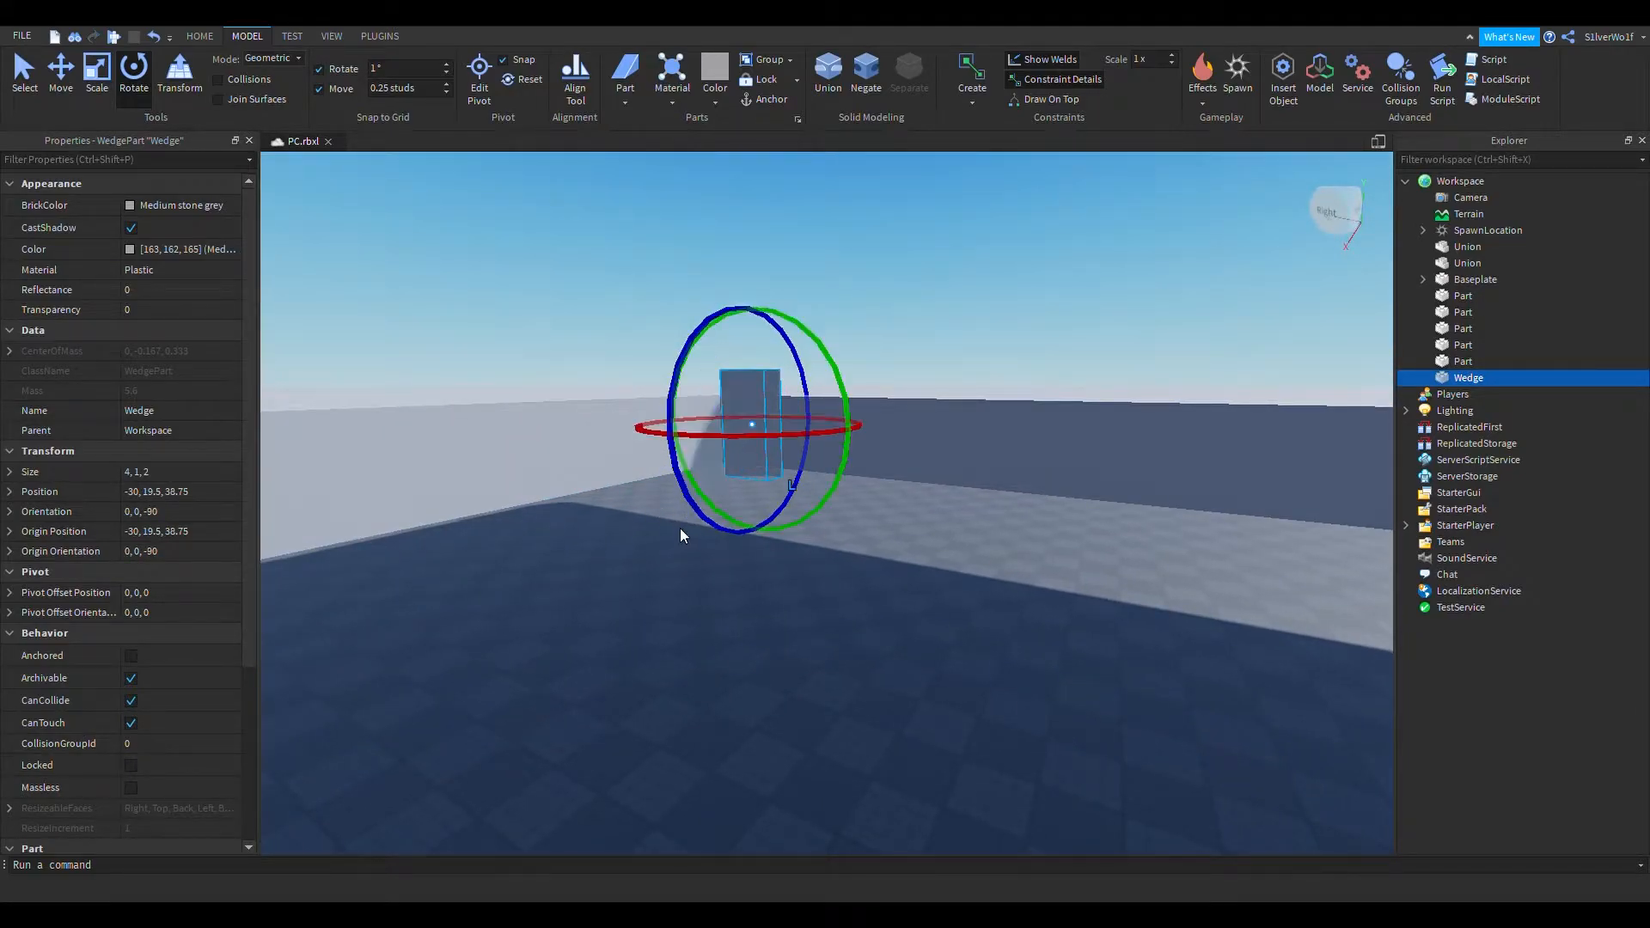
Adjust and resize the upright wedge to fit into the desk's inner corner
{"action": "scroll", "coordinate": [834, 579], "scroll_direction": "up", "scroll_amount": 3}
{"action": "left_click", "coordinate": [834, 580]}
{"action": "right_click_drag", "start_coordinate": [859, 648], "coordinate": [859, 648]}
{"action": "left_click_drag", "start_coordinate": [593, 370], "coordinate": [537, 363]}
{"action": "right_click_drag", "start_coordinate": [659, 533], "coordinate": [658, 533]}
{"action": "key", "text": "ctrl+2"}
{"action": "key", "text": "ctrl+3"}
{"action": "left_click_drag", "start_coordinate": [629, 433], "coordinate": [620, 384]}
{"action": "scroll", "coordinate": [671, 422], "scroll_direction": "down", "scroll_amount": 3}
{"action": "right_click_drag", "start_coordinate": [704, 423], "coordinate": [704, 424]}
{"action": "left_click_drag", "start_coordinate": [771, 414], "coordinate": [826, 382]}
{"action": "right_click_drag", "start_coordinate": [900, 455], "coordinate": [900, 456]}
{"action": "left_click", "coordinate": [903, 537]}
Stretch the wedge along the inner edge of the desk arm toward its rounded end corner
{"action": "right_click_drag", "start_coordinate": [907, 543], "coordinate": [933, 568]}
{"action": "key", "text": "d"}
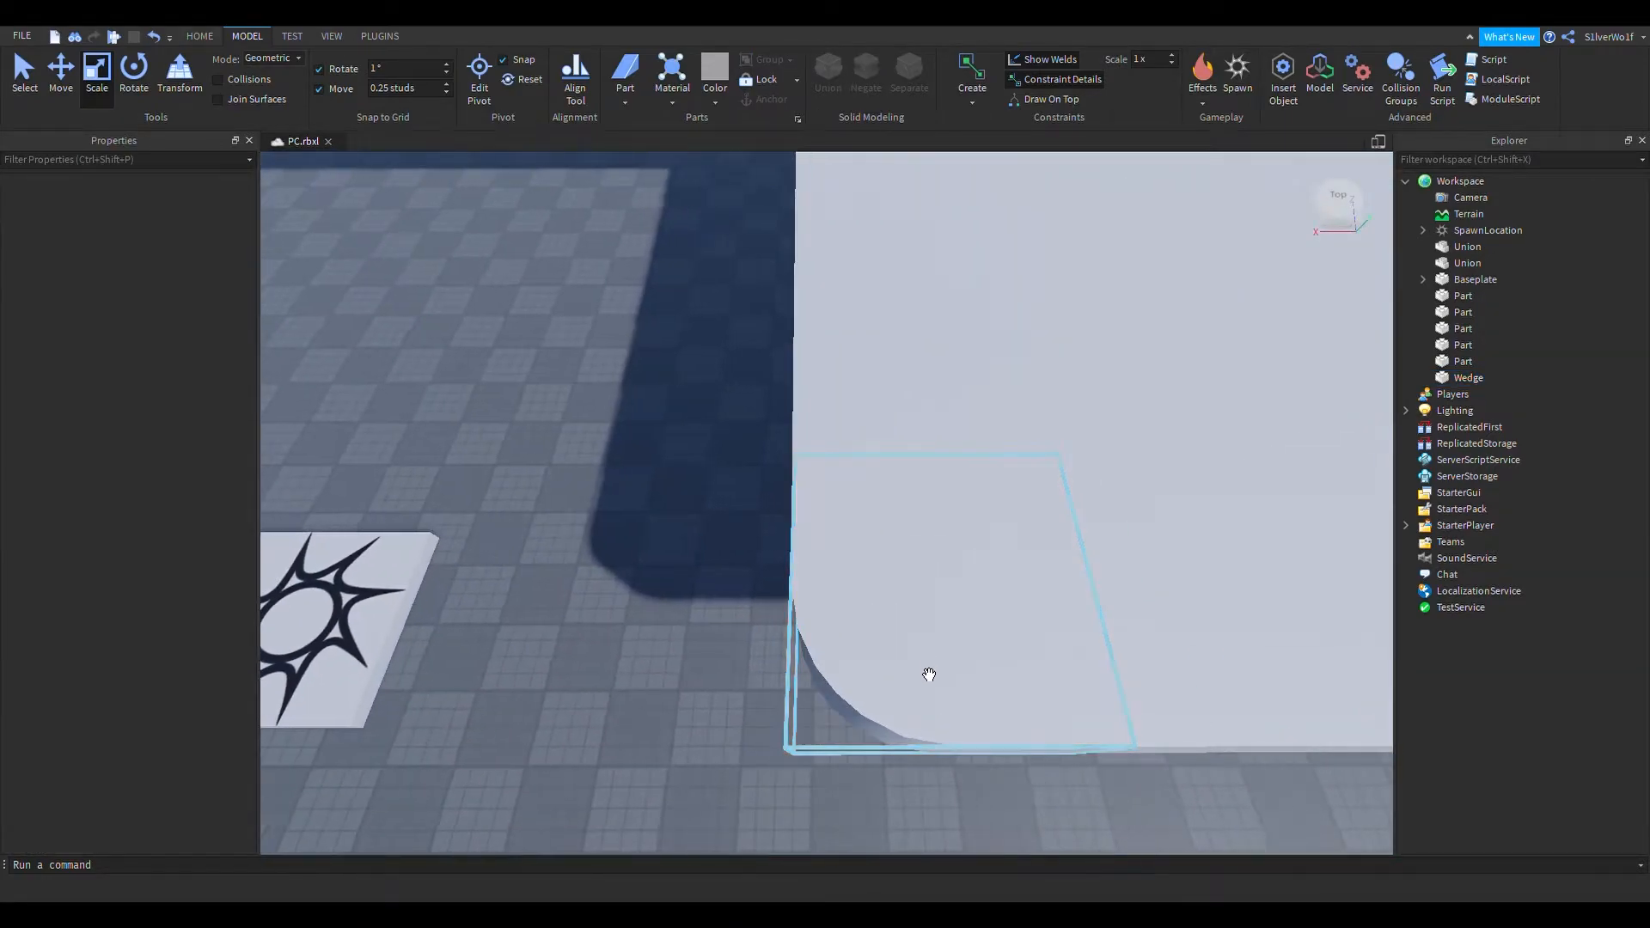
{"action": "left_click", "coordinate": [918, 685]}
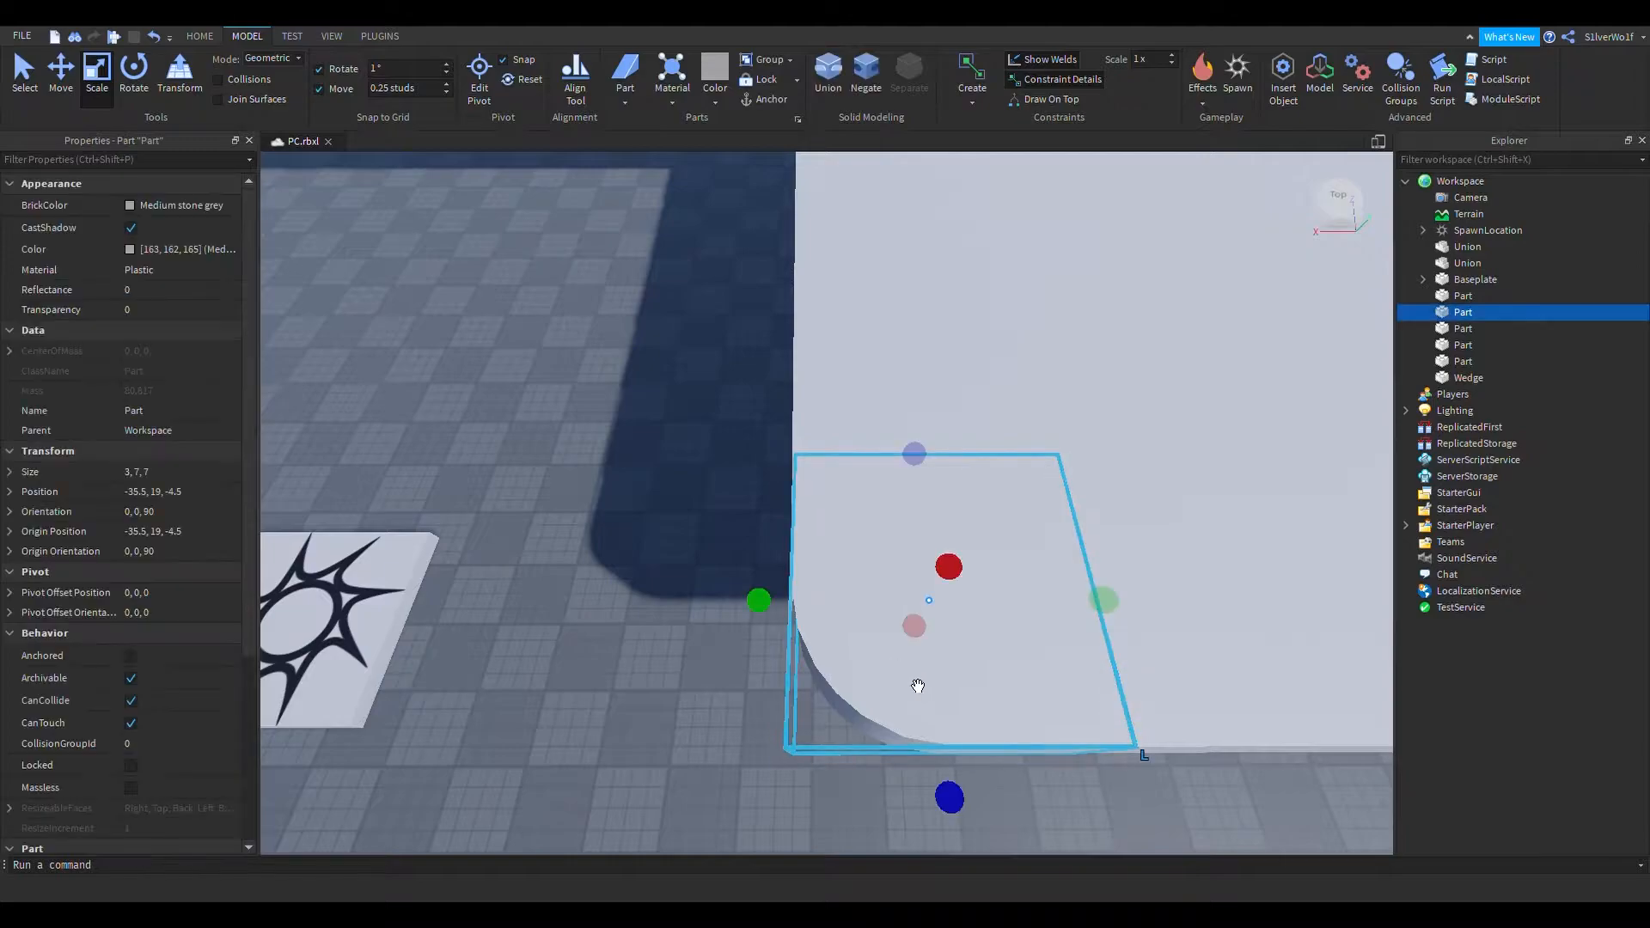
{"action": "left_click_drag", "start_coordinate": [653, 563], "coordinate": [698, 576]}
{"action": "right_click_drag", "start_coordinate": [698, 576], "coordinate": [698, 576]}
{"action": "left_click", "coordinate": [638, 430]}
{"action": "left_click_drag", "start_coordinate": [929, 494], "coordinate": [918, 607]}
{"action": "left_click", "coordinate": [1061, 673]}
Adjust the wedge's width to 7.25 studs along the desk arm's inner edge
{"action": "right_click_drag", "start_coordinate": [1061, 673], "coordinate": [1086, 696]}
{"action": "right_click_drag", "start_coordinate": [735, 741], "coordinate": [735, 740]}
{"action": "scroll", "coordinate": [735, 739], "scroll_direction": "down", "scroll_amount": 5}
{"action": "scroll", "coordinate": [800, 619], "scroll_direction": "up", "scroll_amount": 3}
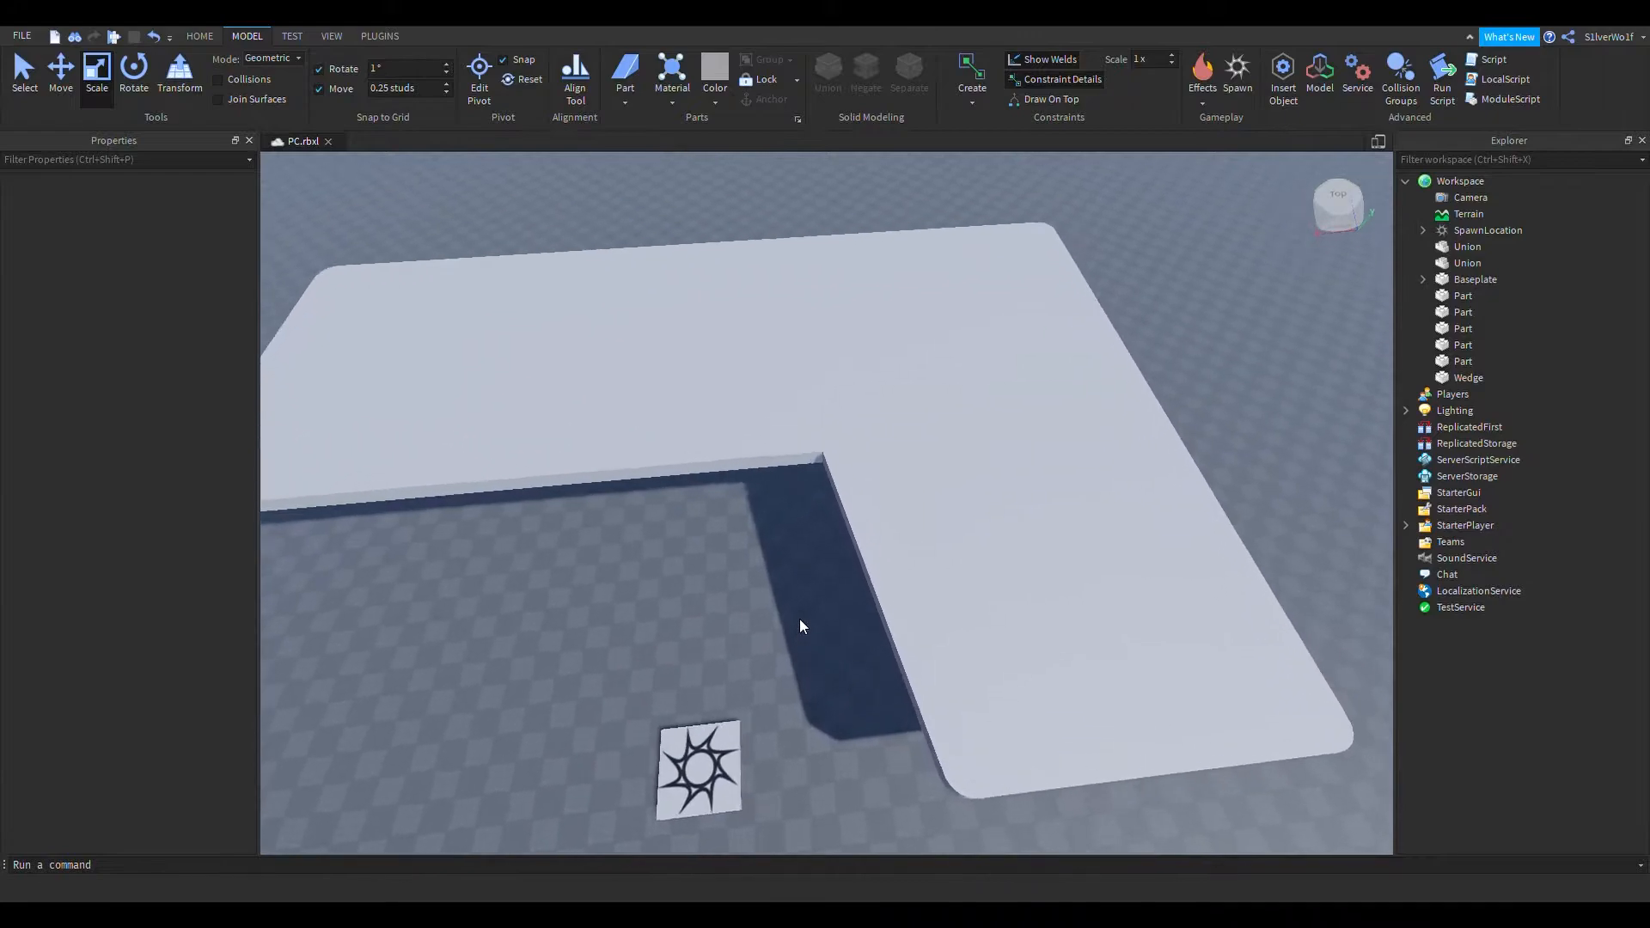
{"action": "scroll", "coordinate": [801, 609], "scroll_direction": "up", "scroll_amount": 5}
{"action": "right_click_drag", "start_coordinate": [863, 521], "coordinate": [916, 517]}
{"action": "scroll", "coordinate": [916, 518], "scroll_direction": "down", "scroll_amount": 3}
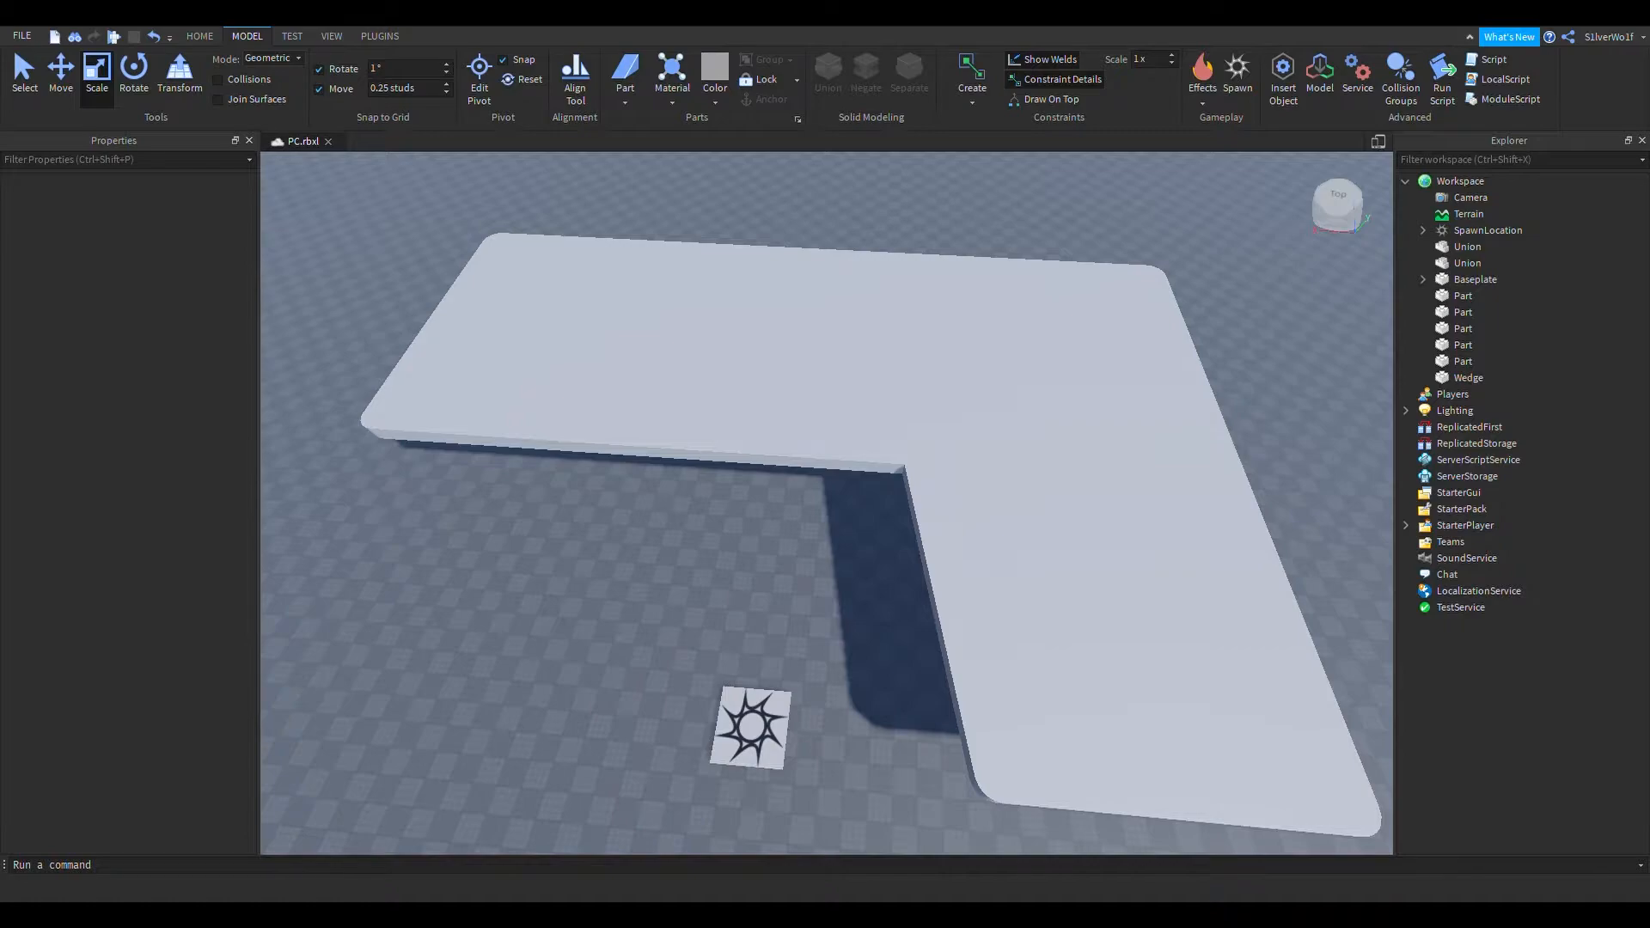
{"action": "right_click_drag", "start_coordinate": [829, 625], "coordinate": [828, 626]}
{"action": "left_click", "coordinate": [925, 514]}
{"action": "right_click_drag", "start_coordinate": [1013, 501], "coordinate": [1012, 501]}
{"action": "left_click_drag", "start_coordinate": [772, 550], "coordinate": [788, 549]}
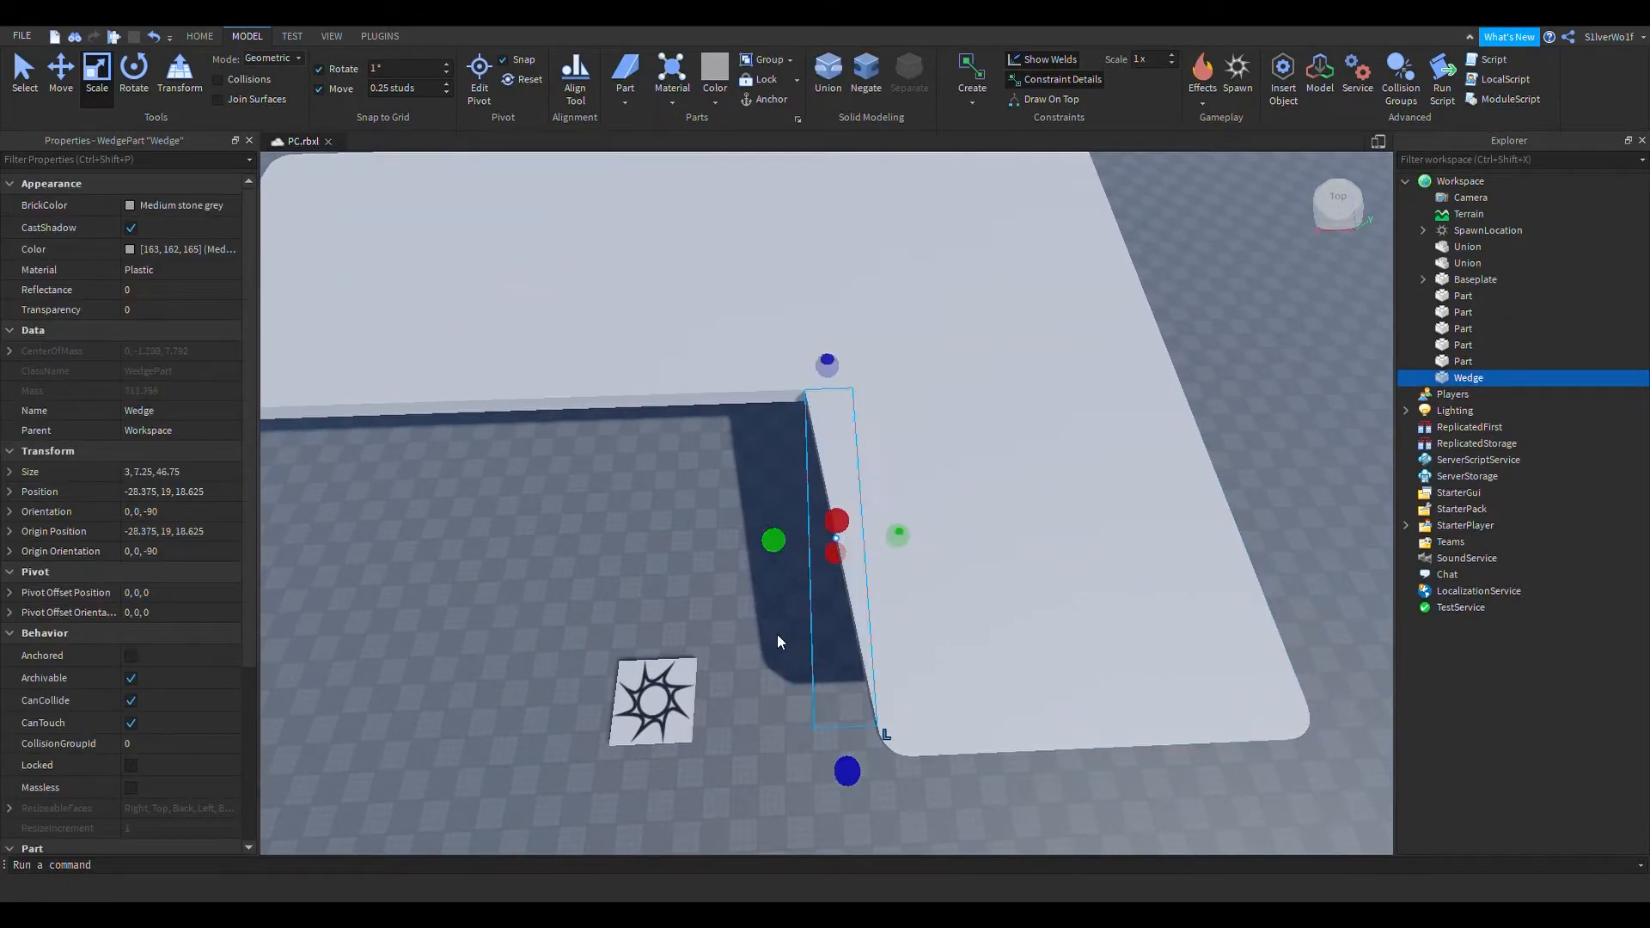
Examine the L-shaped desk from above, checking the tapered inner edge and the inner corner
{"action": "left_click", "coordinate": [778, 709]}
{"action": "key", "text": "s"}
{"action": "right_click_drag", "start_coordinate": [779, 709], "coordinate": [779, 709]}
{"action": "key", "text": "w"}
{"action": "scroll", "coordinate": [905, 535], "scroll_direction": "up", "scroll_amount": 4}
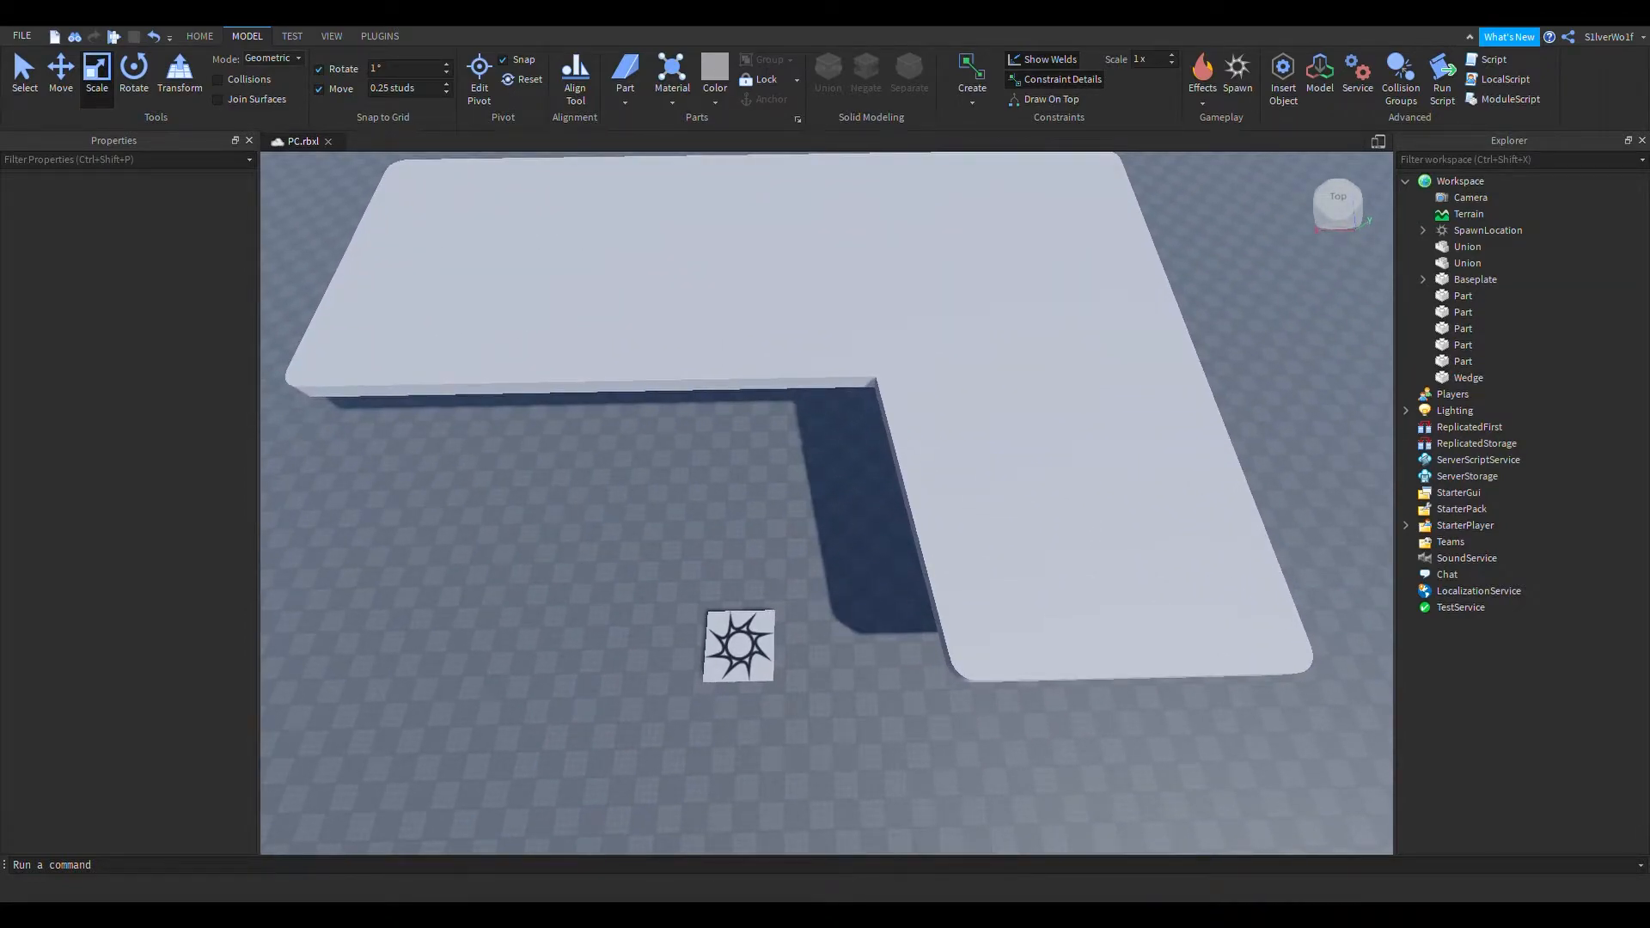
{"action": "key", "text": "s"}
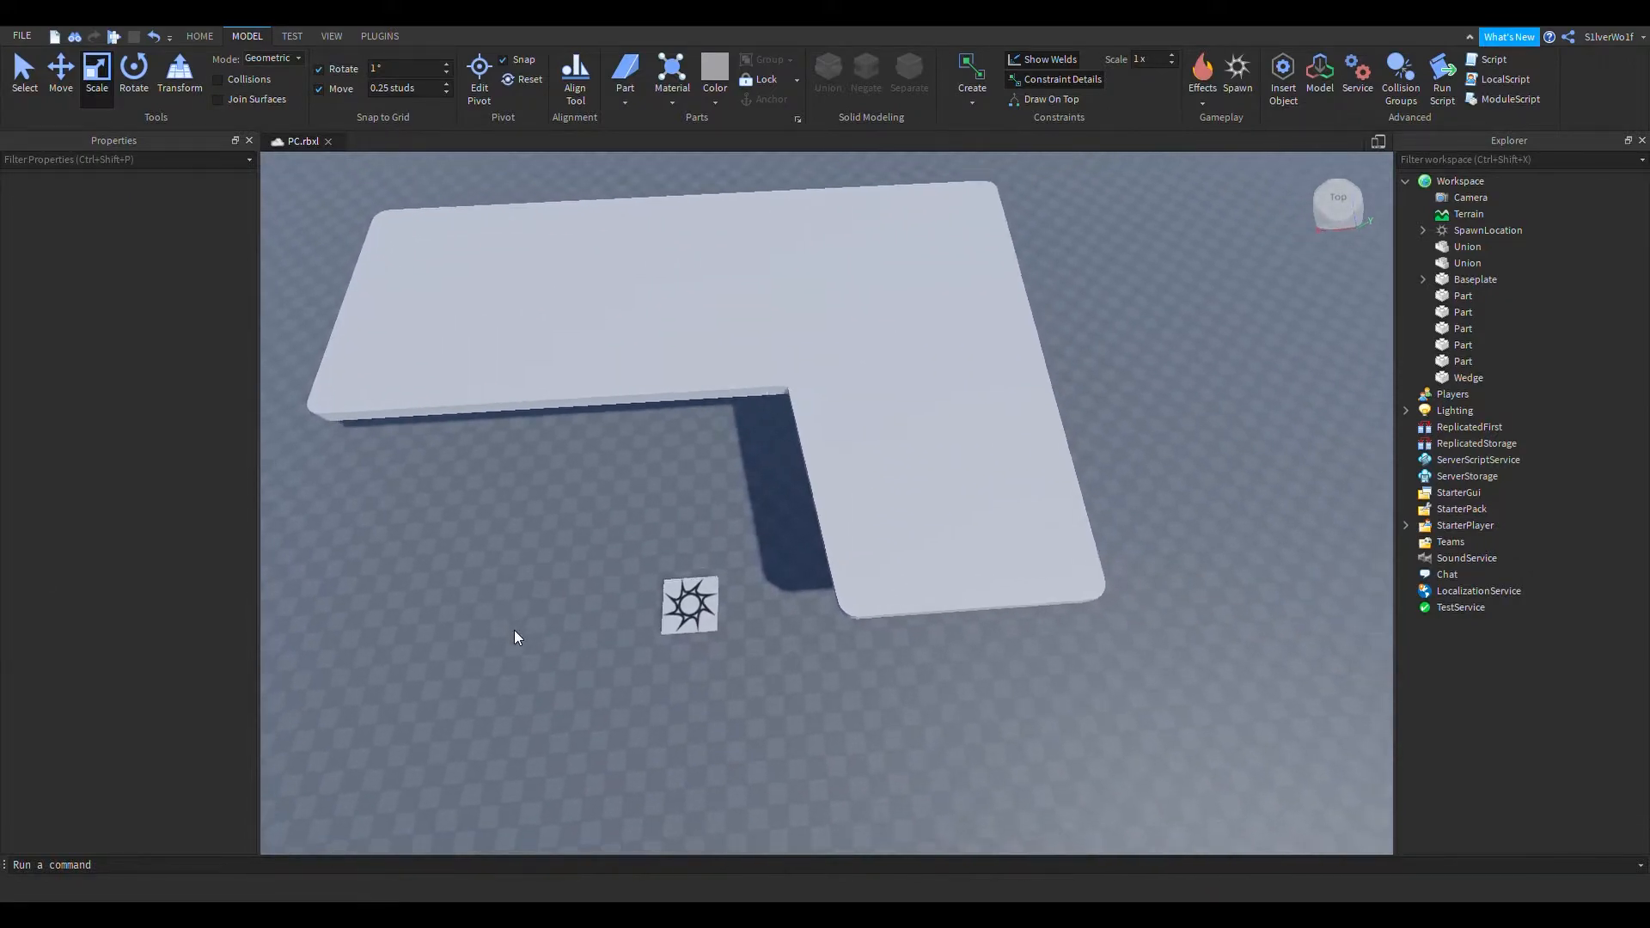
{"action": "scroll", "coordinate": [667, 506], "scroll_direction": "up", "scroll_amount": 6}
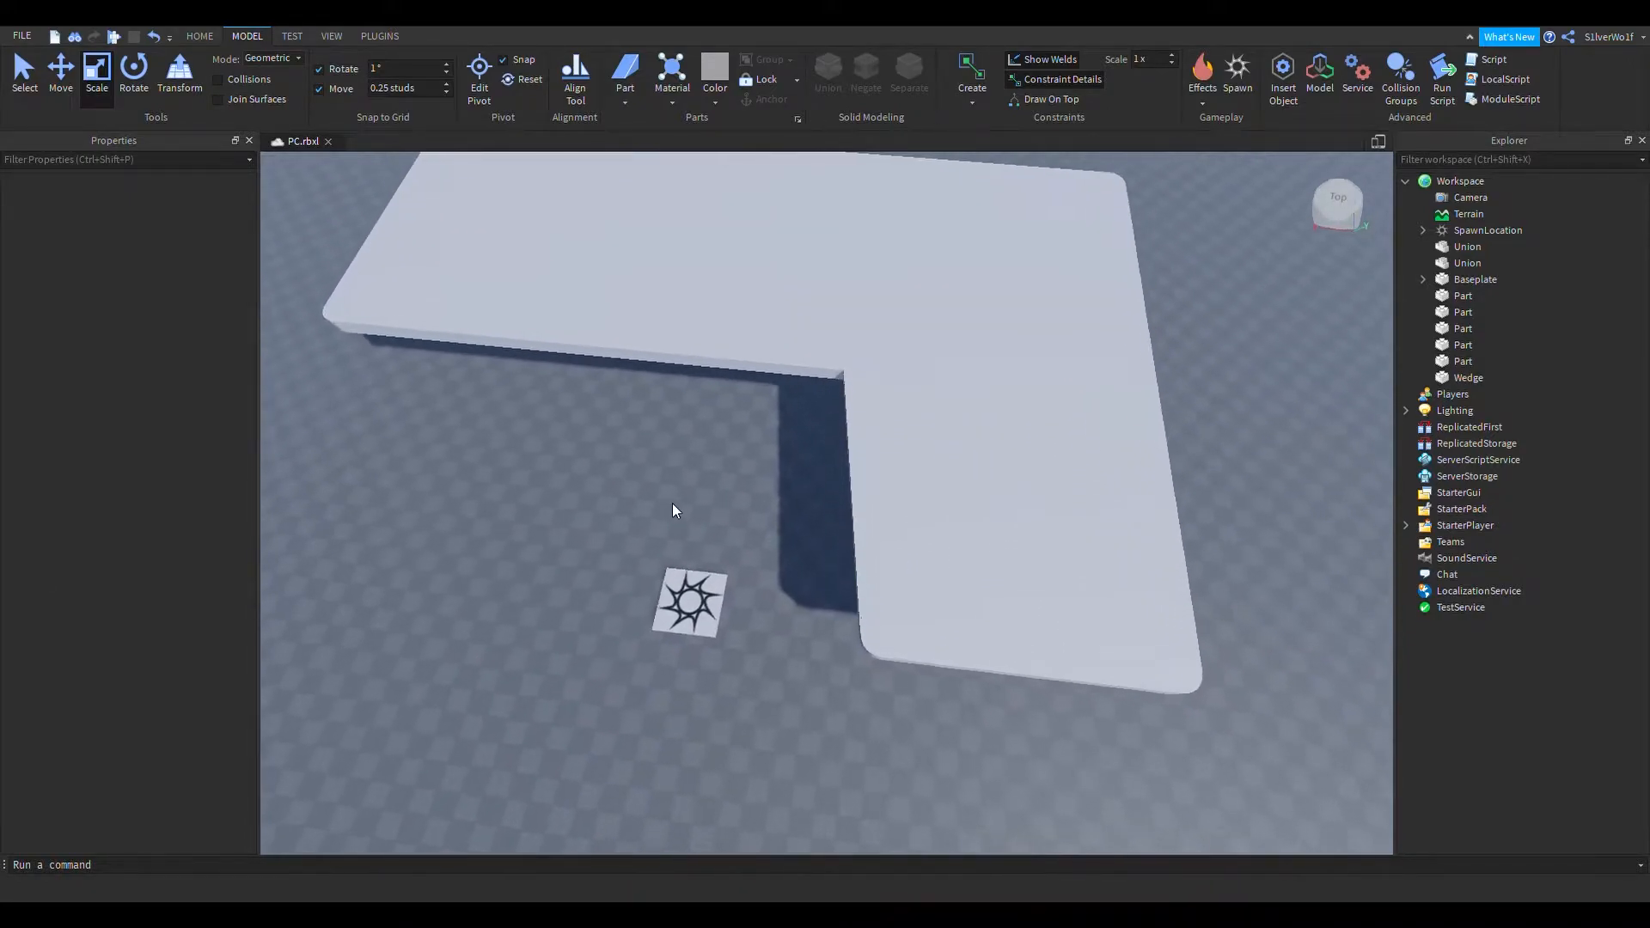
{"action": "right_click_drag", "start_coordinate": [675, 509], "coordinate": [717, 529]}
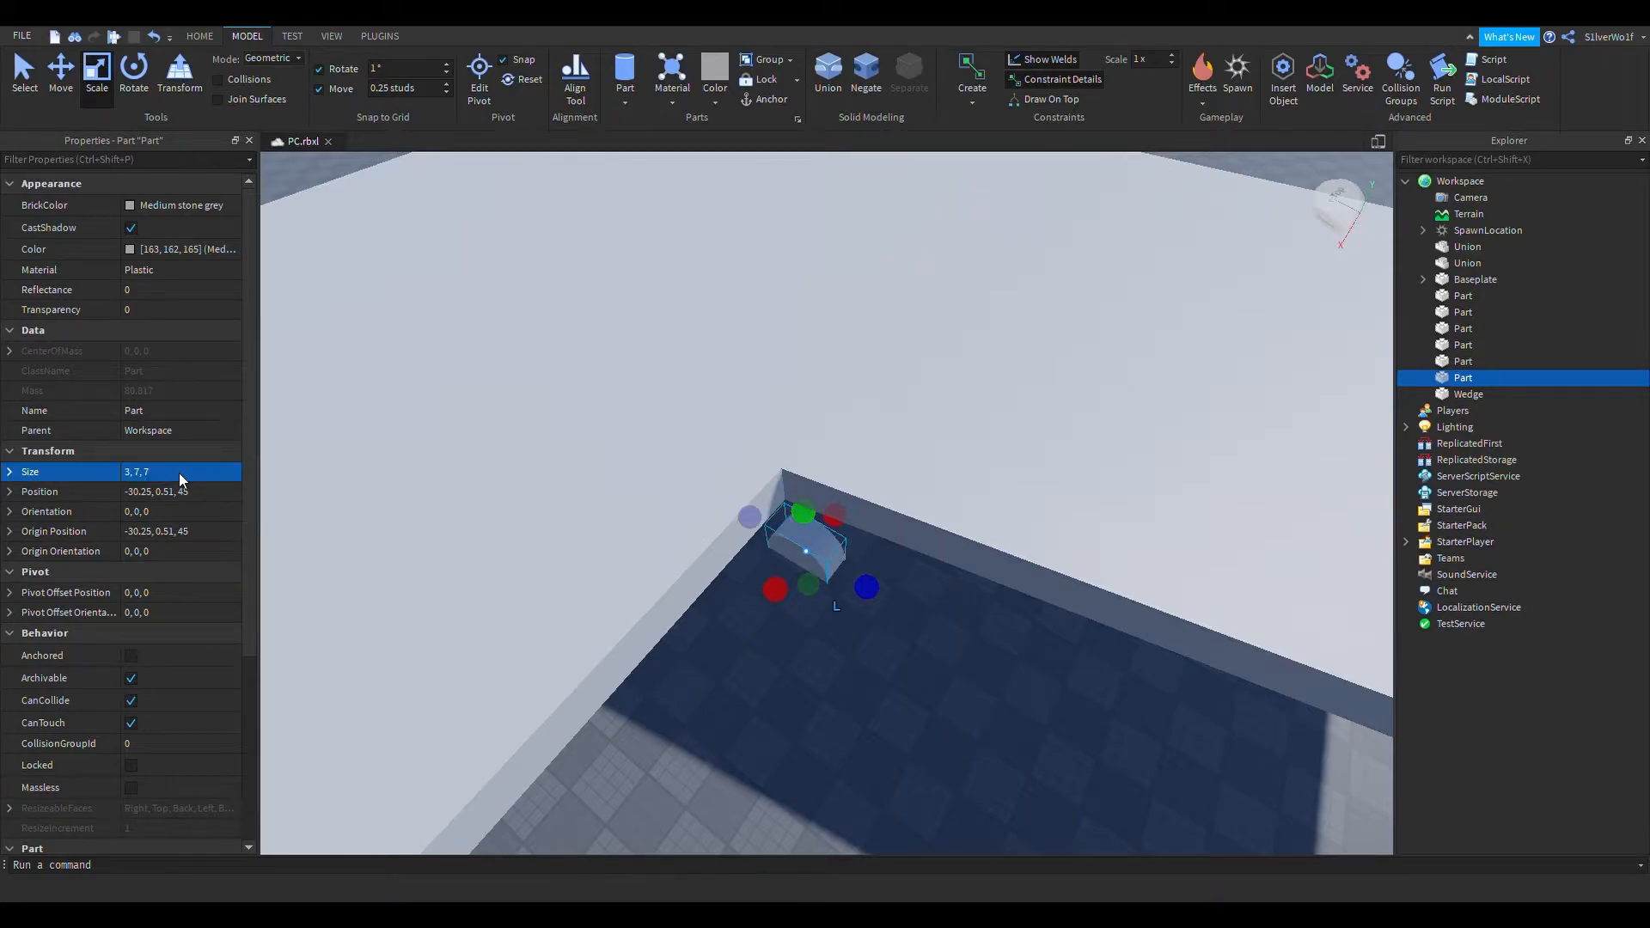
Set the new cylinder's orientation to 0, 0, 90 and move it up to the desk's inner corner
{"action": "left_click", "coordinate": [175, 512]}
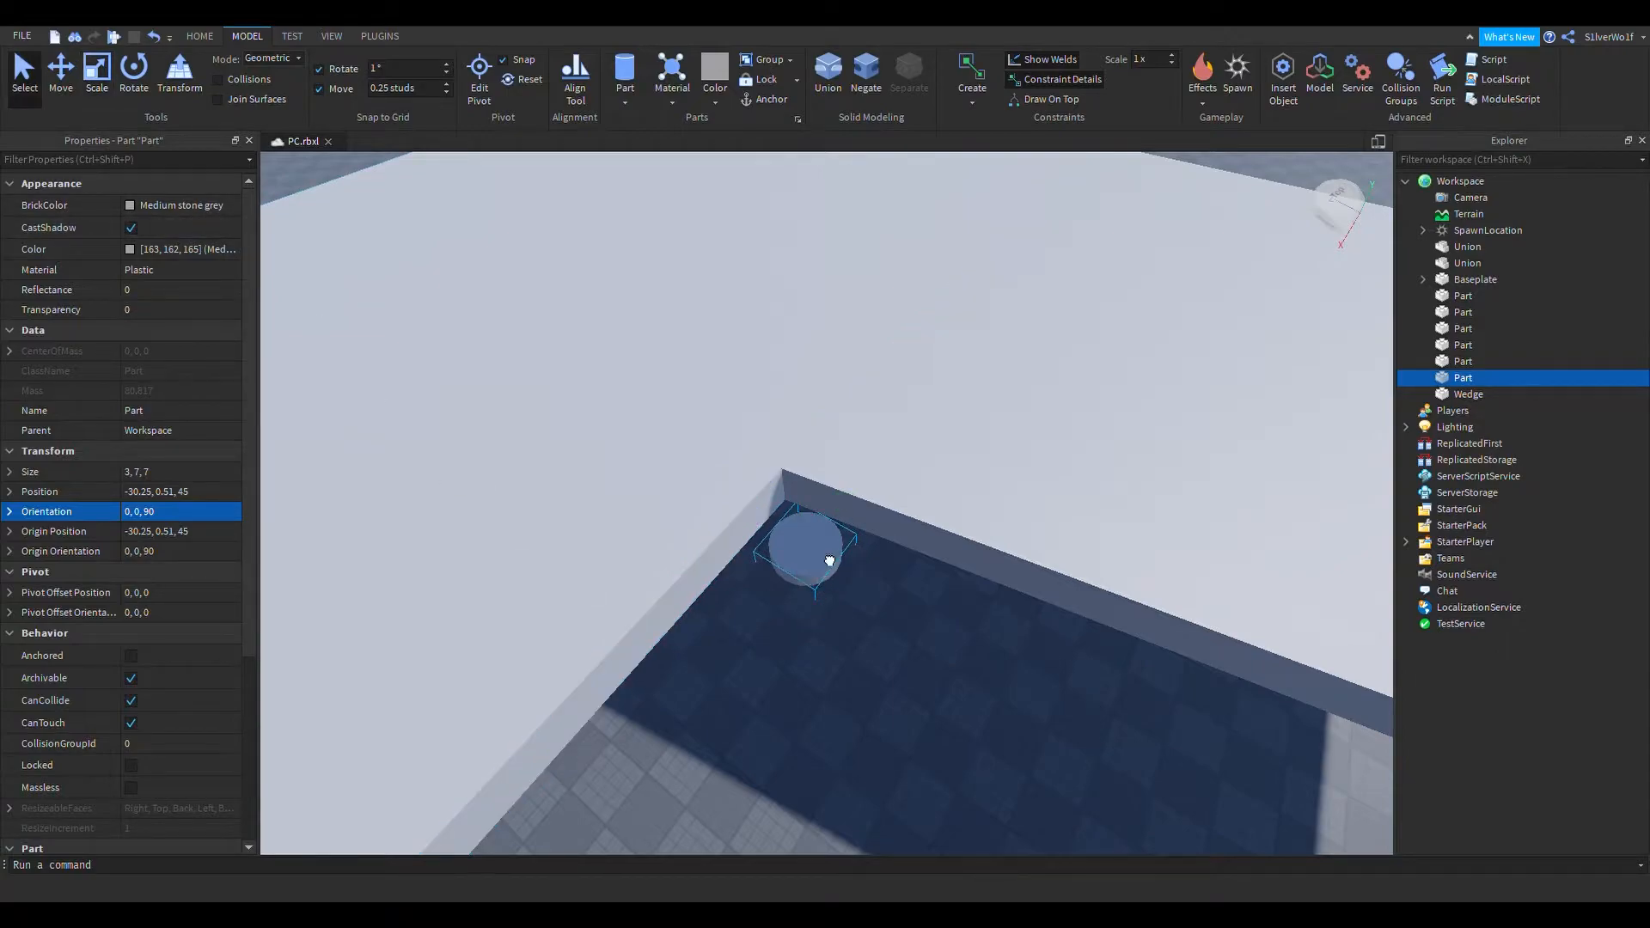
{"action": "left_click_drag", "start_coordinate": [829, 561], "coordinate": [838, 460]}
{"action": "key", "text": "ctrl+2"}
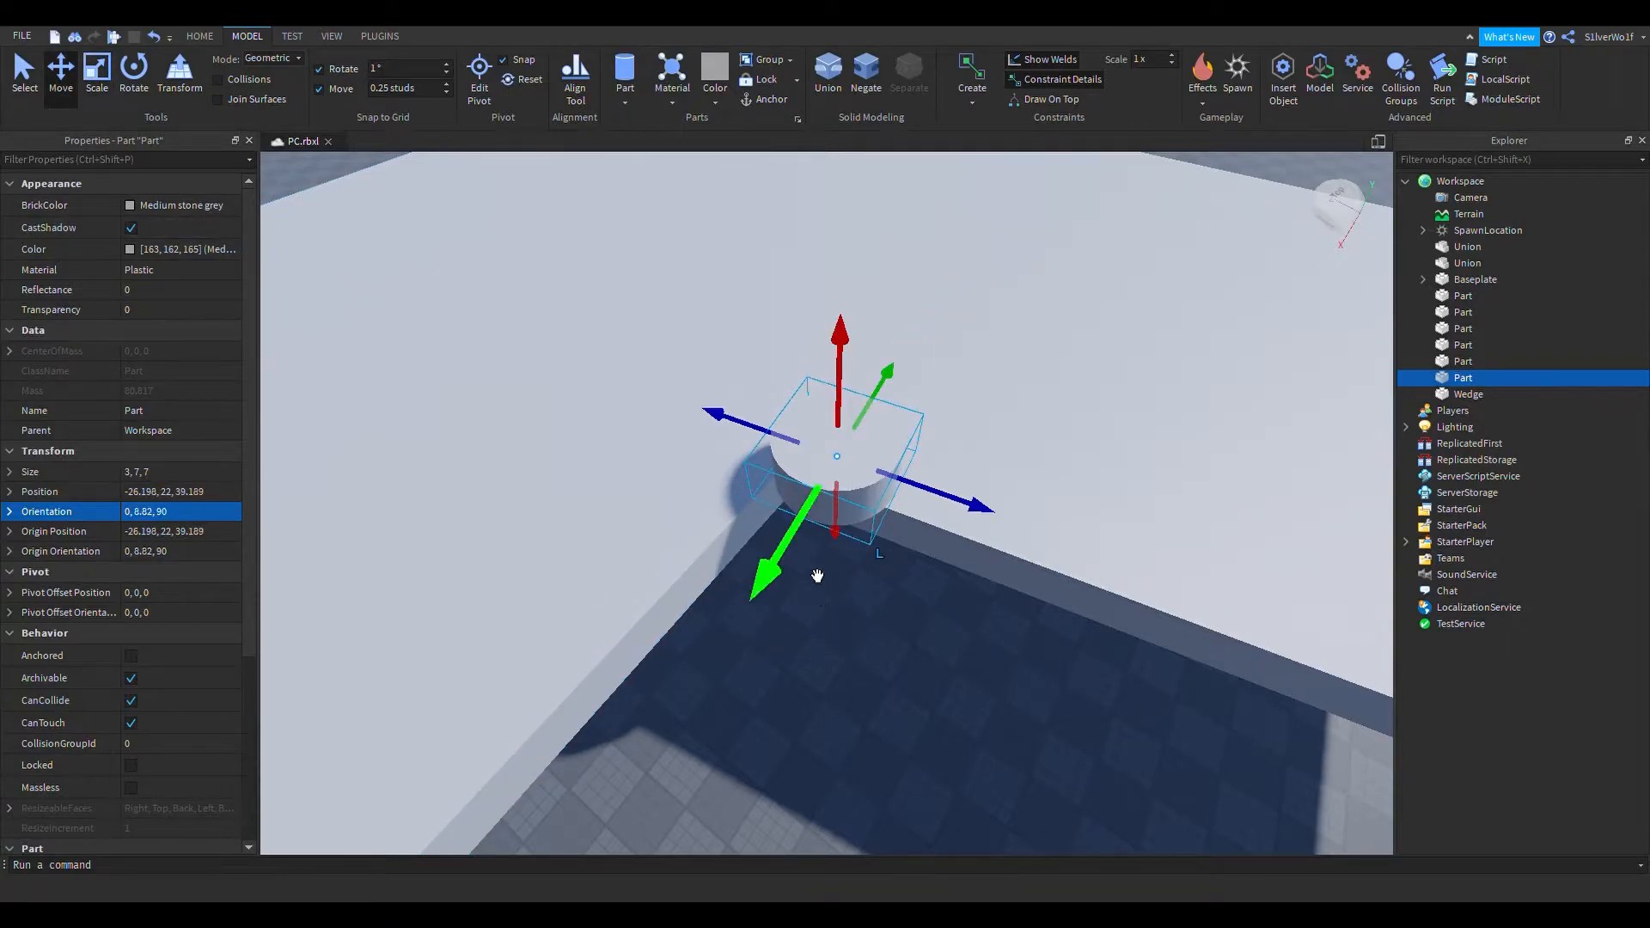
{"action": "left_click_drag", "start_coordinate": [808, 574], "coordinate": [762, 633]}
{"action": "right_click_drag", "start_coordinate": [975, 600], "coordinate": [873, 615]}
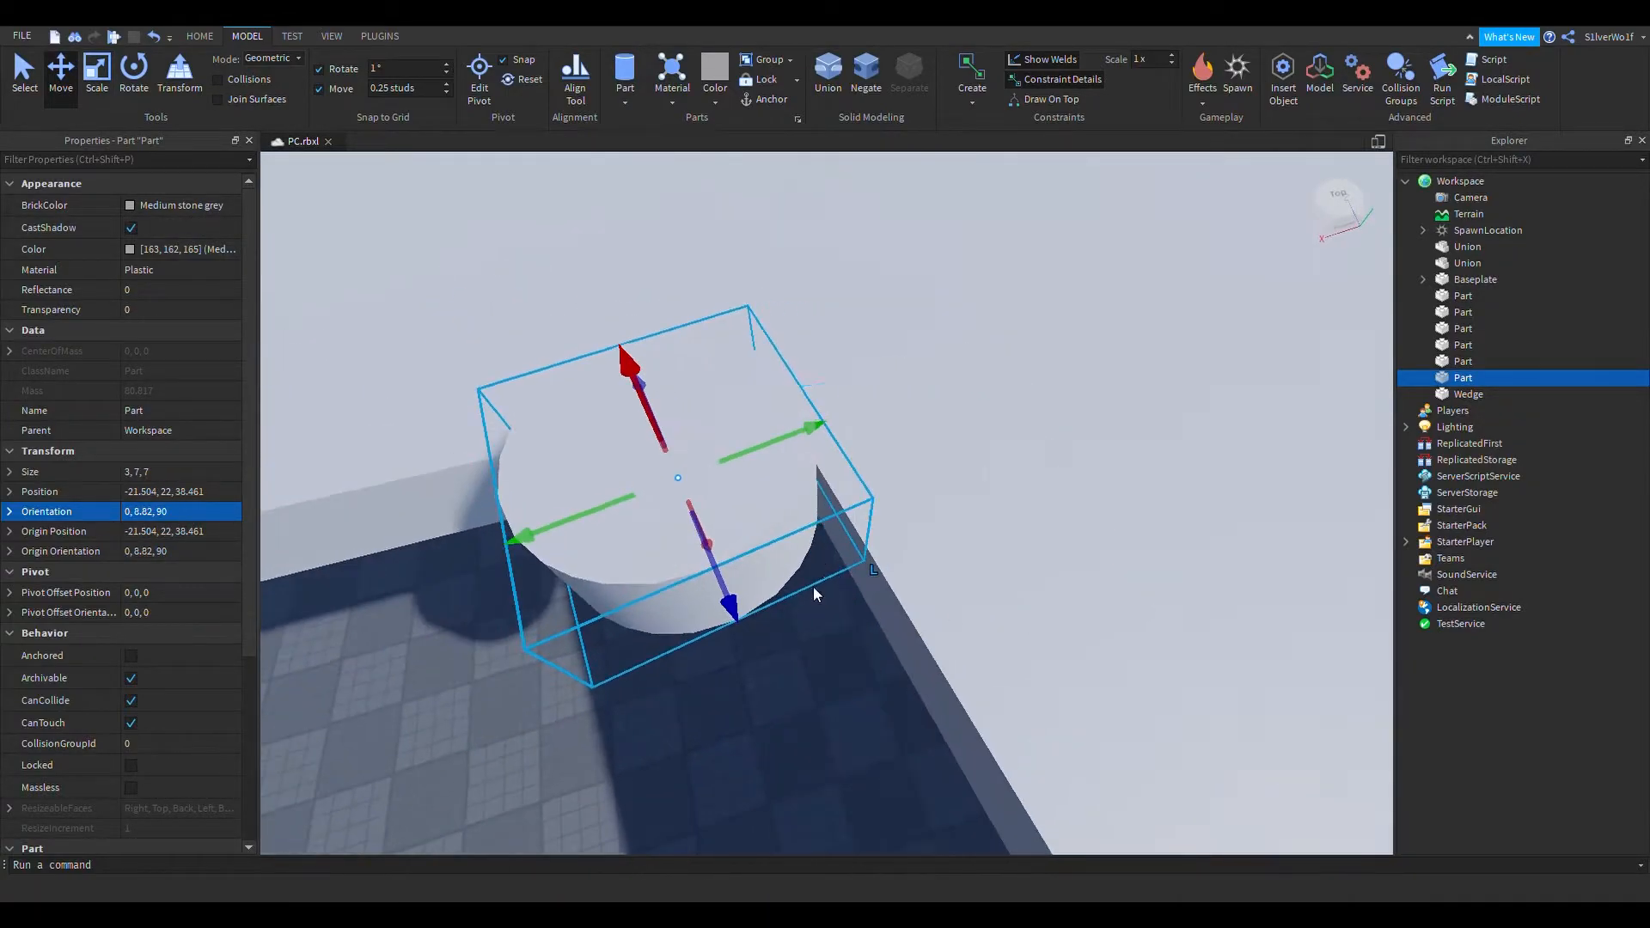
{"action": "key", "text": "s"}
{"action": "key", "text": "a"}
{"action": "left_click_drag", "start_coordinate": [746, 543], "coordinate": [650, 585]}
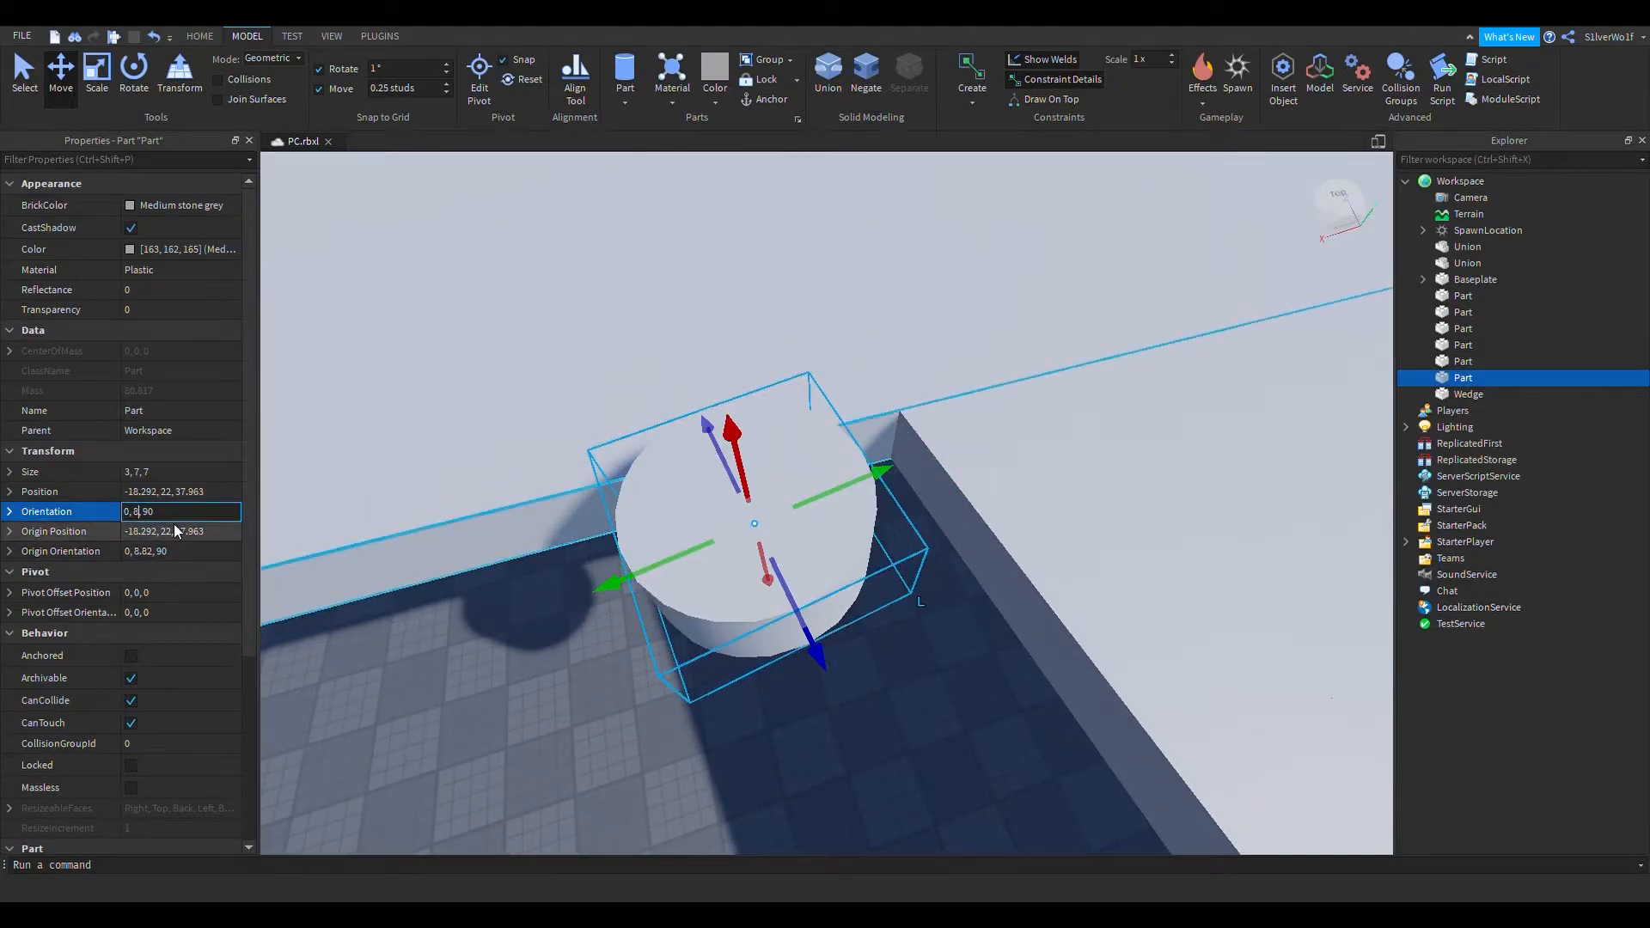
Reset the cylinder's orientation to 0, 0, 90 and fit it into the inner corner at -21.792, 19, 38.463
{"action": "type", "text": "0,"}
{"action": "key", "text": "Return"}
{"action": "right_click_drag", "start_coordinate": [369, 593], "coordinate": [685, 435]}
{"action": "key", "text": "a"}
{"action": "right_click_drag", "start_coordinate": [803, 466], "coordinate": [823, 429]}
{"action": "left_click_drag", "start_coordinate": [814, 347], "coordinate": [777, 335]}
{"action": "right_click_drag", "start_coordinate": [1092, 593], "coordinate": [1031, 572]}
{"action": "left_click_drag", "start_coordinate": [946, 614], "coordinate": [951, 739]}
{"action": "right_click_drag", "start_coordinate": [1341, 634], "coordinate": [922, 605]}
{"action": "left_click_drag", "start_coordinate": [880, 560], "coordinate": [1019, 588]}
{"action": "right_click_drag", "start_coordinate": [1245, 581], "coordinate": [1243, 580]}
{"action": "left_click", "coordinate": [956, 686]}
{"action": "right_click_drag", "start_coordinate": [956, 686], "coordinate": [981, 708]}
{"action": "scroll", "coordinate": [980, 710], "scroll_direction": "up", "scroll_amount": 2}
{"action": "scroll", "coordinate": [1137, 486], "scroll_direction": "down", "scroll_amount": 3}
{"action": "right_click_drag", "start_coordinate": [1137, 524], "coordinate": [1159, 534]}
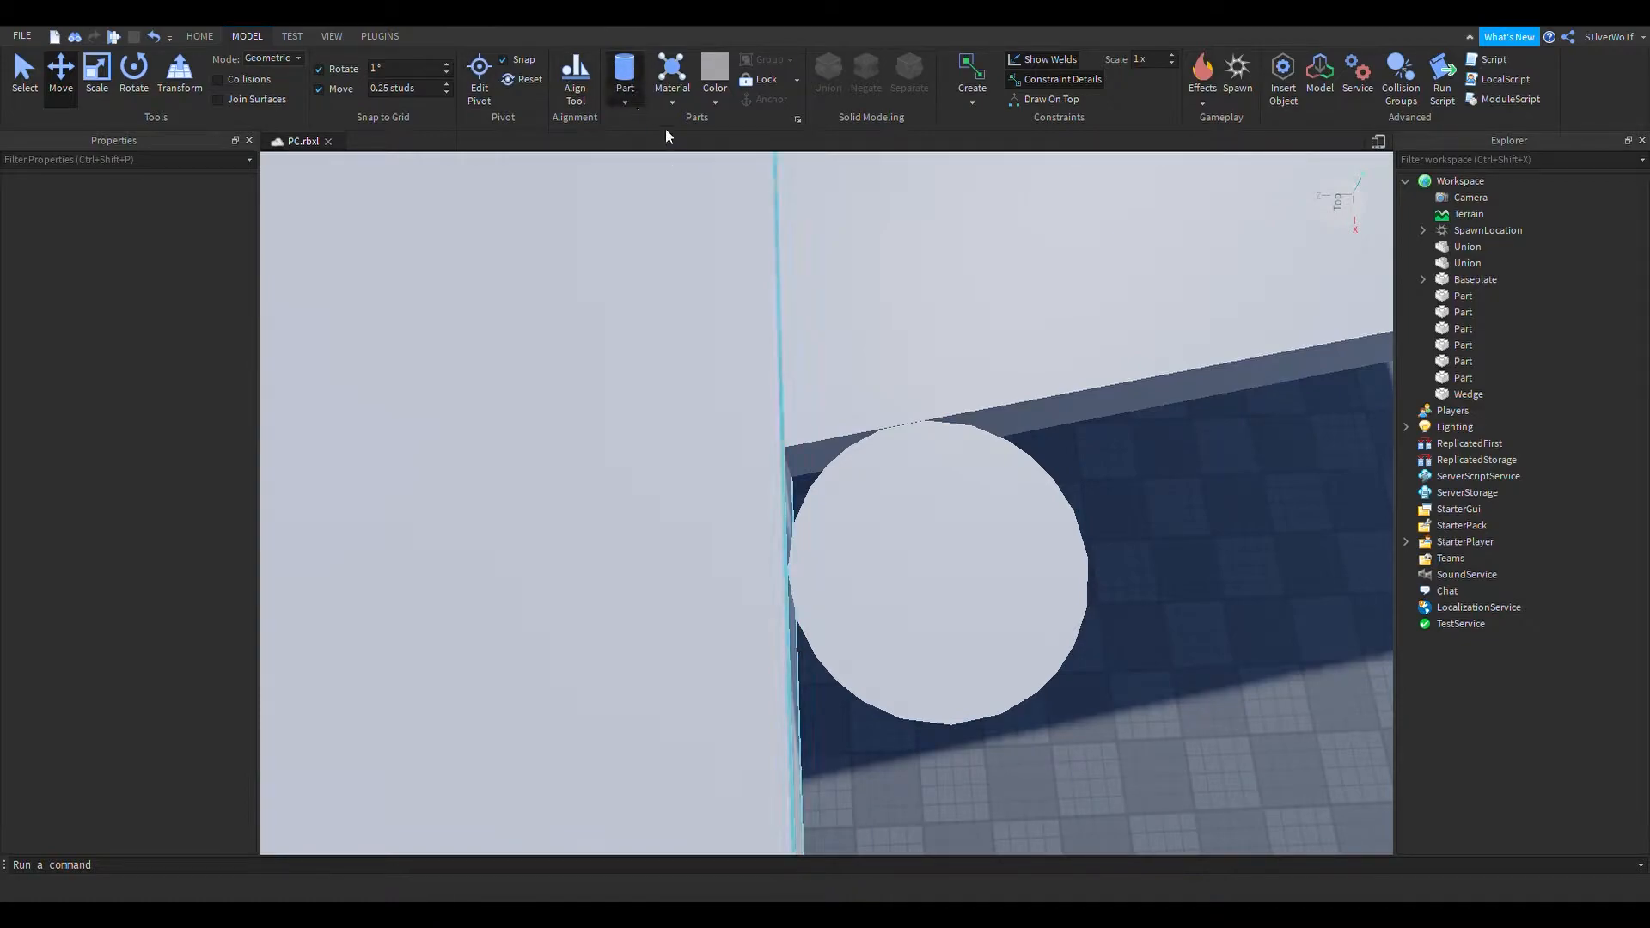
Insert a block part at the desk's inner corner and set its size to 3.5, 3, 3.5
{"action": "left_click", "coordinate": [625, 78]}
{"action": "right_click_drag", "start_coordinate": [914, 472], "coordinate": [917, 473]}
{"action": "left_click_drag", "start_coordinate": [685, 504], "coordinate": [749, 469]}
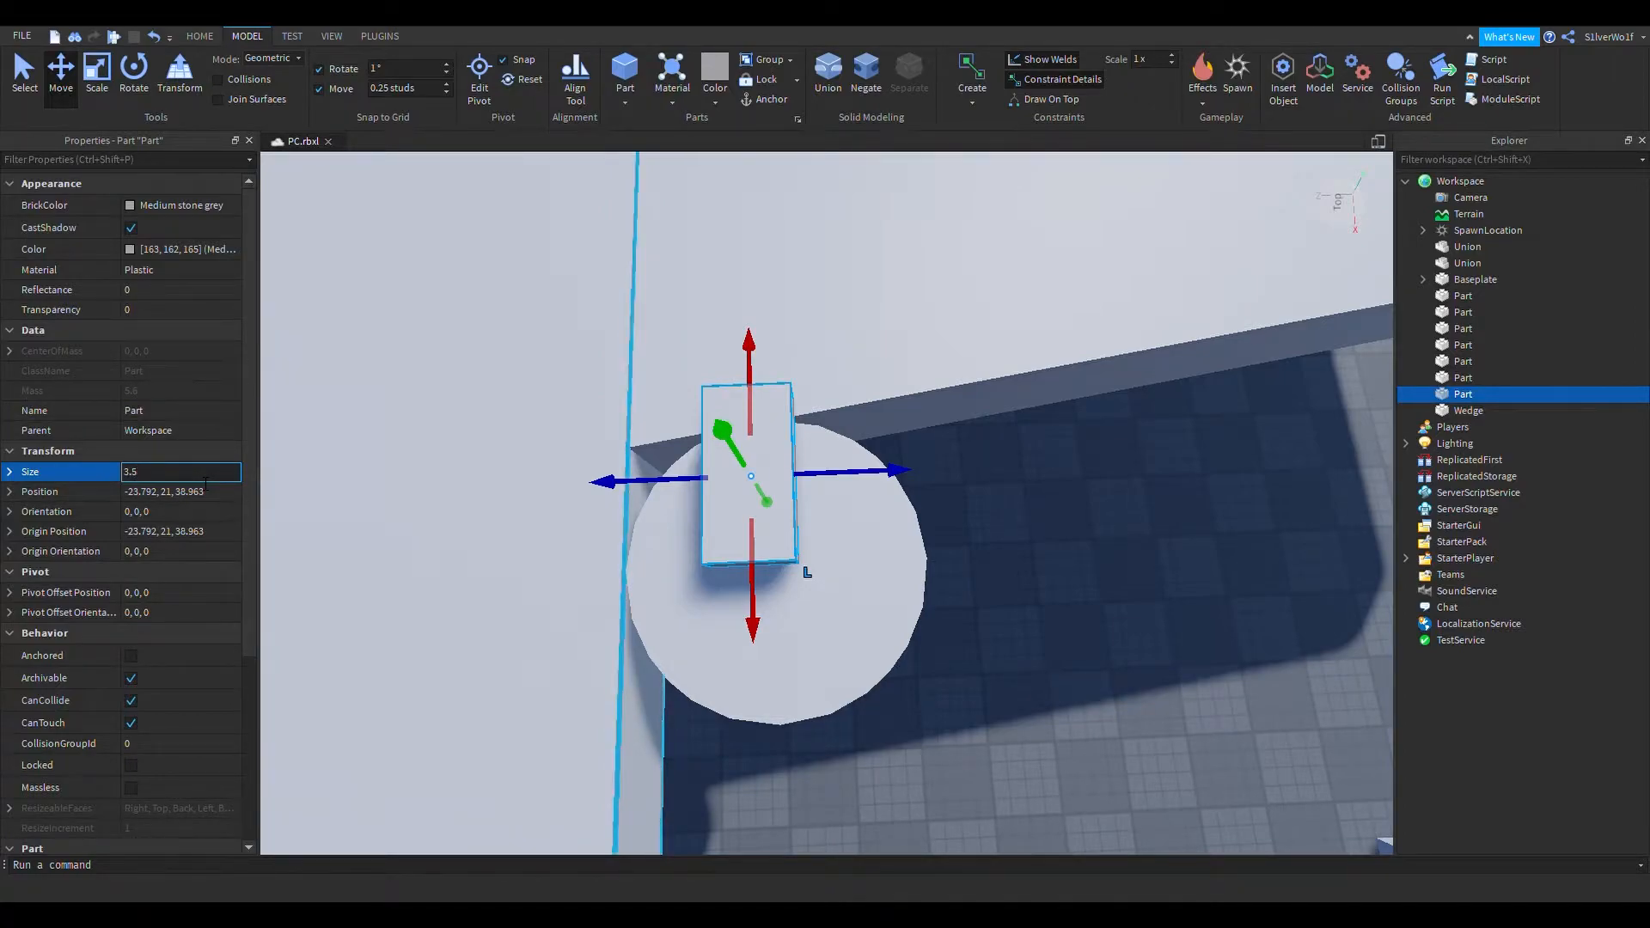
{"action": "key", "text": "Return"}
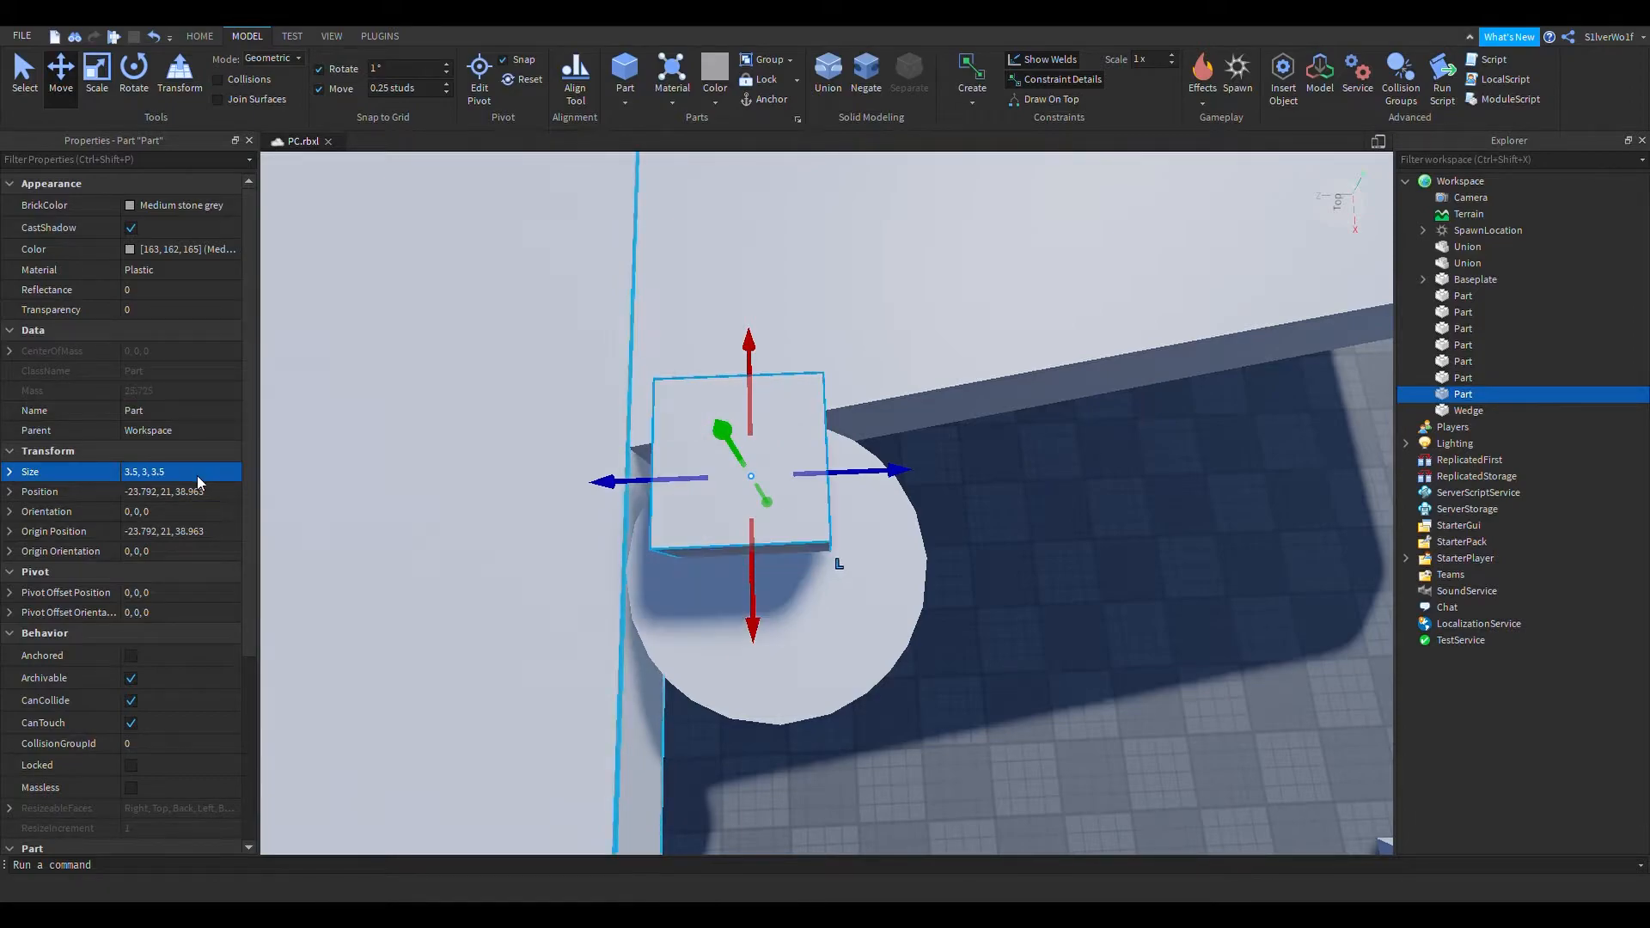
Move the block level with the desktop into the gap between the cylinder and the inner corner
{"action": "left_click_drag", "start_coordinate": [735, 513], "coordinate": [645, 501]}
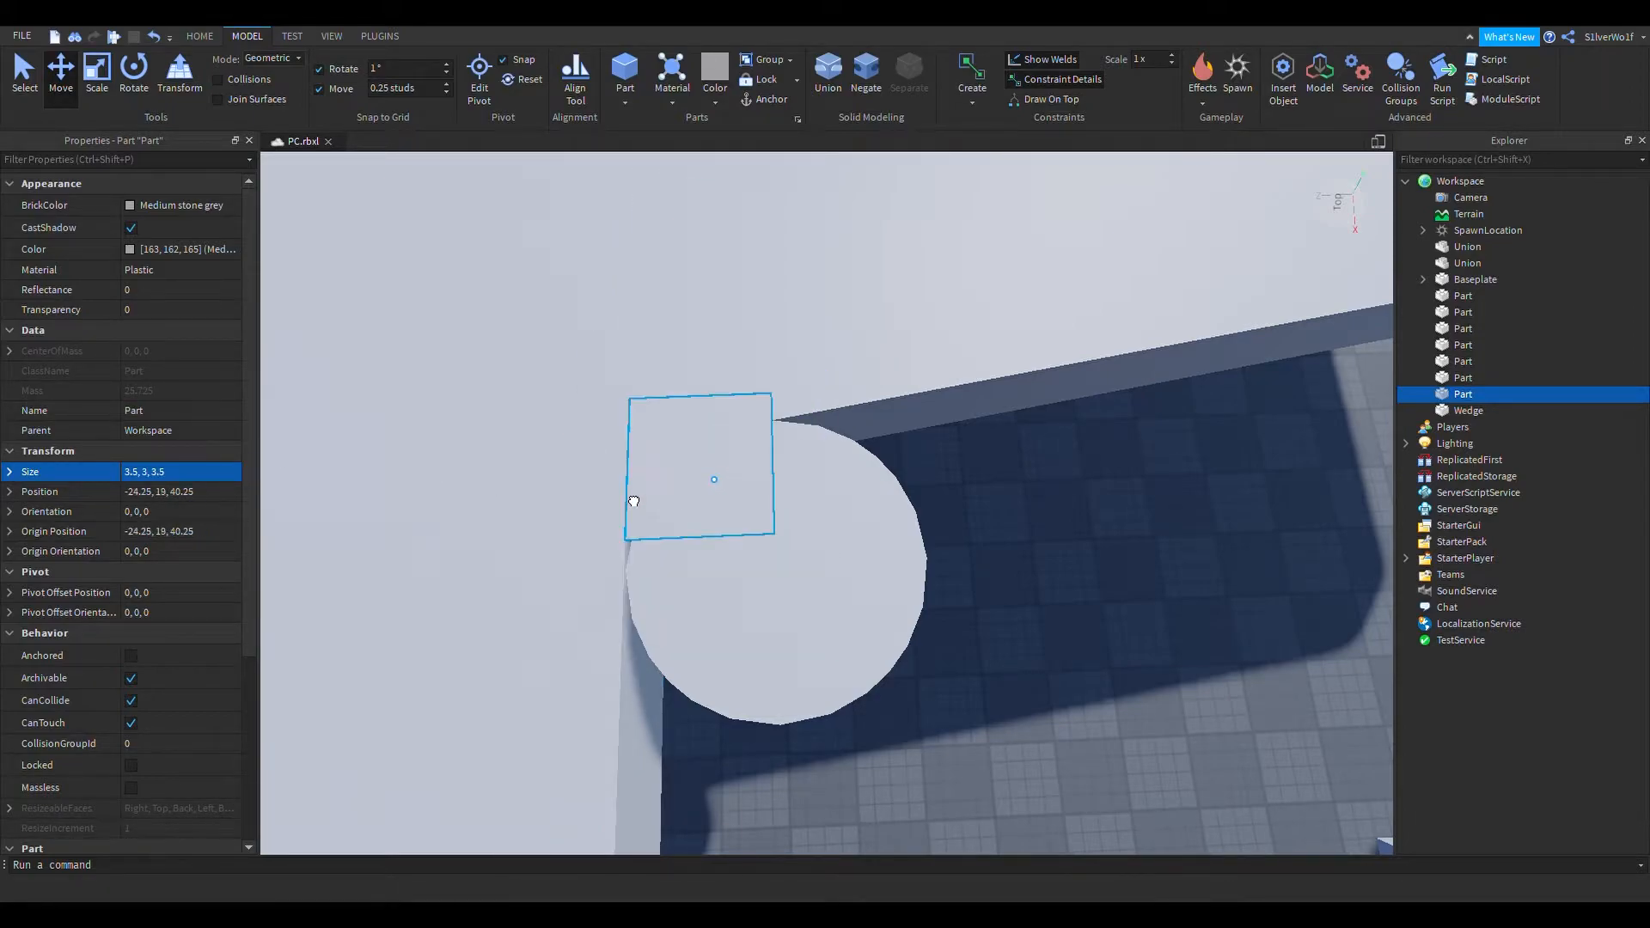
{"action": "left_click_drag", "start_coordinate": [717, 599], "coordinate": [719, 608]}
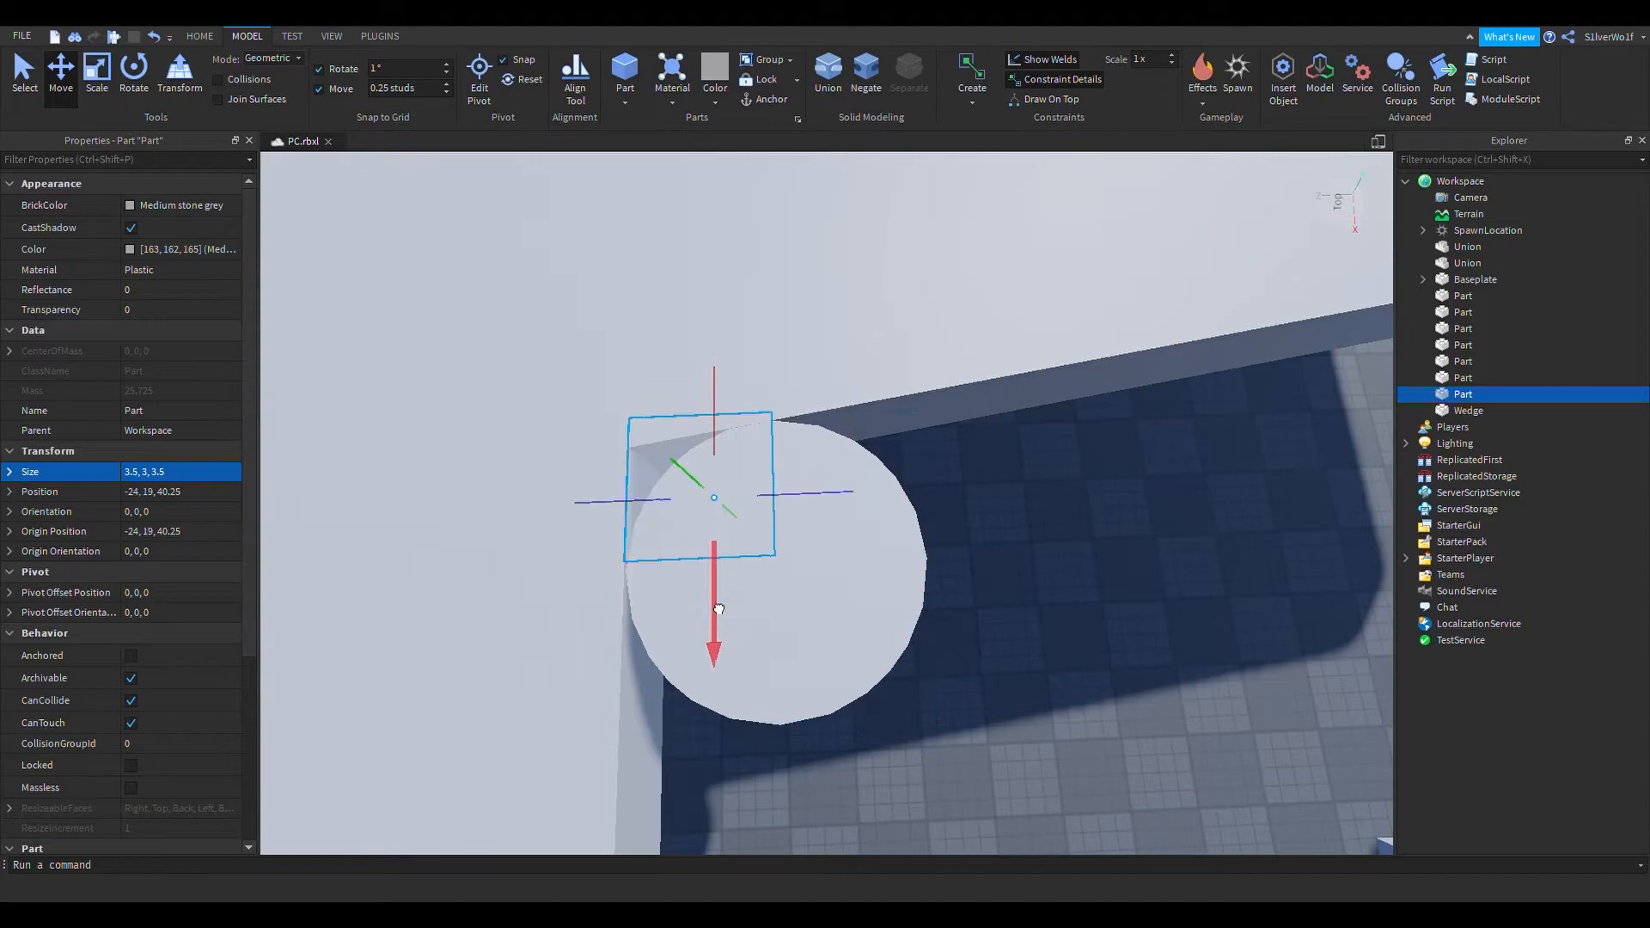
{"action": "left_click", "coordinate": [1043, 615]}
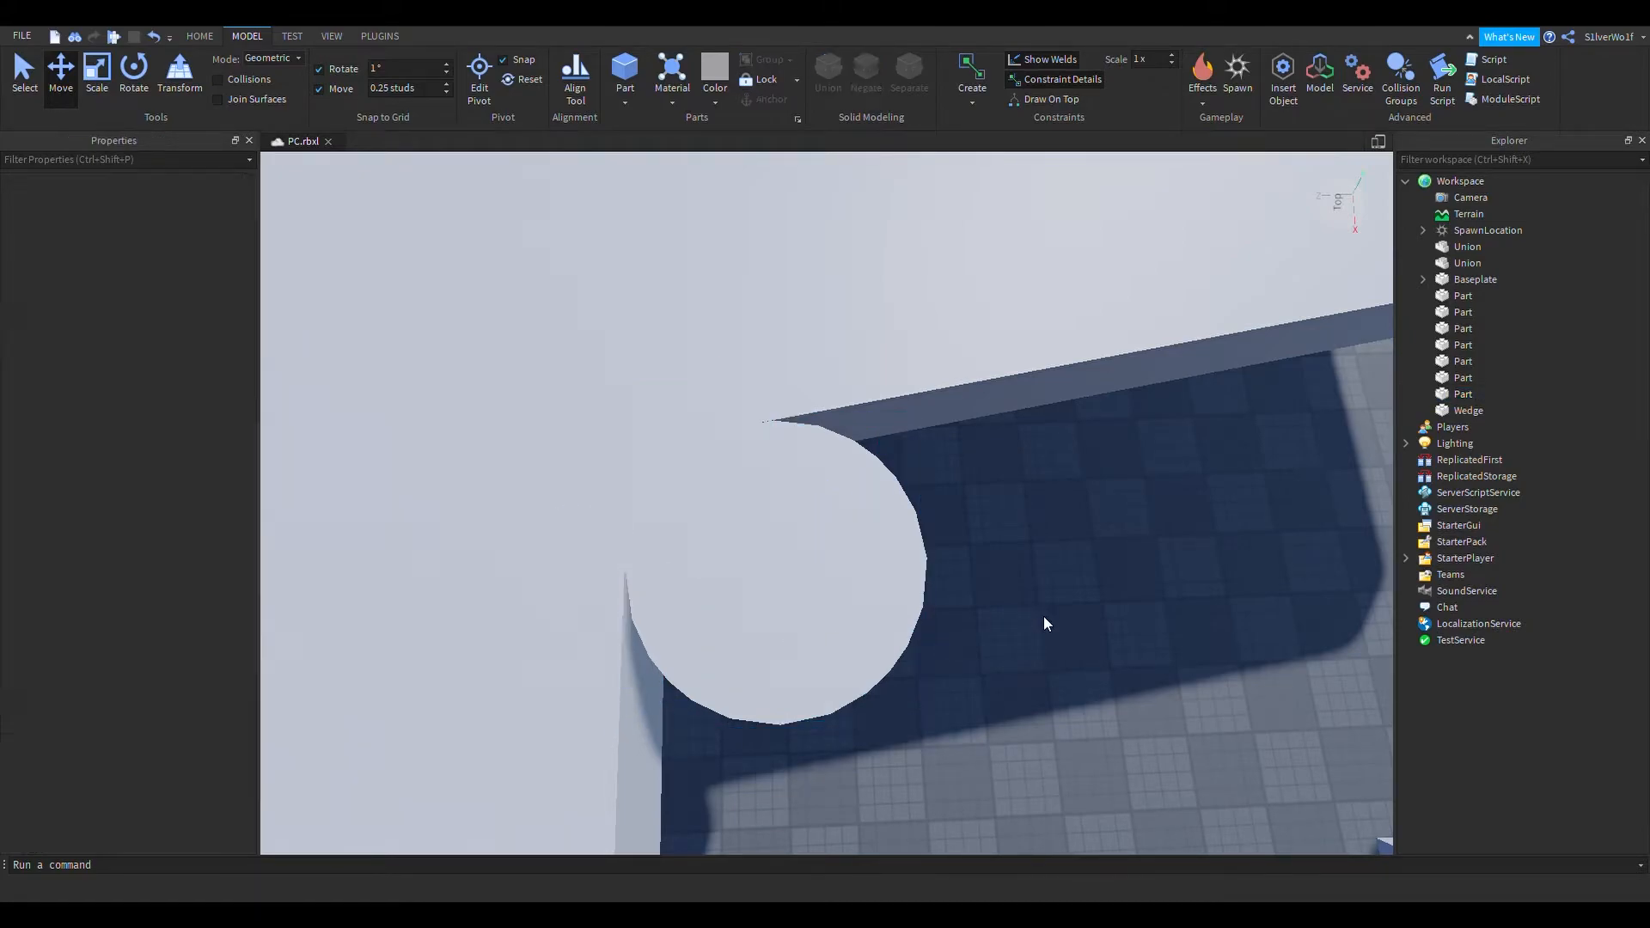
Try to negate the cylinder and union it with the corner block to cut a concave fillet
{"action": "left_click", "coordinate": [840, 575]}
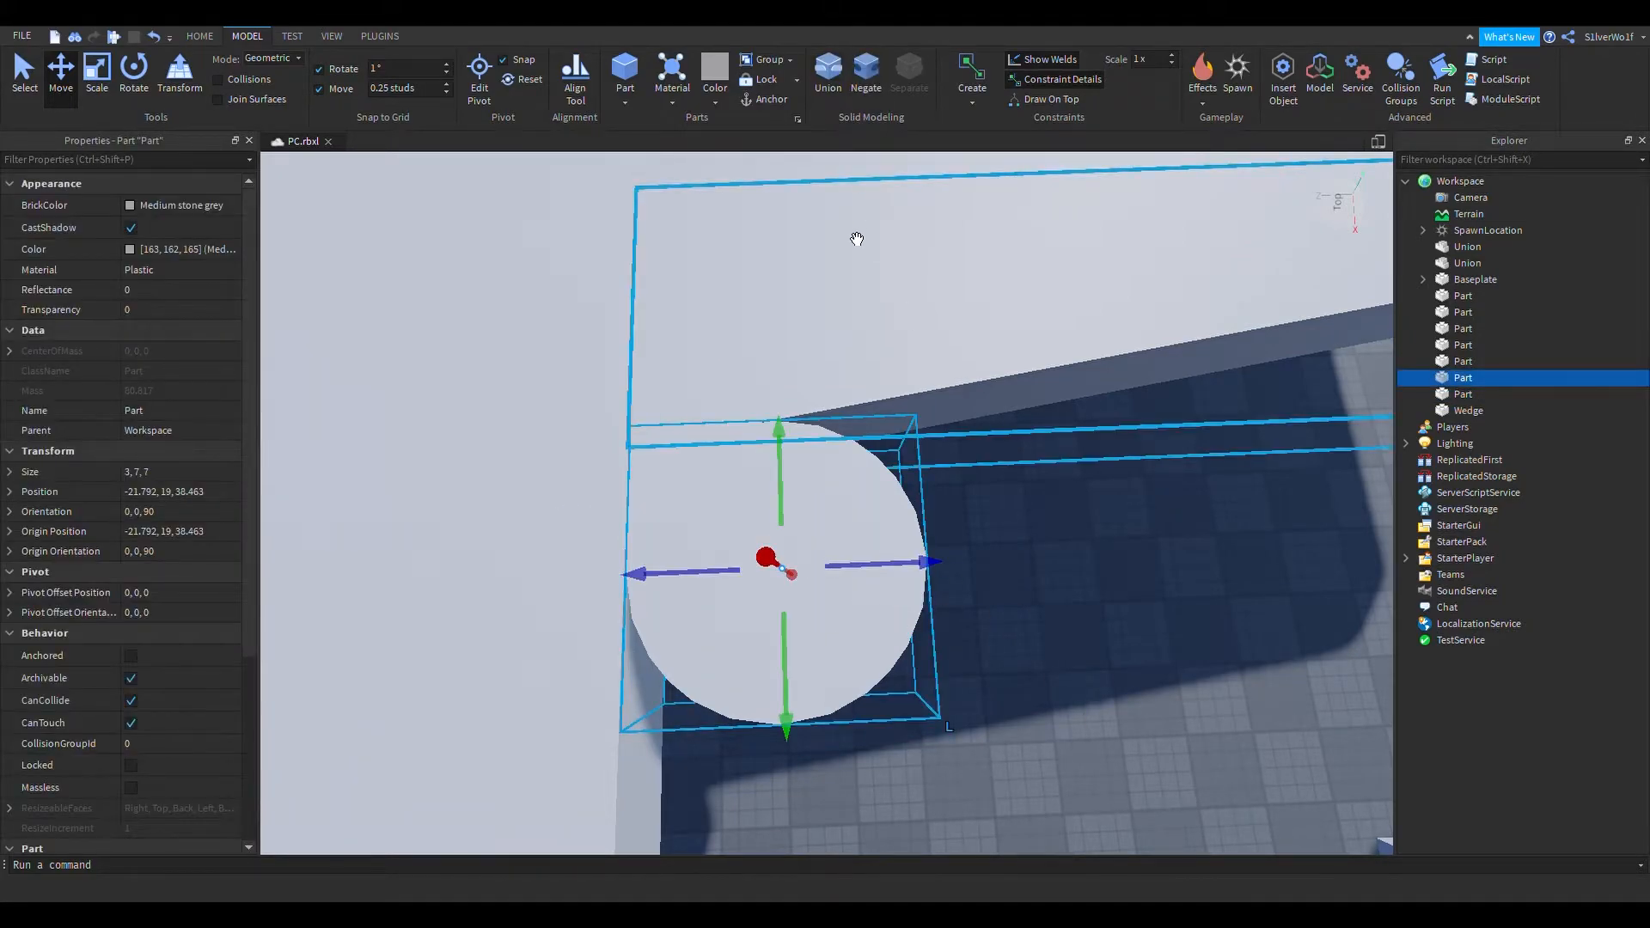
{"action": "left_click", "coordinate": [863, 81]}
{"action": "left_click", "coordinate": [685, 472], "text": "ctrl"}
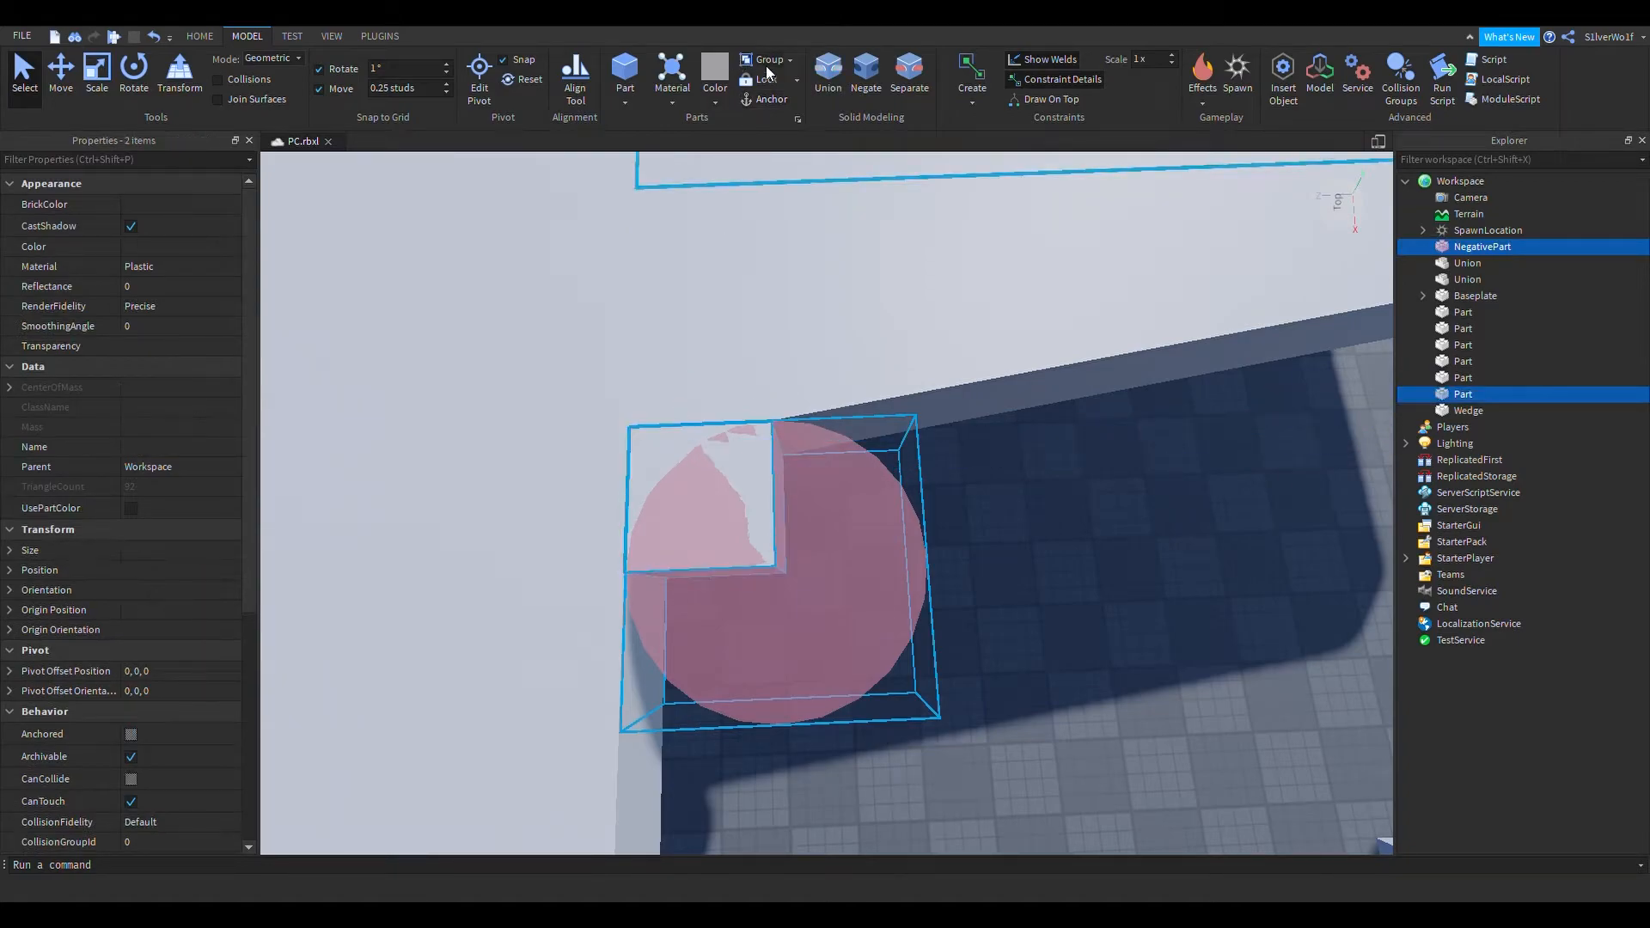
{"action": "left_click", "coordinate": [828, 89]}
{"action": "left_click", "coordinate": [1002, 614]}
{"action": "right_click_drag", "start_coordinate": [1004, 617], "coordinate": [854, 560]}
{"action": "key", "text": "ctrl+z"}
{"action": "key", "text": "ctrl+z"}
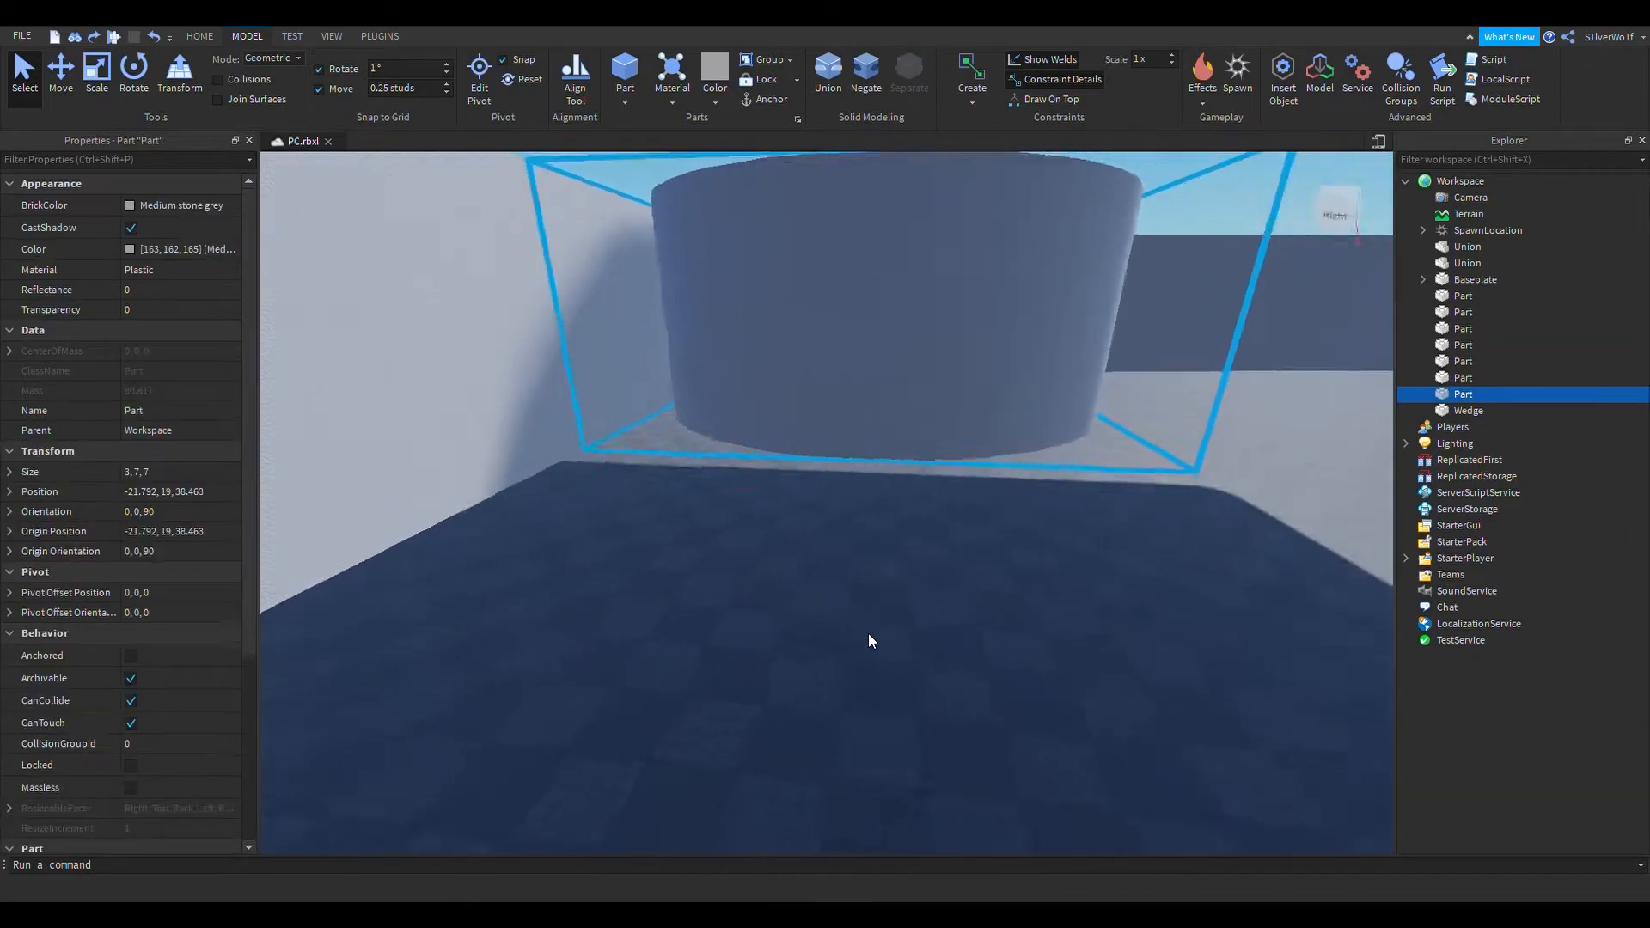
Extend the cylinder upward and downward to a height of 3.5 studs so it exceeds the block's thickness
{"action": "right_click_drag", "start_coordinate": [870, 634], "coordinate": [878, 482]}
{"action": "key", "text": "s"}
{"action": "left_click_drag", "start_coordinate": [870, 348], "coordinate": [870, 340]}
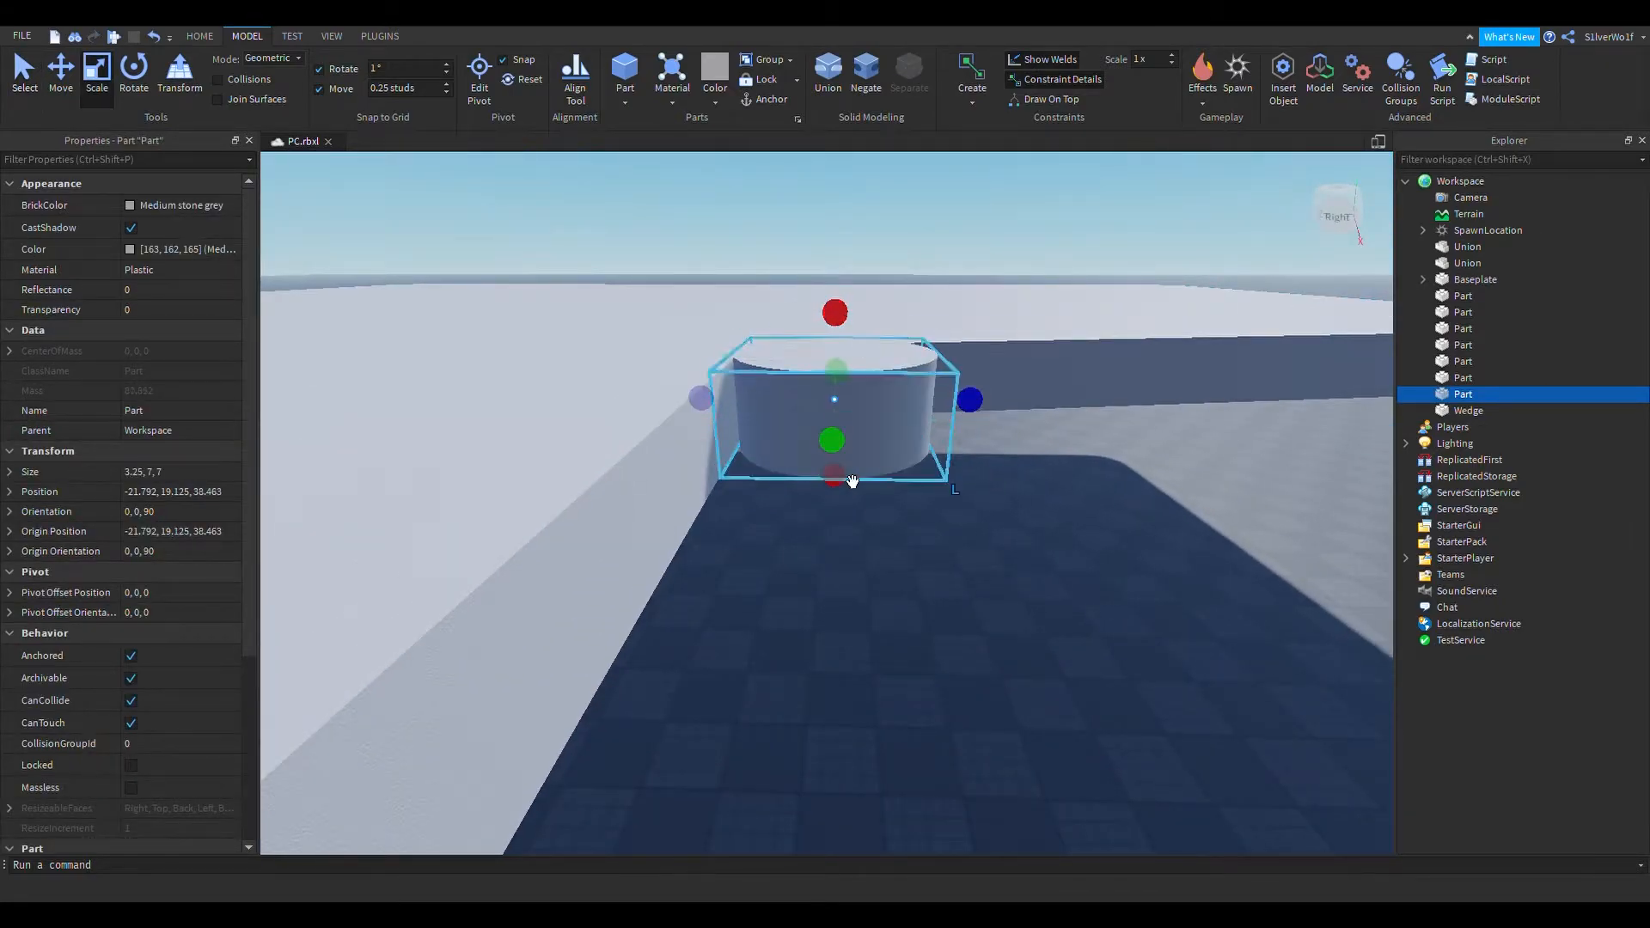
{"action": "left_click_drag", "start_coordinate": [839, 496], "coordinate": [946, 617]}
{"action": "left_click", "coordinate": [890, 429]}
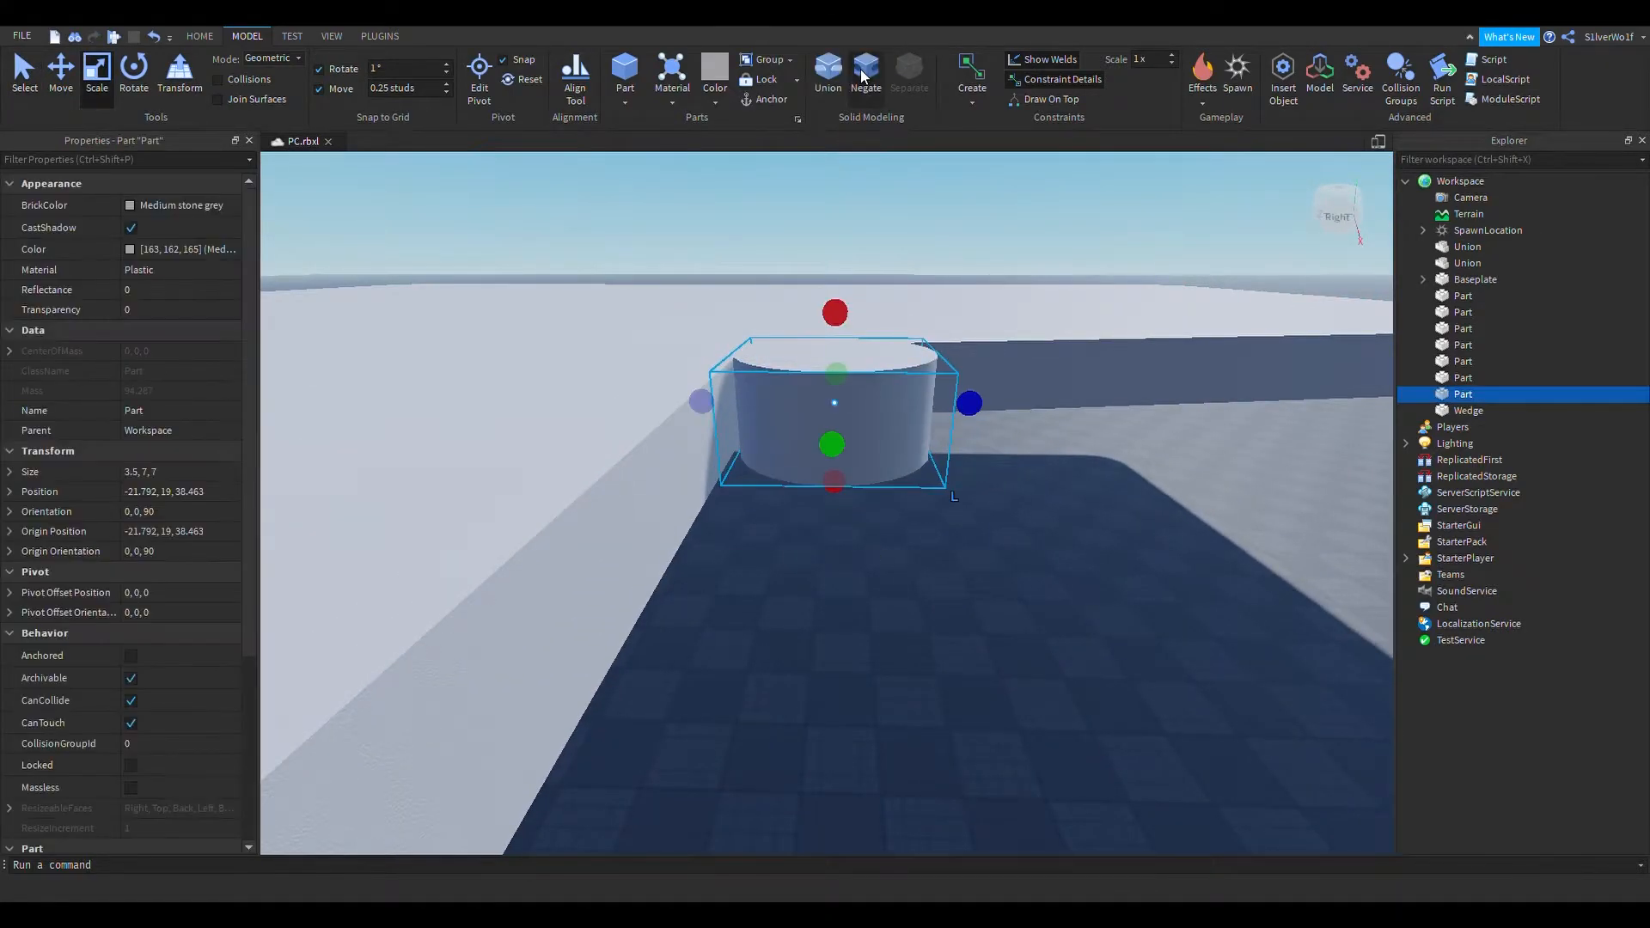
Negate the 3.5-stud-high cylinder at the inner corner
{"action": "left_click", "coordinate": [866, 75]}
{"action": "scroll", "coordinate": [972, 456], "scroll_direction": "up", "scroll_amount": 3}
{"action": "right_click_drag", "start_coordinate": [972, 457], "coordinate": [947, 433]}
{"action": "scroll", "coordinate": [947, 433], "scroll_direction": "down", "scroll_amount": 4}
Try to union the negated cylinder with the corner block
{"action": "left_click", "coordinate": [791, 200], "text": "ctrl"}
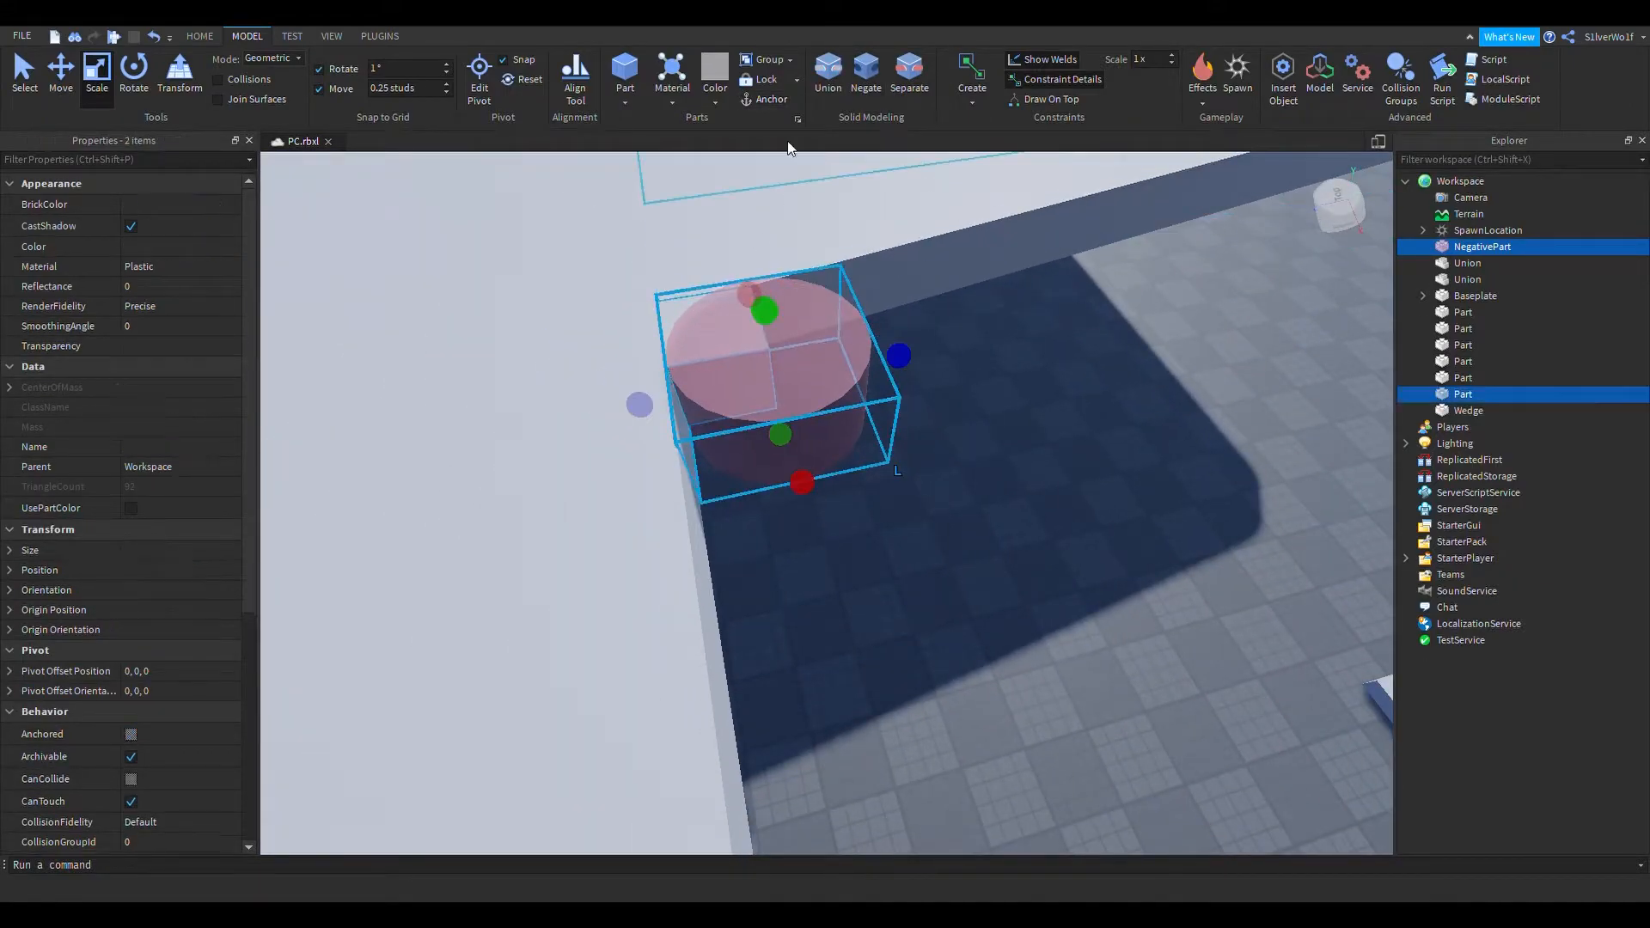
{"action": "left_click", "coordinate": [990, 520]}
{"action": "right_click_drag", "start_coordinate": [990, 520], "coordinate": [1039, 497]}
{"action": "key", "text": "ctrl+z"}
Examine how the negated cylinder fits against both inner edges of the desk
{"action": "scroll", "coordinate": [1064, 550], "scroll_direction": "down", "scroll_amount": 4}
{"action": "left_click", "coordinate": [1067, 628]}
{"action": "scroll", "coordinate": [1091, 626], "scroll_direction": "up", "scroll_amount": 4}
{"action": "right_click_drag", "start_coordinate": [1091, 626], "coordinate": [1064, 600]}
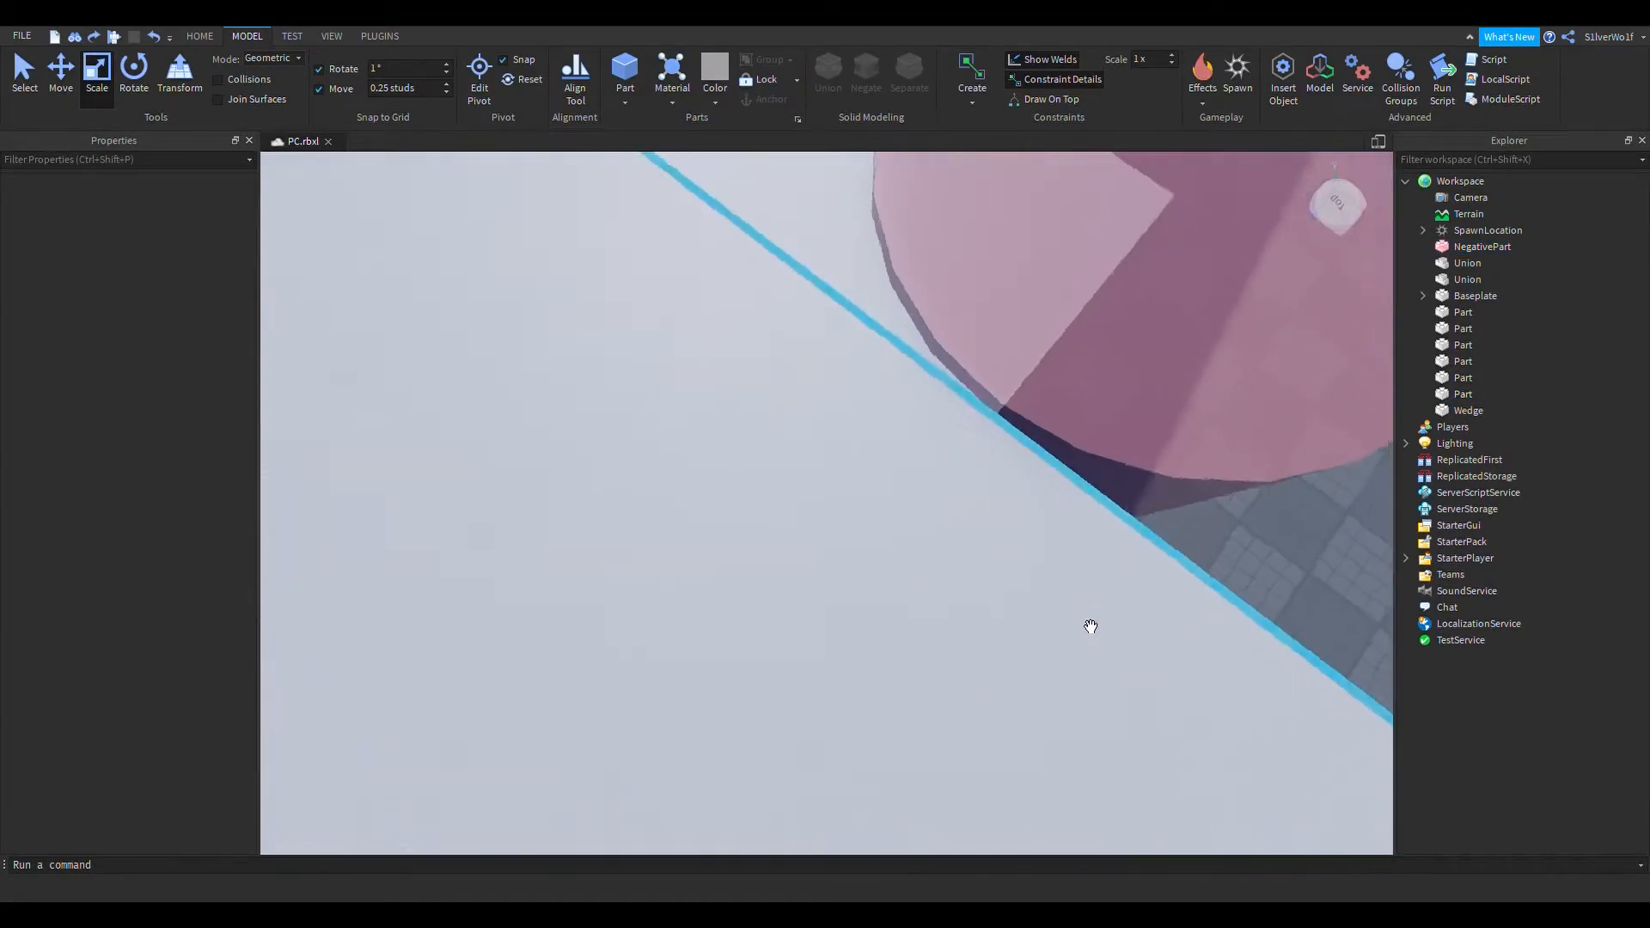
{"action": "left_click", "coordinate": [956, 471]}
{"action": "right_click_drag", "start_coordinate": [1015, 694], "coordinate": [1038, 623]}
{"action": "left_click", "coordinate": [1038, 622]}
{"action": "left_click", "coordinate": [921, 596]}
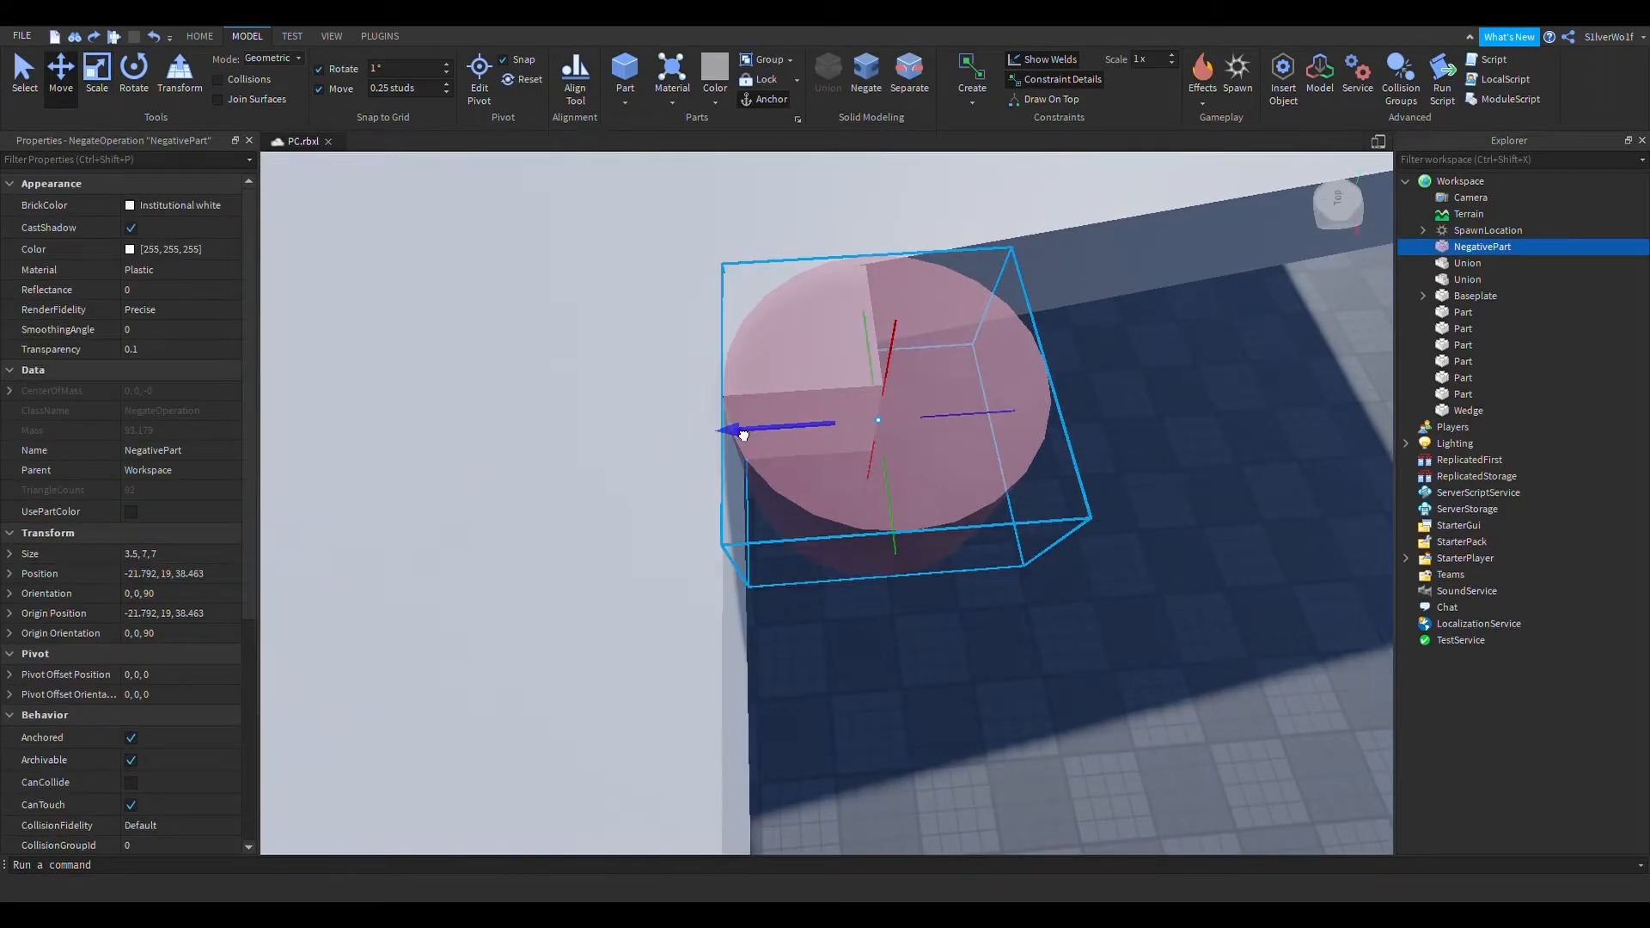
{"action": "left_click", "coordinate": [809, 766]}
{"action": "scroll", "coordinate": [874, 683], "scroll_direction": "up", "scroll_amount": 3}
{"action": "right_click_drag", "start_coordinate": [896, 684], "coordinate": [919, 541]}
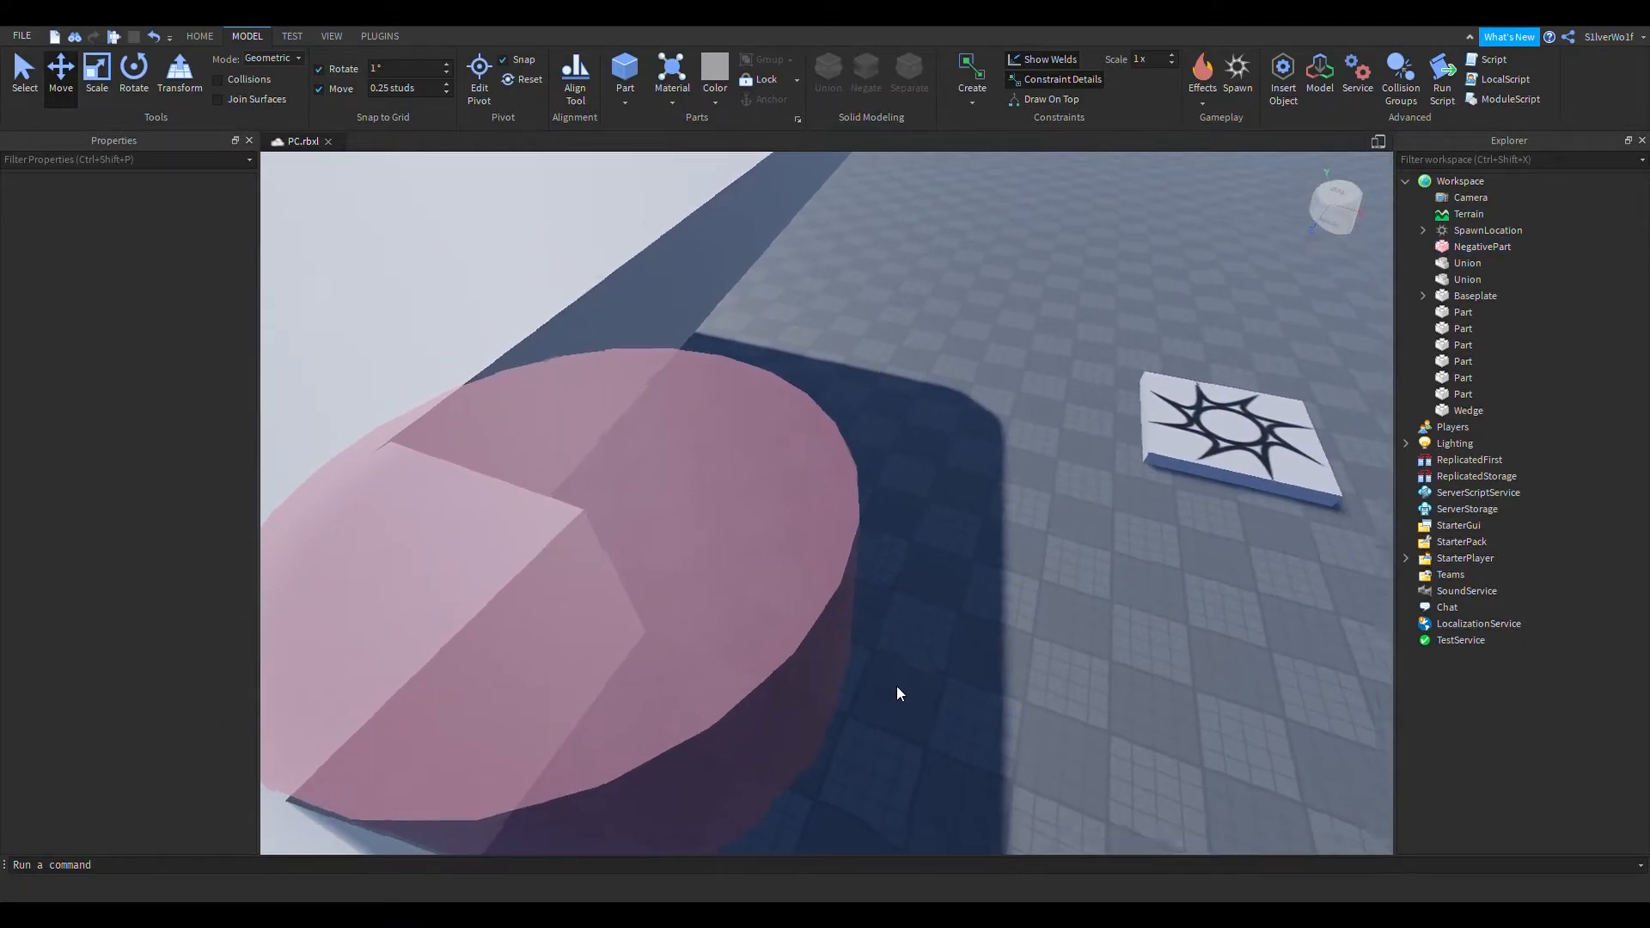
{"action": "left_click", "coordinate": [919, 542]}
{"action": "scroll", "coordinate": [978, 655], "scroll_direction": "down", "scroll_amount": 2}
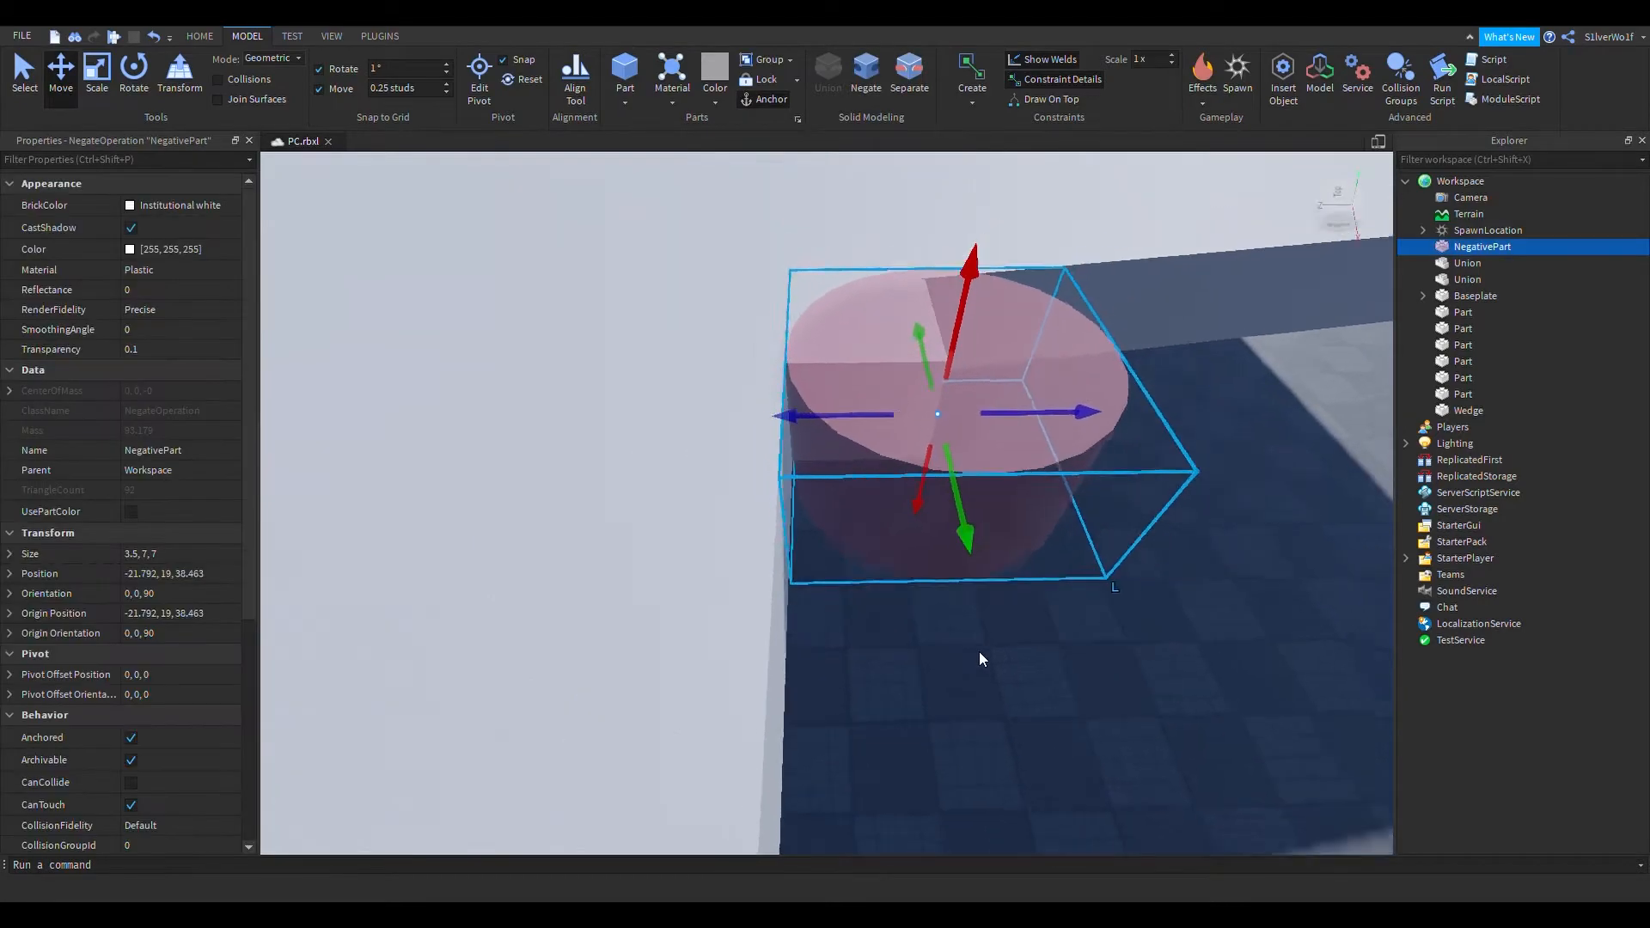
Open the Align Tool for the desk union and the negated cylinder, with alignment along the world Z axis
{"action": "left_click", "coordinate": [759, 704]}
{"action": "scroll", "coordinate": [948, 733], "scroll_direction": "down", "scroll_amount": 3}
{"action": "scroll", "coordinate": [949, 733], "scroll_direction": "up", "scroll_amount": 2}
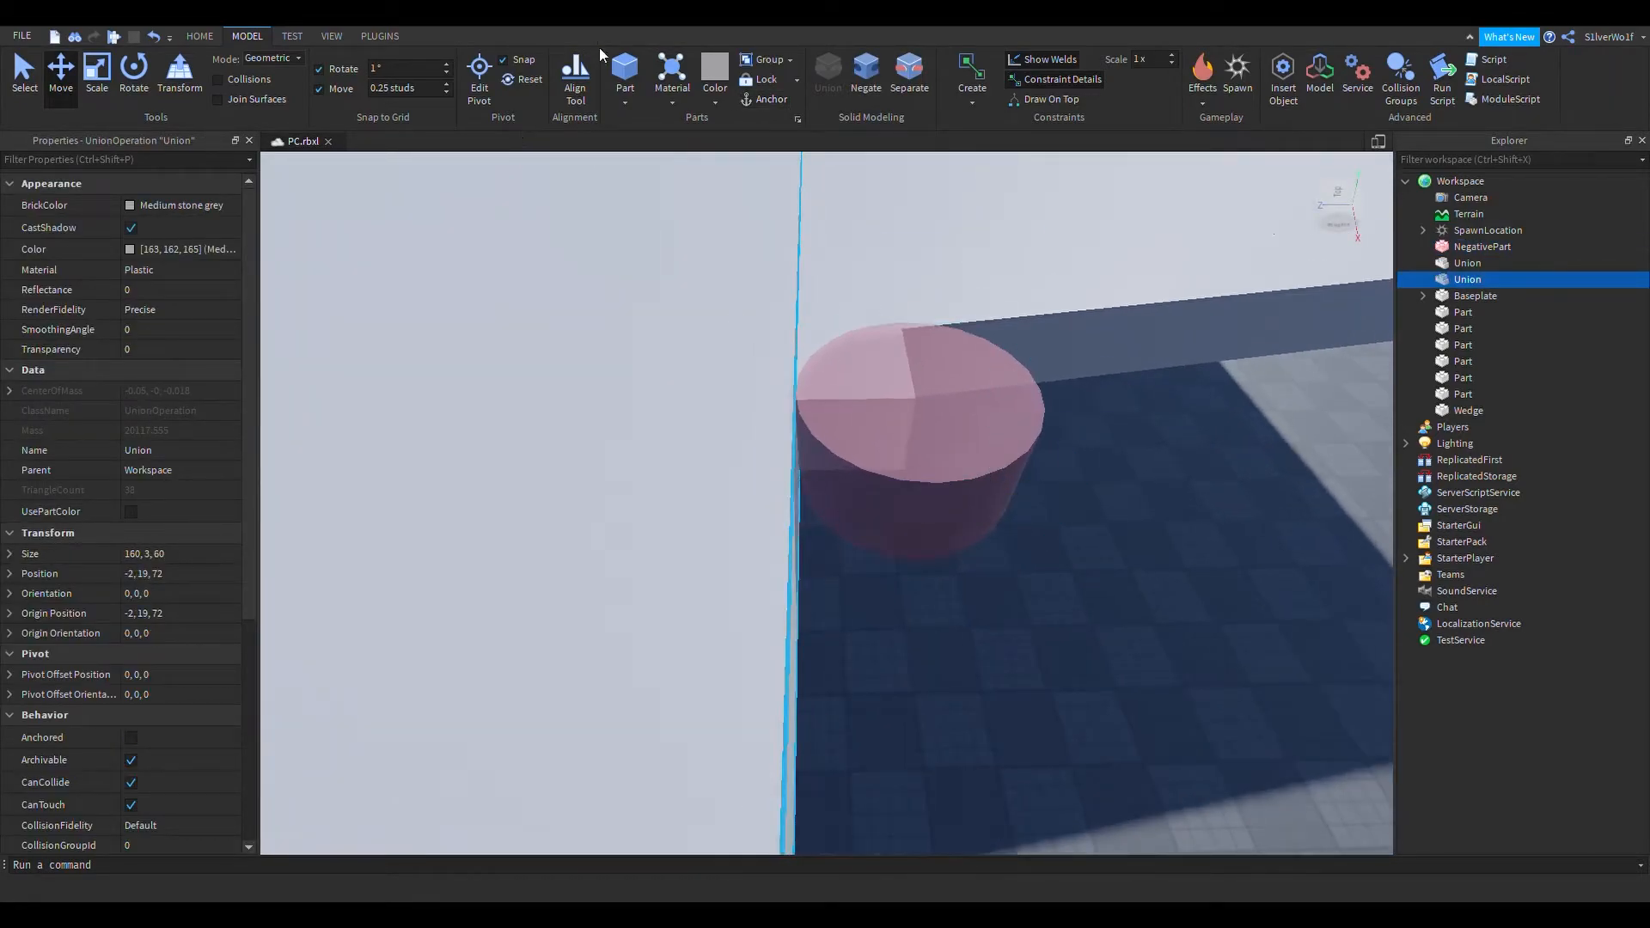
{"action": "left_click", "coordinate": [576, 88]}
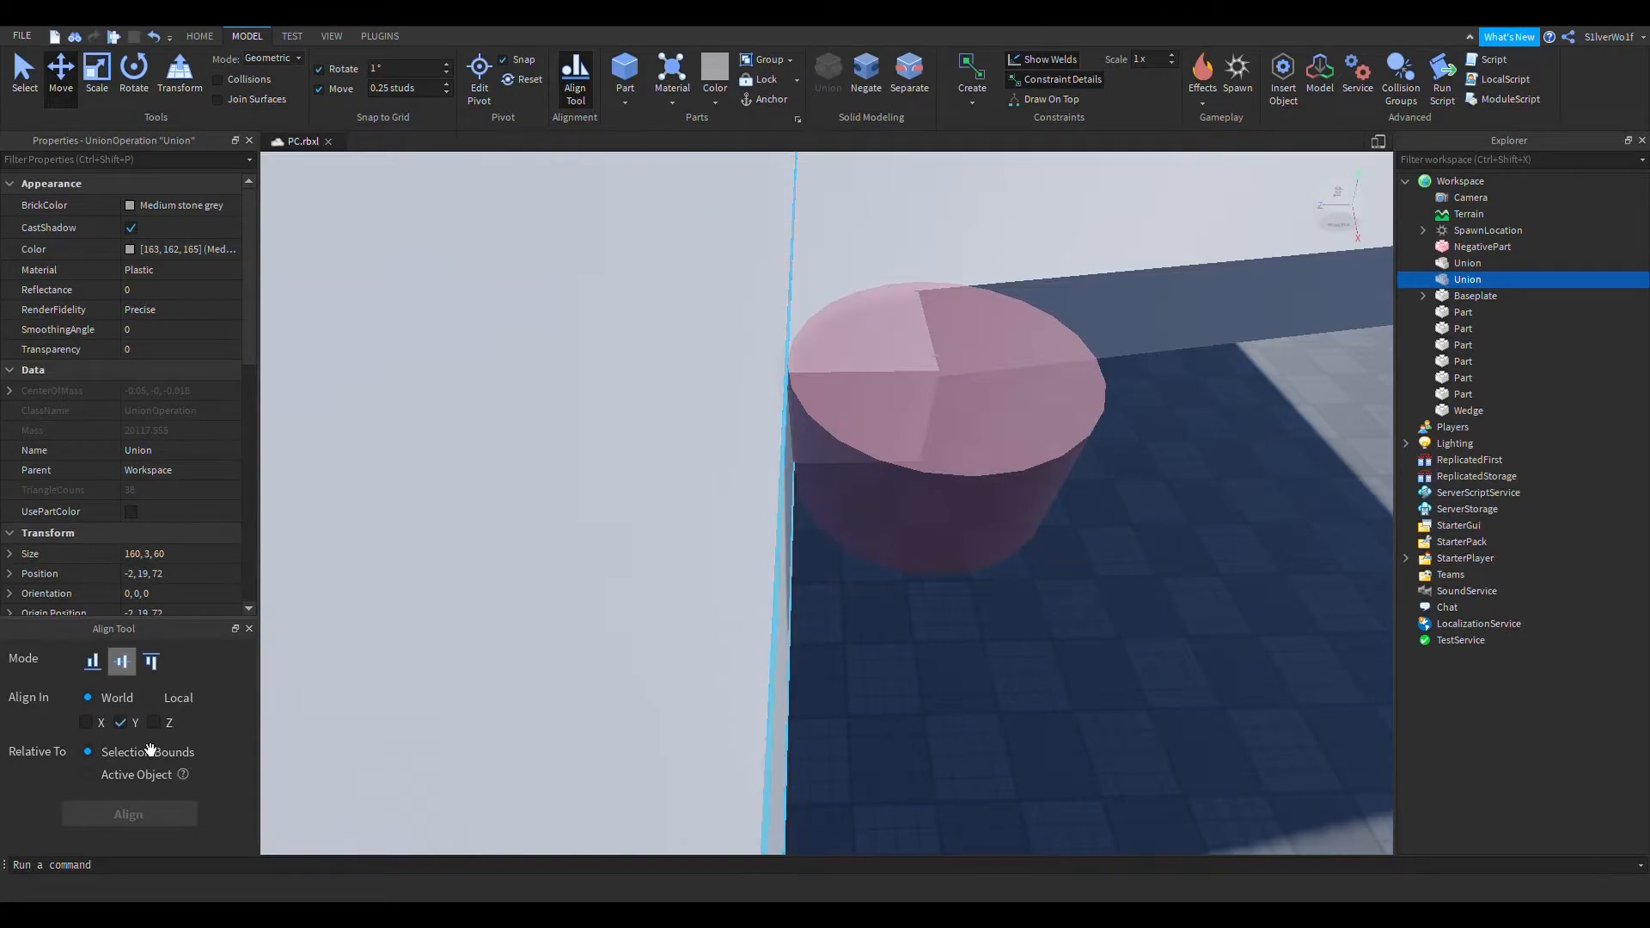
{"action": "scroll", "coordinate": [403, 835], "scroll_direction": "down", "scroll_amount": 5}
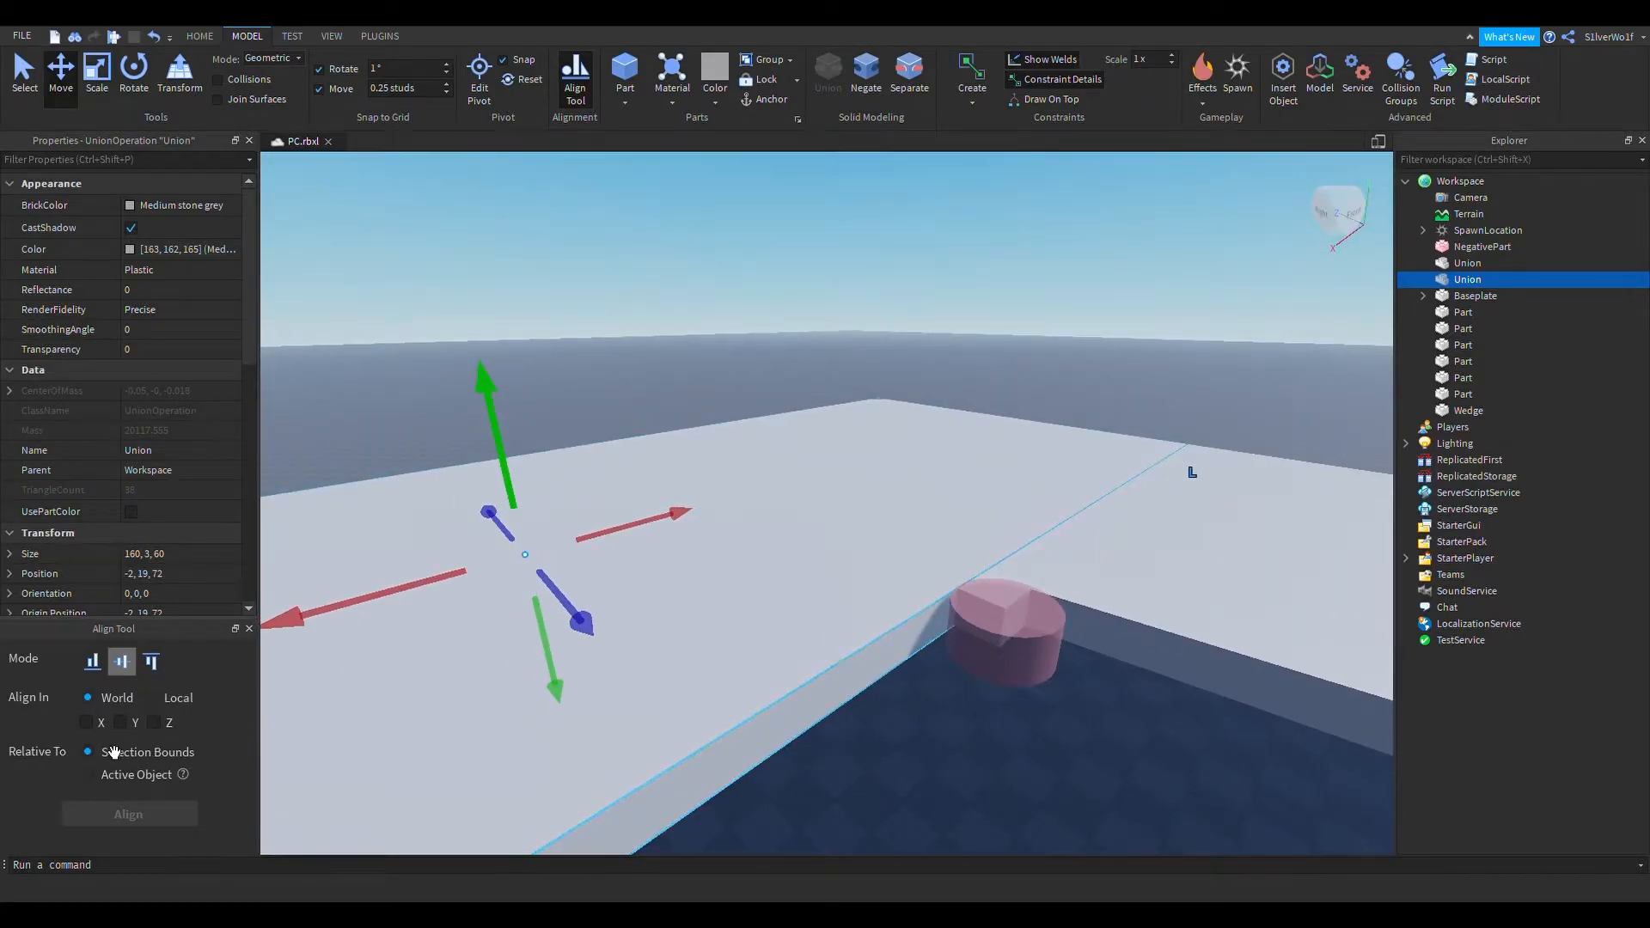
{"action": "right_click_drag", "start_coordinate": [891, 708], "coordinate": [980, 474]}
{"action": "left_click", "coordinate": [894, 489], "text": "ctrl"}
{"action": "right_click_drag", "start_coordinate": [879, 658], "coordinate": [870, 645]}
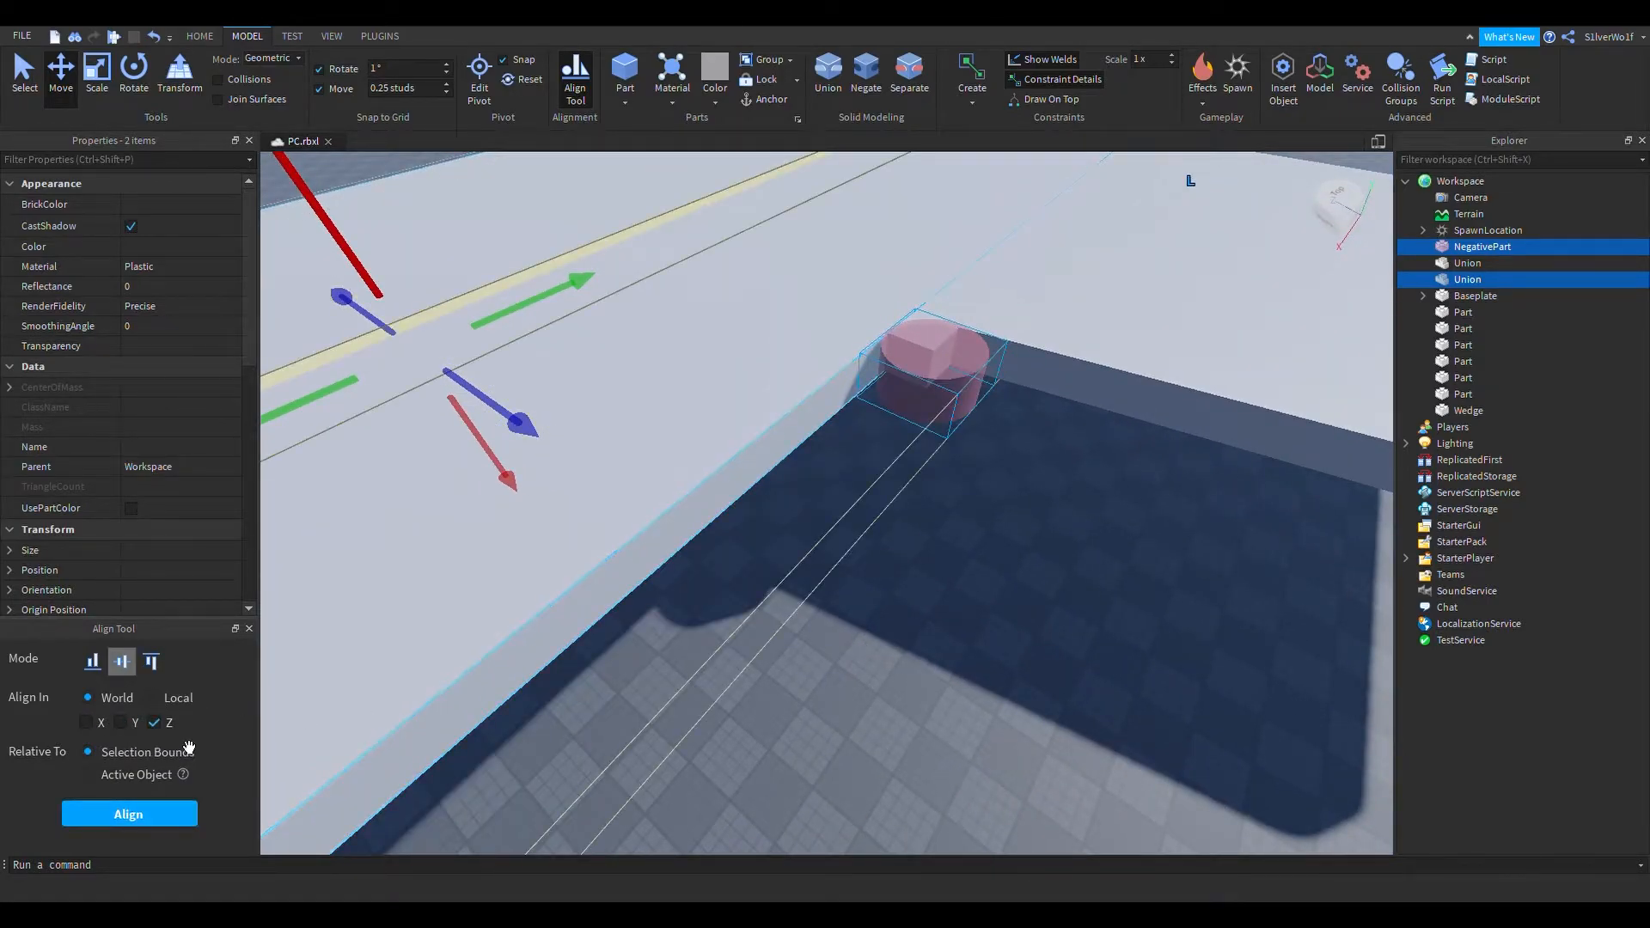
Try aligning the desk union and negated cylinder on world Z in Max mode relative to the active object, and undo it
{"action": "left_click", "coordinate": [92, 662]}
{"action": "right_click_drag", "start_coordinate": [865, 601], "coordinate": [865, 601]}
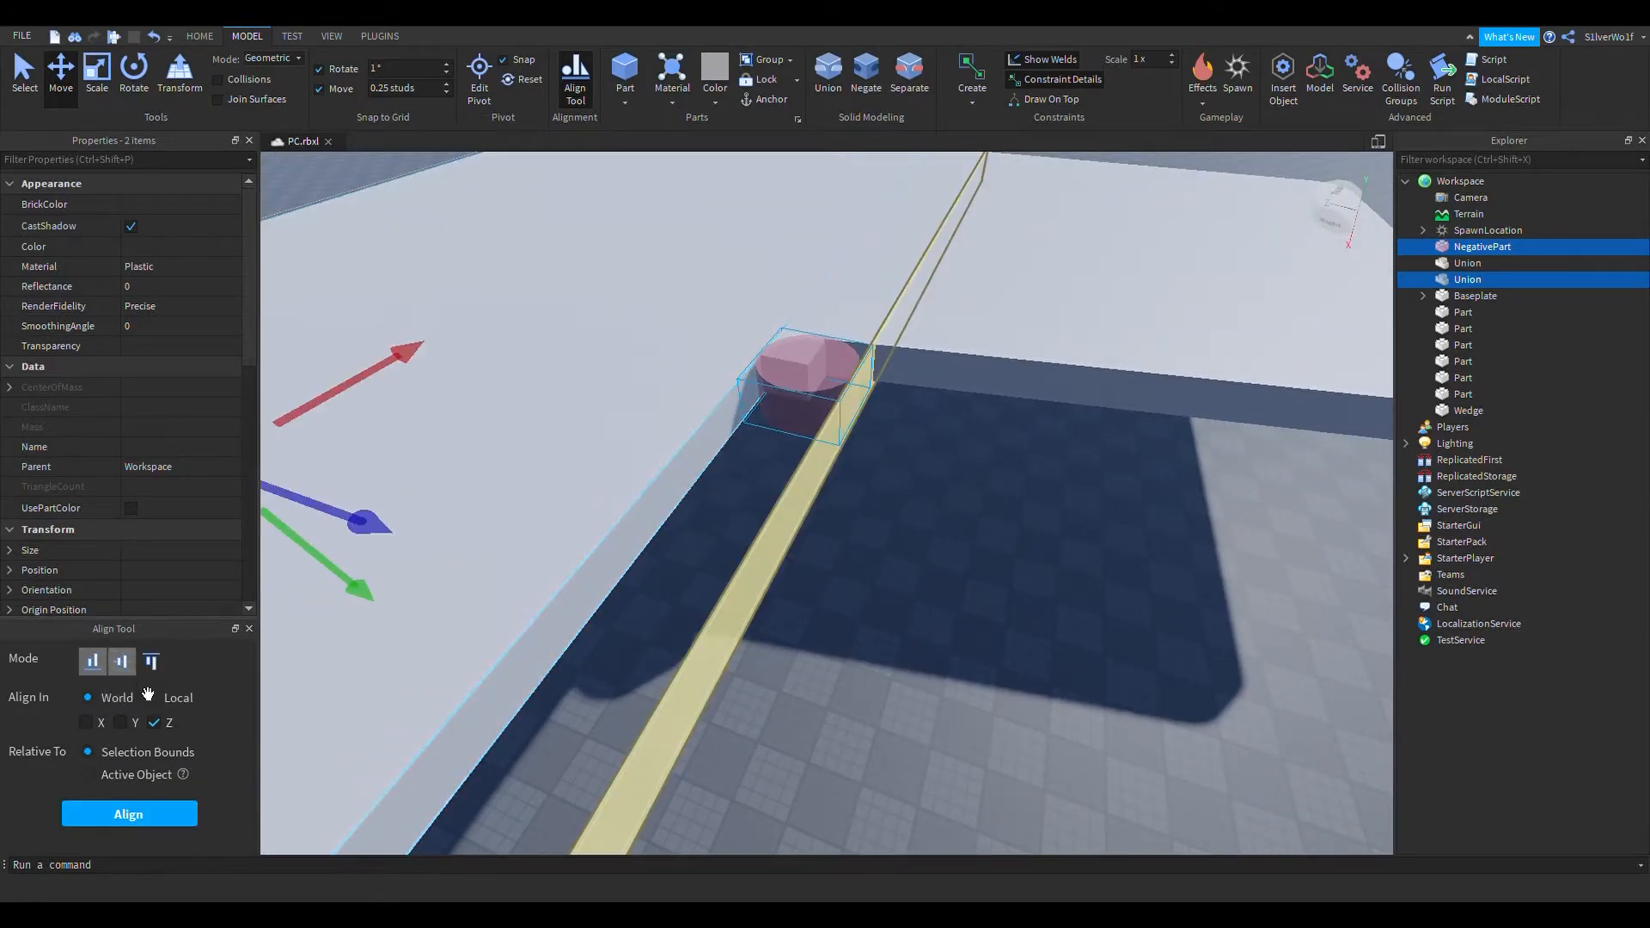
{"action": "left_click", "coordinate": [122, 662]}
{"action": "right_click_drag", "start_coordinate": [627, 684], "coordinate": [655, 711]}
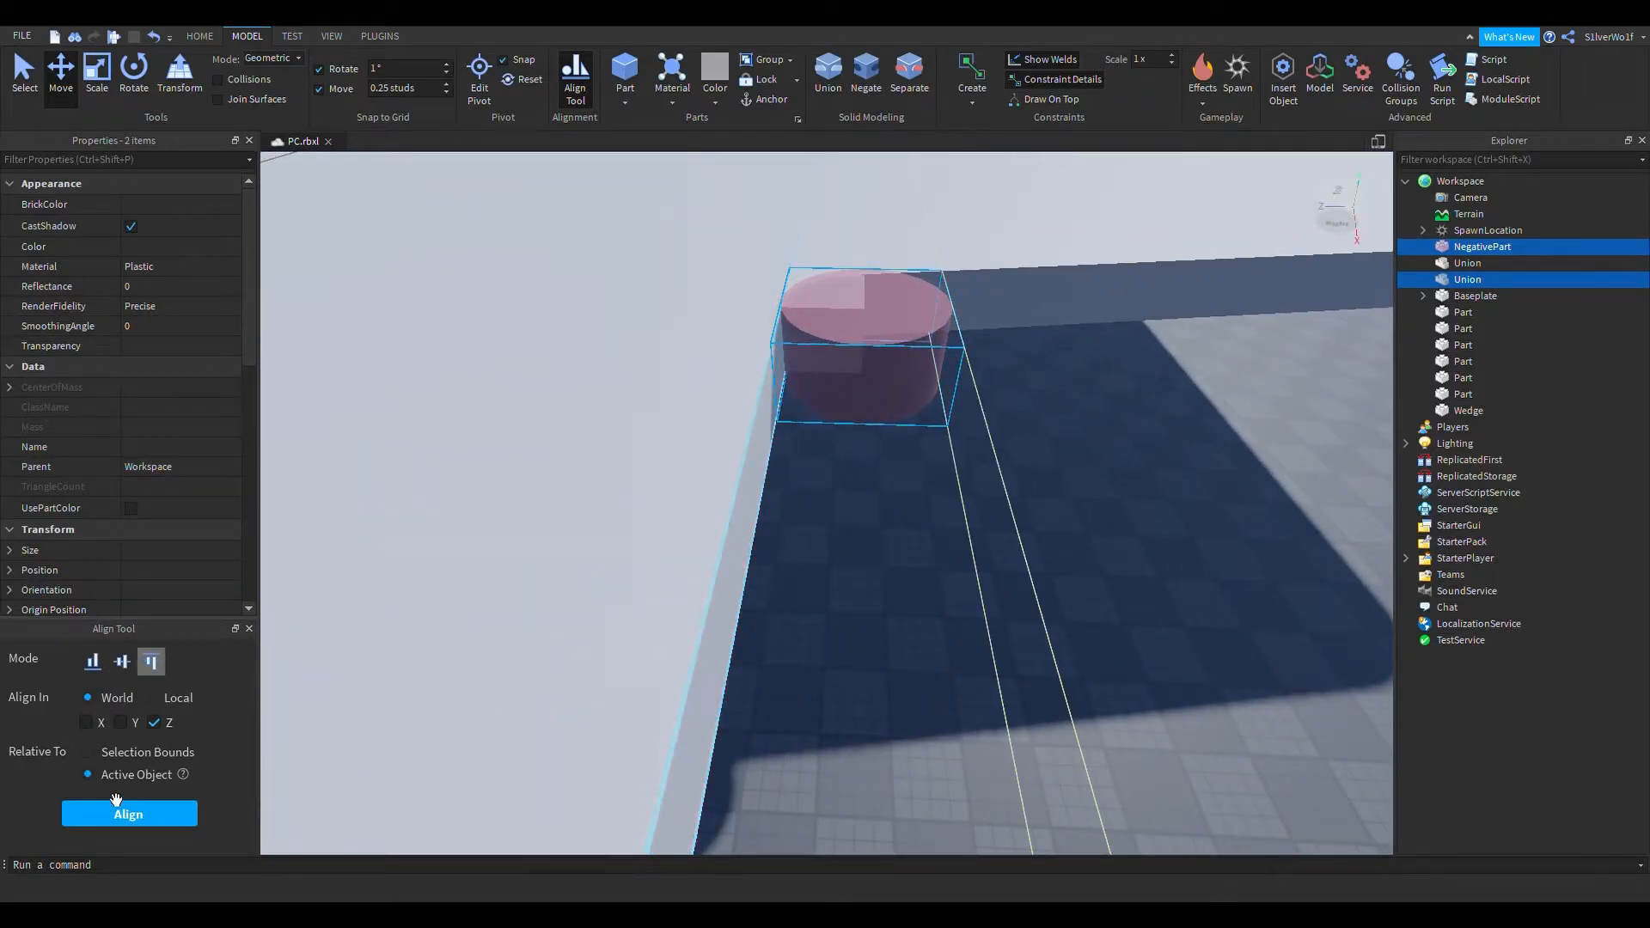
{"action": "left_click", "coordinate": [118, 812]}
{"action": "key", "text": "ctrl+z"}
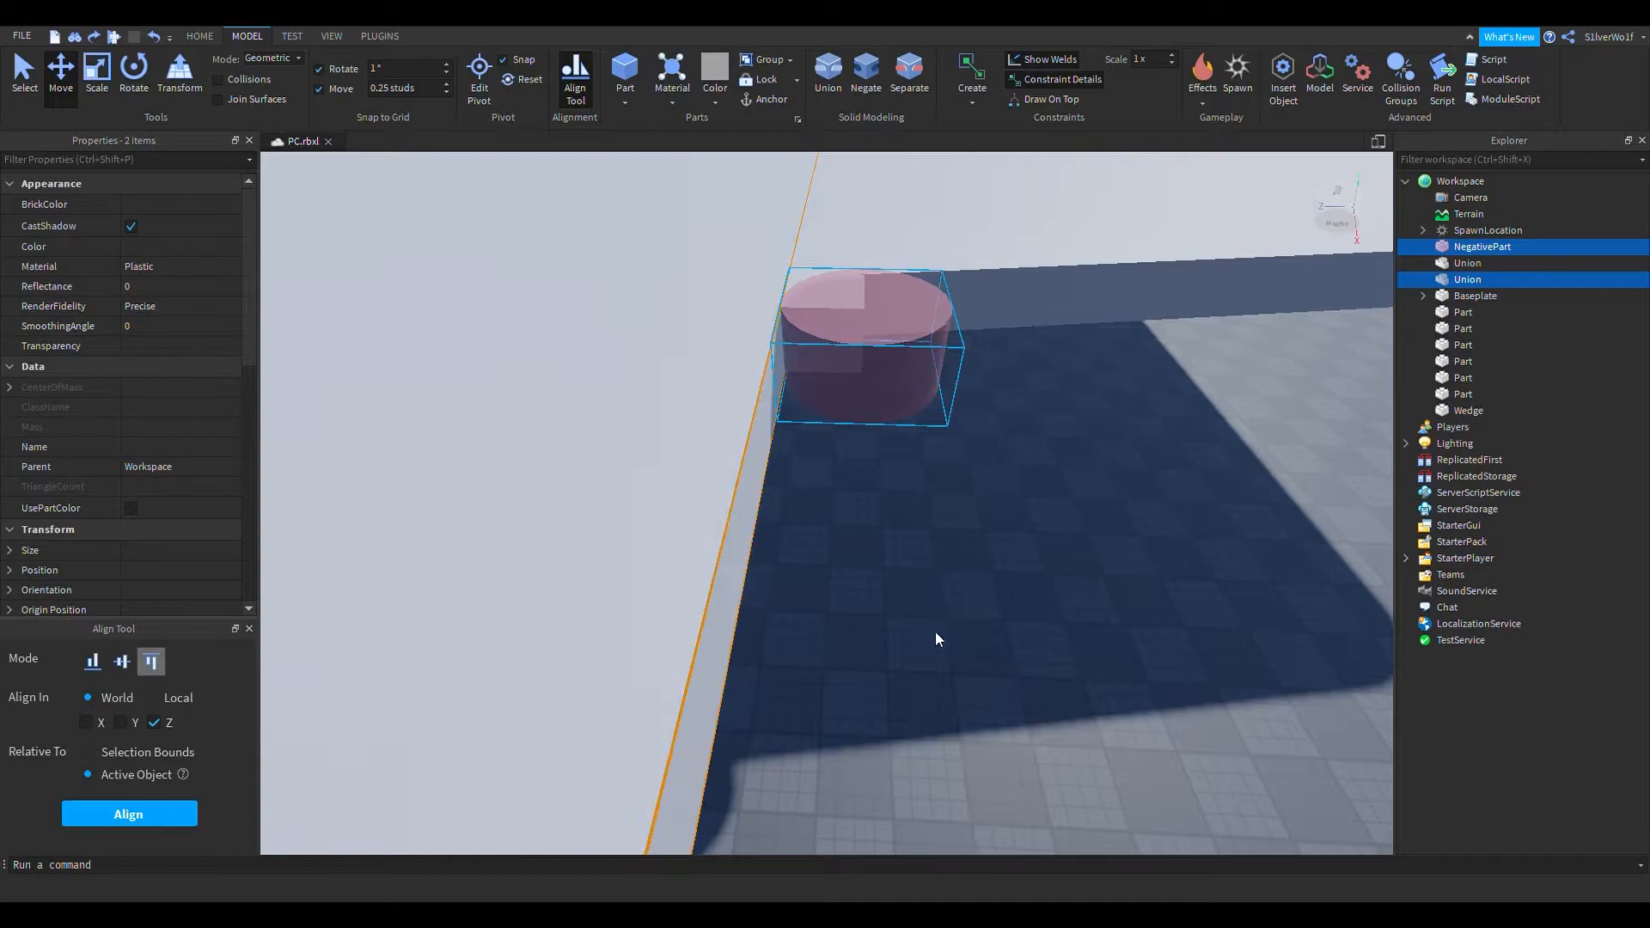
Try the world Z alignment again in Min mode relative to the active object, and undo it
{"action": "right_click_drag", "start_coordinate": [930, 633], "coordinate": [887, 660]}
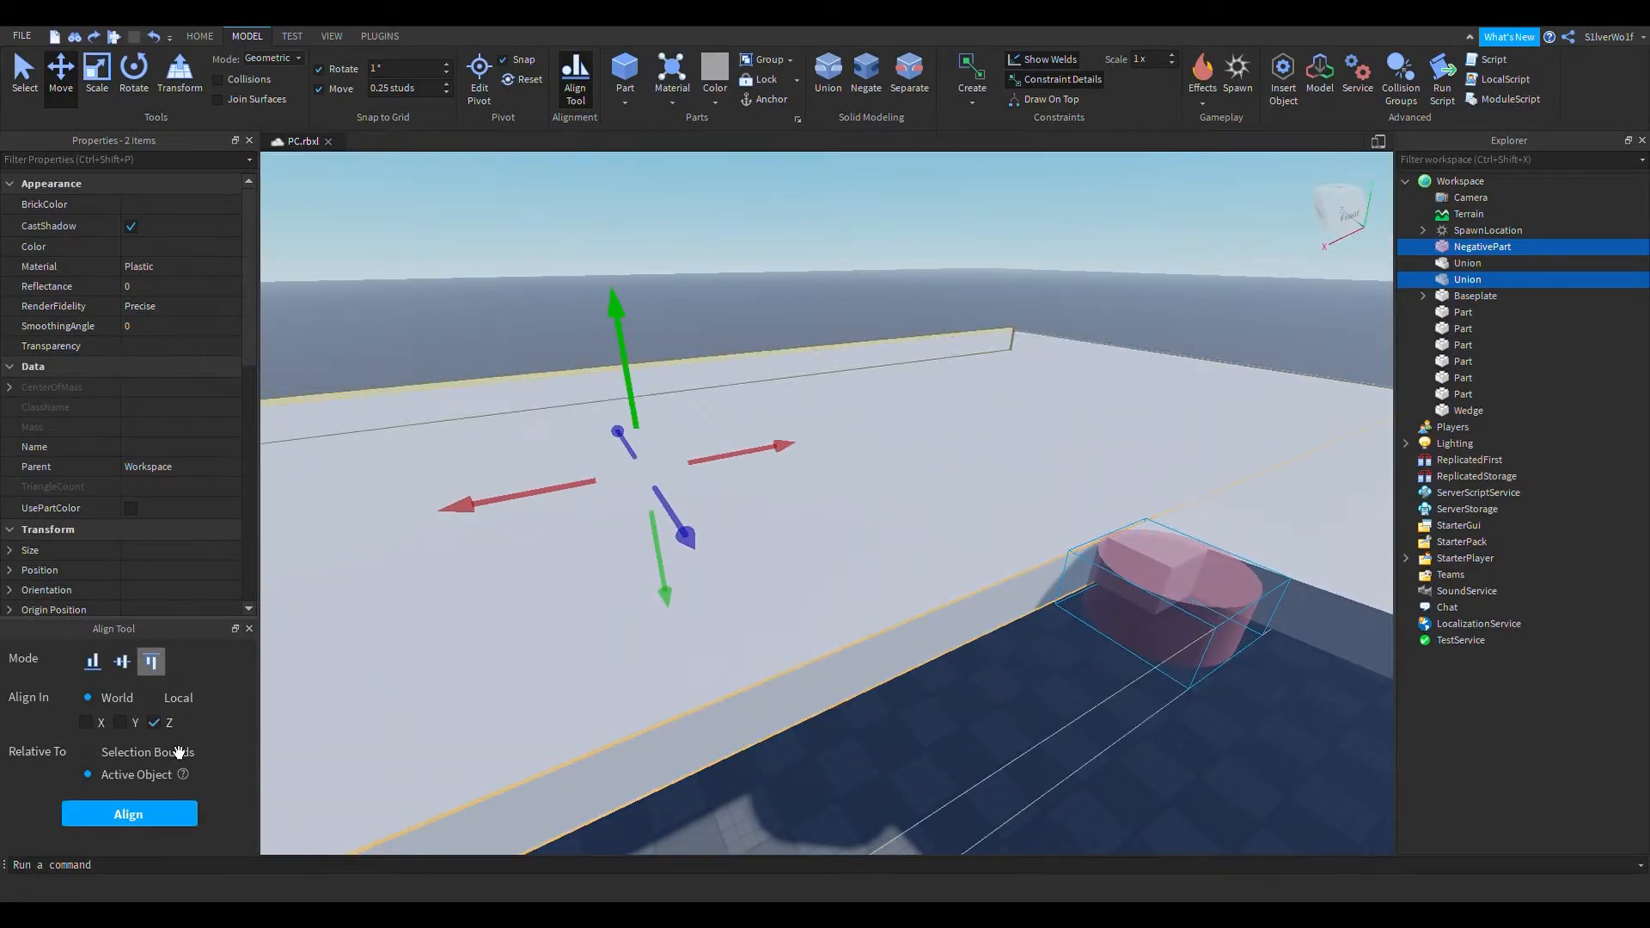
{"action": "right_click_drag", "start_coordinate": [916, 818], "coordinate": [915, 819]}
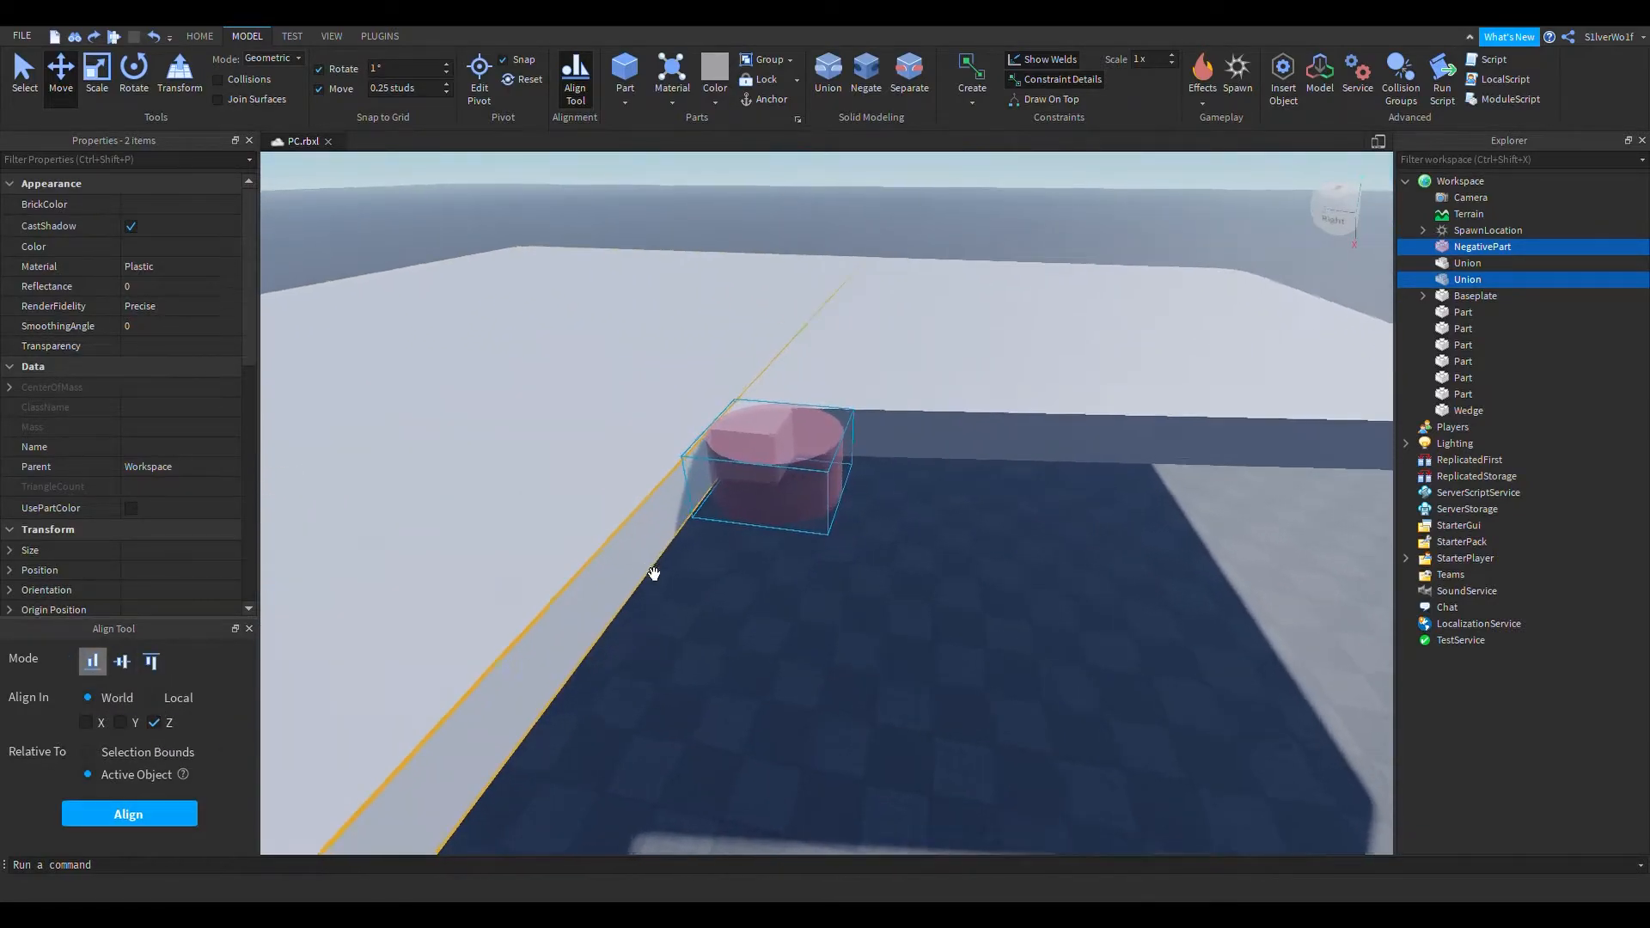
{"action": "scroll", "coordinate": [652, 574], "scroll_direction": "up", "scroll_amount": 3}
{"action": "right_click_drag", "start_coordinate": [765, 617], "coordinate": [519, 619]}
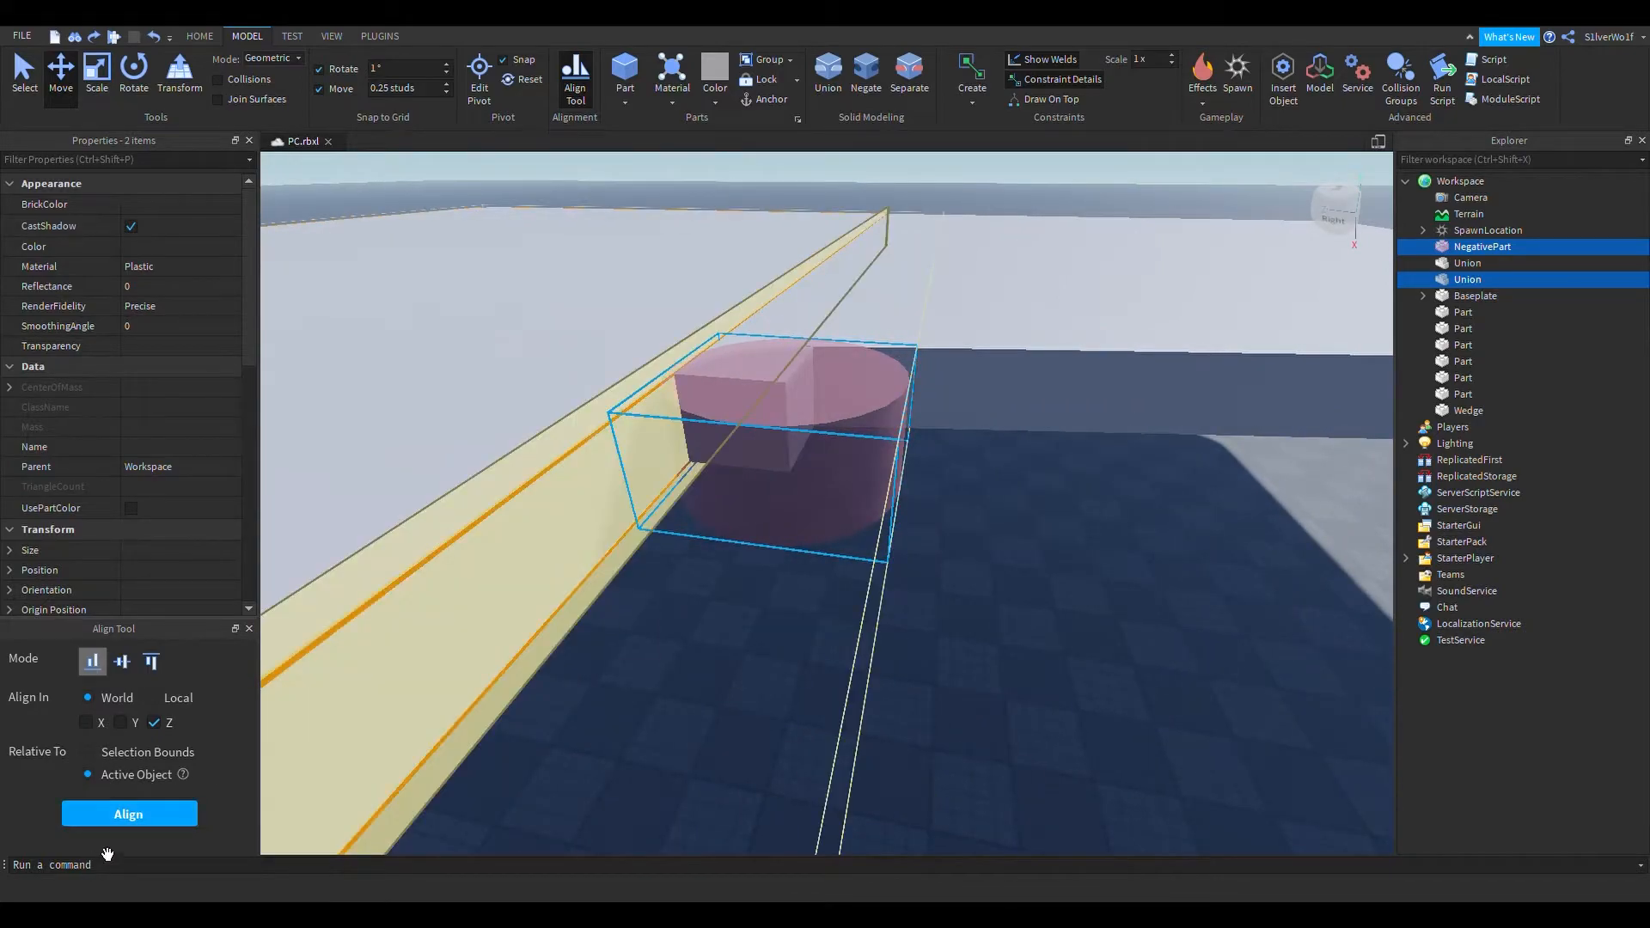
{"action": "left_click", "coordinate": [128, 815]}
{"action": "key", "text": "ctrl+z"}
Clear the X and Z axes in the Align Tool and deselect both objects
{"action": "left_click", "coordinate": [89, 724]}
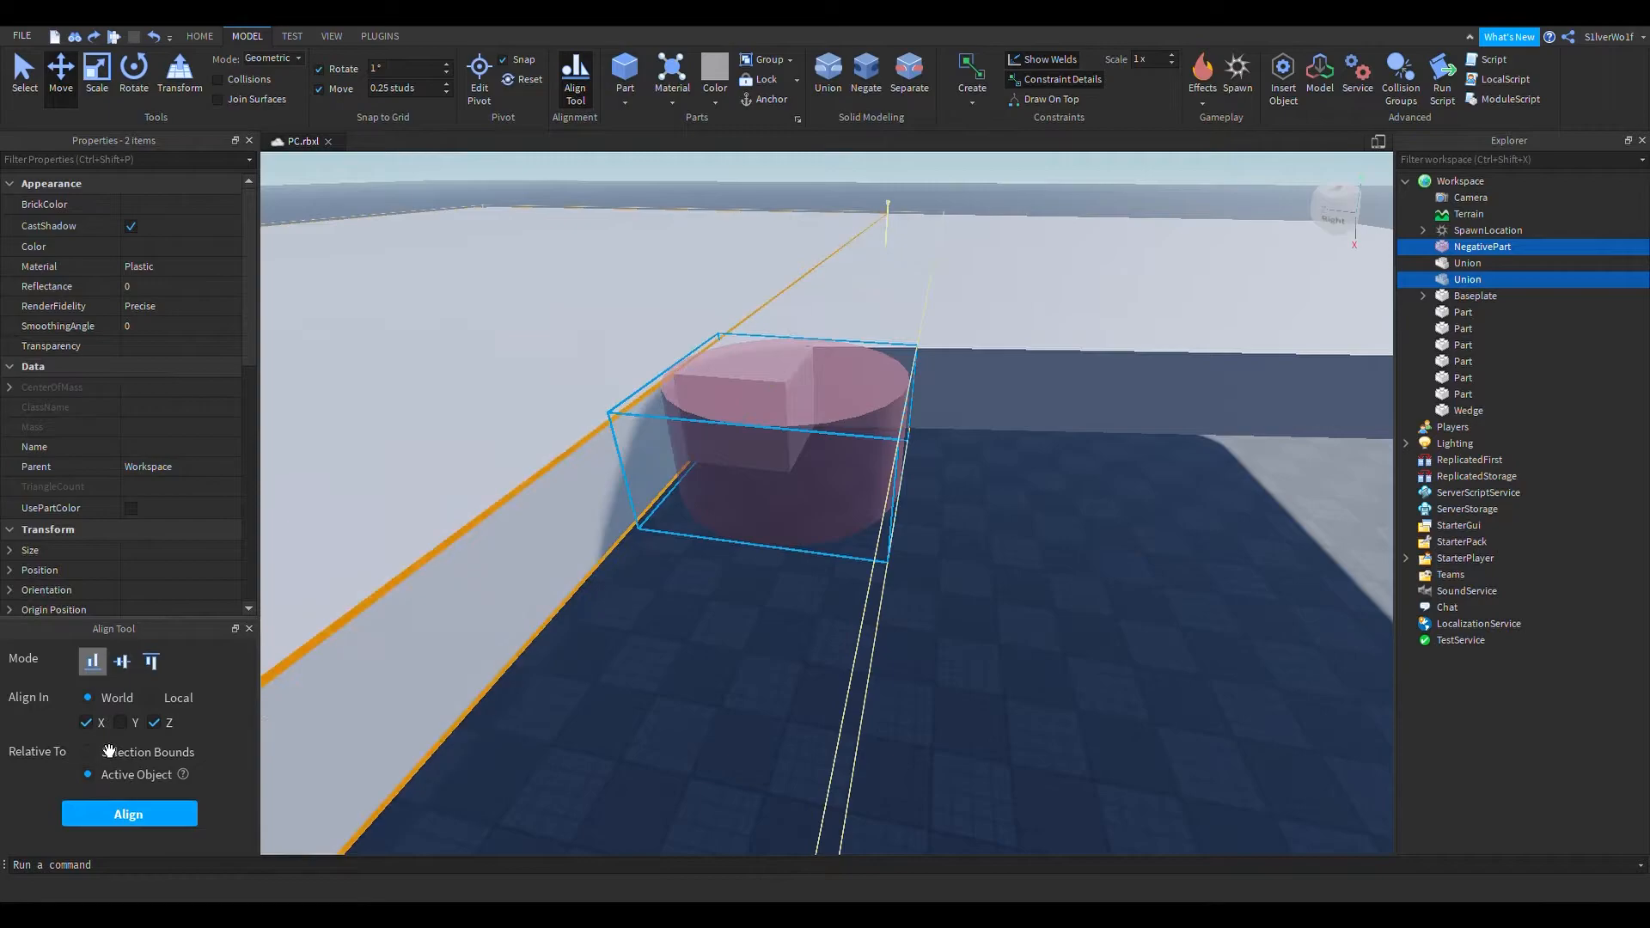
{"action": "left_click", "coordinate": [89, 724]}
{"action": "left_click", "coordinate": [163, 726]}
{"action": "right_click_drag", "start_coordinate": [588, 740], "coordinate": [603, 742]}
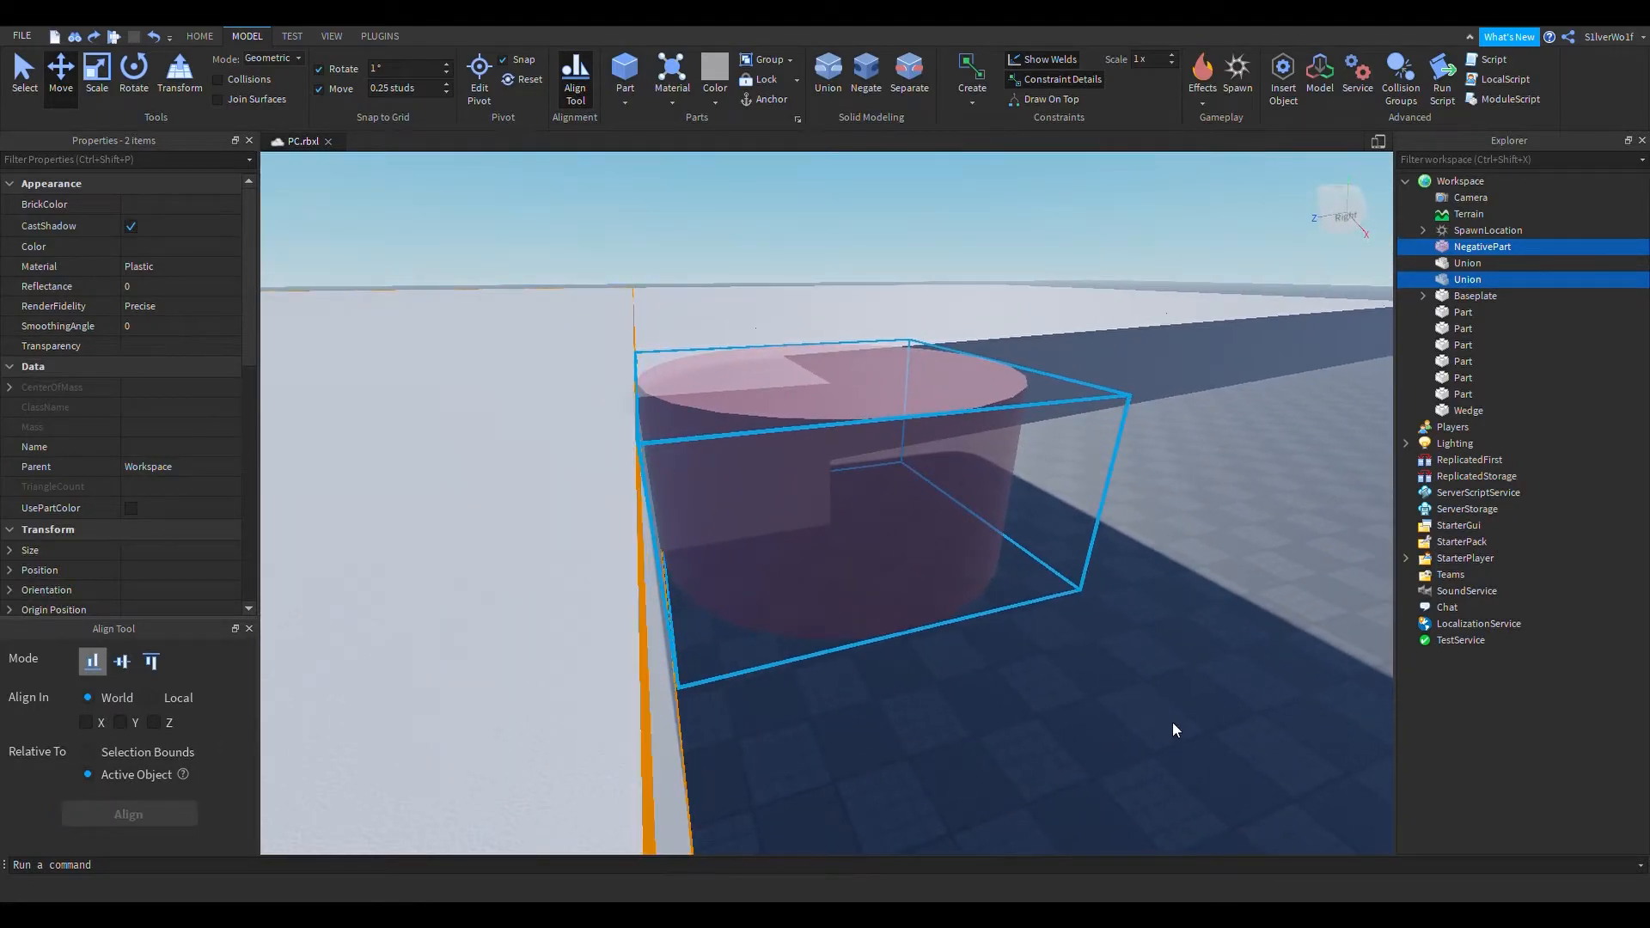
{"action": "left_click", "coordinate": [1030, 694]}
Examine up close how the negated cylinder sits against the desk's inner edge
{"action": "scroll", "coordinate": [1054, 715], "scroll_direction": "up", "scroll_amount": 3}
{"action": "right_click_drag", "start_coordinate": [1053, 717], "coordinate": [1049, 585]}
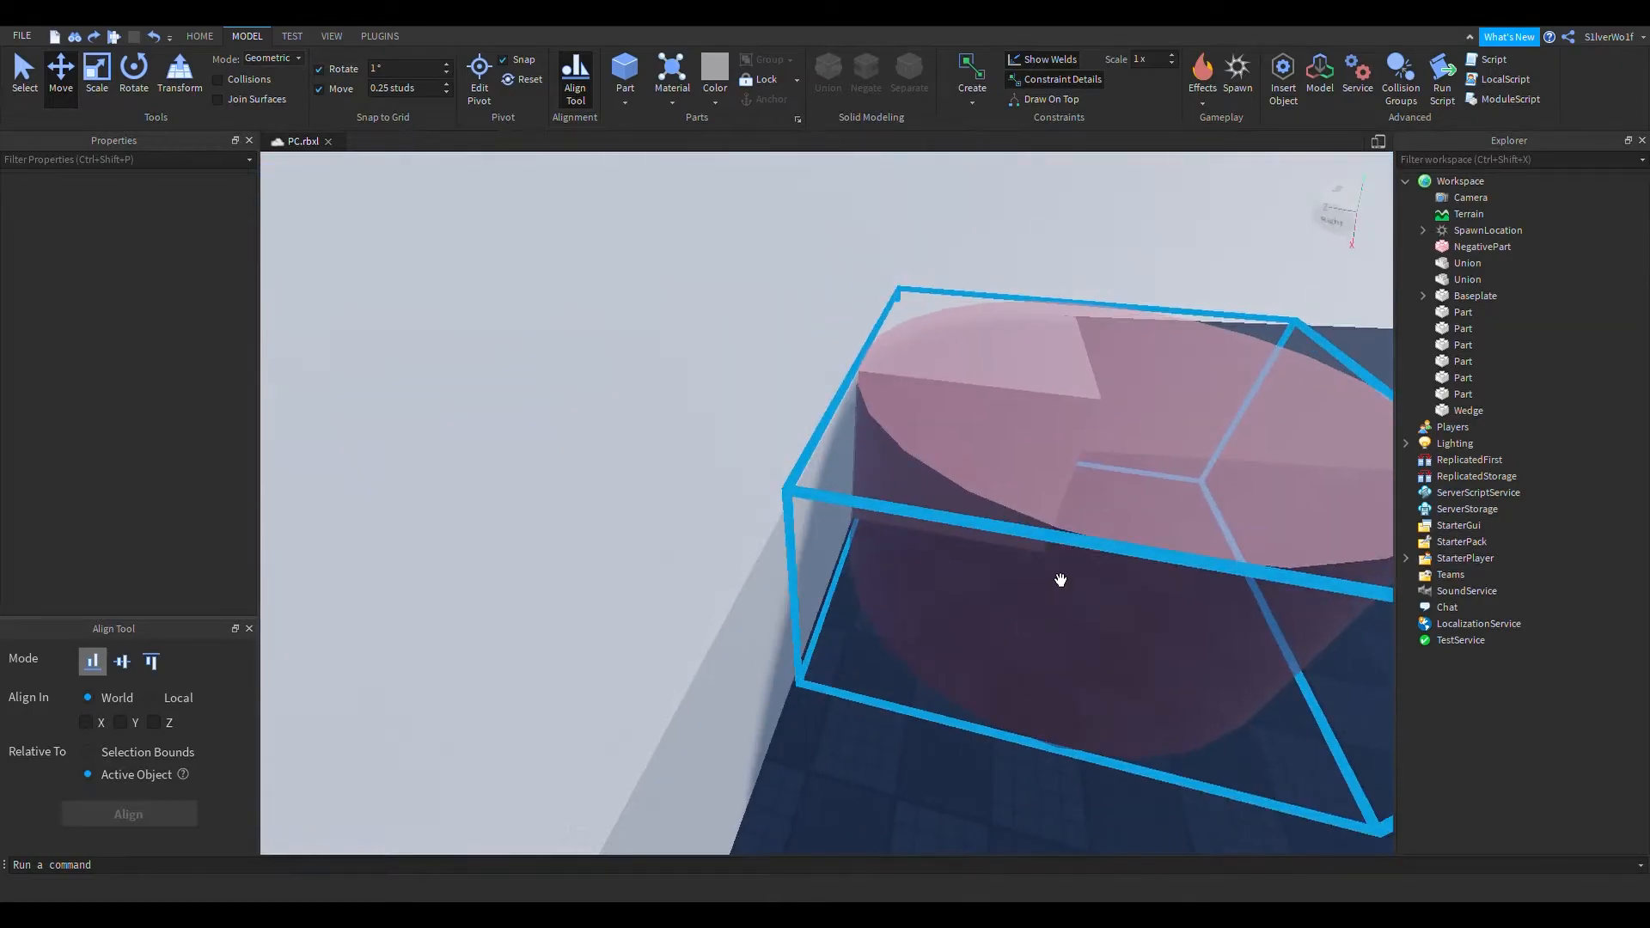
{"action": "left_click", "coordinate": [1049, 585]}
{"action": "key", "text": "f"}
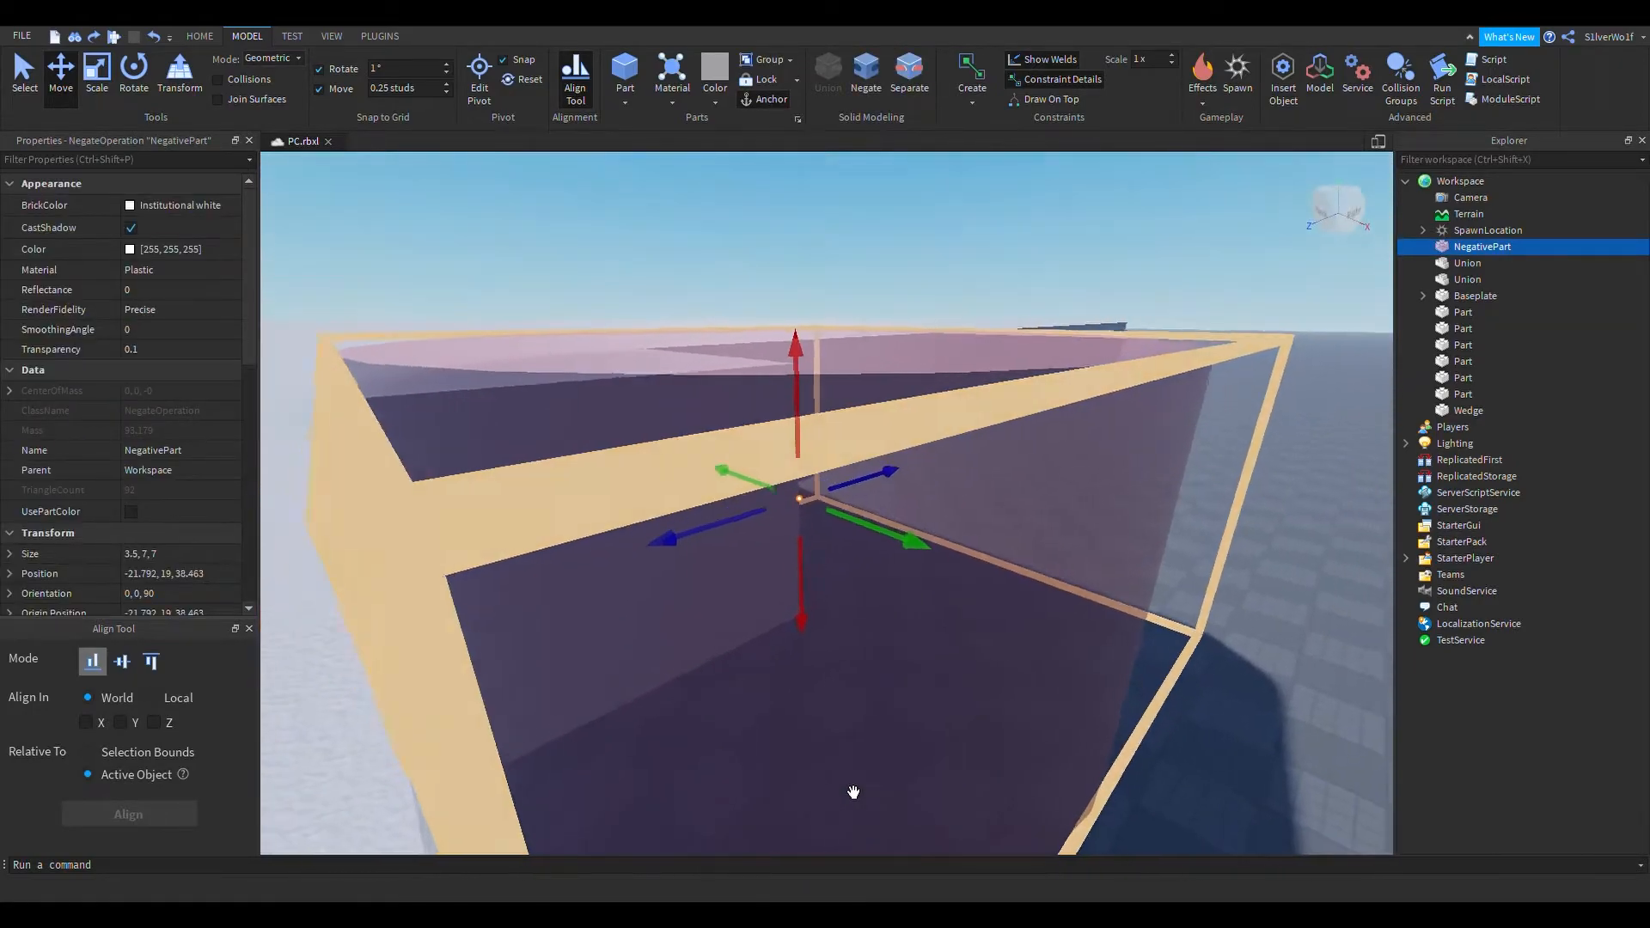
{"action": "scroll", "coordinate": [860, 804], "scroll_direction": "down", "scroll_amount": 10}
{"action": "left_click", "coordinate": [1233, 666]}
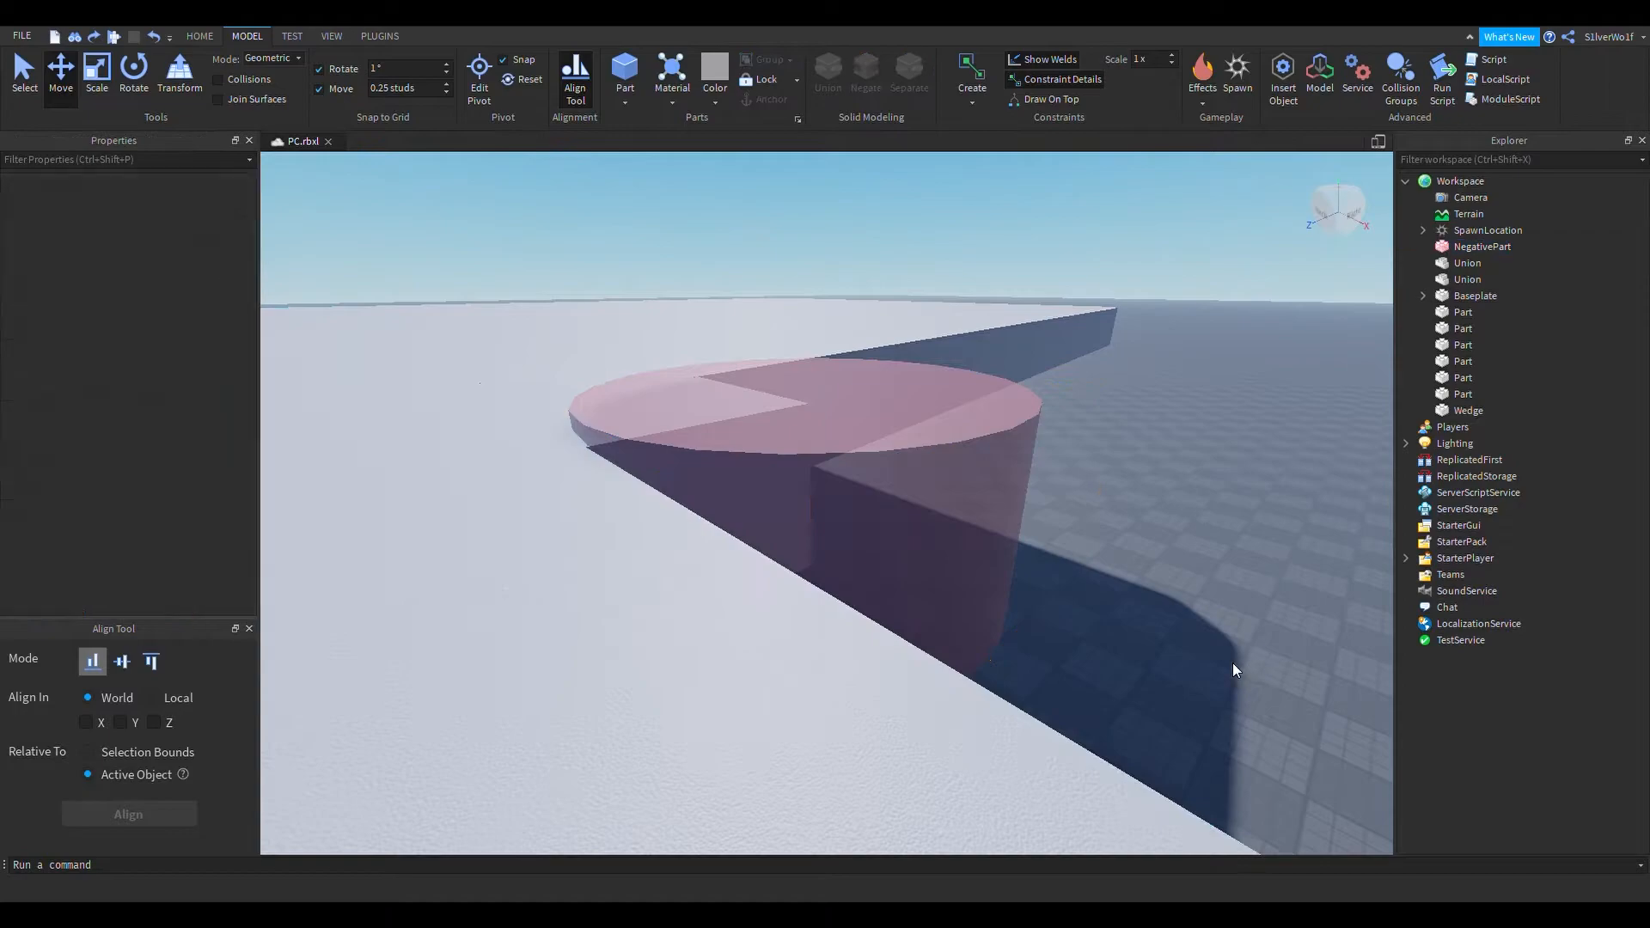
{"action": "right_click_drag", "start_coordinate": [1233, 663], "coordinate": [1199, 655]}
Move the negated cylinder along the desk's inner edge to position -18.25, 18.75, 38.5
{"action": "left_click", "coordinate": [969, 519]}
{"action": "right_click_drag", "start_coordinate": [994, 648], "coordinate": [994, 648]}
{"action": "scroll", "coordinate": [994, 648], "scroll_direction": "down", "scroll_amount": 3}
{"action": "left_click_drag", "start_coordinate": [928, 486], "coordinate": [898, 351]}
{"action": "scroll", "coordinate": [982, 524], "scroll_direction": "up", "scroll_amount": 5}
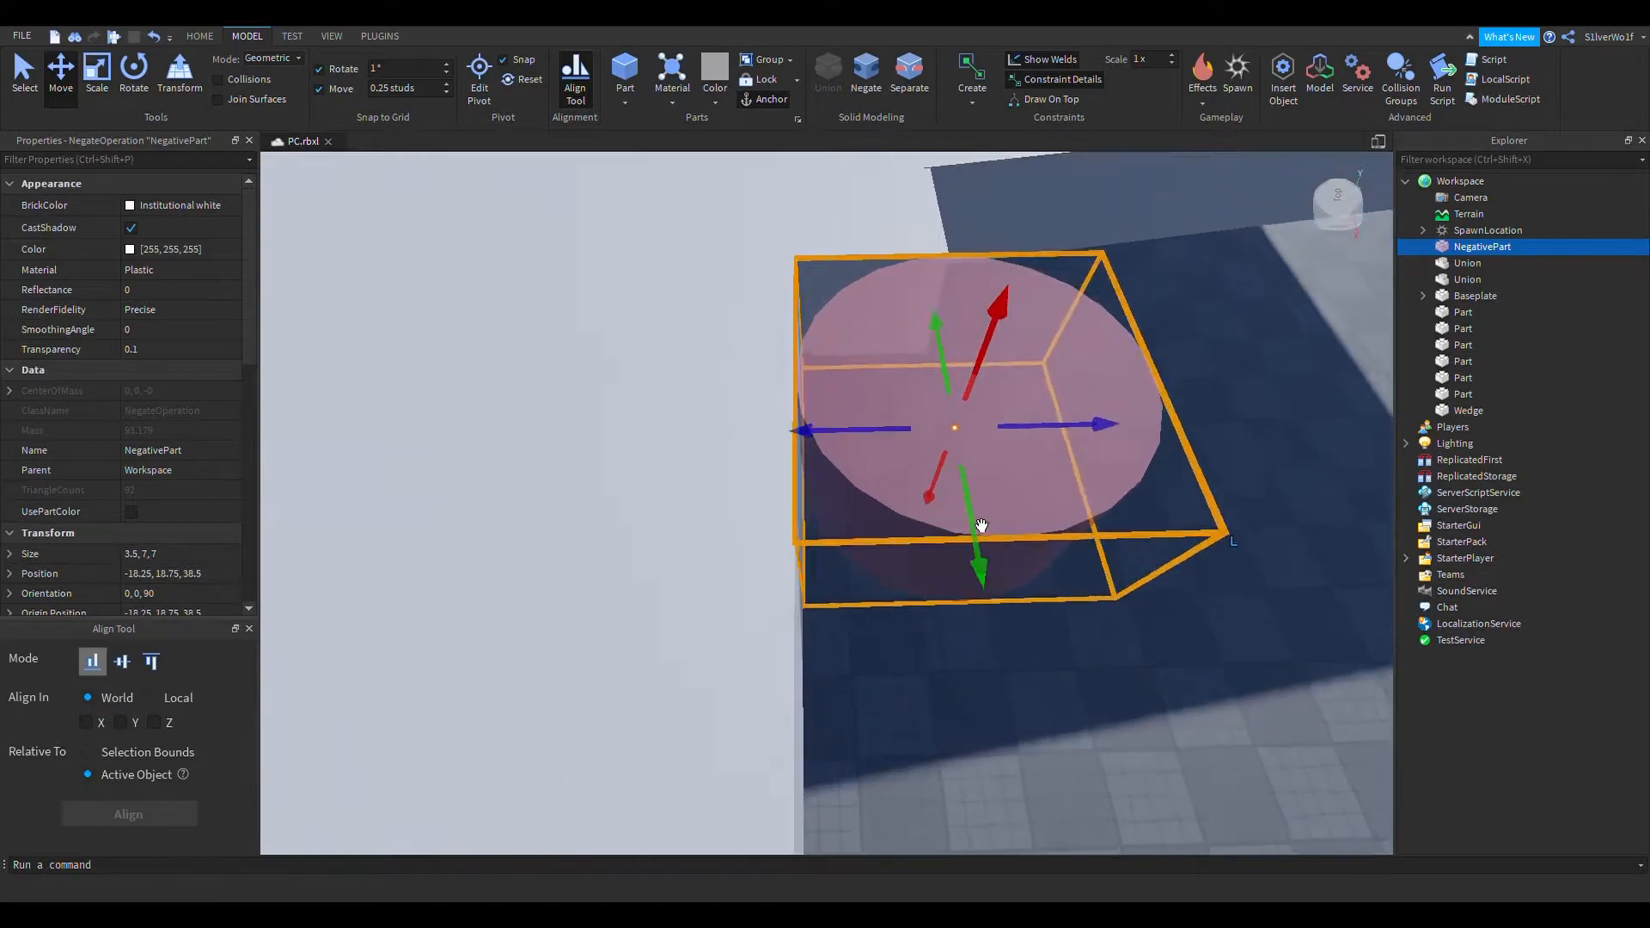
{"action": "scroll", "coordinate": [982, 525], "scroll_direction": "down", "scroll_amount": 2}
{"action": "right_click_drag", "start_coordinate": [981, 525], "coordinate": [982, 525]}
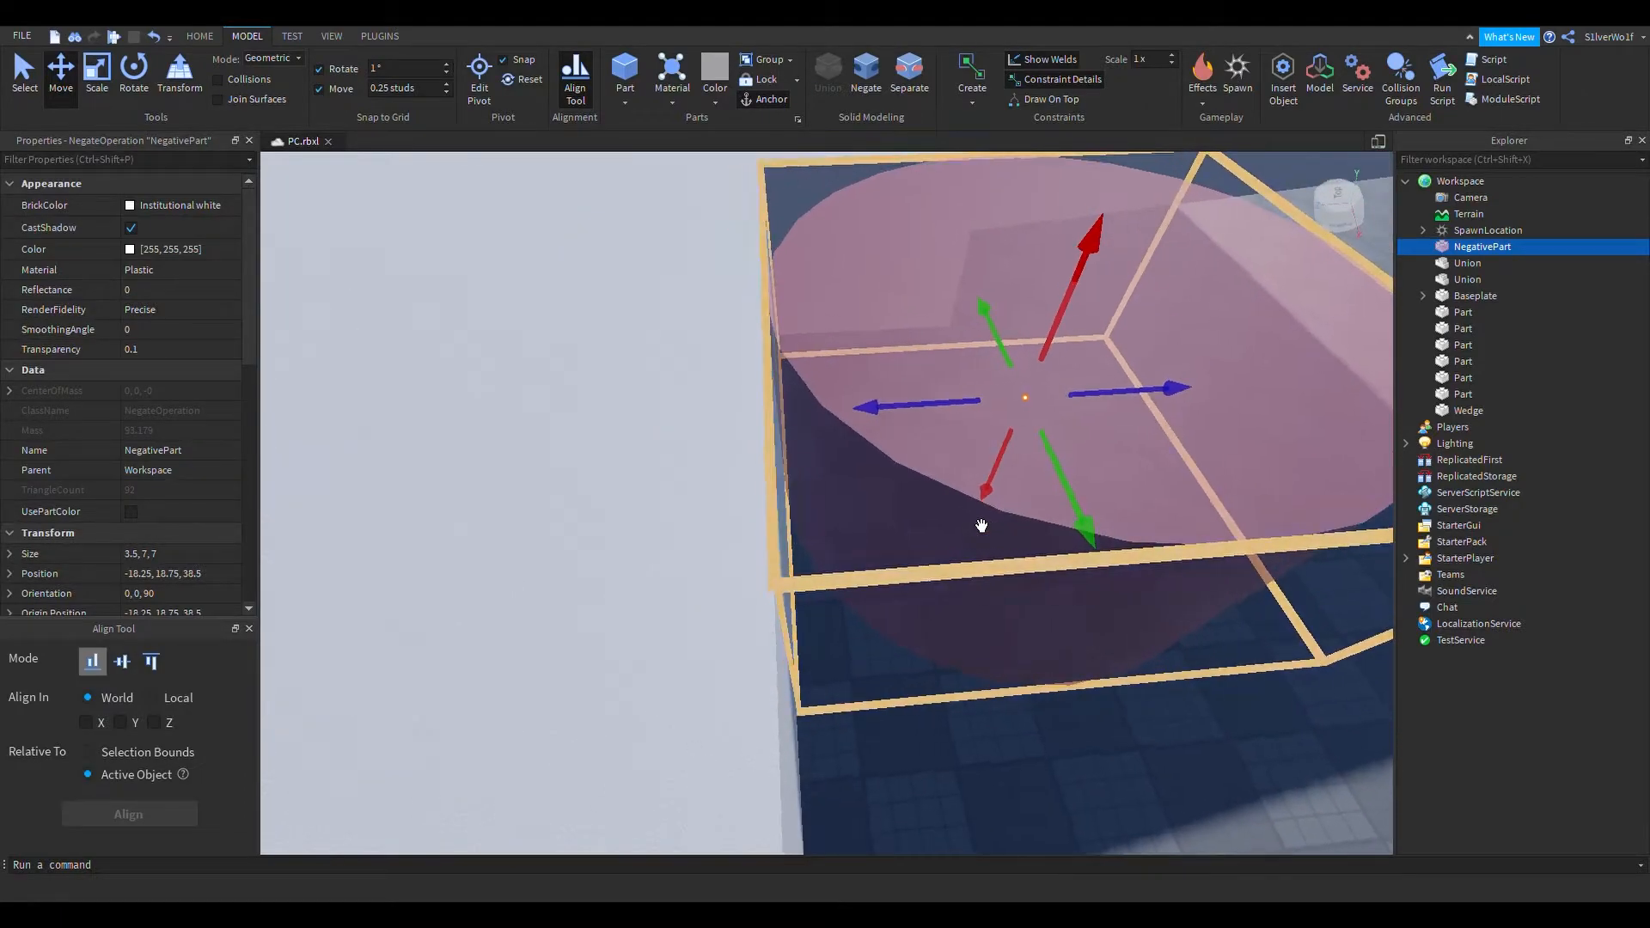
{"action": "scroll", "coordinate": [981, 525], "scroll_direction": "down", "scroll_amount": 3}
{"action": "left_click", "coordinate": [1097, 783]}
{"action": "right_click_drag", "start_coordinate": [1089, 747], "coordinate": [1091, 752]}
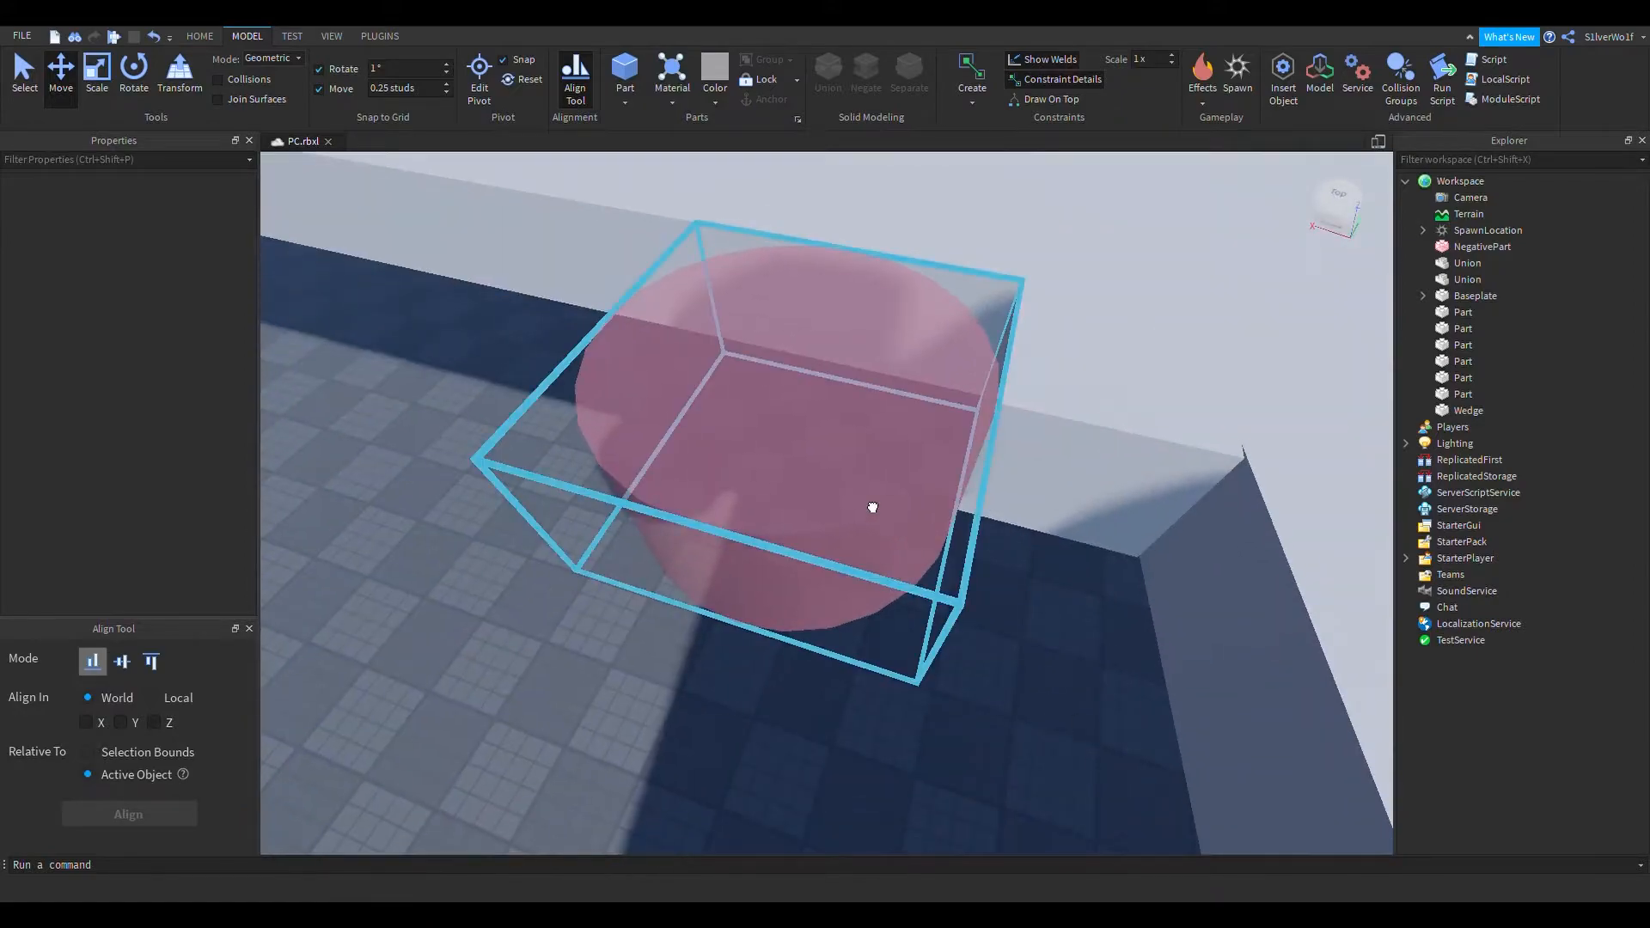
Move the negated cylinder into the inner corner at position -21.75, 19, 38.5, flush with both inner edges
{"action": "left_click", "coordinate": [877, 508]}
{"action": "left_click_drag", "start_coordinate": [959, 466], "coordinate": [1186, 516]}
{"action": "scroll", "coordinate": [1255, 688], "scroll_direction": "up", "scroll_amount": 5}
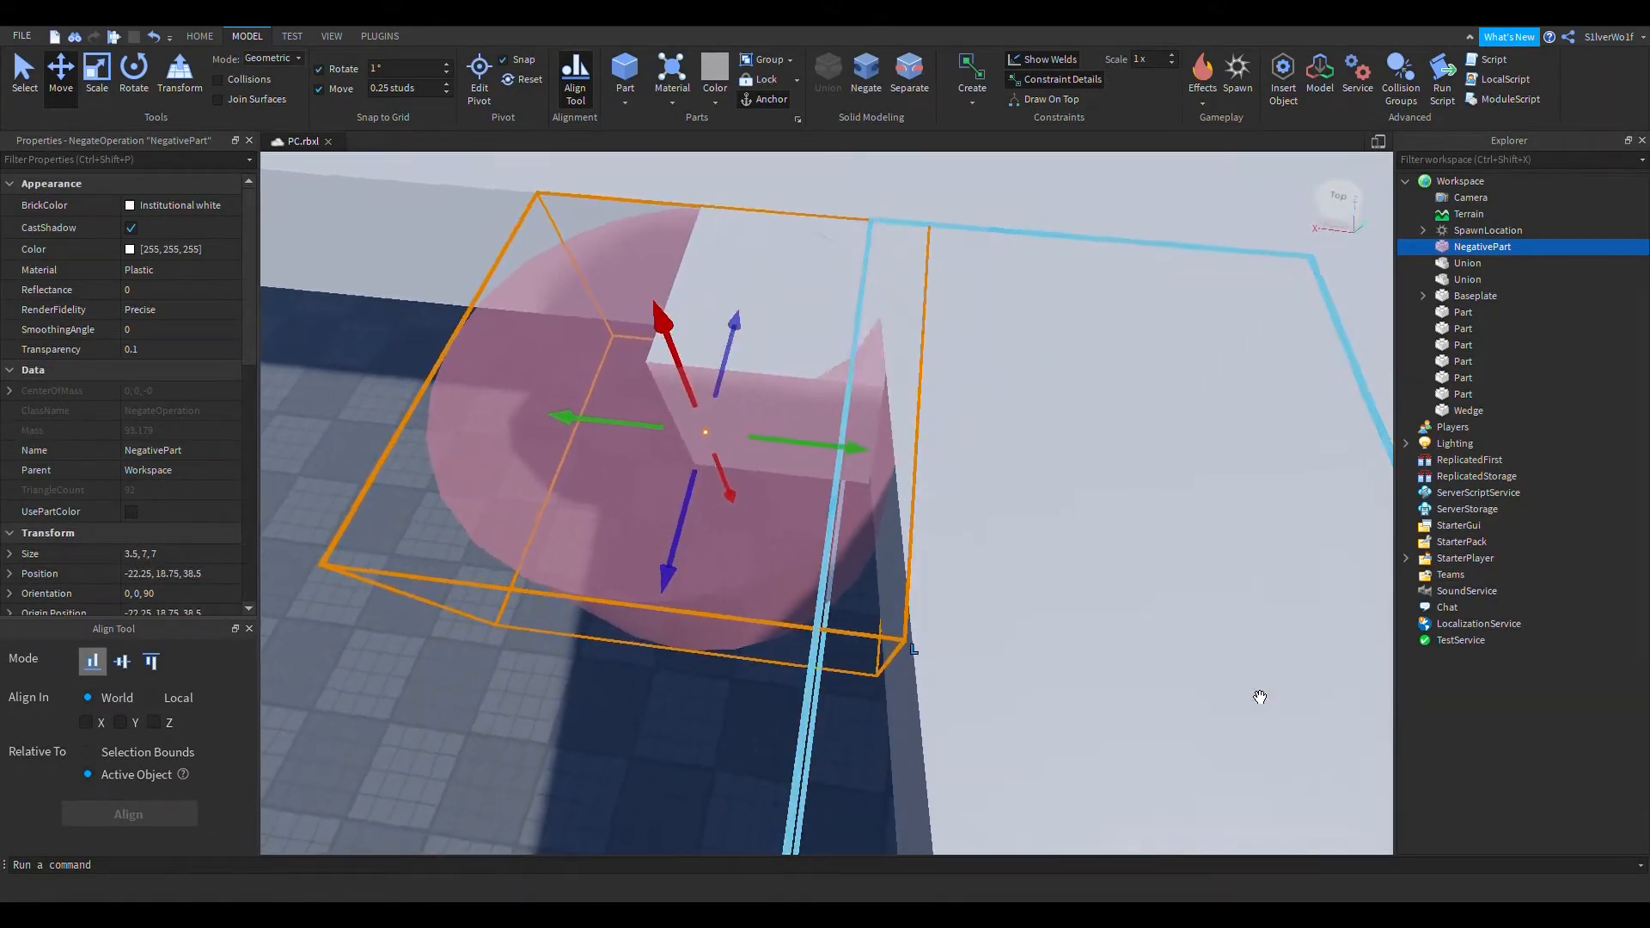
{"action": "left_click_drag", "start_coordinate": [593, 420], "coordinate": [554, 415]}
{"action": "right_click_drag", "start_coordinate": [887, 549], "coordinate": [888, 550]}
{"action": "right_click_drag", "start_coordinate": [894, 723], "coordinate": [894, 723]}
{"action": "left_click_drag", "start_coordinate": [625, 357], "coordinate": [599, 318]}
{"action": "left_click", "coordinate": [940, 483]}
{"action": "right_click_drag", "start_coordinate": [939, 483], "coordinate": [940, 483]}
Close the Align Tool, try to union the negated cylinder with the wedge at the inner corner, and undo it
{"action": "left_click", "coordinate": [822, 348]}
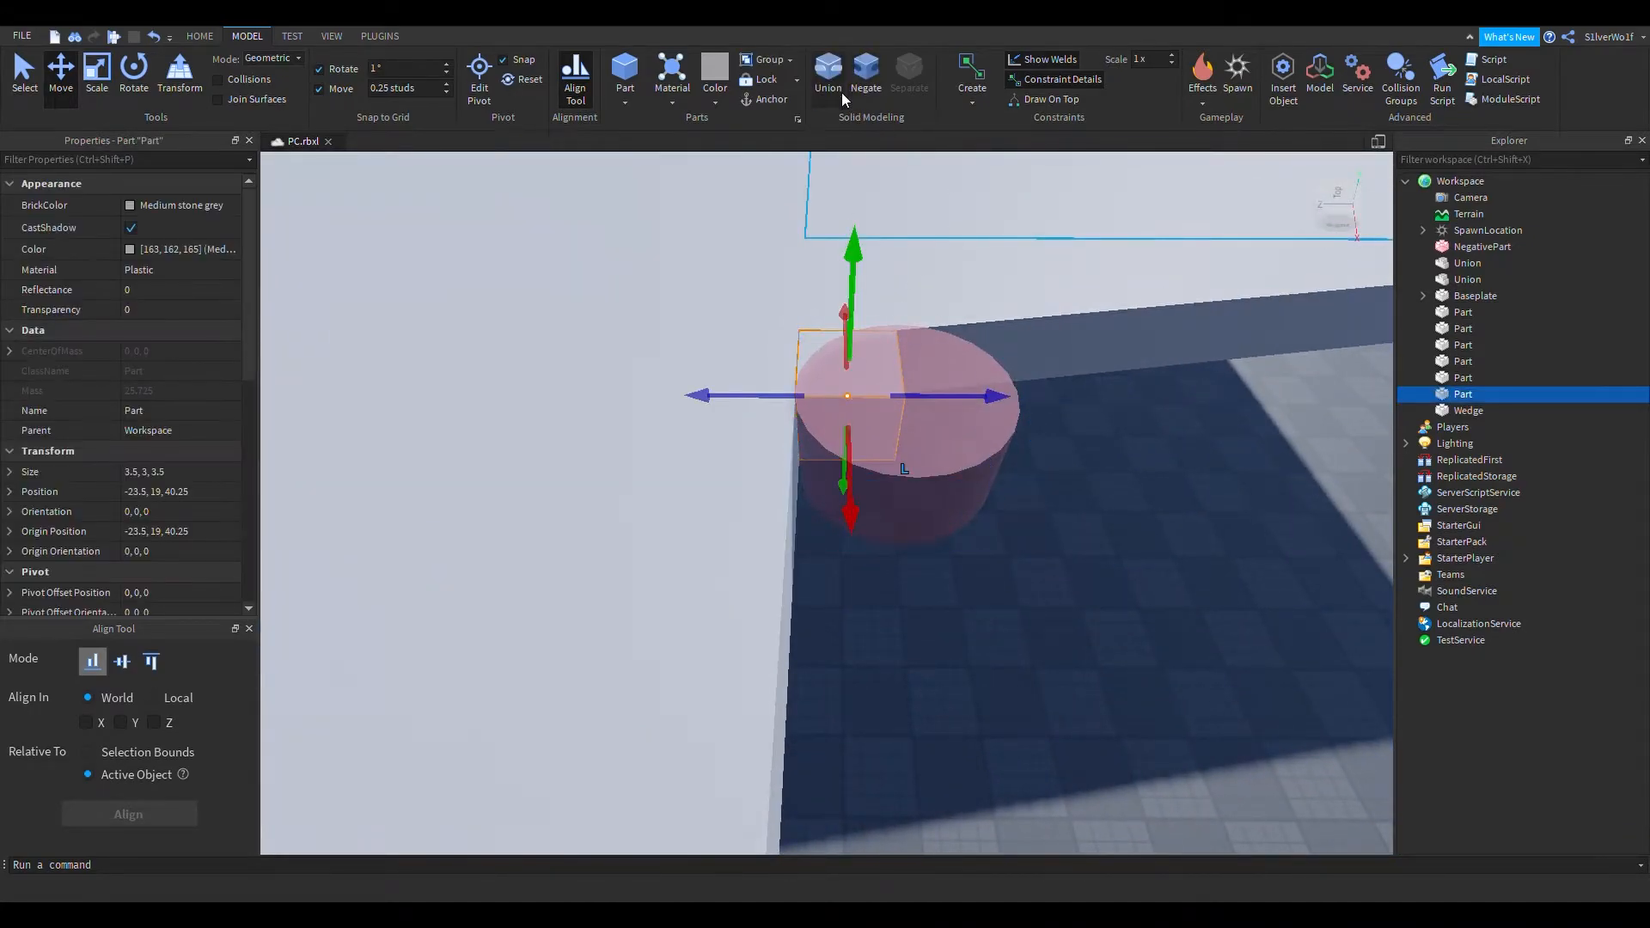
{"action": "left_click", "coordinate": [976, 473]}
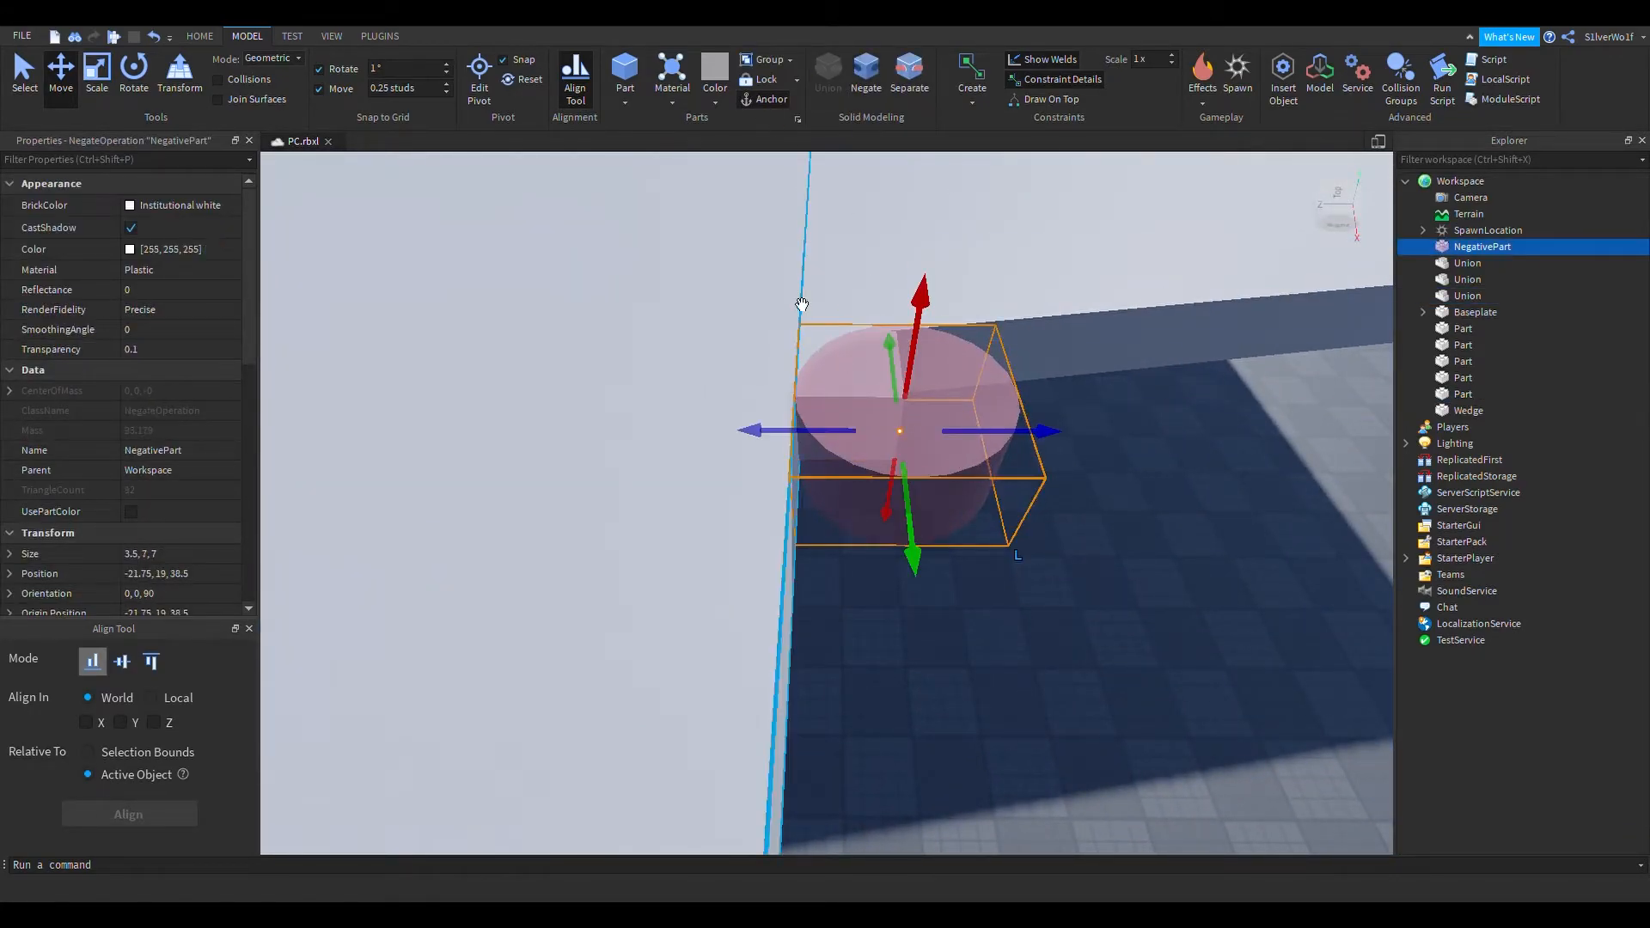
{"action": "left_click", "coordinate": [843, 364], "text": "ctrl"}
{"action": "left_click", "coordinate": [590, 84]}
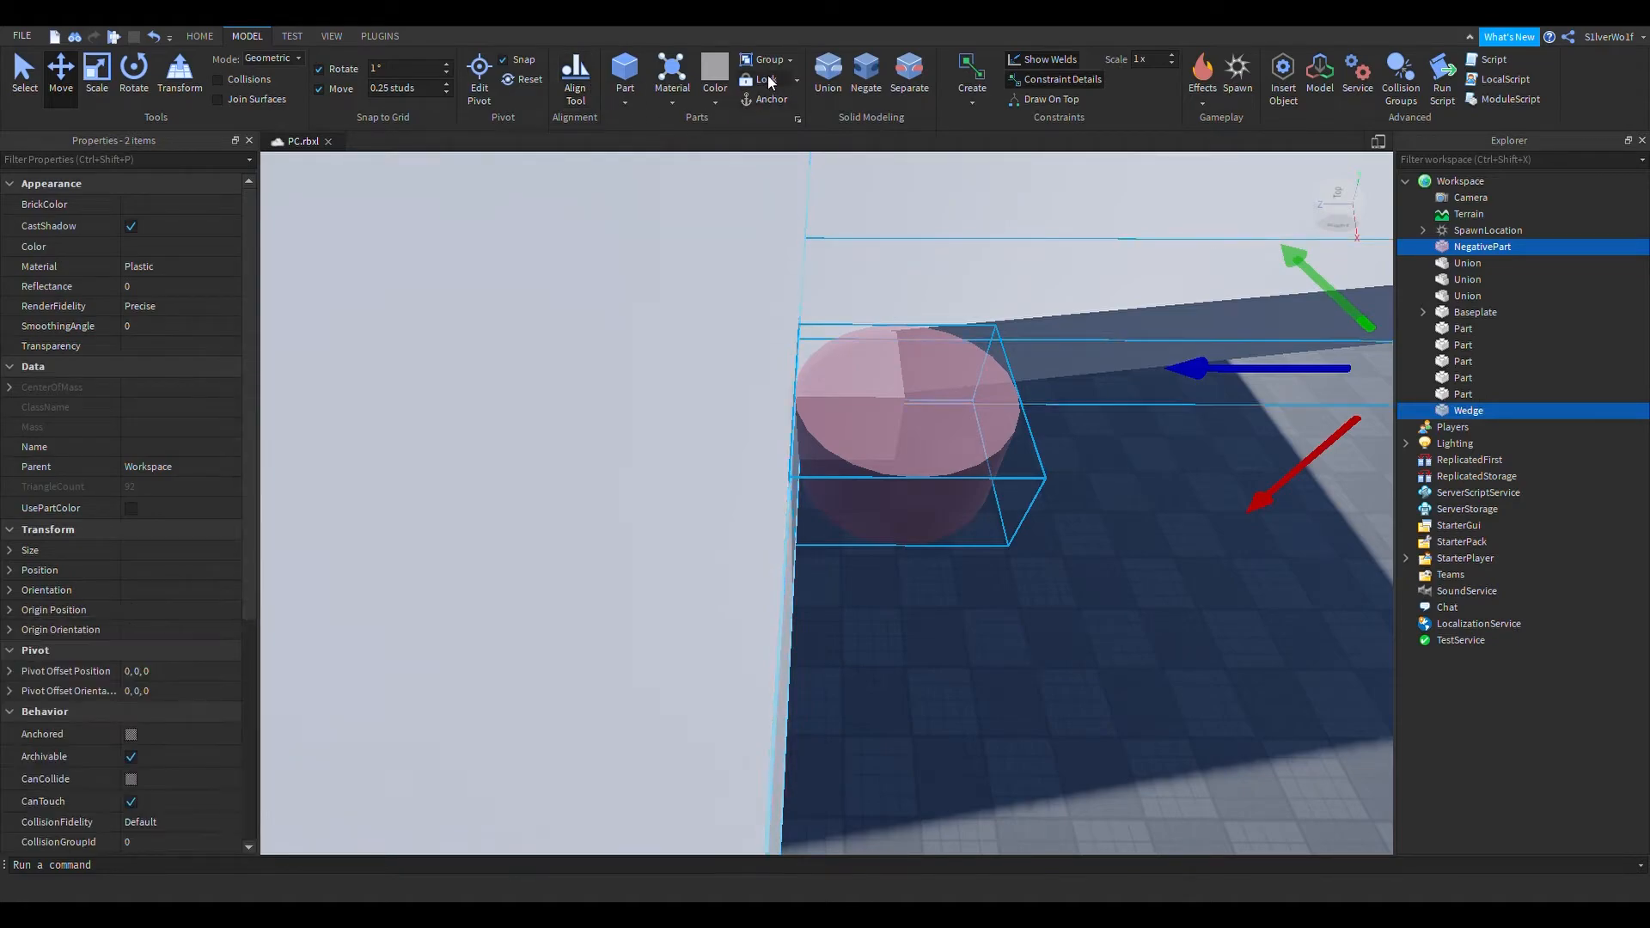
{"action": "left_click", "coordinate": [825, 89]}
{"action": "left_click", "coordinate": [1050, 650]}
{"action": "key", "text": "ctrl+z"}
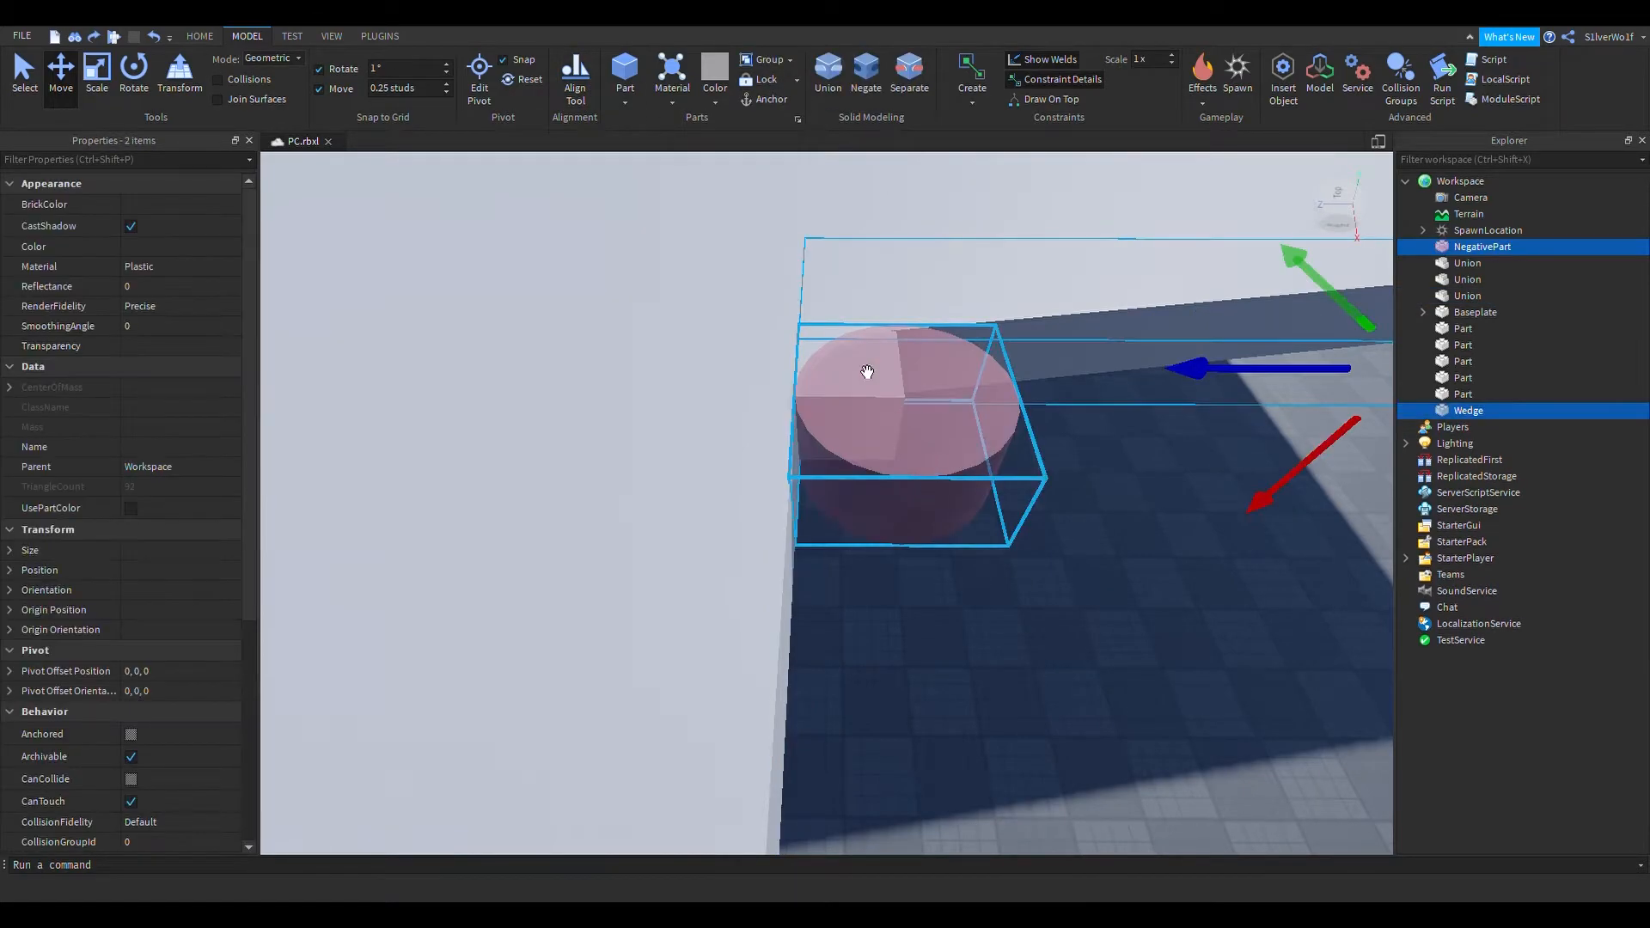
Union the small inner-corner block with the negated cylinder to cut the concave fillet
{"action": "left_click", "coordinate": [1147, 674]}
{"action": "right_click_drag", "start_coordinate": [1147, 674], "coordinate": [1011, 574]}
{"action": "scroll", "coordinate": [972, 529], "scroll_direction": "up", "scroll_amount": 3}
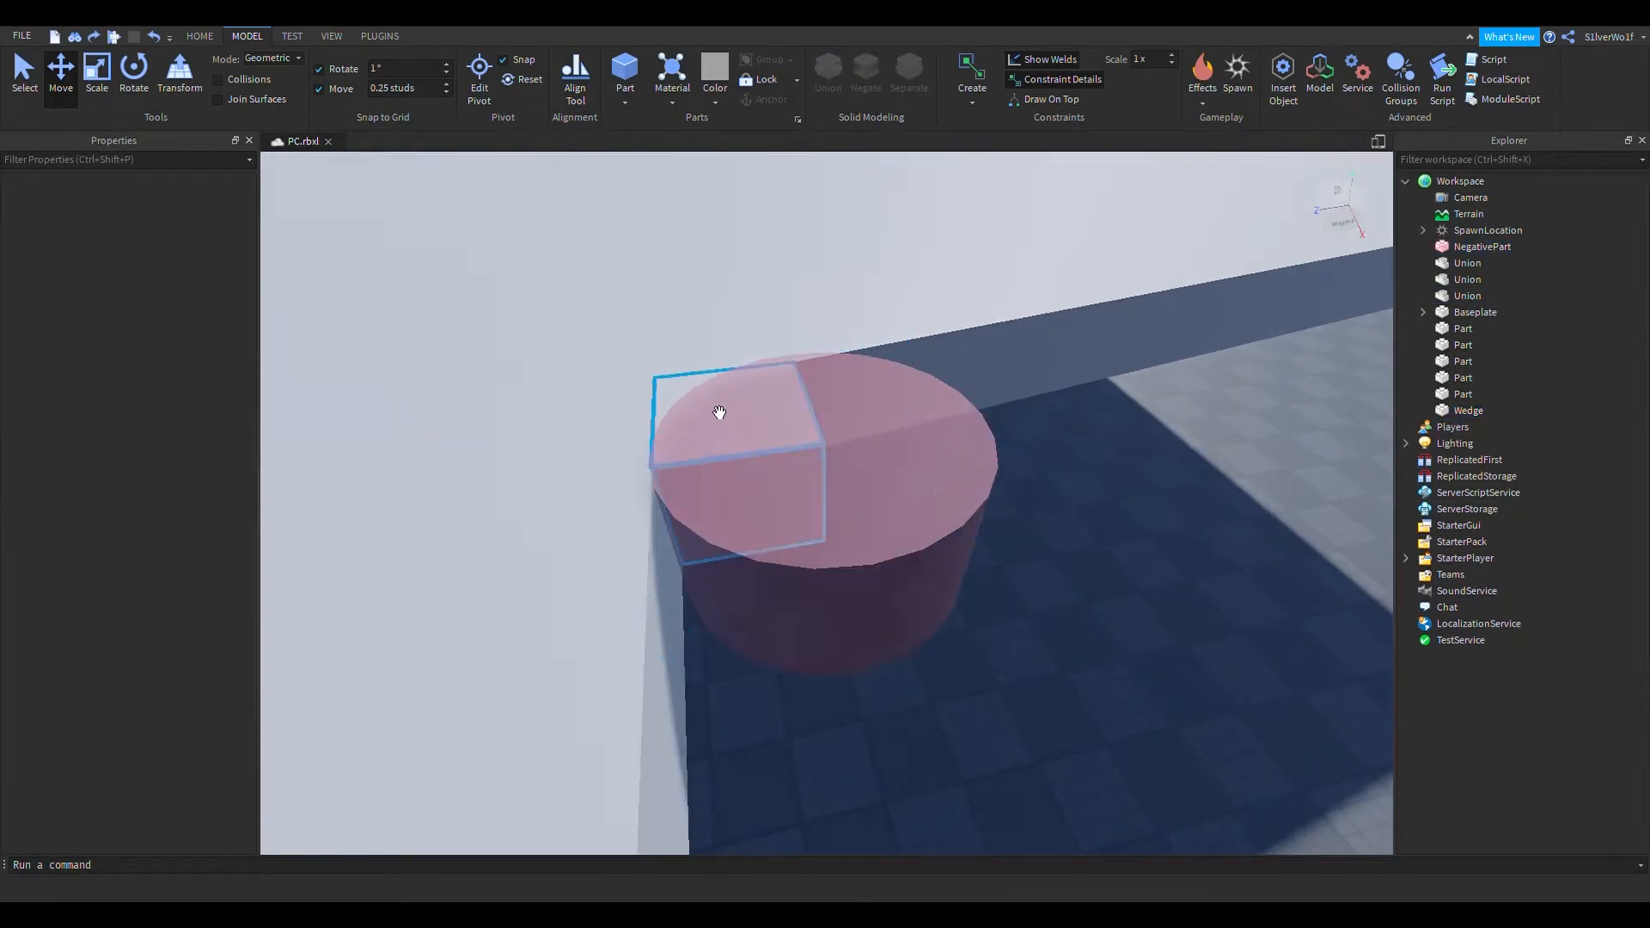
{"action": "left_click", "coordinate": [678, 396]}
{"action": "left_click", "coordinate": [909, 556], "text": "ctrl"}
{"action": "left_click", "coordinate": [847, 75]}
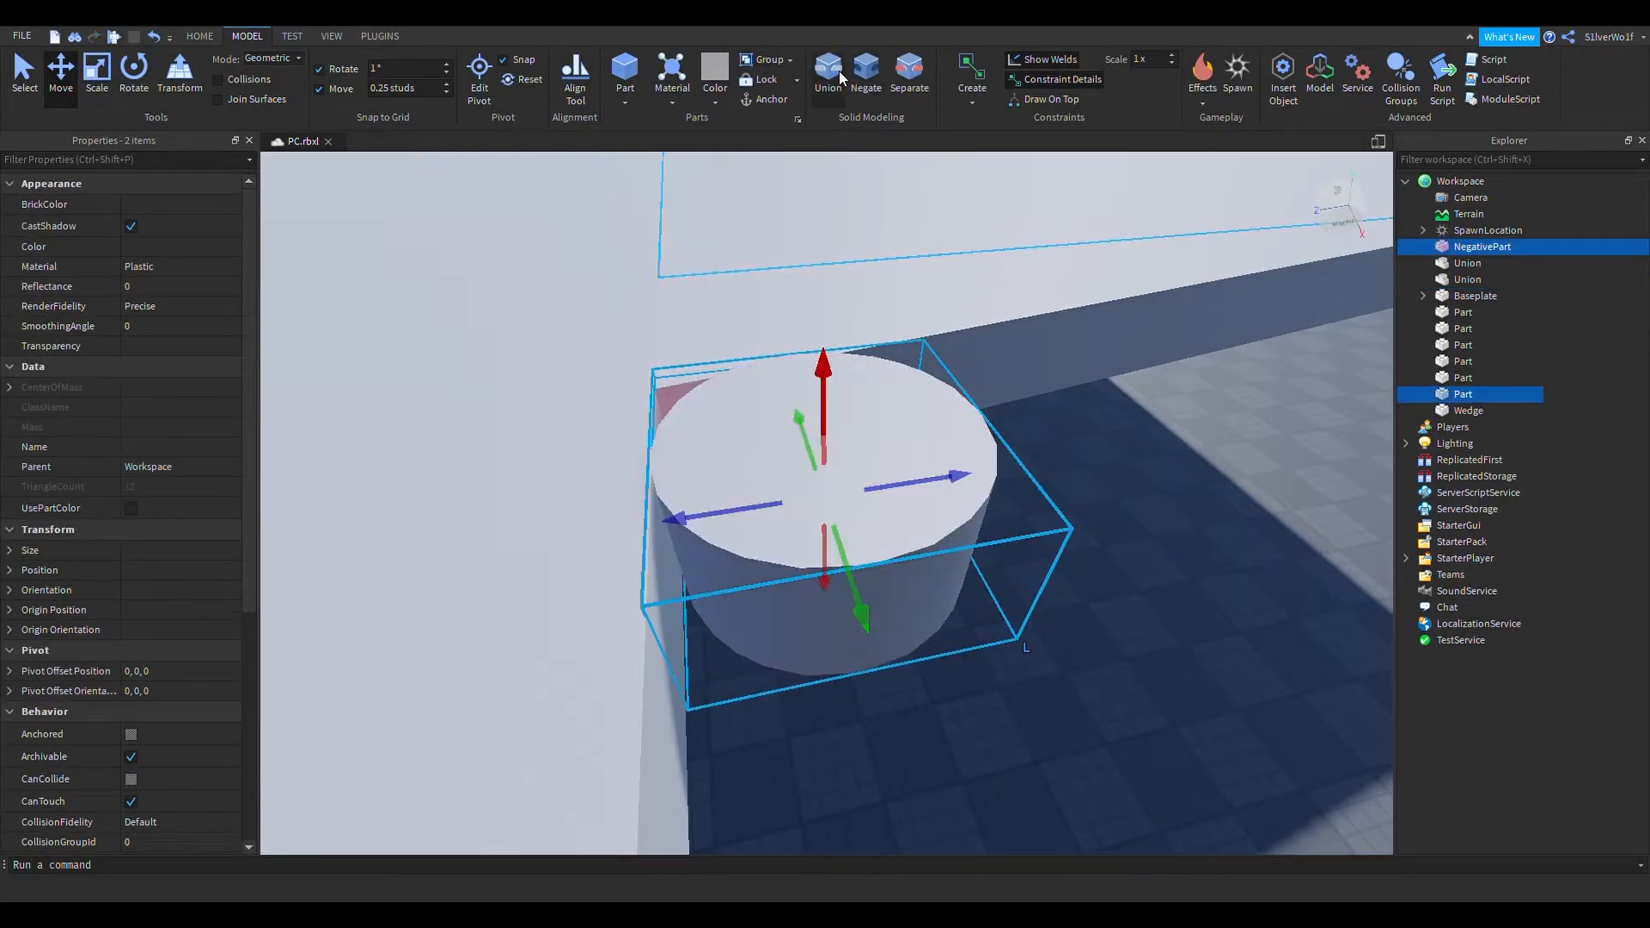
{"action": "left_click", "coordinate": [857, 79]}
{"action": "left_click", "coordinate": [834, 72]}
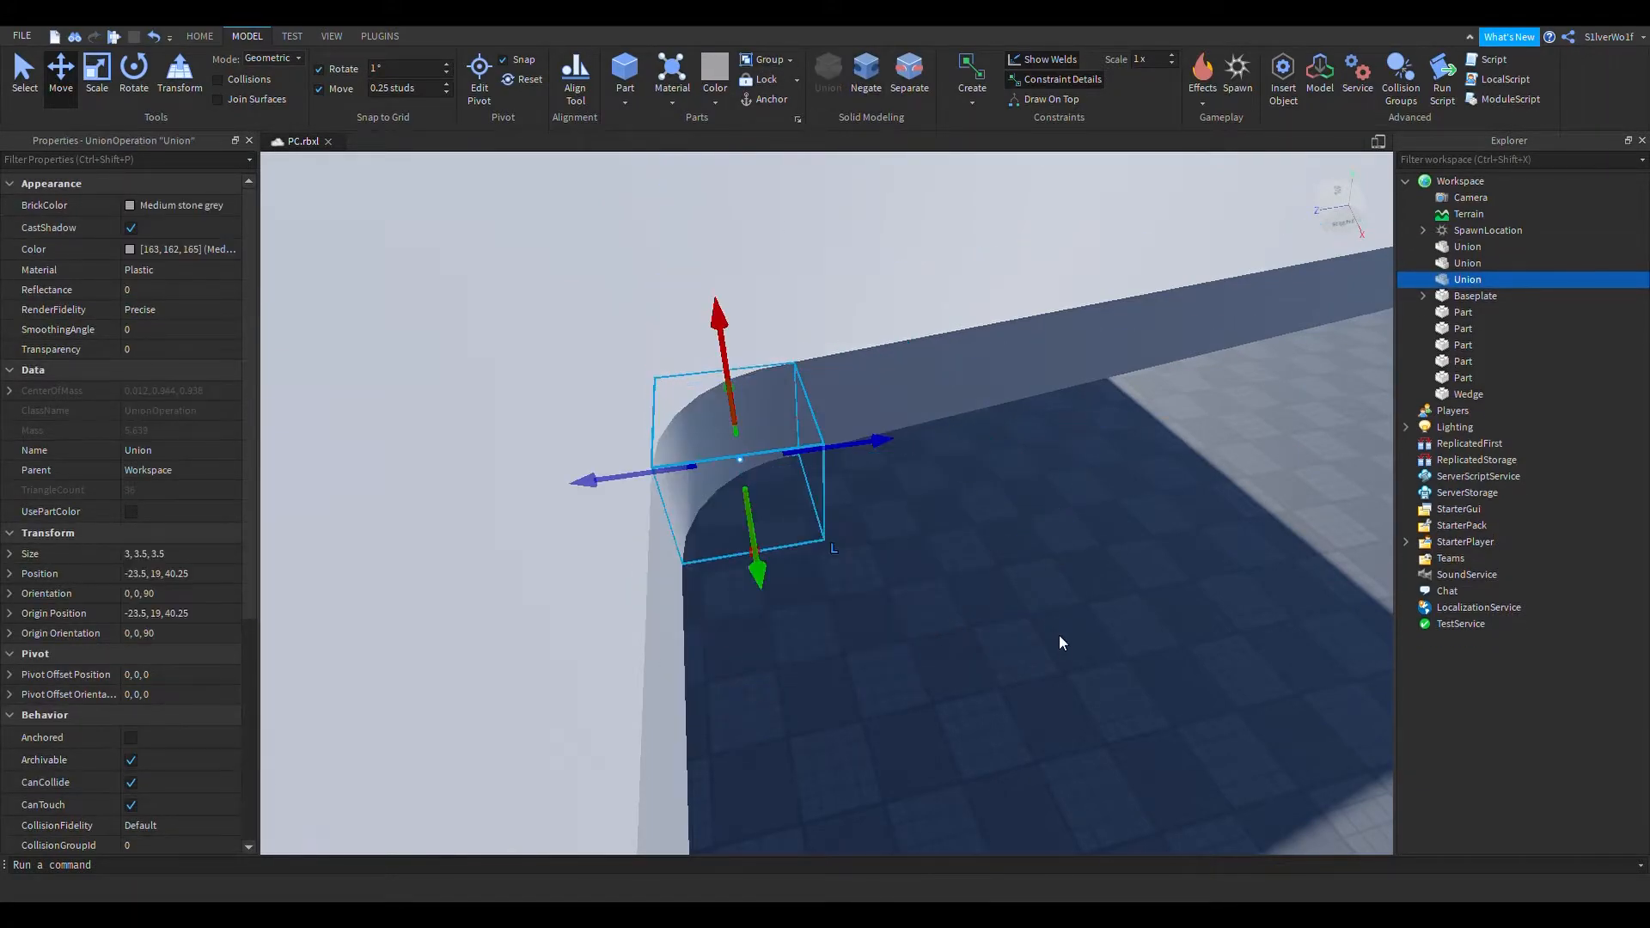
Inspect the concave inner corner and the square desk section beside it
{"action": "left_click", "coordinate": [1051, 622]}
{"action": "scroll", "coordinate": [997, 615], "scroll_direction": "up", "scroll_amount": 2}
{"action": "right_click_drag", "start_coordinate": [995, 614], "coordinate": [987, 663]}
{"action": "scroll", "coordinate": [964, 644], "scroll_direction": "down", "scroll_amount": 3}
{"action": "scroll", "coordinate": [990, 664], "scroll_direction": "down", "scroll_amount": 5}
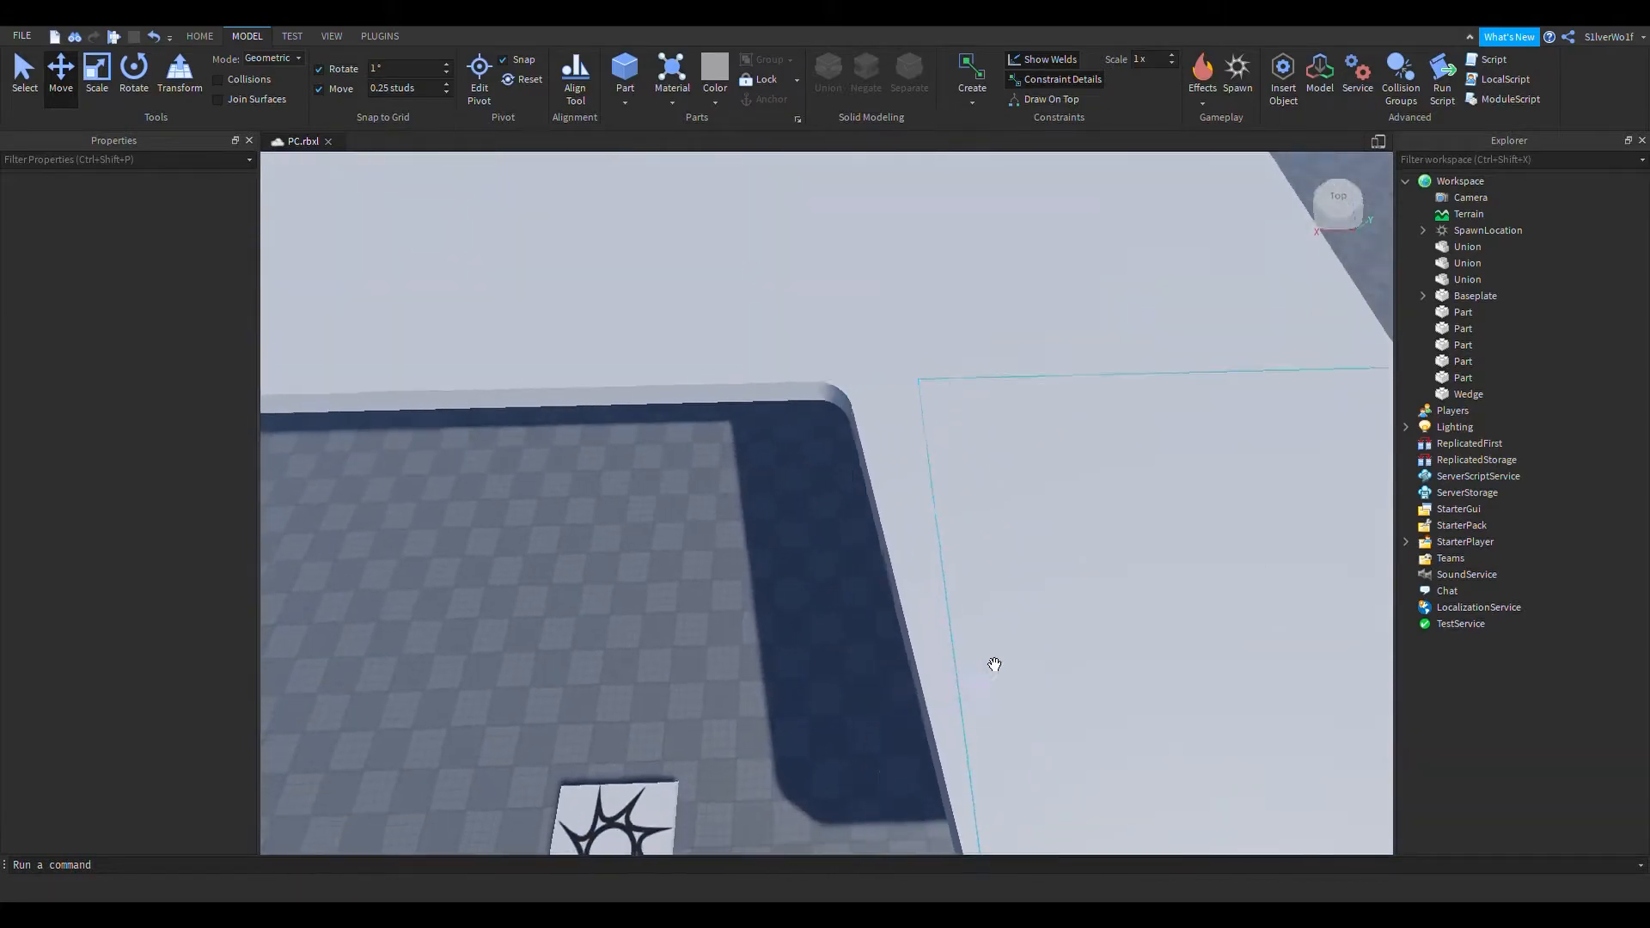
{"action": "right_click_drag", "start_coordinate": [1009, 586], "coordinate": [983, 538]}
{"action": "left_click", "coordinate": [983, 538]}
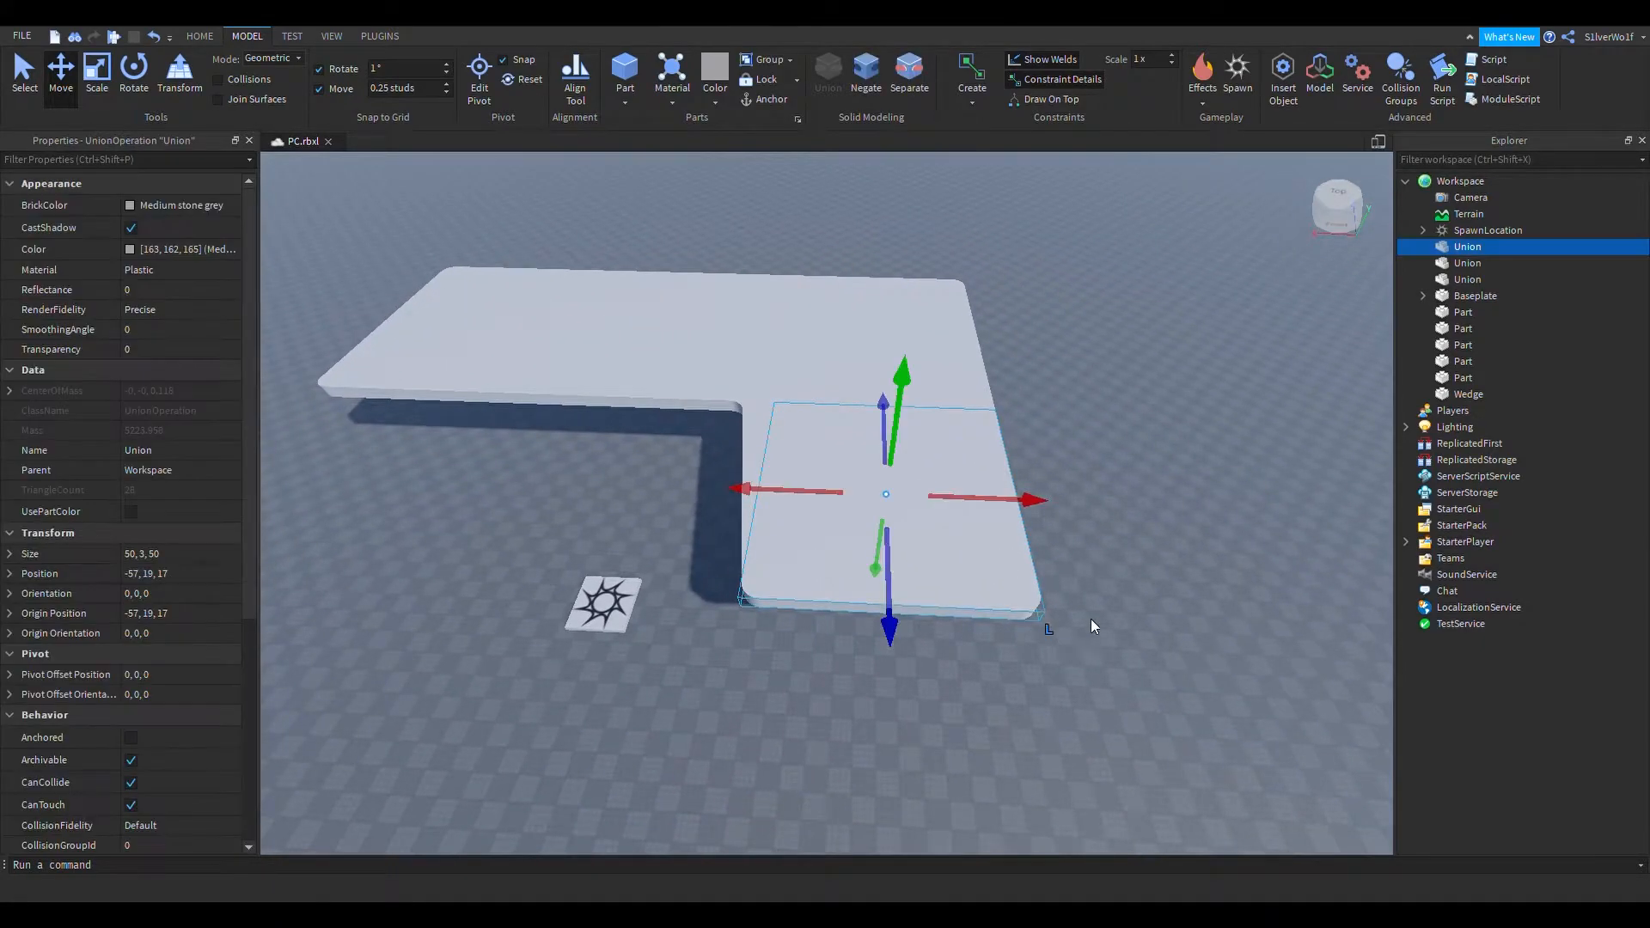
{"action": "scroll", "coordinate": [1100, 596], "scroll_direction": "up", "scroll_amount": 8}
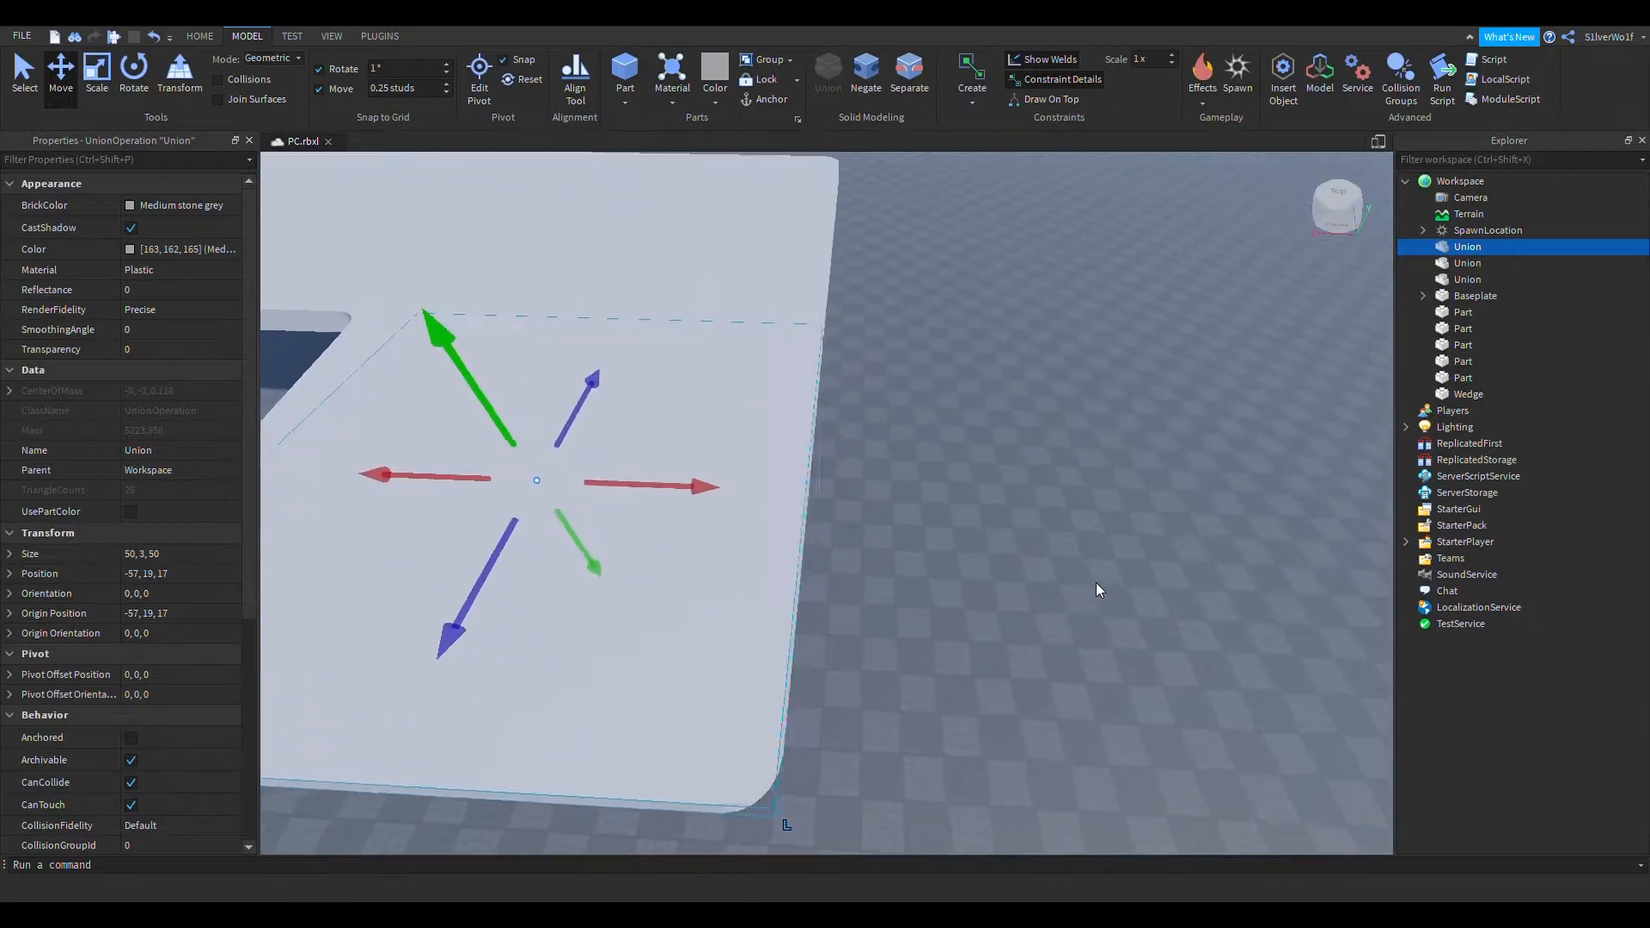
{"action": "scroll", "coordinate": [1097, 589], "scroll_direction": "down", "scroll_amount": 8}
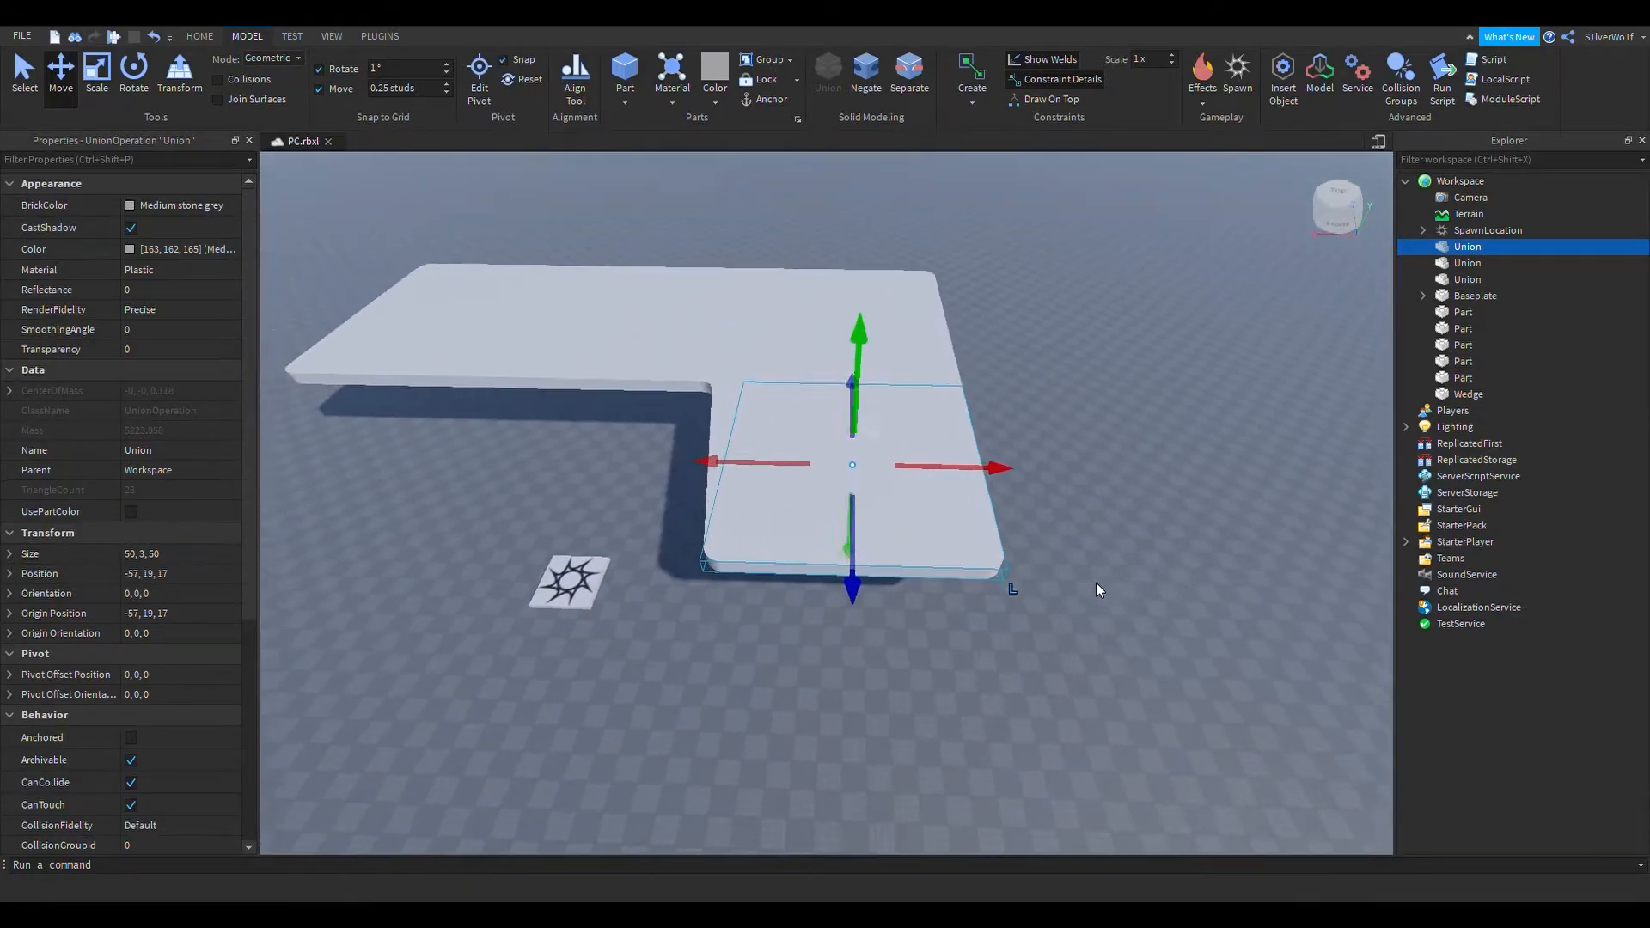
Look over the whole desk outline, including the rounded outer corners
{"action": "key", "text": "a"}
{"action": "right_click_drag", "start_coordinate": [940, 335], "coordinate": [902, 424]}
{"action": "key", "text": "w"}
{"action": "left_click", "coordinate": [758, 337]}
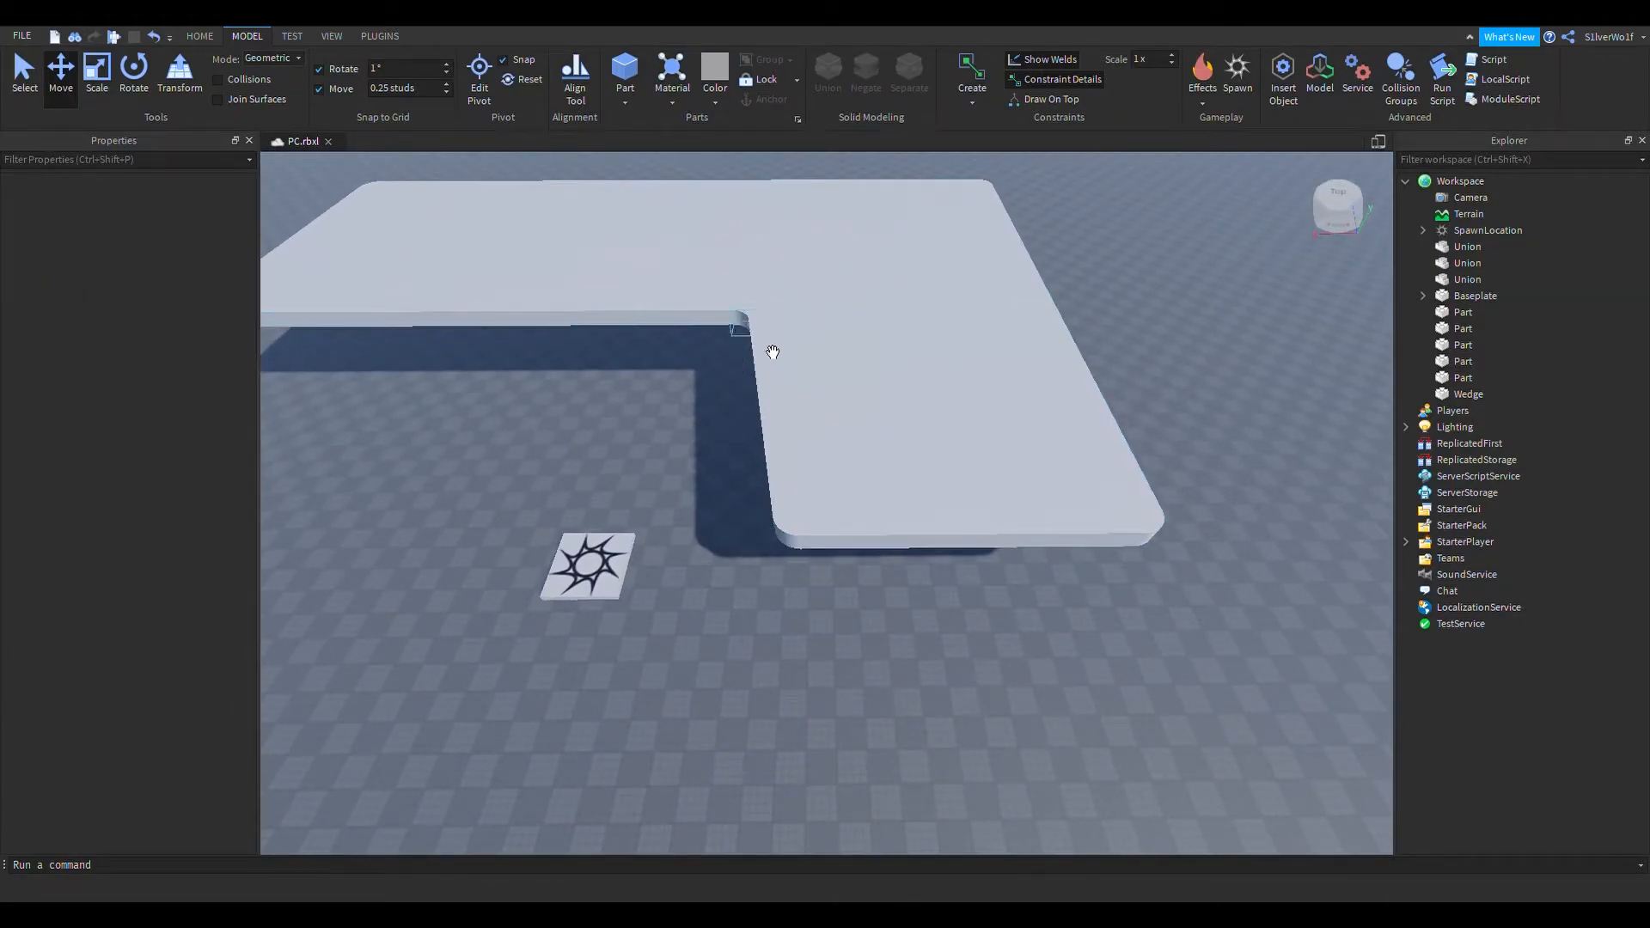
{"action": "key", "text": "d"}
{"action": "mouse_move", "coordinate": [967, 544]}
{"action": "right_mouse_down"}
{"action": "mouse_move", "coordinate": [945, 520]}
{"action": "mouse_move", "coordinate": [1002, 547]}
{"action": "mouse_move", "coordinate": [999, 512]}
{"action": "mouse_move", "coordinate": [967, 562]}
{"action": "right_mouse_up"}
{"action": "key", "text": "w"}
{"action": "key", "text": "s"}
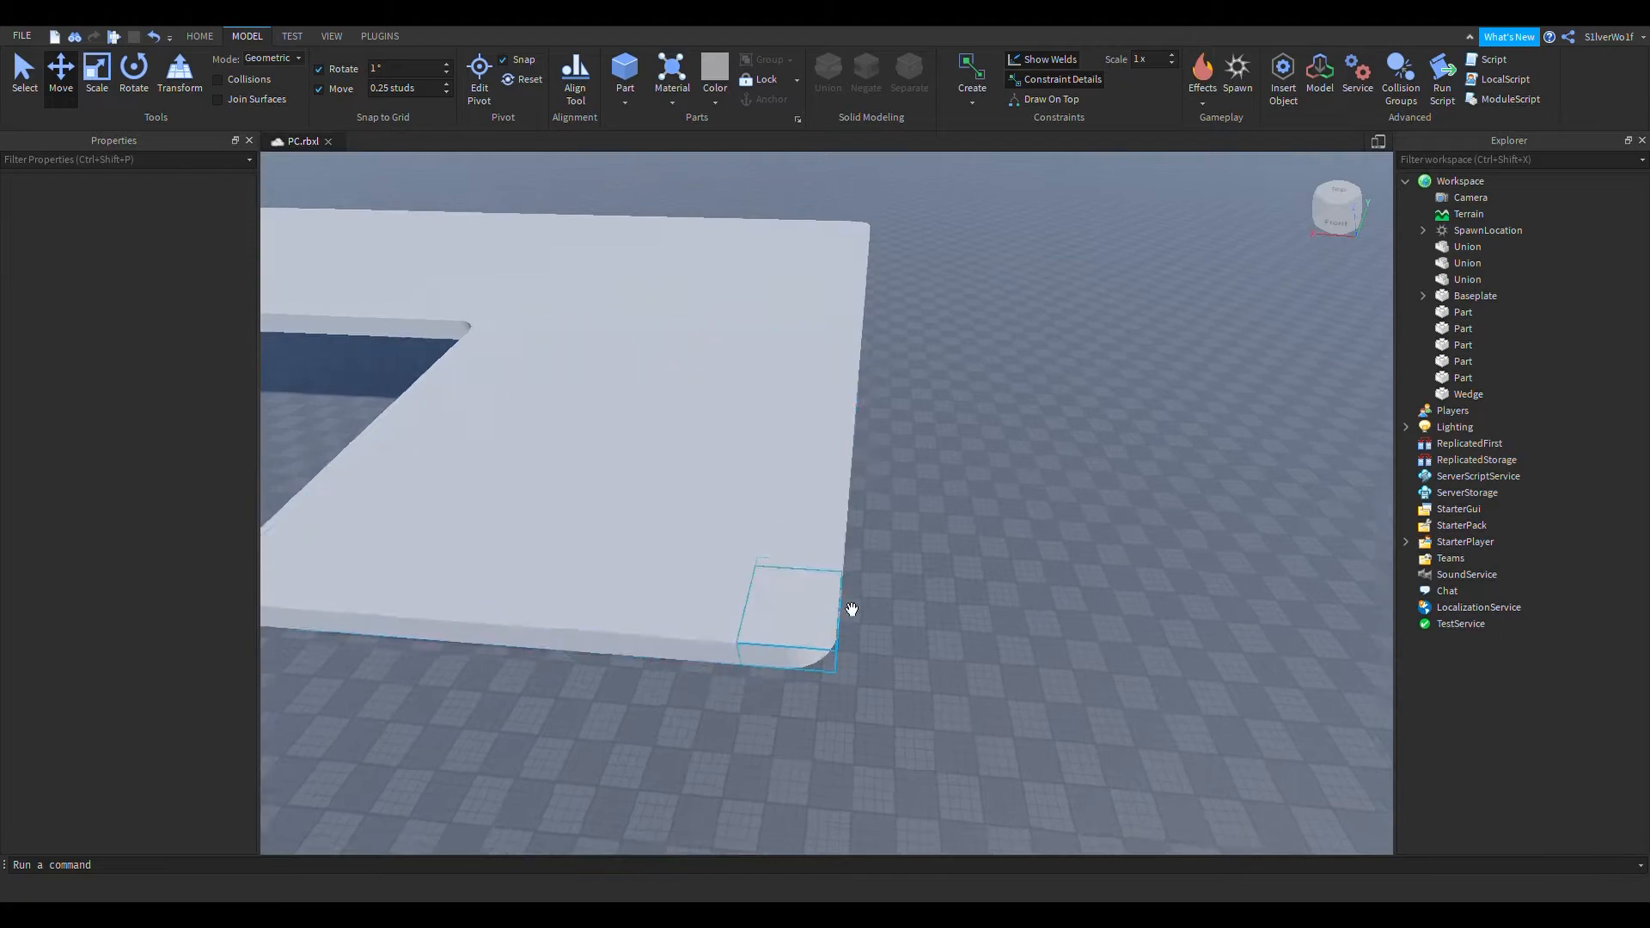
{"action": "key", "text": "s"}
{"action": "key", "text": "a"}
{"action": "key", "text": "a"}
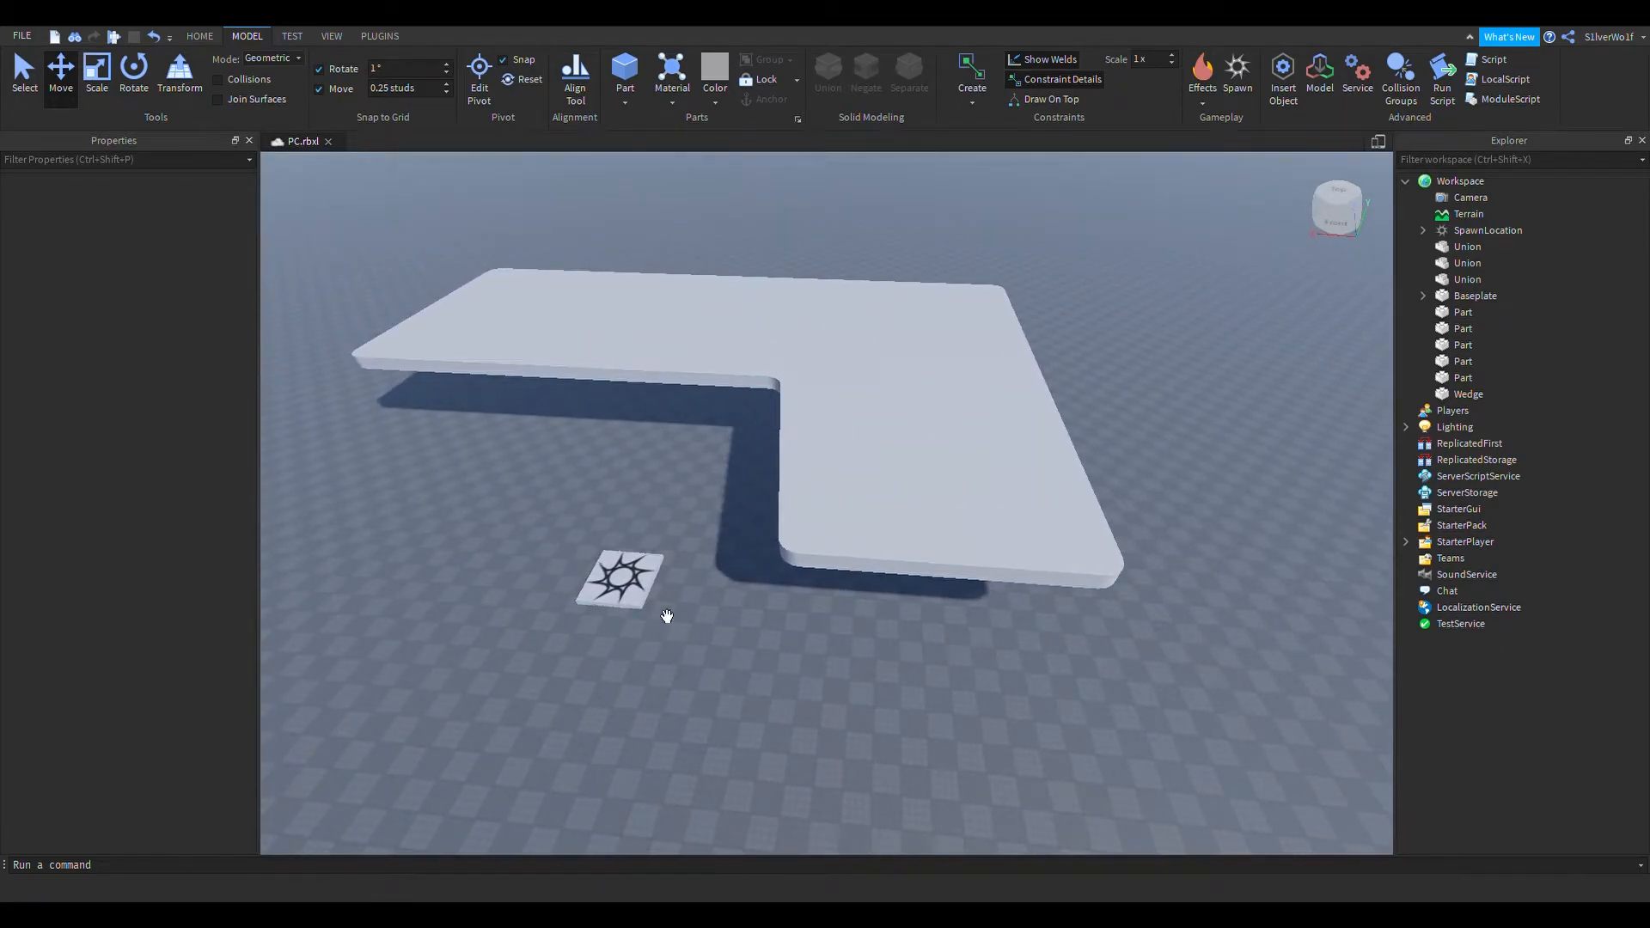
Try moving the spawn location away from the desk and box-selecting all nine desk pieces, and undo the move
{"action": "left_click_drag", "start_coordinate": [626, 601], "coordinate": [408, 718]}
{"action": "left_click_drag", "start_coordinate": [955, 529], "coordinate": [1194, 637]}
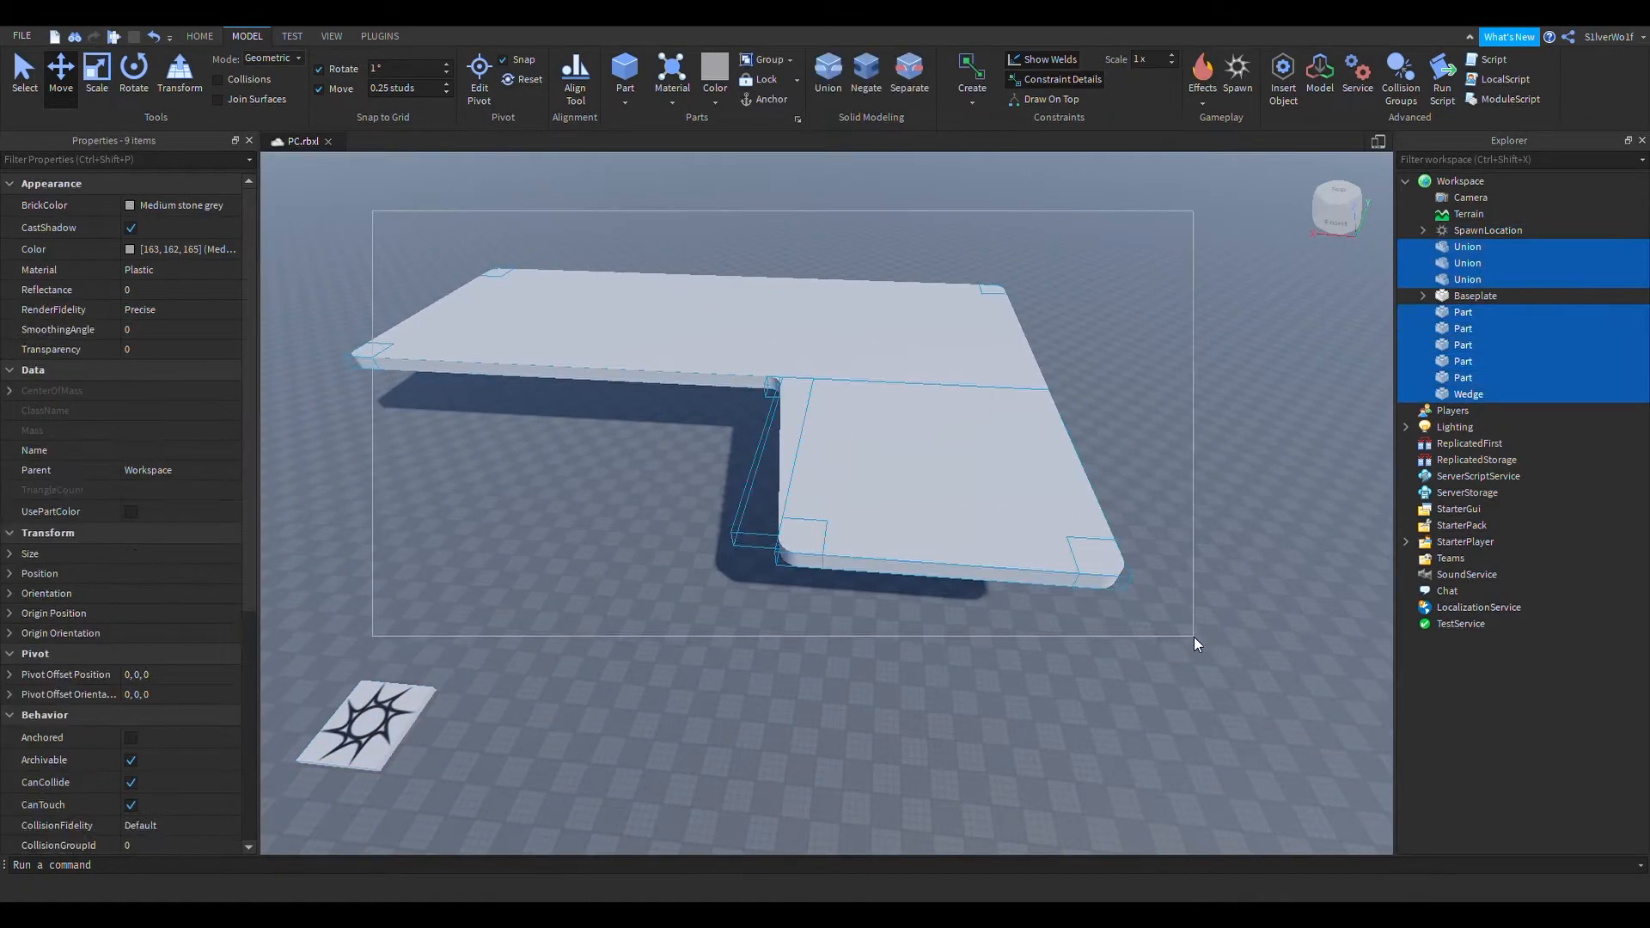
{"action": "left_click_drag", "start_coordinate": [707, 449], "coordinate": [719, 495]}
{"action": "key", "text": "d"}
{"action": "key", "text": "w"}
{"action": "right_click_drag", "start_coordinate": [1067, 621], "coordinate": [1066, 621]}
{"action": "key", "text": "w"}
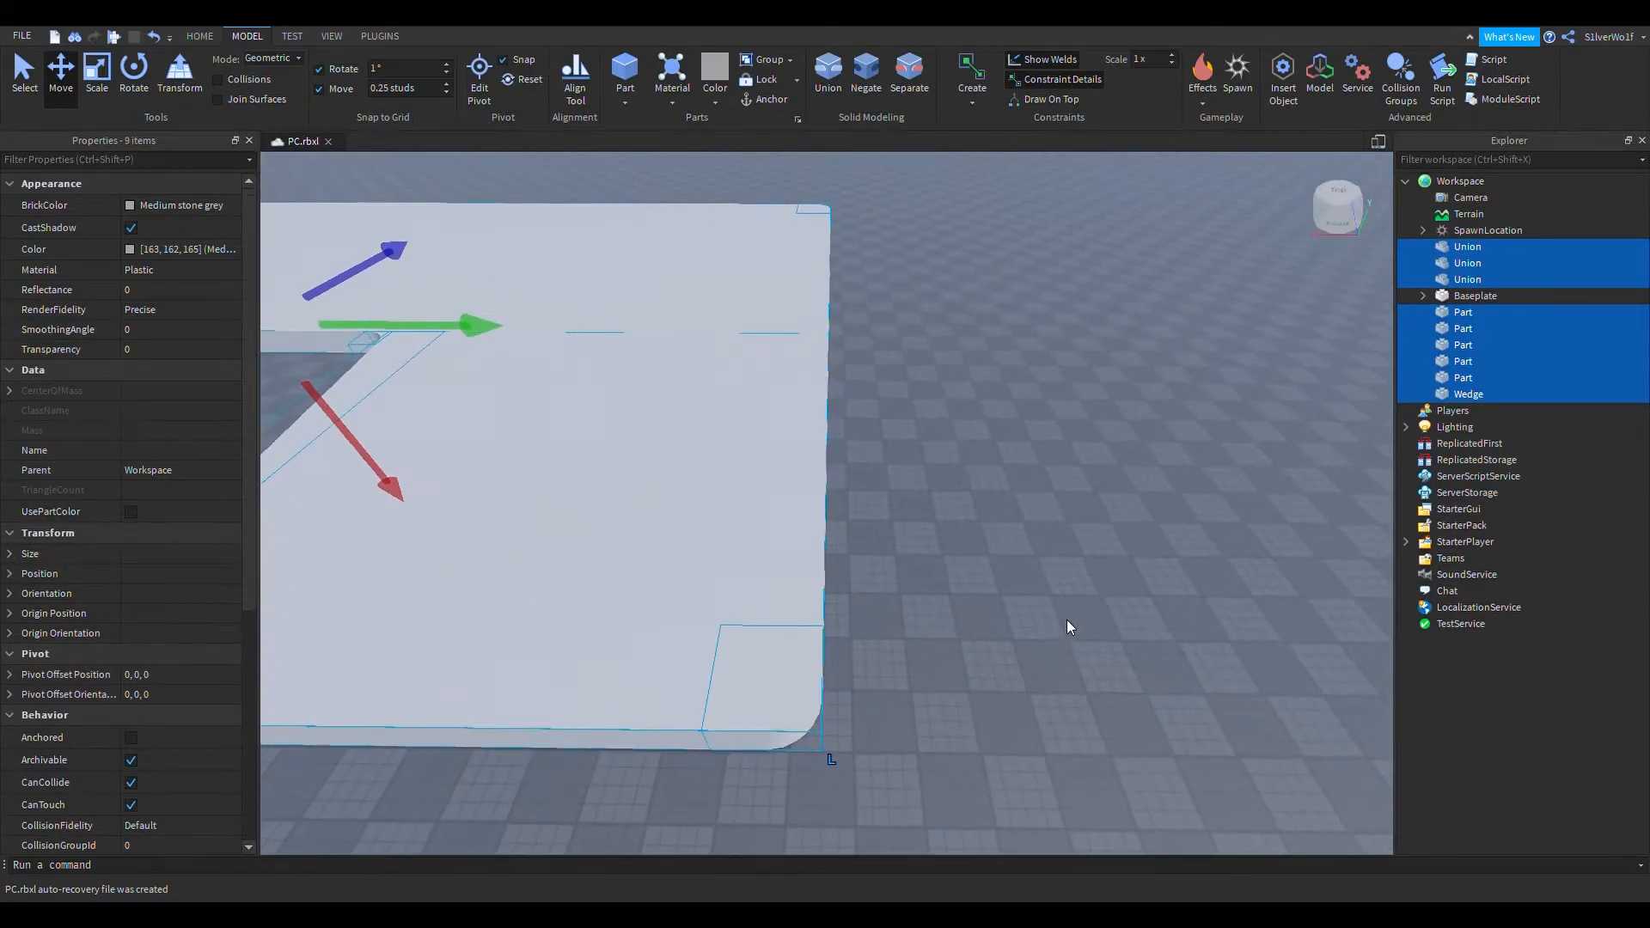
{"action": "key", "text": "s"}
{"action": "key", "text": "a"}
{"action": "key", "text": "a"}
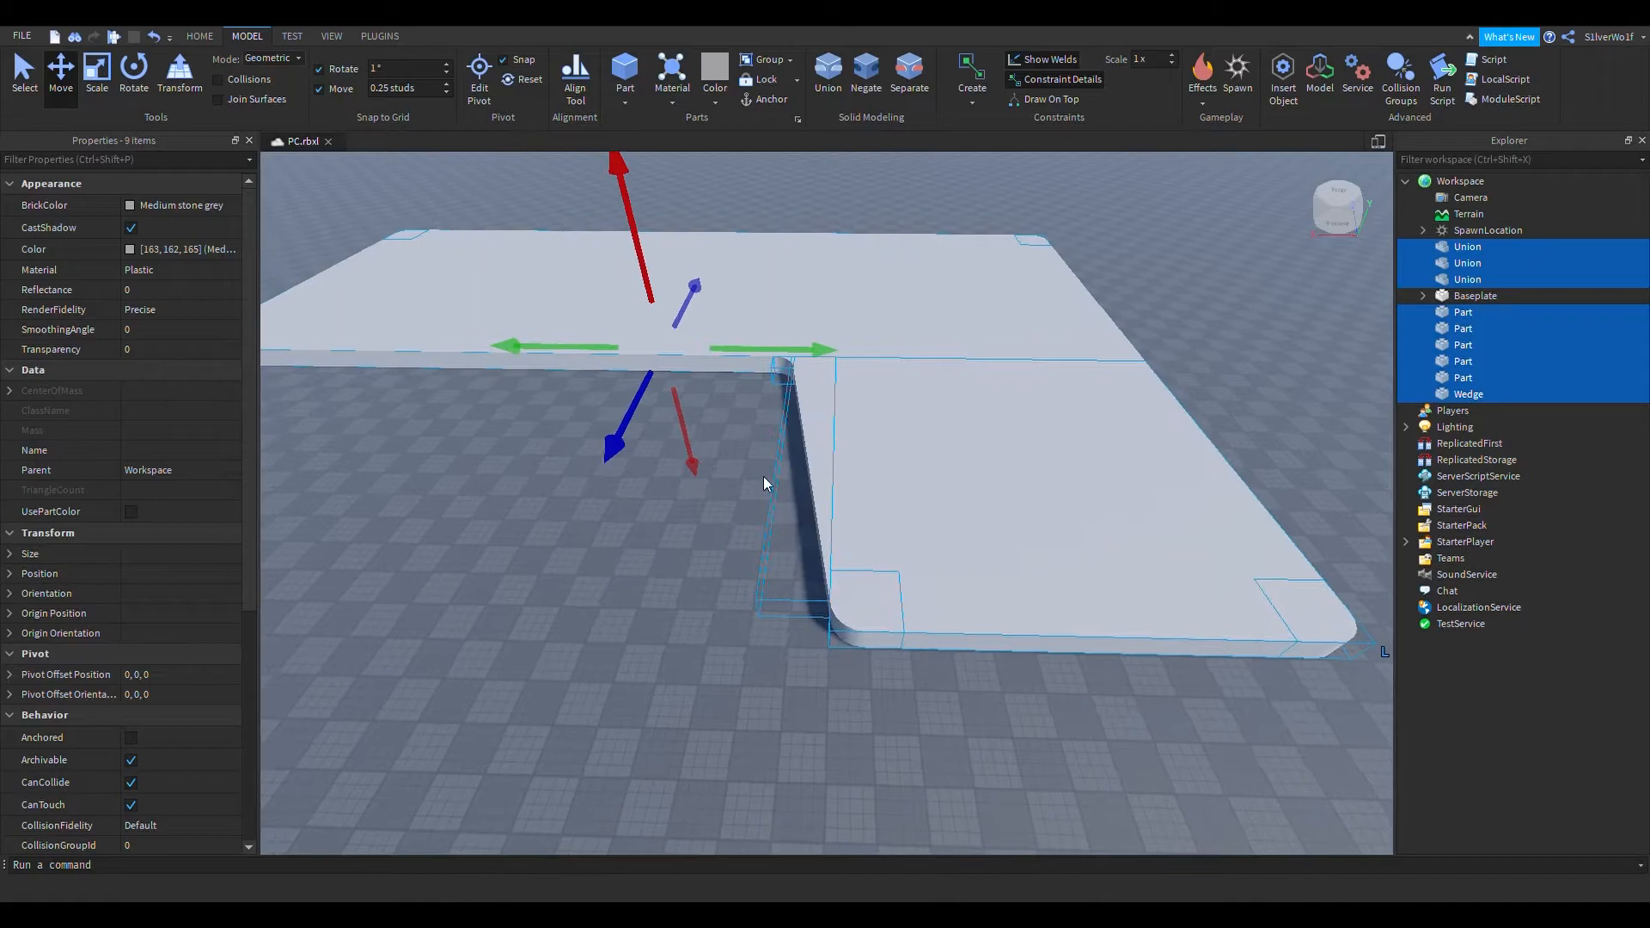
{"action": "key", "text": "s"}
{"action": "key", "text": "ctrl+z"}
{"action": "key", "text": "ctrl+z"}
{"action": "left_click", "coordinate": [882, 708]}
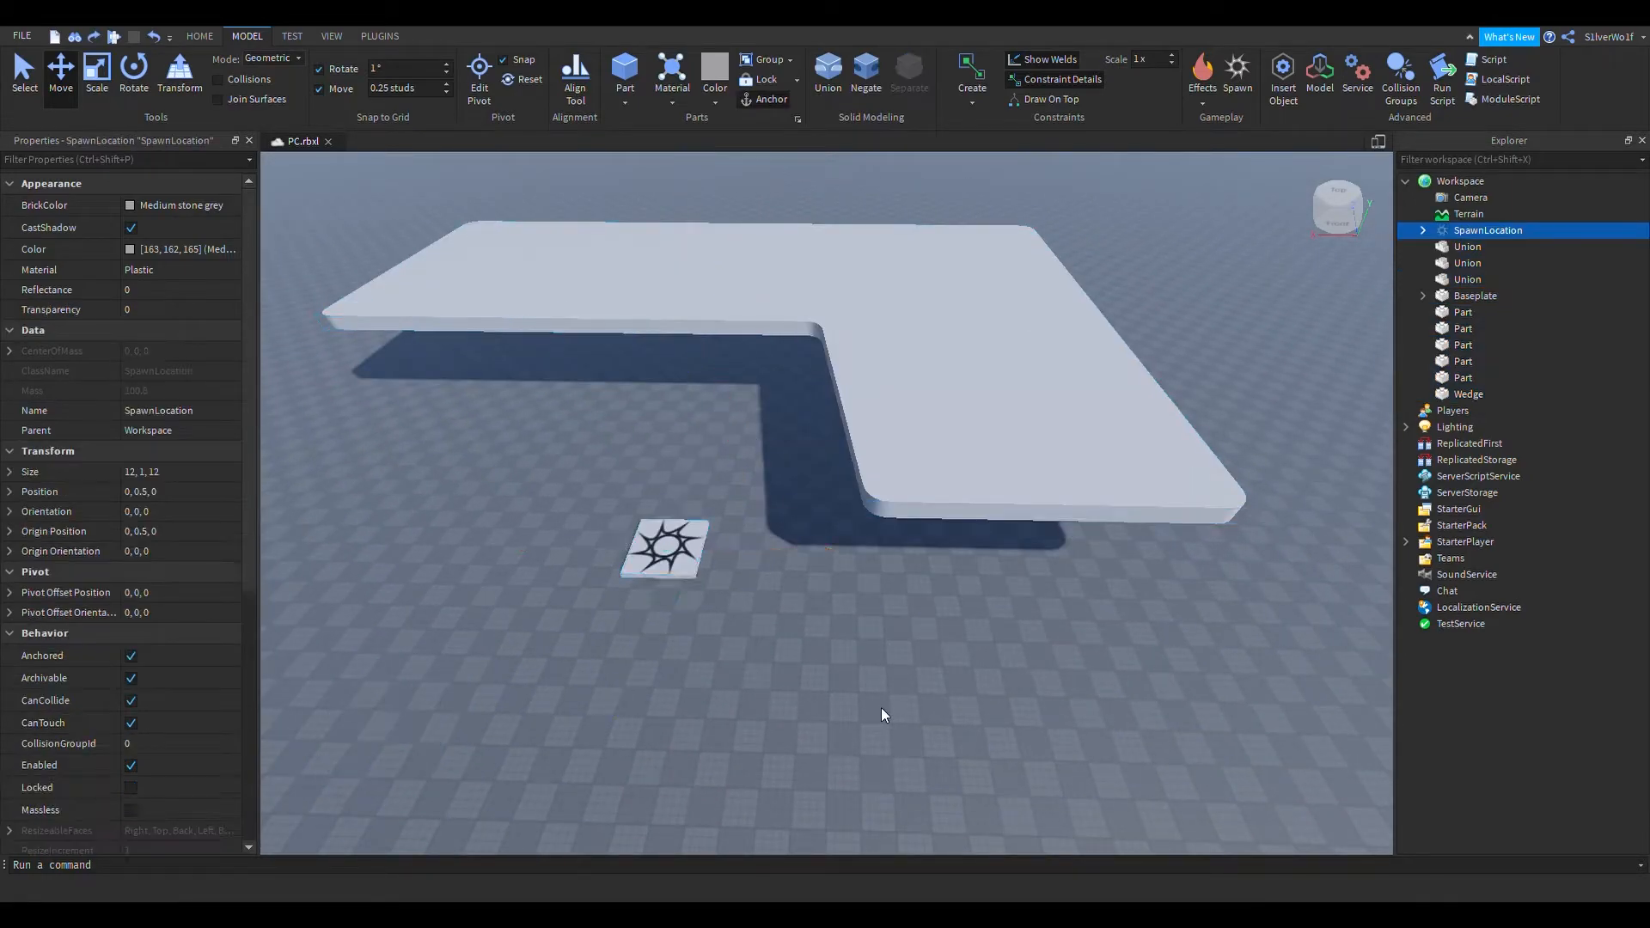
Review the assembled L-shaped desk from low and high viewing angles
{"action": "right_click_drag", "start_coordinate": [886, 709], "coordinate": [885, 708]}
{"action": "key", "text": "w"}
{"action": "key", "text": "s"}
{"action": "key", "text": "a"}
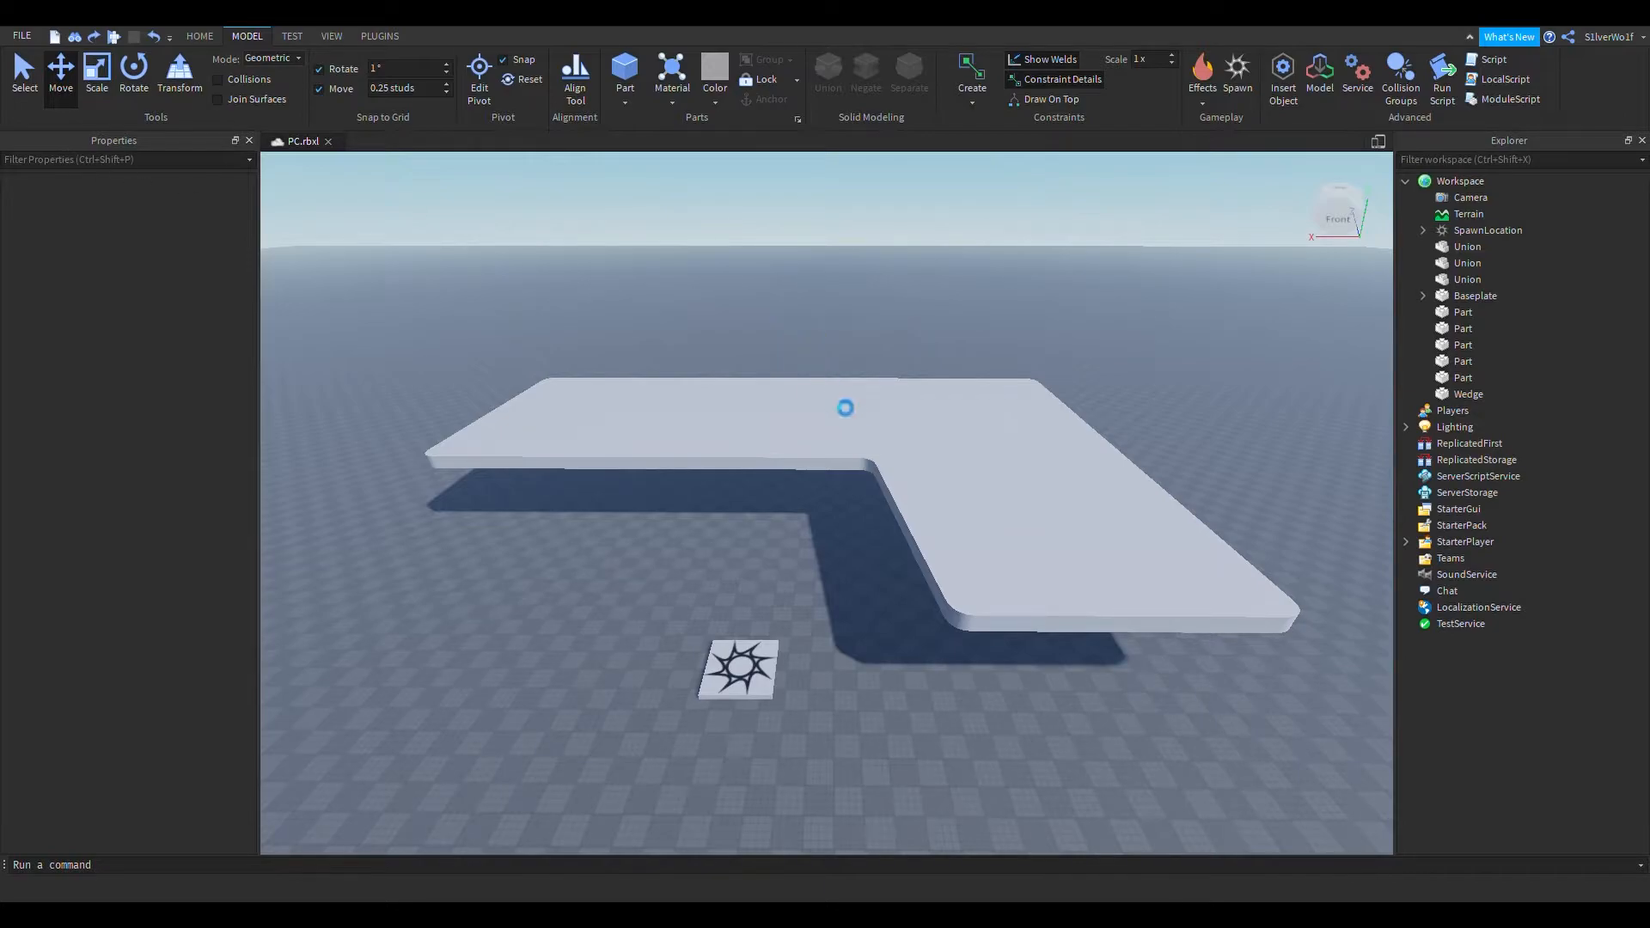
{"action": "right_click_drag", "start_coordinate": [883, 335], "coordinate": [883, 335]}
{"action": "key", "text": "w"}
{"action": "right_click_drag", "start_coordinate": [1139, 372], "coordinate": [1142, 372]}
{"action": "key", "text": "d"}
{"action": "key", "text": "s"}
{"action": "right_click_drag", "start_coordinate": [1024, 361], "coordinate": [1024, 361]}
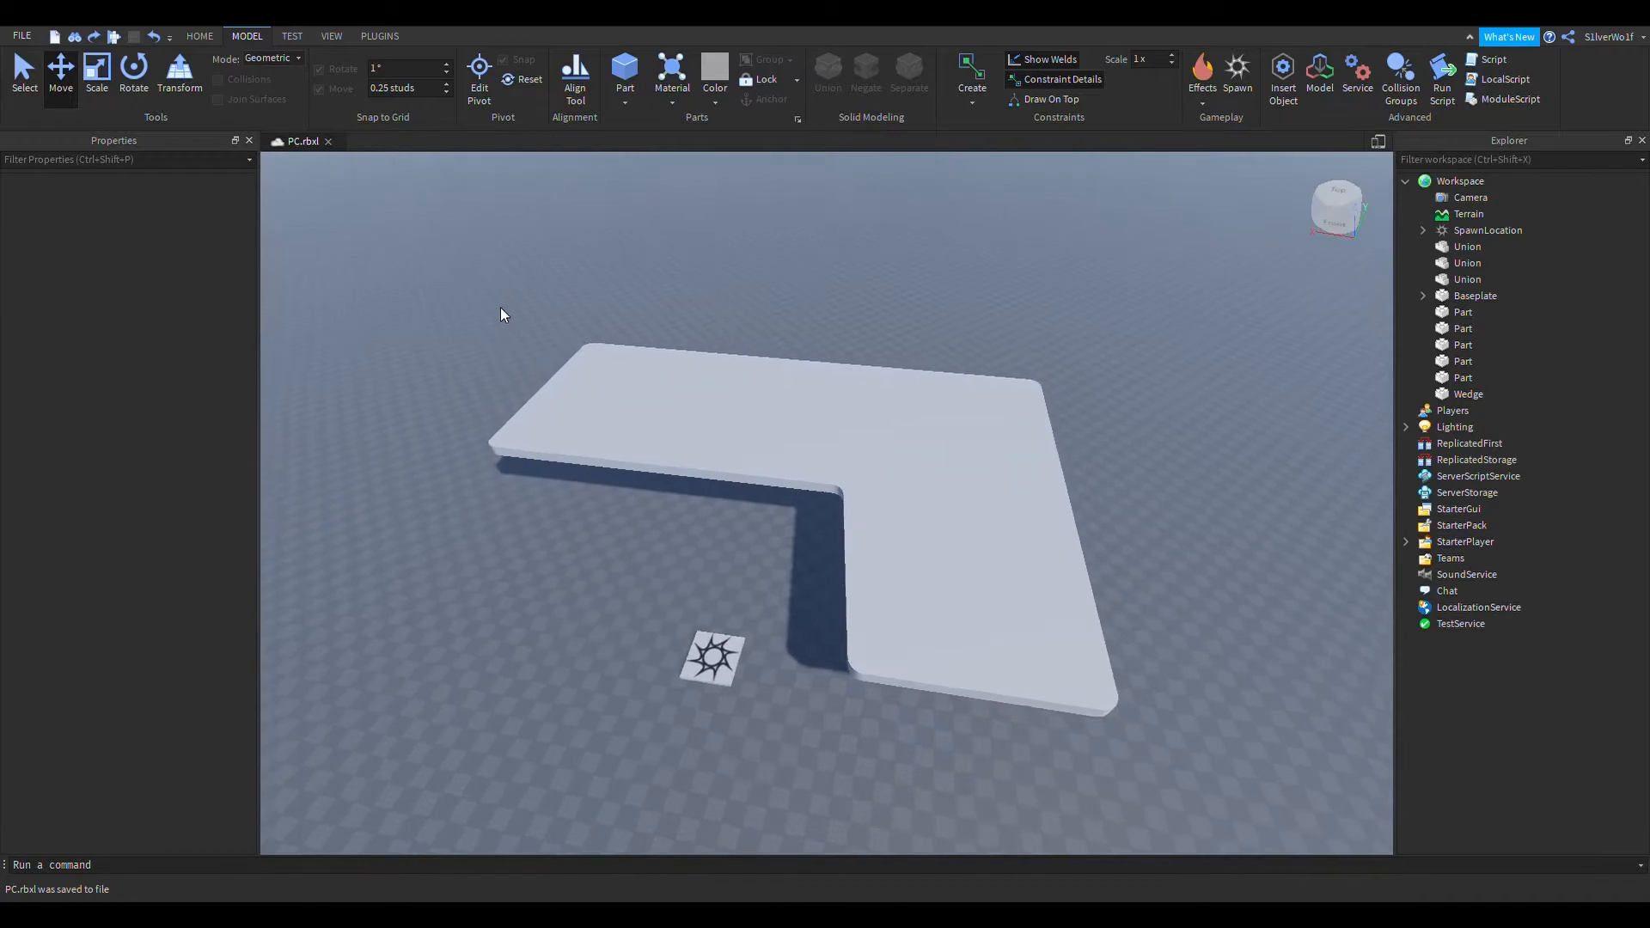
Move the spawn location across the baseplate, away from the desk
{"action": "left_click_drag", "start_coordinate": [1098, 676], "coordinate": [1131, 730]}
{"action": "left_click_drag", "start_coordinate": [753, 686], "coordinate": [438, 768]}
{"action": "left_click_drag", "start_coordinate": [1131, 748], "coordinate": [1199, 777]}
Box-select all nine desk pieces and raise them together high above the baseplate, to a height of about 81 studs
{"action": "left_click_drag", "start_coordinate": [455, 298], "coordinate": [1277, 817]}
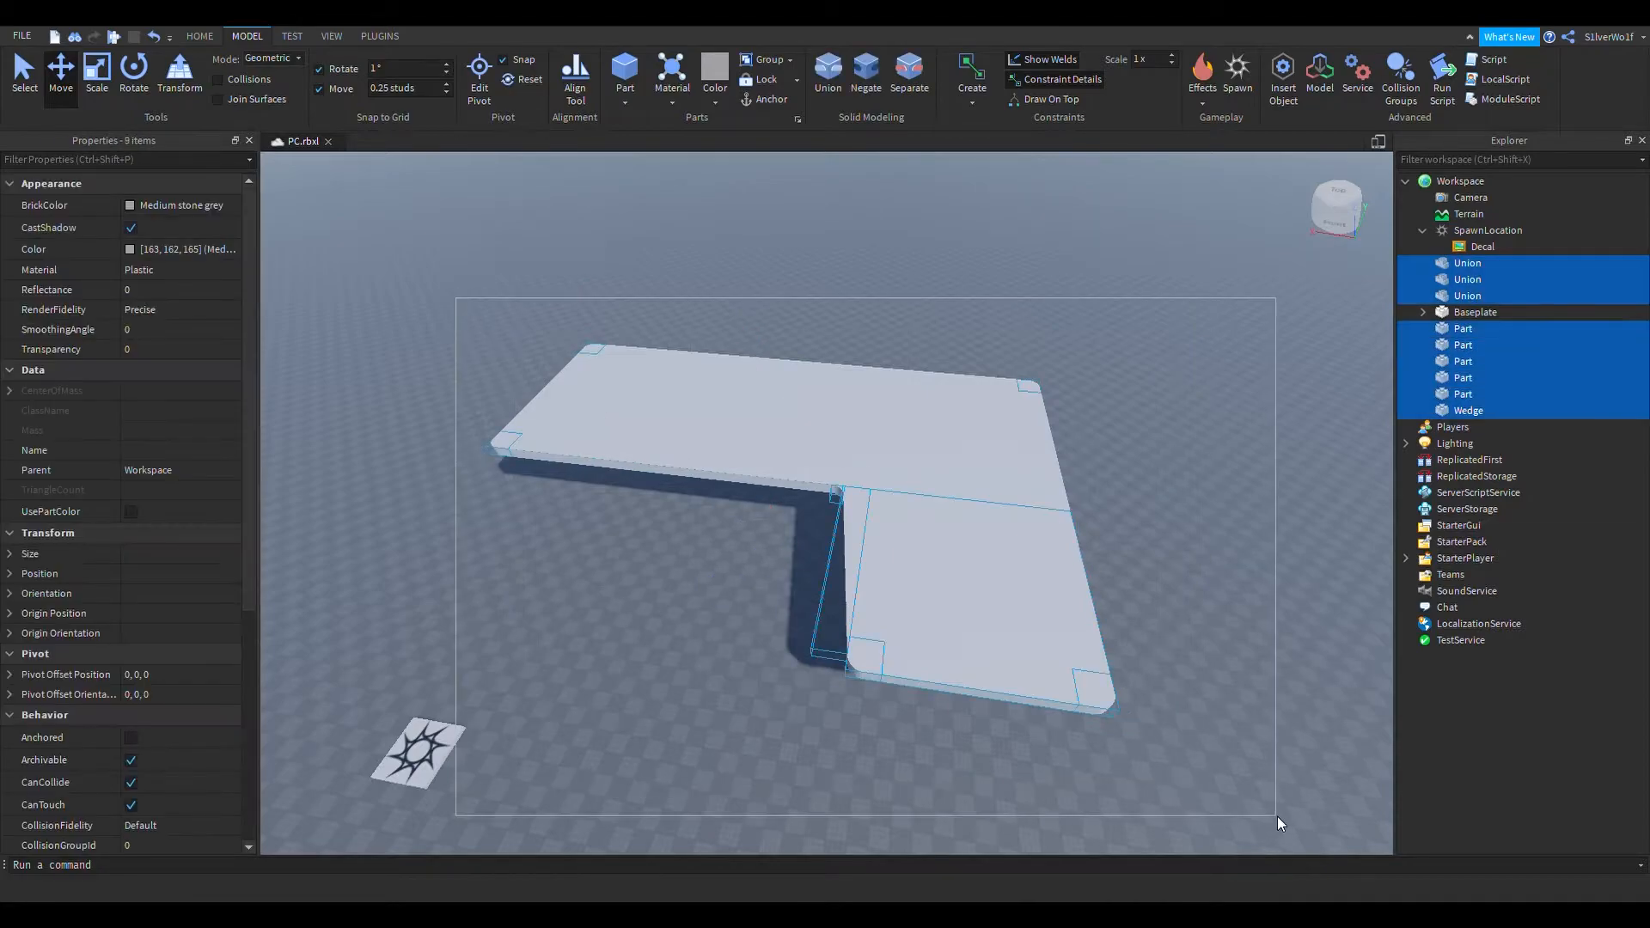
{"action": "left_click_drag", "start_coordinate": [784, 349], "coordinate": [750, 194]}
{"action": "right_click_drag", "start_coordinate": [659, 557], "coordinate": [658, 557]}
{"action": "left_click_drag", "start_coordinate": [864, 258], "coordinate": [862, 203]}
{"action": "right_click_drag", "start_coordinate": [840, 447], "coordinate": [840, 446]}
{"action": "left_click_drag", "start_coordinate": [724, 356], "coordinate": [725, 258]}
{"action": "left_click", "coordinate": [756, 658]}
{"action": "right_click_drag", "start_coordinate": [756, 659], "coordinate": [756, 659]}
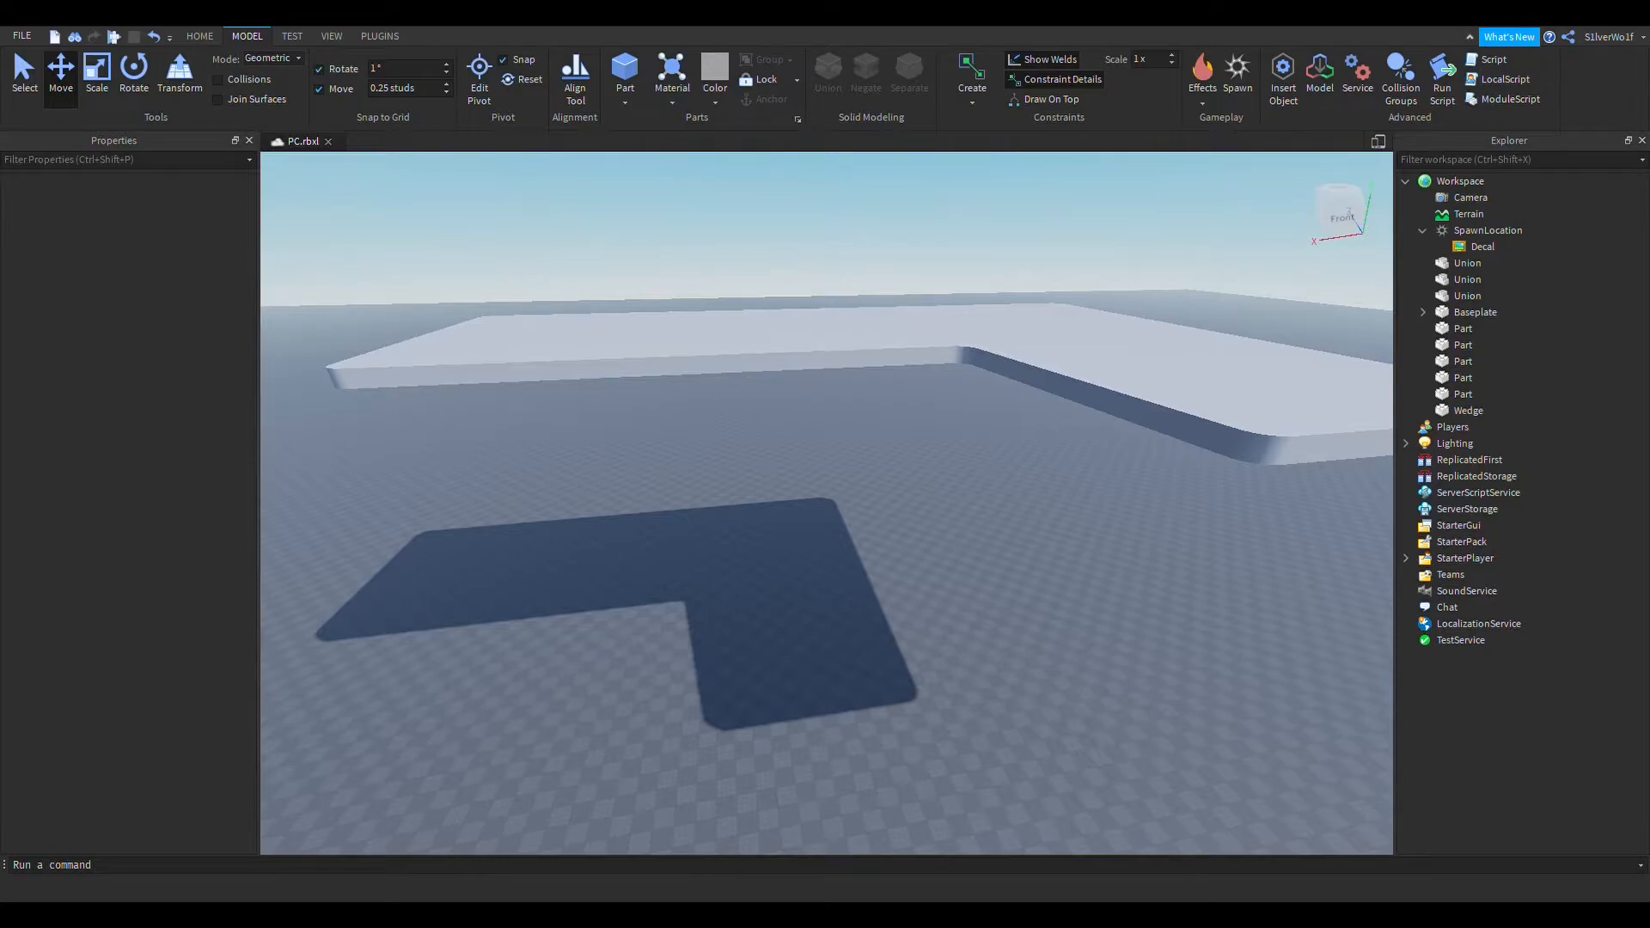
Add a cylinder part over the desk's shadow, standing upright with orientation 0, 0, 90 and size 56, 5, 5
{"action": "right_click_drag", "start_coordinate": [817, 667], "coordinate": [816, 663]}
{"action": "key", "text": "a"}
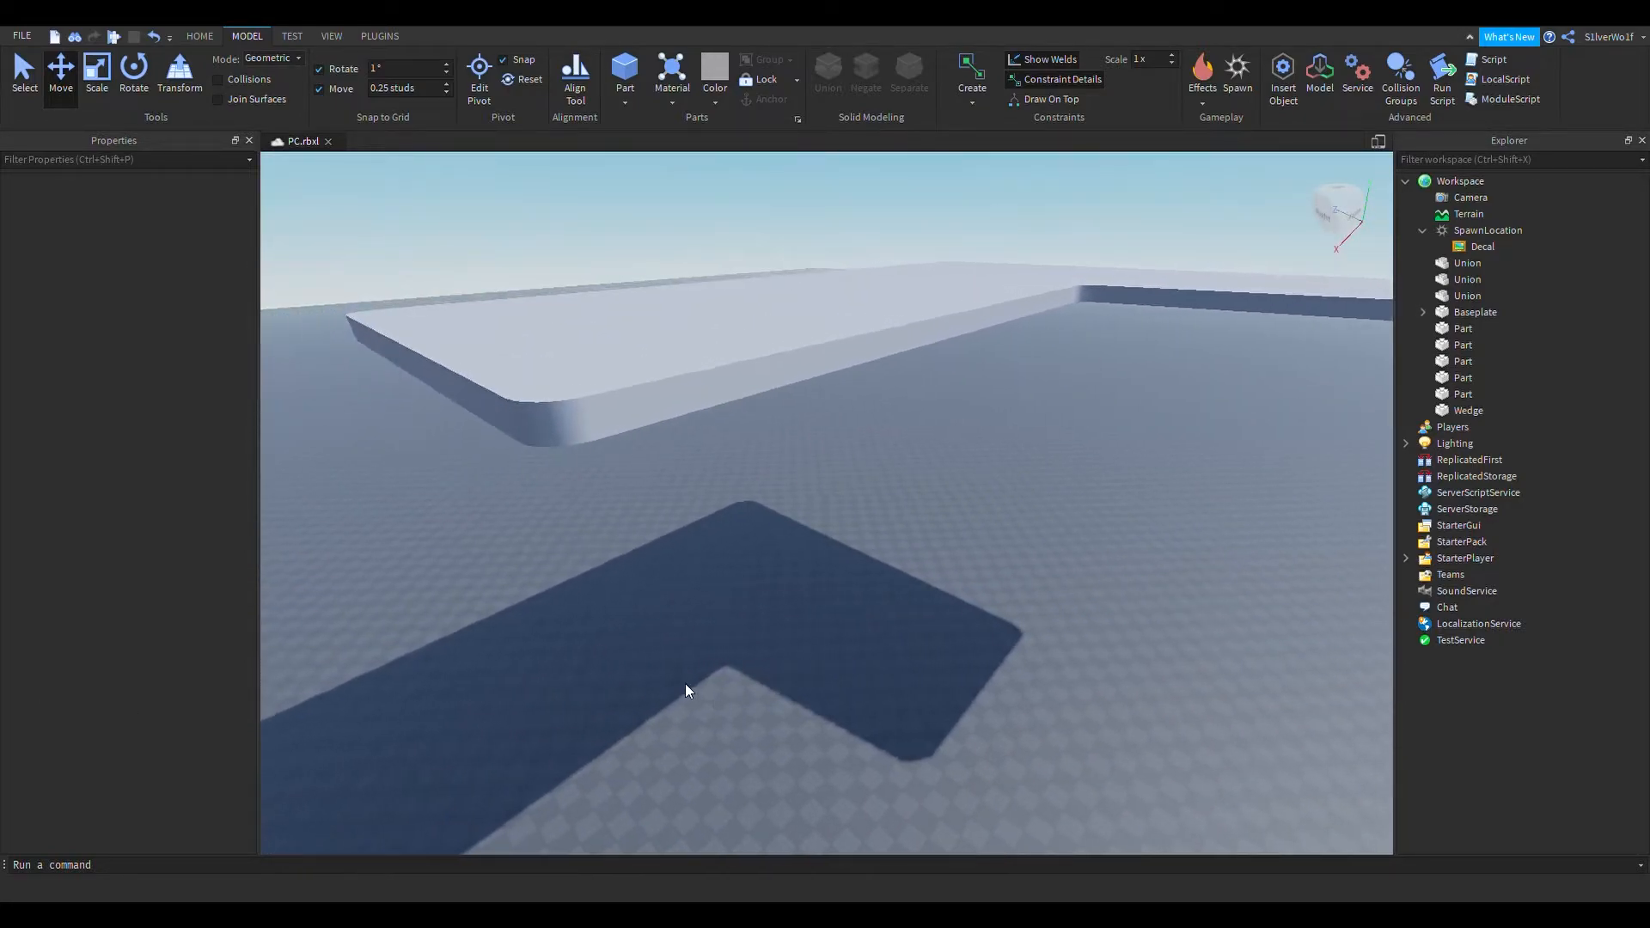
{"action": "right_click_drag", "start_coordinate": [684, 683], "coordinate": [684, 683]}
{"action": "key", "text": "w"}
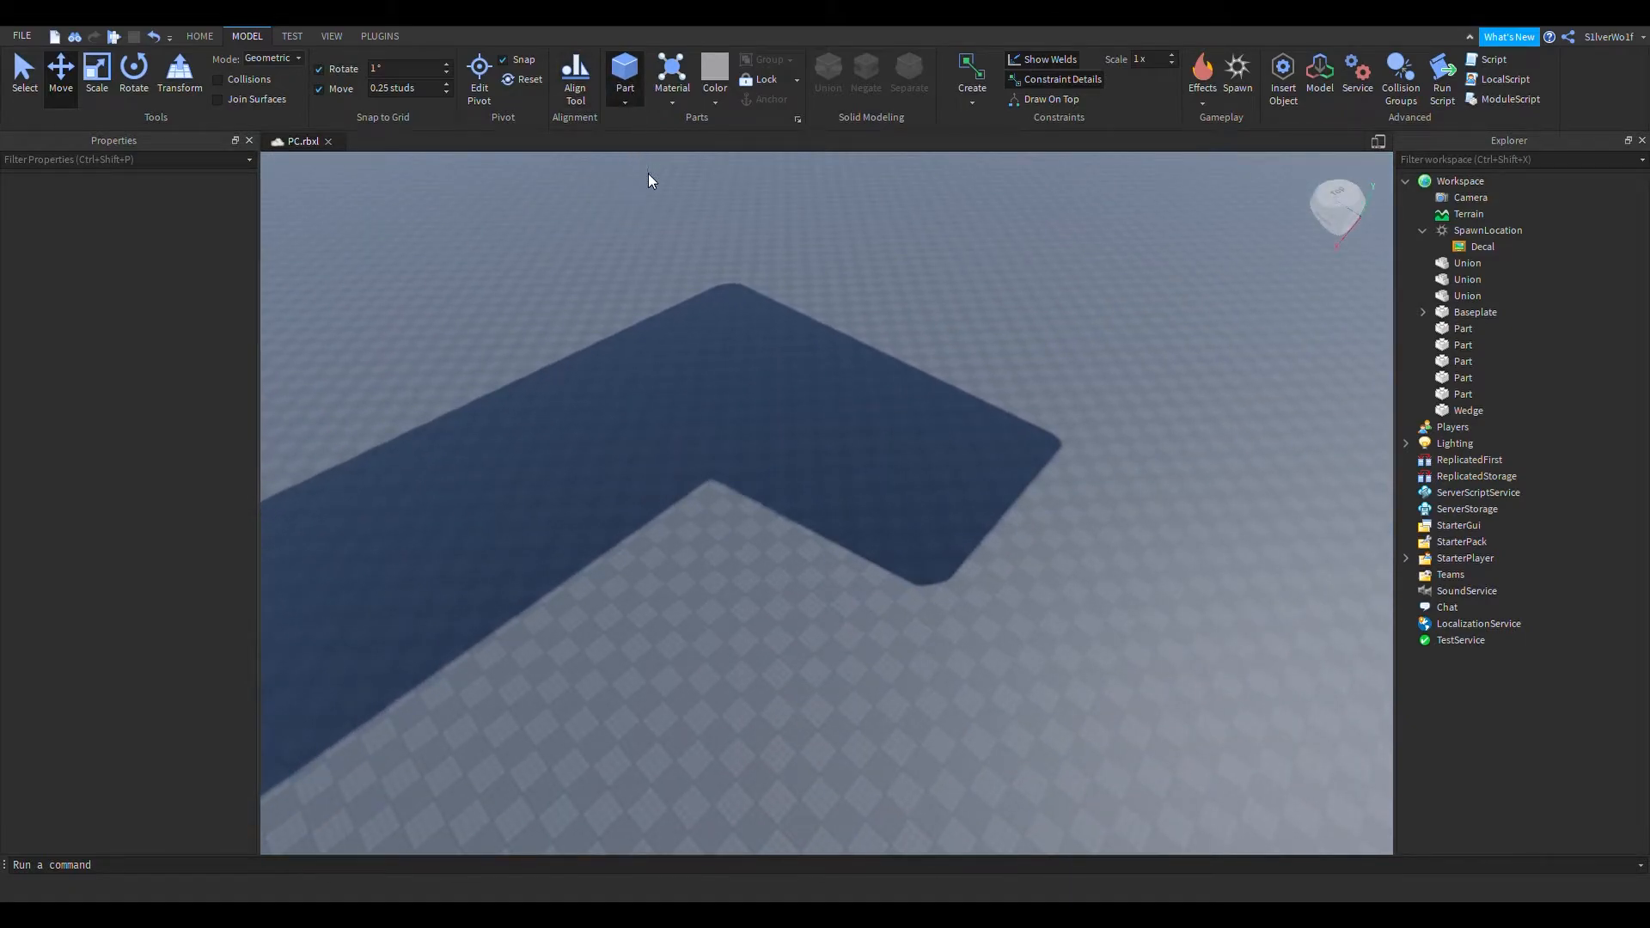
{"action": "right_click_drag", "start_coordinate": [965, 478], "coordinate": [964, 478]}
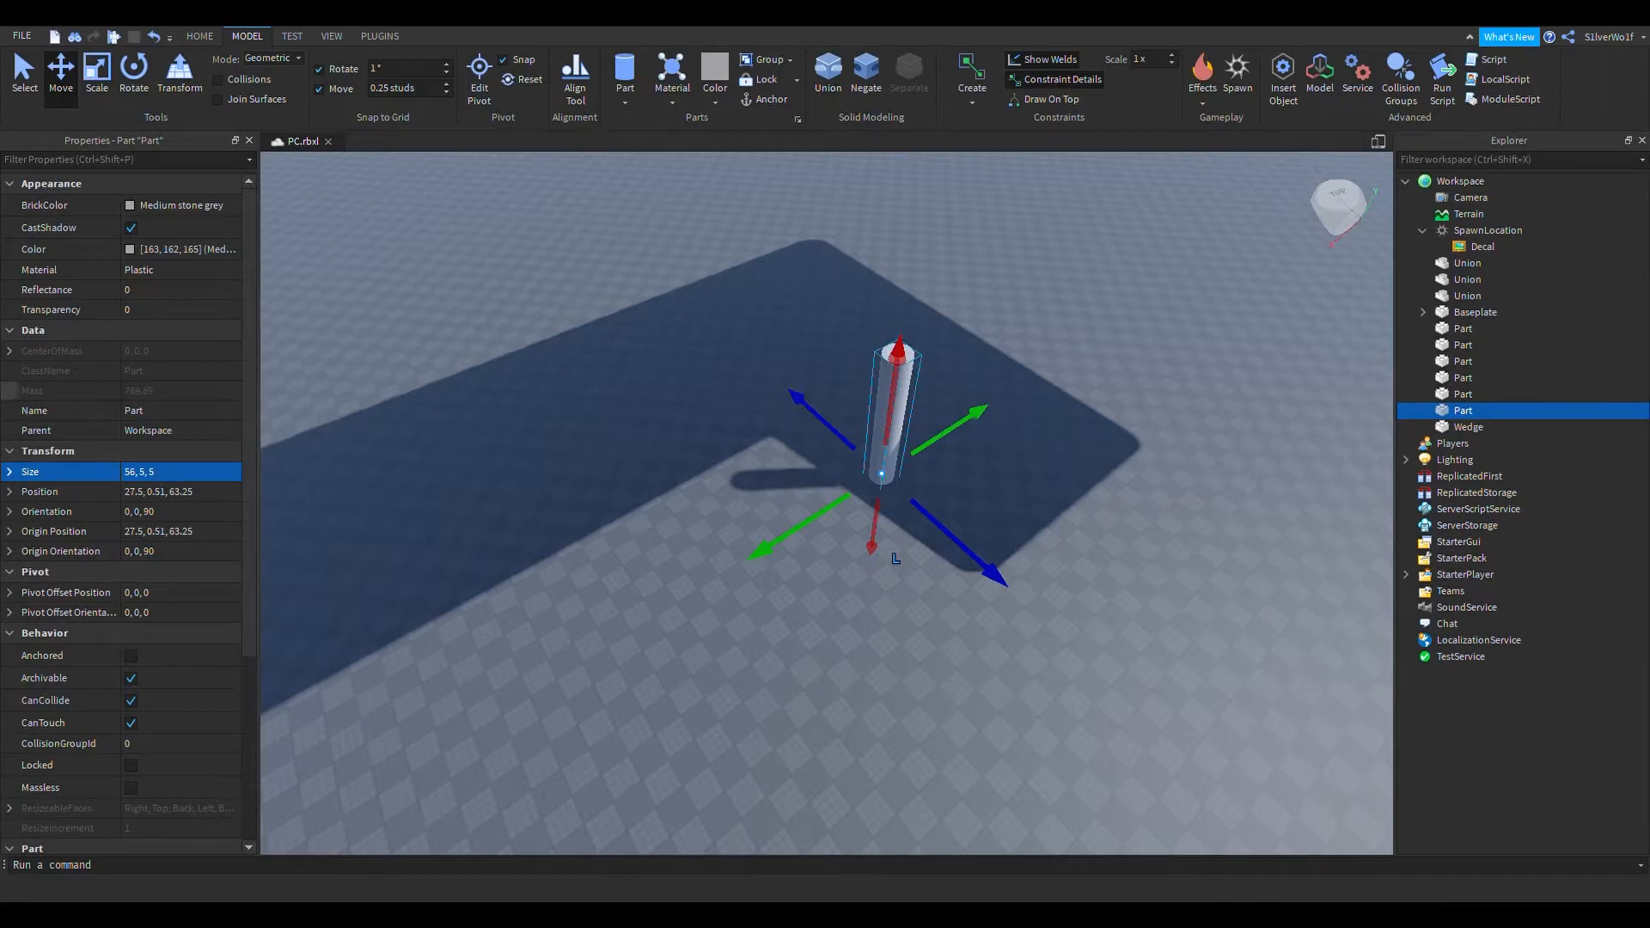
Position the upright cylinder as a leg below the end of the long desk section, at 73, 48.26, 71
{"action": "right_click_drag", "start_coordinate": [961, 136], "coordinate": [918, 777]}
{"action": "scroll", "coordinate": [918, 777], "scroll_direction": "down", "scroll_amount": 2}
{"action": "left_click_drag", "start_coordinate": [793, 649], "coordinate": [567, 780]}
{"action": "right_click_drag", "start_coordinate": [973, 645], "coordinate": [980, 679]}
{"action": "left_click_drag", "start_coordinate": [922, 783], "coordinate": [800, 780]}
{"action": "right_click_drag", "start_coordinate": [1085, 688], "coordinate": [1087, 728]}
{"action": "scroll", "coordinate": [1086, 729], "scroll_direction": "down", "scroll_amount": 4}
{"action": "left_click_drag", "start_coordinate": [945, 614], "coordinate": [946, 615]}
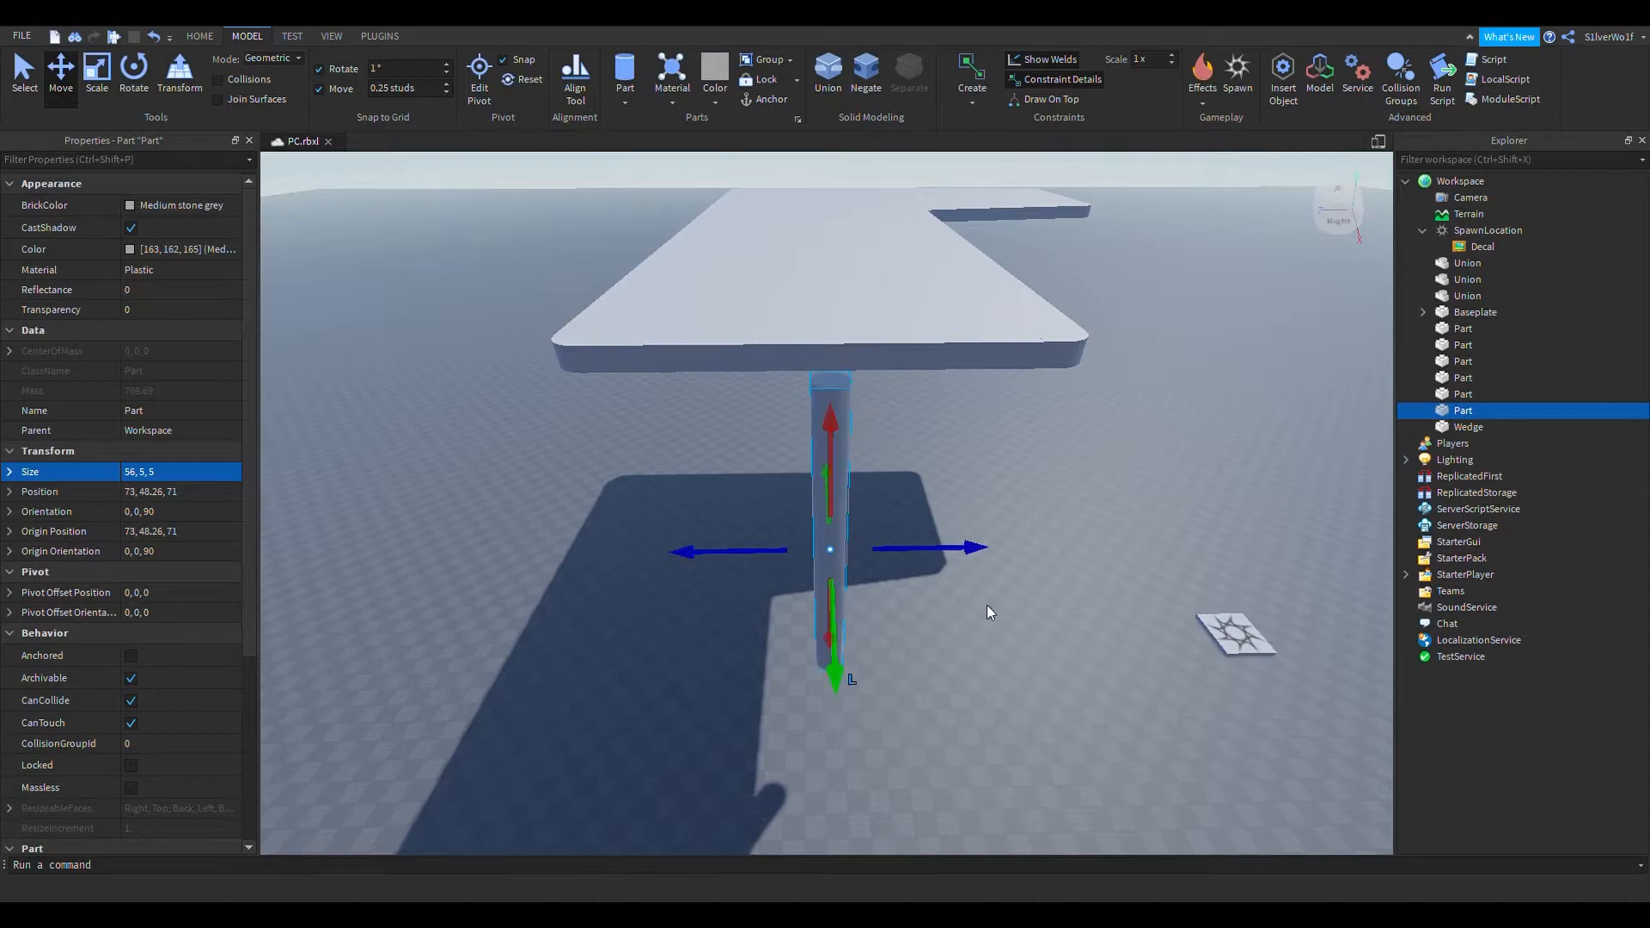
Thicken the cylindrical leg by setting its size to 56, 9, 9
{"action": "scroll", "coordinate": [998, 617], "scroll_direction": "up", "scroll_amount": 2}
{"action": "right_click_drag", "start_coordinate": [998, 618], "coordinate": [972, 605]}
{"action": "left_click", "coordinate": [972, 605]}
{"action": "right_click_drag", "start_coordinate": [947, 699], "coordinate": [951, 699]}
{"action": "left_click", "coordinate": [785, 541]}
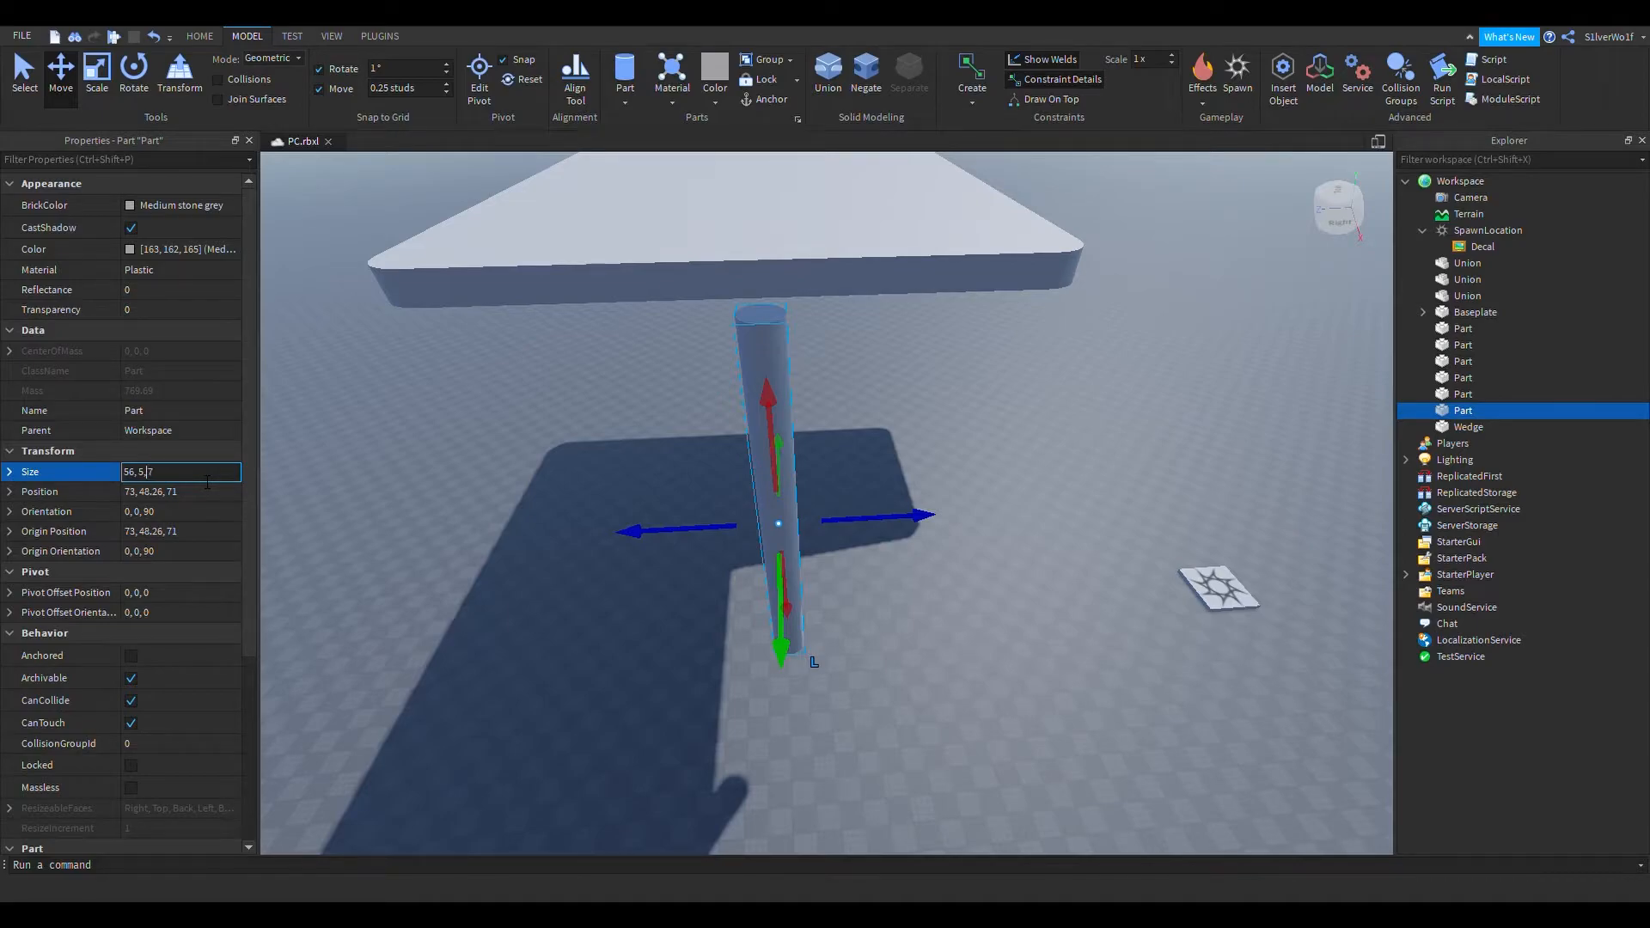
{"action": "key", "text": "Return"}
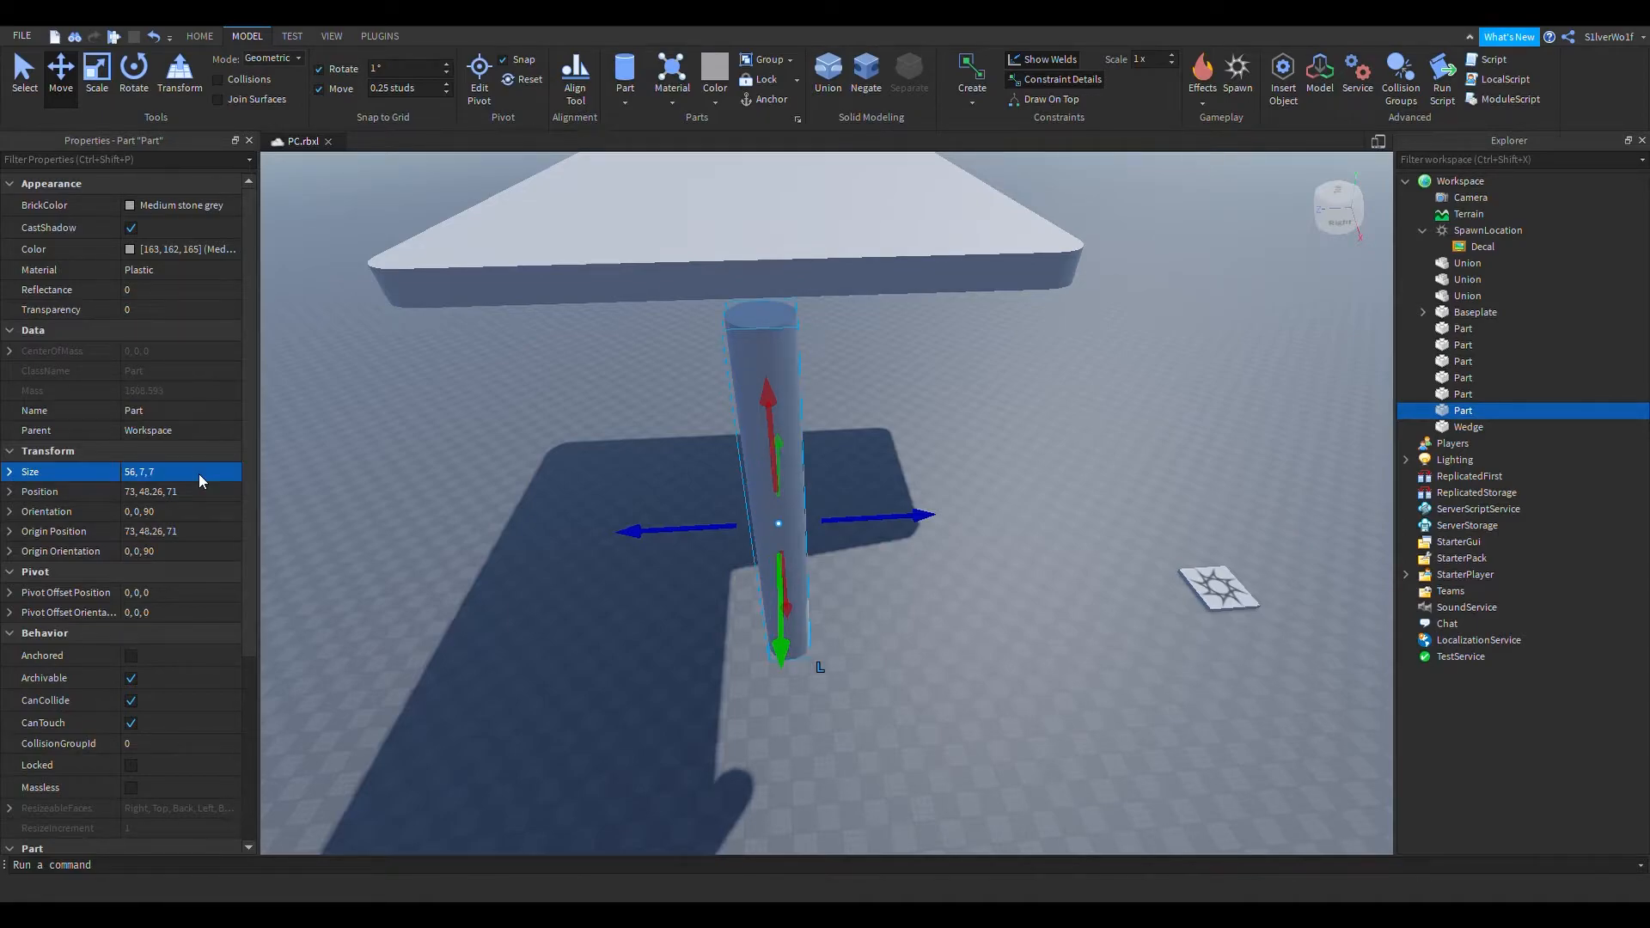
{"action": "double_click", "coordinate": [198, 473]}
{"action": "type", "text": "9,"}
{"action": "key", "text": "Return"}
{"action": "left_click", "coordinate": [1116, 530]}
{"action": "right_click_drag", "start_coordinate": [1071, 493], "coordinate": [822, 622]}
Duplicate the leg and place the copy below the opposite end of the long desk section, at -71.25, 44, 71
{"action": "left_click", "coordinate": [602, 581]}
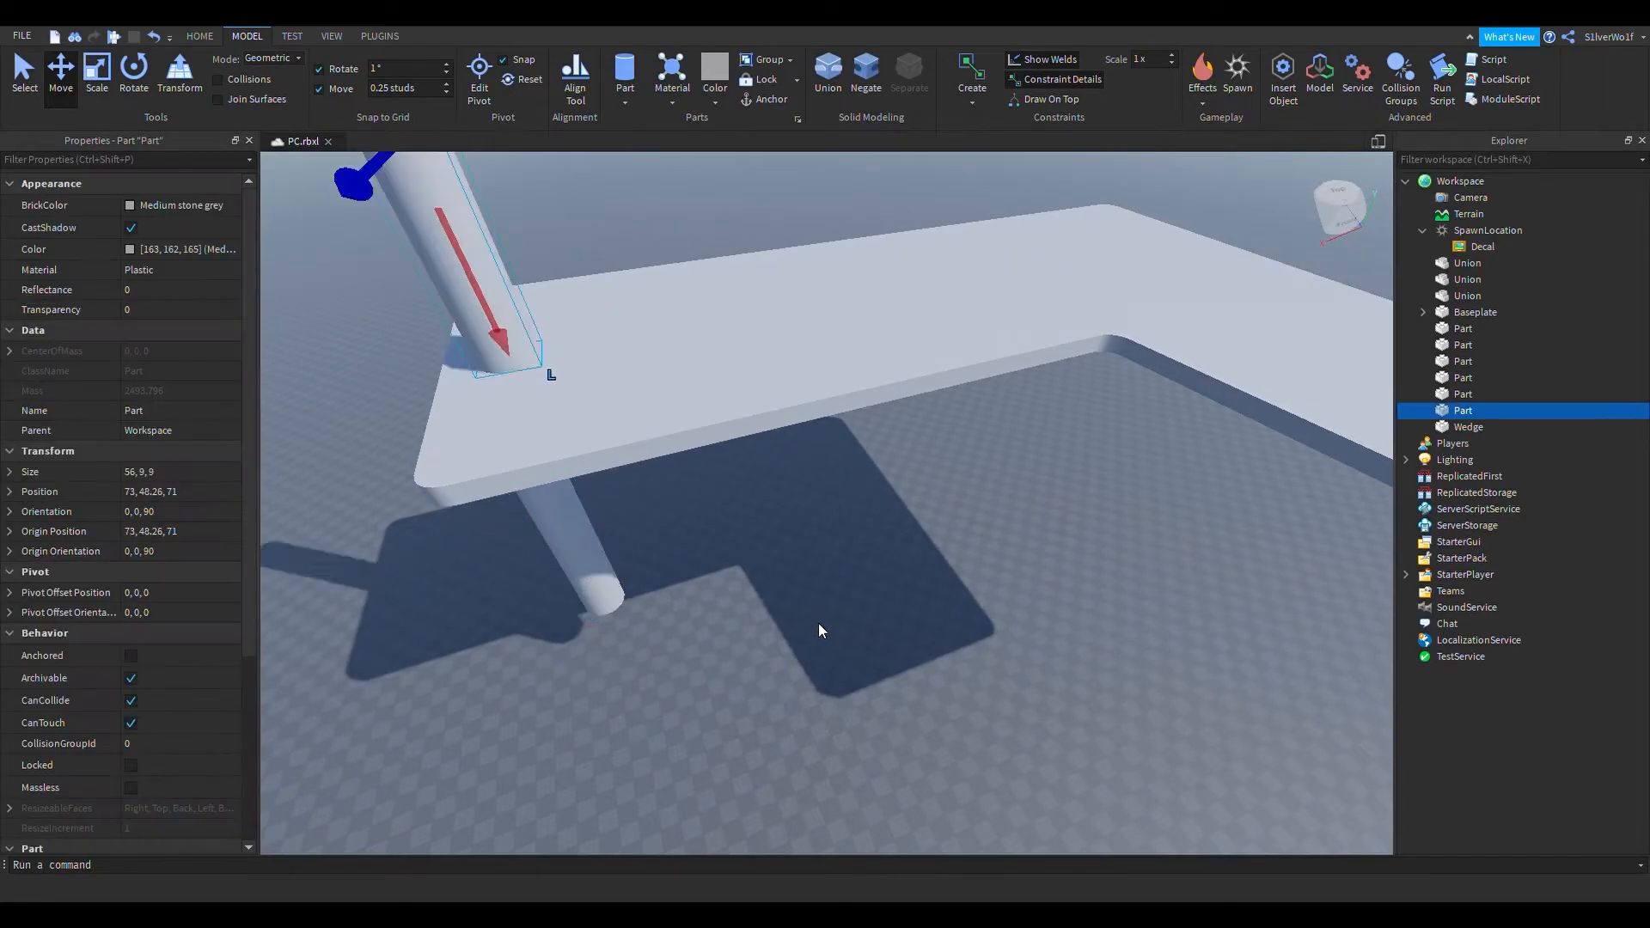
{"action": "key", "text": "ctrl+d"}
{"action": "left_click_drag", "start_coordinate": [493, 328], "coordinate": [748, 469]}
{"action": "key", "text": "d"}
{"action": "left_click_drag", "start_coordinate": [656, 494], "coordinate": [1182, 393]}
{"action": "key", "text": "d"}
{"action": "right_click_drag", "start_coordinate": [1126, 534], "coordinate": [1126, 535]}
{"action": "key", "text": "w"}
{"action": "left_click_drag", "start_coordinate": [850, 724], "coordinate": [849, 758]}
{"action": "right_click_drag", "start_coordinate": [786, 678], "coordinate": [782, 672]}
{"action": "key", "text": "a"}
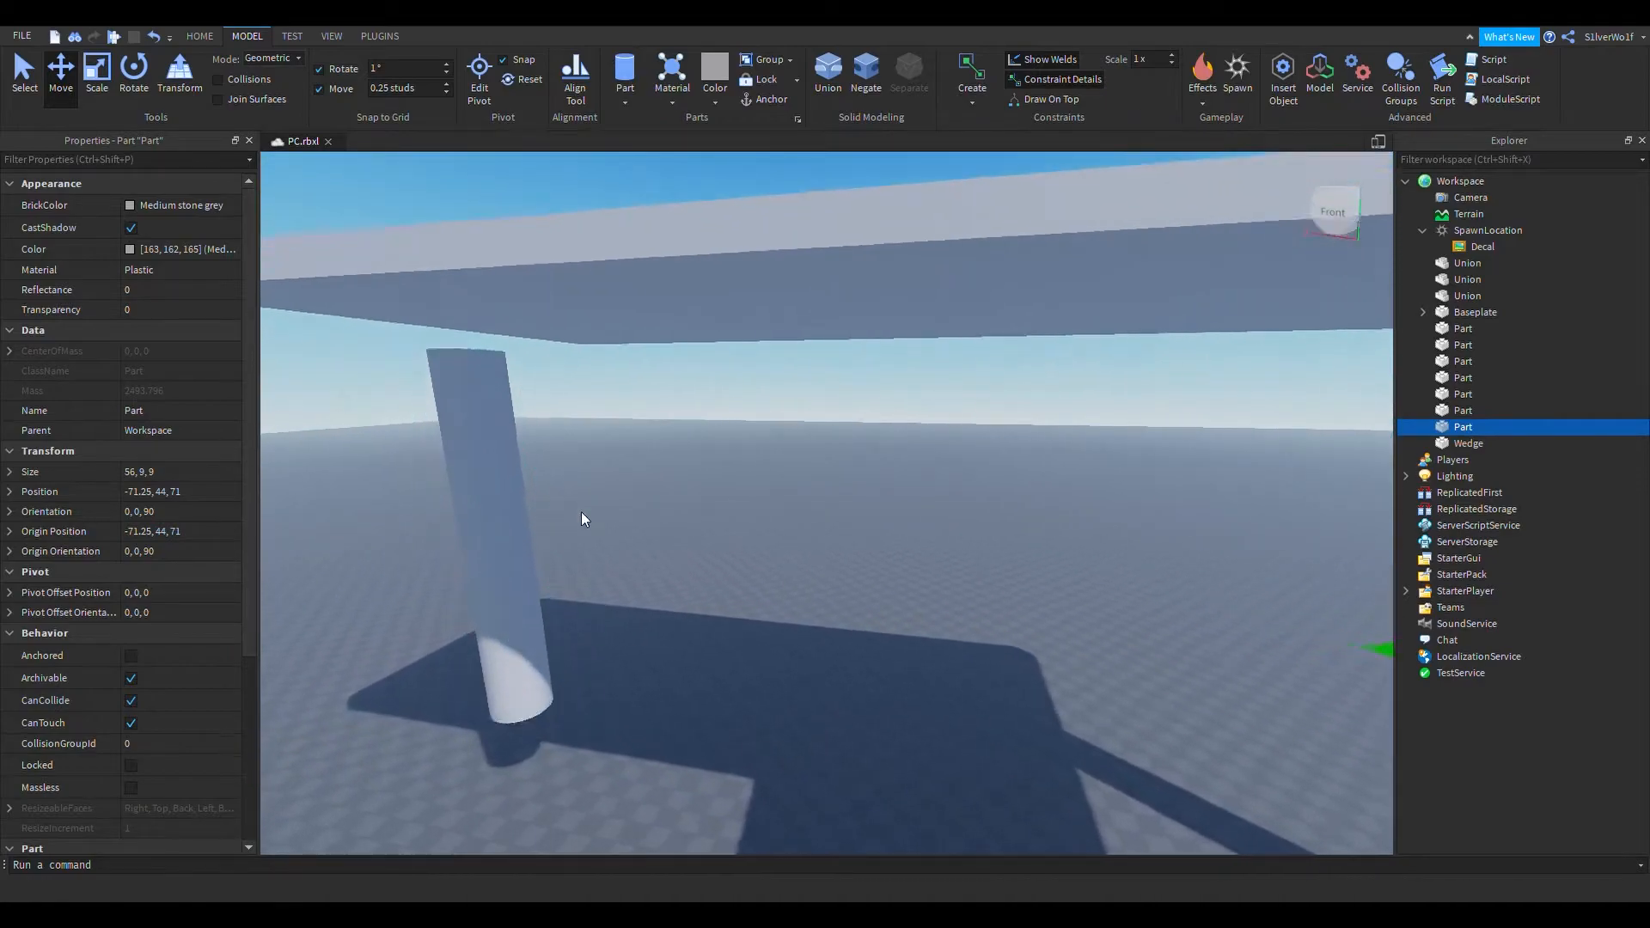
Set the move snapping increment to 1 stud
{"action": "left_click", "coordinate": [837, 590]}
{"action": "right_click_drag", "start_coordinate": [838, 590], "coordinate": [837, 590]}
{"action": "key", "text": "w"}
{"action": "key", "text": "a"}
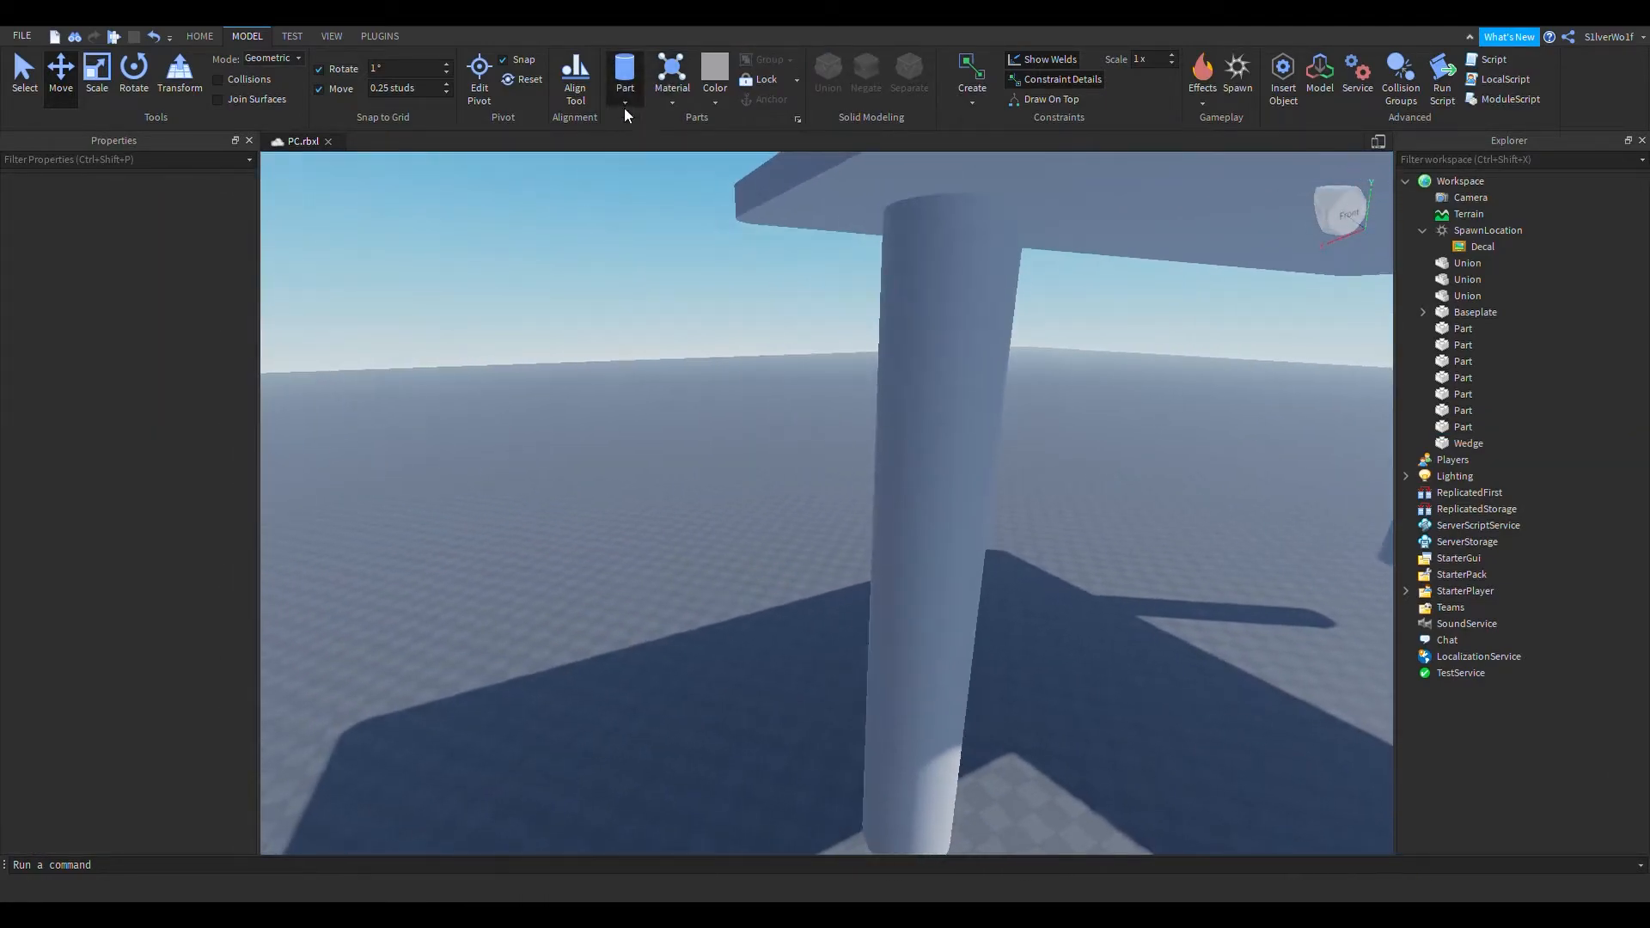
{"action": "right_click_drag", "start_coordinate": [662, 337], "coordinate": [662, 337]}
{"action": "left_click", "coordinate": [430, 89]}
{"action": "type", "text": "1"}
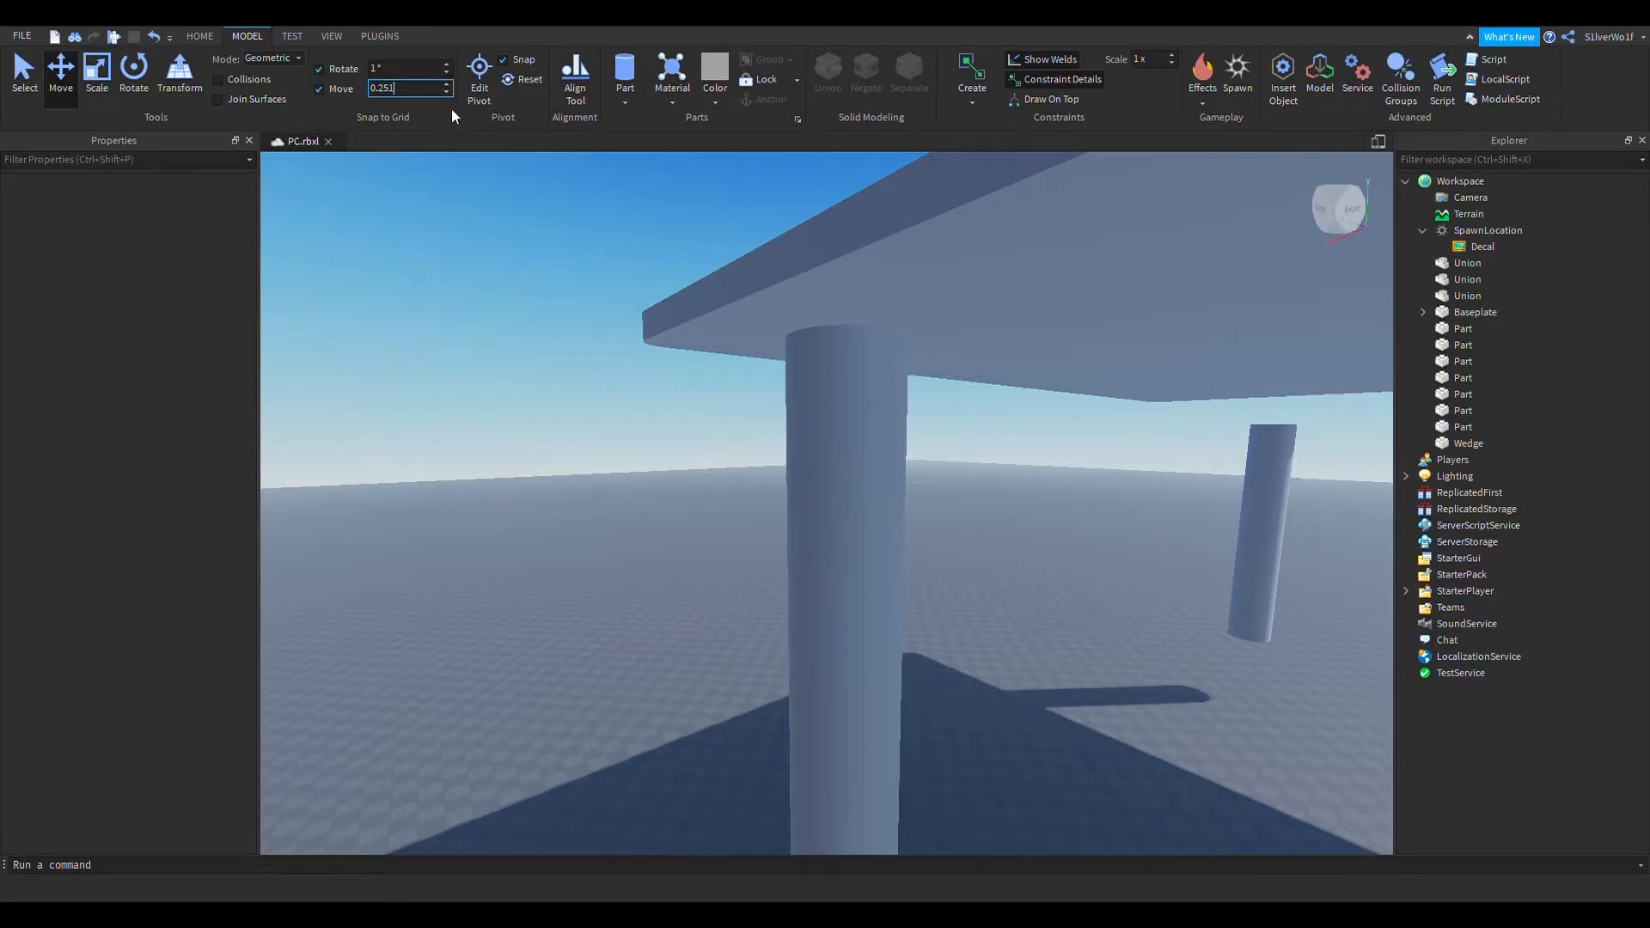
{"action": "key", "text": "BackSpace"}
{"action": "key", "text": "BackSpace"}
{"action": "key", "text": "BackSpace"}
{"action": "key", "text": "BackSpace"}
{"action": "key", "text": "BackSpace"}
{"action": "type", "text": "1"}
Insert a block part and place it against the desk's underside near the end edge, at 74, 79, 62
{"action": "right_click_drag", "start_coordinate": [564, 439], "coordinate": [598, 466]}
{"action": "left_click", "coordinate": [626, 84]}
{"action": "left_click", "coordinate": [882, 289]}
{"action": "left_click", "coordinate": [791, 612]}
{"action": "left_click_drag", "start_coordinate": [792, 813], "coordinate": [762, 865]}
{"action": "right_click_drag", "start_coordinate": [951, 643], "coordinate": [951, 643]}
{"action": "left_click_drag", "start_coordinate": [791, 466], "coordinate": [823, 599]}
{"action": "key", "text": "ctrl+z"}
{"action": "right_click_drag", "start_coordinate": [952, 514], "coordinate": [945, 541]}
{"action": "left_click", "coordinate": [920, 225]}
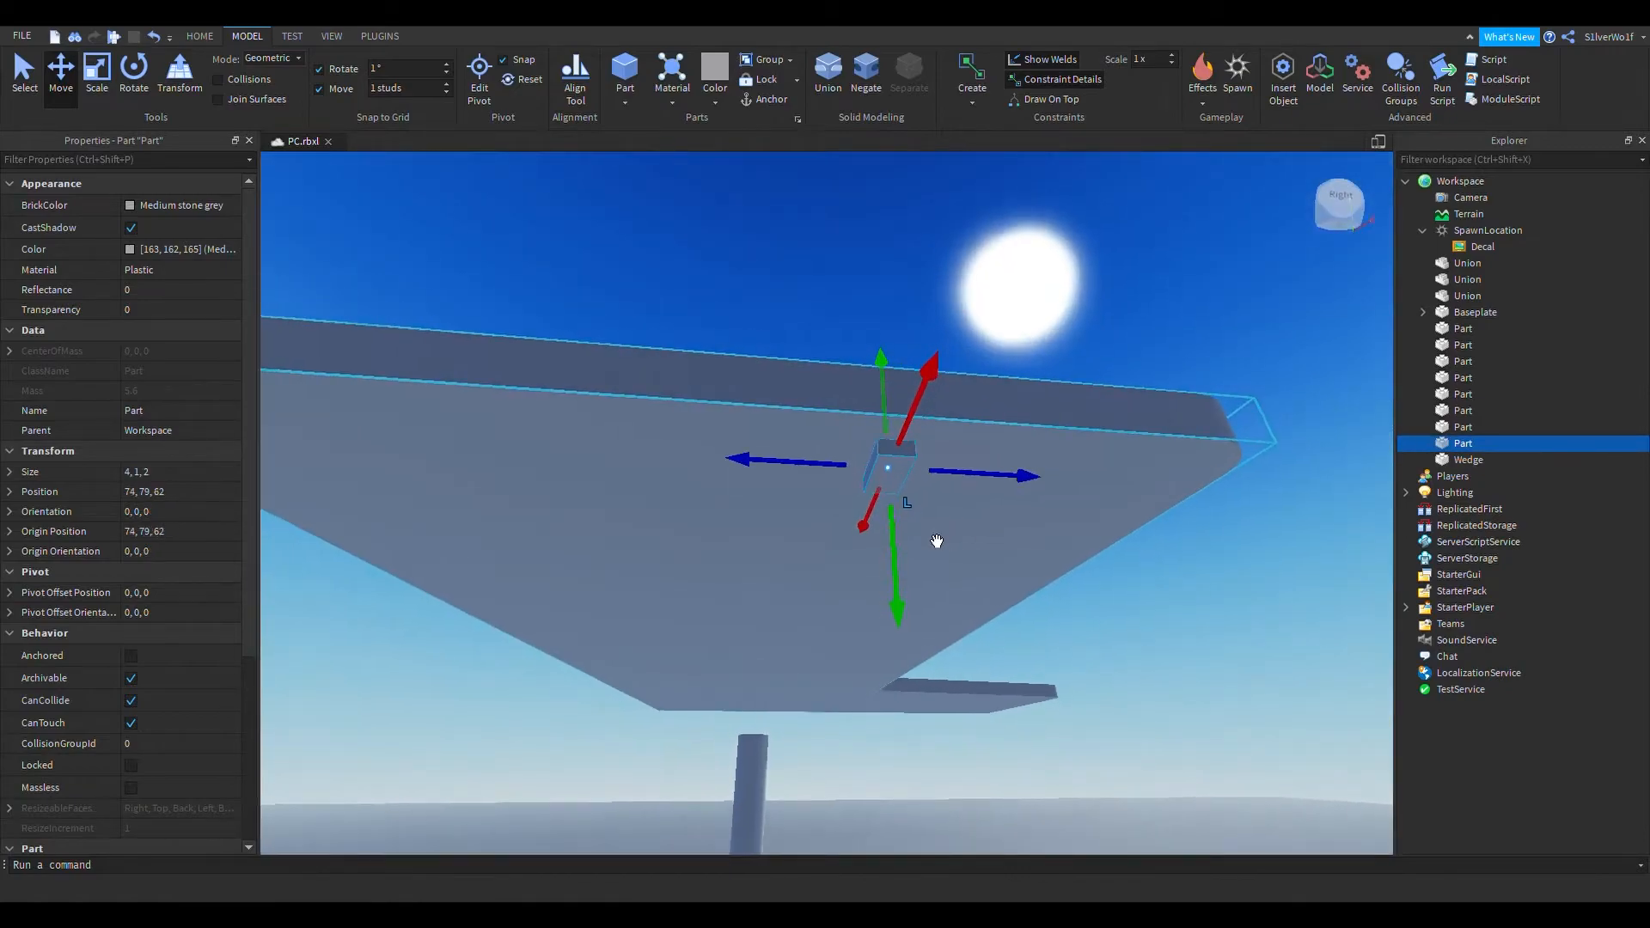
Scale the block under the desk to a long plate of size 6, 1, 30
{"action": "key", "text": "ctrl+3"}
{"action": "key", "text": "a"}
{"action": "left_click_drag", "start_coordinate": [836, 465], "coordinate": [585, 483]}
{"action": "key", "text": "a"}
{"action": "right_click_drag", "start_coordinate": [818, 676], "coordinate": [816, 674]}
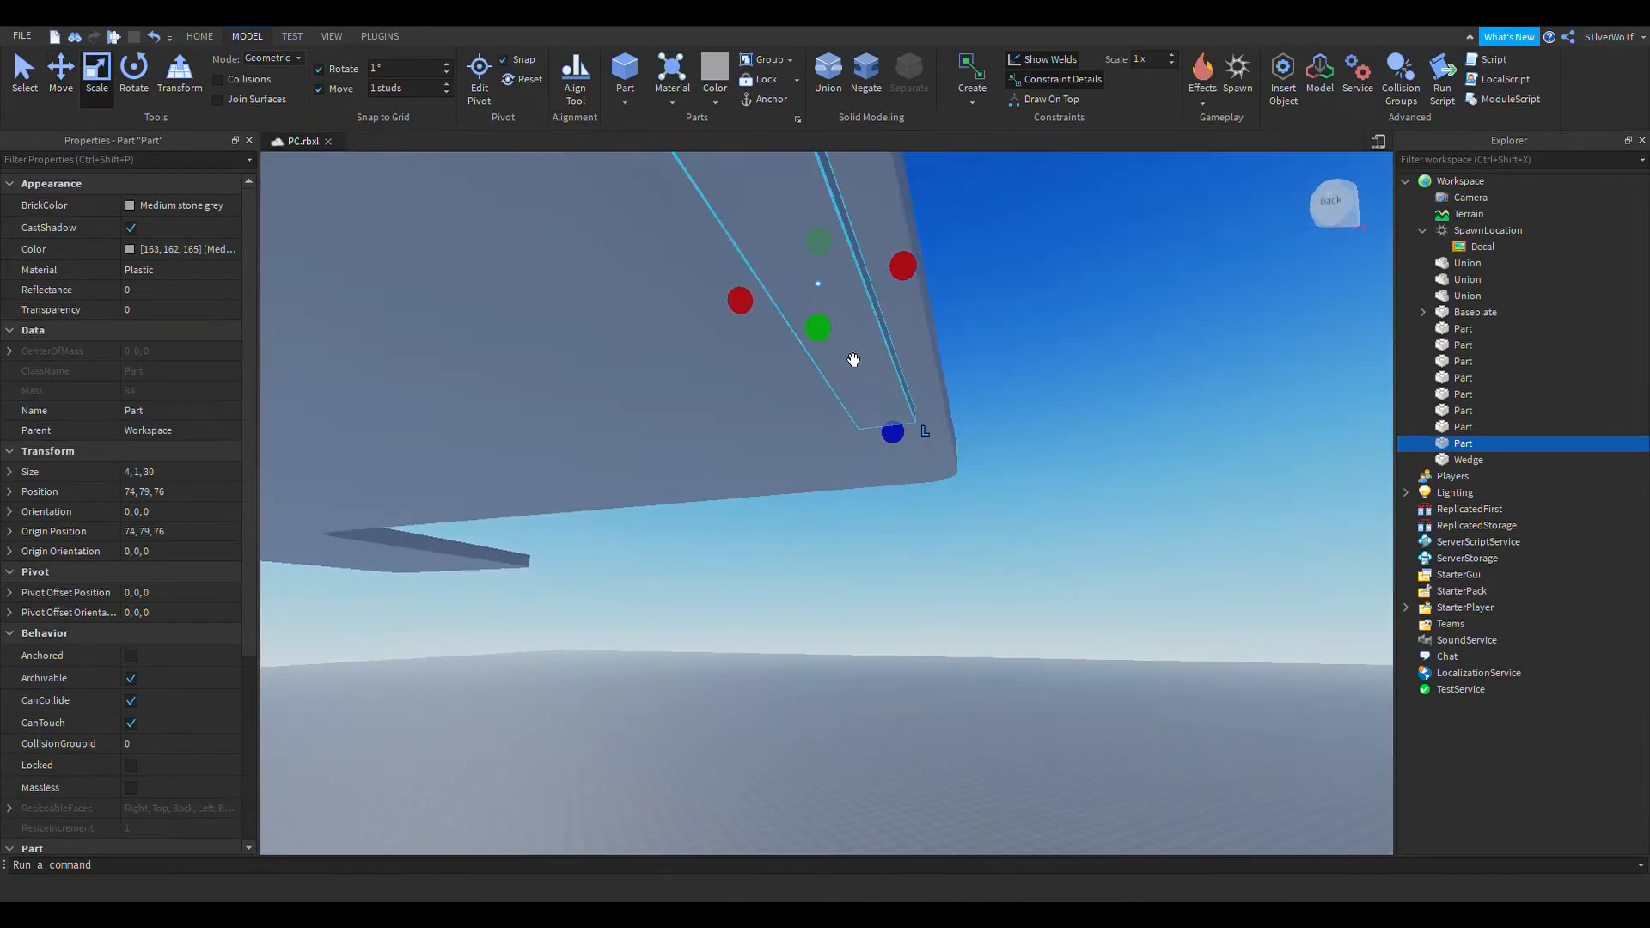
{"action": "left_click_drag", "start_coordinate": [746, 307], "coordinate": [694, 328]}
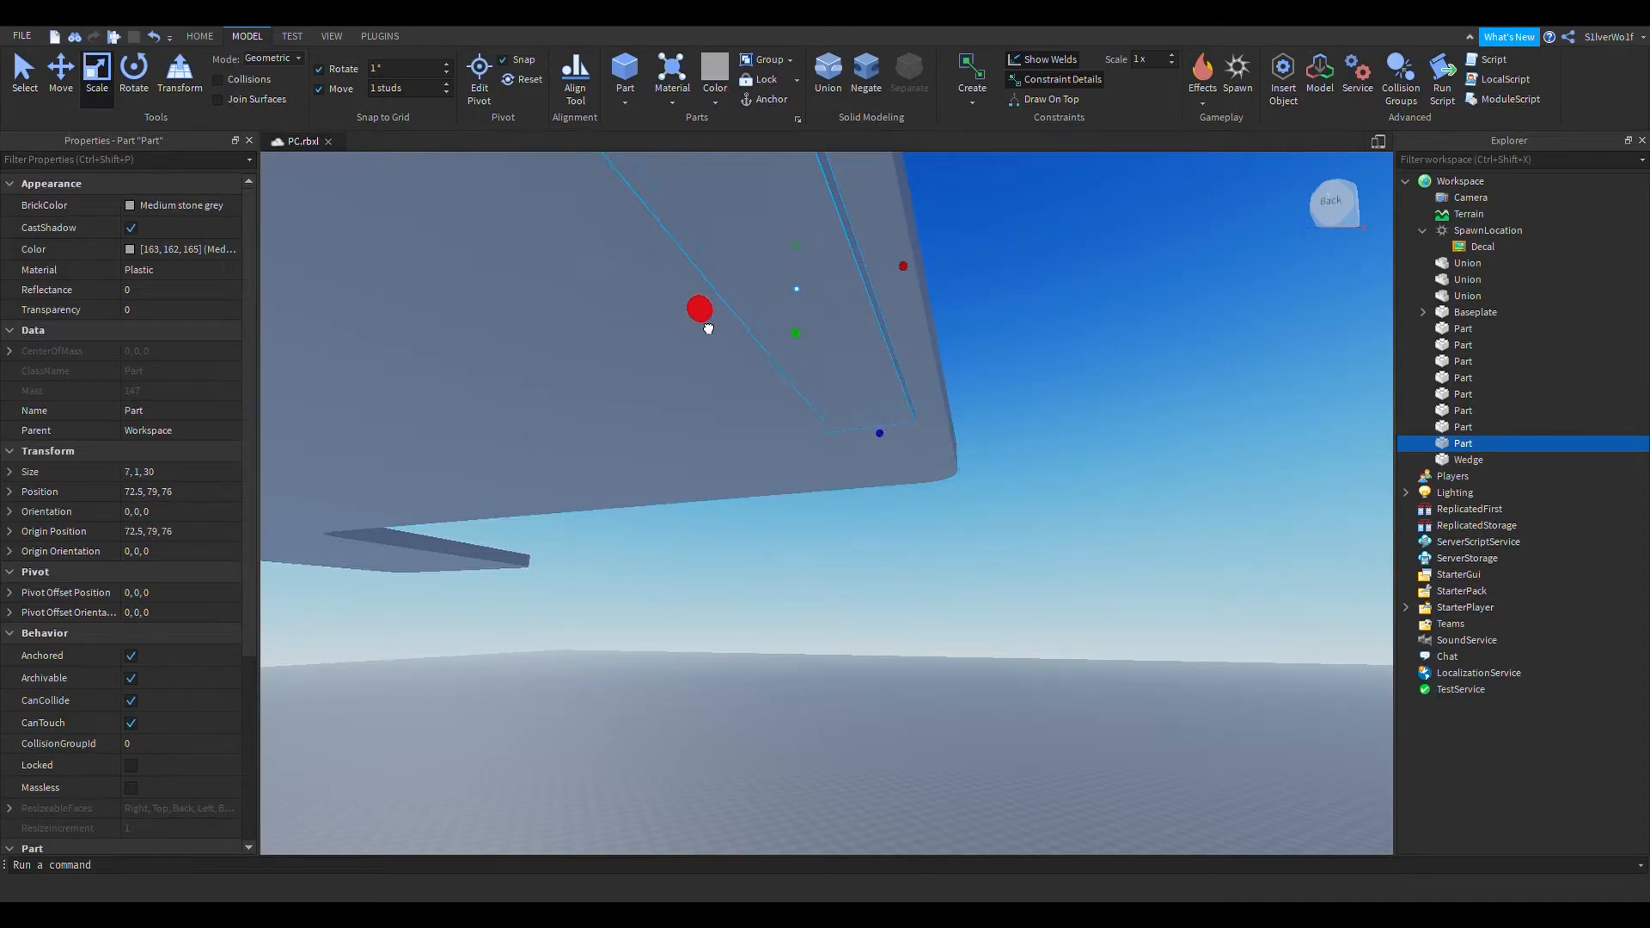
{"action": "left_click", "coordinate": [881, 556]}
{"action": "right_click_drag", "start_coordinate": [880, 555], "coordinate": [865, 653]}
{"action": "left_click", "coordinate": [870, 634]}
{"action": "left_click", "coordinate": [796, 506]}
{"action": "key", "text": "w"}
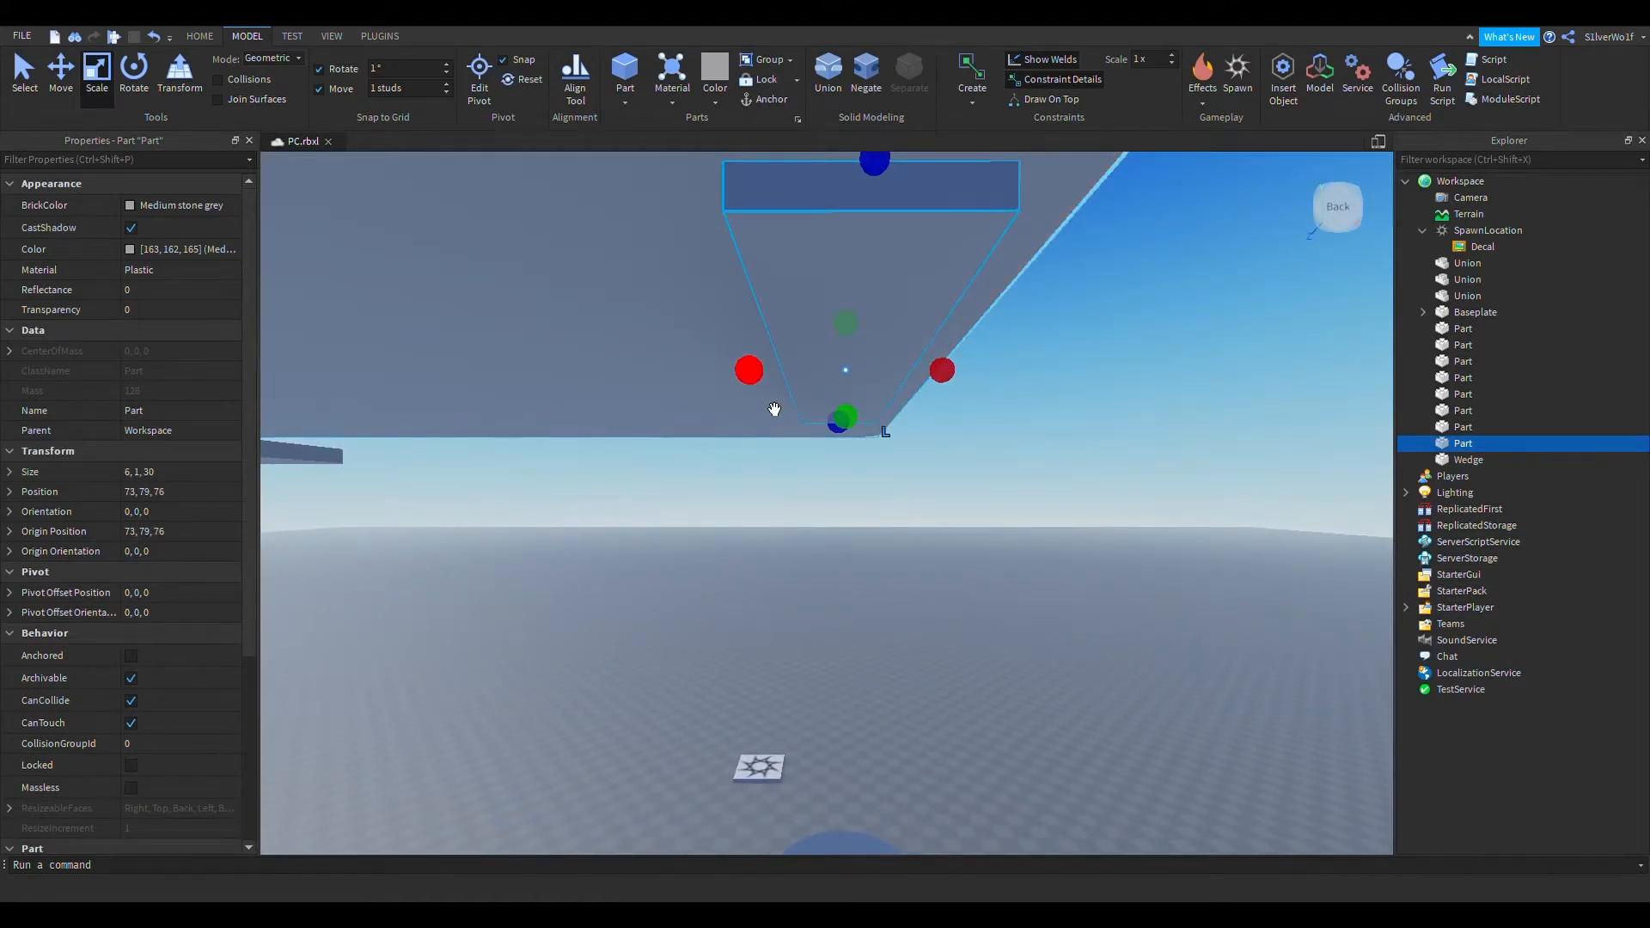
Lay a temporary block across the top of the first leg and stretch it to 9, 1, 2 to gauge the leg's width
{"action": "right_click_drag", "start_coordinate": [860, 808], "coordinate": [880, 873]}
{"action": "right_click_drag", "start_coordinate": [885, 593], "coordinate": [909, 443]}
{"action": "left_click", "coordinate": [881, 708]}
{"action": "left_click", "coordinate": [885, 387]}
{"action": "right_click_drag", "start_coordinate": [925, 516], "coordinate": [830, 312]}
{"action": "left_click", "coordinate": [625, 73]}
{"action": "left_click_drag", "start_coordinate": [855, 527], "coordinate": [889, 588]}
{"action": "key", "text": "d"}
{"action": "right_click_drag", "start_coordinate": [986, 581], "coordinate": [981, 596]}
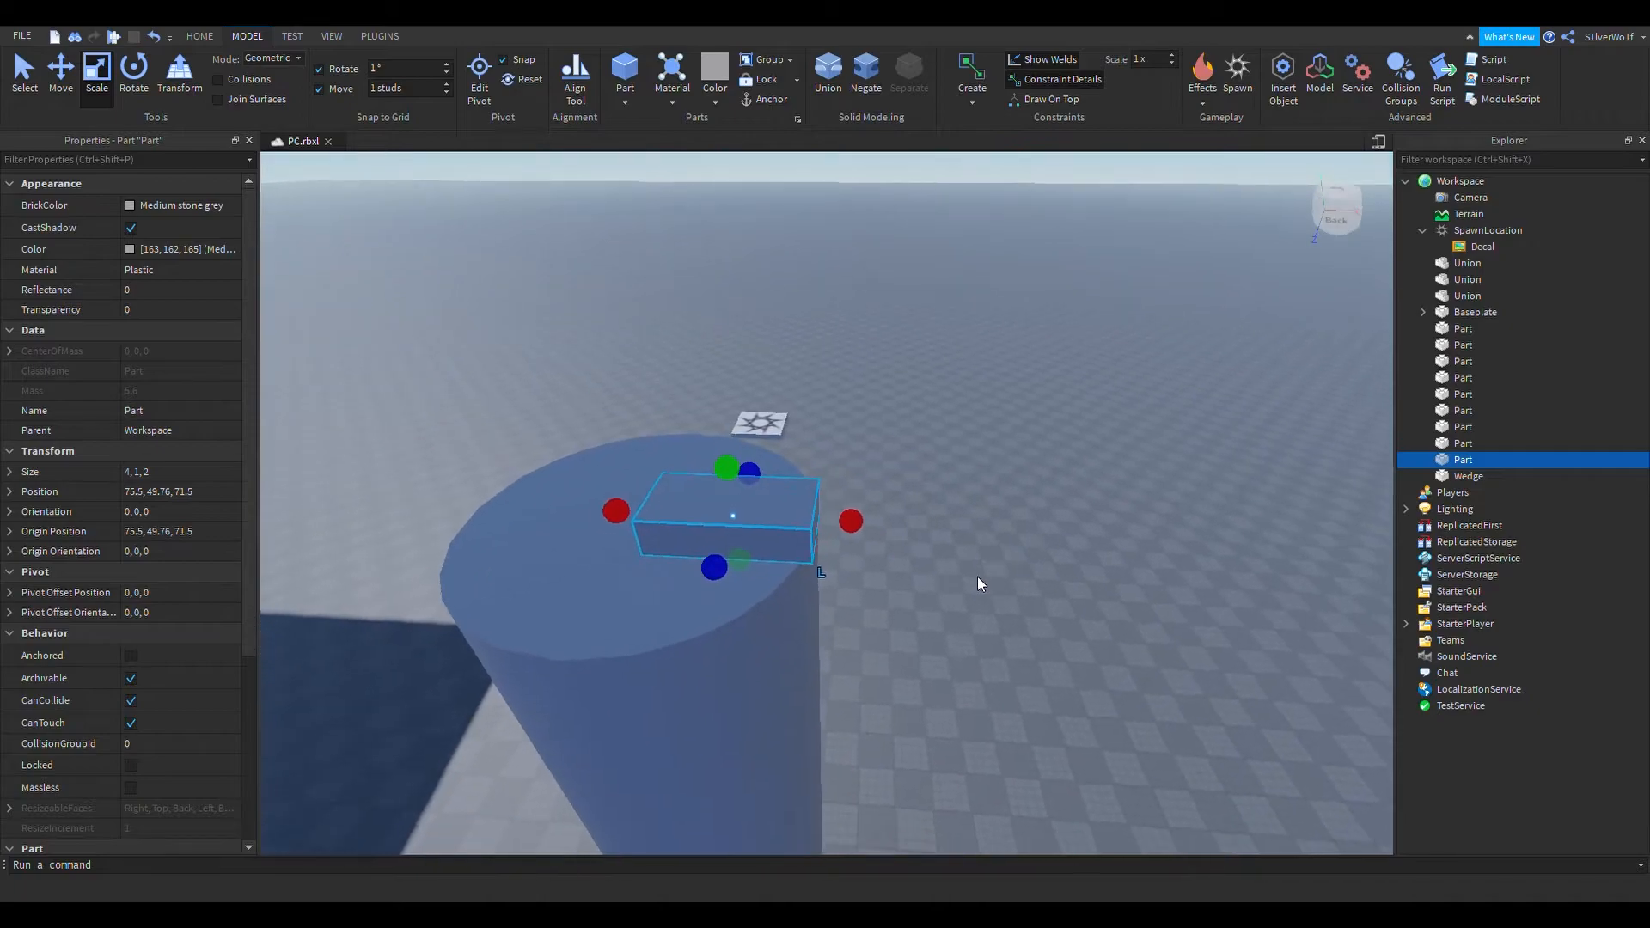
{"action": "key", "text": "a"}
{"action": "left_click_drag", "start_coordinate": [859, 514], "coordinate": [662, 505]}
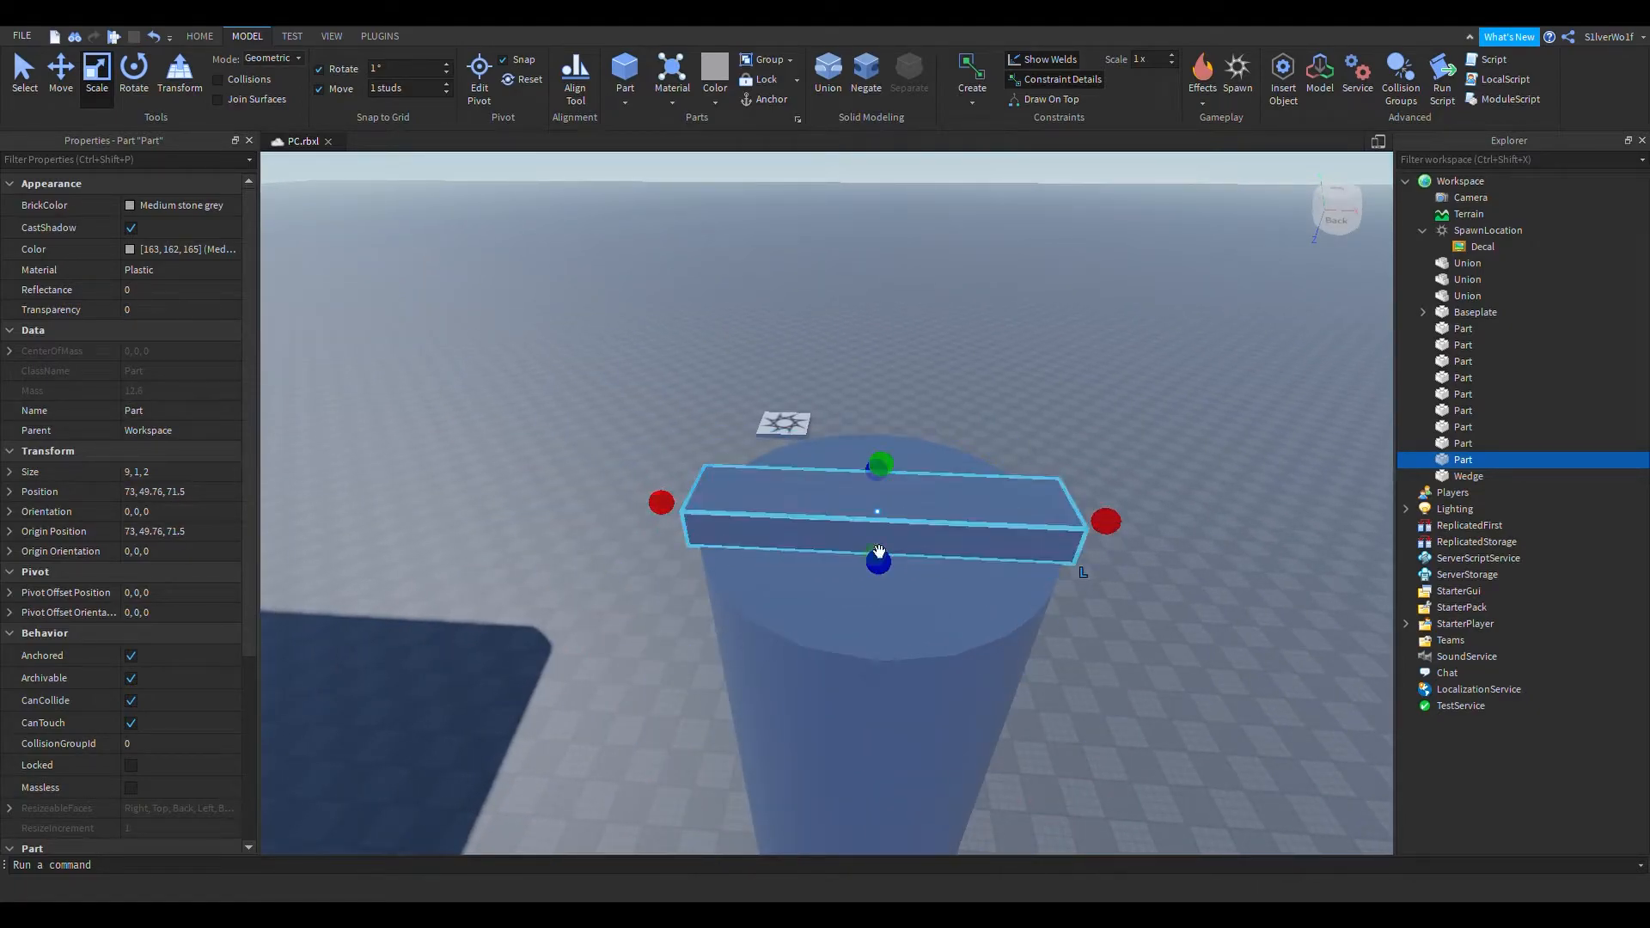
Undo the temporary gauging block on top of the leg
{"action": "key", "text": "ctrl+z"}
{"action": "right_click_drag", "start_coordinate": [1118, 646], "coordinate": [1117, 646]}
{"action": "key", "text": "s"}
{"action": "key", "text": "ctrl+z"}
{"action": "key", "text": "s"}
Widen the plate under the desk to 11, 1, 30
{"action": "right_click_drag", "start_coordinate": [969, 426], "coordinate": [970, 426]}
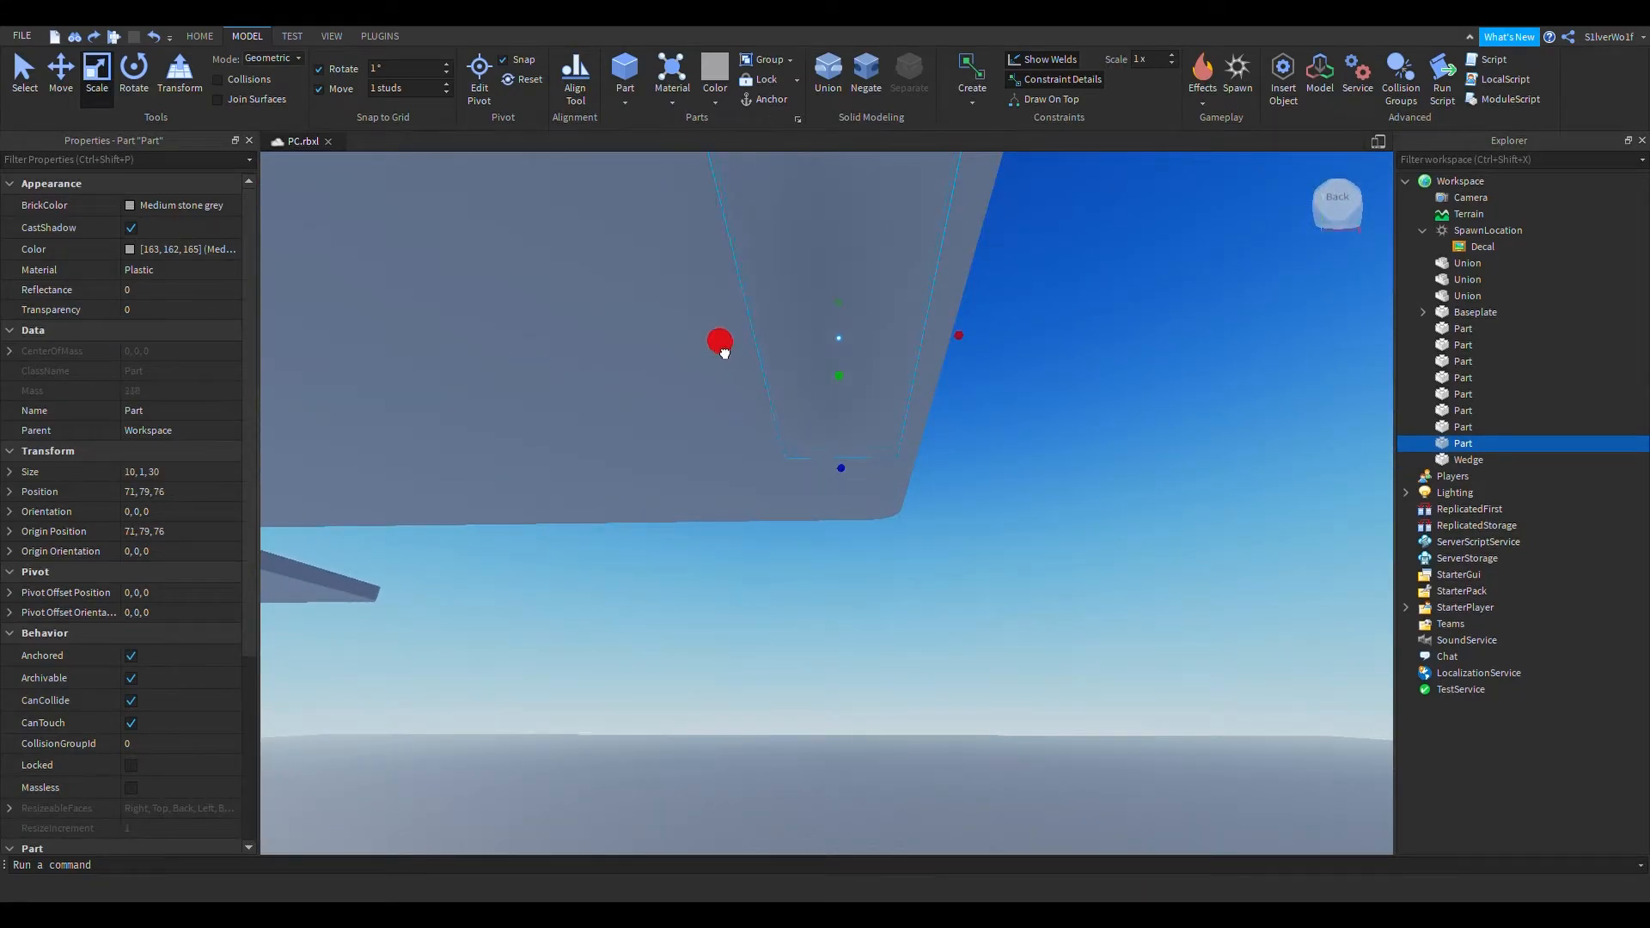
{"action": "left_click_drag", "start_coordinate": [716, 354], "coordinate": [716, 354]}
{"action": "left_click", "coordinate": [1111, 592]}
{"action": "key", "text": "d"}
{"action": "right_click_drag", "start_coordinate": [1127, 608], "coordinate": [1127, 608]}
Examine how the plate lines up with the long desk section and the legs
{"action": "left_click", "coordinate": [785, 390]}
{"action": "right_click_drag", "start_coordinate": [1013, 609], "coordinate": [992, 523]}
{"action": "scroll", "coordinate": [1015, 508], "scroll_direction": "down", "scroll_amount": 3}
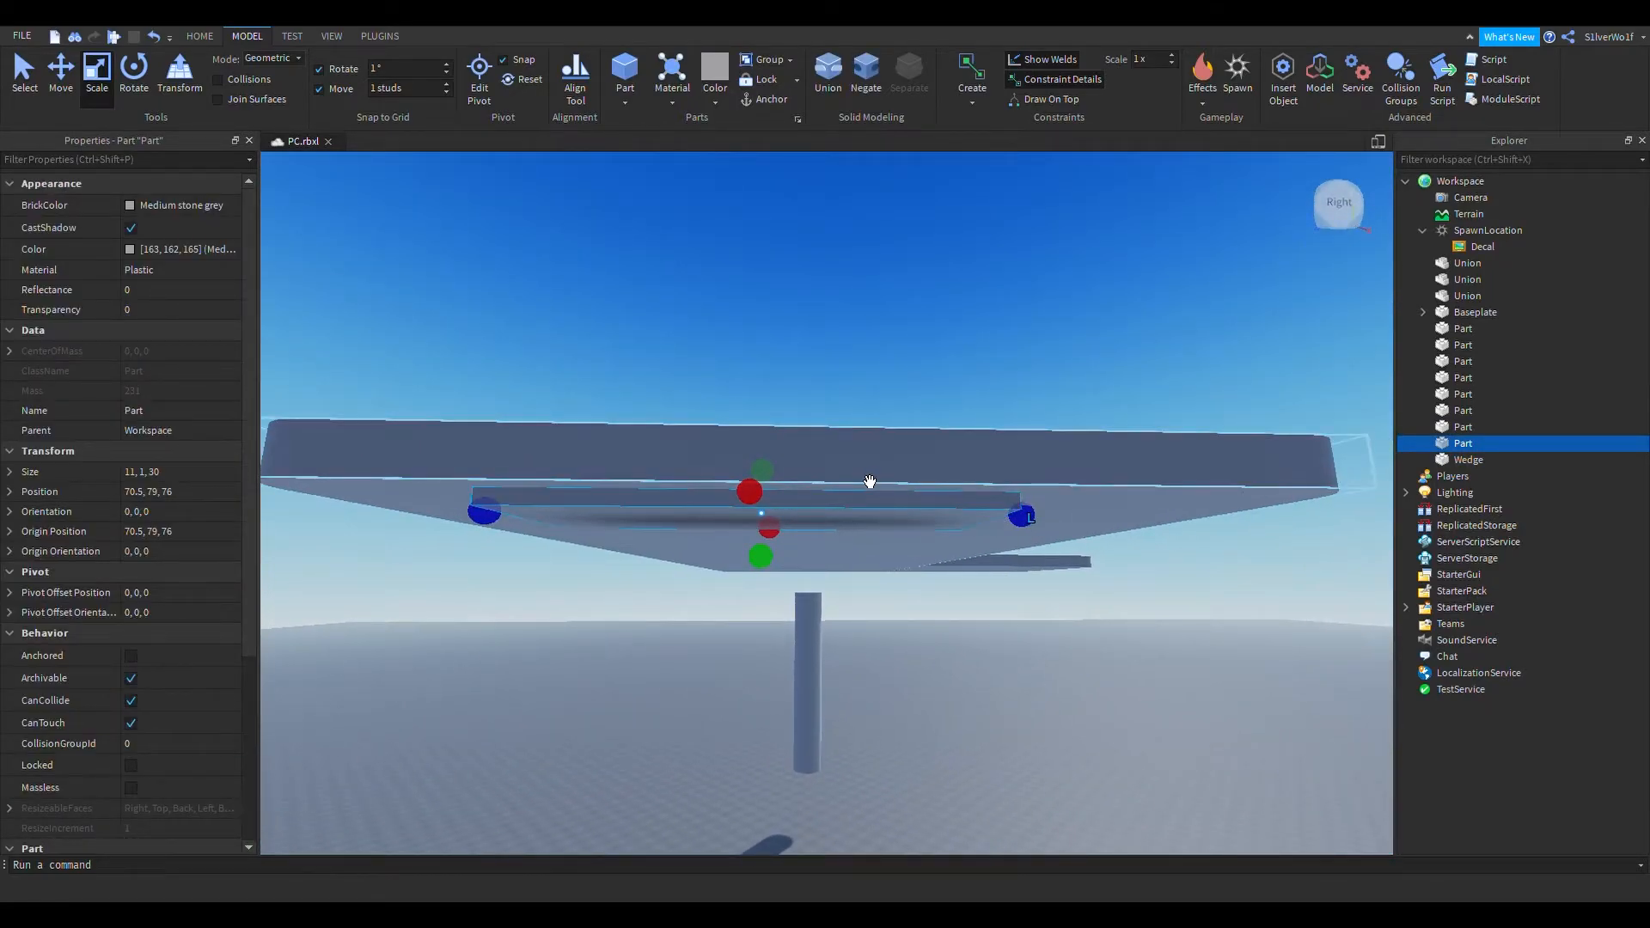
{"action": "scroll", "coordinate": [628, 556], "scroll_direction": "up", "scroll_amount": 1}
{"action": "right_click_drag", "start_coordinate": [862, 595], "coordinate": [813, 555]}
{"action": "scroll", "coordinate": [849, 636], "scroll_direction": "down", "scroll_amount": 3}
{"action": "left_click", "coordinate": [846, 438]}
{"action": "scroll", "coordinate": [849, 488], "scroll_direction": "up", "scroll_amount": 5}
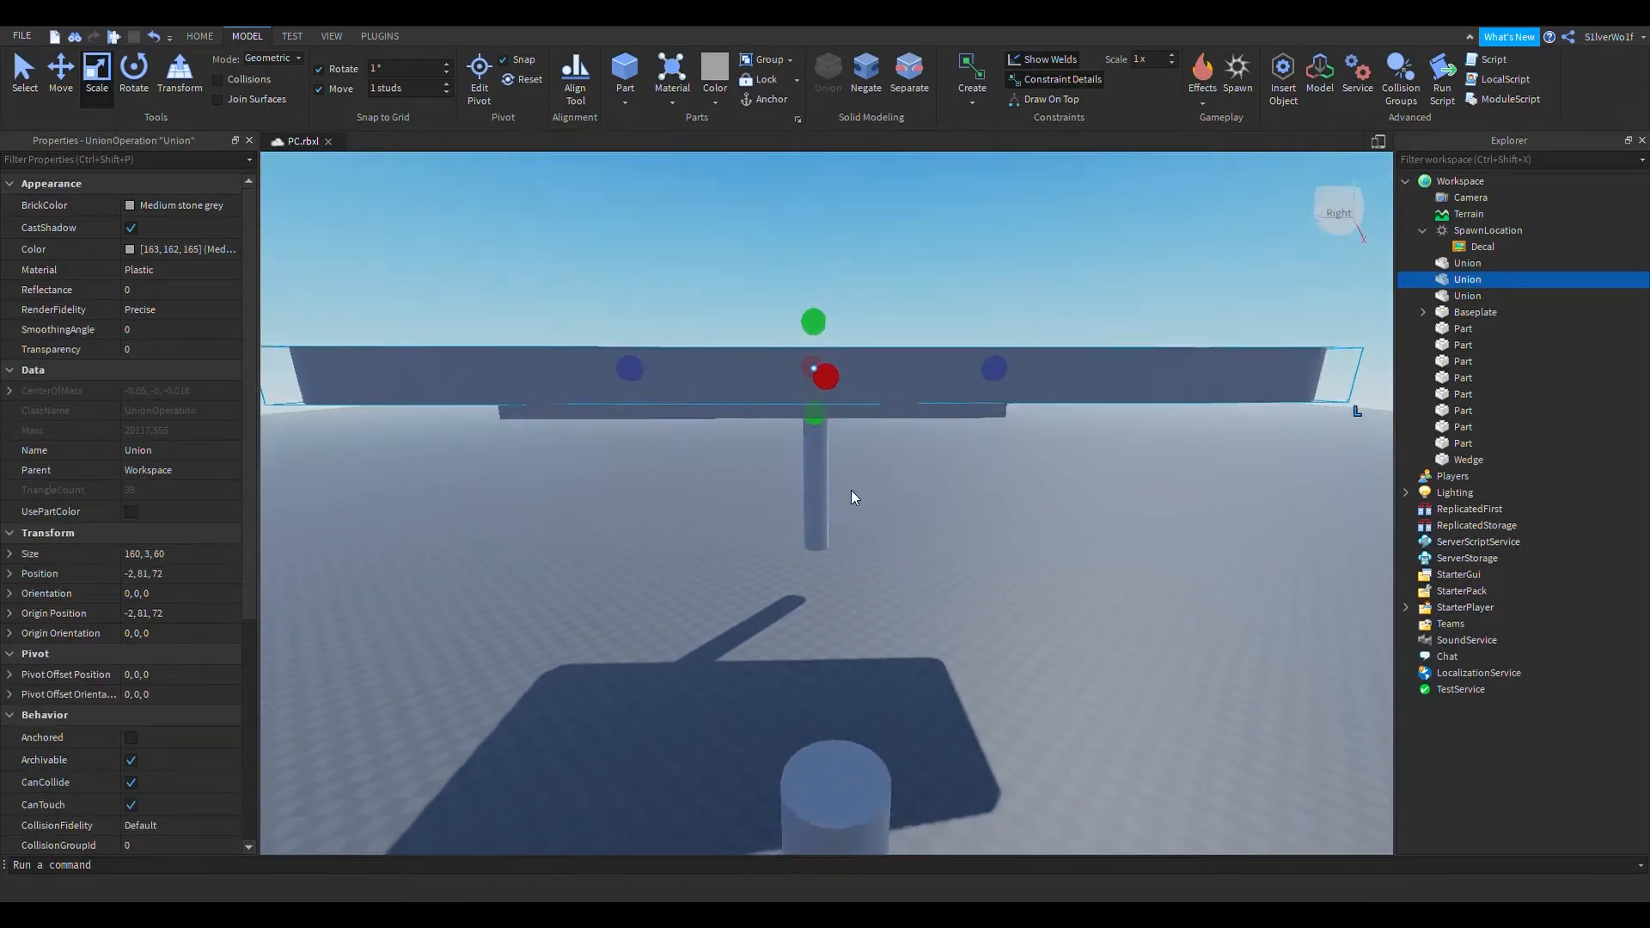
{"action": "scroll", "coordinate": [856, 534], "scroll_direction": "up", "scroll_amount": 3}
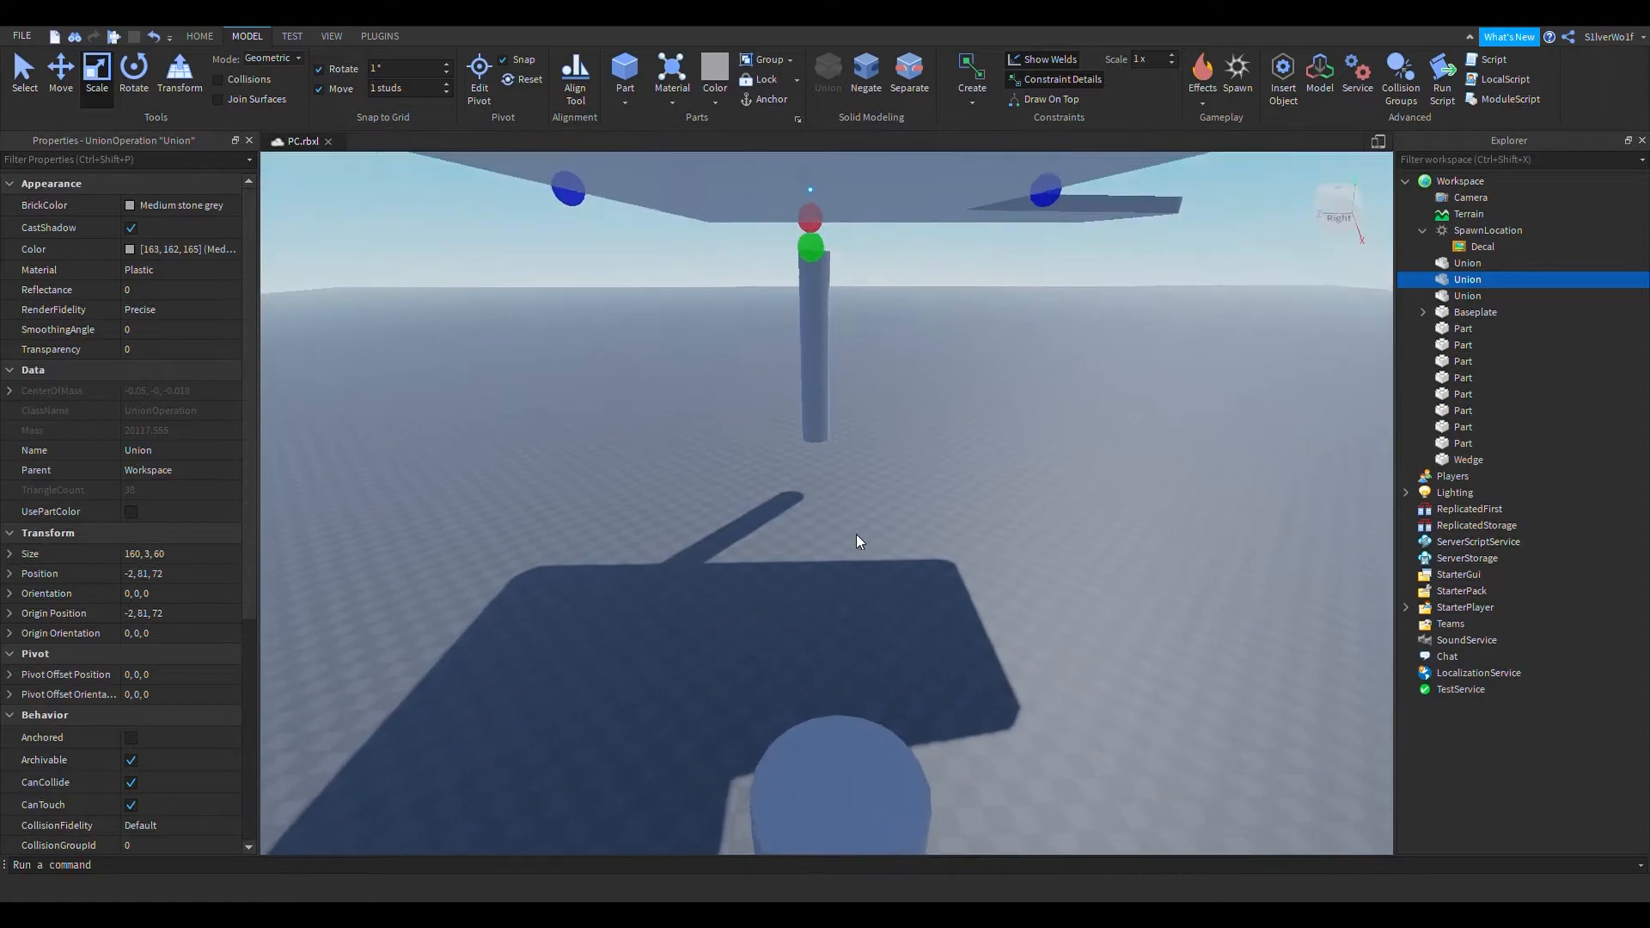
{"action": "right_click_drag", "start_coordinate": [856, 534], "coordinate": [826, 341]}
{"action": "left_click", "coordinate": [805, 302]}
{"action": "right_click_drag", "start_coordinate": [858, 494], "coordinate": [853, 447]}
{"action": "scroll", "coordinate": [853, 447], "scroll_direction": "down", "scroll_amount": 2}
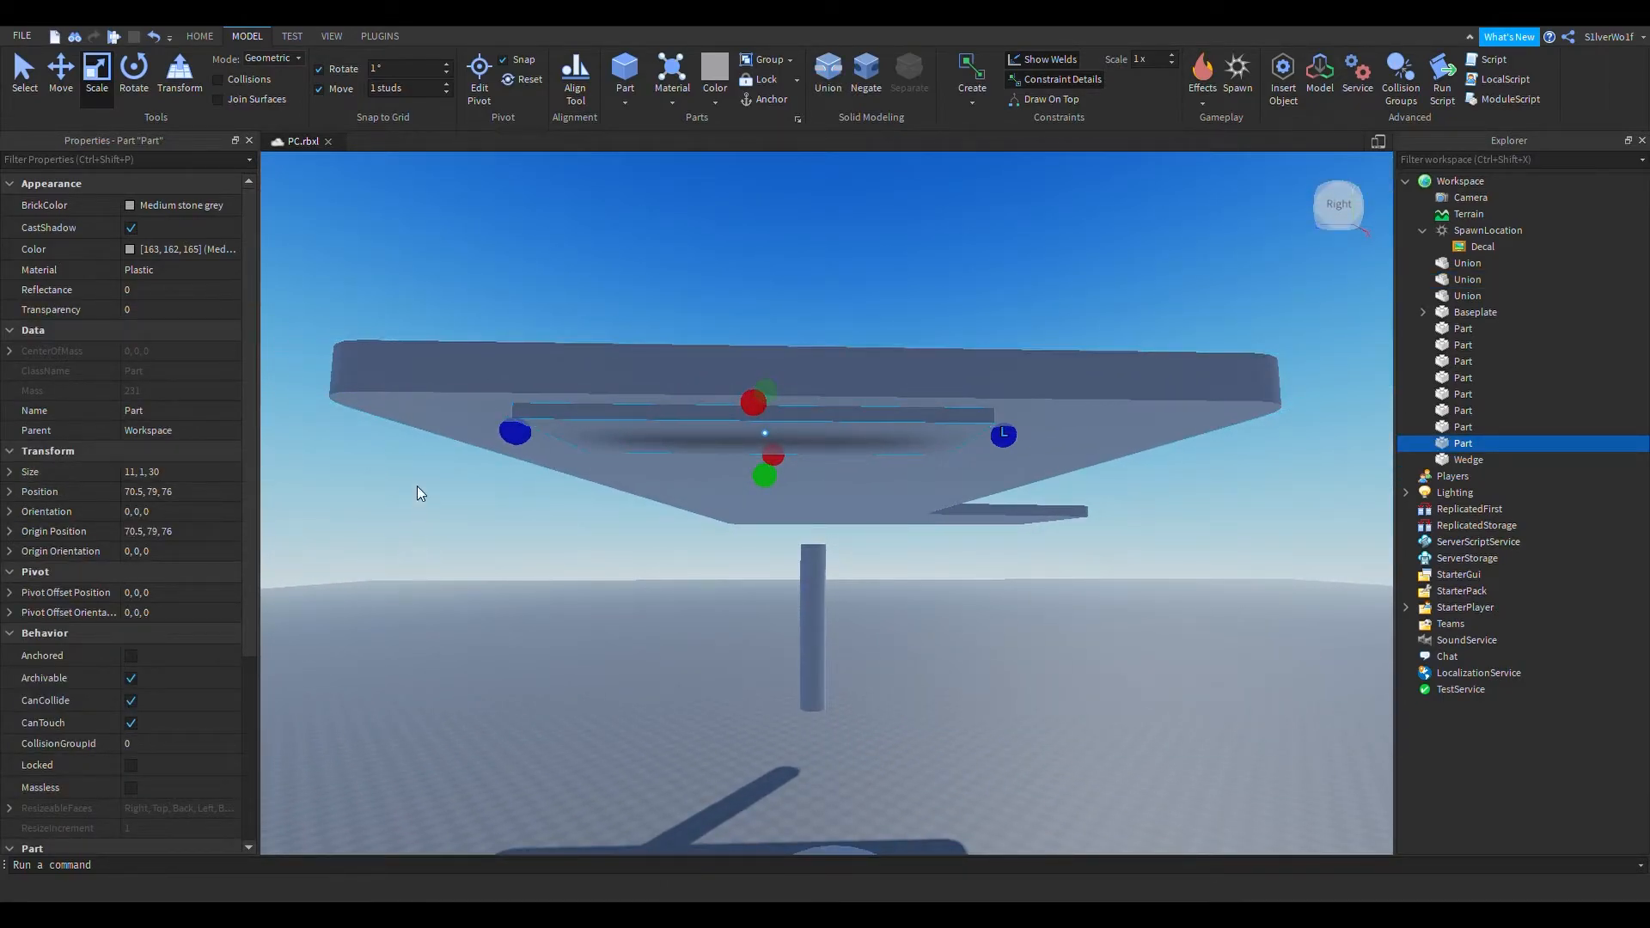
Check the long desk section's position and centre the plate on it by setting the plate's position to 70.5, 79, 72
{"action": "key", "text": "ctrl+1"}
{"action": "left_click", "coordinate": [628, 418]}
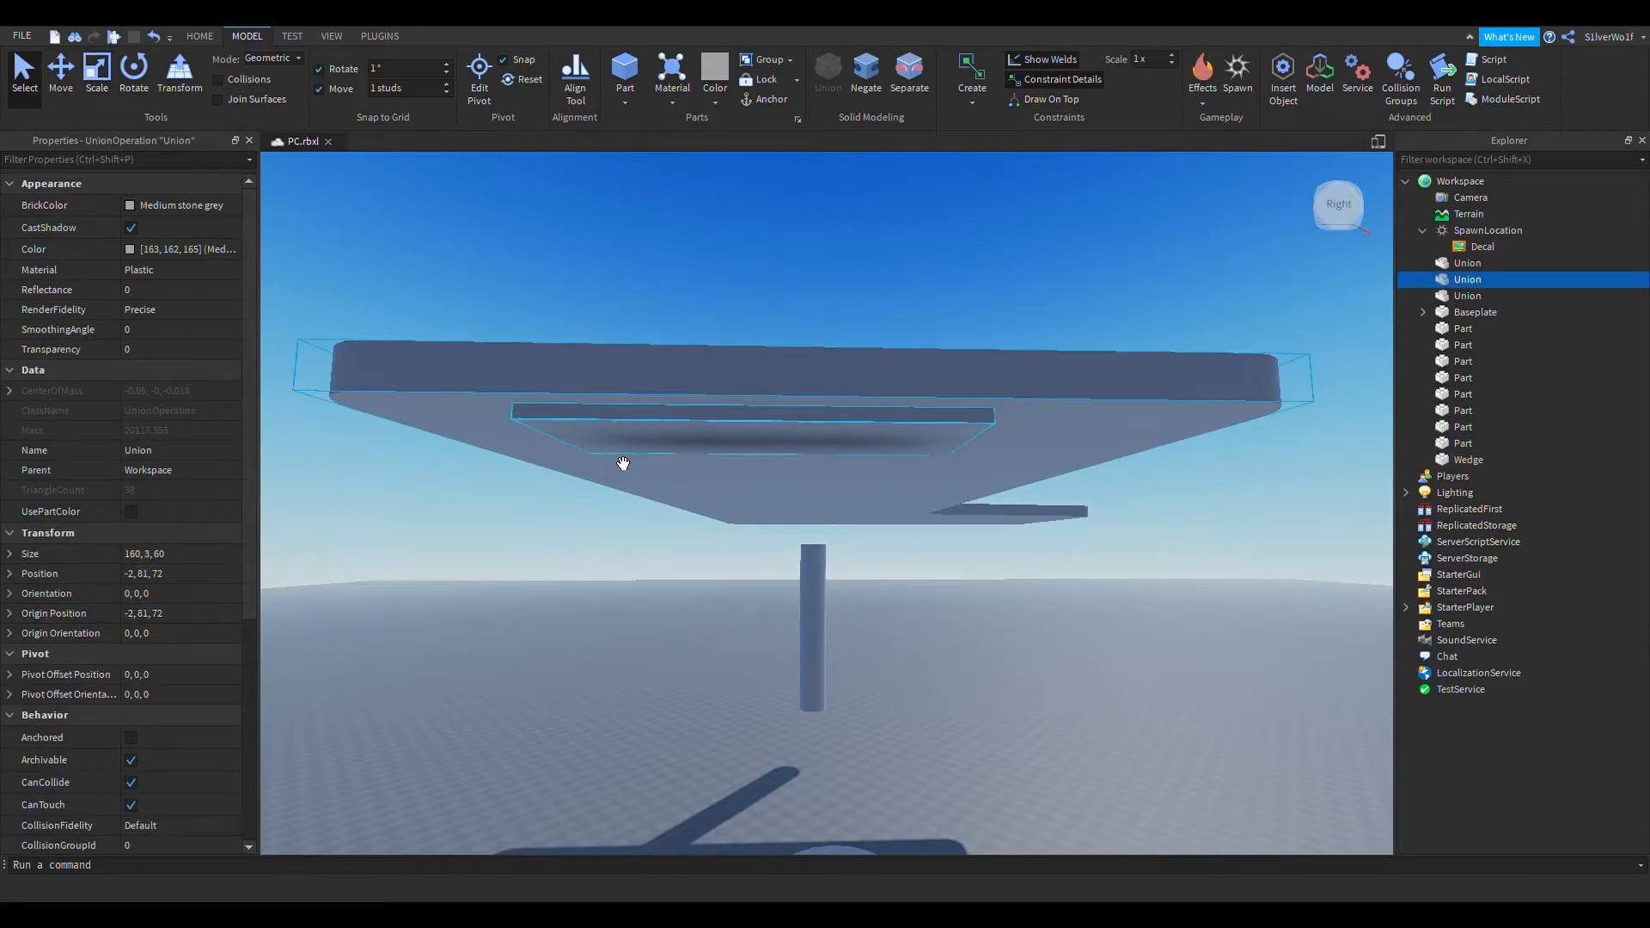
{"action": "left_click", "coordinate": [12, 580]}
{"action": "left_click", "coordinate": [12, 580]}
{"action": "left_click", "coordinate": [711, 464]}
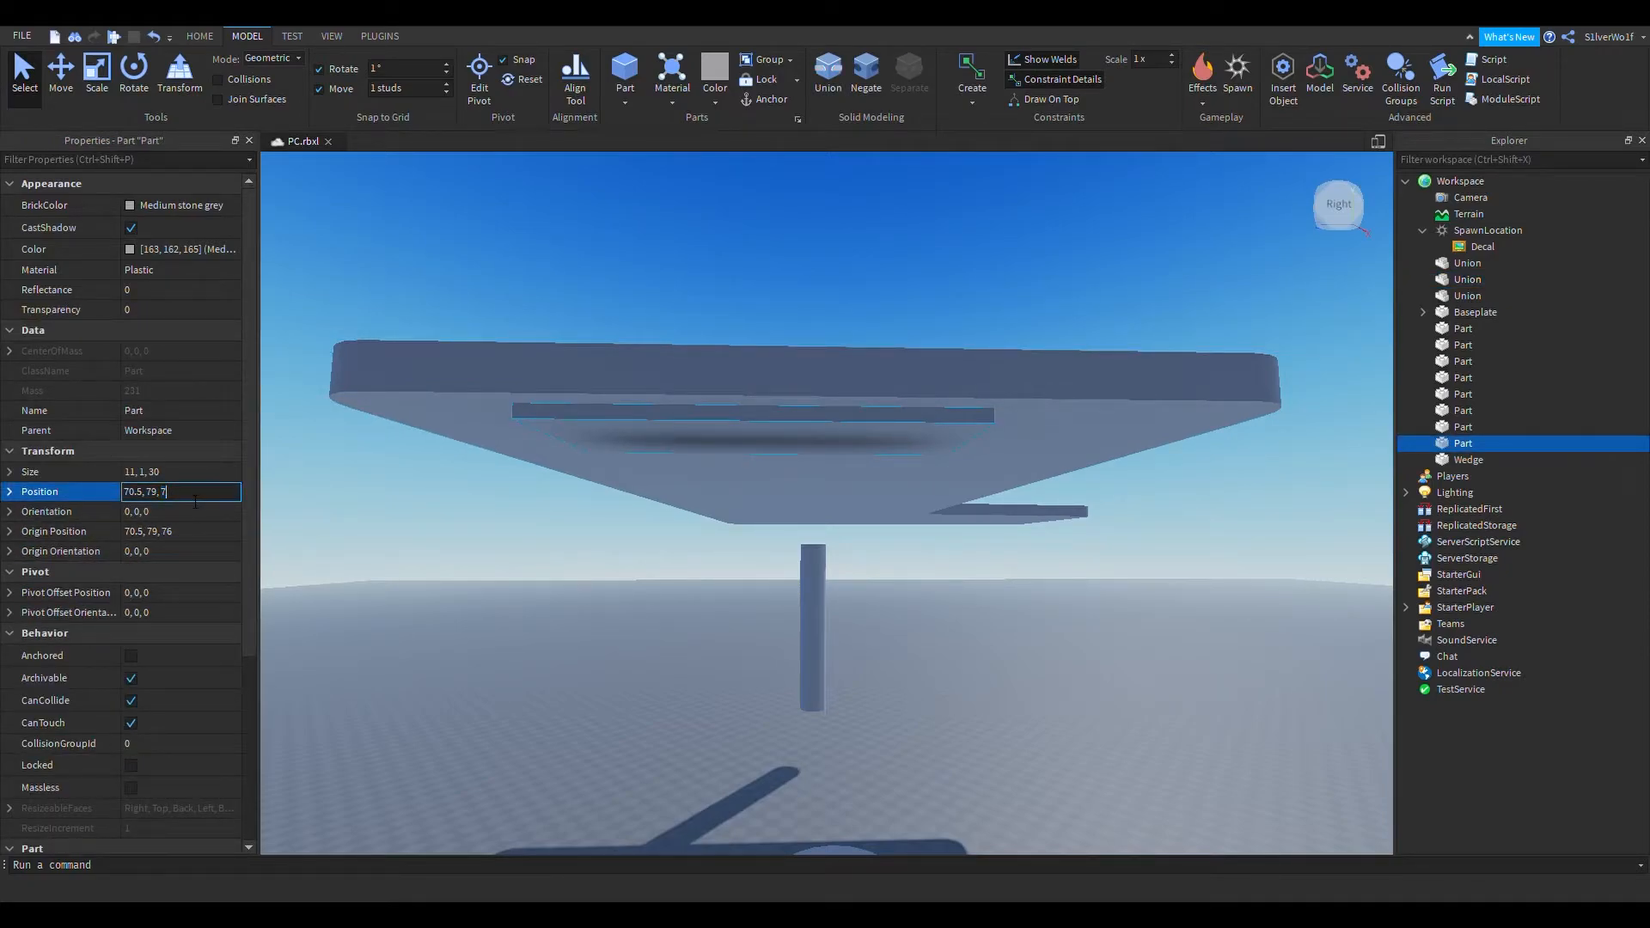
{"action": "key", "text": "Return"}
{"action": "left_click", "coordinate": [958, 649]}
{"action": "scroll", "coordinate": [936, 550], "scroll_direction": "up", "scroll_amount": 3}
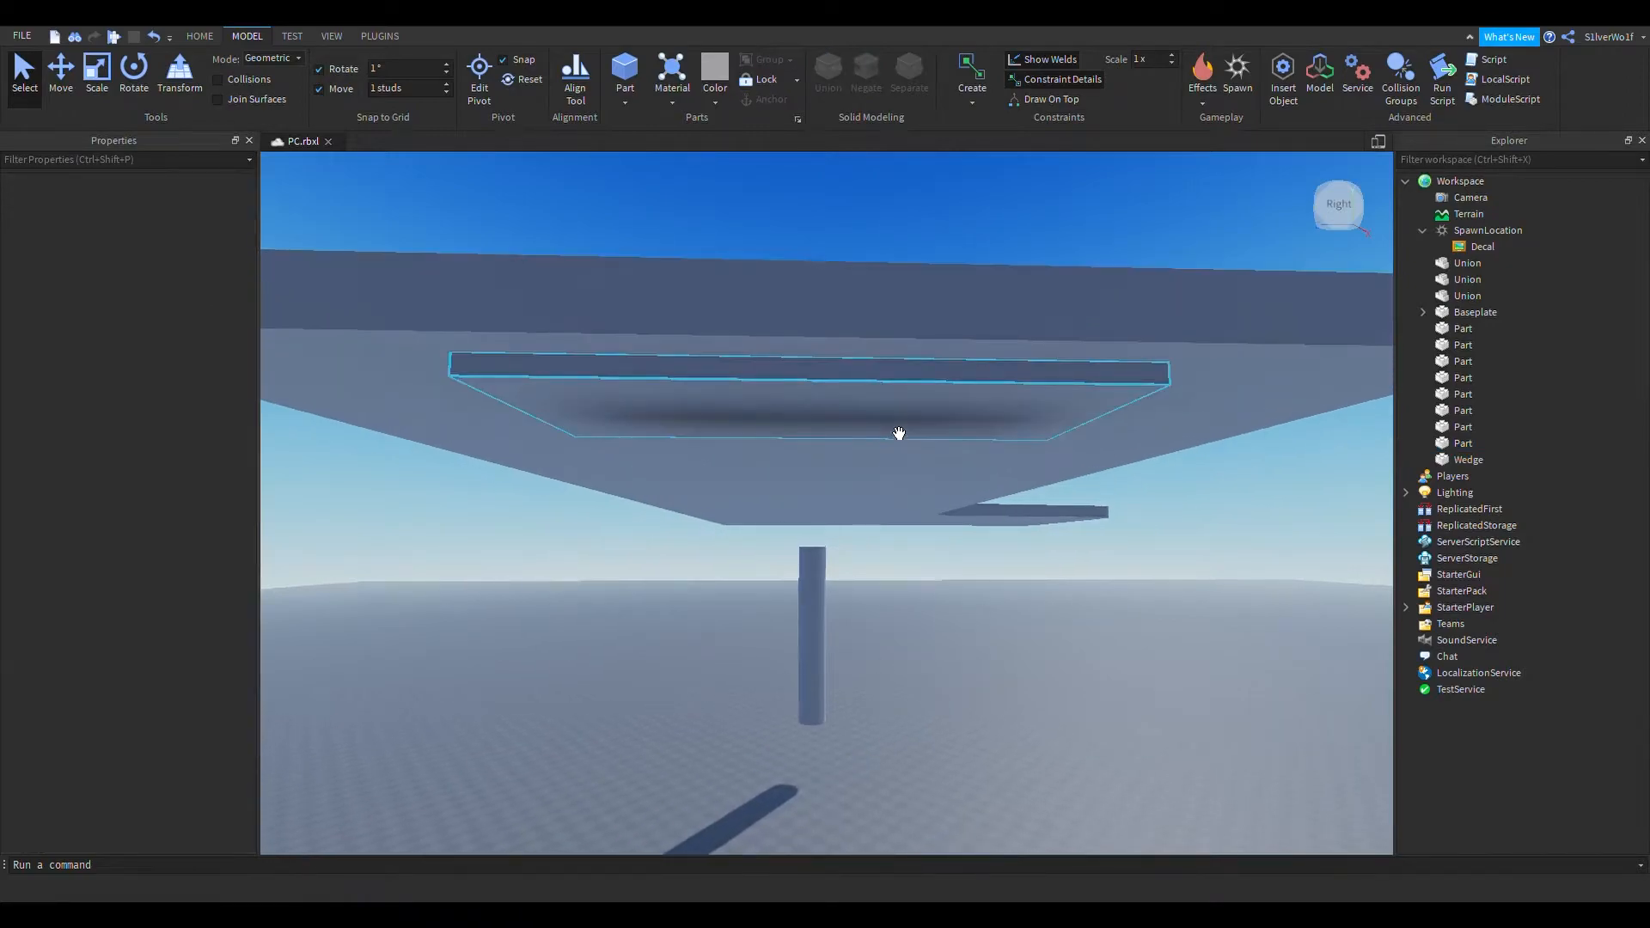
{"action": "left_click", "coordinate": [896, 432]}
Move the plate 1 stud inward from the desk's end edge, to position 69.5, 79, 72
{"action": "right_click_drag", "start_coordinate": [951, 592], "coordinate": [950, 585]}
{"action": "key", "text": "ctrl+2"}
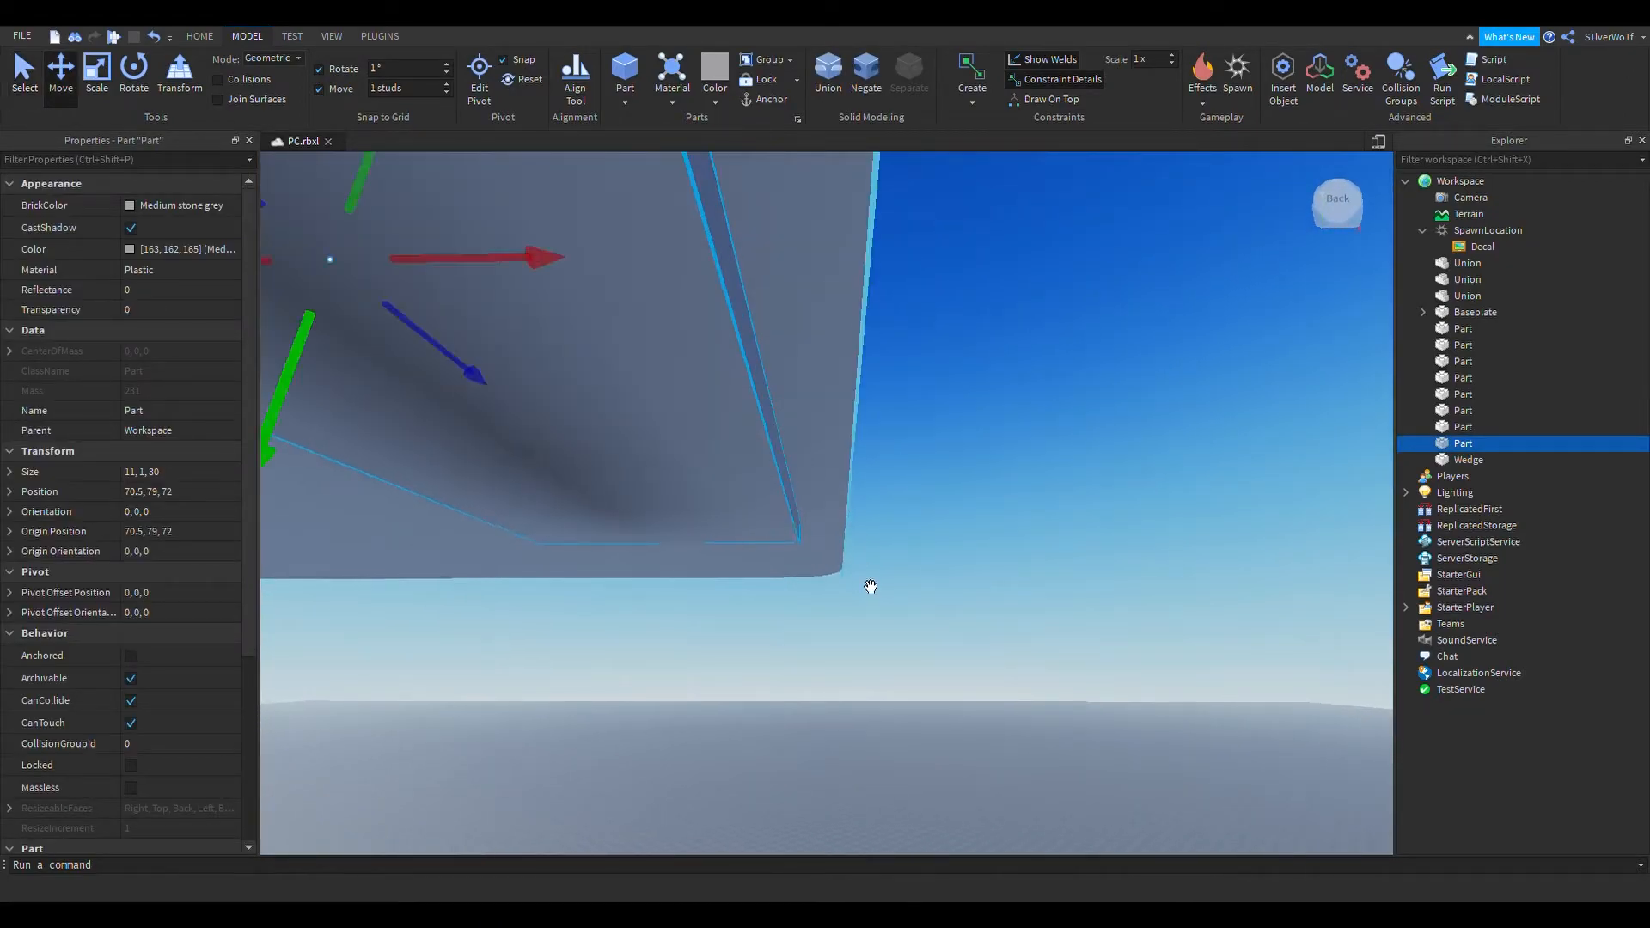
{"action": "left_click_drag", "start_coordinate": [580, 277], "coordinate": [511, 259]}
{"action": "left_click", "coordinate": [952, 453]}
{"action": "left_click", "coordinate": [713, 386]}
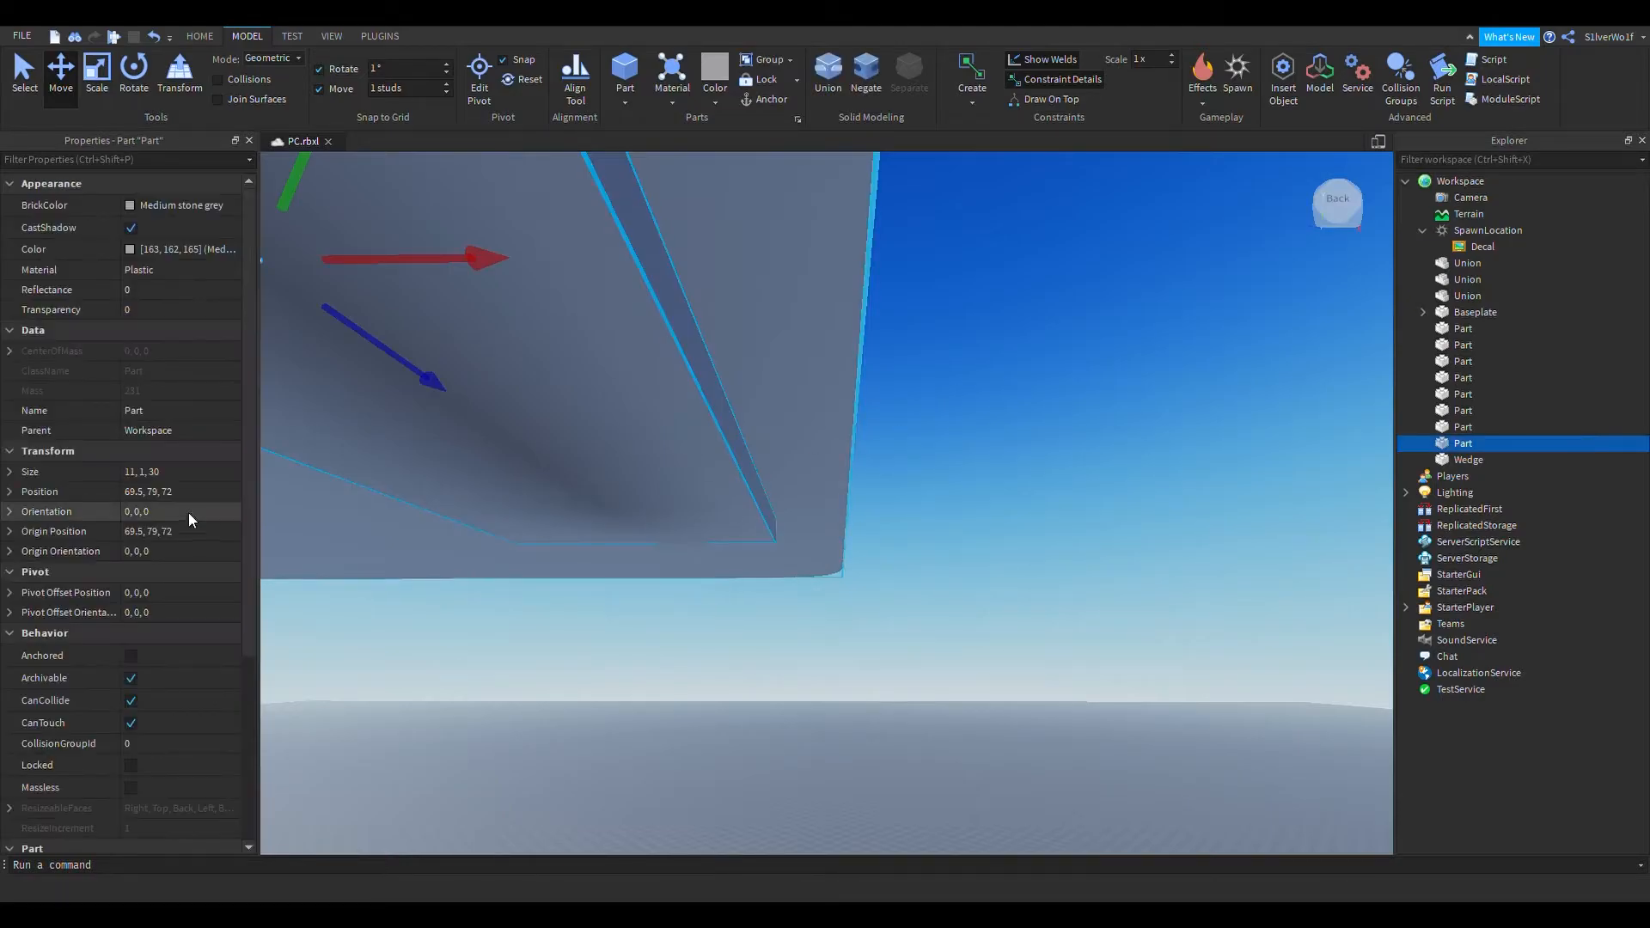
Try the plate at position 69, 79, 72, and restore it to 69.5, 79, 72
{"action": "left_click", "coordinate": [149, 493]}
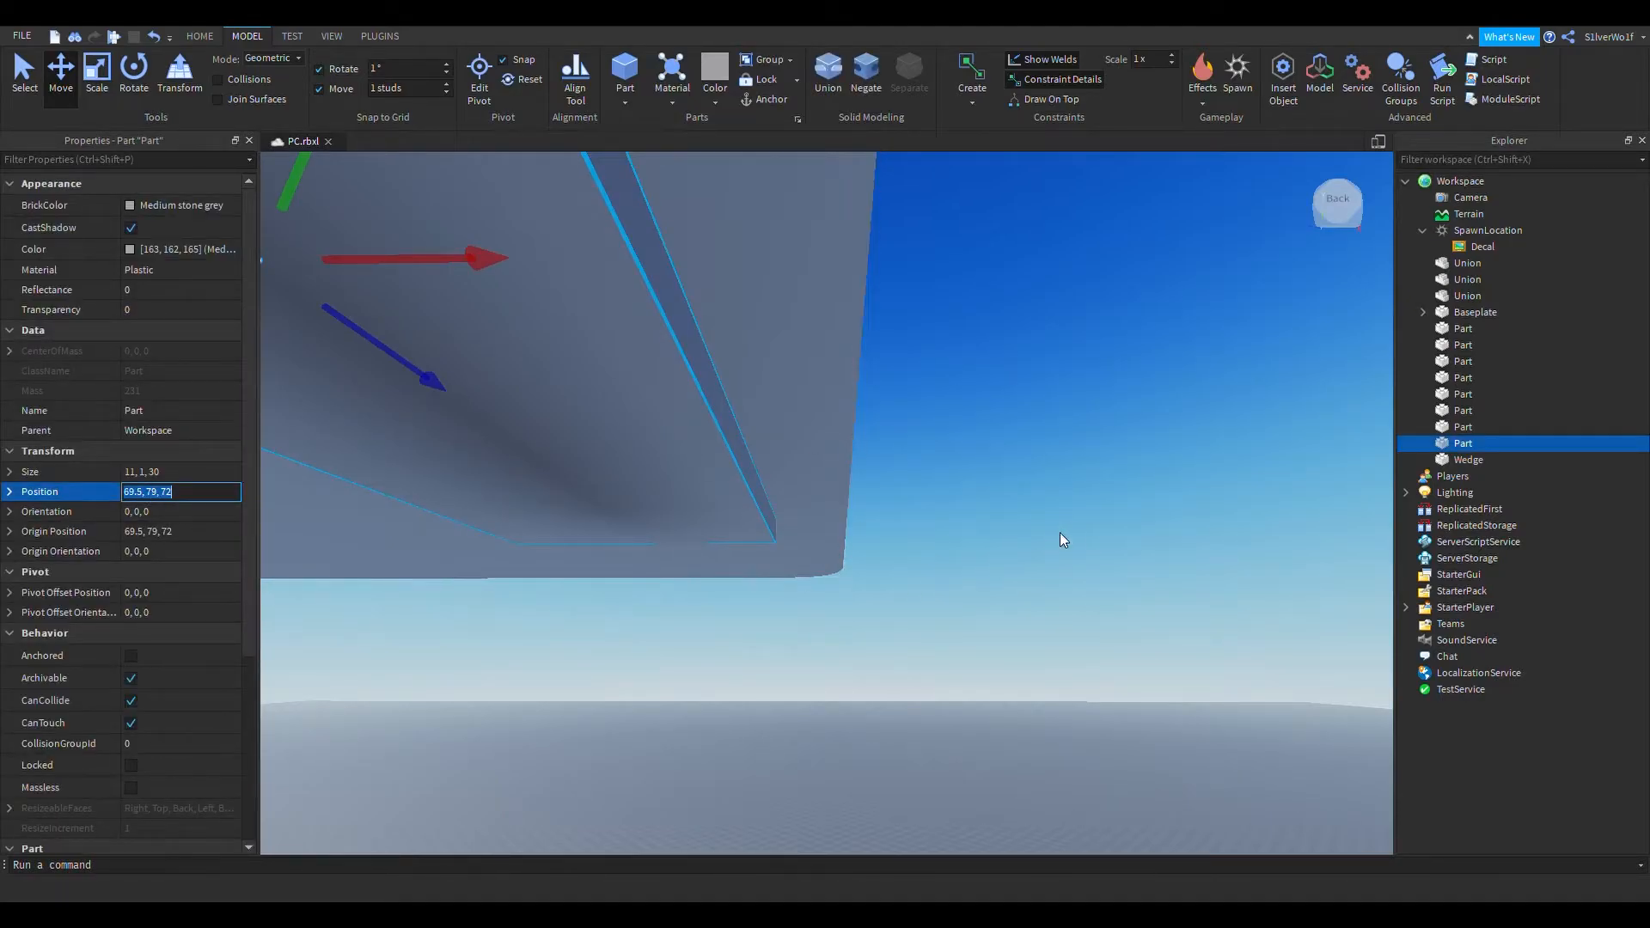
{"action": "left_click", "coordinate": [140, 492]}
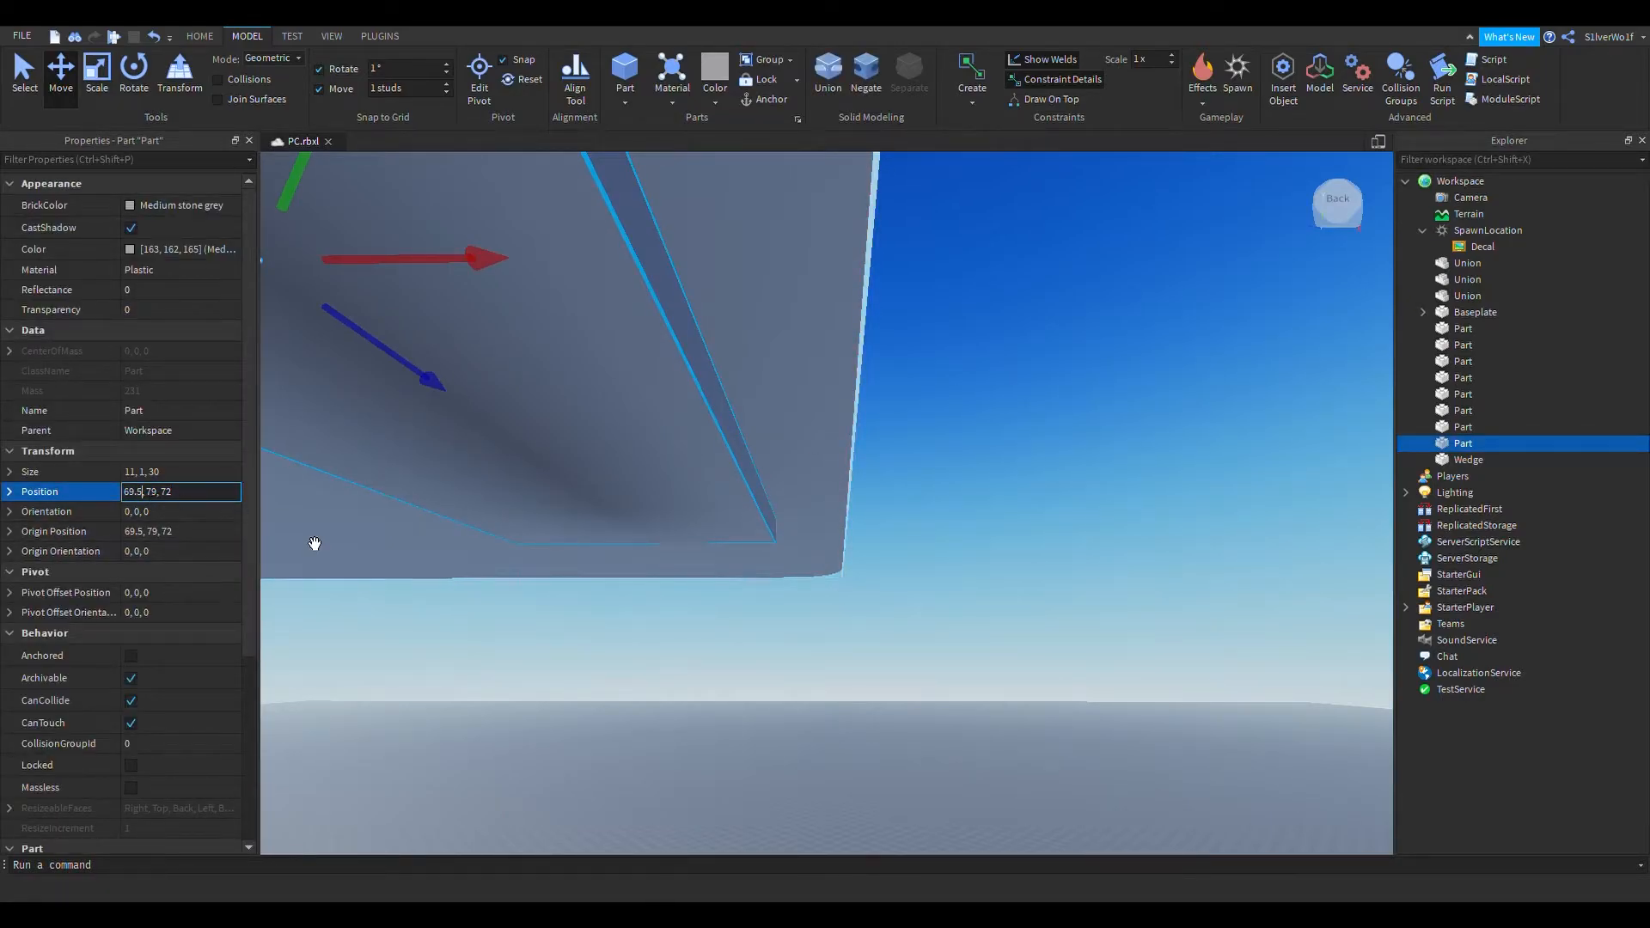
{"action": "key", "text": "Return"}
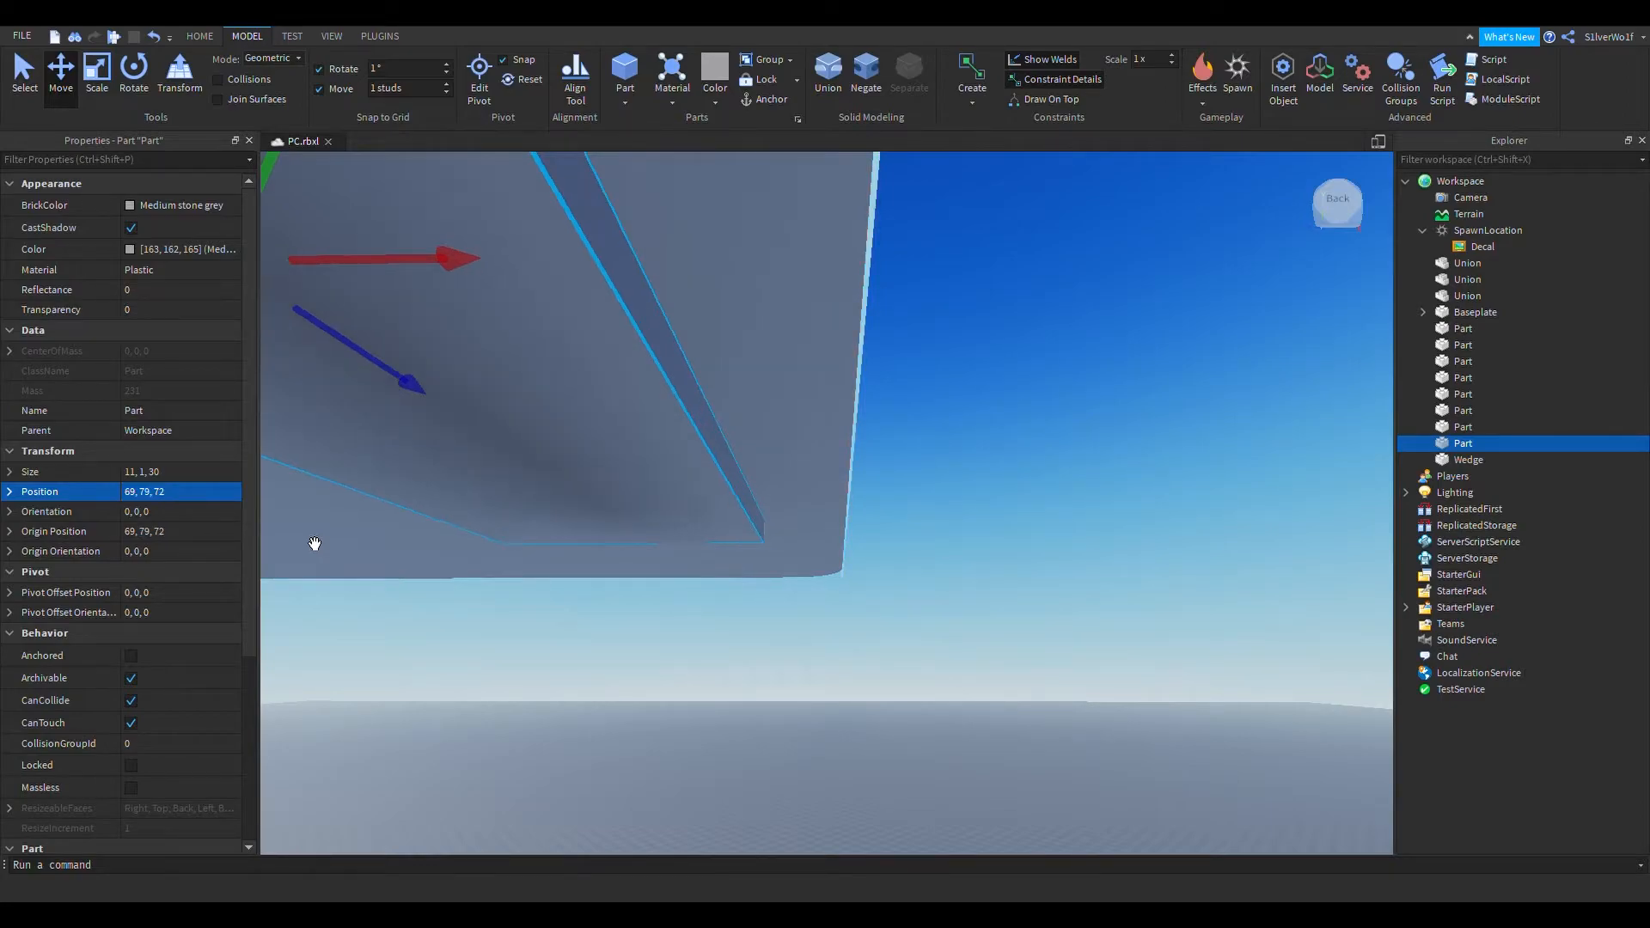
{"action": "left_click", "coordinate": [997, 410]}
{"action": "left_click", "coordinate": [651, 354]}
{"action": "scroll", "coordinate": [651, 353], "scroll_direction": "down", "scroll_amount": 1}
{"action": "left_click_drag", "start_coordinate": [629, 376], "coordinate": [962, 442]}
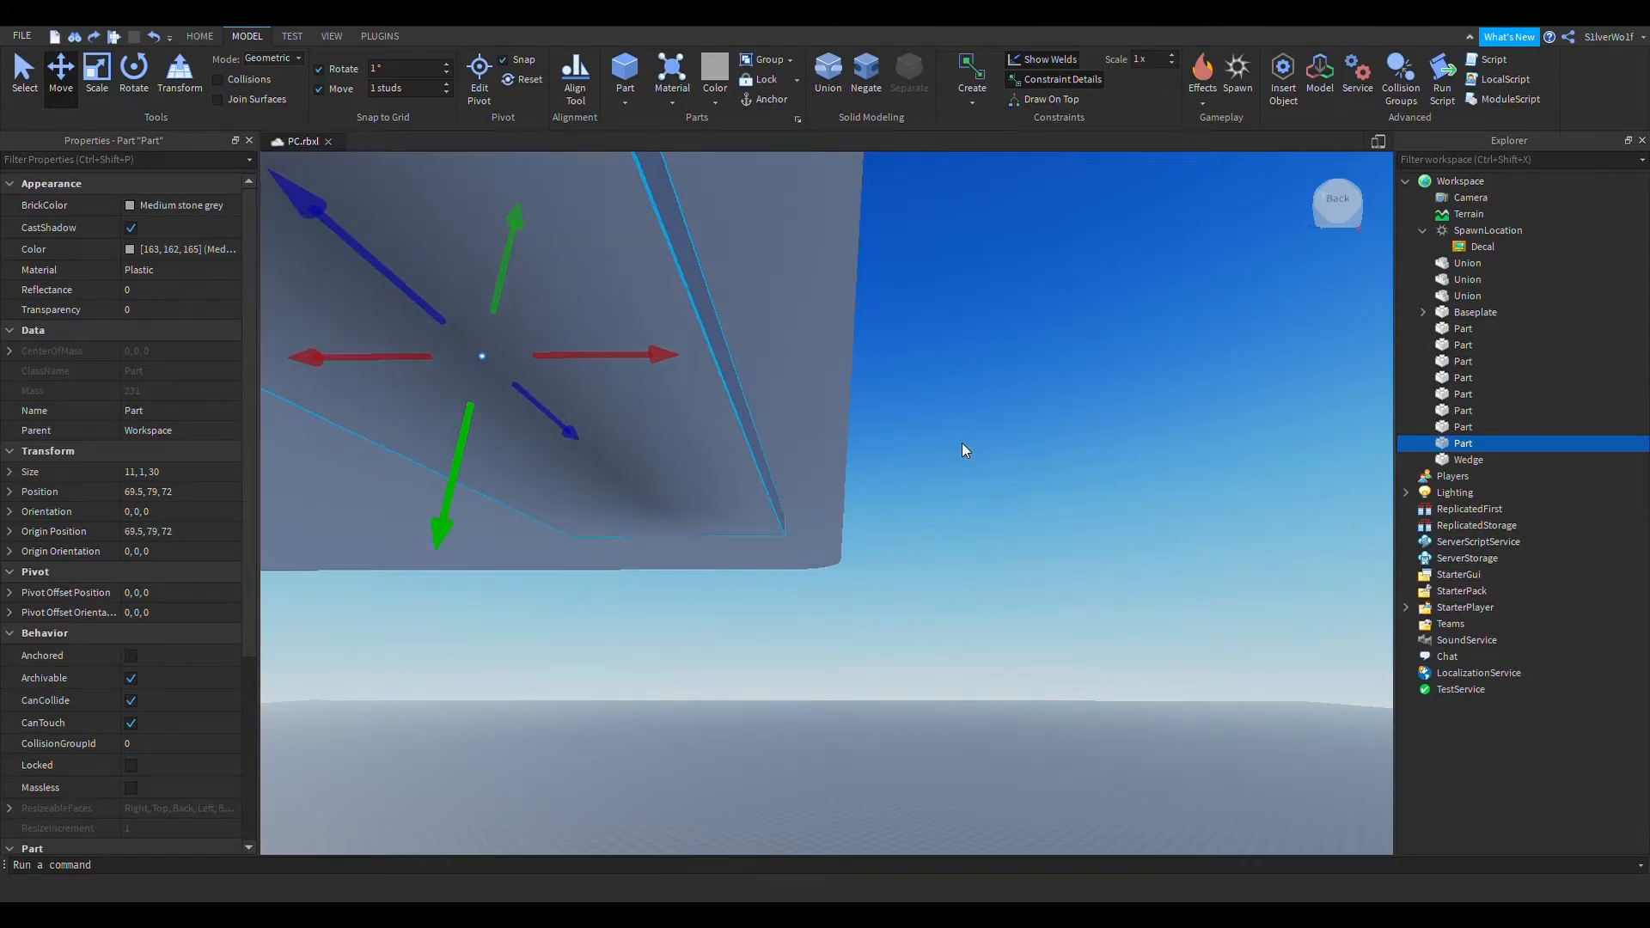
Inspect the desk, its underside plate and both legs from several viewing angles
{"action": "right_click_drag", "start_coordinate": [995, 433], "coordinate": [999, 432]}
{"action": "right_click_drag", "start_coordinate": [999, 495], "coordinate": [999, 493]}
{"action": "key", "text": "s"}
{"action": "right_click_drag", "start_coordinate": [896, 409], "coordinate": [923, 436]}
{"action": "key", "text": "w"}
{"action": "key", "text": "a"}
{"action": "left_click_drag", "start_coordinate": [926, 445], "coordinate": [895, 490]}
{"action": "right_click_drag", "start_coordinate": [849, 638], "coordinate": [849, 637]}
{"action": "key", "text": "s"}
{"action": "right_click_drag", "start_coordinate": [916, 530], "coordinate": [937, 557]}
{"action": "left_click", "coordinate": [916, 529]}
{"action": "right_click_drag", "start_coordinate": [1106, 479], "coordinate": [1106, 479]}
{"action": "key", "text": "a"}
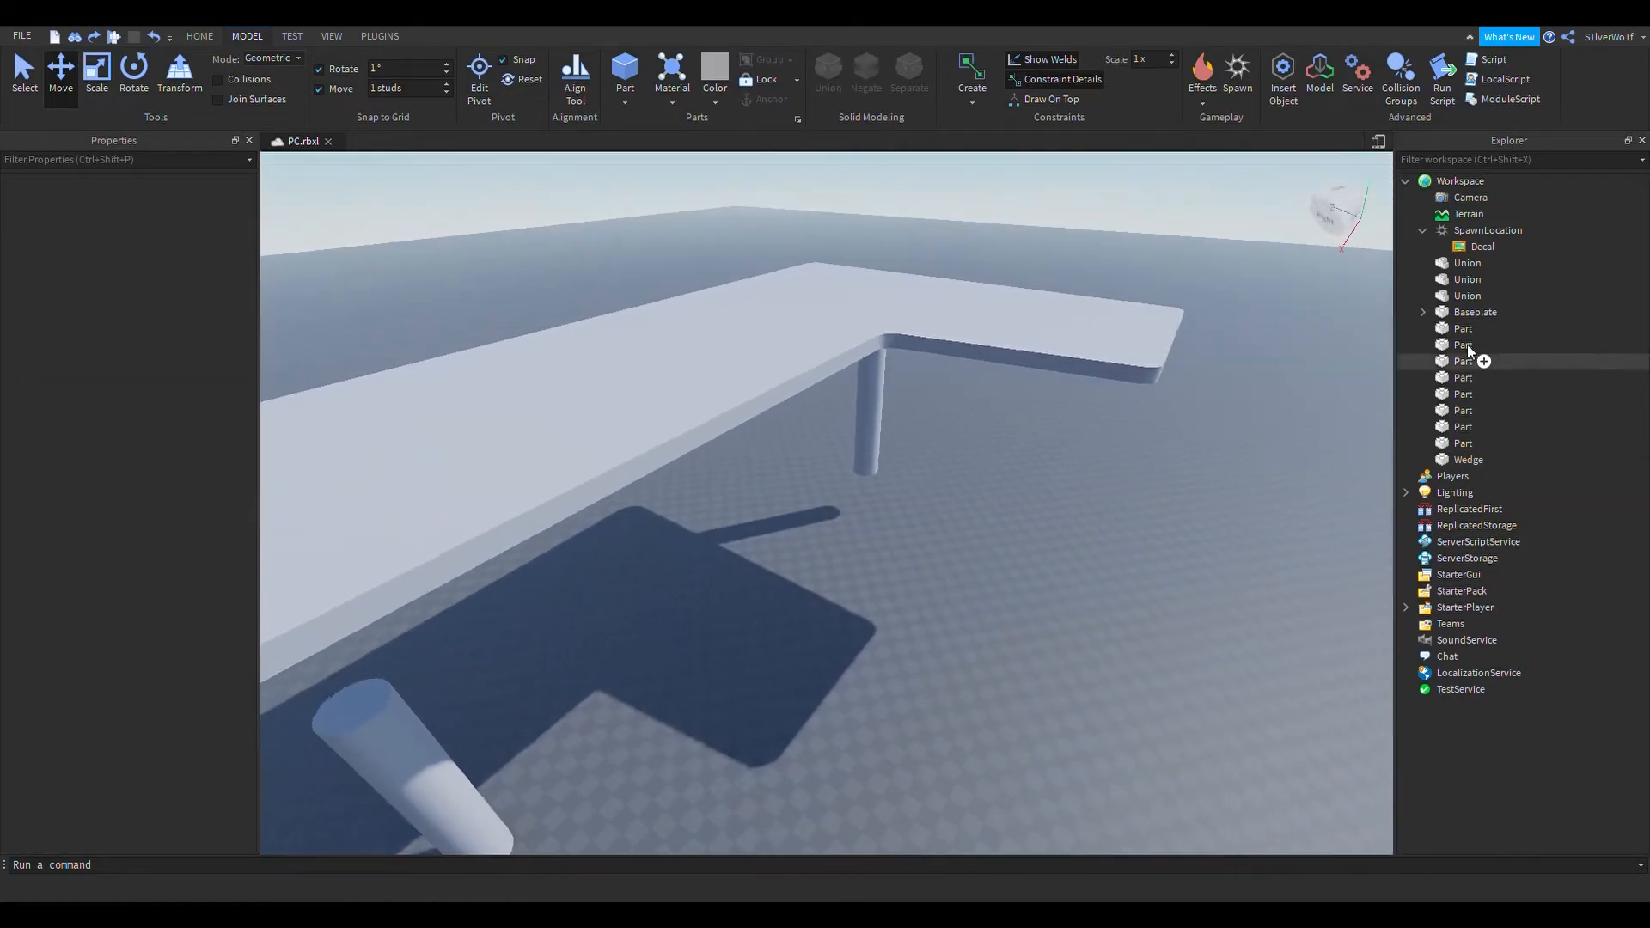
Select only the nine desktop pieces, leaving out the baseplate, both cylindrical legs and the underside plate
{"action": "left_click", "coordinate": [1521, 262]}
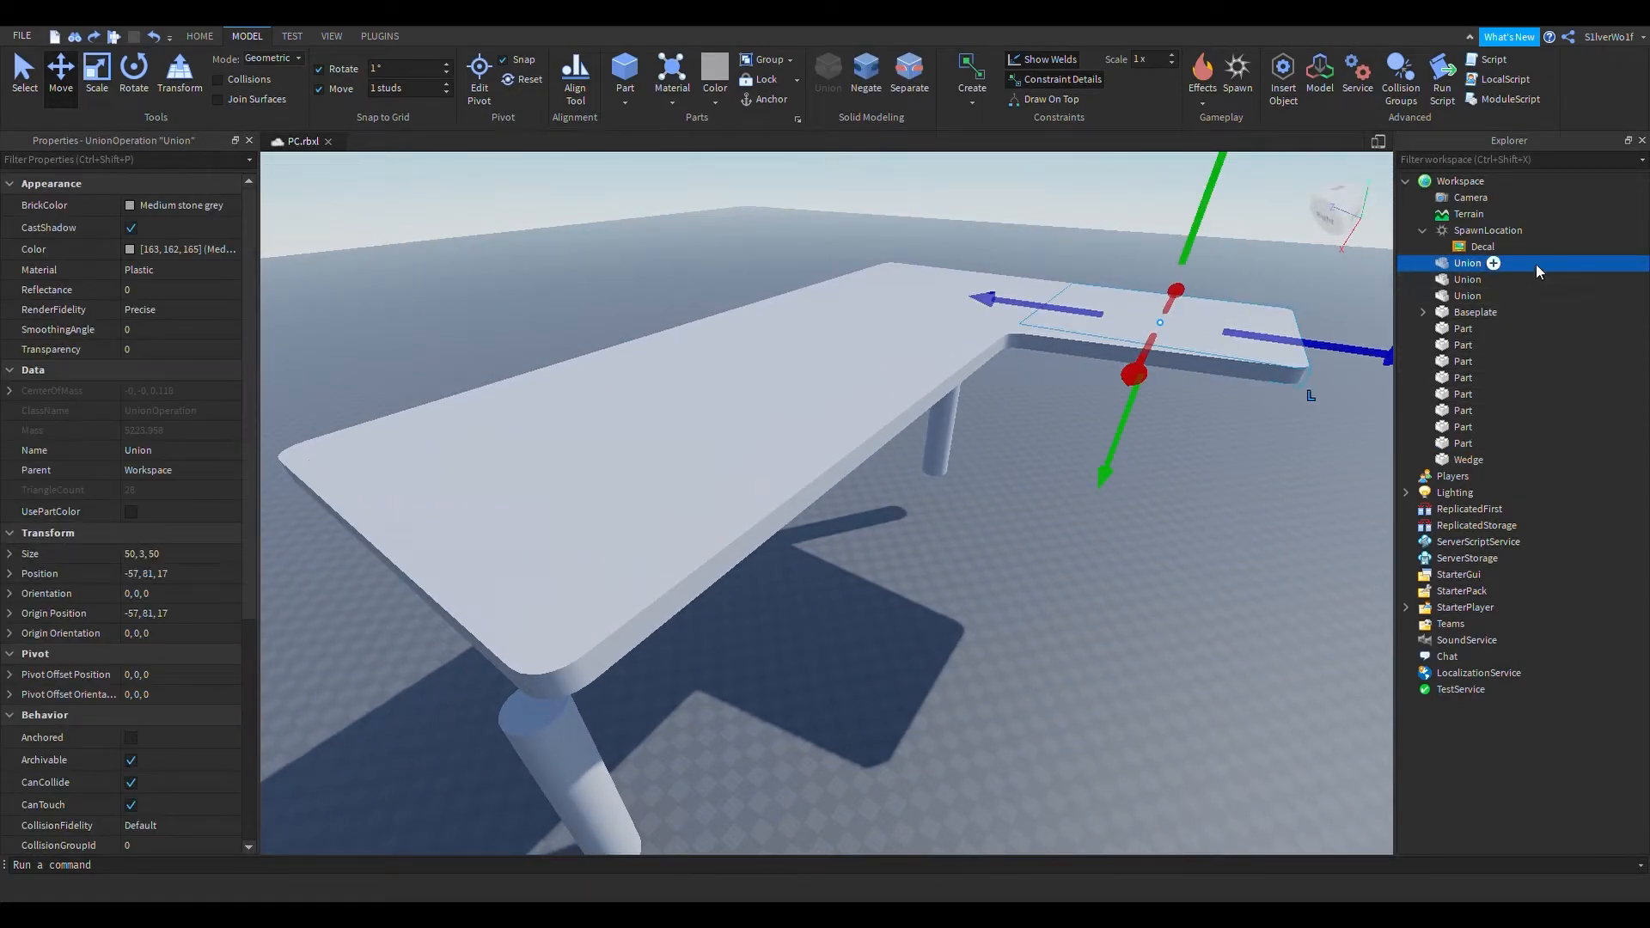
{"action": "left_click", "coordinate": [1525, 464], "text": "shift"}
{"action": "key", "text": "w"}
{"action": "right_click_drag", "start_coordinate": [1198, 489], "coordinate": [1198, 489]}
{"action": "left_click", "coordinate": [1480, 313], "text": "ctrl"}
{"action": "right_click_drag", "start_coordinate": [1255, 383], "coordinate": [748, 471]}
{"action": "left_click", "coordinate": [994, 390], "text": "ctrl"}
{"action": "left_click", "coordinate": [718, 520], "text": "ctrl"}
{"action": "right_click_drag", "start_coordinate": [849, 574], "coordinate": [935, 564]}
{"action": "left_click", "coordinate": [751, 422], "text": "ctrl"}
{"action": "key", "text": "s"}
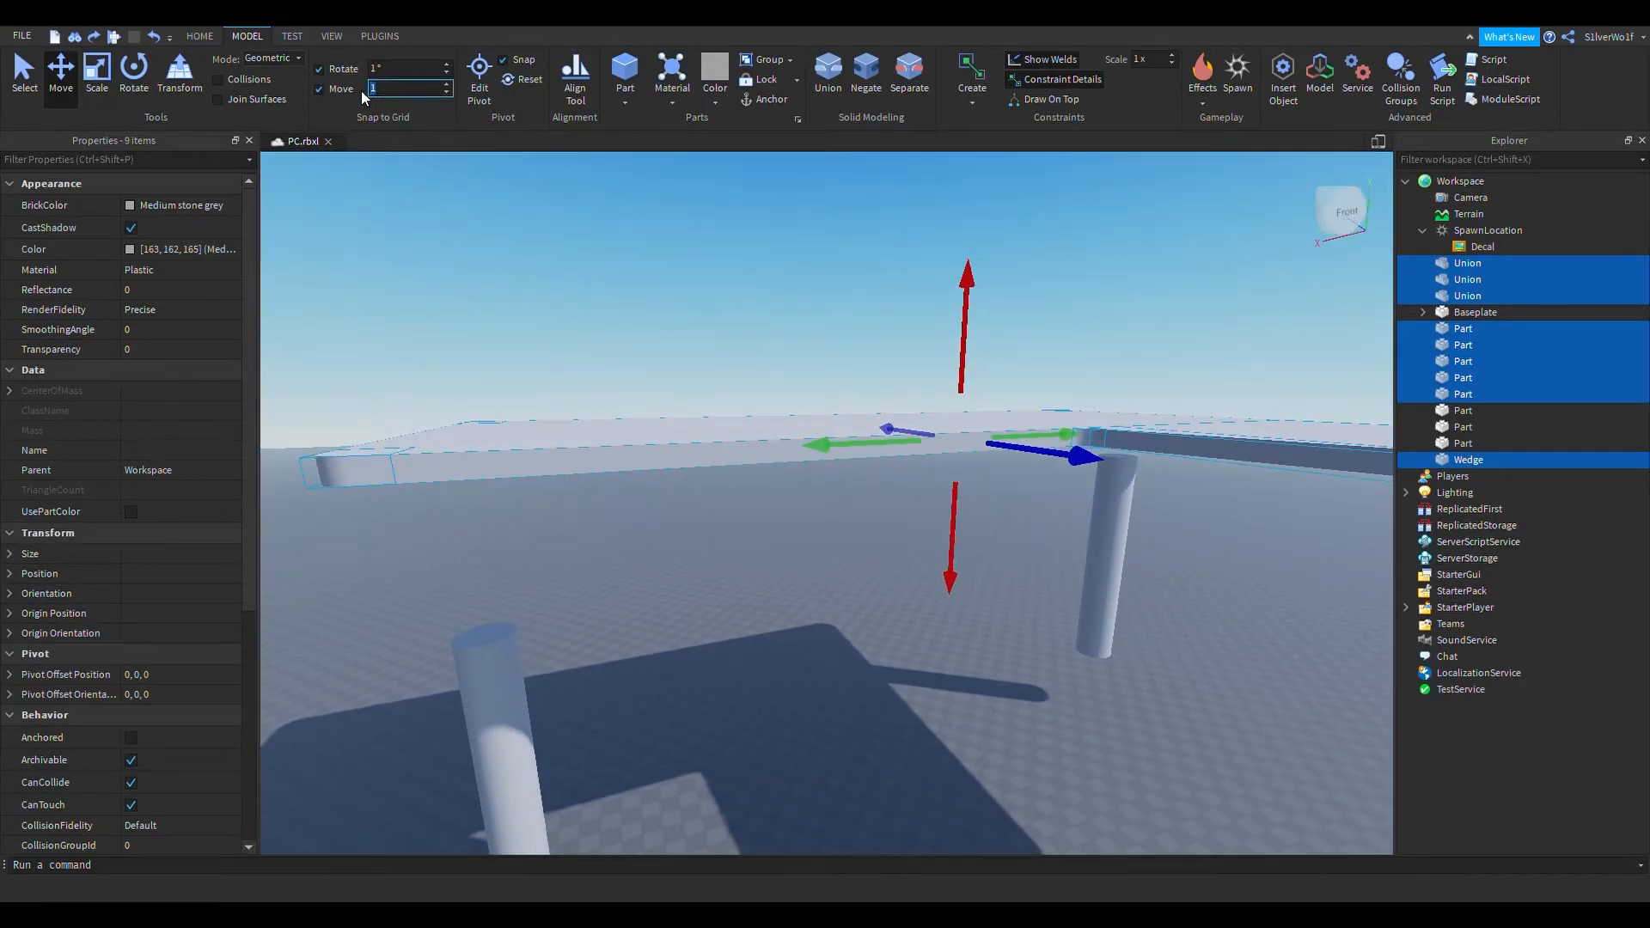
Try shifting the nine desktop pieces sideways in 0.5-stud increments, undoing the first shift before repeating it
{"action": "left_click_drag", "start_coordinate": [835, 442], "coordinate": [839, 451]}
{"action": "left_click", "coordinate": [761, 340]}
{"action": "left_click", "coordinate": [720, 478]}
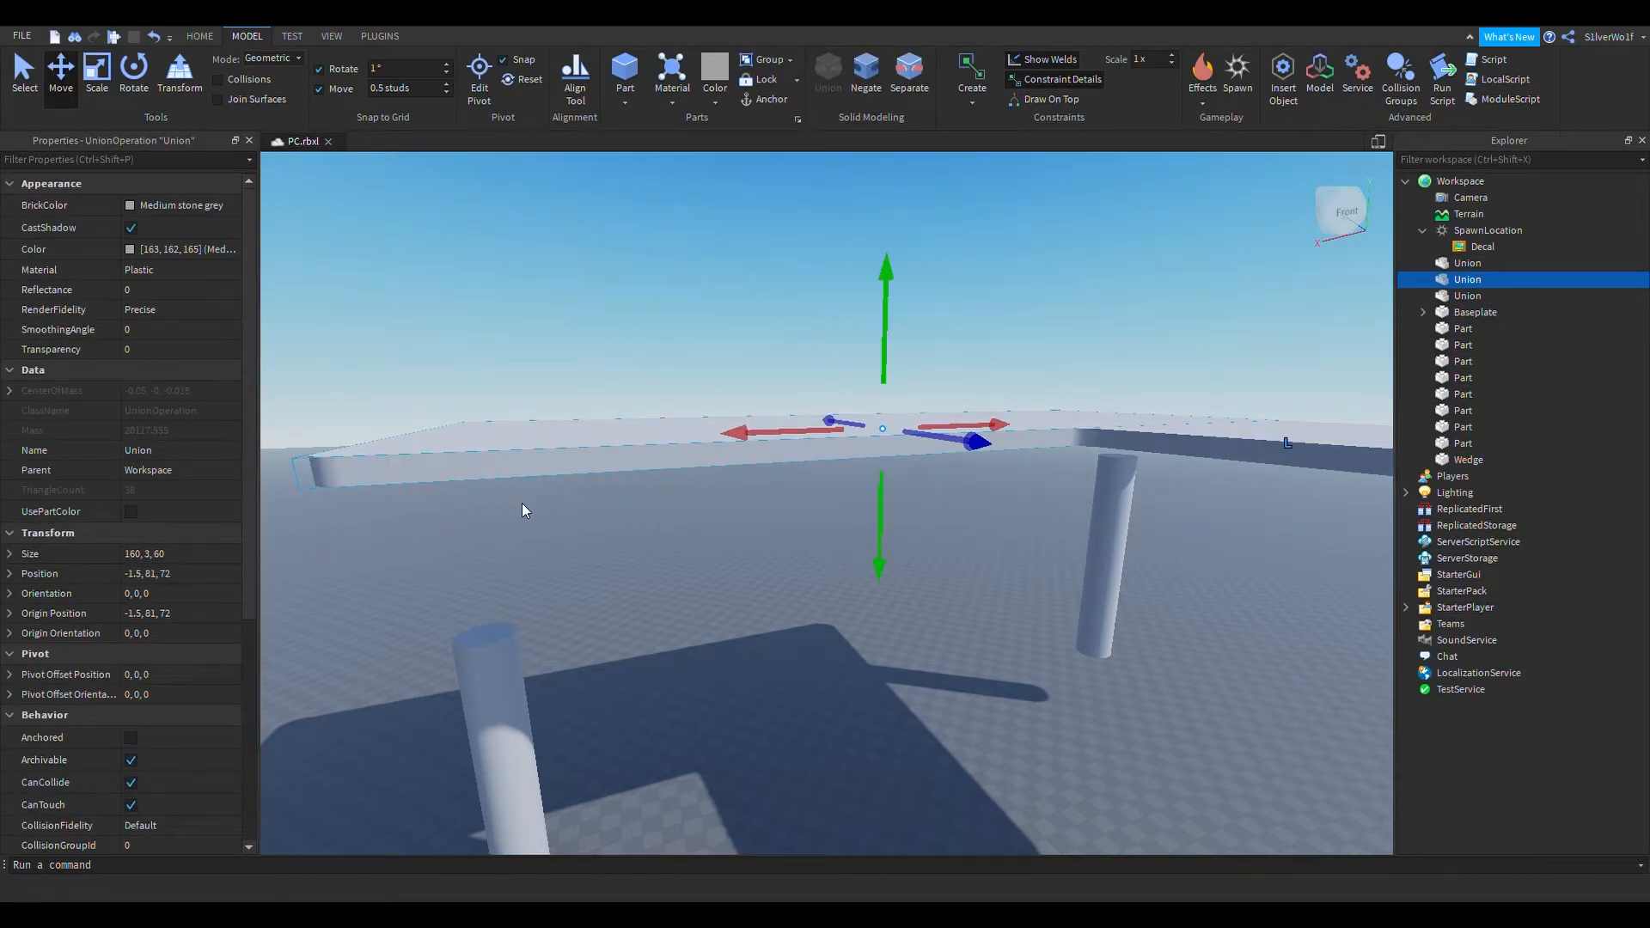
{"action": "key", "text": "ctrl+z"}
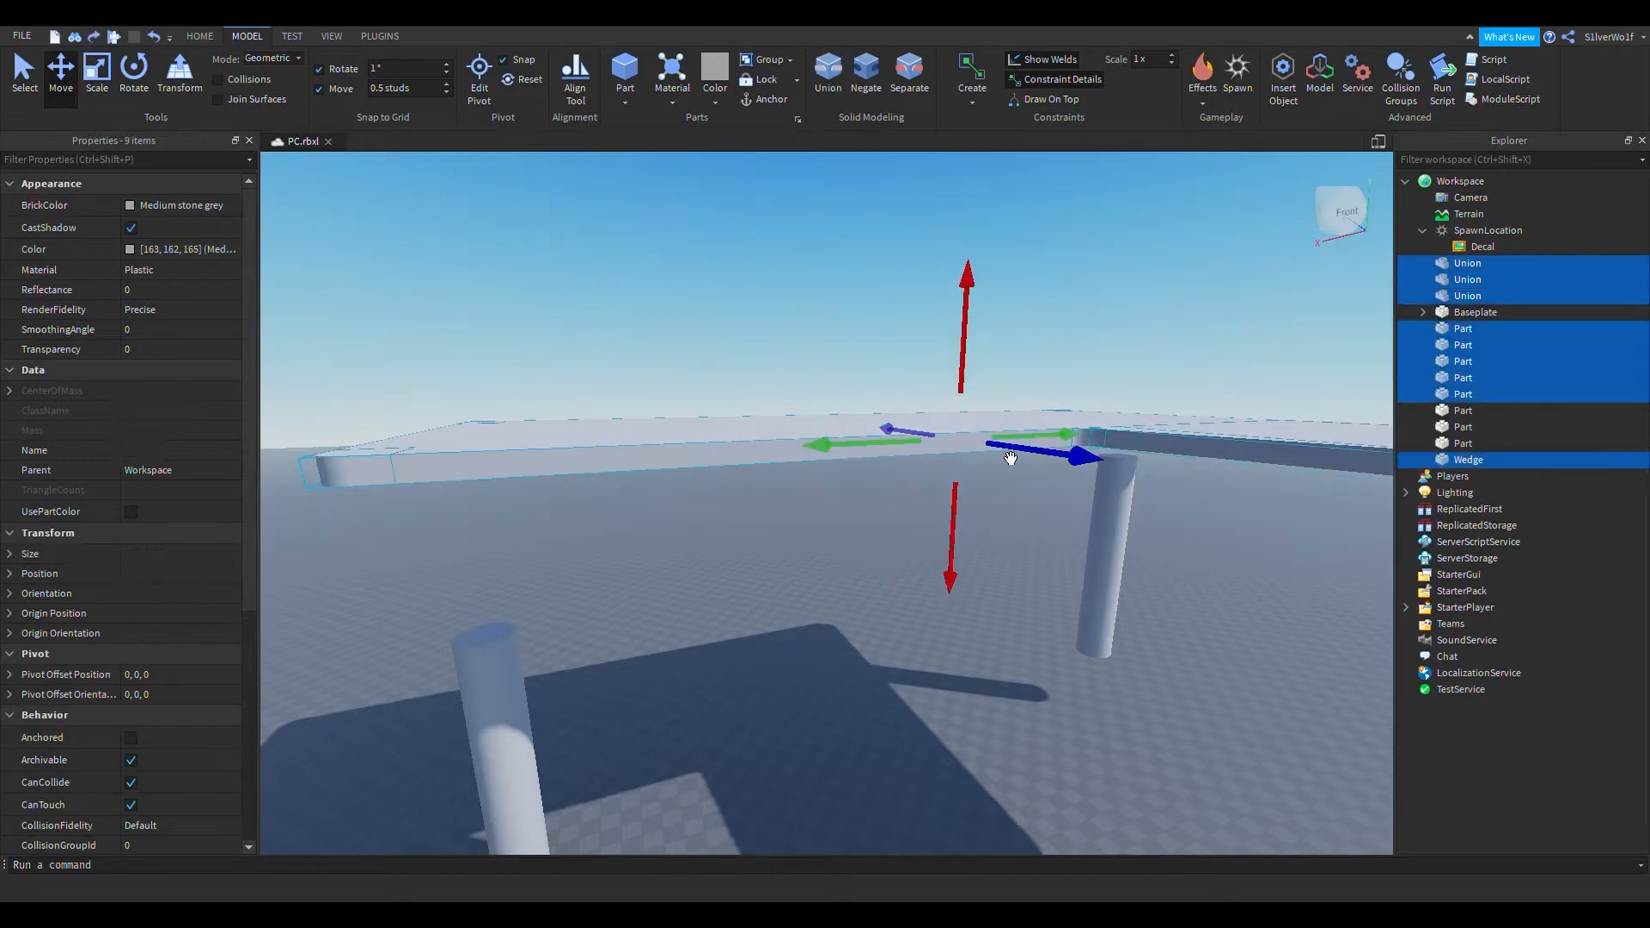
{"action": "left_click_drag", "start_coordinate": [894, 444], "coordinate": [887, 450]}
{"action": "left_click", "coordinate": [805, 685]}
{"action": "left_click", "coordinate": [660, 477]}
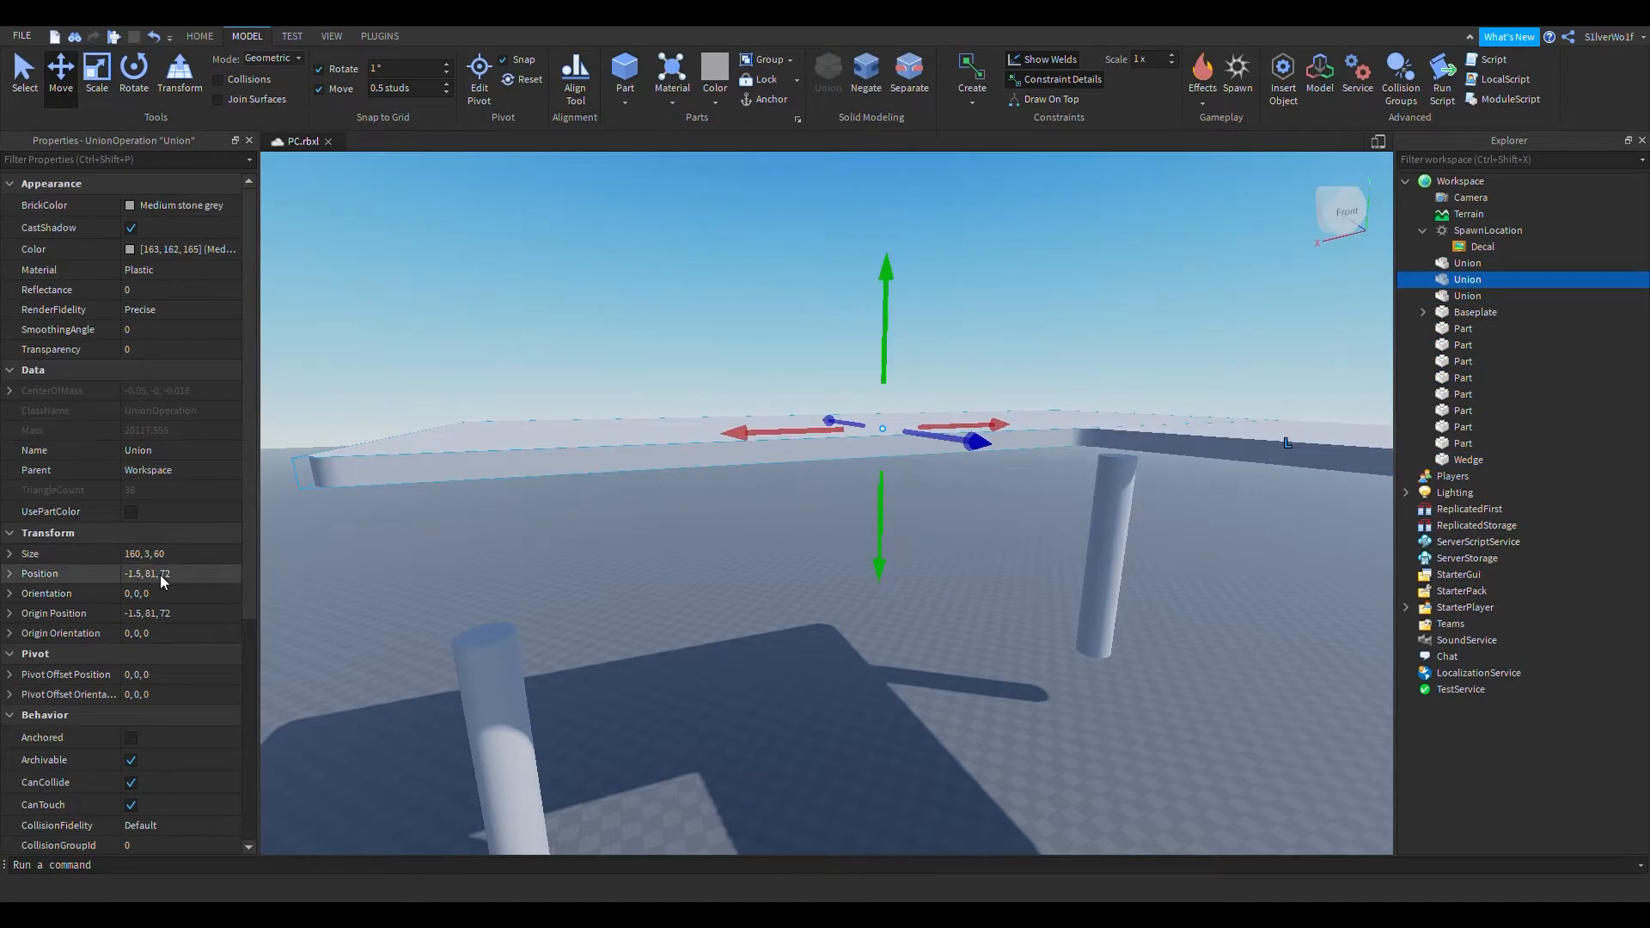
Try another shift of the desktop pieces and undo the recent desktop moves
{"action": "right_click_drag", "start_coordinate": [507, 631], "coordinate": [490, 626]}
{"action": "key", "text": "w"}
{"action": "middle_click_drag", "start_coordinate": [490, 627], "coordinate": [549, 608]}
{"action": "left_click_drag", "start_coordinate": [888, 511], "coordinate": [863, 491]}
{"action": "key", "text": "ctrl+z"}
{"action": "right_click_drag", "start_coordinate": [911, 643], "coordinate": [908, 585]}
{"action": "key", "text": "s"}
{"action": "key", "text": "ctrl+z"}
{"action": "key", "text": "w"}
{"action": "left_click", "coordinate": [1040, 737]}
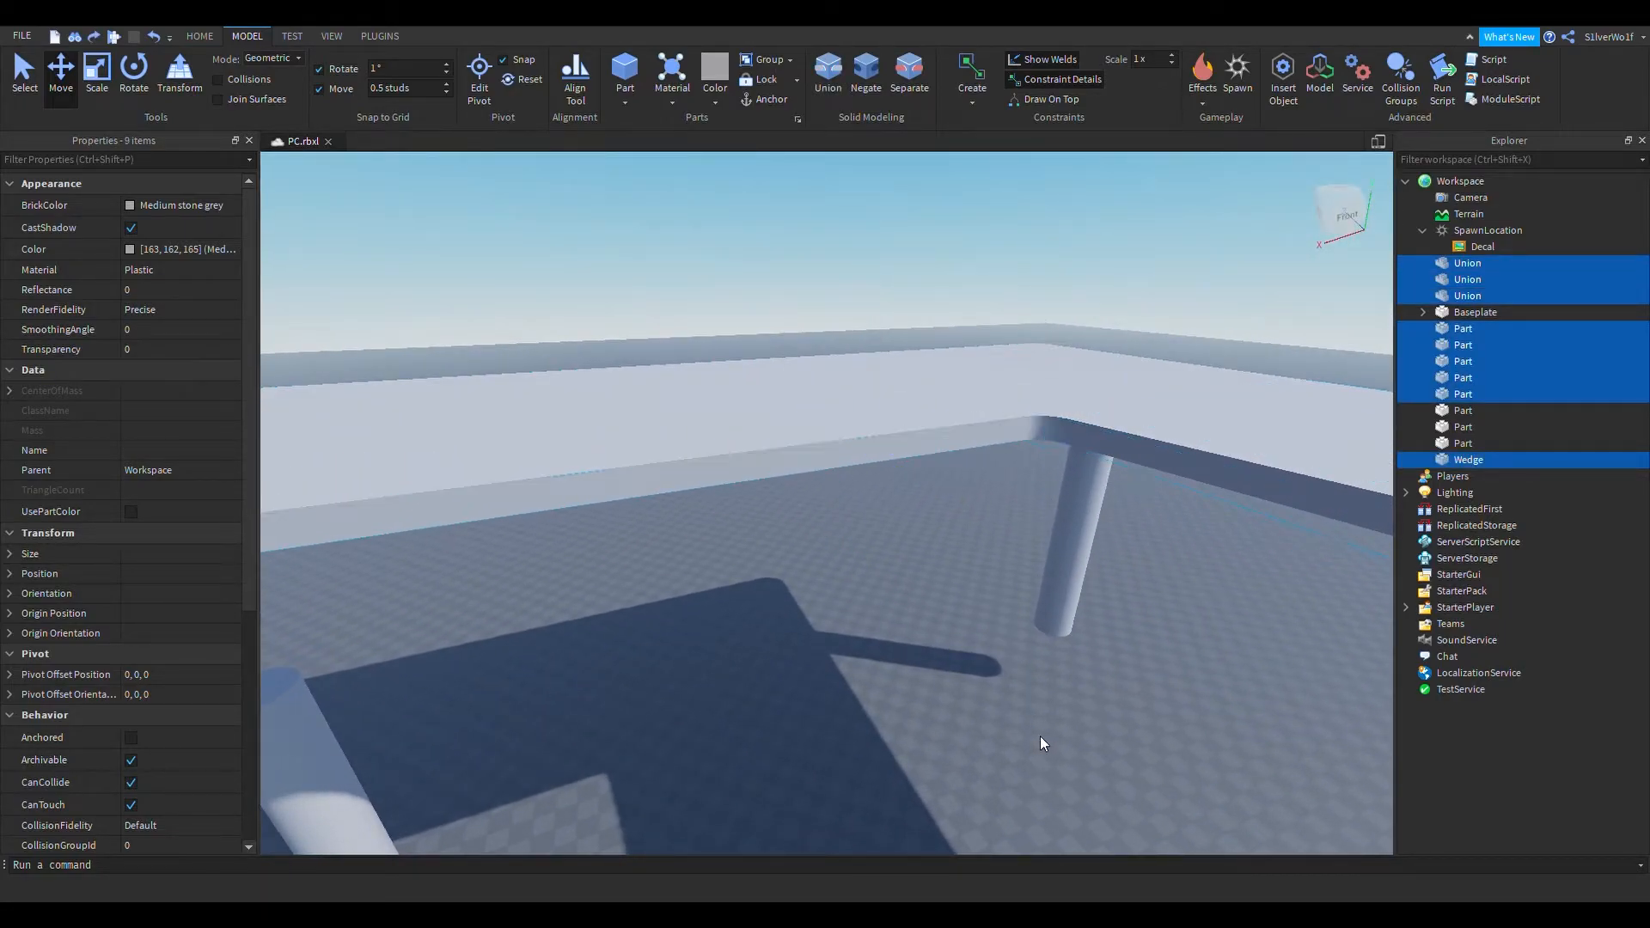
Try the underside plate further out toward the desk's end edge, at position 72.5, 79, 72
{"action": "left_click", "coordinate": [747, 430]}
{"action": "right_click_drag", "start_coordinate": [752, 641], "coordinate": [753, 641]}
{"action": "key", "text": "s"}
{"action": "key", "text": "w"}
{"action": "left_click", "coordinate": [612, 379]}
{"action": "right_click_drag", "start_coordinate": [688, 548], "coordinate": [707, 571]}
{"action": "left_click_drag", "start_coordinate": [781, 568], "coordinate": [701, 568]}
{"action": "key", "text": "s"}
{"action": "right_click_drag", "start_coordinate": [799, 623], "coordinate": [859, 657]}
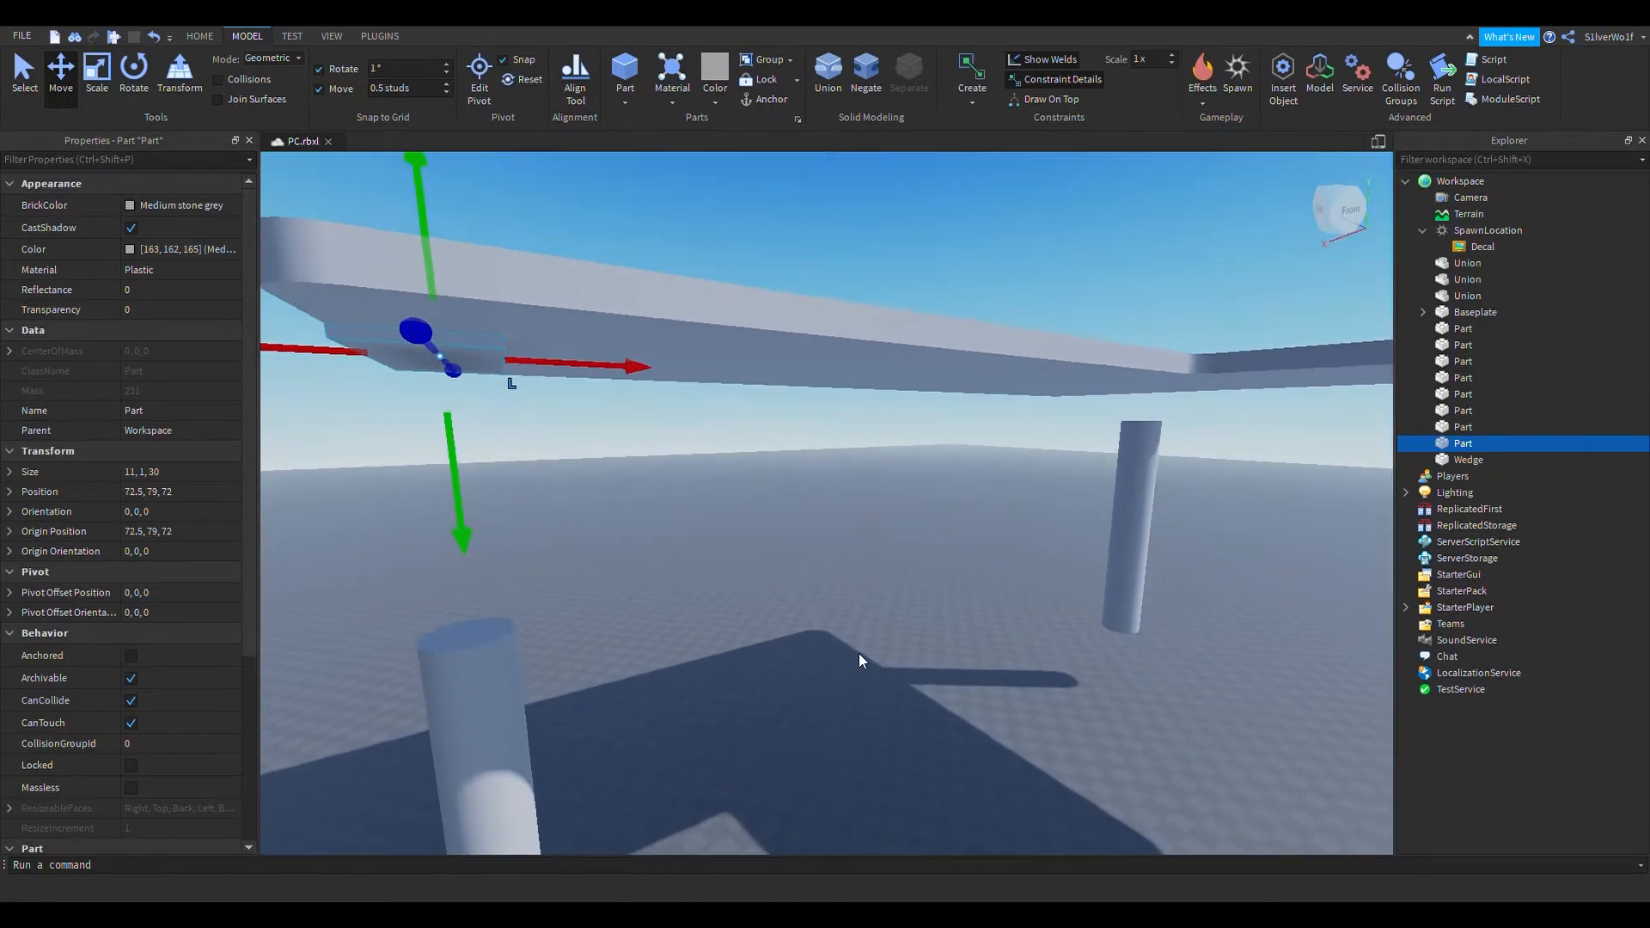
Check the plate against the desktop's underside and undo its last outward move
{"action": "left_click", "coordinate": [859, 656]}
{"action": "scroll", "coordinate": [710, 449], "scroll_direction": "up", "scroll_amount": 3}
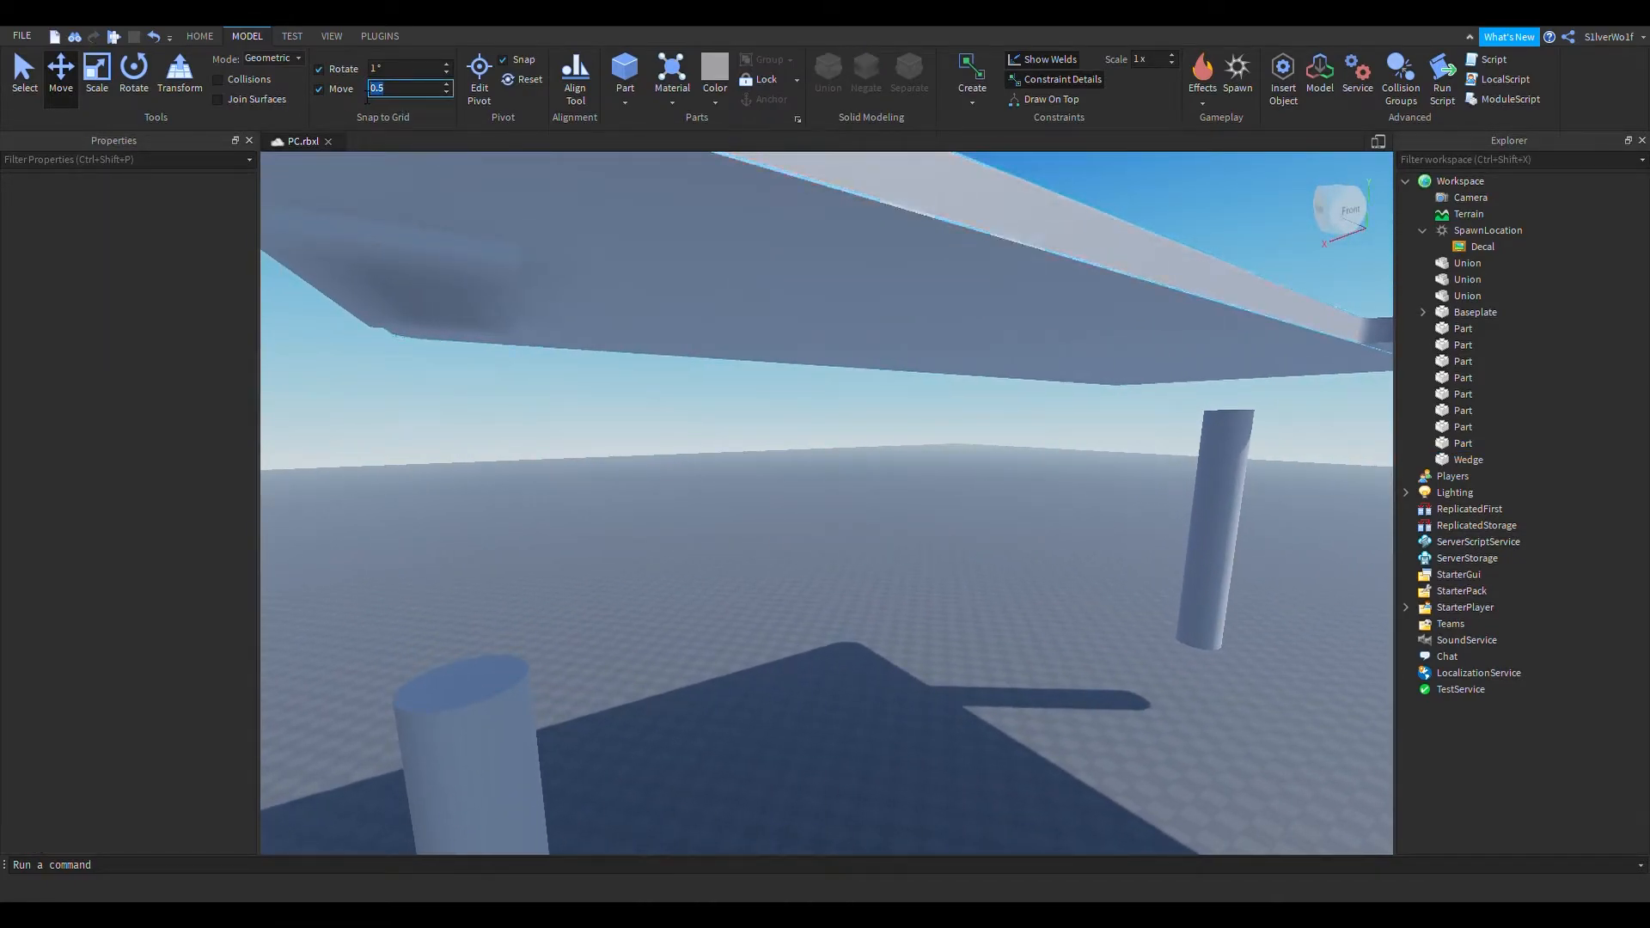
{"action": "left_click", "coordinate": [426, 299]}
{"action": "right_click_drag", "start_coordinate": [715, 632], "coordinate": [721, 630]}
{"action": "key", "text": "s"}
{"action": "left_click", "coordinate": [897, 370]}
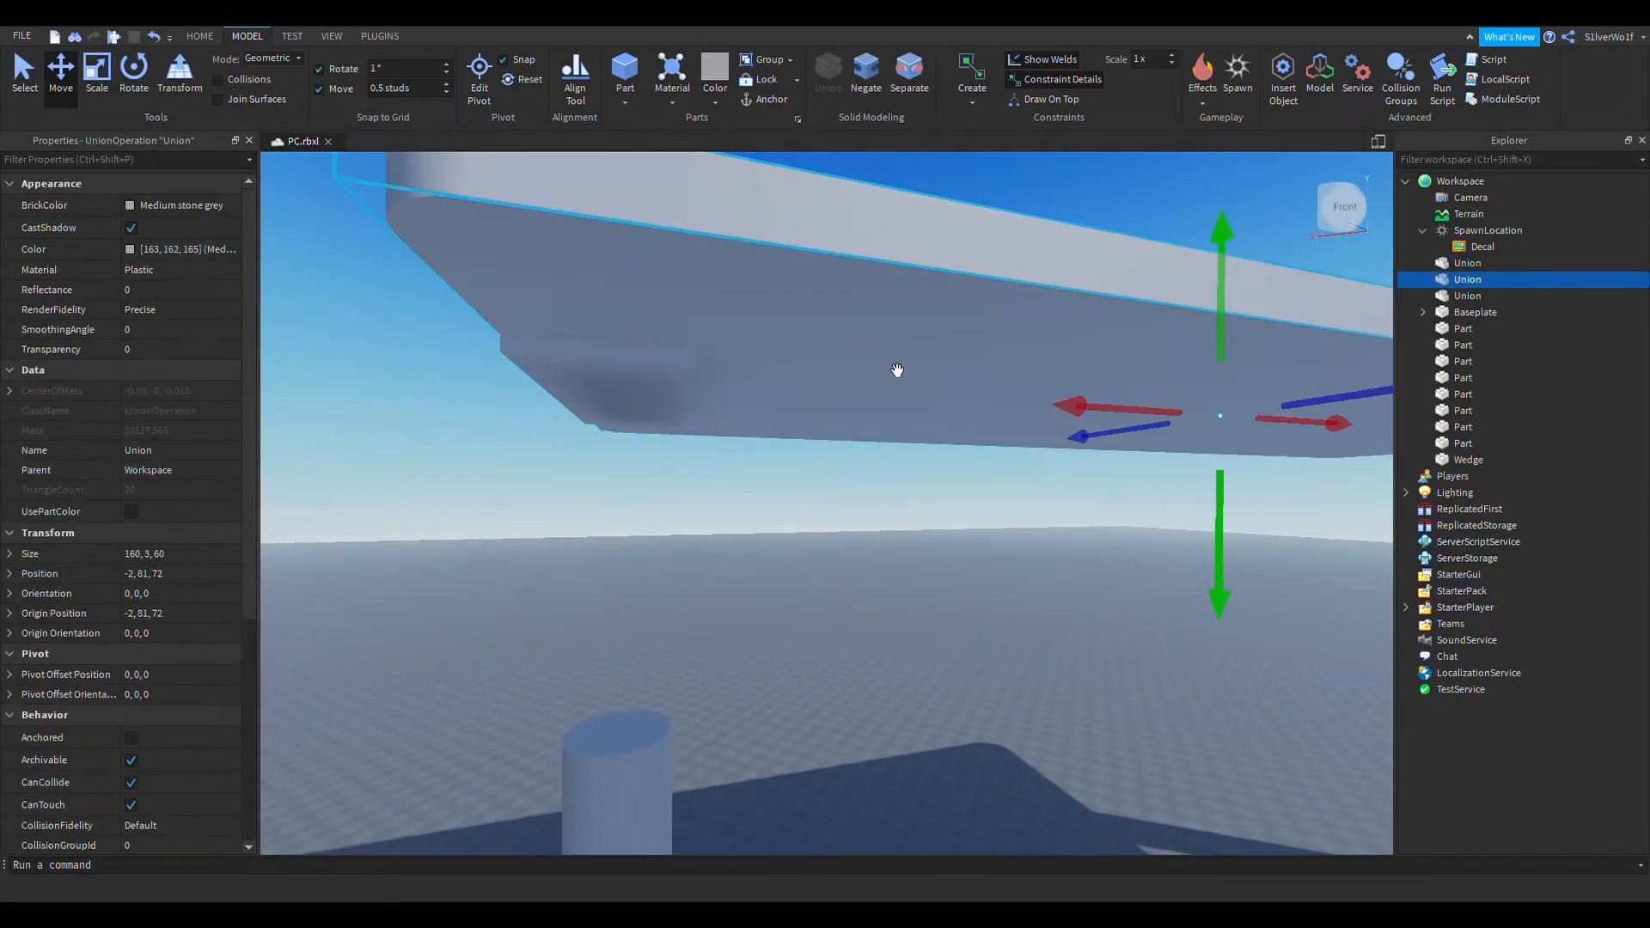
{"action": "key", "text": "ctrl+z"}
{"action": "key", "text": "ctrl+z"}
{"action": "right_click_drag", "start_coordinate": [874, 600], "coordinate": [875, 600]}
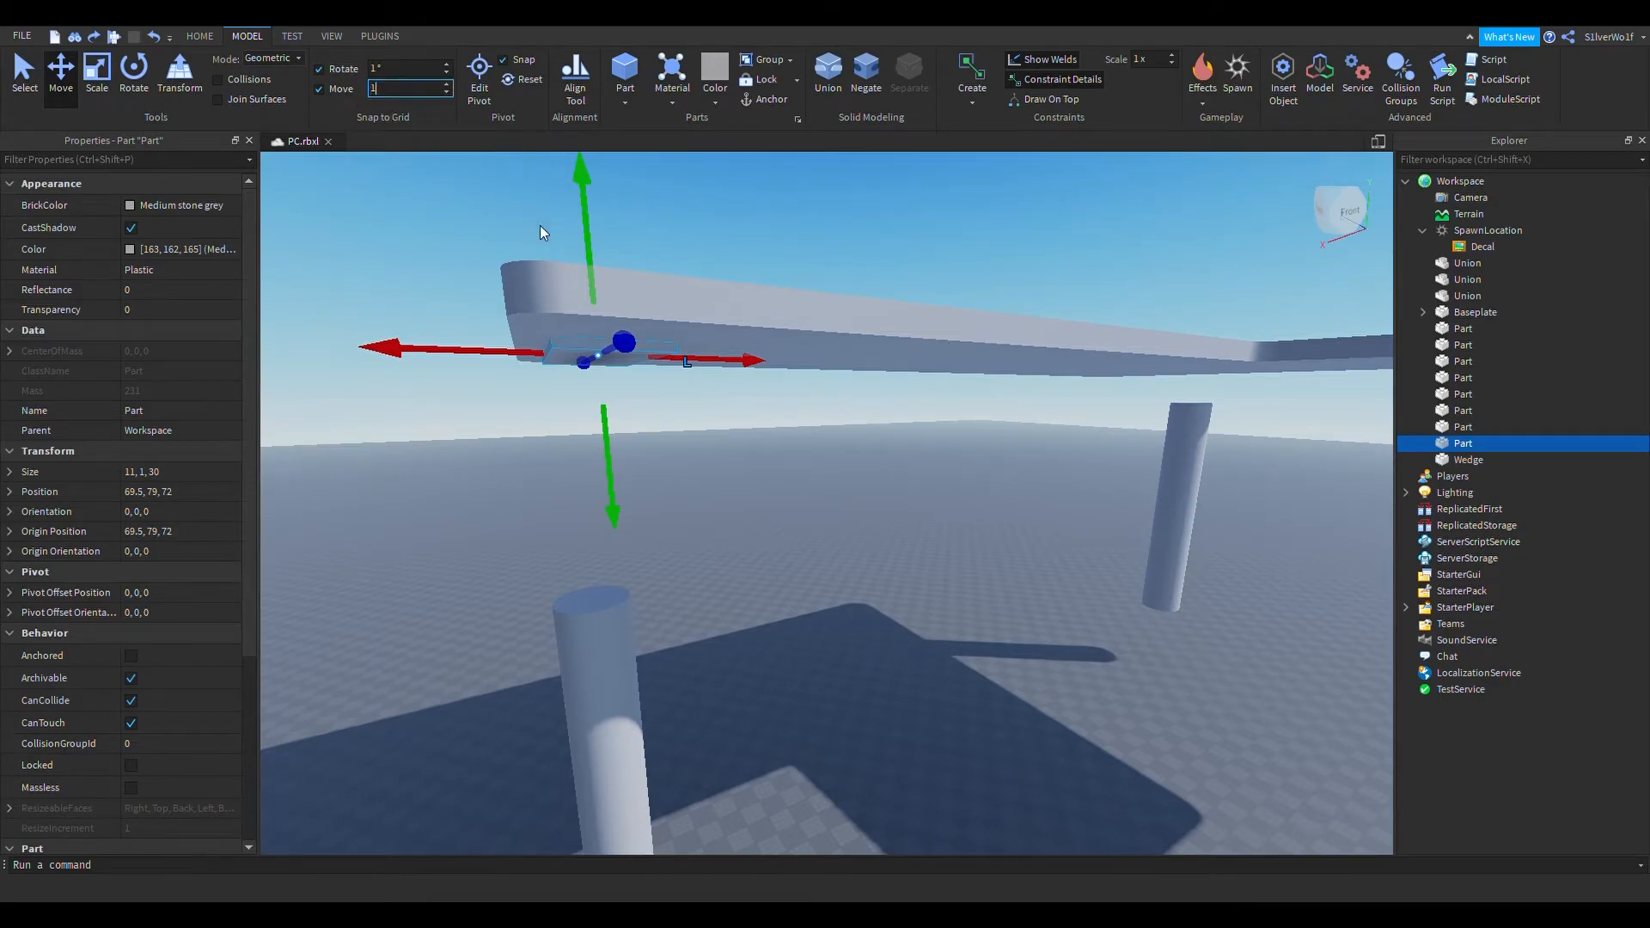
Try the plate at position 72.5, 79, 72 with 1-stud movement, and return it to 69.5, 79, 72
{"action": "left_click", "coordinate": [767, 566]}
{"action": "right_click_drag", "start_coordinate": [810, 607], "coordinate": [842, 600]}
{"action": "scroll", "coordinate": [810, 607], "scroll_direction": "up", "scroll_amount": 4}
{"action": "left_click", "coordinate": [795, 563]}
{"action": "scroll", "coordinate": [795, 568], "scroll_direction": "up", "scroll_amount": 2}
{"action": "left_click", "coordinate": [825, 550]}
{"action": "left_click_drag", "start_coordinate": [732, 271], "coordinate": [606, 262]}
{"action": "right_click_drag", "start_coordinate": [788, 484], "coordinate": [788, 484]}
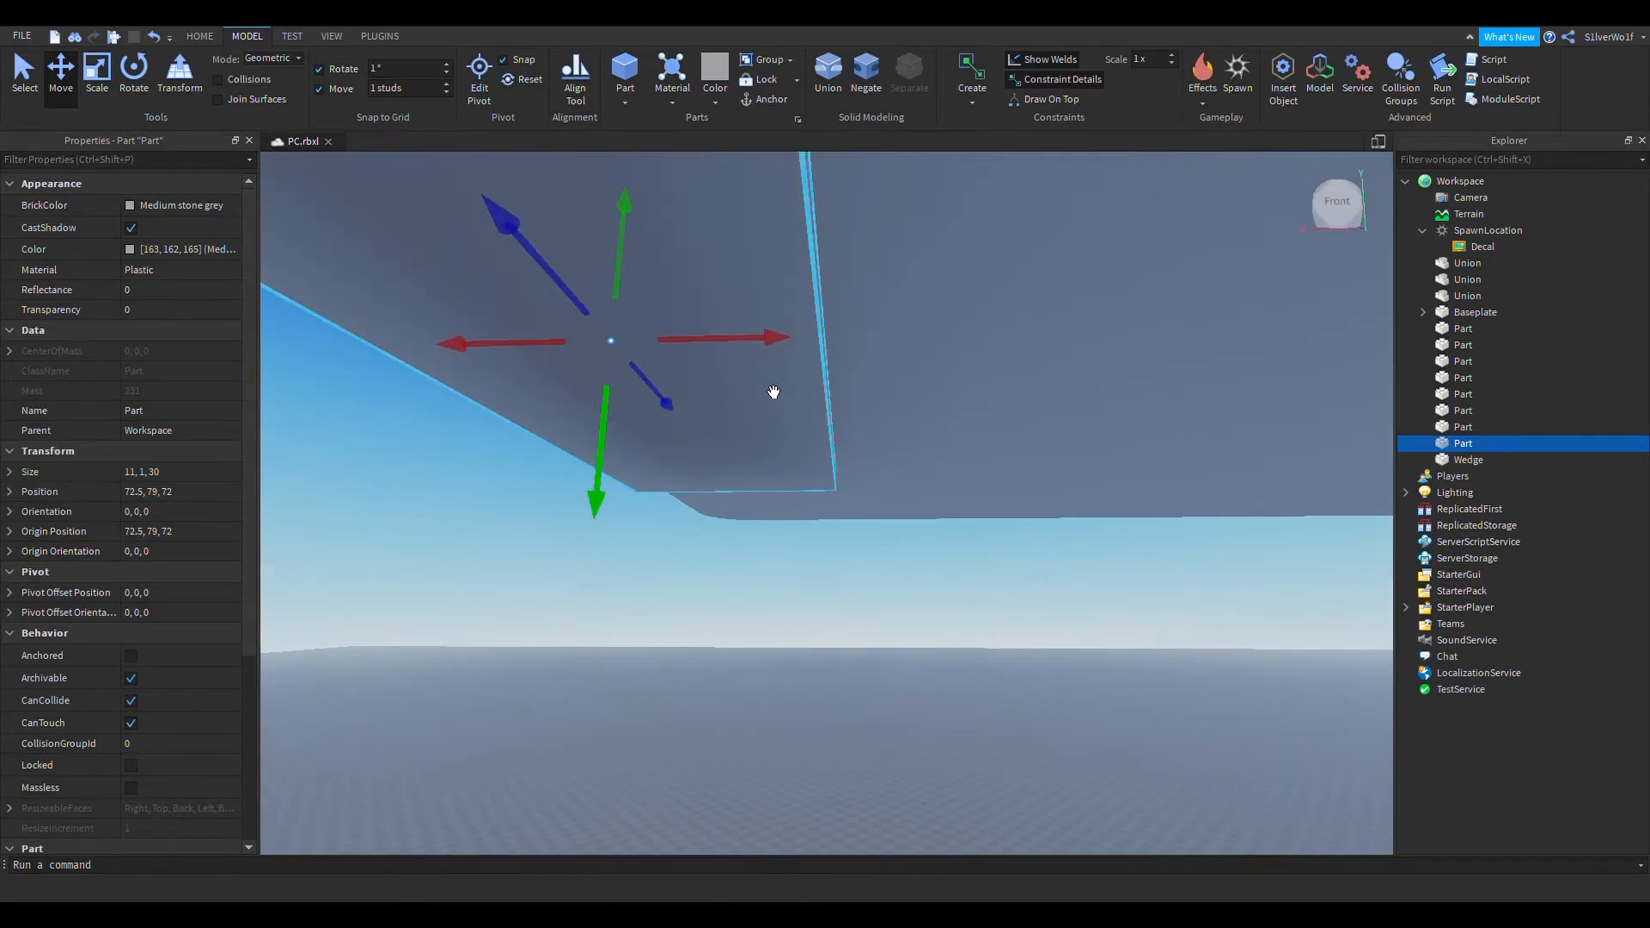
{"action": "left_click_drag", "start_coordinate": [747, 343], "coordinate": [814, 355]}
{"action": "left_click", "coordinate": [551, 691]}
{"action": "right_click_drag", "start_coordinate": [797, 616], "coordinate": [818, 610]}
{"action": "left_click", "coordinate": [584, 465]}
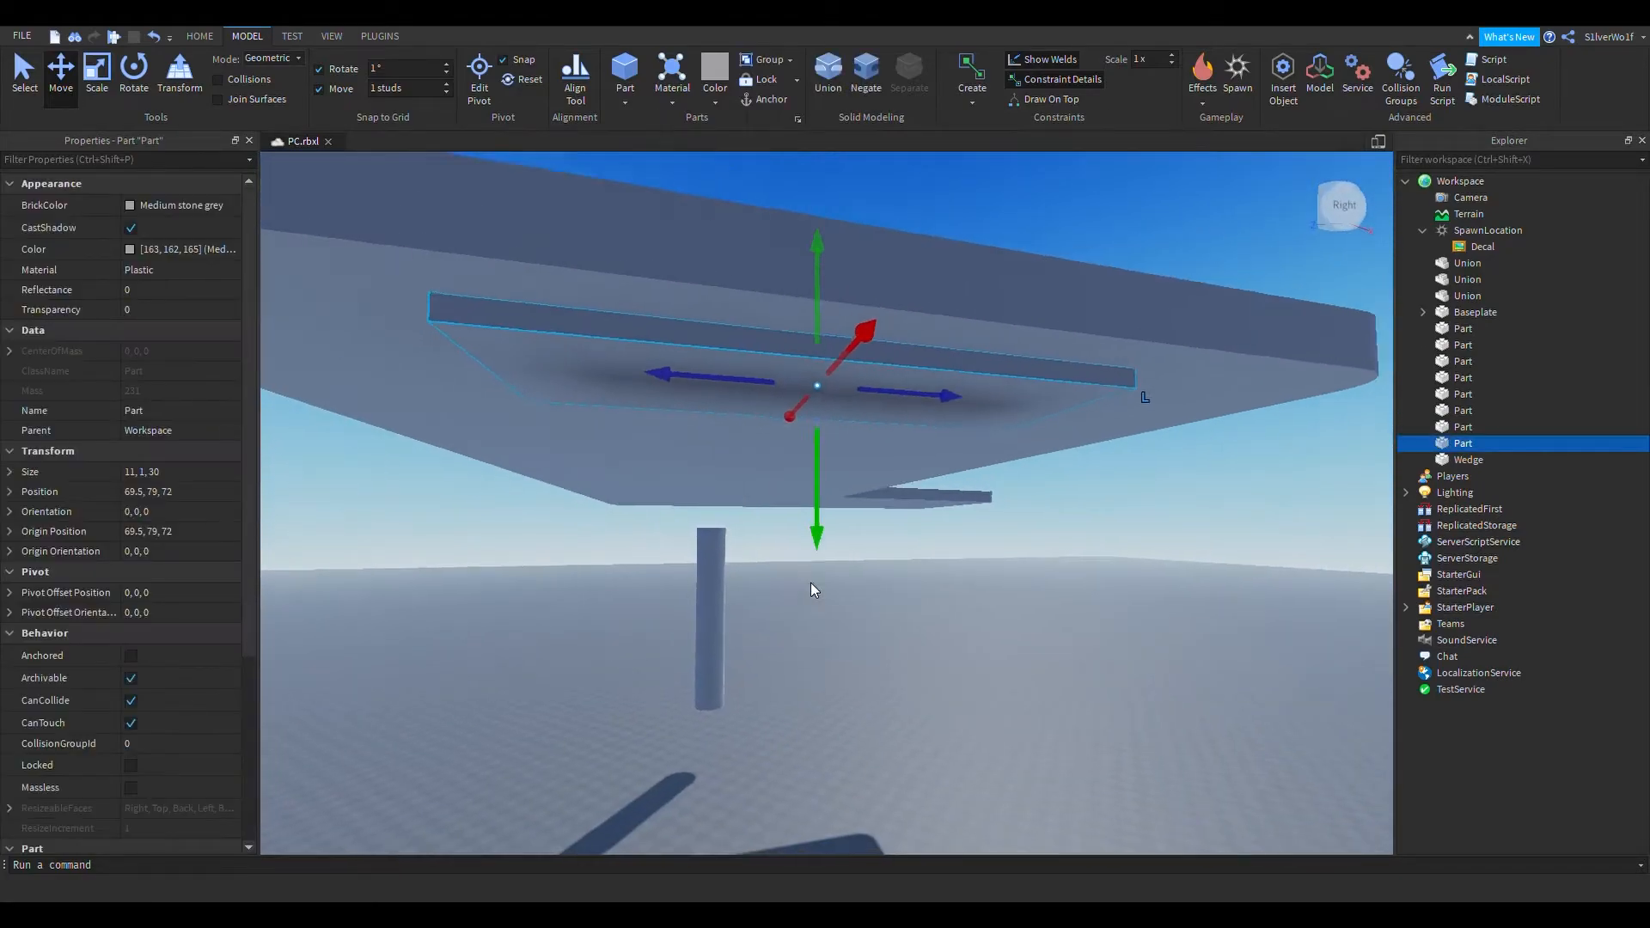
Resize the underside plate to 11 × 3 × 22 studs, centred at 69.5, 78, 72
{"action": "left_click", "coordinate": [987, 658]}
{"action": "right_click_drag", "start_coordinate": [987, 659], "coordinate": [987, 658]}
{"action": "left_click", "coordinate": [929, 392]}
{"action": "right_click_drag", "start_coordinate": [873, 613], "coordinate": [873, 613]}
{"action": "scroll", "coordinate": [509, 490], "scroll_direction": "up", "scroll_amount": 2}
{"action": "left_click_drag", "start_coordinate": [514, 403], "coordinate": [563, 405]}
{"action": "left_click_drag", "start_coordinate": [1052, 412], "coordinate": [1001, 417]}
{"action": "left_click", "coordinate": [1035, 672]}
{"action": "left_click", "coordinate": [842, 412]}
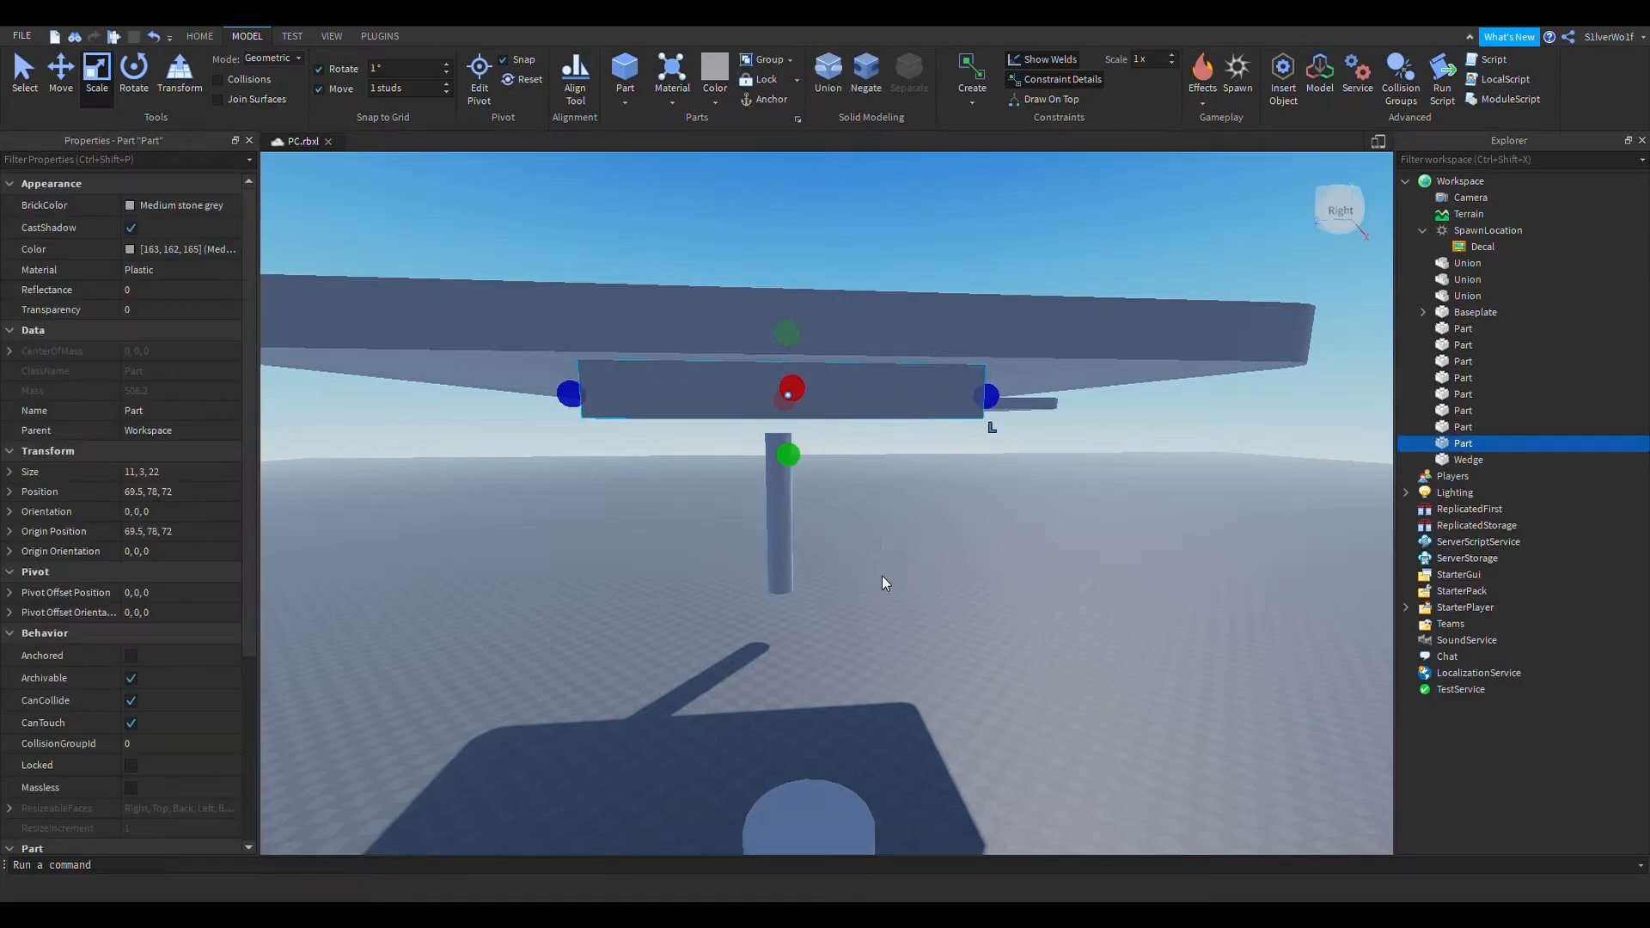
Insert a sphere part and bring the resized plate down to the ground at position 118.5, 1.5, 143
{"action": "left_click", "coordinate": [719, 347]}
{"action": "left_click", "coordinate": [705, 419]}
{"action": "left_click", "coordinate": [989, 685]}
{"action": "right_click_drag", "start_coordinate": [997, 689], "coordinate": [997, 689]}
{"action": "key", "text": "d"}
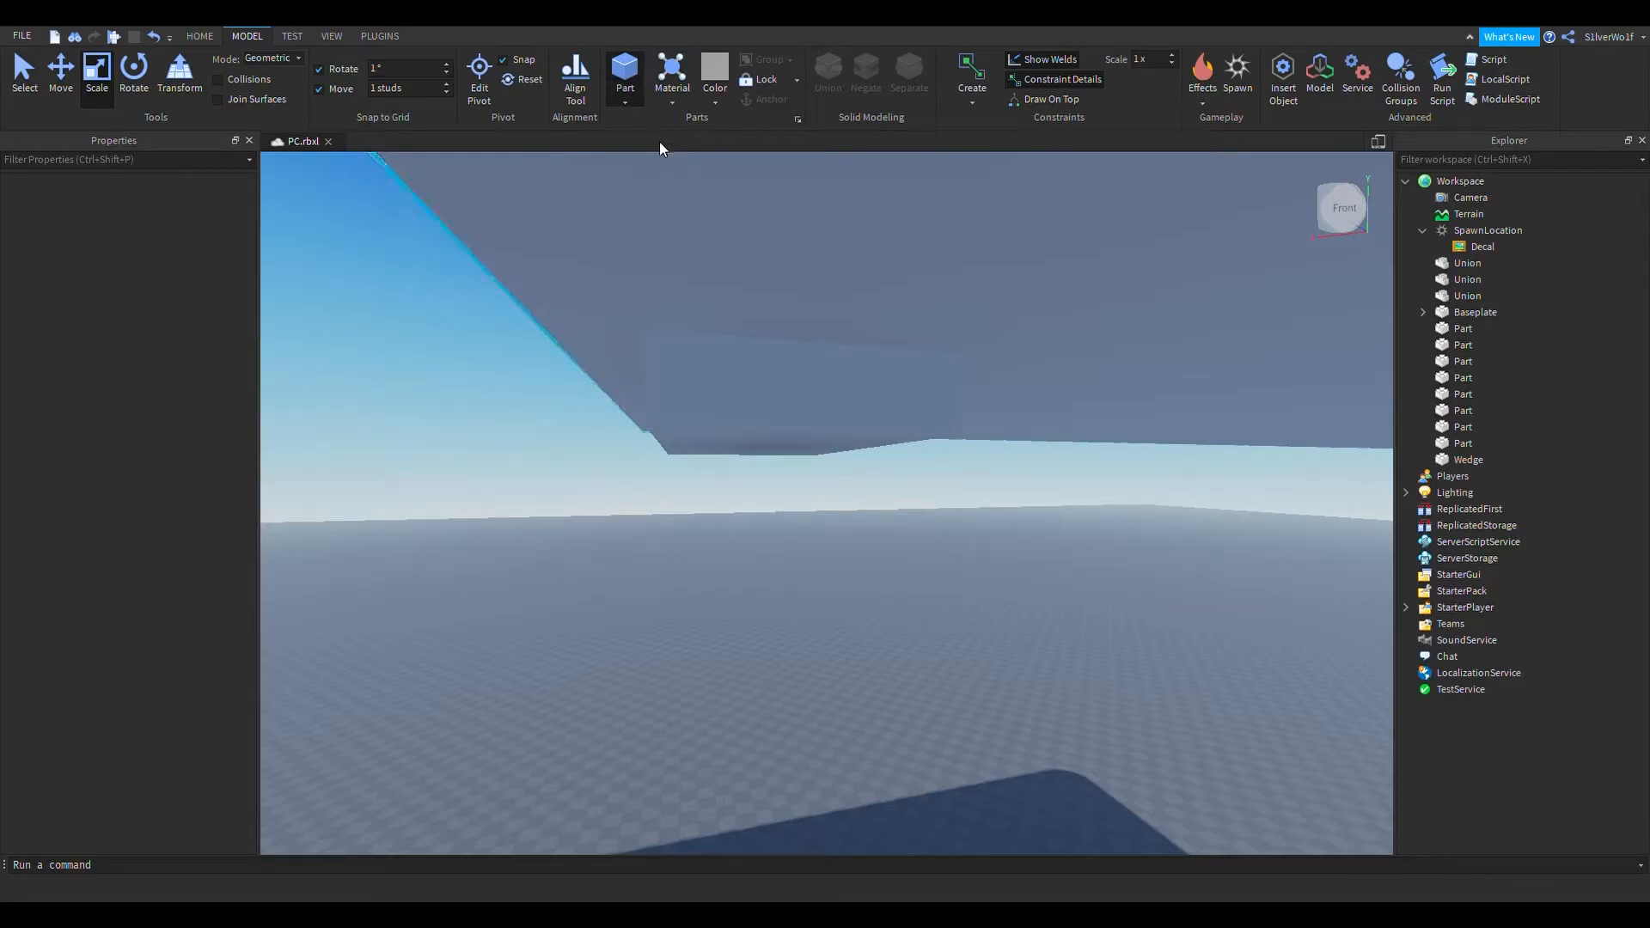
{"action": "left_click", "coordinate": [625, 73]}
{"action": "right_click_drag", "start_coordinate": [873, 531], "coordinate": [874, 530]}
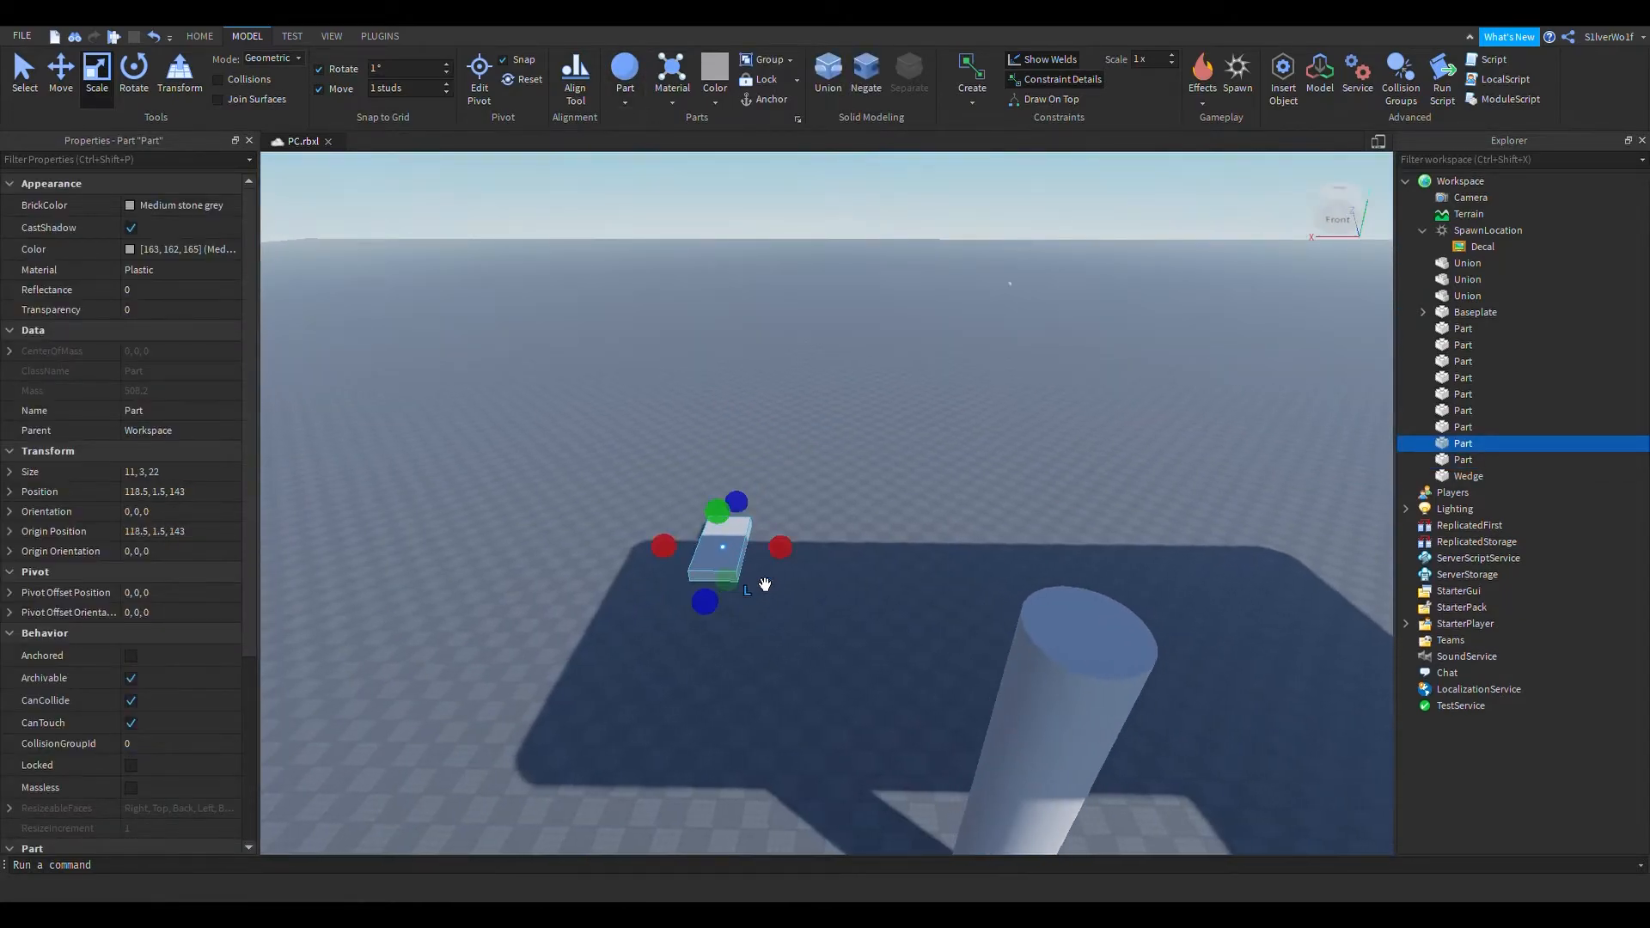
Place the 4-stud sphere at the end corner of the grounded plate, at position 122, 2, 133
{"action": "left_click_drag", "start_coordinate": [1009, 284], "coordinate": [714, 585]}
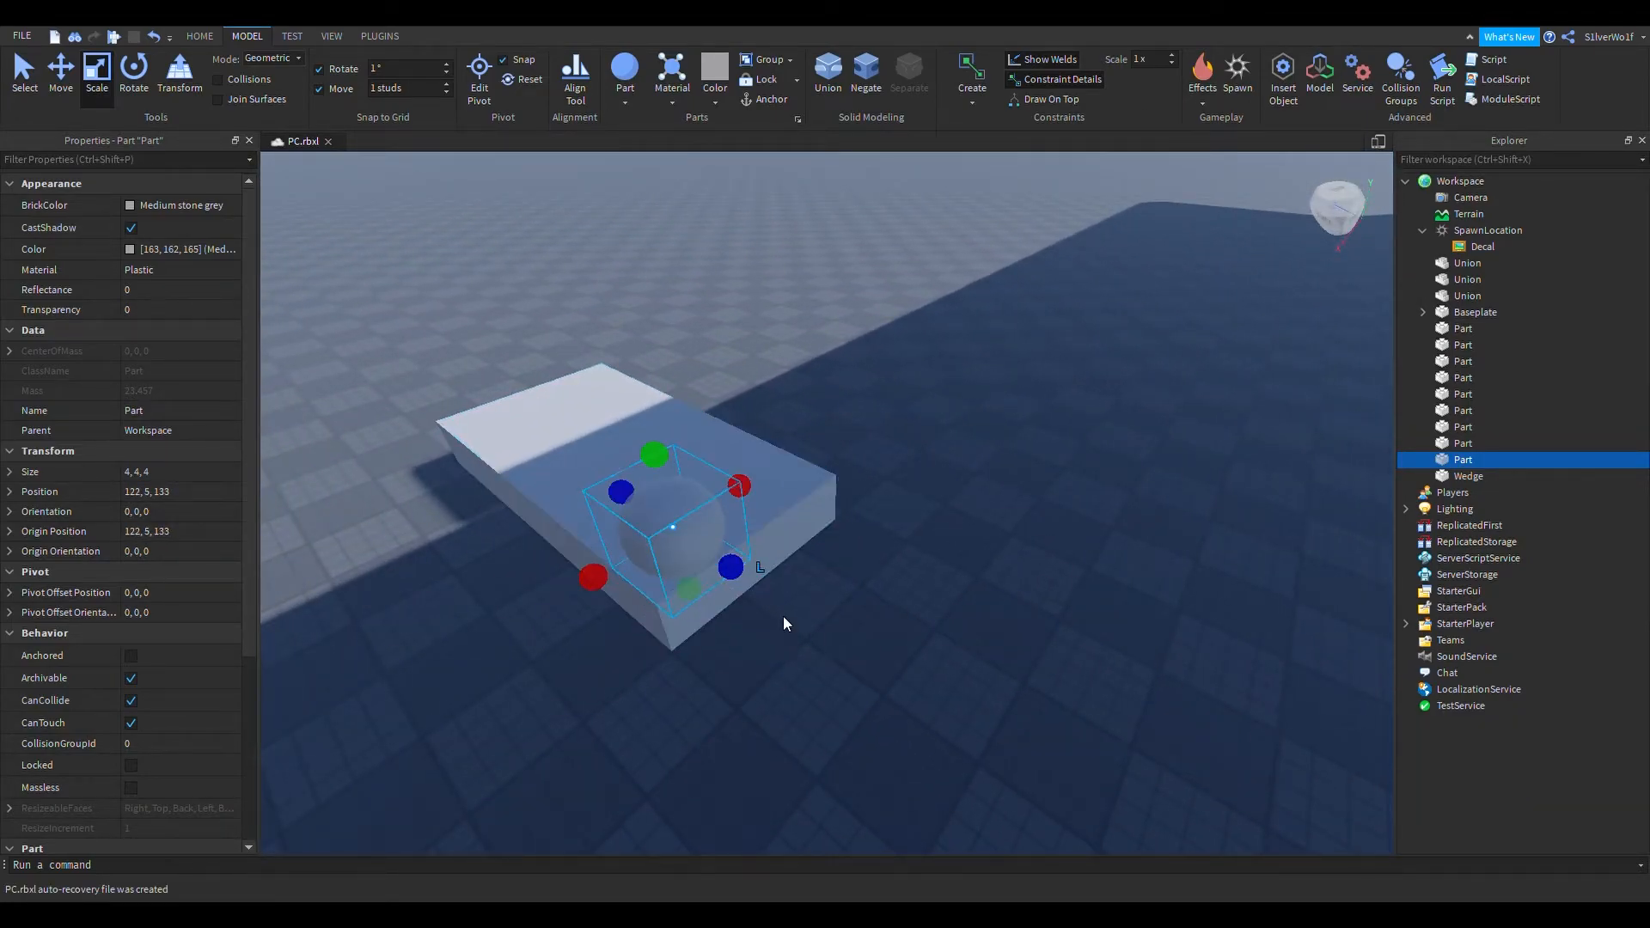
{"action": "right_click_drag", "start_coordinate": [781, 613], "coordinate": [782, 617]}
{"action": "key", "text": "ctrl+2"}
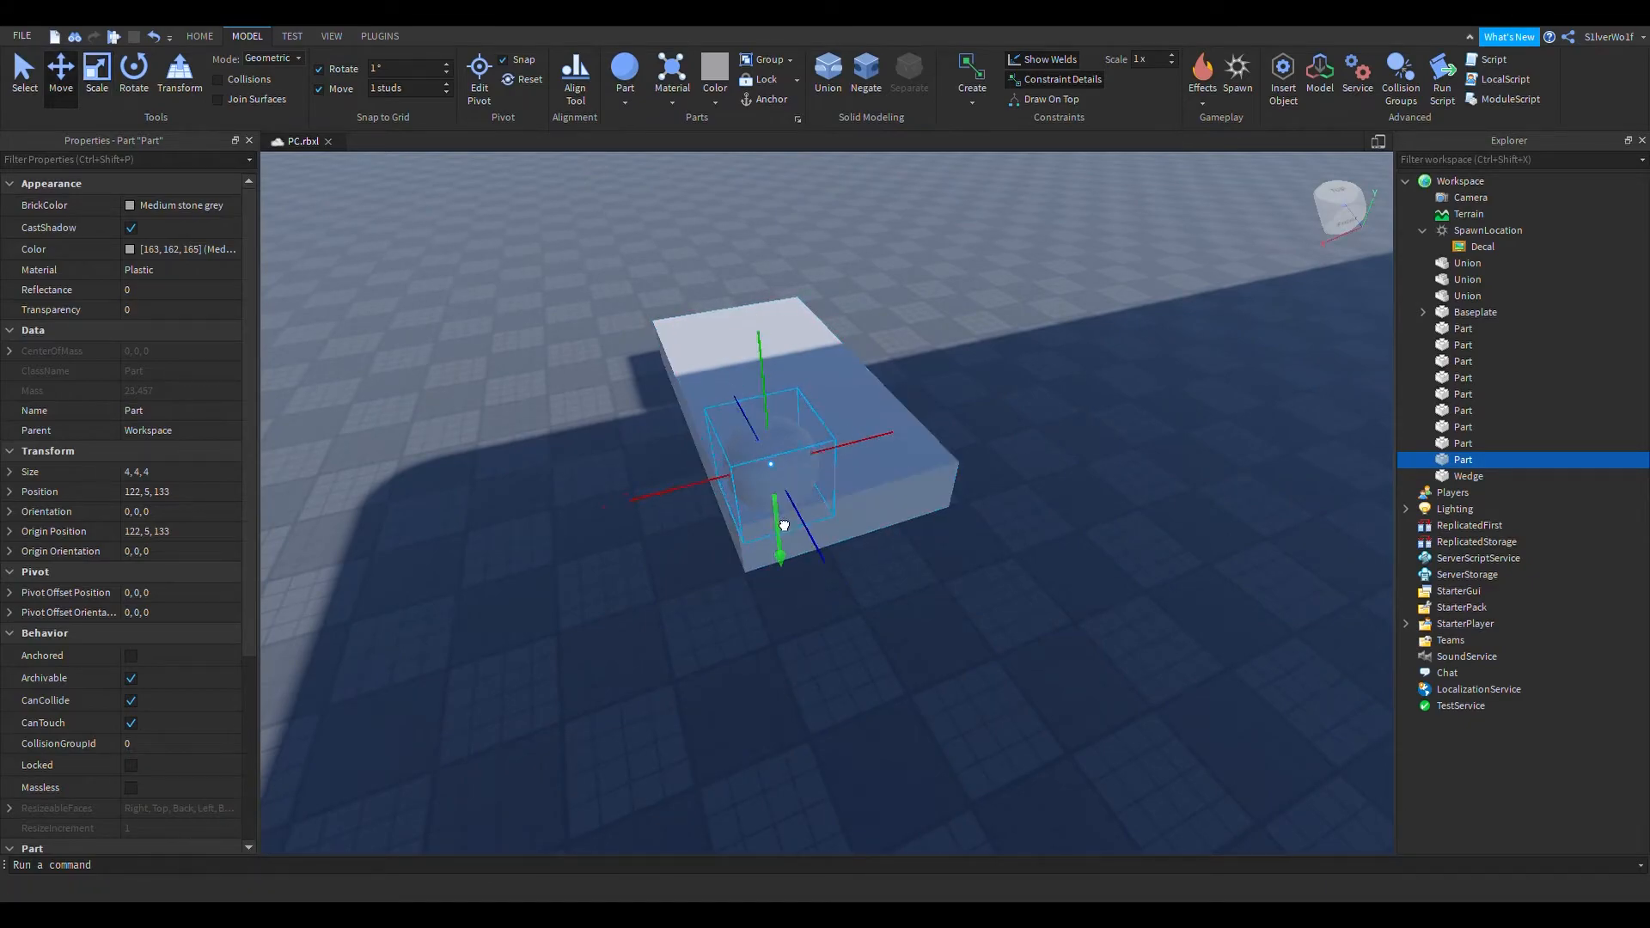
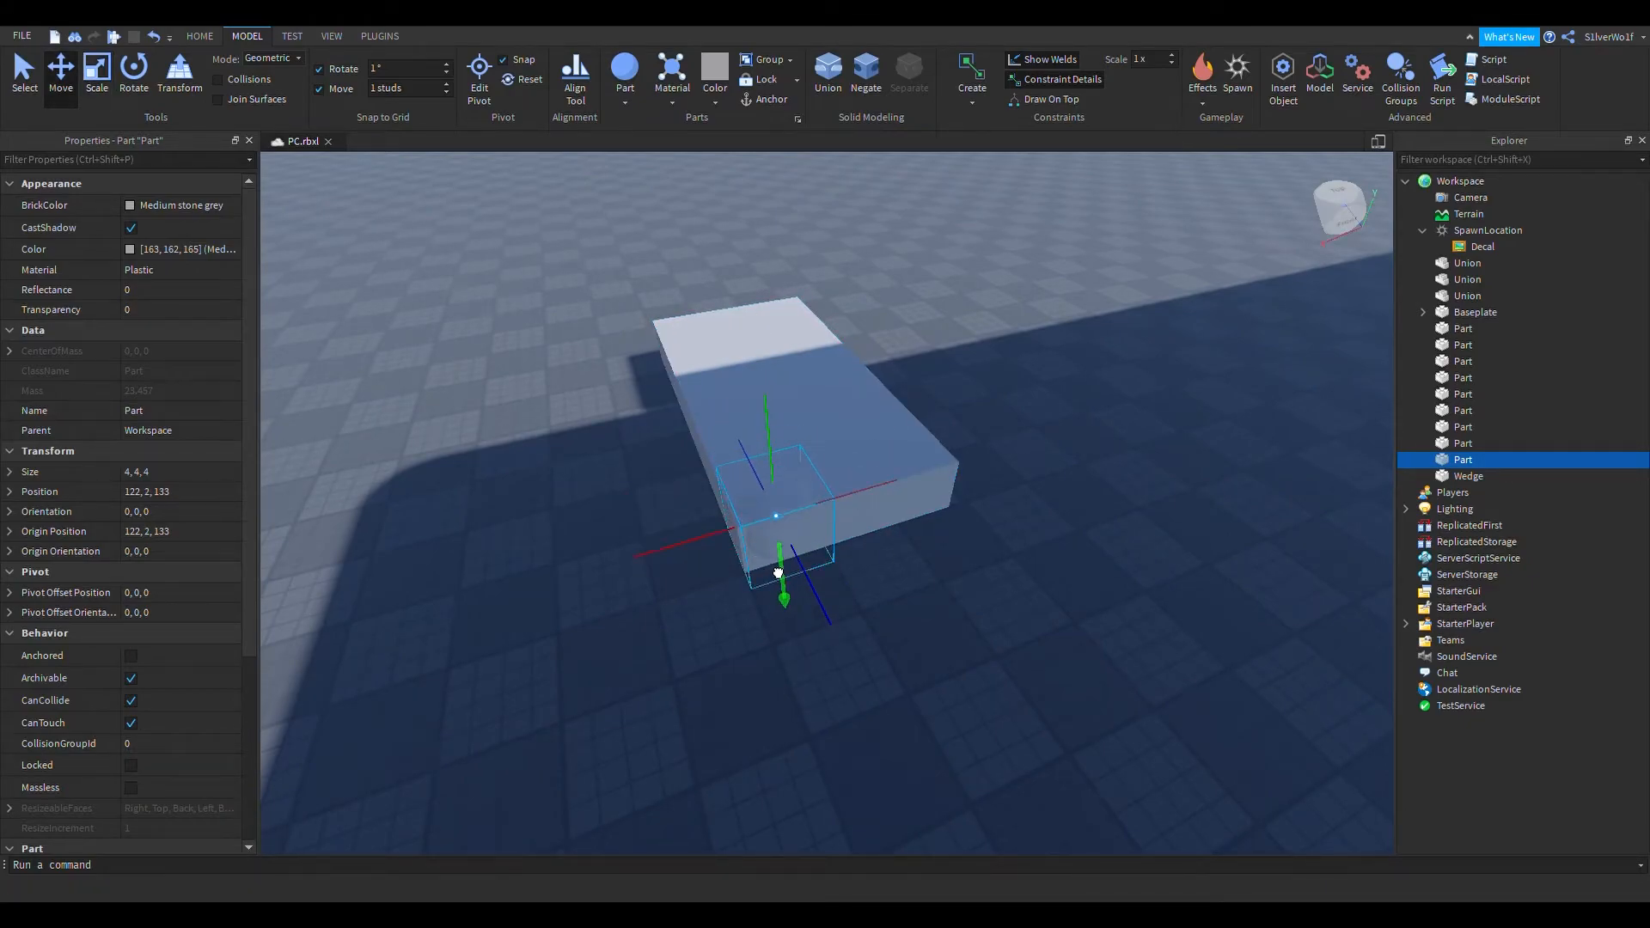
Raise the plate to a height of 6.5 studs and lift the sphere up beside its end corner
{"action": "left_click", "coordinate": [798, 362]}
{"action": "left_click_drag", "start_coordinate": [777, 311], "coordinate": [774, 204]}
{"action": "left_click", "coordinate": [781, 535]}
{"action": "right_click_drag", "start_coordinate": [889, 688], "coordinate": [892, 690]}
{"action": "left_click_drag", "start_coordinate": [624, 481], "coordinate": [601, 305]}
{"action": "scroll", "coordinate": [778, 464], "scroll_direction": "down", "scroll_amount": 3}
{"action": "right_click_drag", "start_coordinate": [781, 472], "coordinate": [783, 474]}
Enlarge the sphere to 7 studs in diameter, centred at 120.5, 7, 133
{"action": "key", "text": "ctrl+3"}
{"action": "key", "text": "d"}
{"action": "left_click_drag", "start_coordinate": [907, 348], "coordinate": [966, 340]}
{"action": "right_click_drag", "start_coordinate": [998, 564], "coordinate": [997, 565]}
{"action": "scroll", "coordinate": [808, 458], "scroll_direction": "down", "scroll_amount": 3}
{"action": "right_click_drag", "start_coordinate": [809, 458], "coordinate": [809, 458]}
{"action": "key", "text": "ctrl+2"}
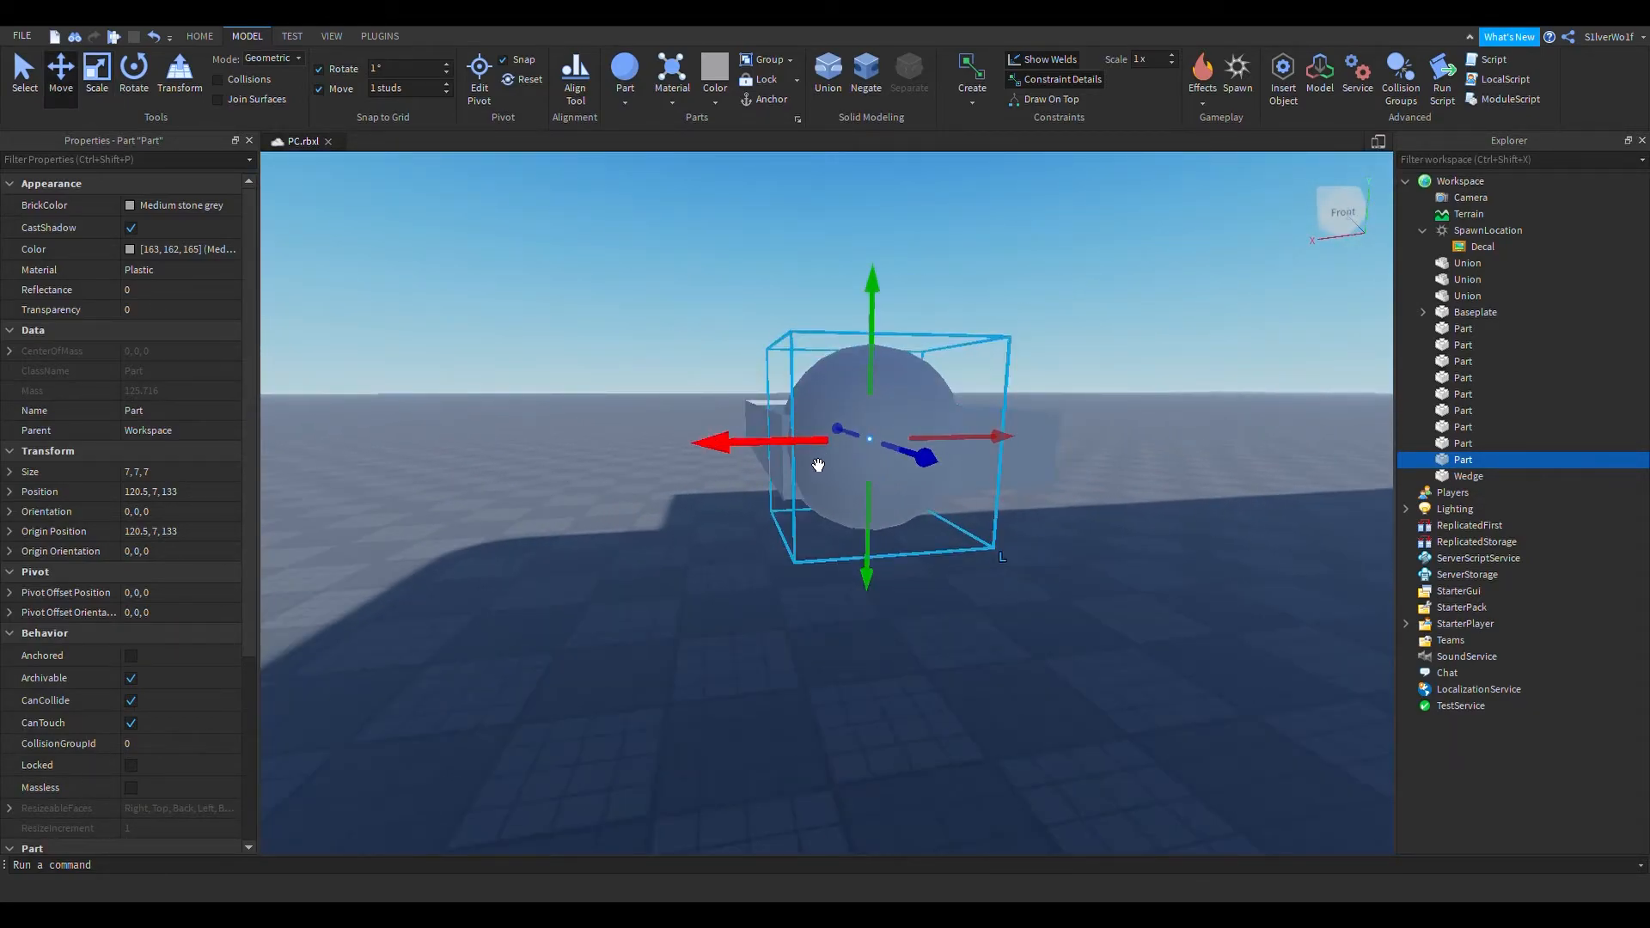
Shrink the sphere to 5 studs in diameter, centred at 120.5, 6, 133
{"action": "left_click_drag", "start_coordinate": [818, 465], "coordinate": [707, 446]}
{"action": "scroll", "coordinate": [798, 601], "scroll_direction": "up", "scroll_amount": 2}
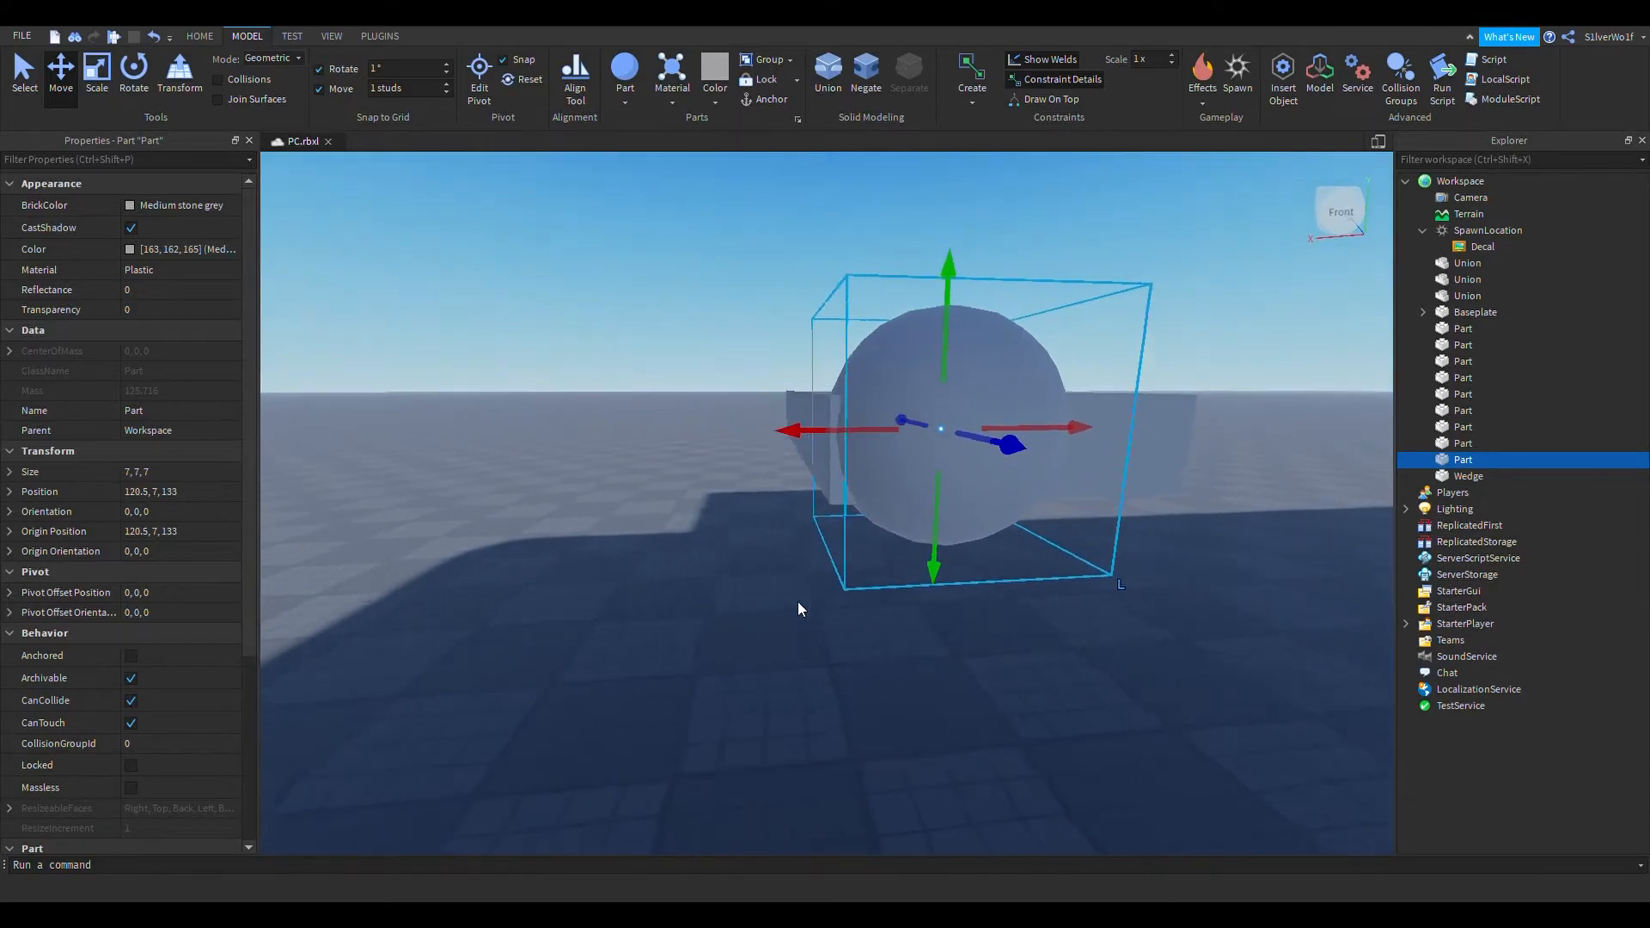
{"action": "scroll", "coordinate": [798, 601], "scroll_direction": "down", "scroll_amount": 3}
{"action": "key", "text": "ctrl+3"}
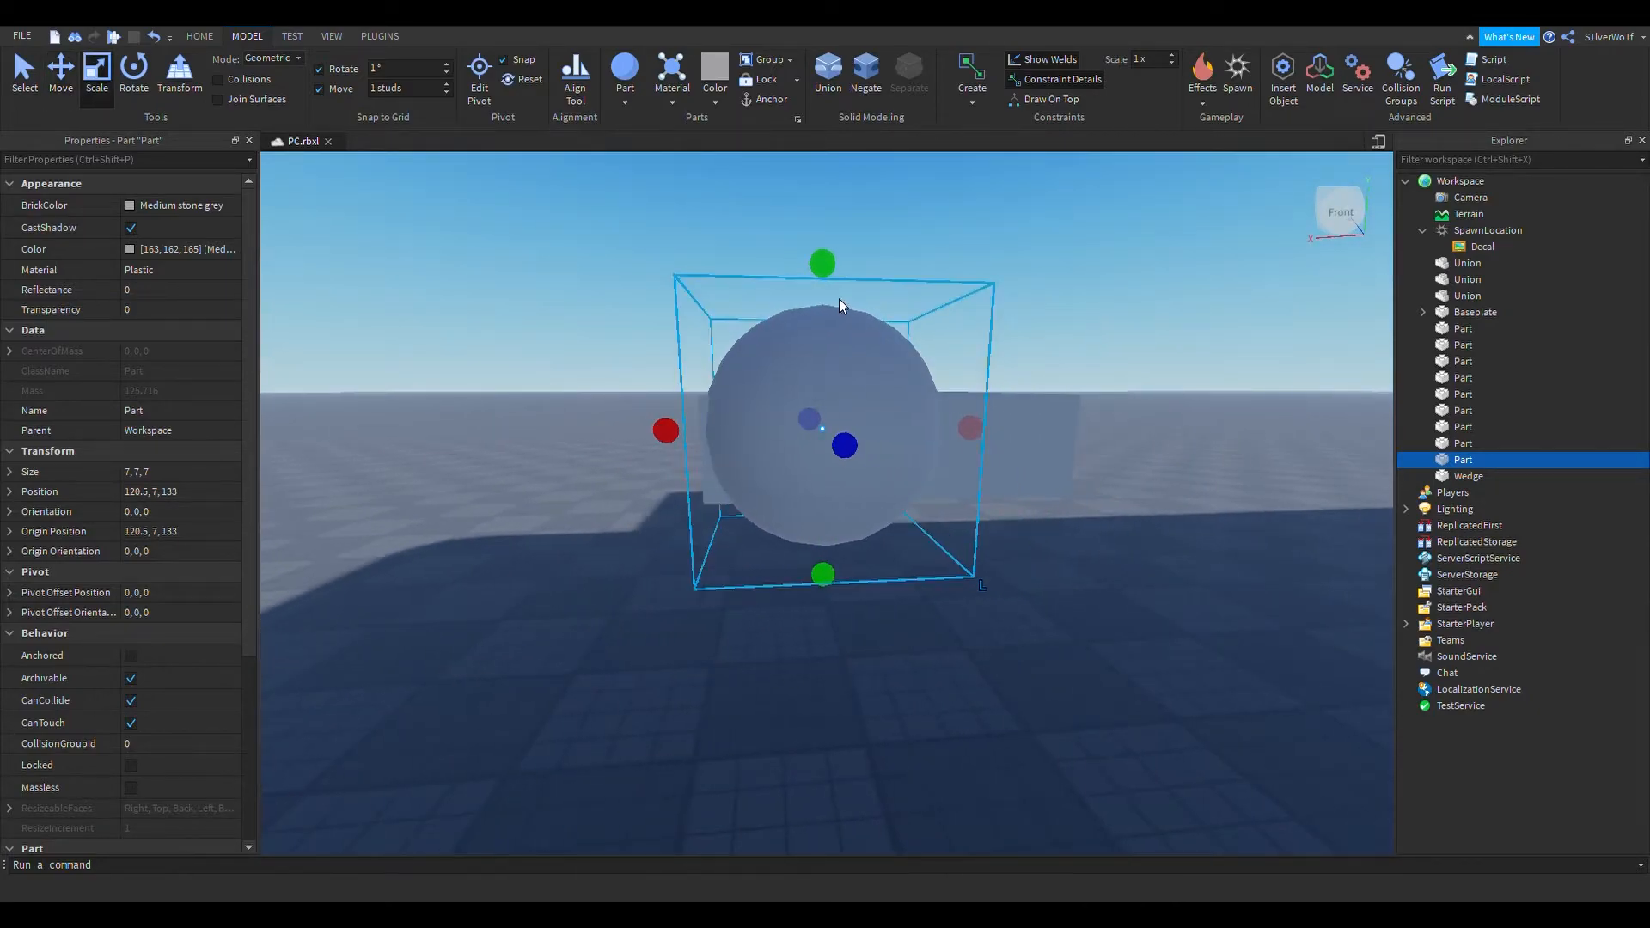
{"action": "left_click_drag", "start_coordinate": [825, 263], "coordinate": [822, 300]}
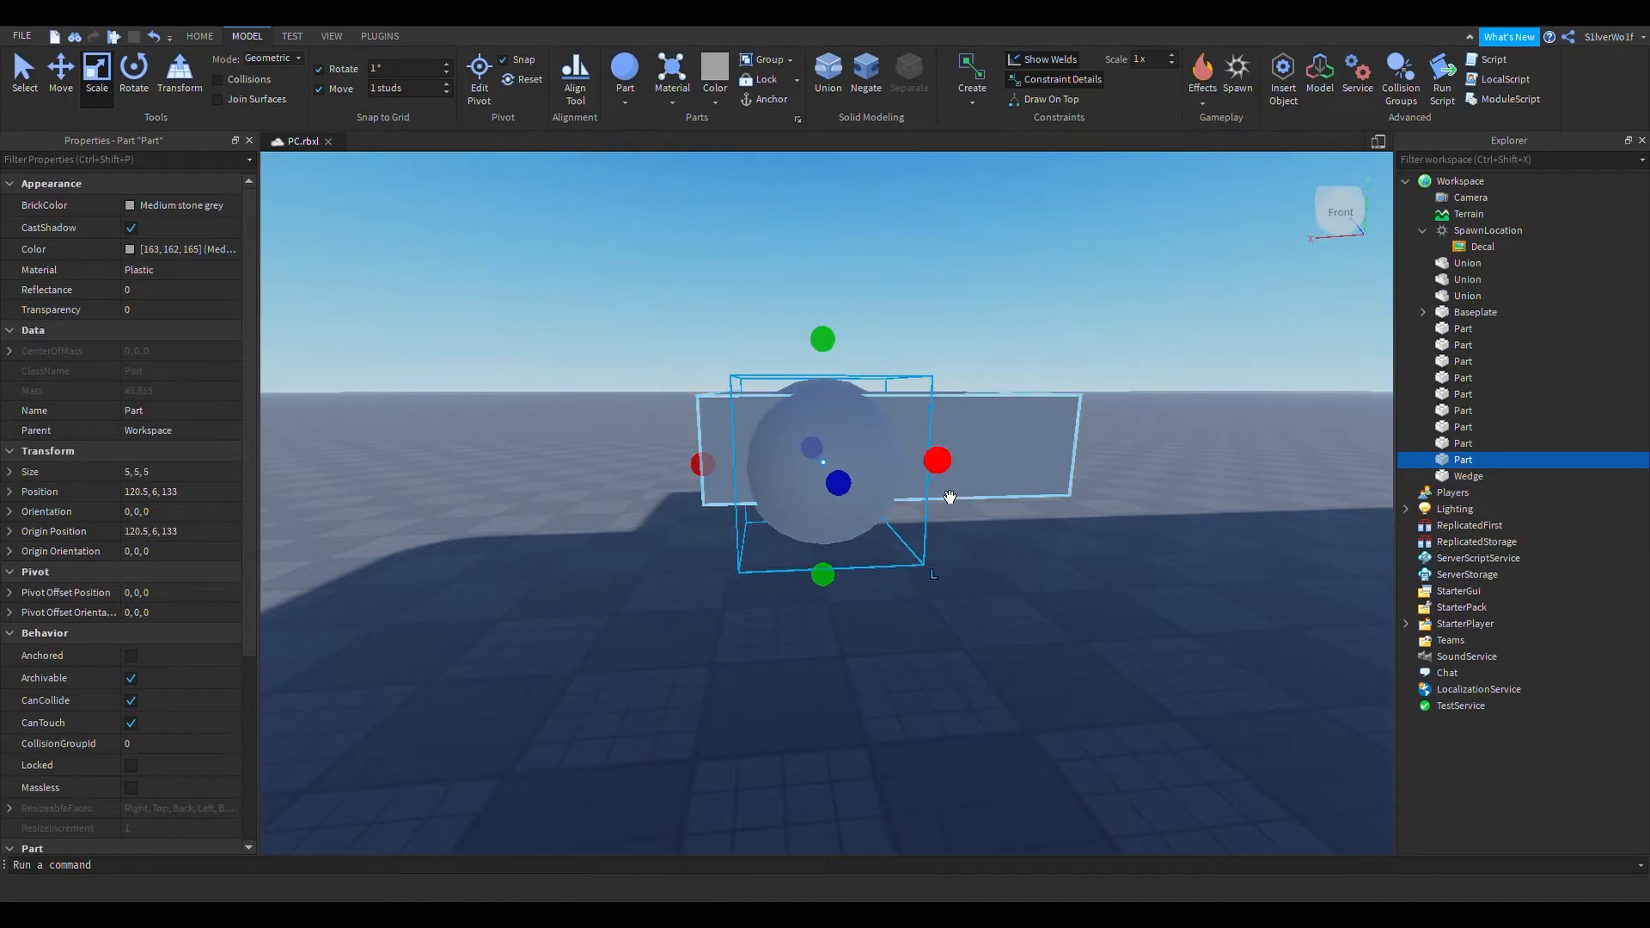
{"action": "left_click", "coordinate": [1044, 430]}
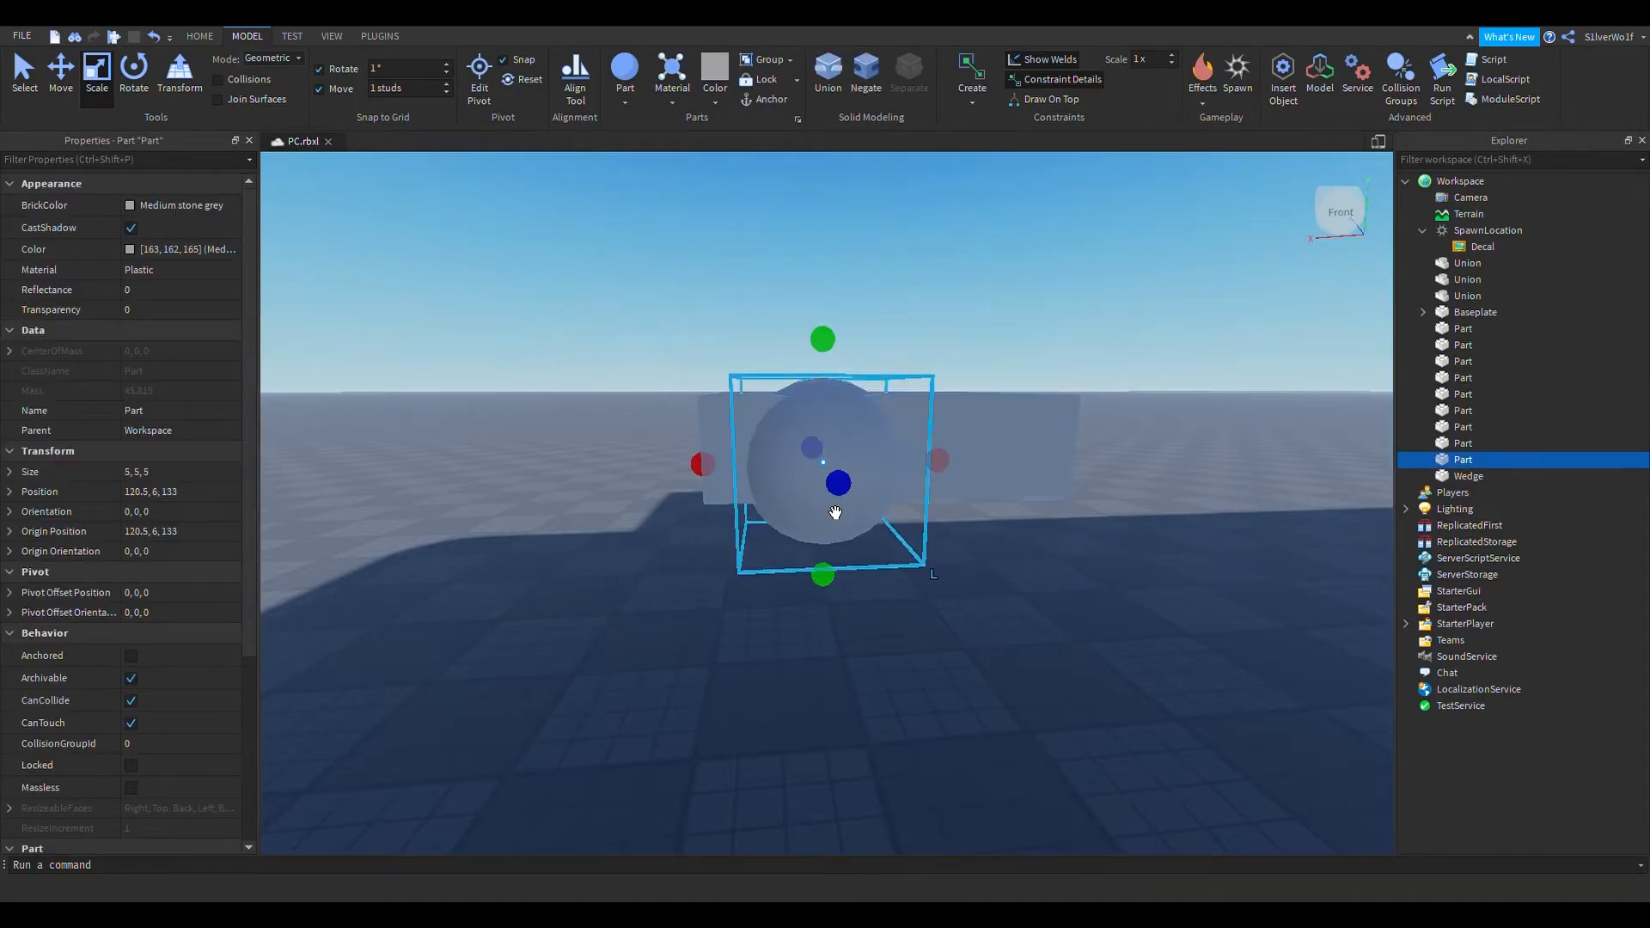
Move the 5-stud sphere 1 stud toward the plate's outer corner, to position 121.5, 6, 133
{"action": "right_click_drag", "start_coordinate": [819, 583], "coordinate": [868, 630]}
{"action": "key", "text": "a"}
{"action": "scroll", "coordinate": [866, 628], "scroll_direction": "up", "scroll_amount": 2}
{"action": "scroll", "coordinate": [868, 630], "scroll_direction": "down", "scroll_amount": 1}
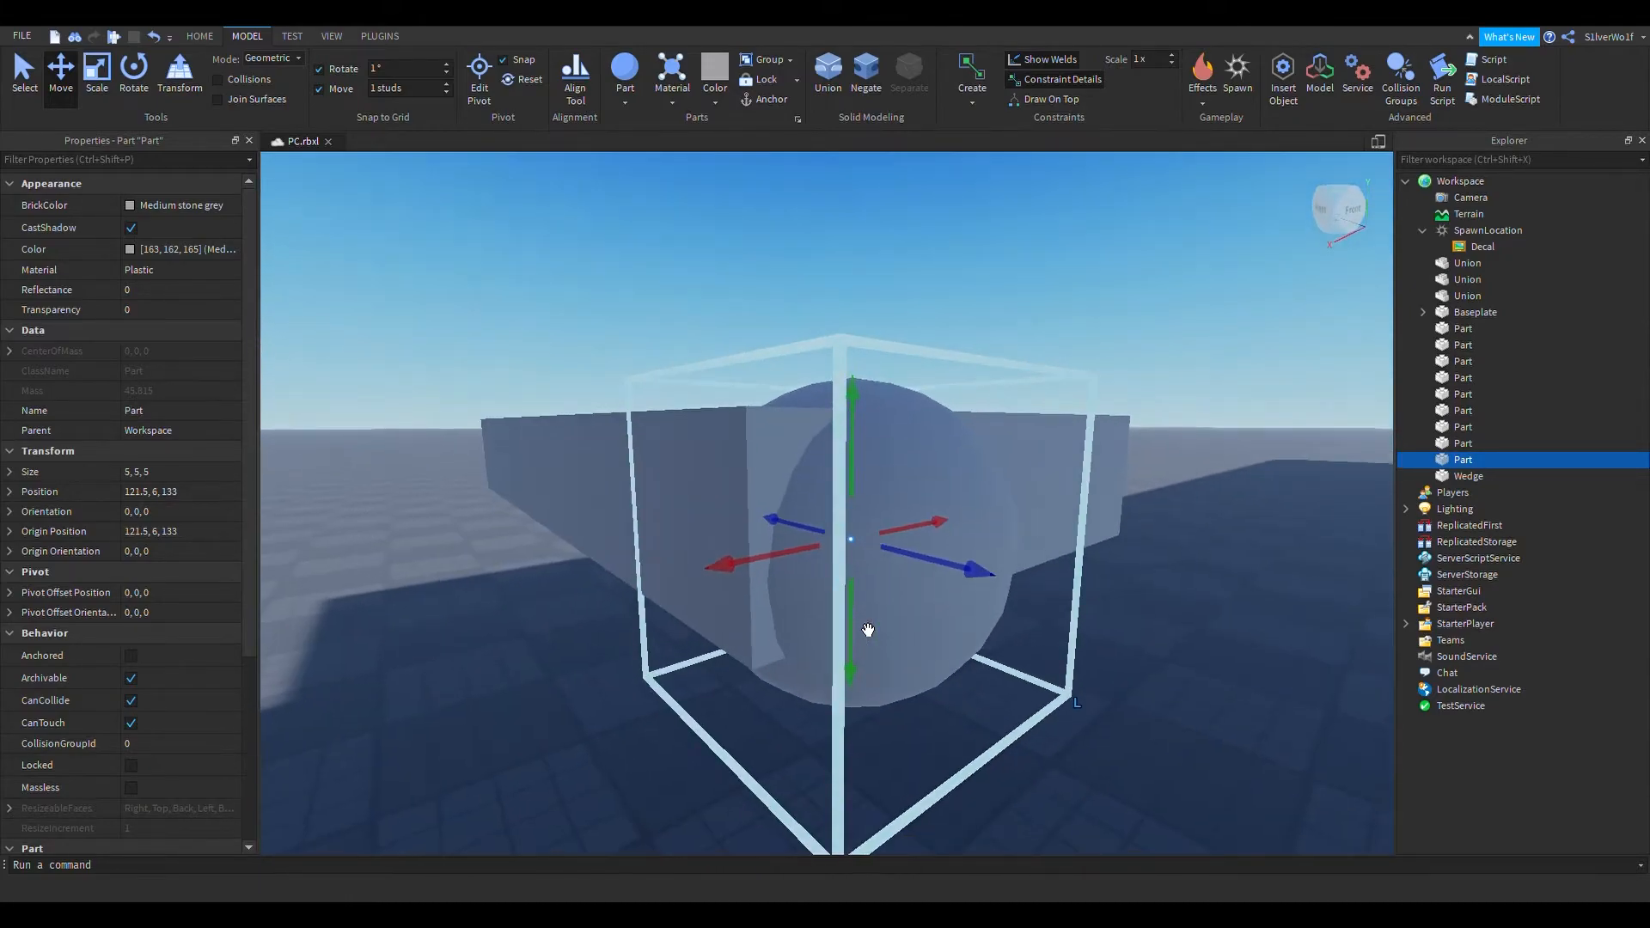
{"action": "mouse_move", "coordinate": [764, 588]}
{"action": "left_mouse_down"}
{"action": "mouse_move", "coordinate": [705, 584]}
{"action": "mouse_move", "coordinate": [742, 583]}
{"action": "left_mouse_up"}
{"action": "right_click_drag", "start_coordinate": [1042, 641], "coordinate": [1042, 641]}
{"action": "key", "text": "ctrl+1"}
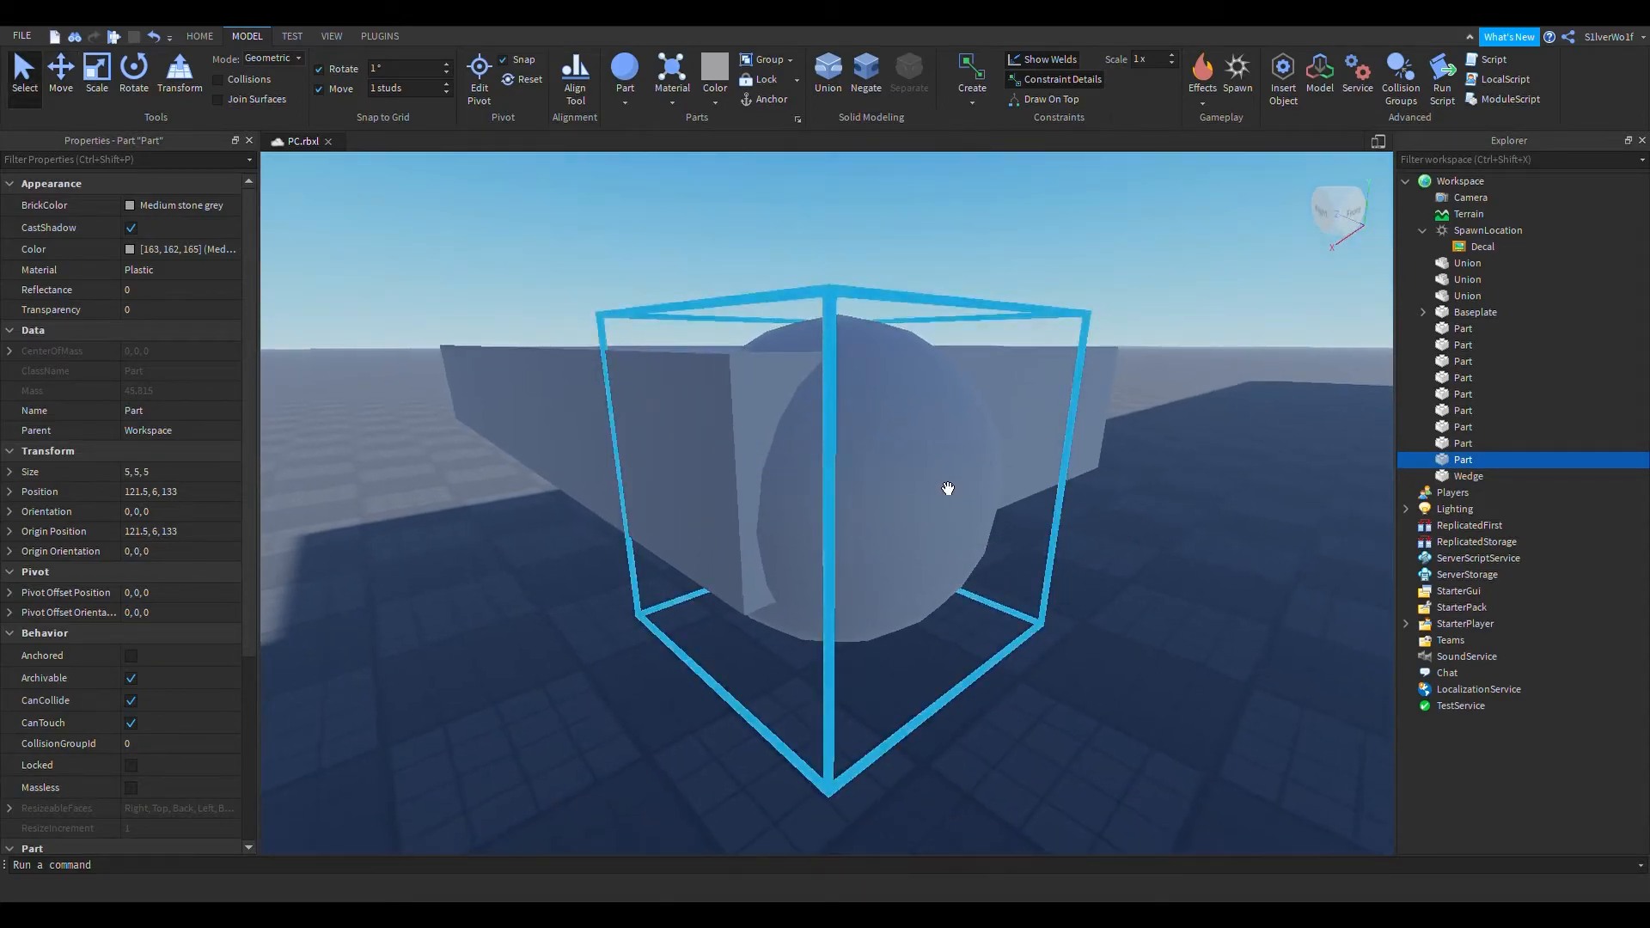
Scale the sphere back up to 7 studs, centred at 120.5, 5.5, 128.5
{"action": "key", "text": "ctrl+3"}
{"action": "left_click_drag", "start_coordinate": [1011, 531], "coordinate": [1149, 633]}
{"action": "key", "text": "s"}
{"action": "right_click_drag", "start_coordinate": [1168, 682], "coordinate": [1168, 683]}
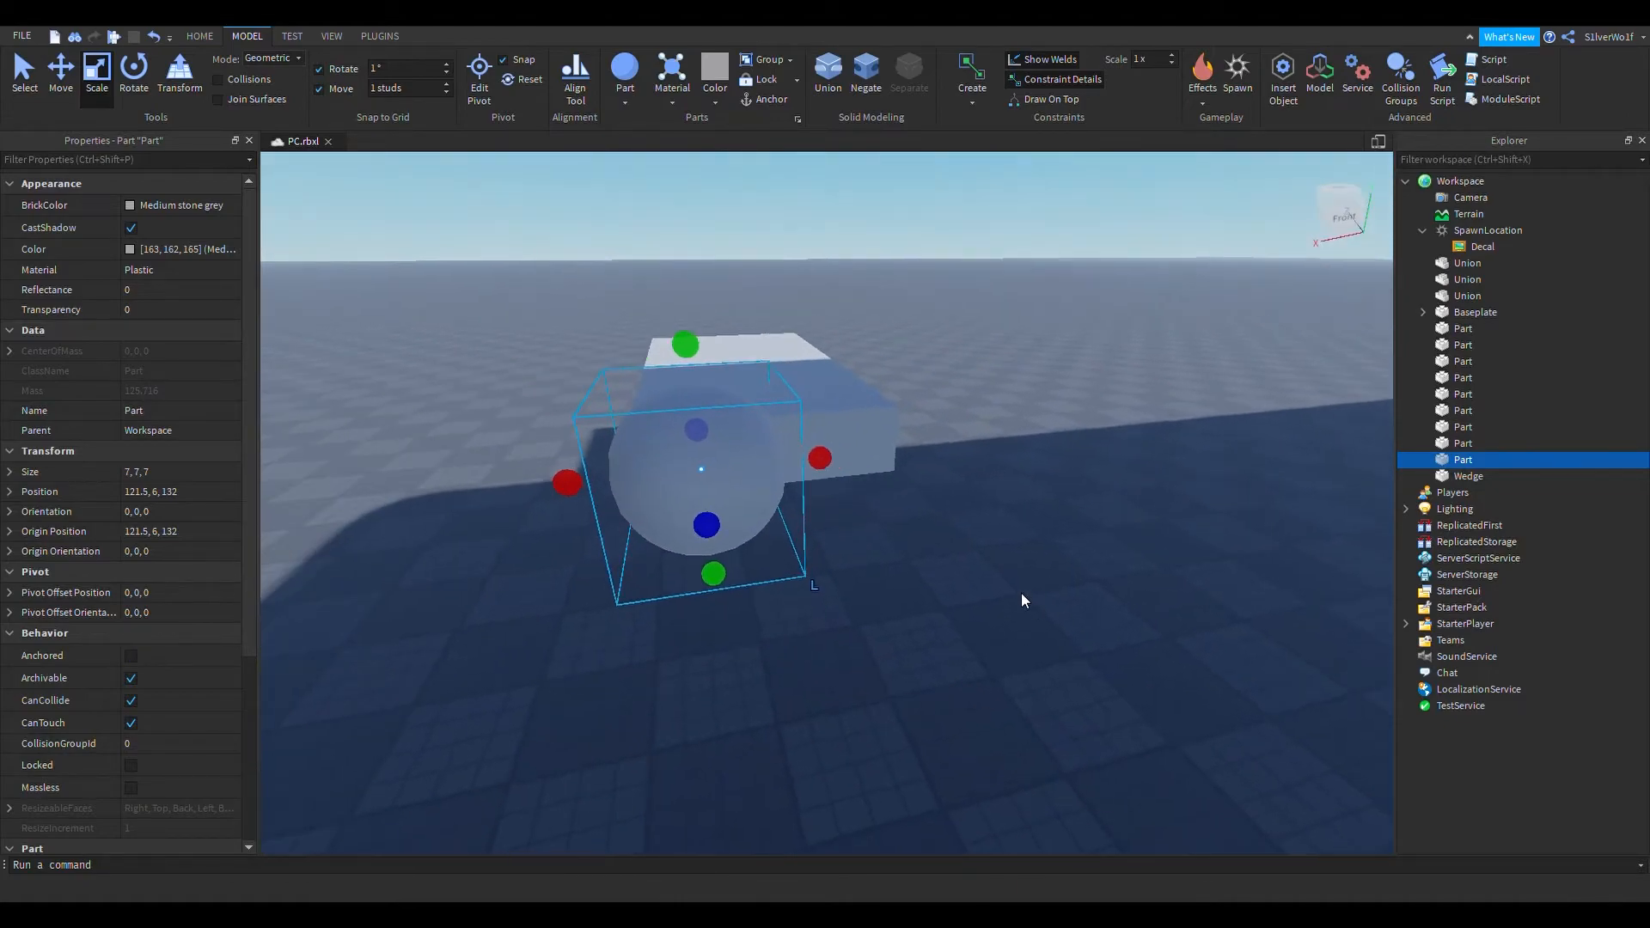
{"action": "right_click_drag", "start_coordinate": [1022, 591], "coordinate": [1021, 591]}
{"action": "key", "text": "w"}
{"action": "left_click_drag", "start_coordinate": [936, 493], "coordinate": [933, 461]}
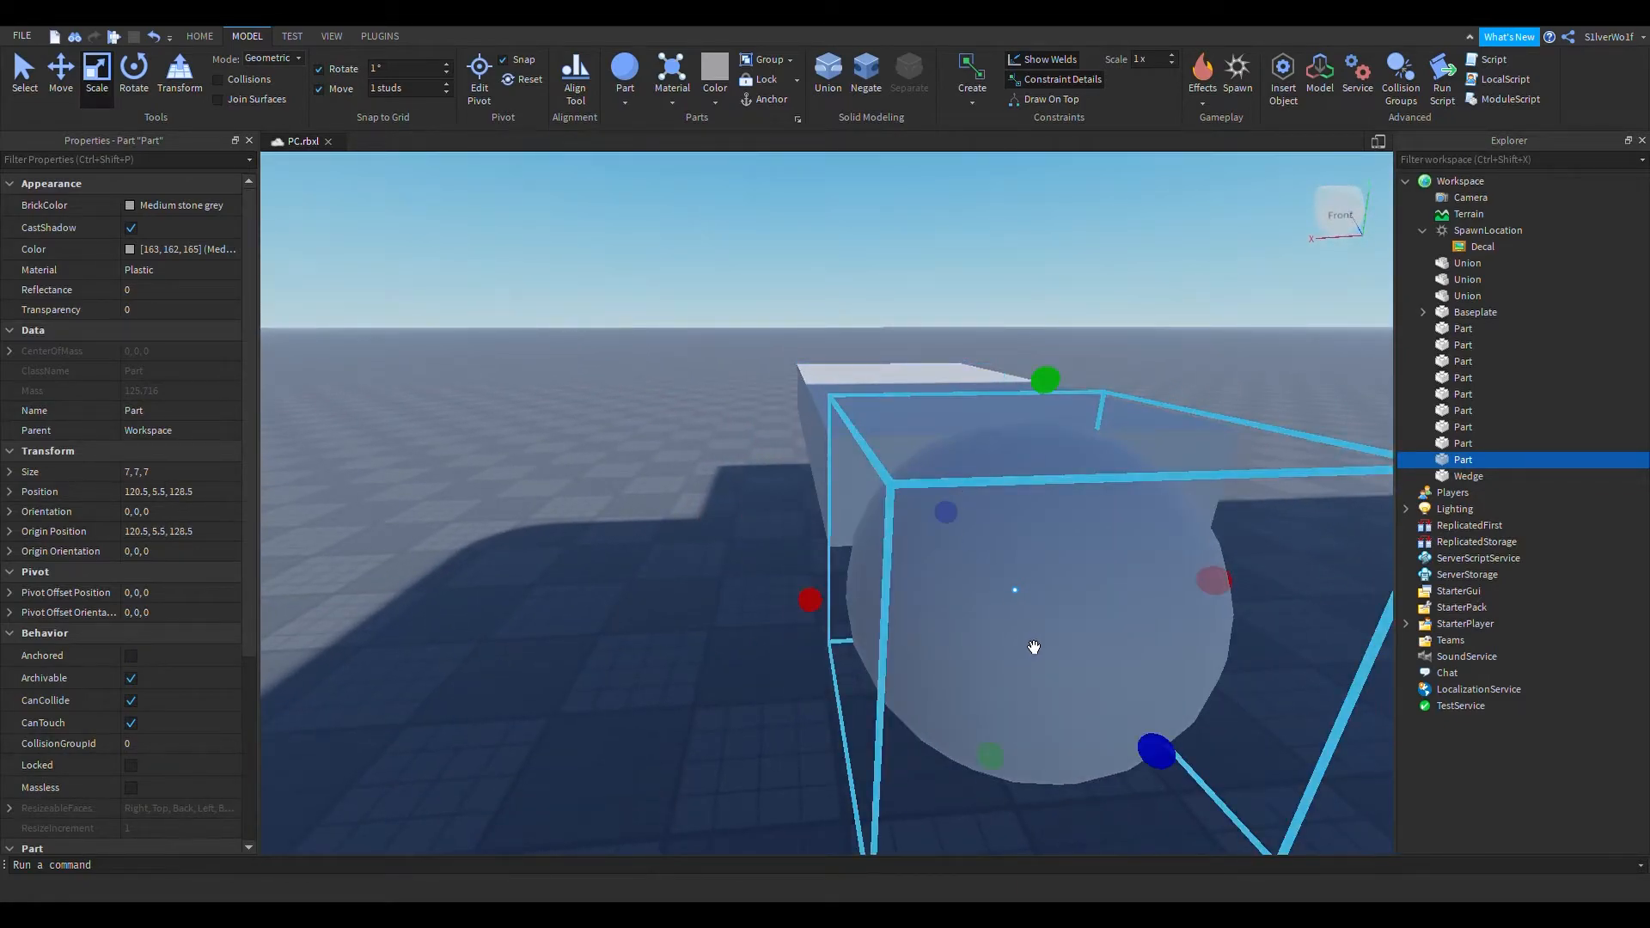
Move the 7-stud sphere back into the plate's end, to position 120.5, 5.5, 132.5
{"action": "right_click_drag", "start_coordinate": [1033, 647], "coordinate": [1033, 647]}
{"action": "key", "text": "w"}
{"action": "key", "text": "ctrl+2"}
{"action": "key", "text": "s"}
{"action": "right_click_drag", "start_coordinate": [868, 422], "coordinate": [870, 423]}
{"action": "key", "text": "a"}
{"action": "left_click_drag", "start_coordinate": [833, 453], "coordinate": [765, 420]}
Examine how the sphere overlaps the plate's end corner from several viewing angles
{"action": "right_click_drag", "start_coordinate": [832, 590], "coordinate": [830, 589]}
{"action": "key", "text": "w"}
{"action": "key", "text": "s"}
{"action": "left_click", "coordinate": [643, 509]}
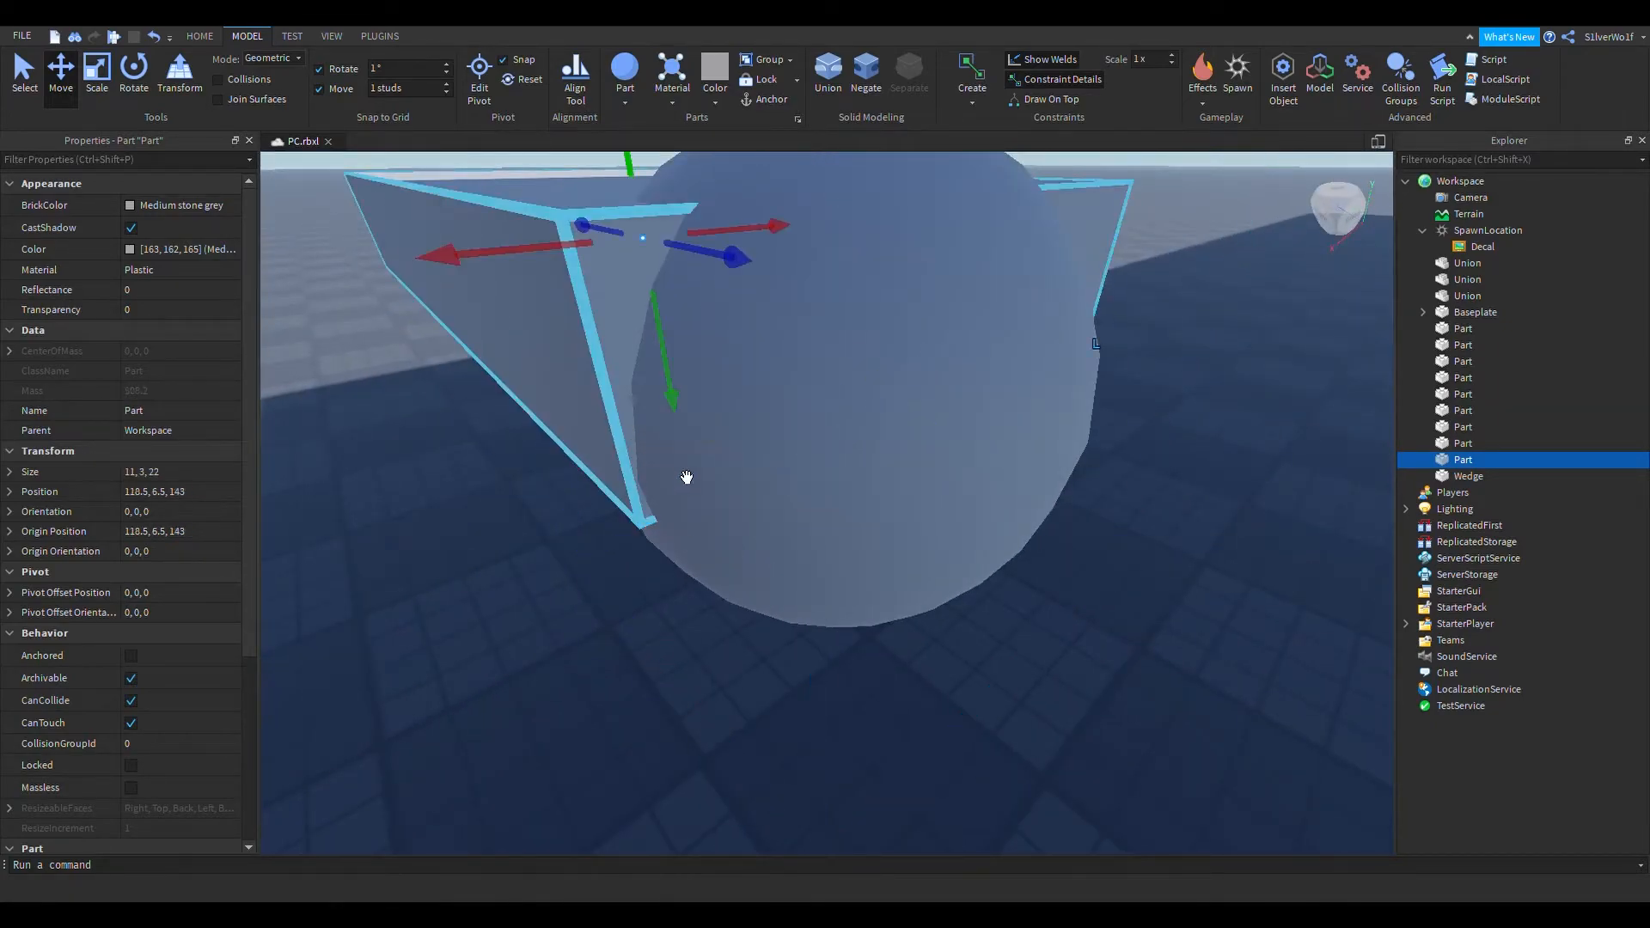
{"action": "key", "text": "s"}
{"action": "right_click_drag", "start_coordinate": [1033, 590], "coordinate": [1034, 526]}
{"action": "left_click", "coordinate": [899, 544]}
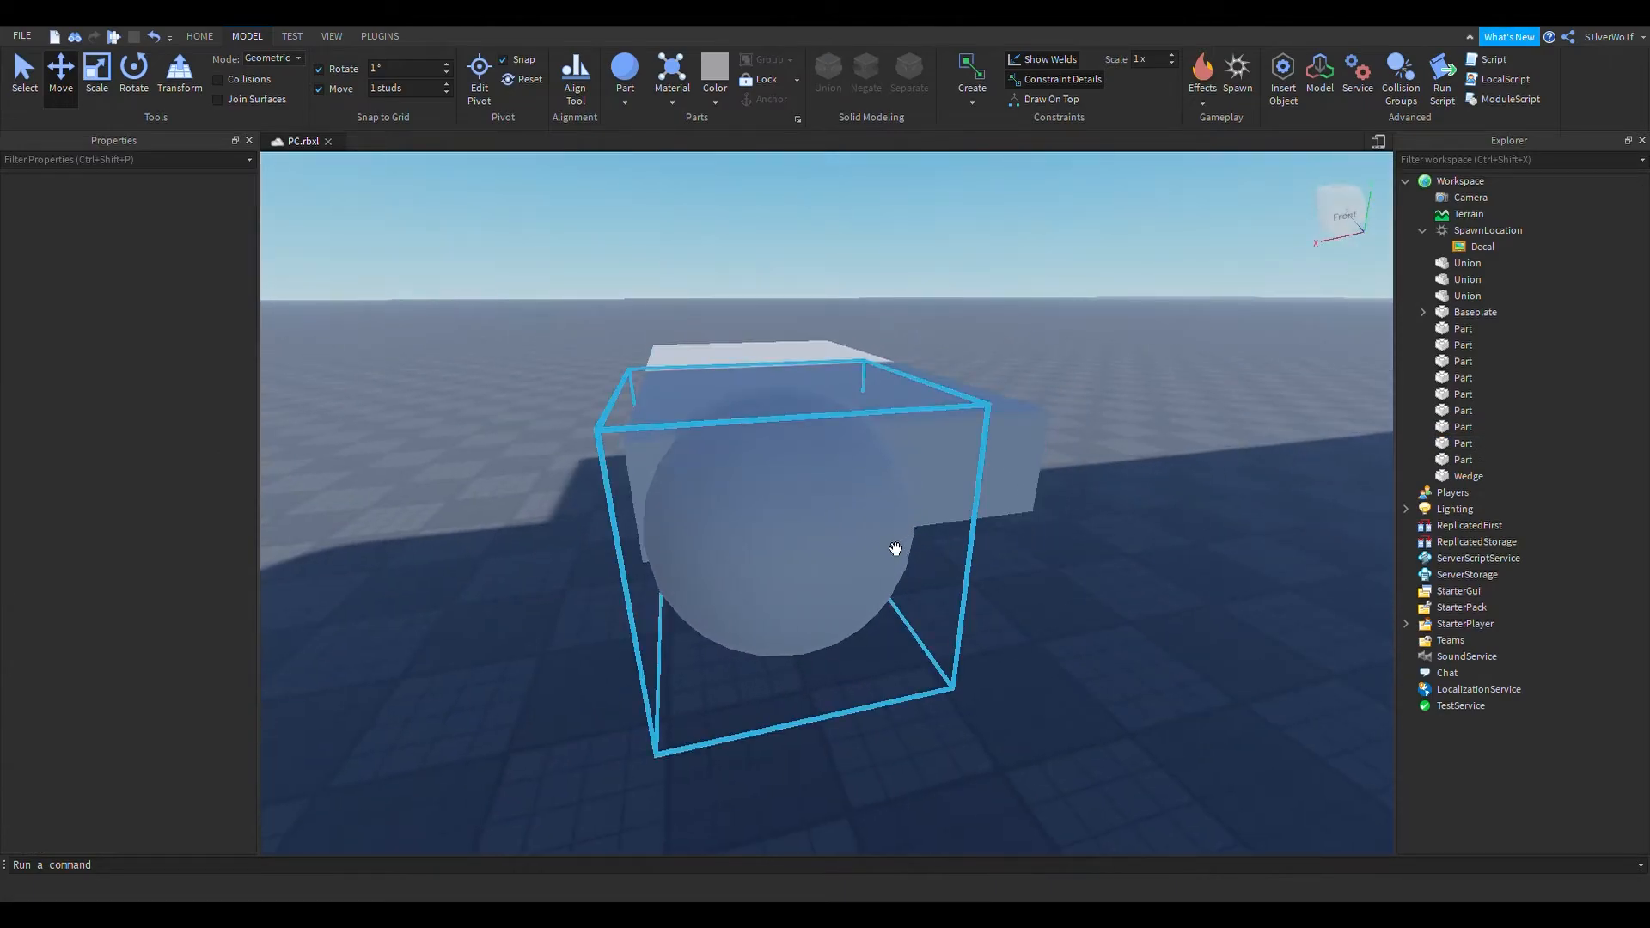
{"action": "left_click", "coordinate": [866, 267]}
Set the move increment to 0.25 studs and reduce the sphere to 6.25 studs in diameter
{"action": "left_click", "coordinate": [861, 616]}
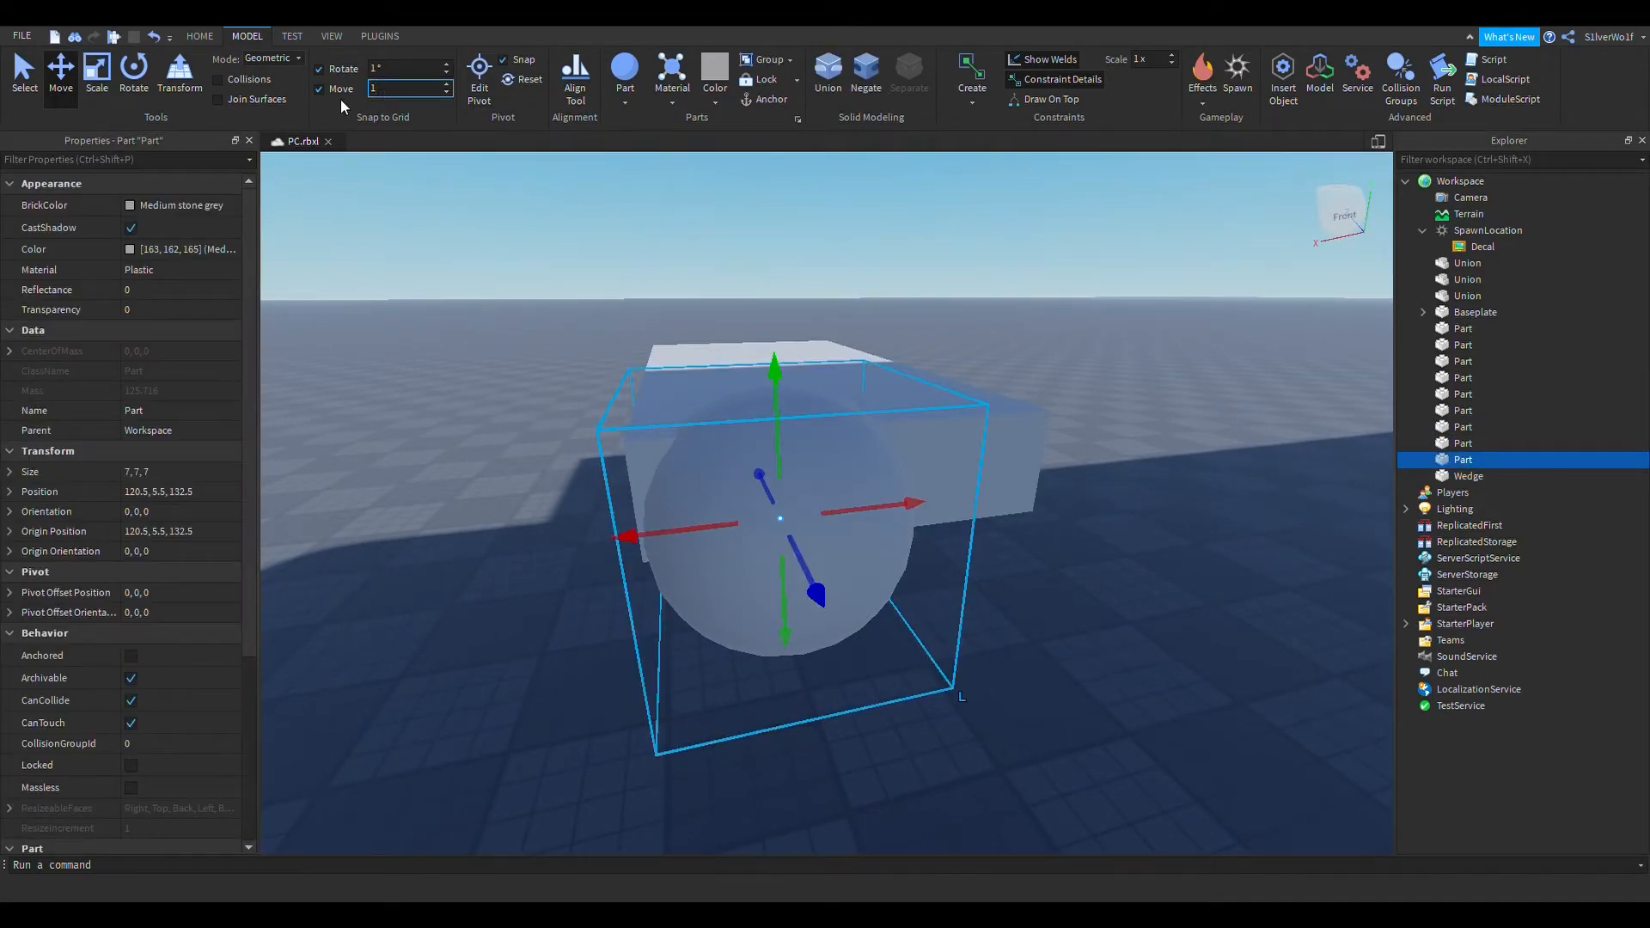
{"action": "left_click", "coordinate": [729, 593]}
{"action": "key", "text": "ctrl+3"}
{"action": "key", "text": "a"}
{"action": "left_click_drag", "start_coordinate": [758, 544], "coordinate": [808, 550]}
{"action": "left_click_drag", "start_coordinate": [968, 519], "coordinate": [899, 464]}
{"action": "mouse_move", "coordinate": [1018, 678]}
{"action": "right_mouse_down"}
{"action": "mouse_move", "coordinate": [992, 653]}
{"action": "mouse_move", "coordinate": [1020, 679]}
{"action": "right_mouse_up"}
{"action": "key", "text": "d"}
{"action": "key", "text": "a"}
{"action": "key", "text": "ctrl+2"}
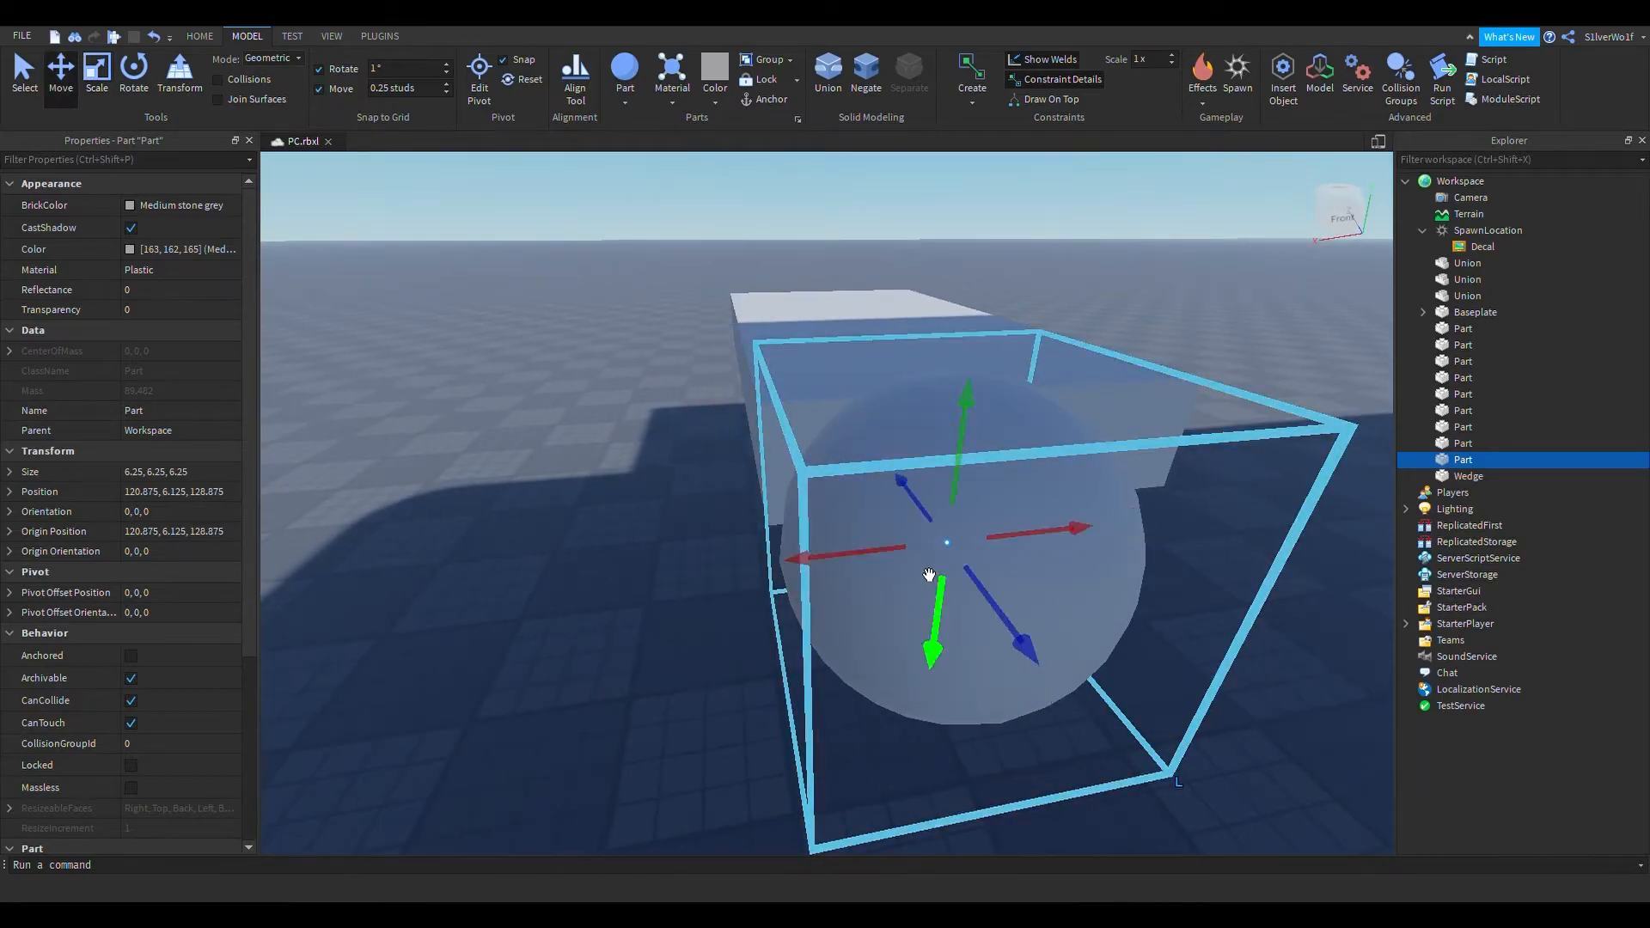
Move the sphere into the plate's end corner, to position 120.875, 7.375, 132.125
{"action": "left_click_drag", "start_coordinate": [903, 494], "coordinate": [846, 445]}
{"action": "scroll", "coordinate": [715, 618], "scroll_direction": "up", "scroll_amount": 3}
{"action": "right_click_drag", "start_coordinate": [714, 619], "coordinate": [686, 591]}
{"action": "key", "text": "a"}
{"action": "key", "text": "s"}
{"action": "key", "text": "d"}
{"action": "key", "text": "s"}
{"action": "key", "text": "a"}
{"action": "left_click_drag", "start_coordinate": [839, 327], "coordinate": [841, 261]}
Inspect the sphere's fit at the plate's corner from the front and at different distances
{"action": "key", "text": "d"}
{"action": "right_click_drag", "start_coordinate": [901, 576], "coordinate": [902, 574]}
{"action": "key", "text": "w"}
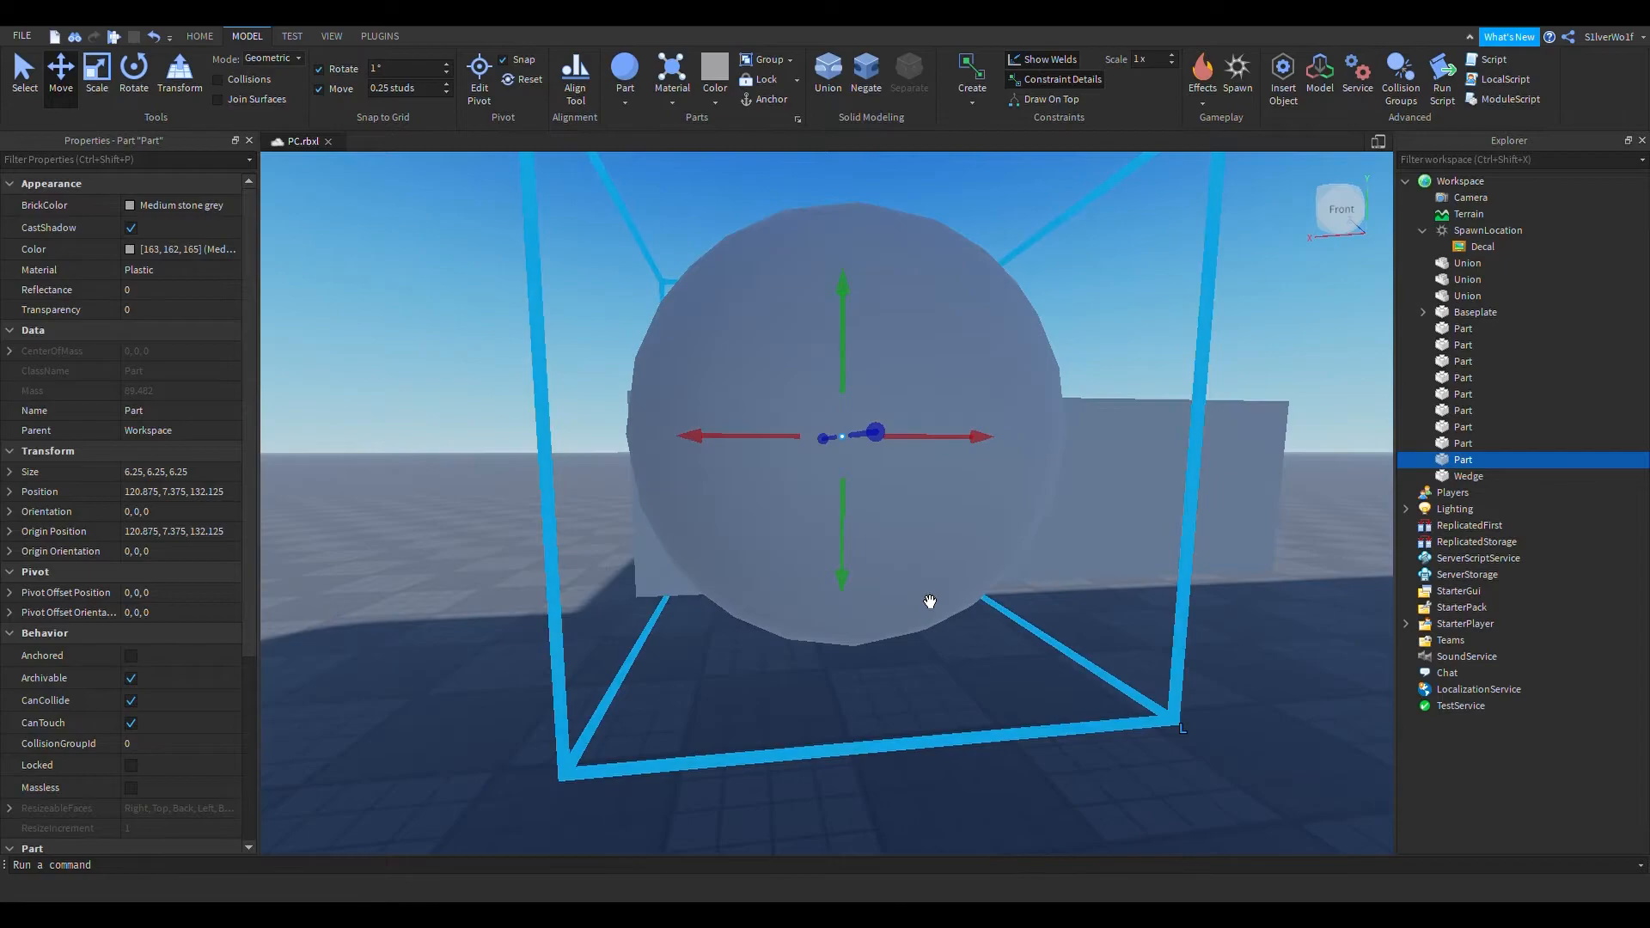
{"action": "right_click_drag", "start_coordinate": [921, 627], "coordinate": [913, 616]}
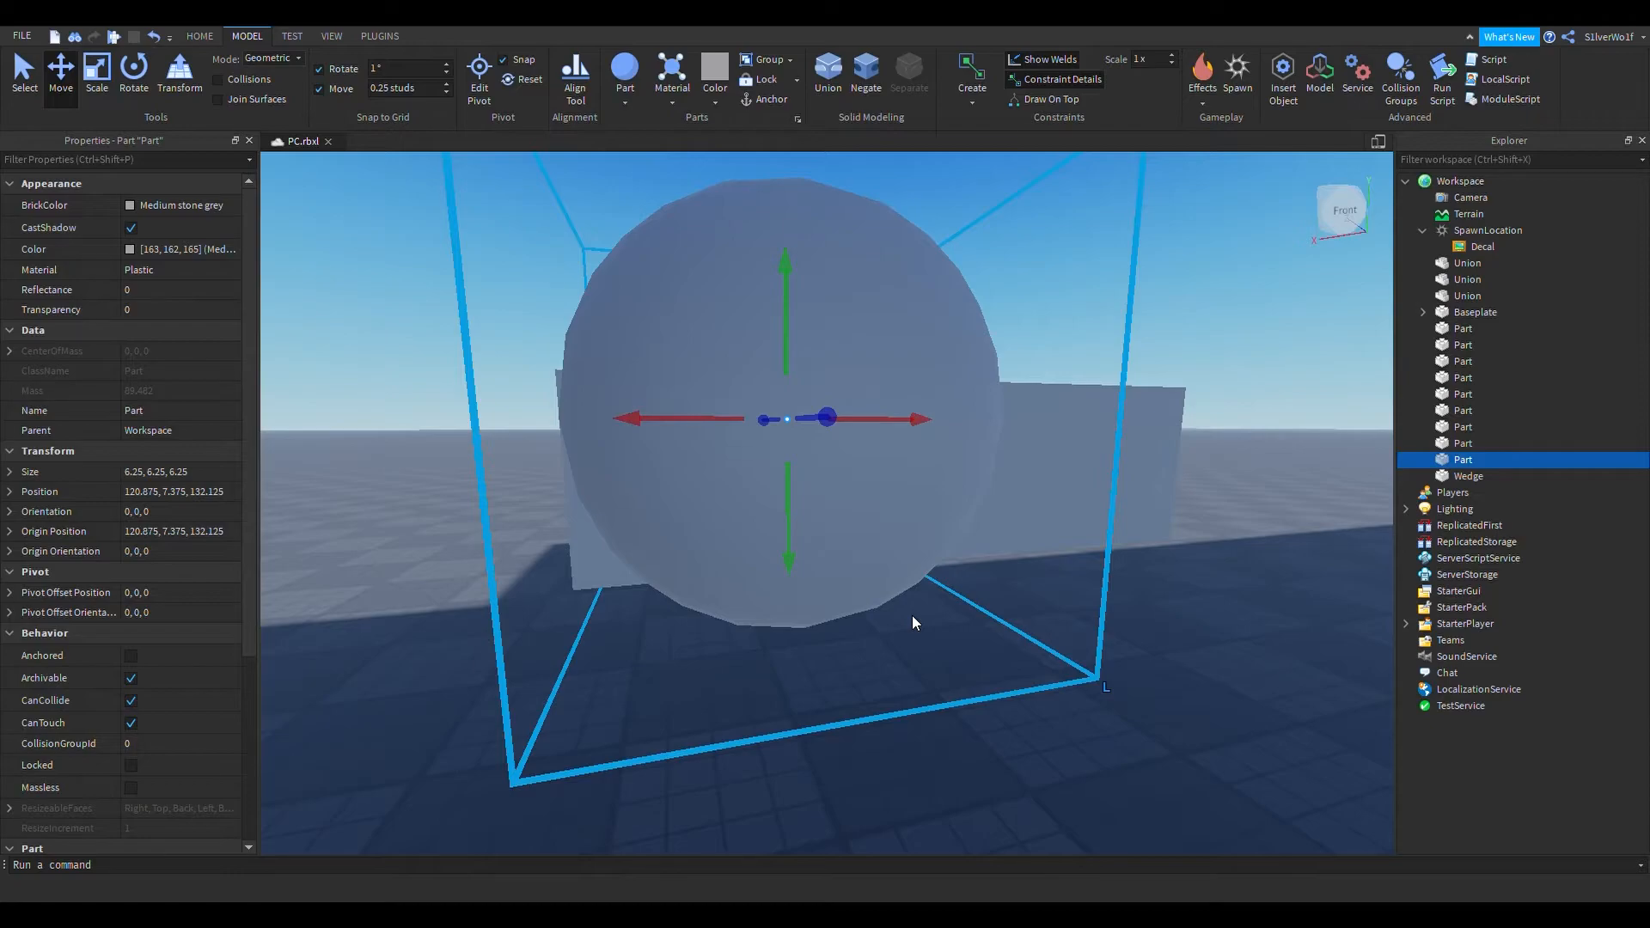
{"action": "scroll", "coordinate": [931, 562], "scroll_direction": "down", "scroll_amount": 5}
{"action": "scroll", "coordinate": [822, 378], "scroll_direction": "up", "scroll_amount": 5}
{"action": "scroll", "coordinate": [821, 377], "scroll_direction": "down", "scroll_amount": 2}
{"action": "right_click_drag", "start_coordinate": [822, 378], "coordinate": [820, 376]}
Move the sphere out beside the plate's end corner, to position 127.125, 7.375, 131.875
{"action": "left_click_drag", "start_coordinate": [863, 347], "coordinate": [770, 342]}
{"action": "right_click_drag", "start_coordinate": [807, 387], "coordinate": [807, 385]}
{"action": "scroll", "coordinate": [834, 414], "scroll_direction": "down", "scroll_amount": 3}
{"action": "left_click_drag", "start_coordinate": [881, 564], "coordinate": [1000, 624]}
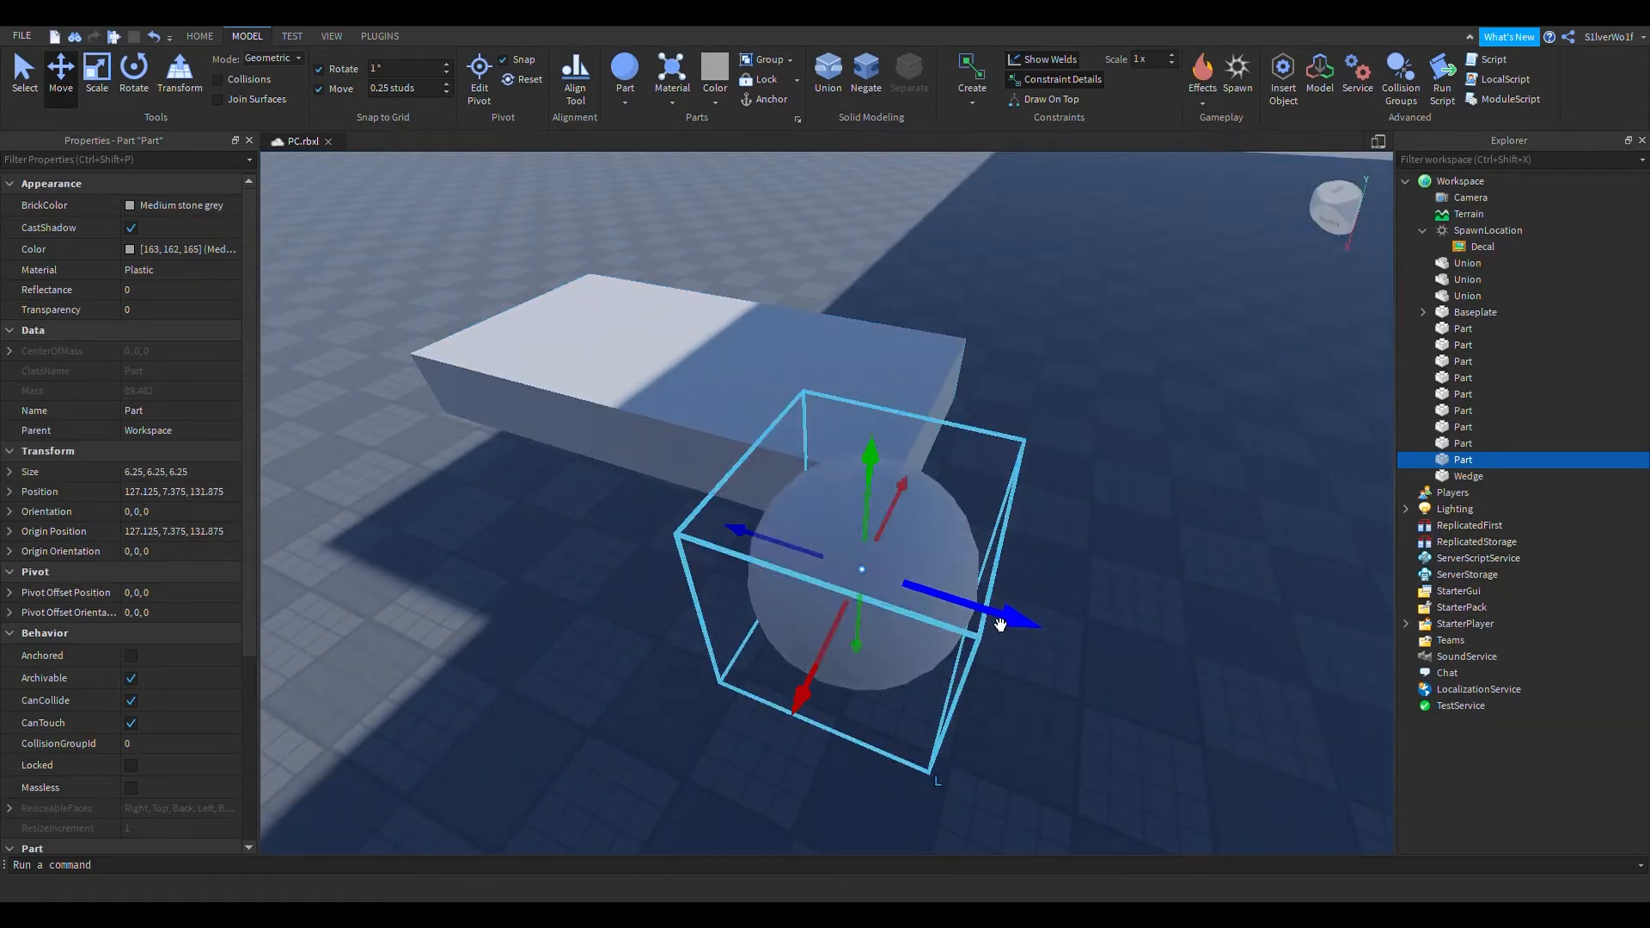
{"action": "right_click_drag", "start_coordinate": [1008, 612], "coordinate": [1009, 612]}
Shift the sphere along the plate's long side, to position 127.125, 7.375, 135.375
{"action": "left_click_drag", "start_coordinate": [777, 499], "coordinate": [767, 501]}
{"action": "right_click_drag", "start_coordinate": [799, 523], "coordinate": [884, 542]}
{"action": "scroll", "coordinate": [883, 542], "scroll_direction": "up", "scroll_amount": 3}
{"action": "scroll", "coordinate": [884, 542], "scroll_direction": "down", "scroll_amount": 5}
{"action": "right_click_drag", "start_coordinate": [877, 445], "coordinate": [875, 444]}
{"action": "left_click_drag", "start_coordinate": [739, 400], "coordinate": [794, 419]}
{"action": "left_click_drag", "start_coordinate": [676, 320], "coordinate": [655, 245]}
{"action": "right_click_drag", "start_coordinate": [1039, 533], "coordinate": [1039, 533]}
{"action": "left_click", "coordinate": [829, 593]}
{"action": "right_click_drag", "start_coordinate": [782, 612], "coordinate": [780, 613]}
{"action": "left_click_drag", "start_coordinate": [780, 612], "coordinate": [667, 590]}
{"action": "scroll", "coordinate": [947, 657], "scroll_direction": "up", "scroll_amount": 5}
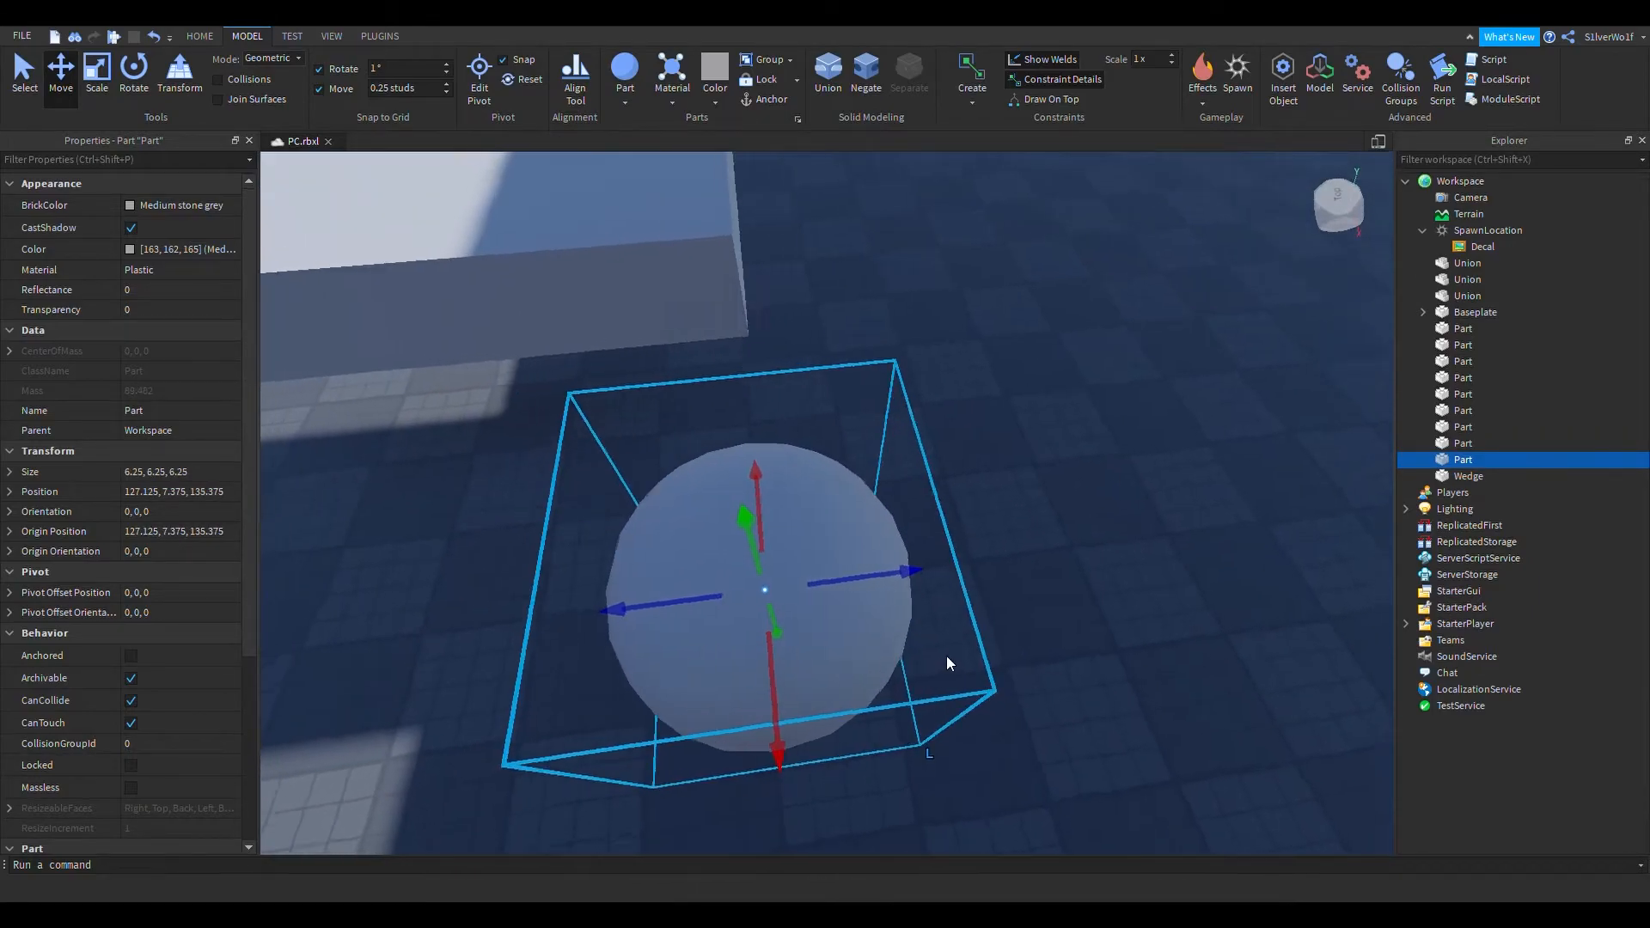
Move the sphere back to the plate's end corner, to position 119.125, 7.375, 135.375
{"action": "right_click_drag", "start_coordinate": [947, 657], "coordinate": [947, 657]}
{"action": "left_click_drag", "start_coordinate": [793, 469], "coordinate": [800, 266]}
{"action": "scroll", "coordinate": [966, 342], "scroll_direction": "up", "scroll_amount": 3}
{"action": "right_click_drag", "start_coordinate": [966, 342], "coordinate": [965, 346]}
{"action": "scroll", "coordinate": [966, 344], "scroll_direction": "down", "scroll_amount": 4}
{"action": "scroll", "coordinate": [966, 344], "scroll_direction": "up", "scroll_amount": 4}
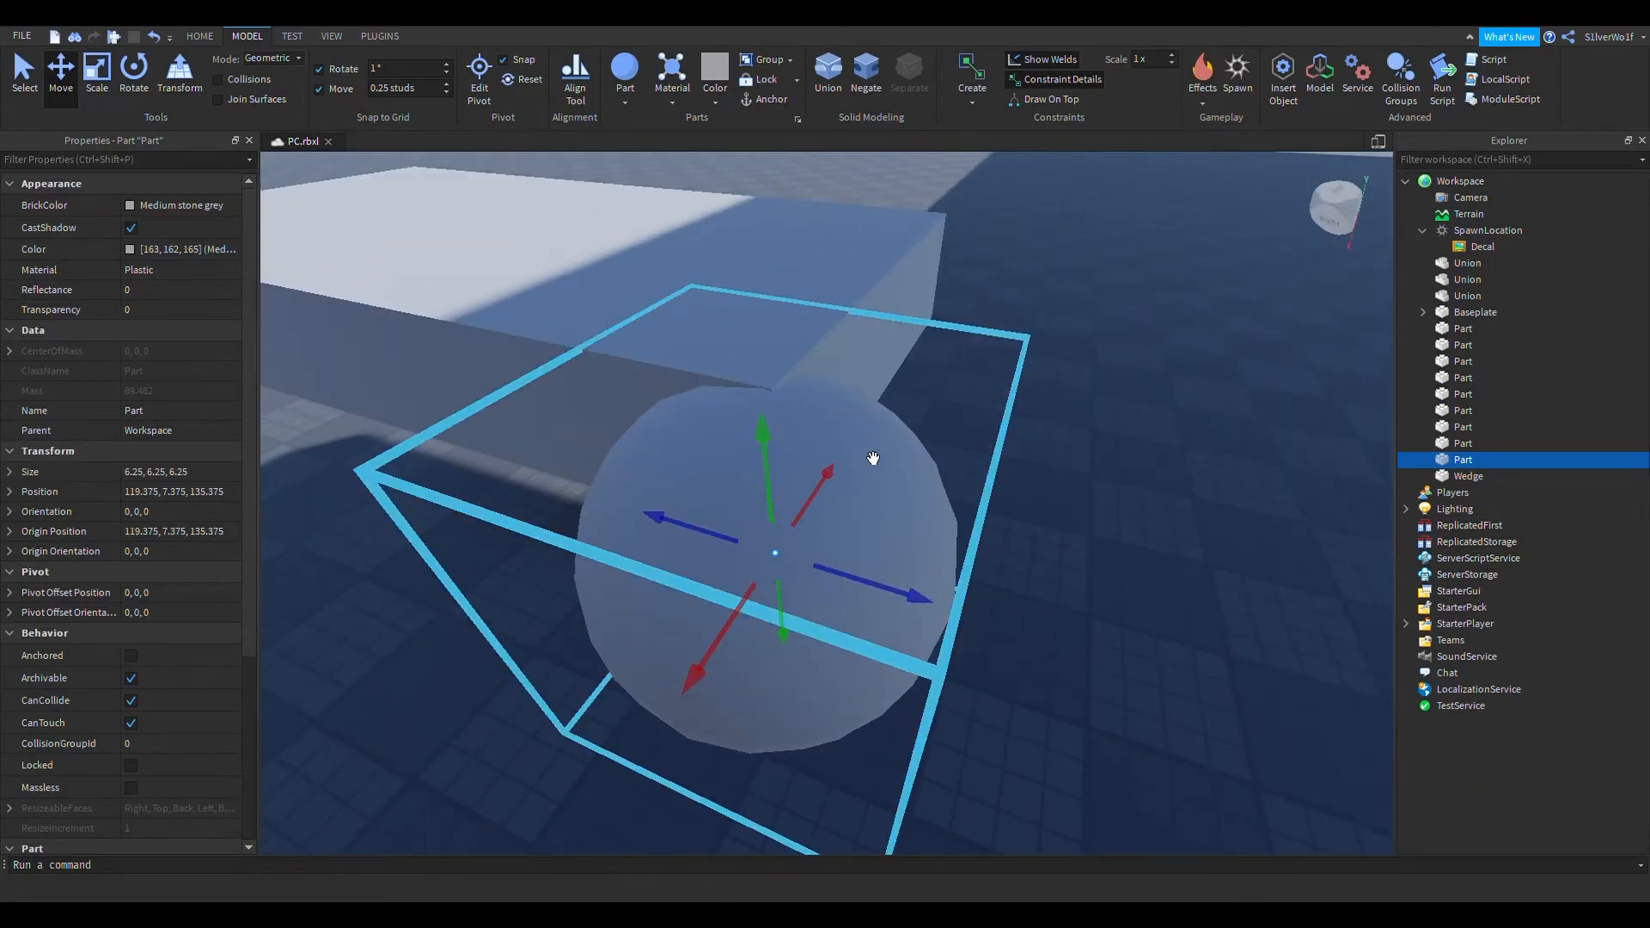
{"action": "mouse_move", "coordinate": [830, 472]}
{"action": "left_mouse_down"}
{"action": "mouse_move", "coordinate": [852, 461]}
{"action": "mouse_move", "coordinate": [838, 465]}
{"action": "left_mouse_up"}
{"action": "right_click_drag", "start_coordinate": [1000, 377], "coordinate": [1027, 401]}
Raise the sphere at the plate's corner to a Y position of 10.625
{"action": "left_click_drag", "start_coordinate": [794, 778], "coordinate": [782, 777]}
{"action": "scroll", "coordinate": [1229, 638], "scroll_direction": "down", "scroll_amount": 3}
{"action": "right_click_drag", "start_coordinate": [1229, 638], "coordinate": [1229, 645]}
{"action": "scroll", "coordinate": [1229, 645], "scroll_direction": "up", "scroll_amount": 3}
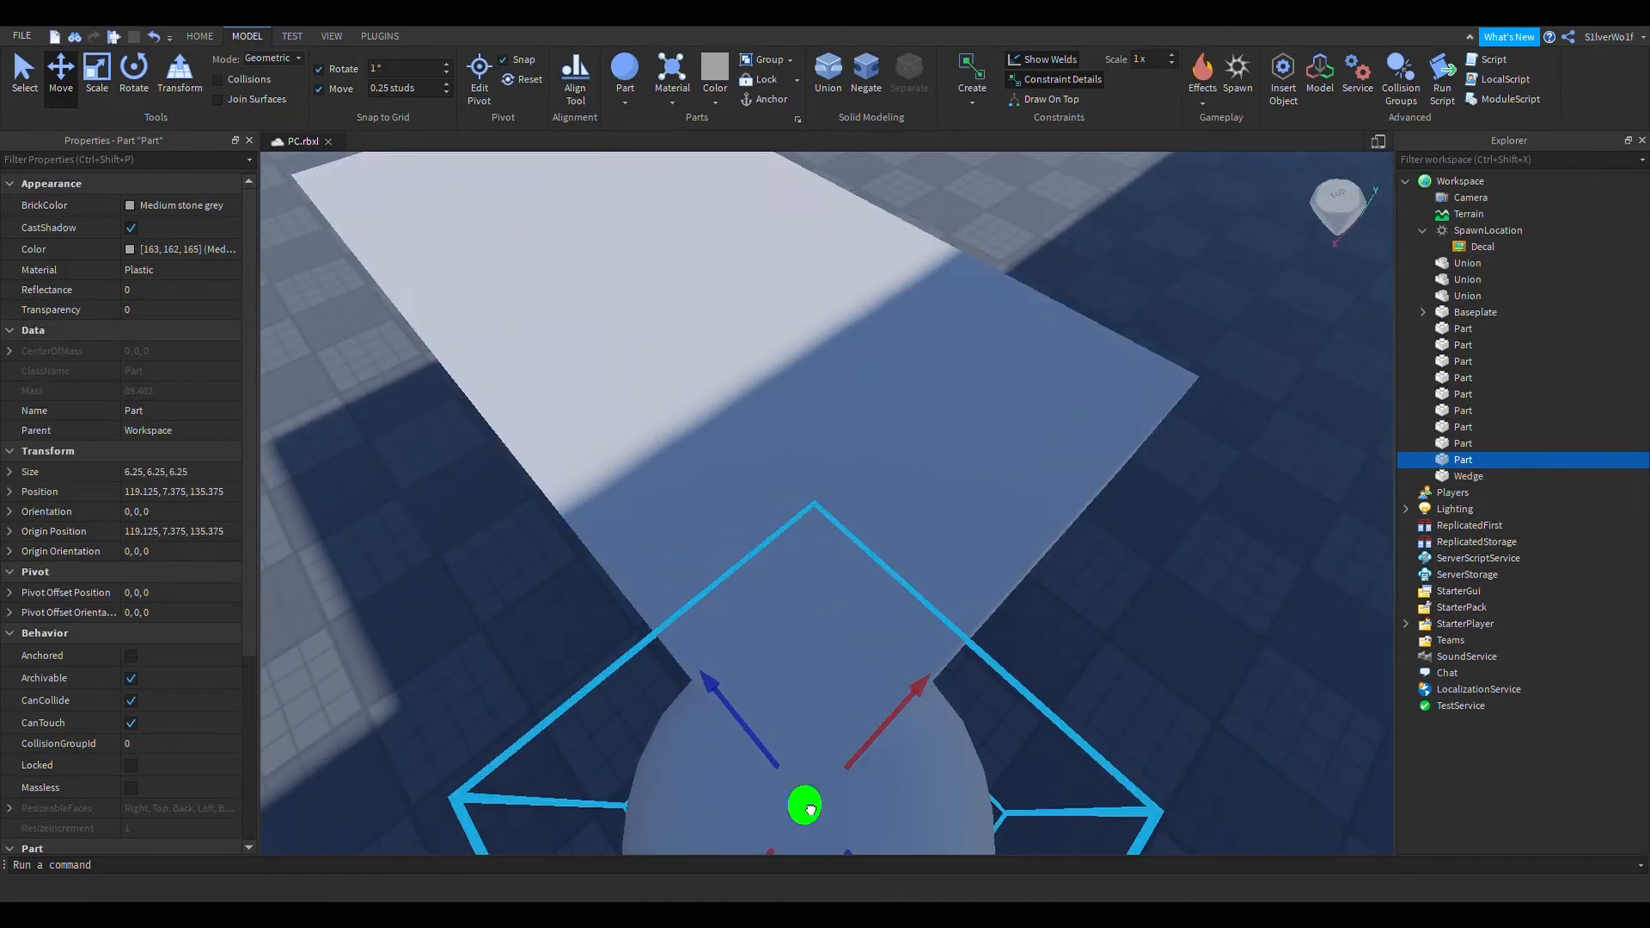
{"action": "mouse_move", "coordinate": [810, 809]}
{"action": "left_mouse_down"}
{"action": "mouse_move", "coordinate": [811, 751]}
{"action": "mouse_move", "coordinate": [817, 784]}
{"action": "left_mouse_up"}
{"action": "right_click_drag", "start_coordinate": [969, 810], "coordinate": [988, 806]}
{"action": "scroll", "coordinate": [988, 806], "scroll_direction": "down", "scroll_amount": 3}
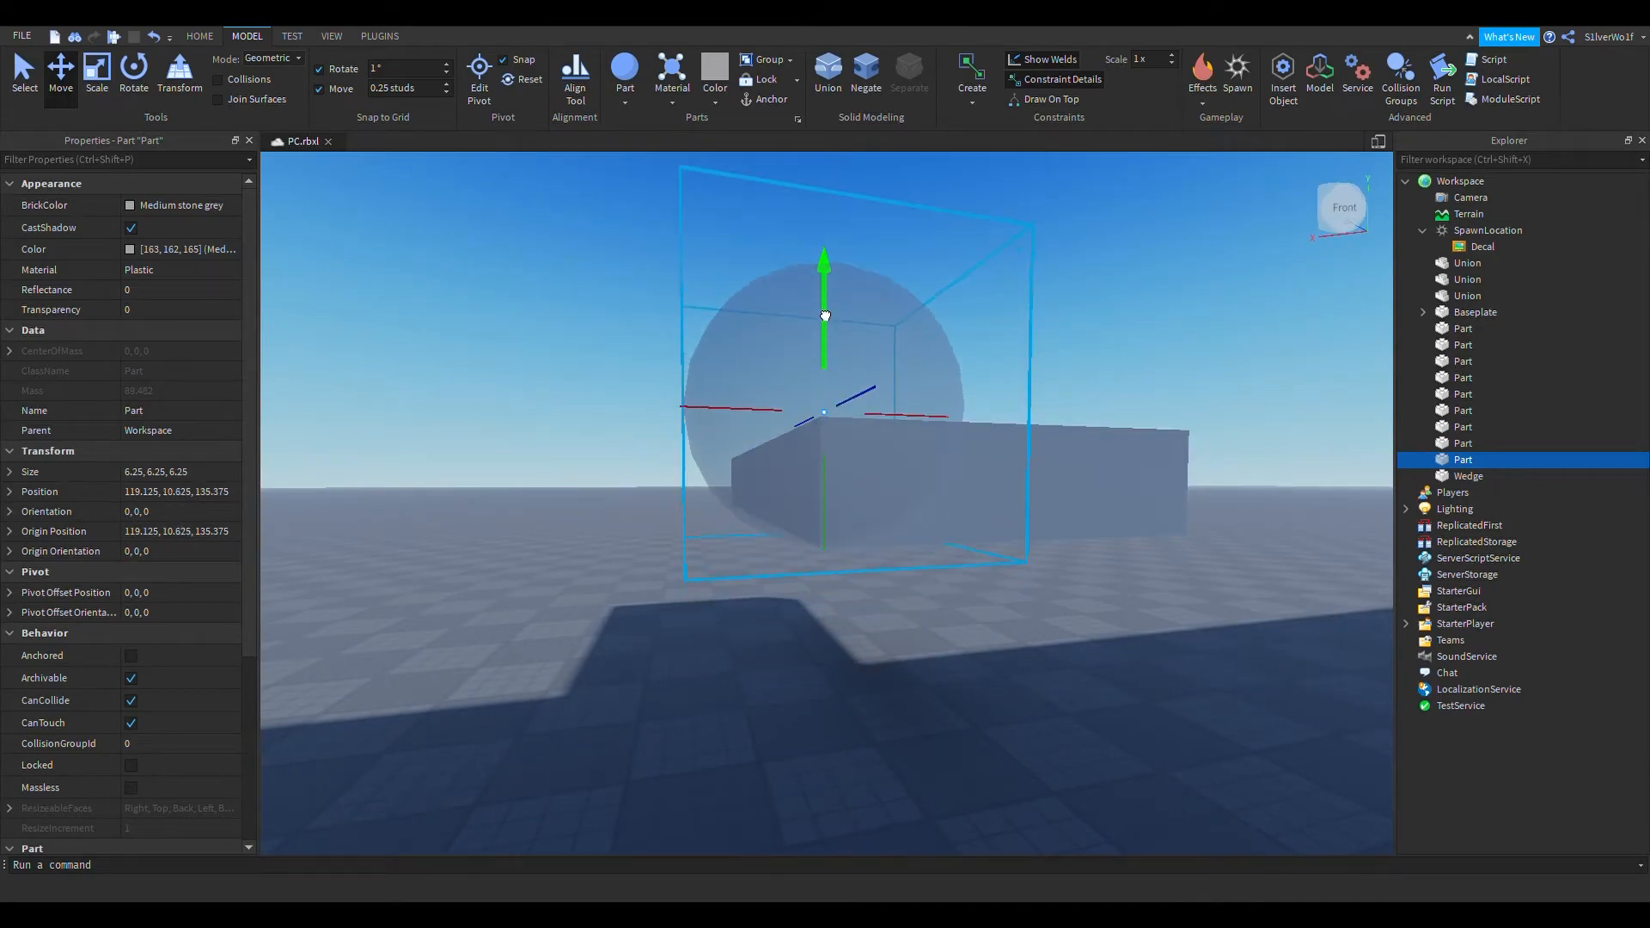
{"action": "left_click_drag", "start_coordinate": [825, 316], "coordinate": [825, 307]}
{"action": "scroll", "coordinate": [1120, 545], "scroll_direction": "up", "scroll_amount": 8}
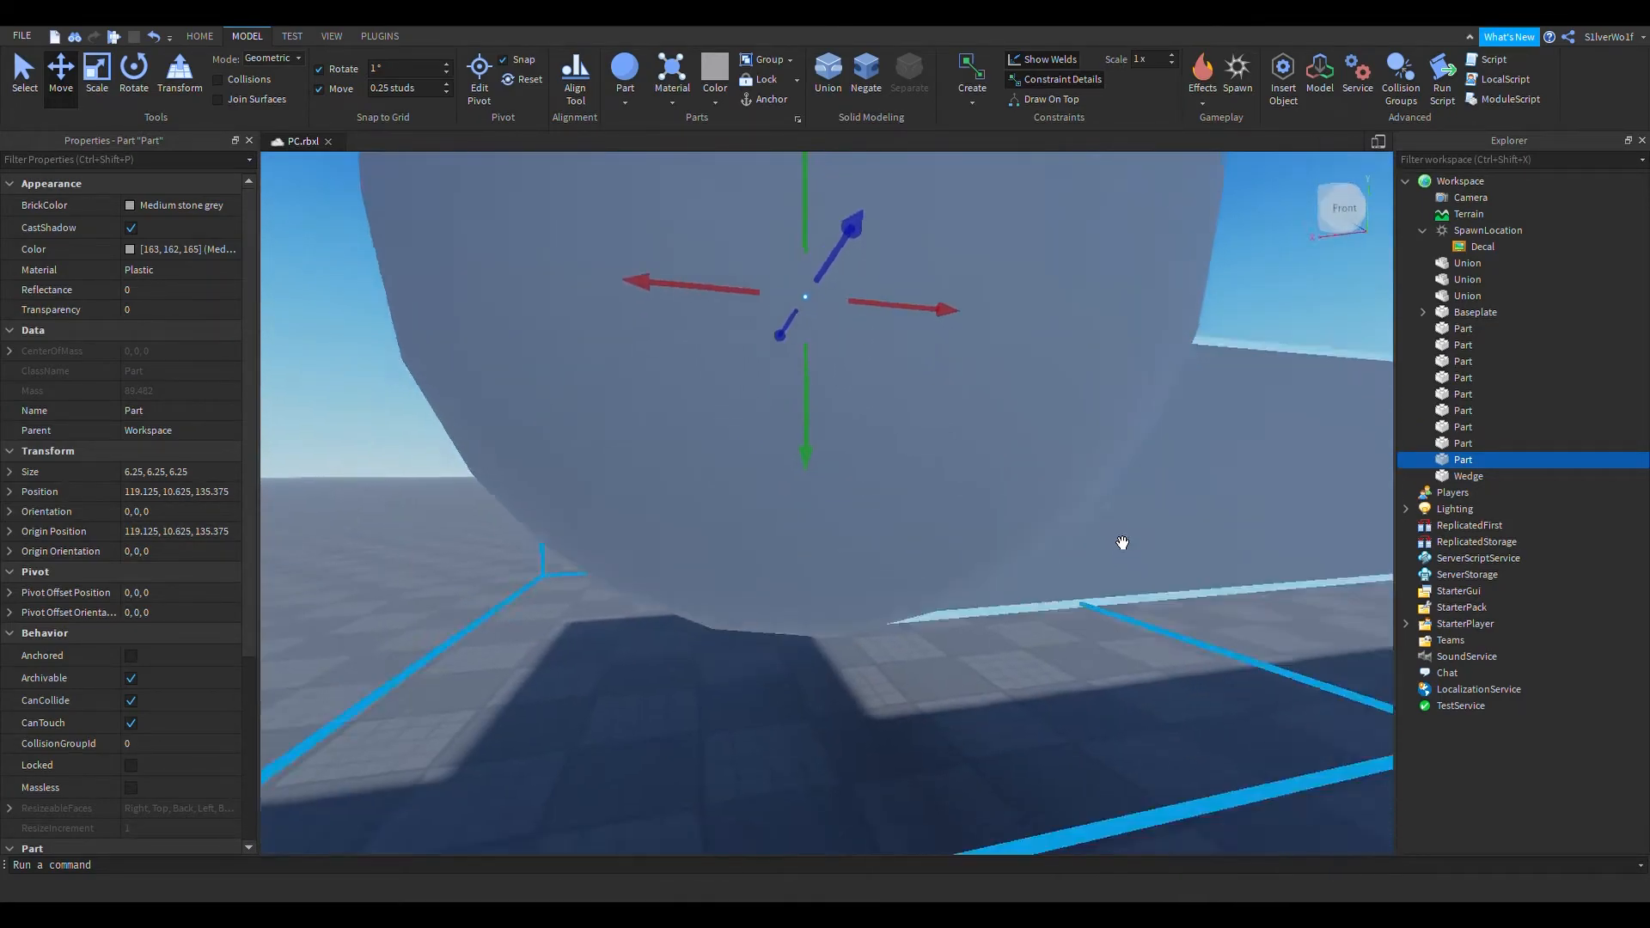
Examine how the raised sphere overlaps the plate's corner from the front and from above
{"action": "mouse_move", "coordinate": [1122, 543]}
{"action": "right_mouse_down"}
{"action": "mouse_move", "coordinate": [1095, 516]}
{"action": "mouse_move", "coordinate": [1123, 544]}
{"action": "right_mouse_up"}
{"action": "left_click", "coordinate": [1000, 770]}
{"action": "right_click_drag", "start_coordinate": [1078, 794], "coordinate": [1001, 791]}
{"action": "right_click_drag", "start_coordinate": [930, 518], "coordinate": [930, 518]}
{"action": "key", "text": "a"}
{"action": "left_click", "coordinate": [775, 574]}
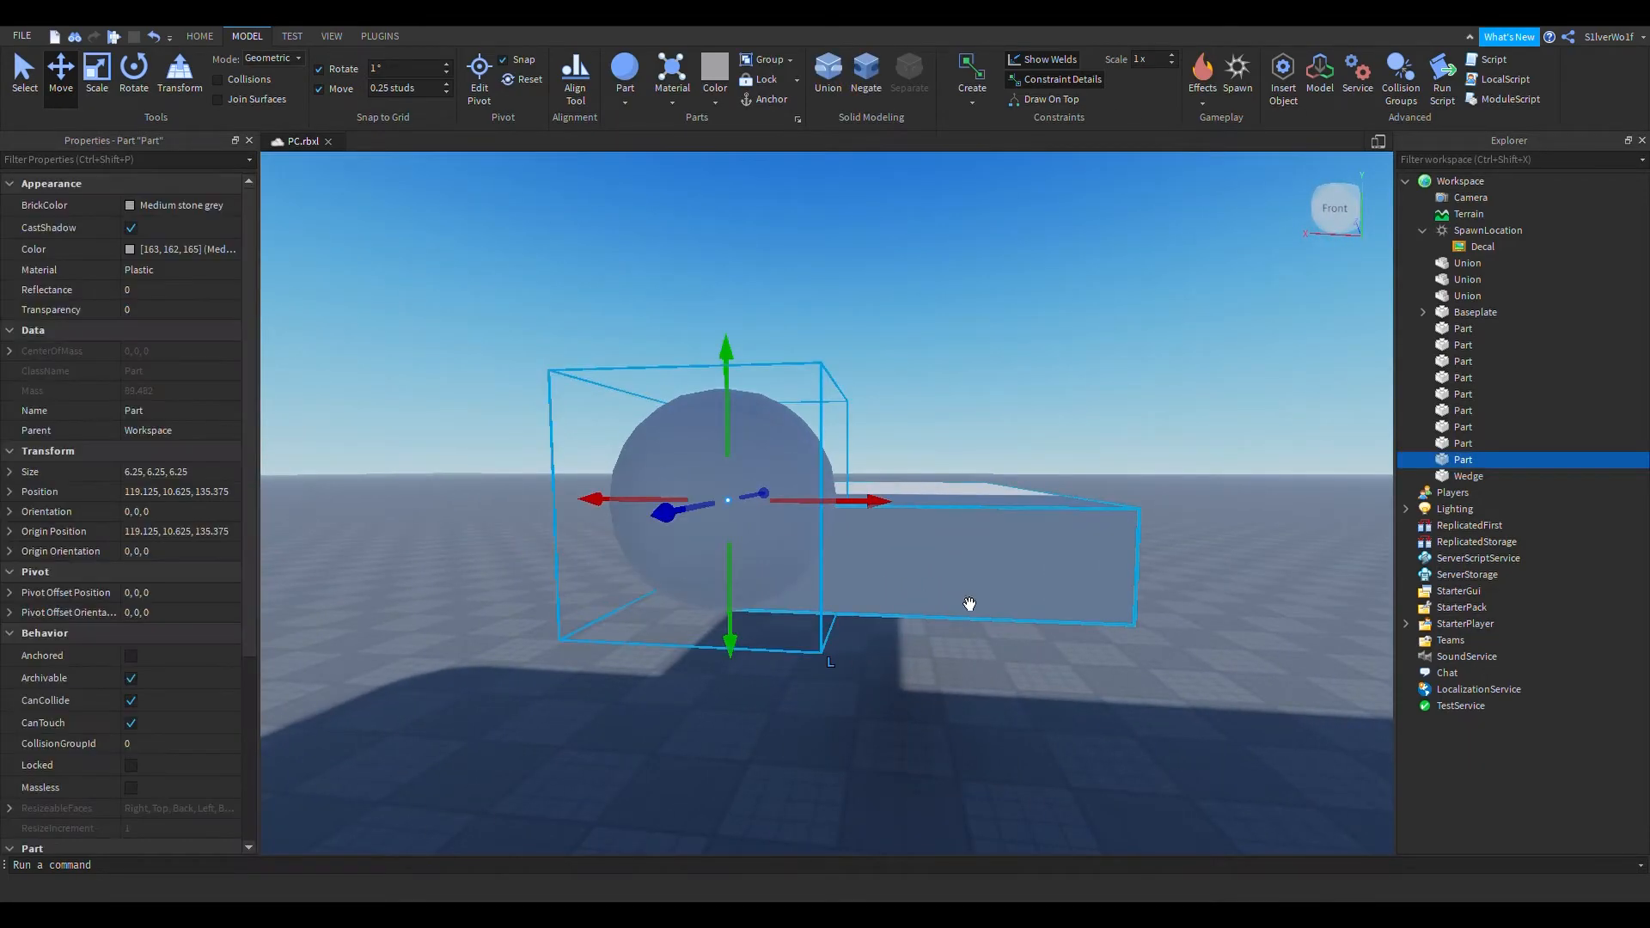
{"action": "left_click", "coordinate": [948, 584]}
{"action": "left_click", "coordinate": [723, 539]}
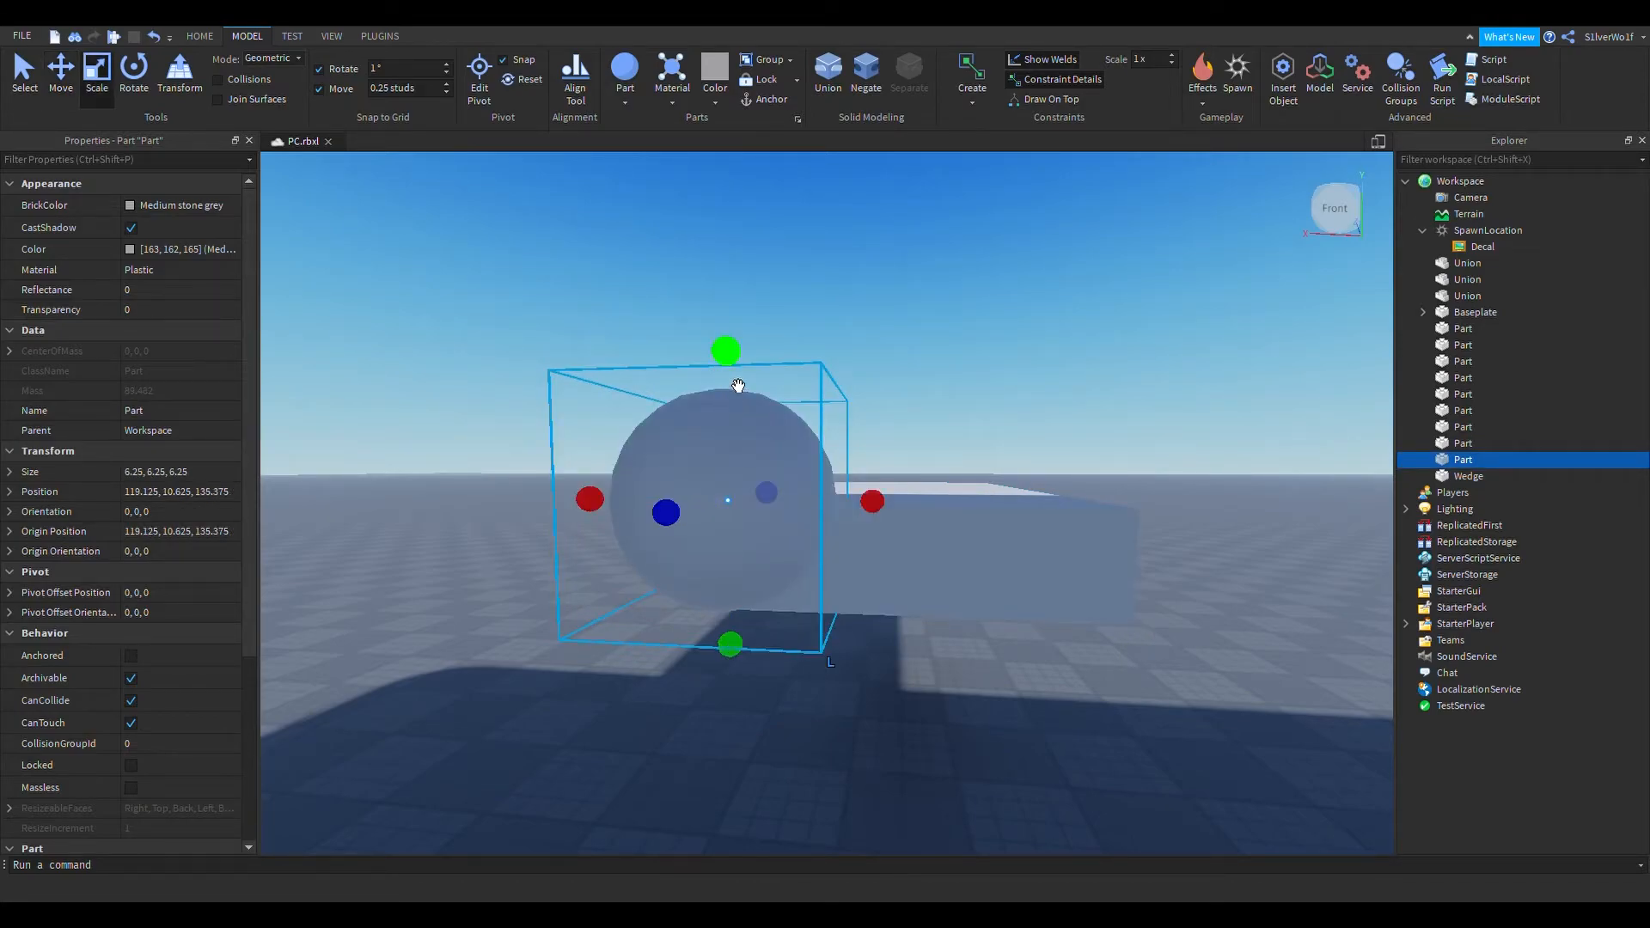
{"action": "left_click", "coordinate": [851, 753]}
{"action": "key", "text": "w"}
{"action": "right_click_drag", "start_coordinate": [868, 769], "coordinate": [868, 768]}
{"action": "key", "text": "s"}
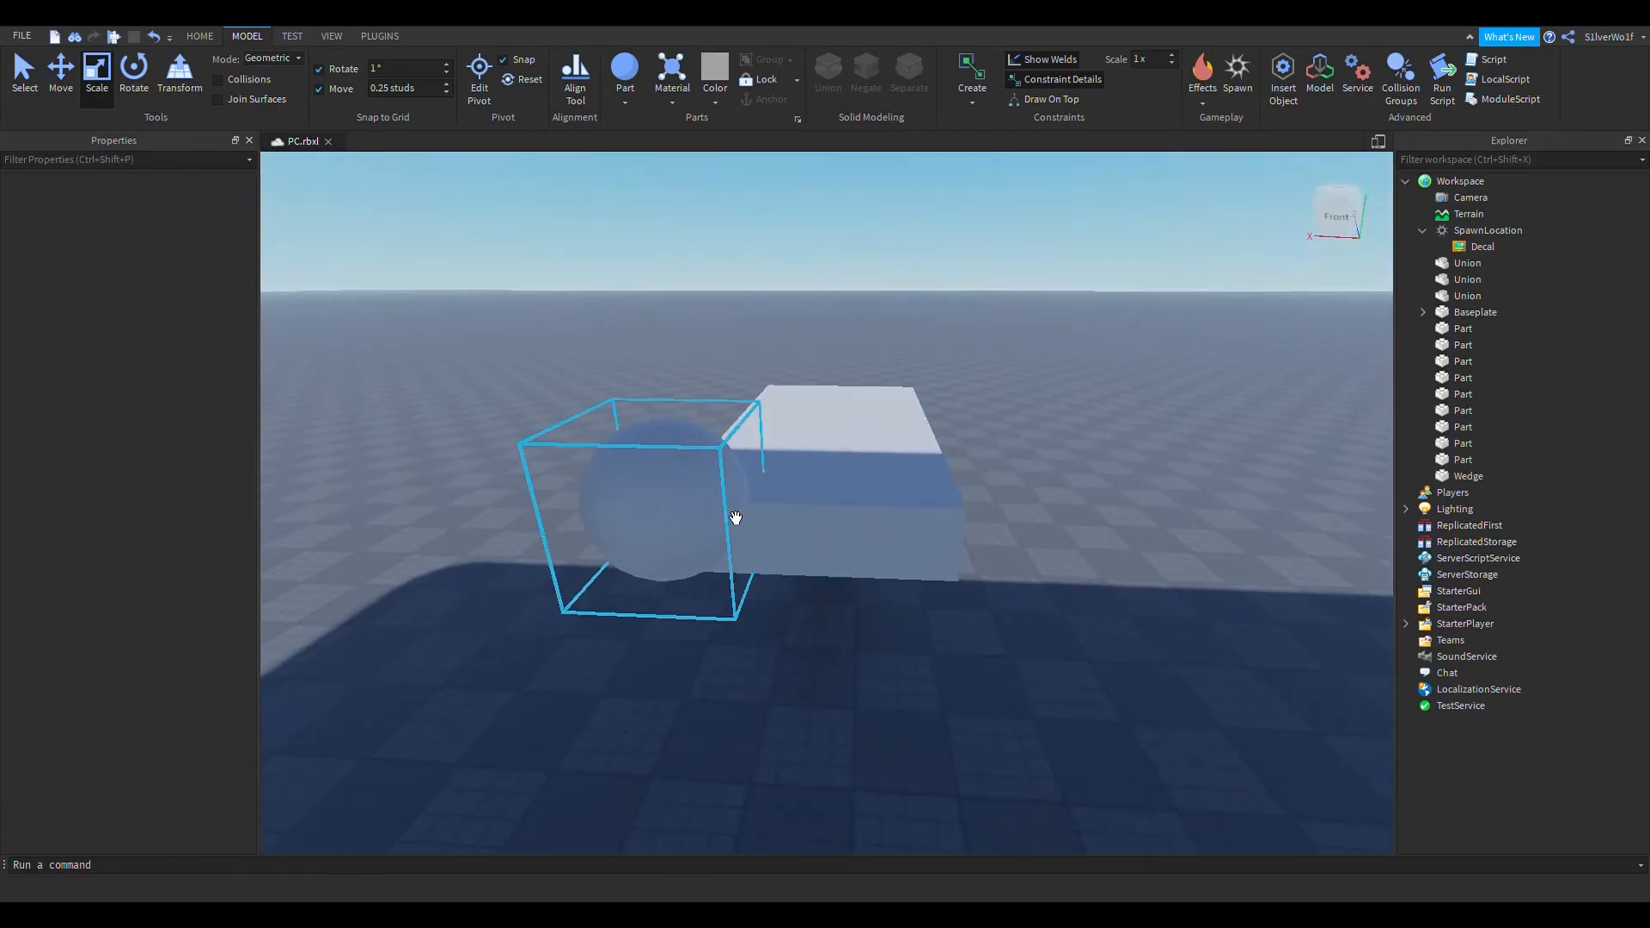
{"action": "left_click", "coordinate": [737, 516]}
{"action": "key", "text": "w"}
{"action": "key", "text": "s"}
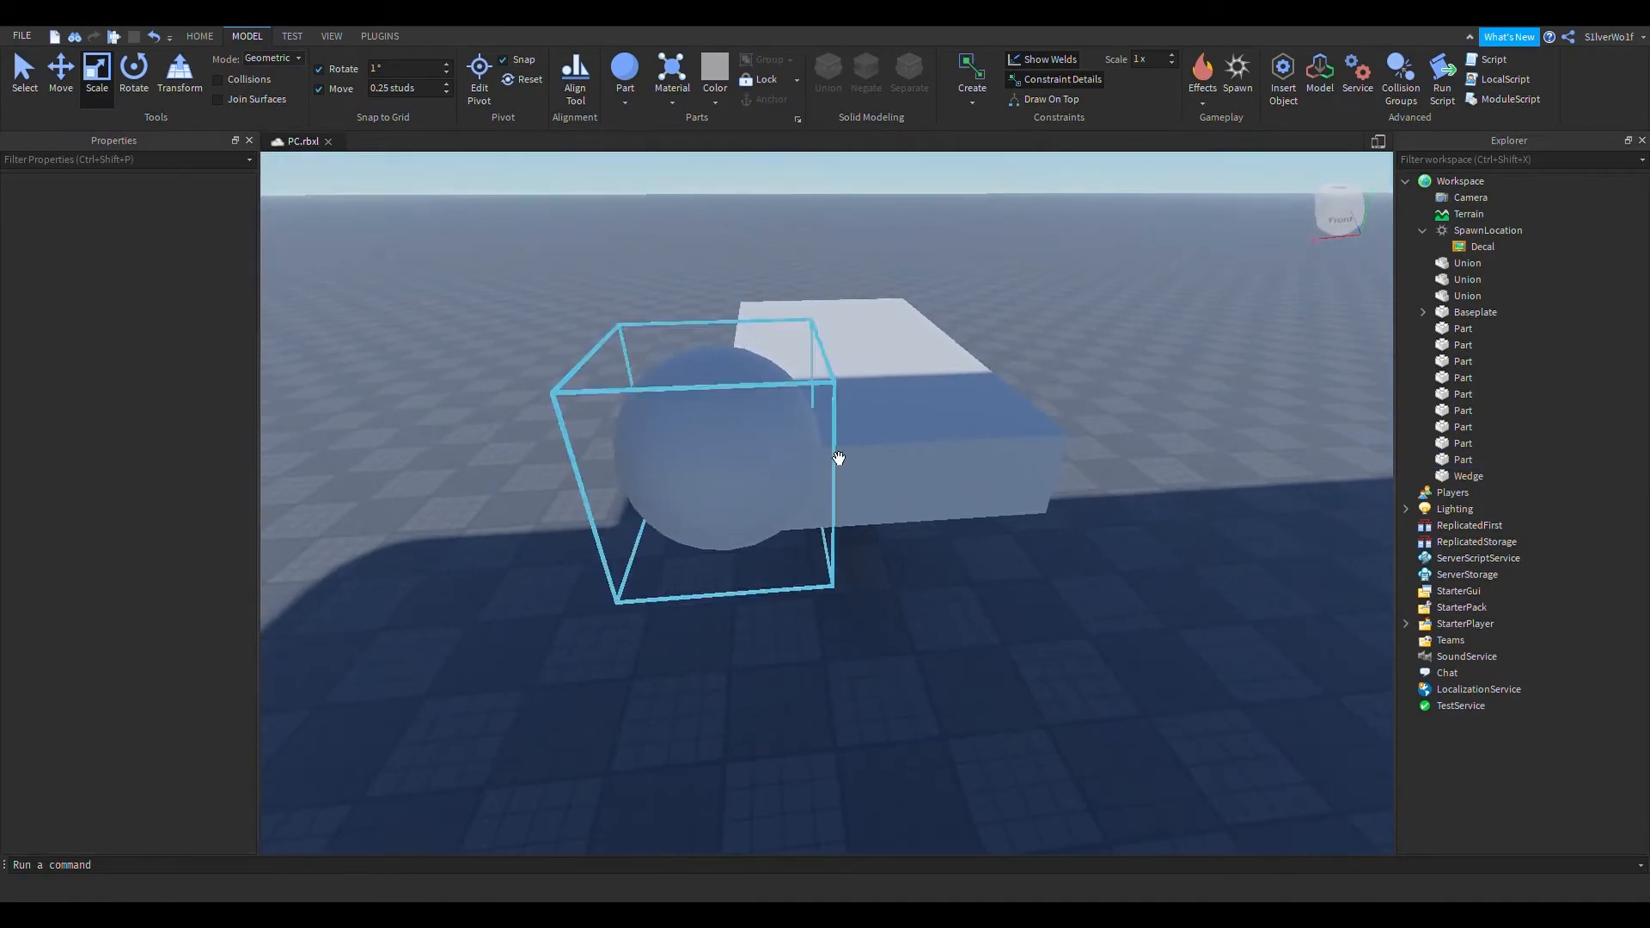
Duplicate the plate and move the copy over the sphere's upper half, to position 118.75, 12, 139.5
{"action": "left_click", "coordinate": [917, 448]}
{"action": "key", "text": "ctrl+d"}
{"action": "left_click_drag", "start_coordinate": [966, 311], "coordinate": [904, 396]}
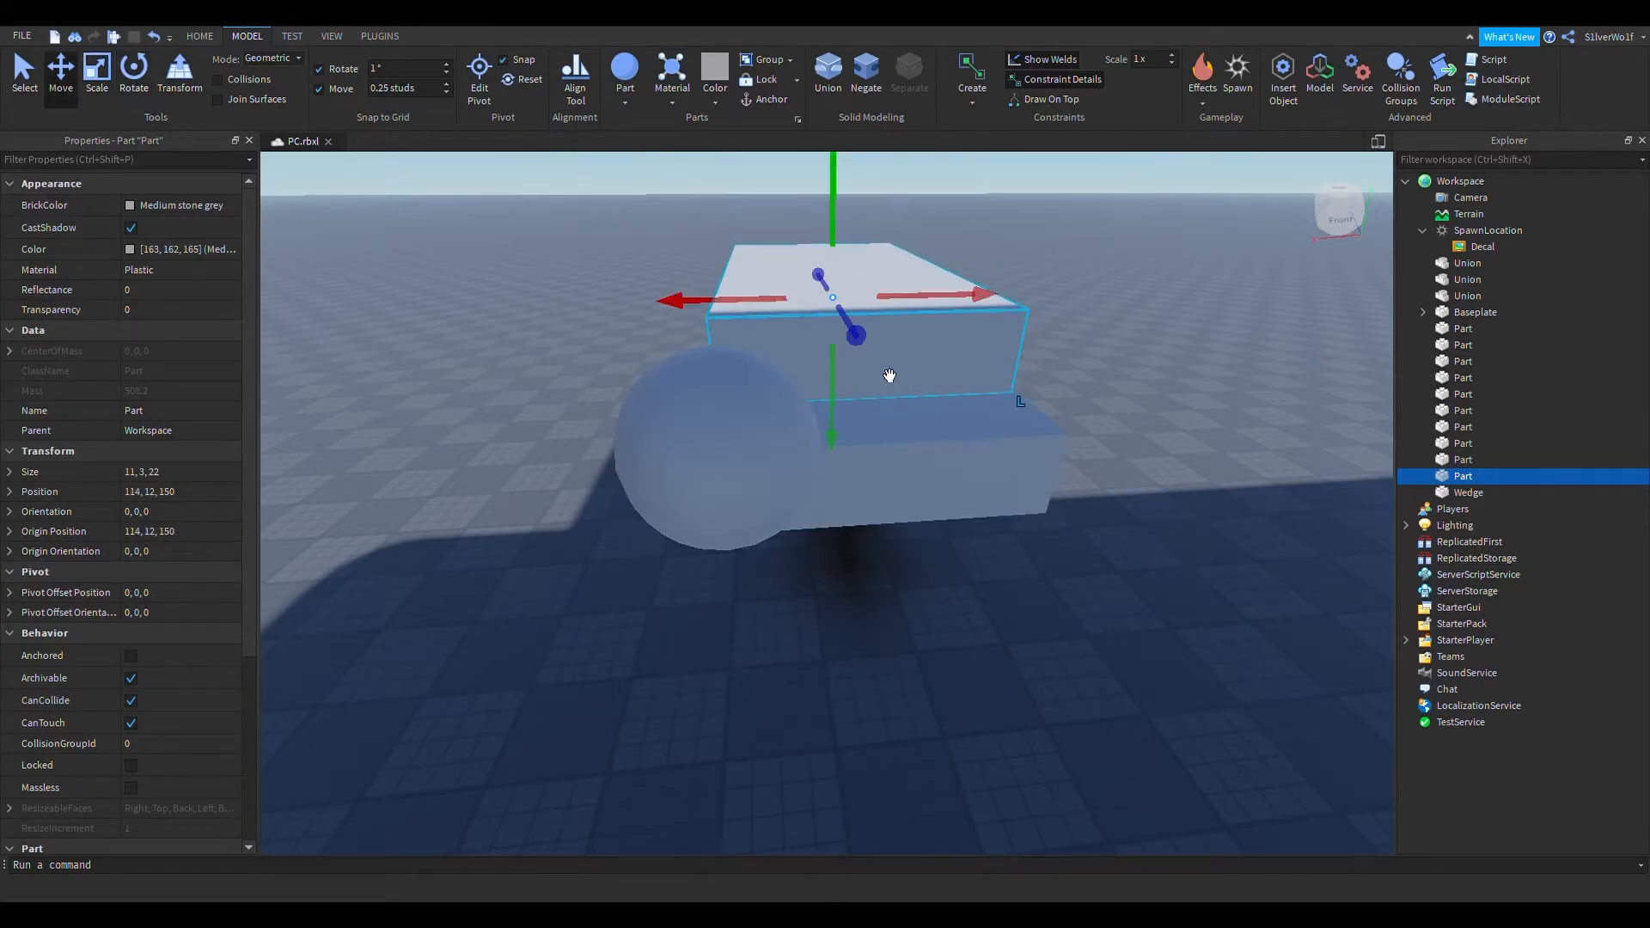
{"action": "left_click_drag", "start_coordinate": [756, 319], "coordinate": [649, 330]}
{"action": "key", "text": "w"}
{"action": "right_click_drag", "start_coordinate": [977, 576], "coordinate": [1010, 606]}
{"action": "key", "text": "s"}
{"action": "key", "text": "w"}
{"action": "key", "text": "s"}
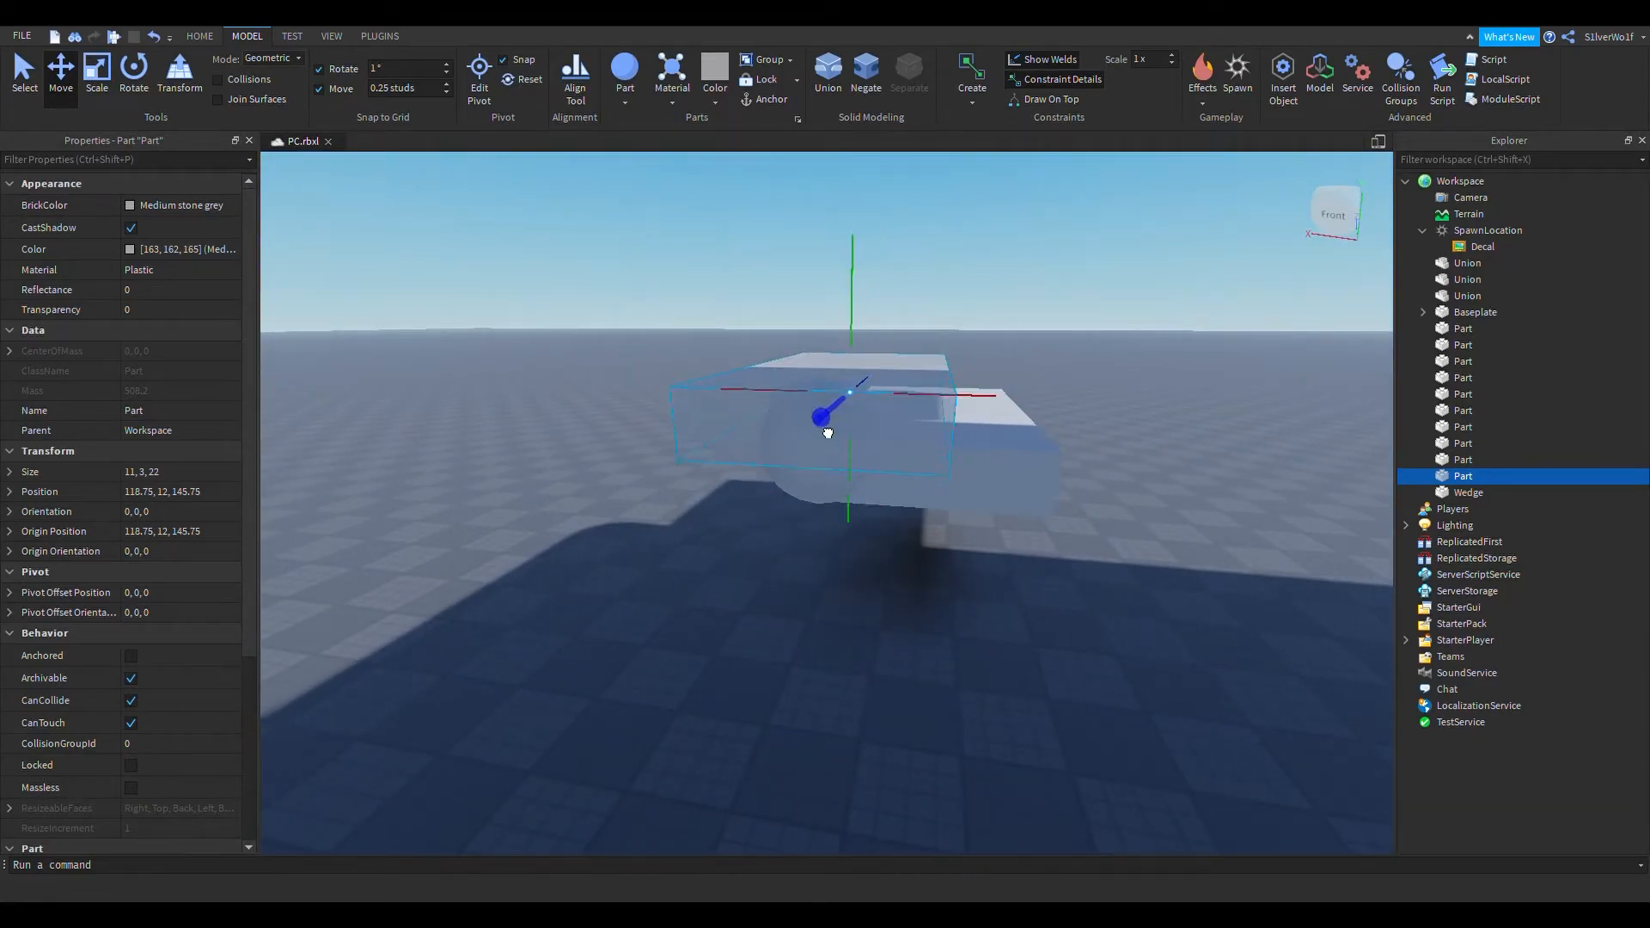
Negate the duplicated plate and union it with the sphere to cut off the sphere's upper part
{"action": "left_click", "coordinate": [865, 77]}
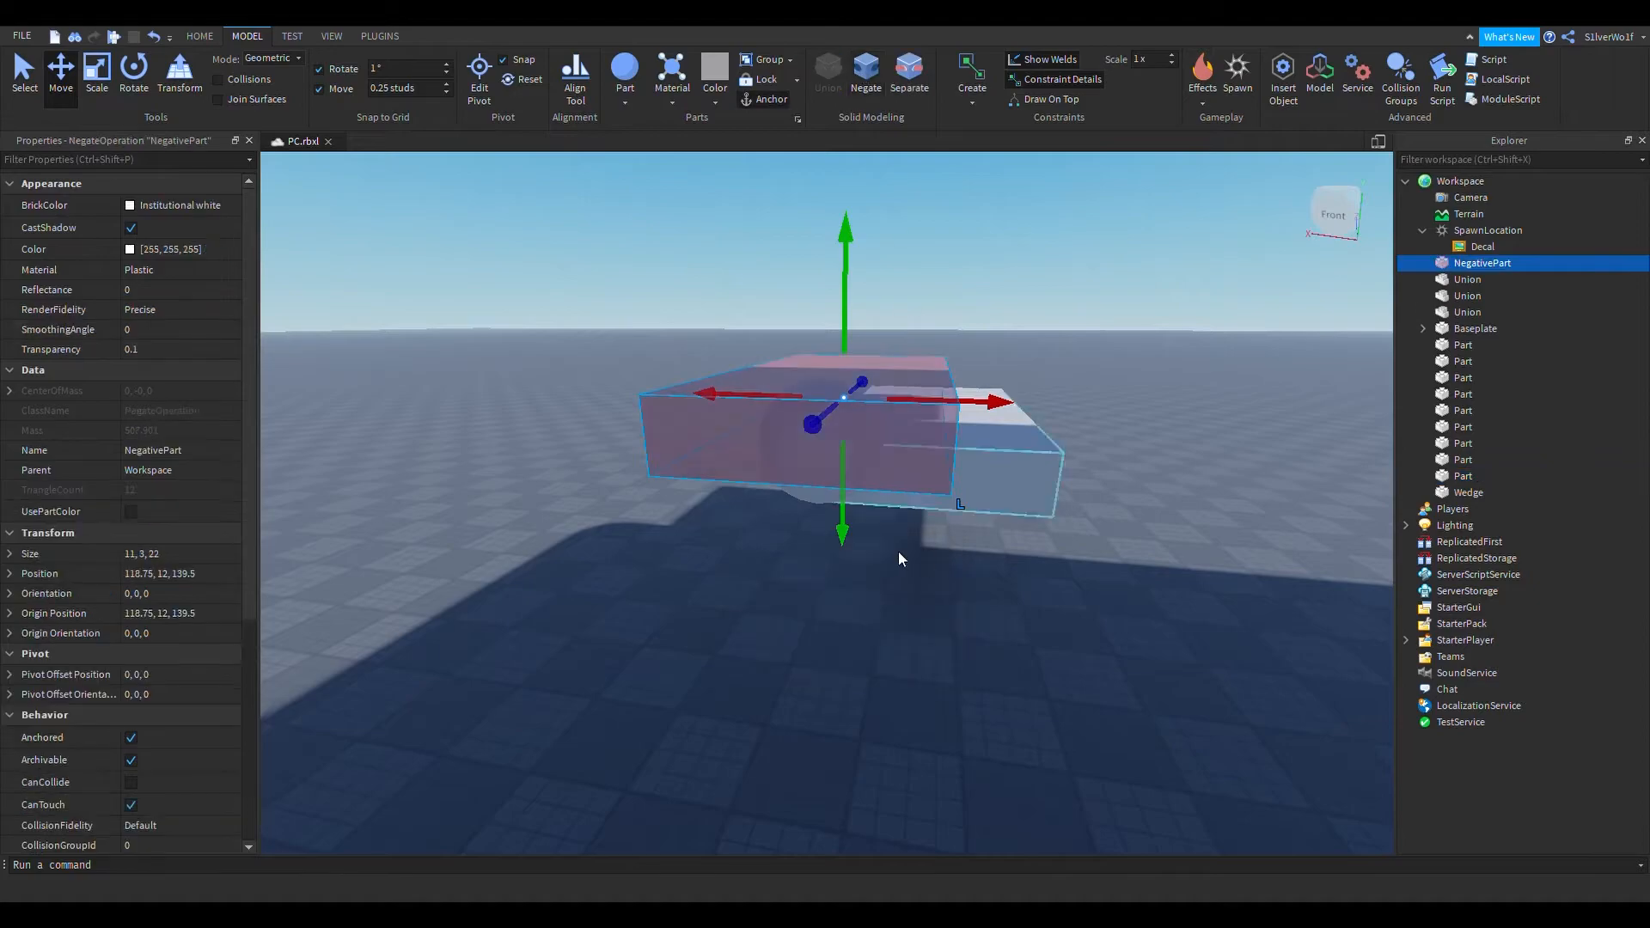
{"action": "key", "text": "w"}
{"action": "left_click", "coordinate": [1045, 475], "text": "ctrl"}
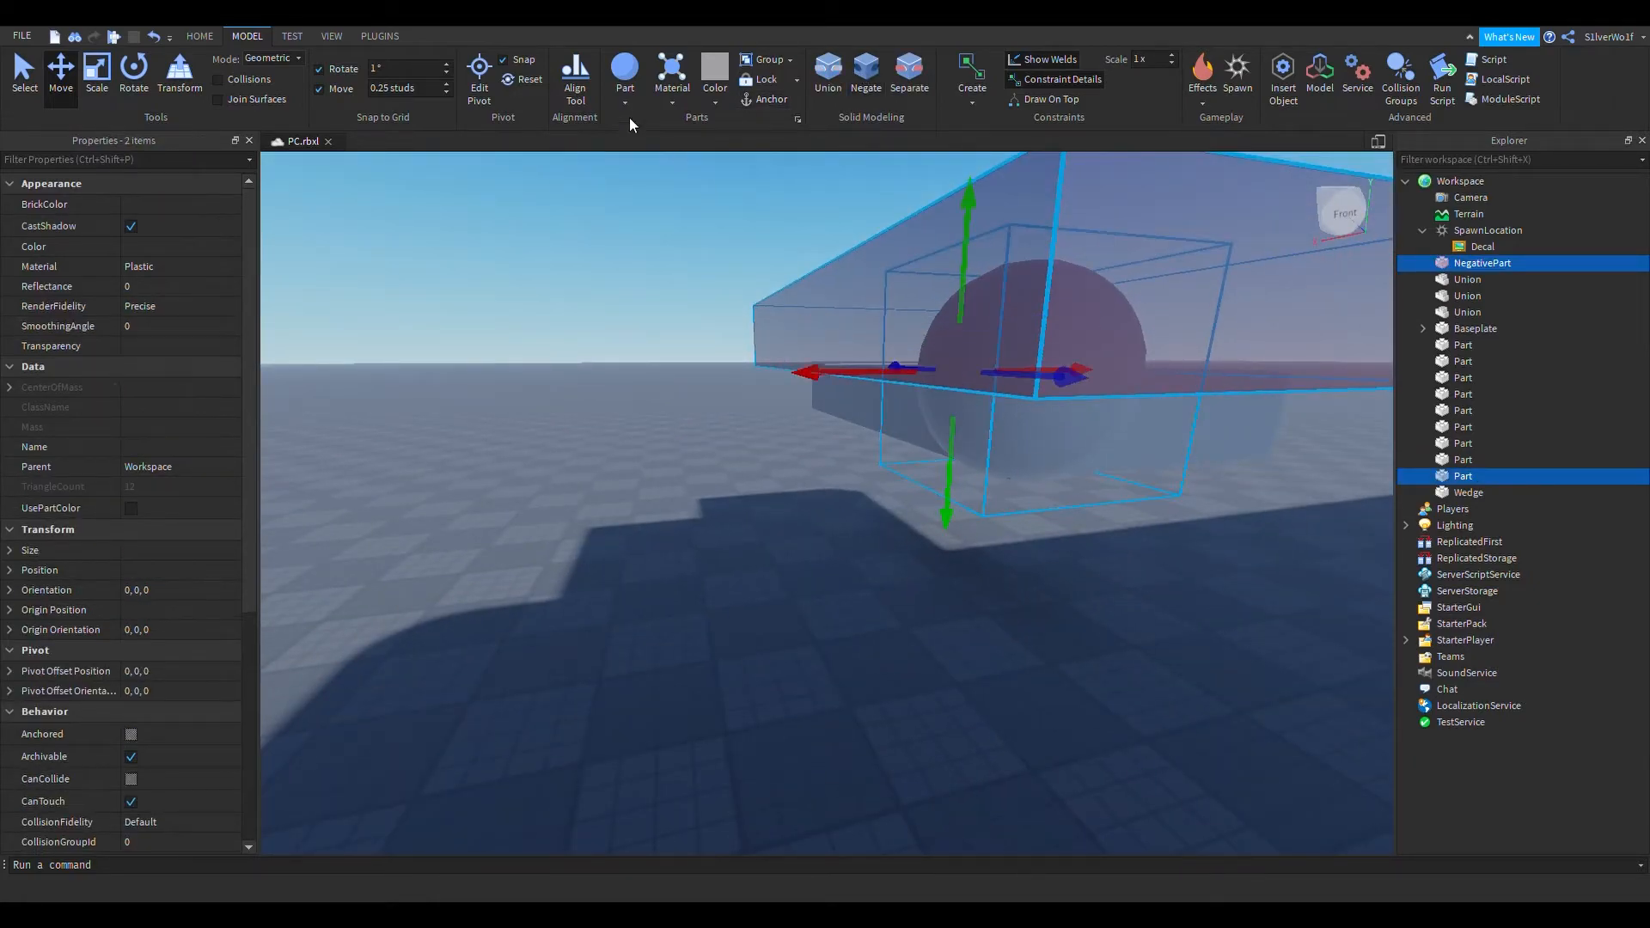
{"action": "left_click", "coordinate": [832, 73]}
Try shifting the half-sphere deeper into the plate's corner, to position 118.618, 9, 135.867
{"action": "key", "text": "s"}
{"action": "right_click_drag", "start_coordinate": [1039, 566], "coordinate": [1007, 530]}
{"action": "left_click", "coordinate": [1016, 533]}
{"action": "key", "text": "w"}
{"action": "key", "text": "w"}
{"action": "key", "text": "s"}
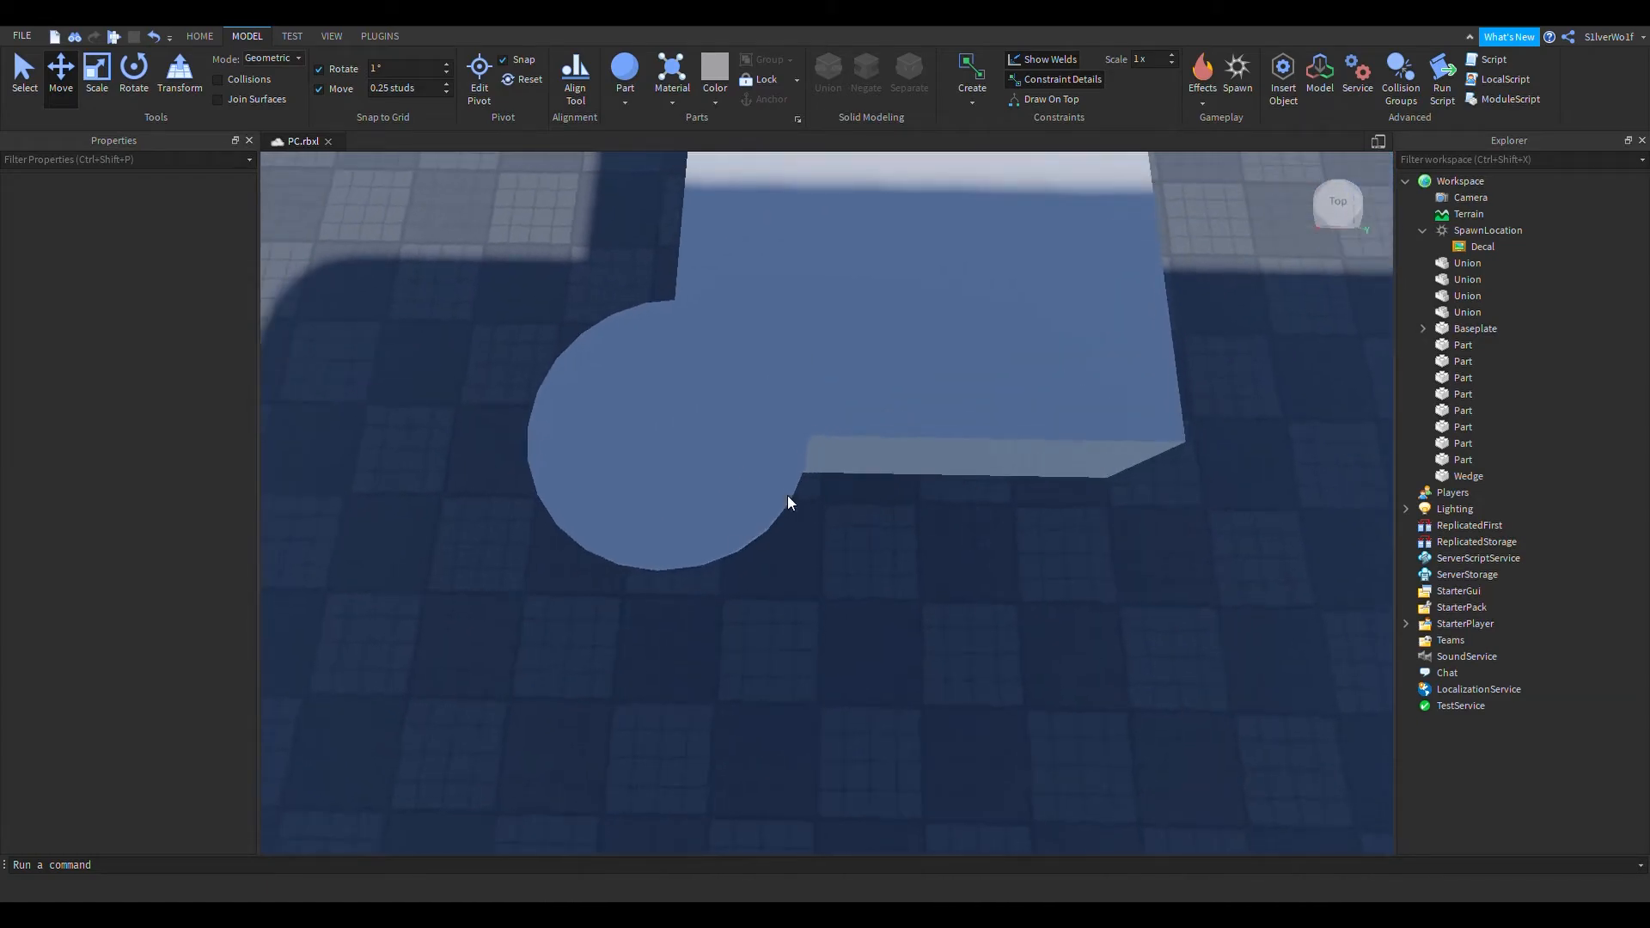
{"action": "left_click", "coordinate": [724, 520]}
{"action": "left_click_drag", "start_coordinate": [704, 357], "coordinate": [708, 339]}
{"action": "left_click_drag", "start_coordinate": [803, 471], "coordinate": [806, 469]}
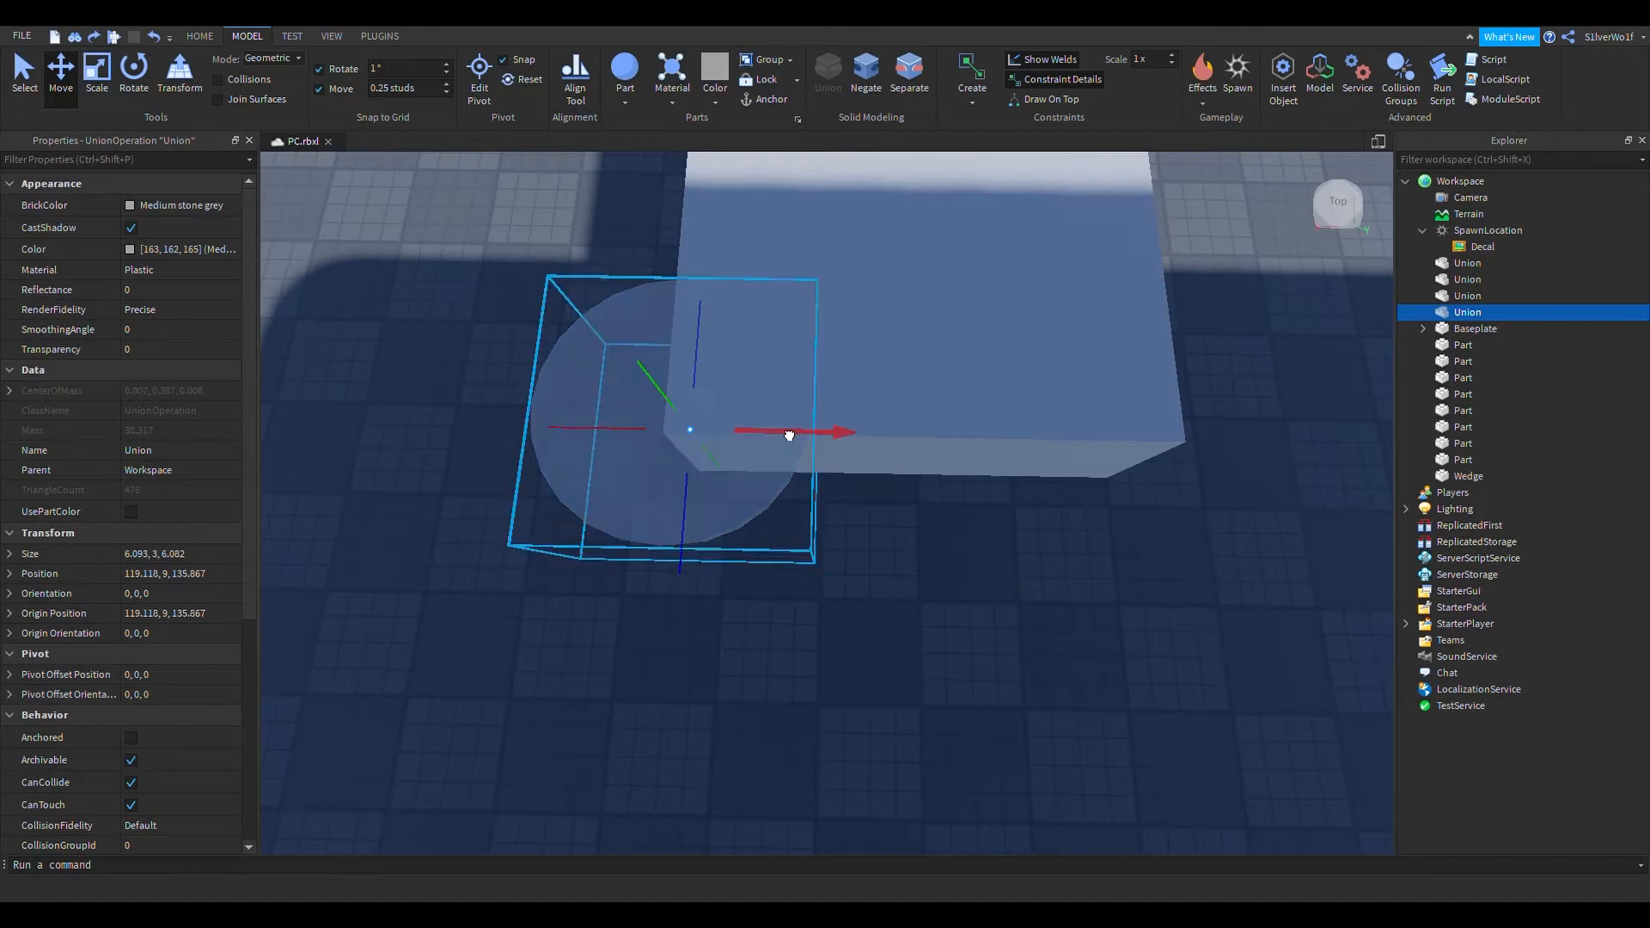
{"action": "left_click", "coordinate": [927, 640]}
{"action": "left_click", "coordinate": [954, 571]}
{"action": "key", "text": "f"}
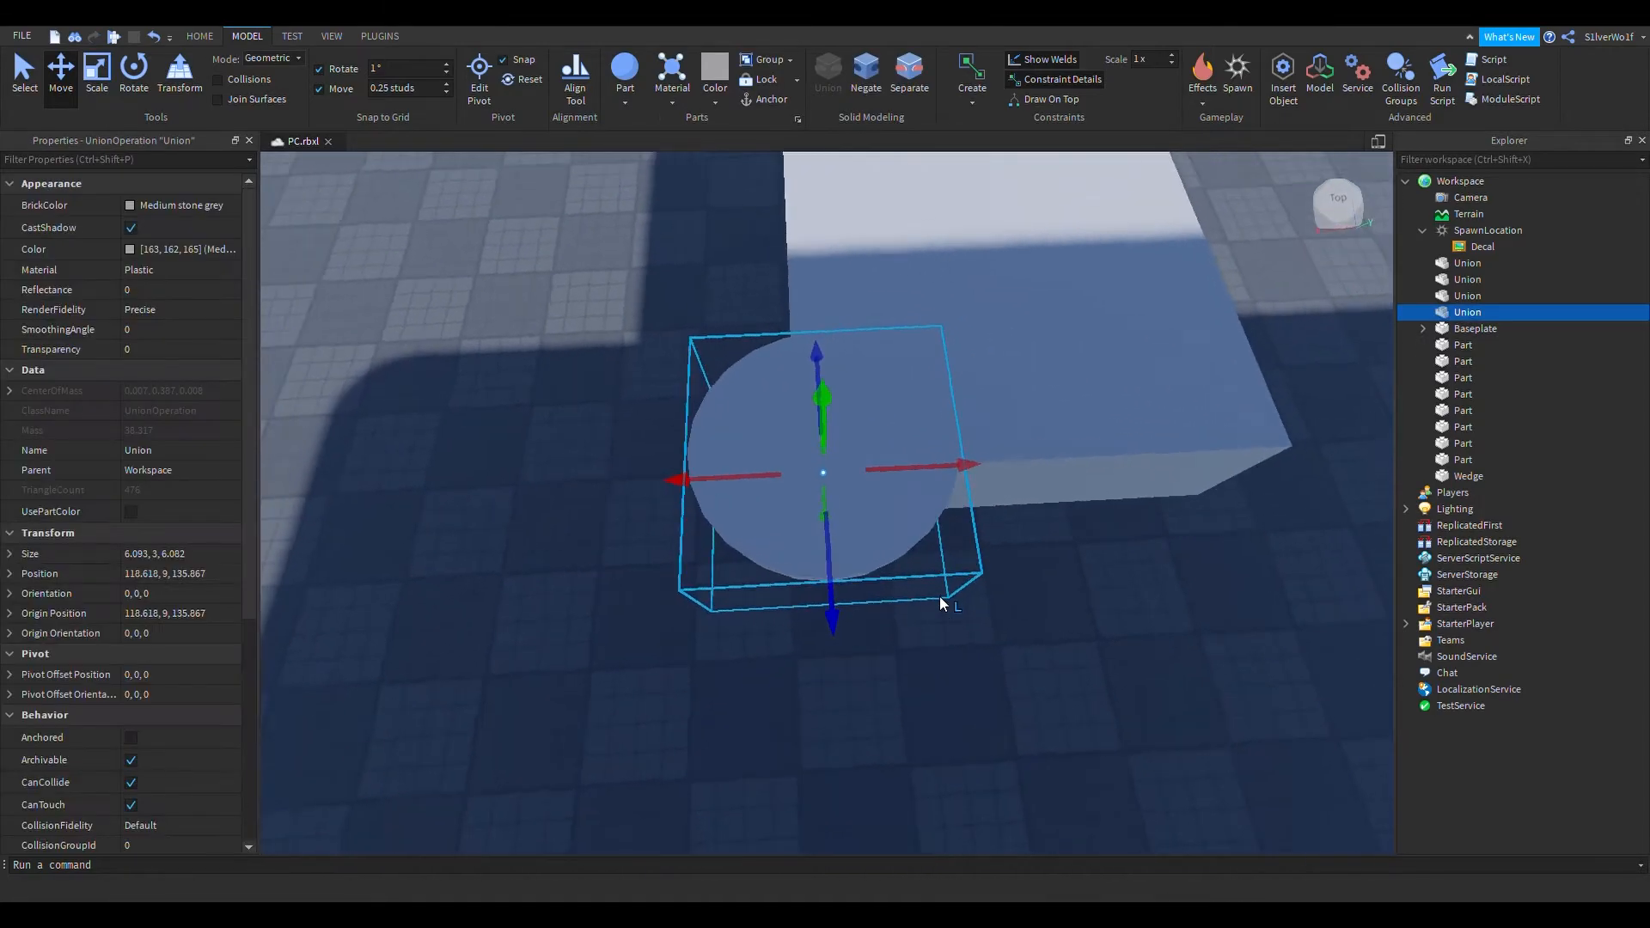
Check the shifted half-sphere against the plate and undo its last two moves
{"action": "scroll", "coordinate": [967, 623], "scroll_direction": "down", "scroll_amount": 5}
{"action": "right_click_drag", "start_coordinate": [942, 598], "coordinate": [941, 597]}
{"action": "left_click", "coordinate": [973, 671]}
{"action": "right_click_drag", "start_coordinate": [973, 672], "coordinate": [973, 670]}
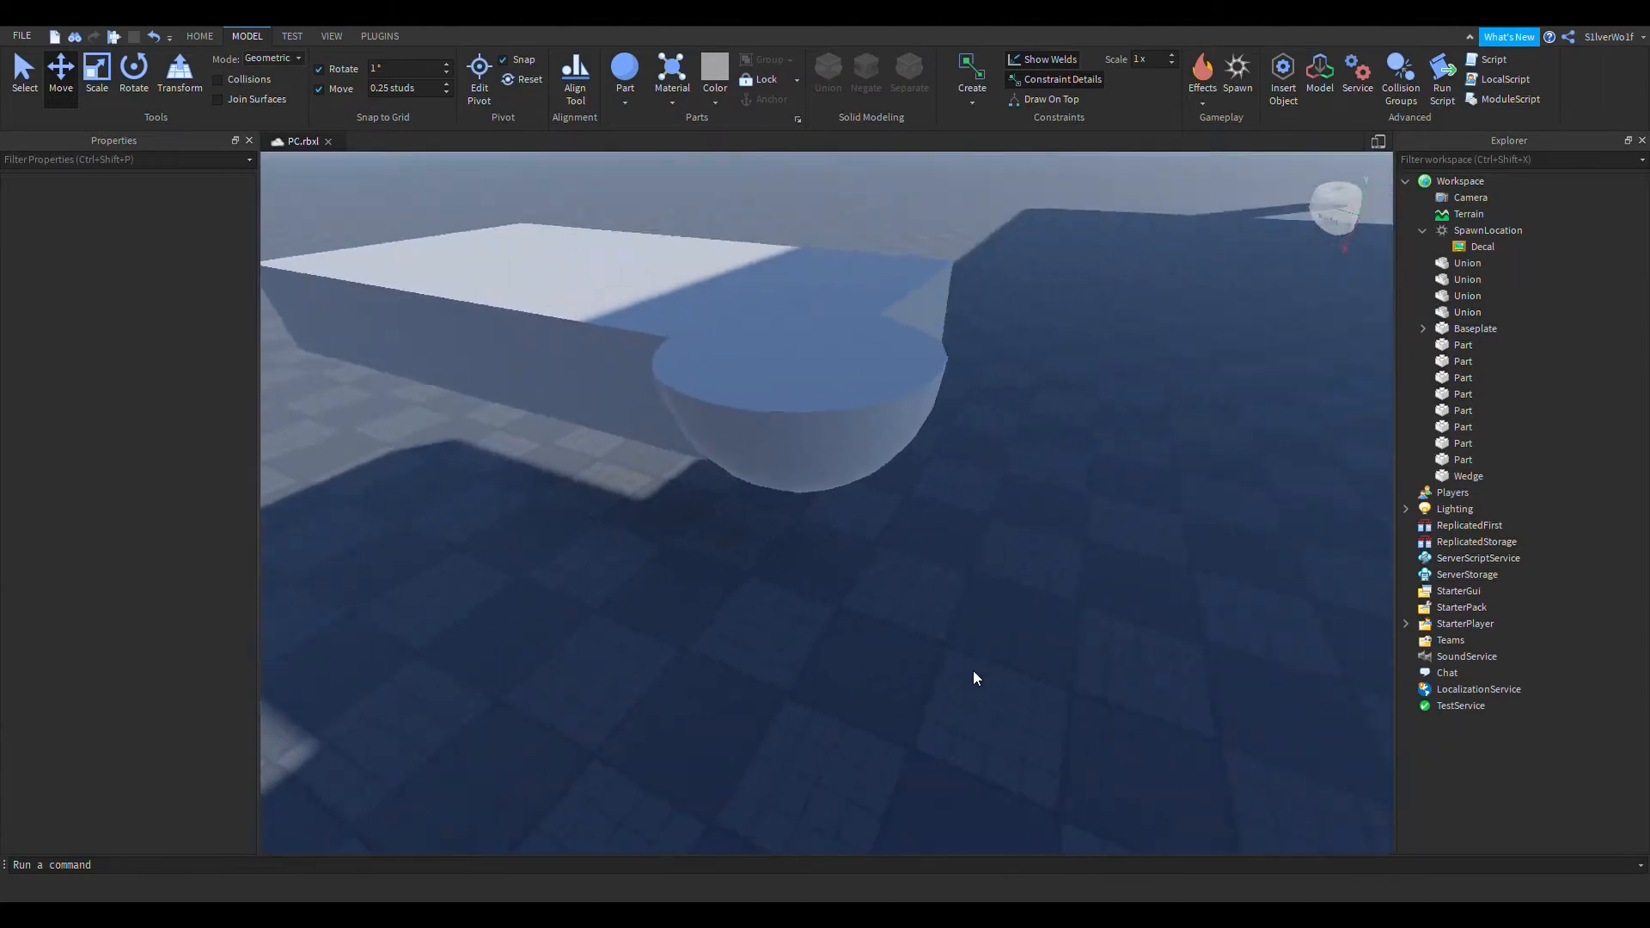
{"action": "left_click_drag", "start_coordinate": [866, 668], "coordinate": [885, 667]}
{"action": "key", "text": "ctrl+z"}
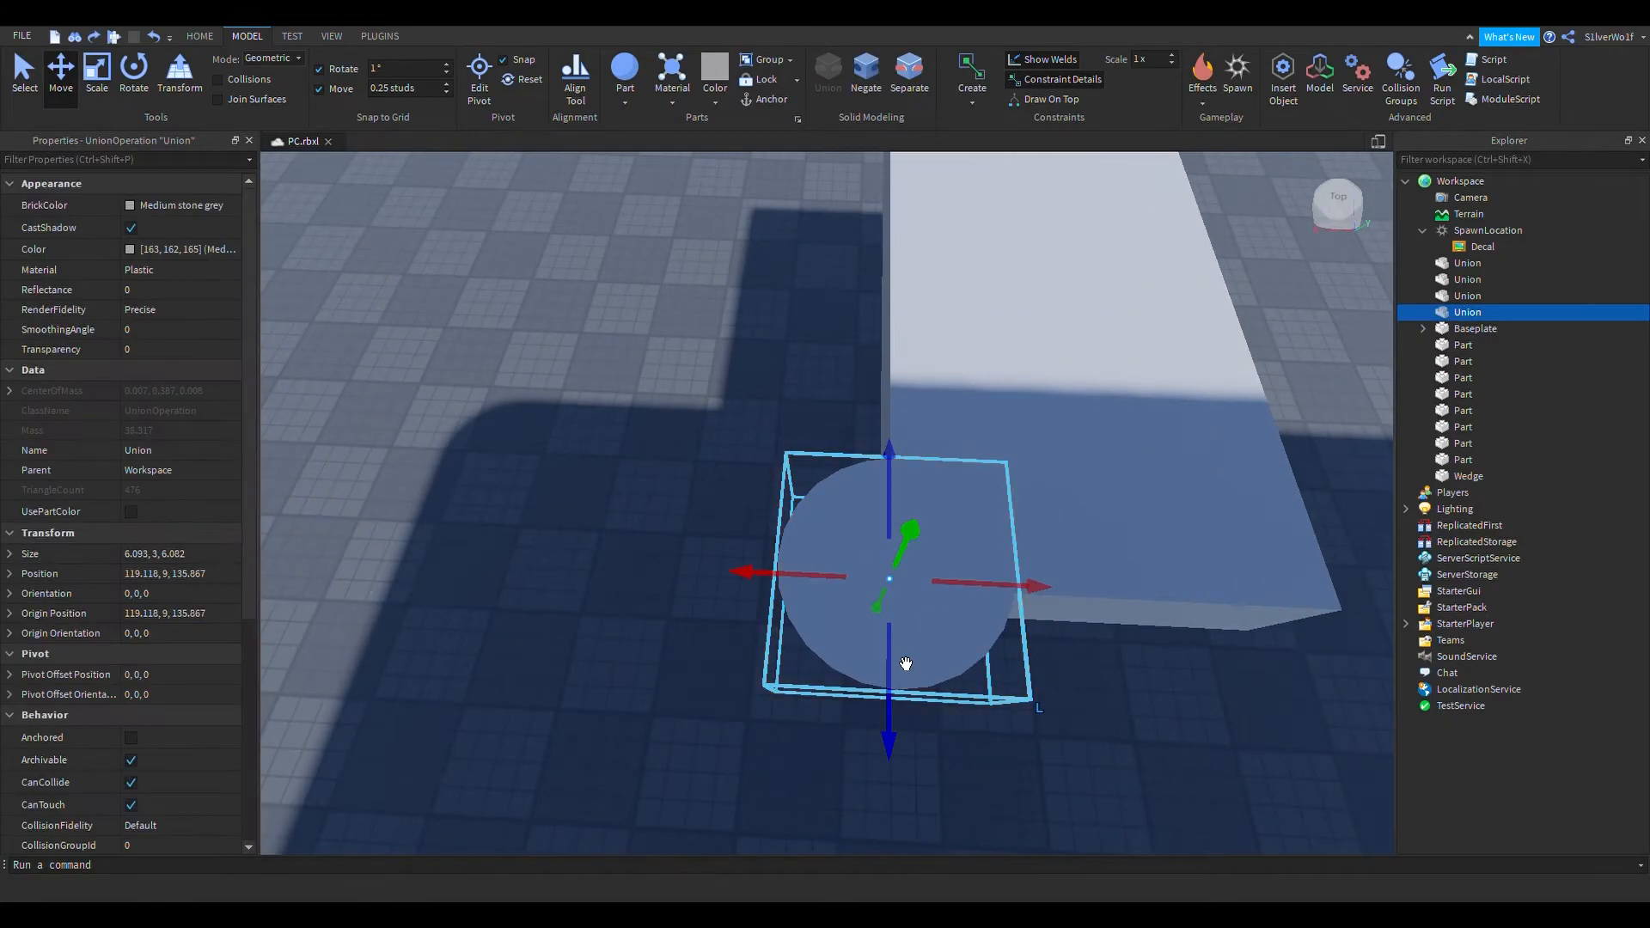
{"action": "key", "text": "ctrl+z"}
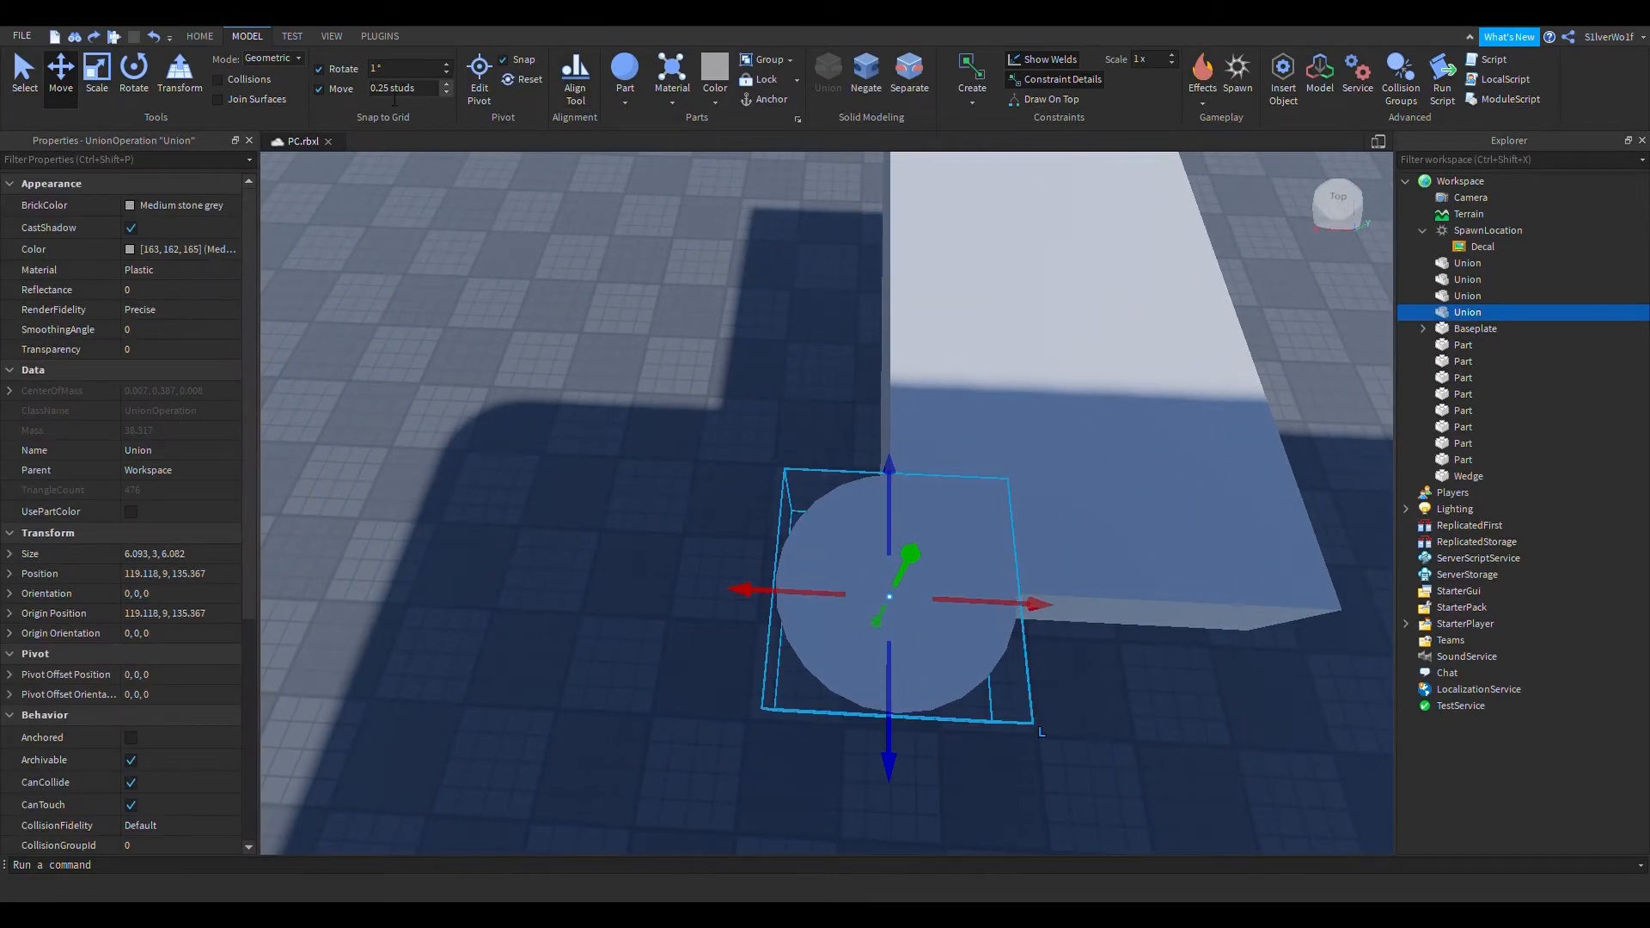
Set the move snapping to 1 stud and try shifting the half-sphere farther into the plate's corner
{"action": "left_click", "coordinate": [605, 470]}
{"action": "left_click", "coordinate": [924, 609]}
{"action": "left_click_drag", "start_coordinate": [892, 469], "coordinate": [896, 436]}
{"action": "left_click_drag", "start_coordinate": [983, 578], "coordinate": [1007, 576]}
{"action": "left_click", "coordinate": [1119, 720]}
{"action": "right_click_drag", "start_coordinate": [1119, 720], "coordinate": [1120, 720]}
{"action": "key", "text": "w"}
{"action": "left_click", "coordinate": [900, 421]}
{"action": "left_click_drag", "start_coordinate": [812, 472], "coordinate": [805, 508]}
Undo the trial moves made to the half-sphere with 1-stud snapping
{"action": "key", "text": "ctrl+z"}
{"action": "key", "text": "ctrl+z"}
{"action": "key", "text": "ctrl+z"}
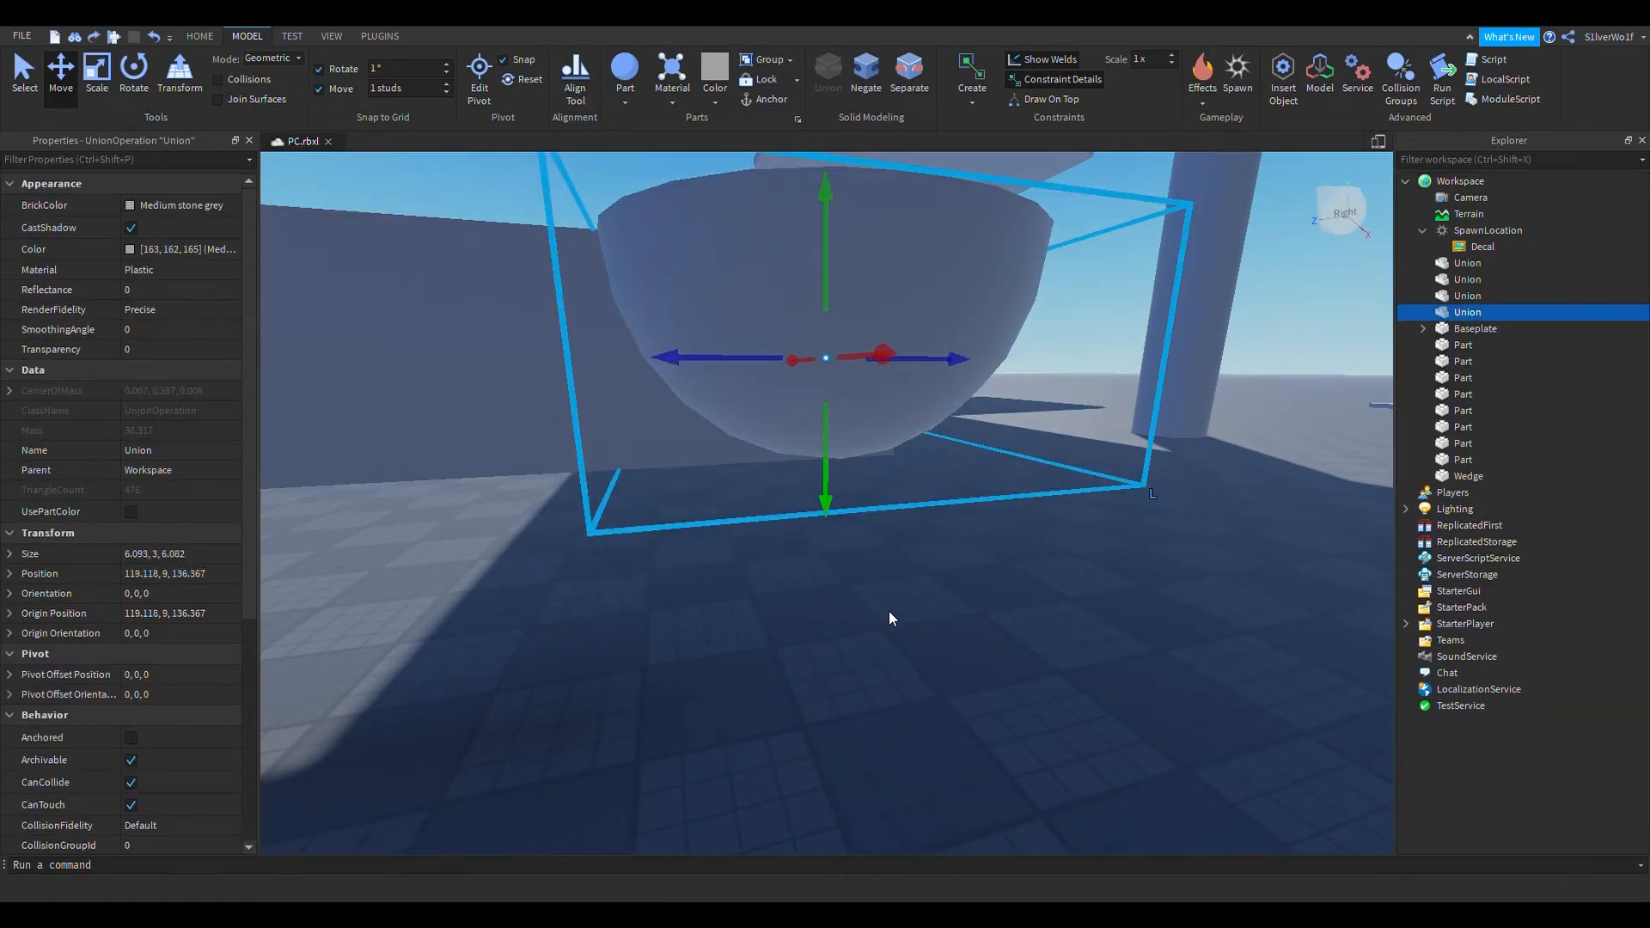
Duplicate the half-sphere and move the copy across the plate's short end, to position 108.118, 12, 135.367
{"action": "right_click_drag", "start_coordinate": [889, 615], "coordinate": [889, 616]}
{"action": "left_click", "coordinate": [1002, 548]}
{"action": "key", "text": "s"}
{"action": "right_click_drag", "start_coordinate": [1009, 549], "coordinate": [1010, 549]}
{"action": "key", "text": "w"}
{"action": "key", "text": "s"}
{"action": "right_click_drag", "start_coordinate": [933, 513], "coordinate": [934, 512]}
{"action": "key", "text": "s"}
{"action": "left_click", "coordinate": [828, 342]}
{"action": "key", "text": "ctrl+v"}
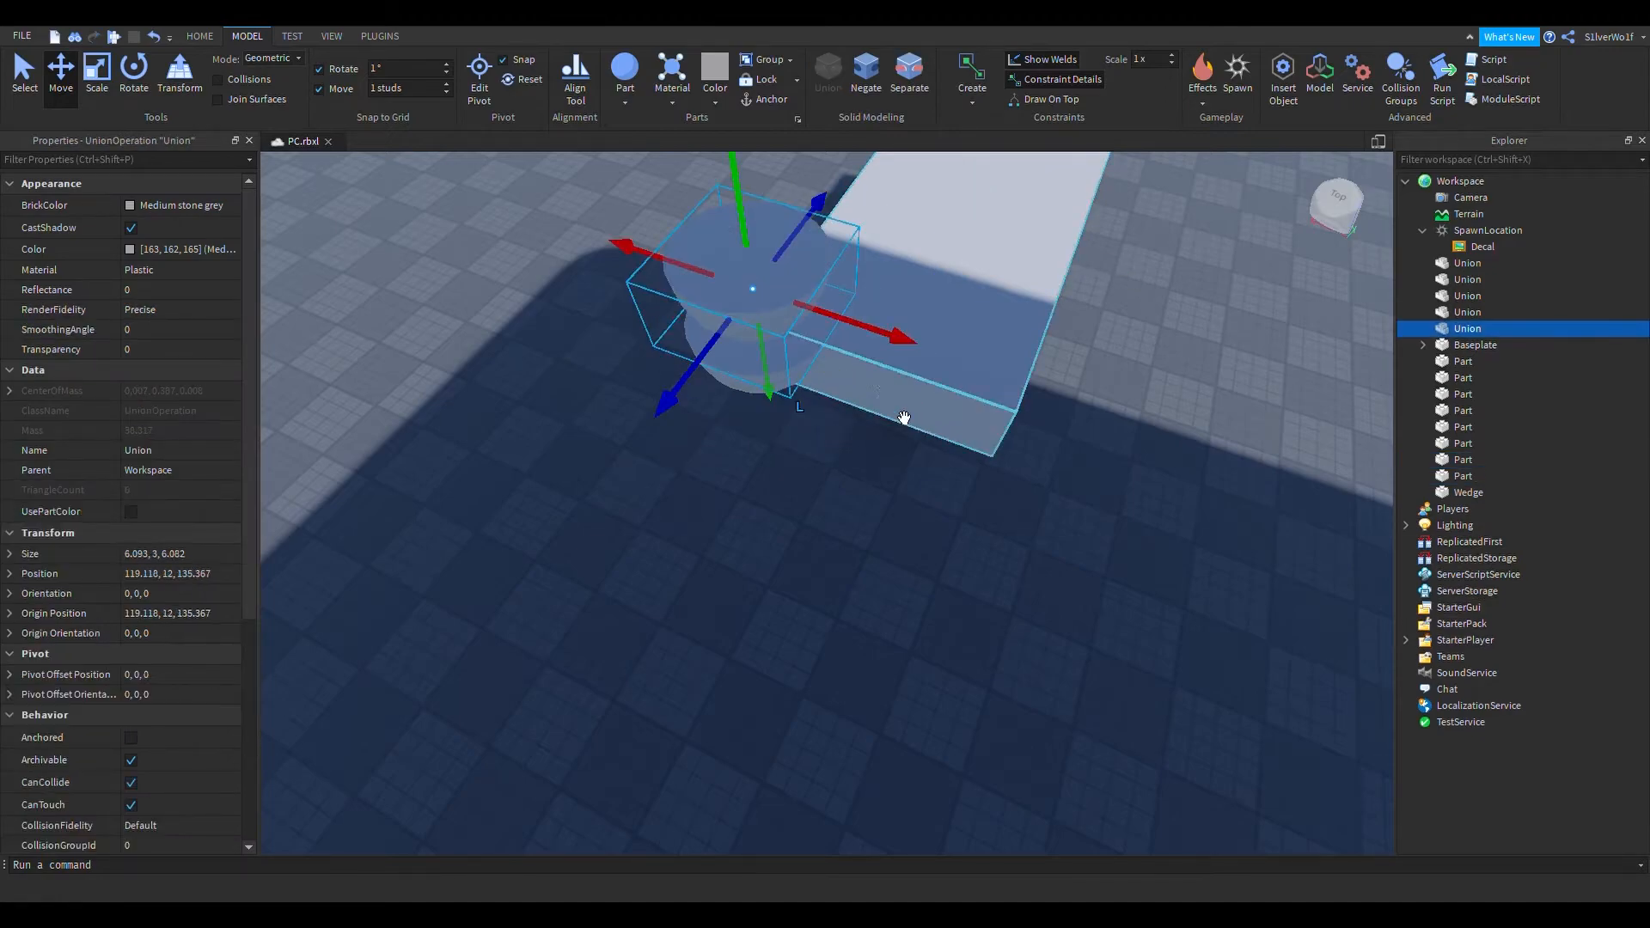
{"action": "left_click_drag", "start_coordinate": [871, 334], "coordinate": [1183, 426]}
Lower the copied half-sphere level with the plate, to a Y position of 9
{"action": "key", "text": "w"}
{"action": "right_click_drag", "start_coordinate": [1084, 637], "coordinate": [1085, 636]}
{"action": "key", "text": "s"}
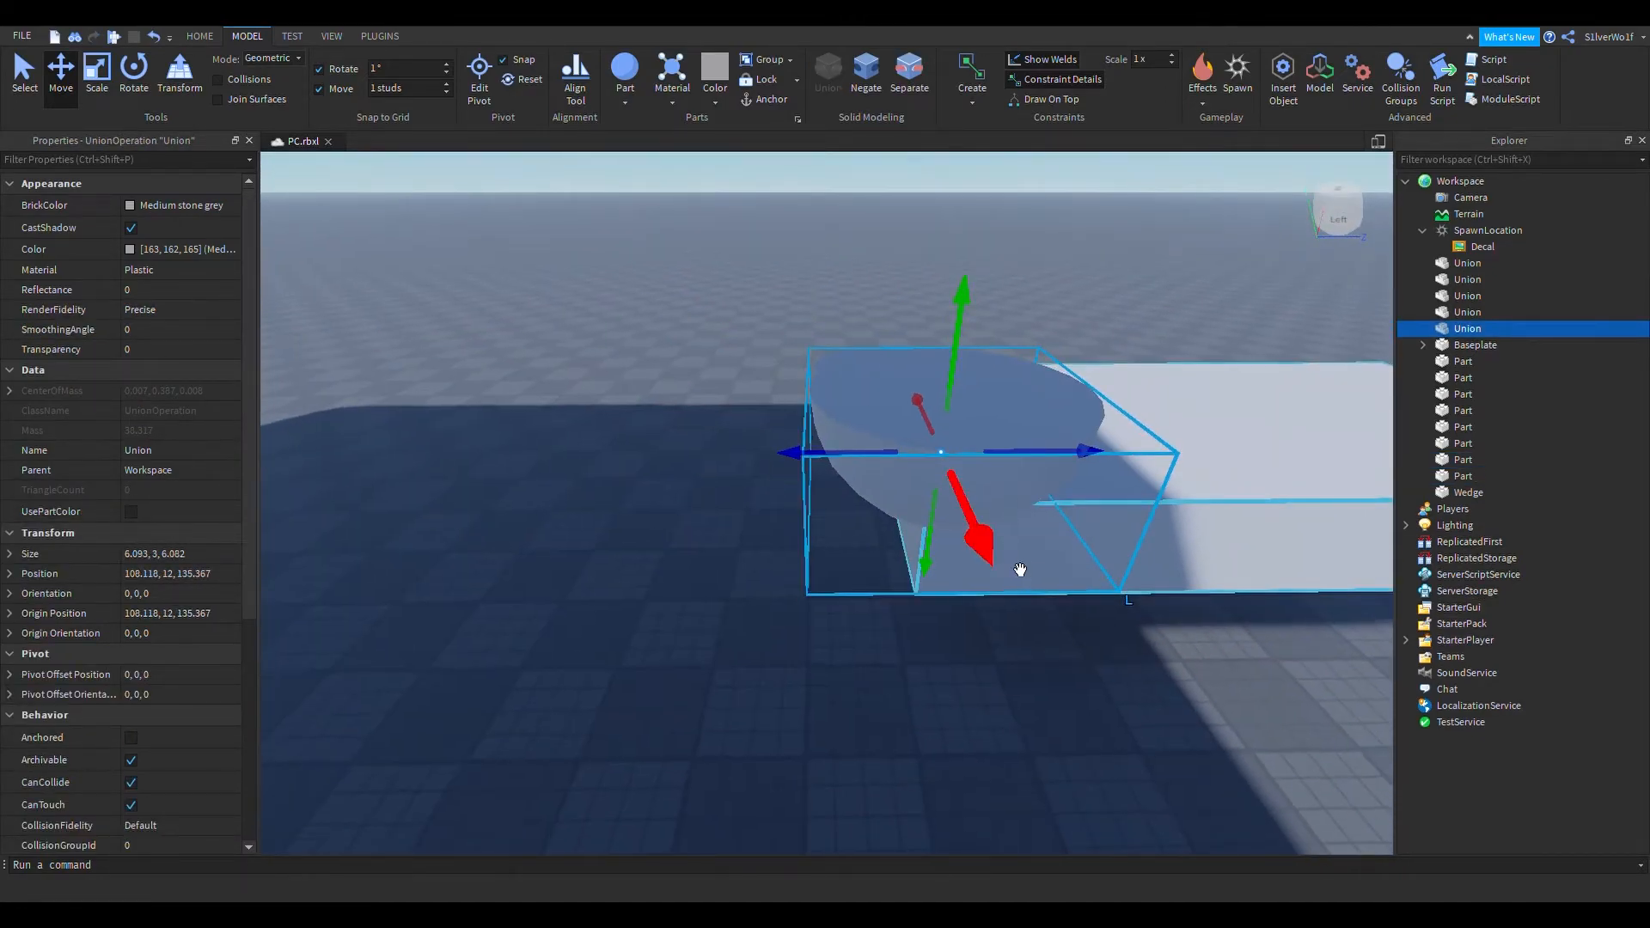
{"action": "left_click_drag", "start_coordinate": [926, 563], "coordinate": [932, 643]}
{"action": "right_click_drag", "start_coordinate": [931, 643], "coordinate": [1068, 733]}
{"action": "left_click", "coordinate": [1052, 700]}
Copy a half-sphere to the plate's opposite end along the same long side and lower it level with the plate
{"action": "left_click", "coordinate": [704, 576]}
{"action": "right_click_drag", "start_coordinate": [915, 740], "coordinate": [916, 740]}
{"action": "key", "text": "s"}
{"action": "key", "text": "ctrl+c"}
{"action": "key", "text": "ctrl+v"}
{"action": "left_click_drag", "start_coordinate": [760, 436], "coordinate": [903, 489]}
{"action": "key", "text": "d"}
{"action": "key", "text": "a"}
{"action": "right_click_drag", "start_coordinate": [915, 512], "coordinate": [911, 540]}
{"action": "left_click_drag", "start_coordinate": [907, 538], "coordinate": [890, 613]}
{"action": "left_click", "coordinate": [1093, 669]}
{"action": "key", "text": "d"}
{"action": "right_click_drag", "start_coordinate": [1093, 668], "coordinate": [1070, 668]}
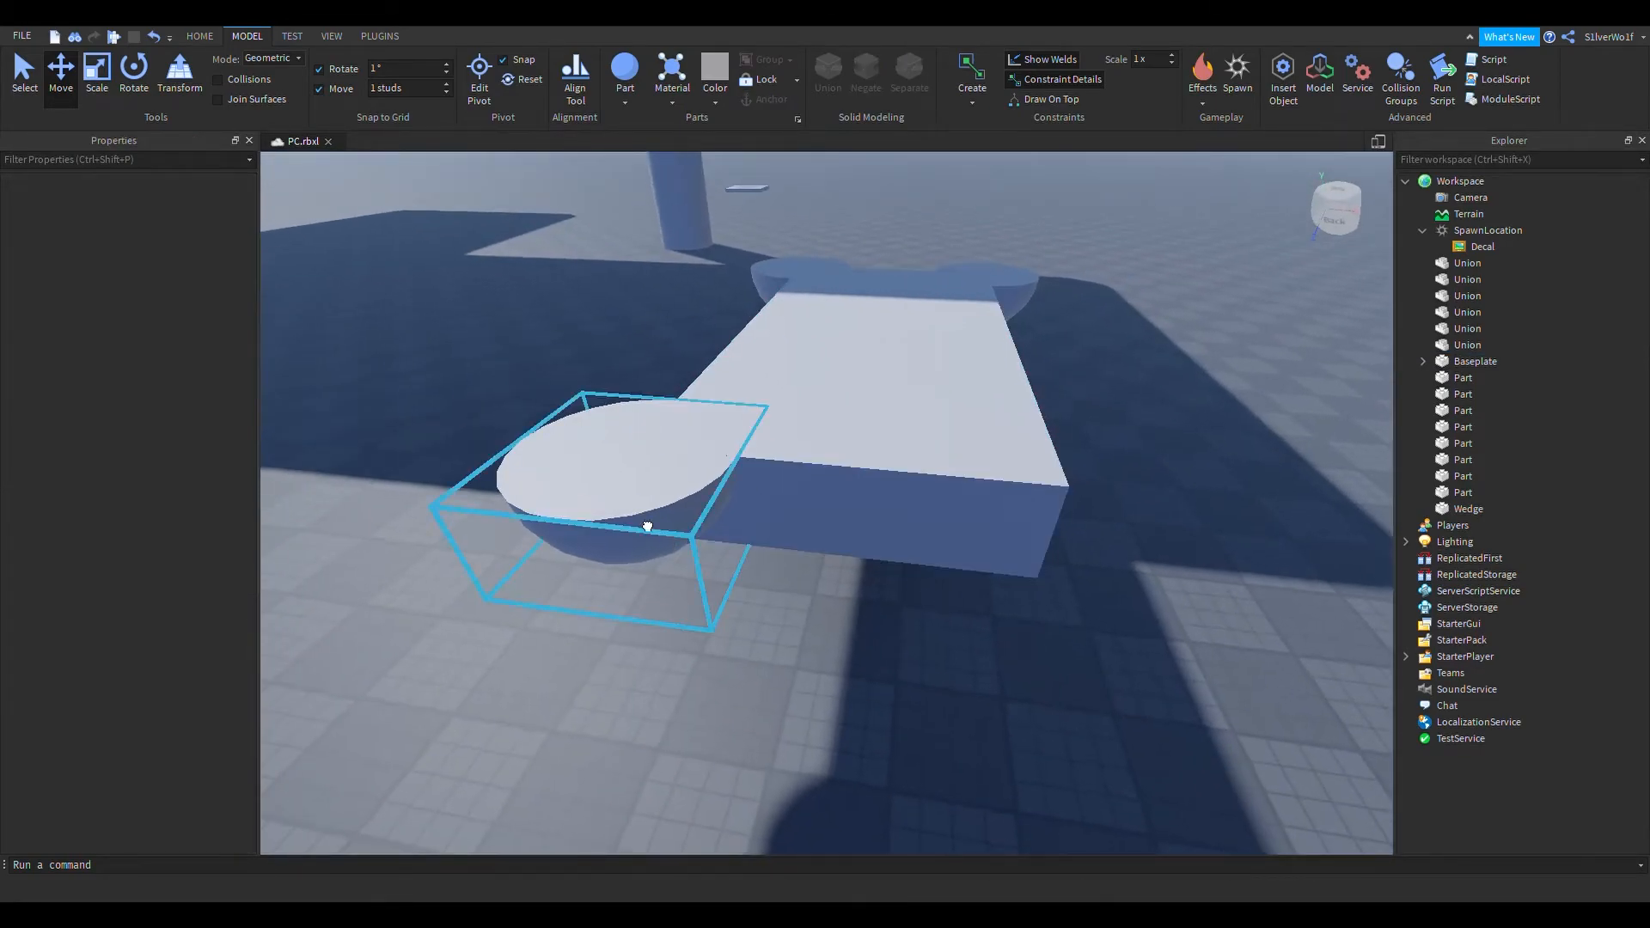
Duplicate the far half-sphere across to the plate's remaining corner, to position 119.118, 9, 157.367
{"action": "left_click", "coordinate": [647, 526]}
{"action": "key", "text": "ctrl+d"}
{"action": "left_click_drag", "start_coordinate": [755, 414], "coordinate": [1030, 475]}
{"action": "key", "text": "d"}
{"action": "key", "text": "a"}
{"action": "right_click_drag", "start_coordinate": [1035, 548], "coordinate": [1035, 549]}
{"action": "left_click_drag", "start_coordinate": [978, 556], "coordinate": [951, 617]}
Examine the half-spheres at the plate's far corners from above and from the back
{"action": "left_click", "coordinate": [1234, 483]}
{"action": "key", "text": "d"}
{"action": "right_click_drag", "start_coordinate": [1234, 483], "coordinate": [1241, 490]}
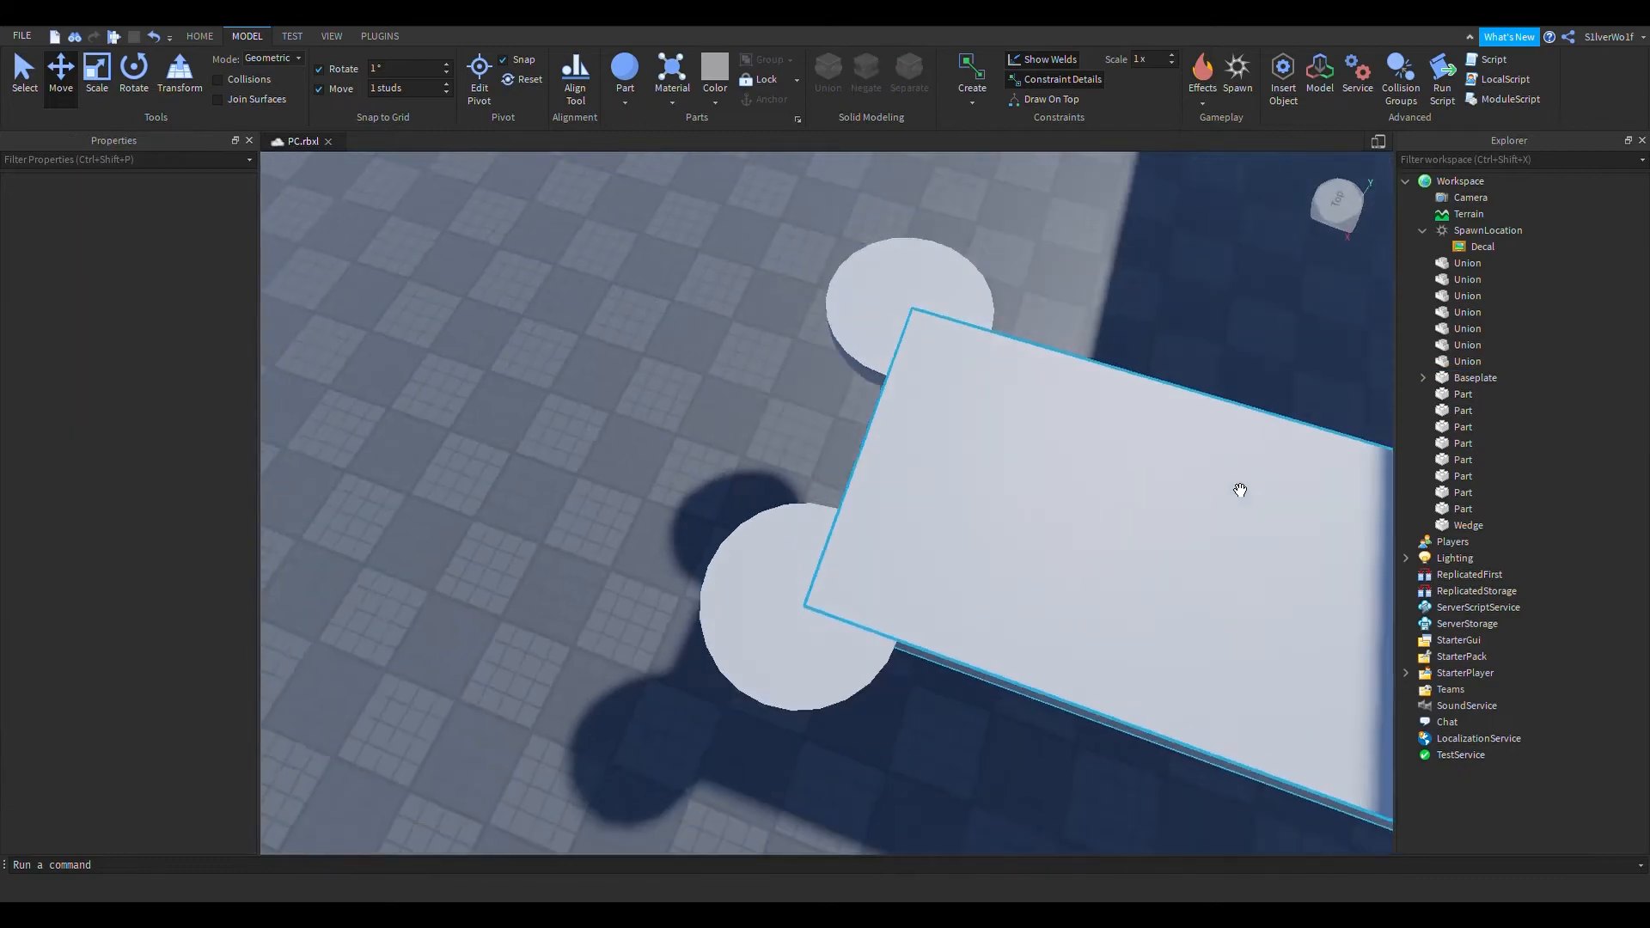
{"action": "right_click_drag", "start_coordinate": [1036, 592], "coordinate": [958, 556]}
{"action": "scroll", "coordinate": [957, 556], "scroll_direction": "down", "scroll_amount": 3}
{"action": "right_click_drag", "start_coordinate": [946, 621], "coordinate": [945, 621]}
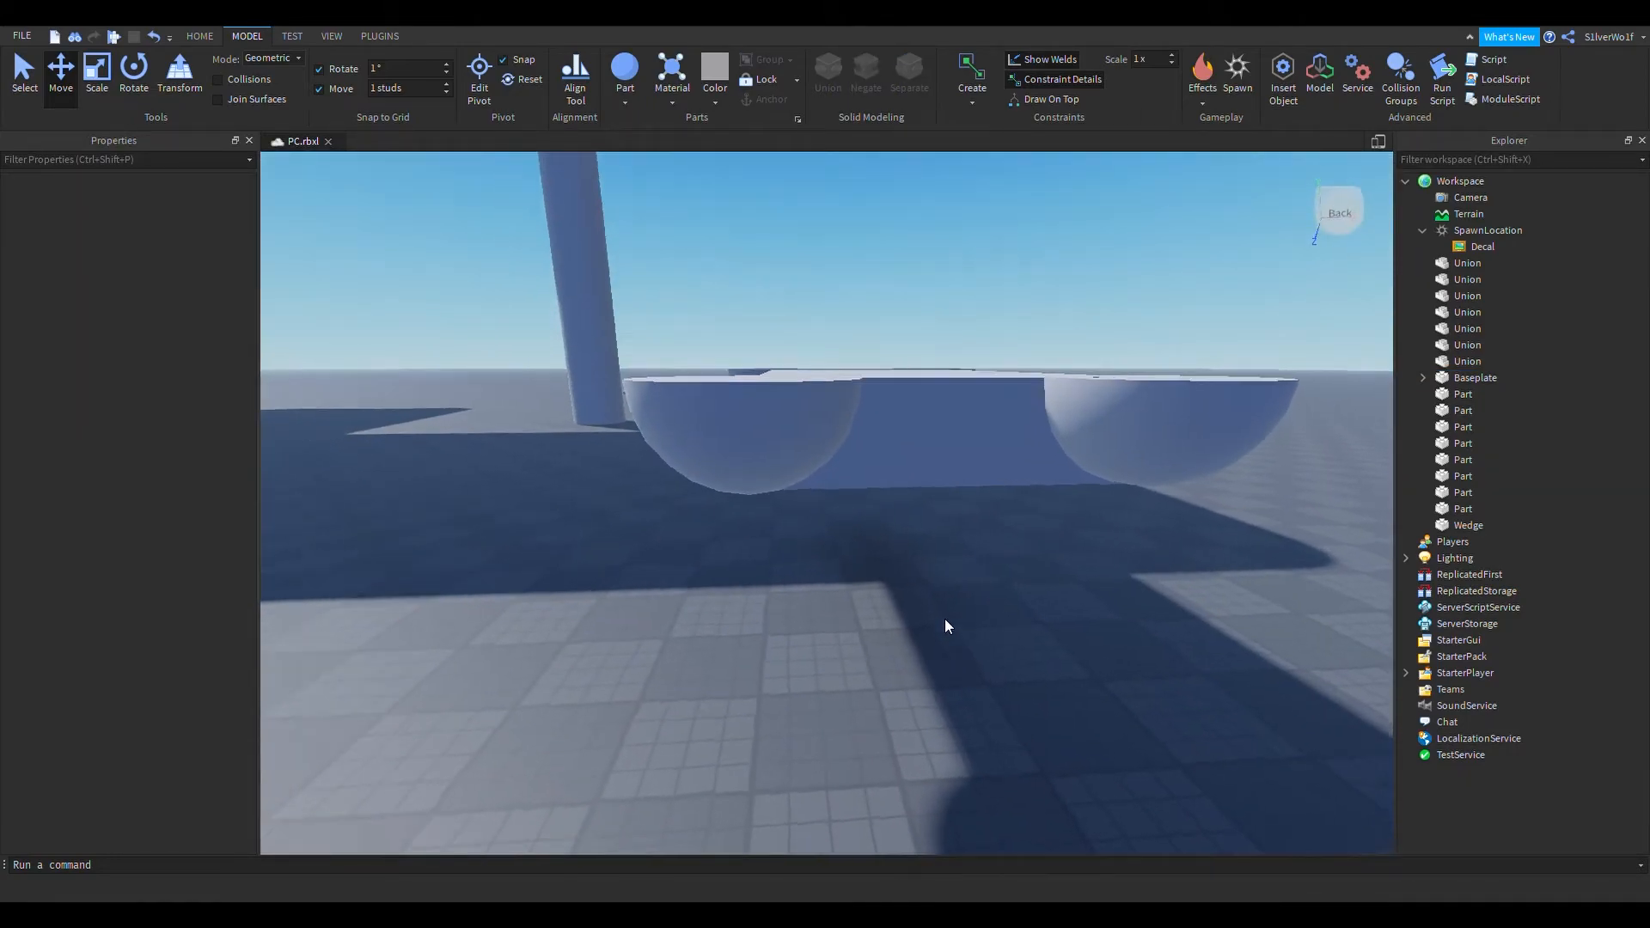
Insert a cylinder and place it between the two half-spheres at the plate's far end, at 113.25, 9, 157.75
{"action": "scroll", "coordinate": [946, 623], "scroll_direction": "up", "scroll_amount": 3}
{"action": "scroll", "coordinate": [946, 619], "scroll_direction": "down", "scroll_amount": 5}
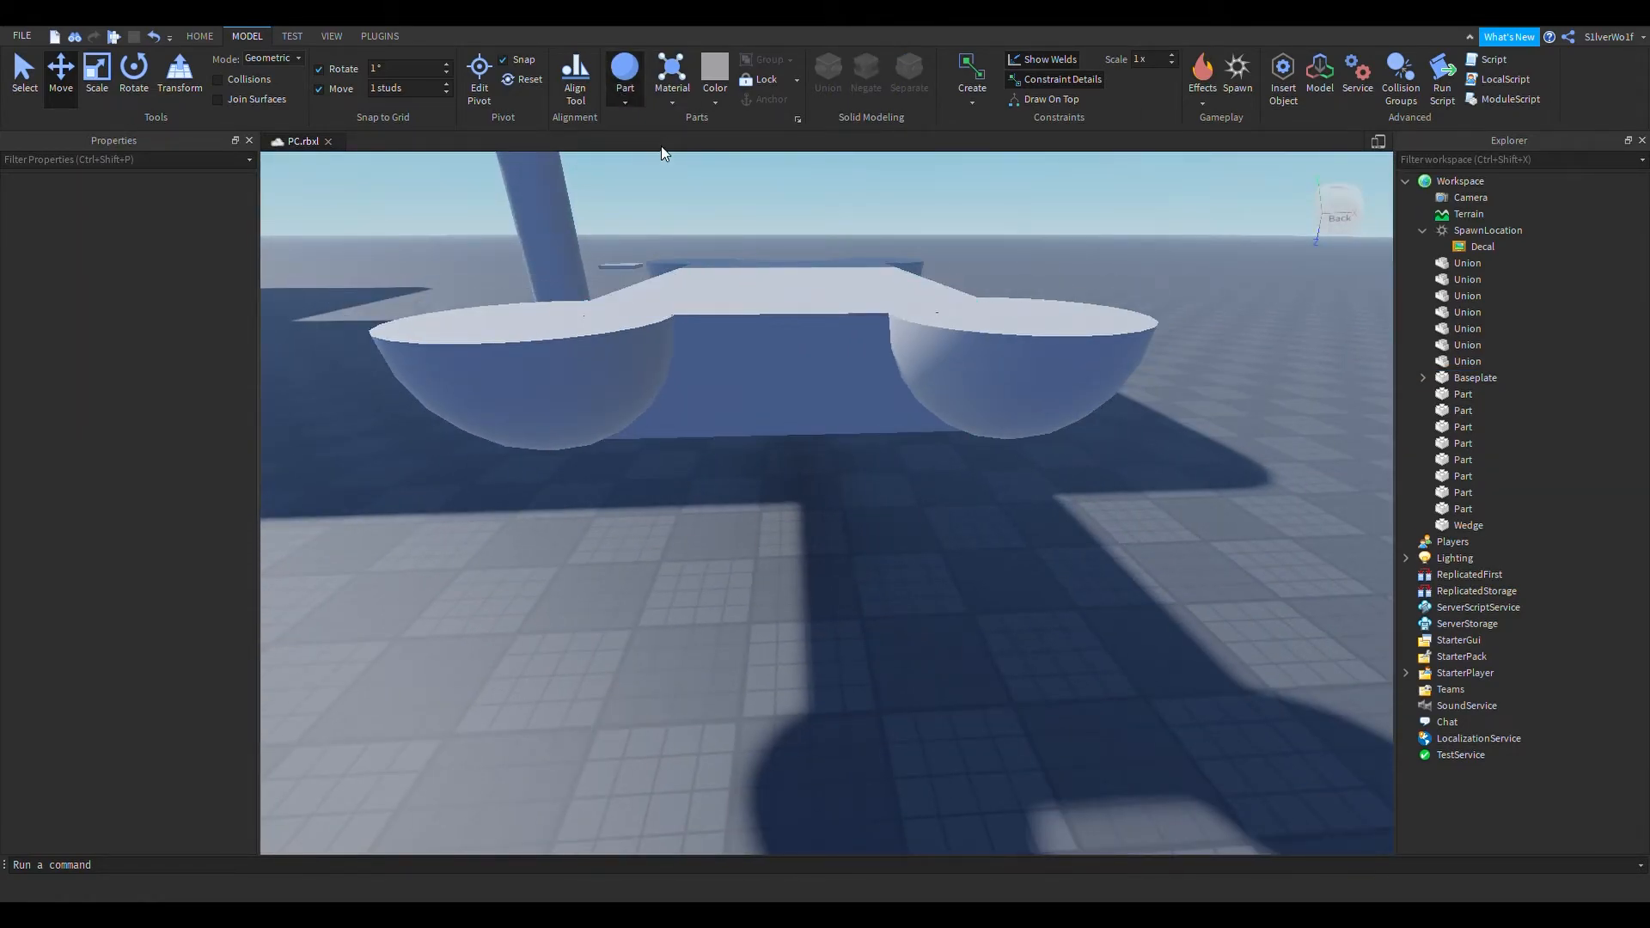
{"action": "left_click_drag", "start_coordinate": [847, 489], "coordinate": [821, 358]}
{"action": "right_click_drag", "start_coordinate": [900, 444], "coordinate": [899, 443]}
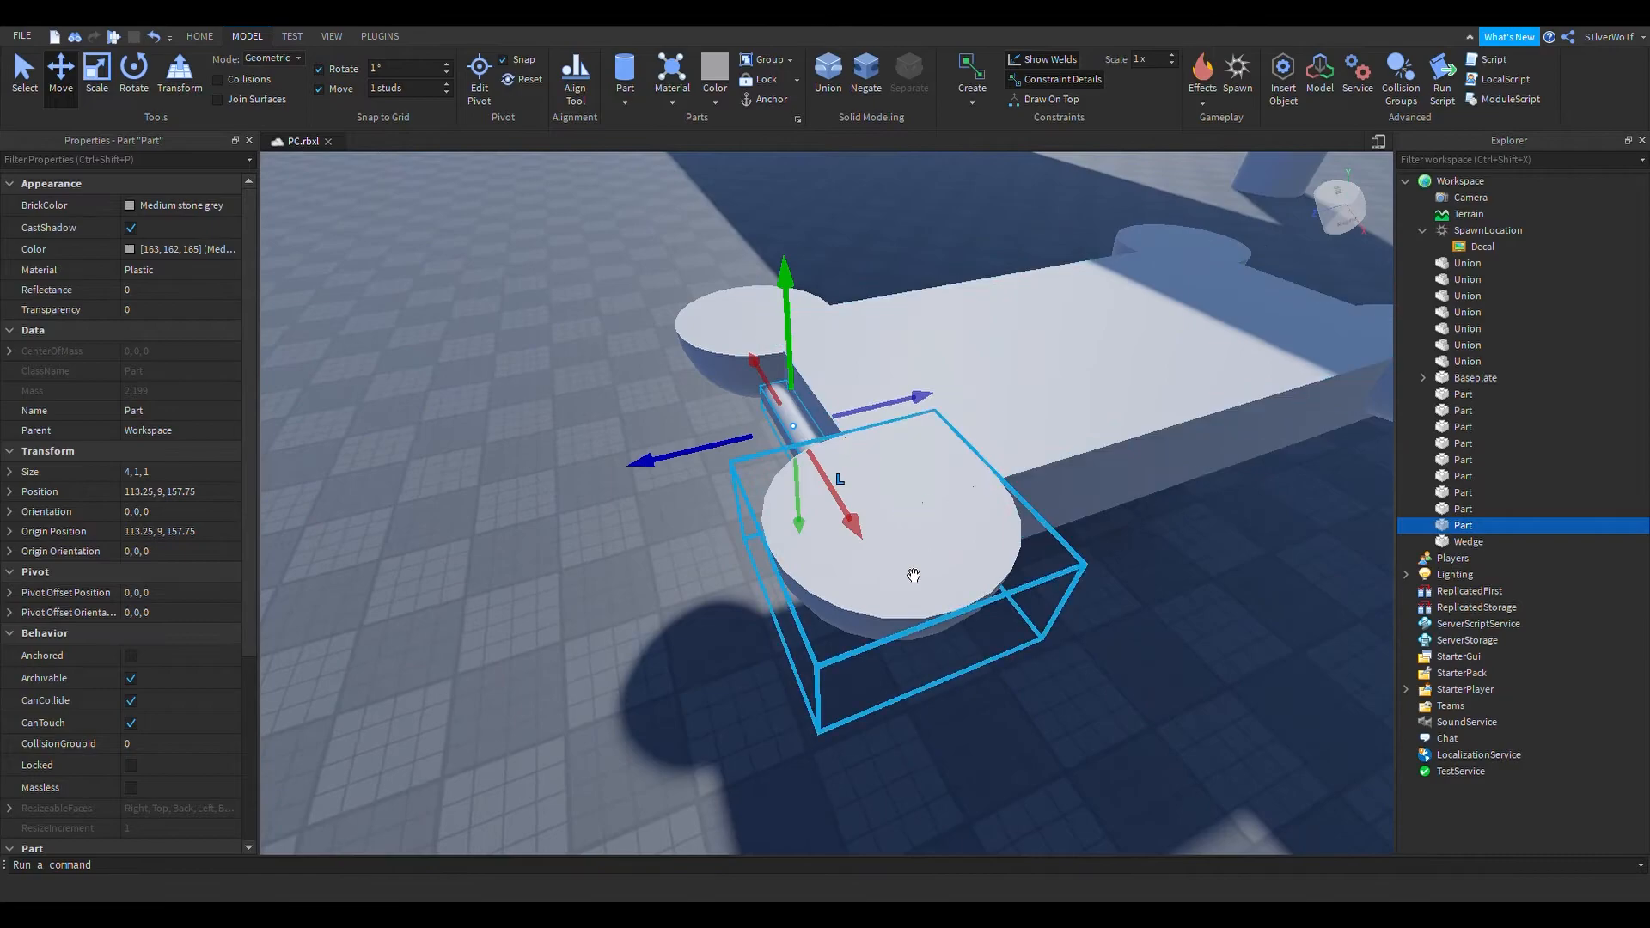
Set the size of the corner half-sphere at 108.118, 9, 135.367 to 6, 3, 6
{"action": "left_click", "coordinate": [918, 571]}
{"action": "right_click_drag", "start_coordinate": [1048, 705], "coordinate": [1047, 705]}
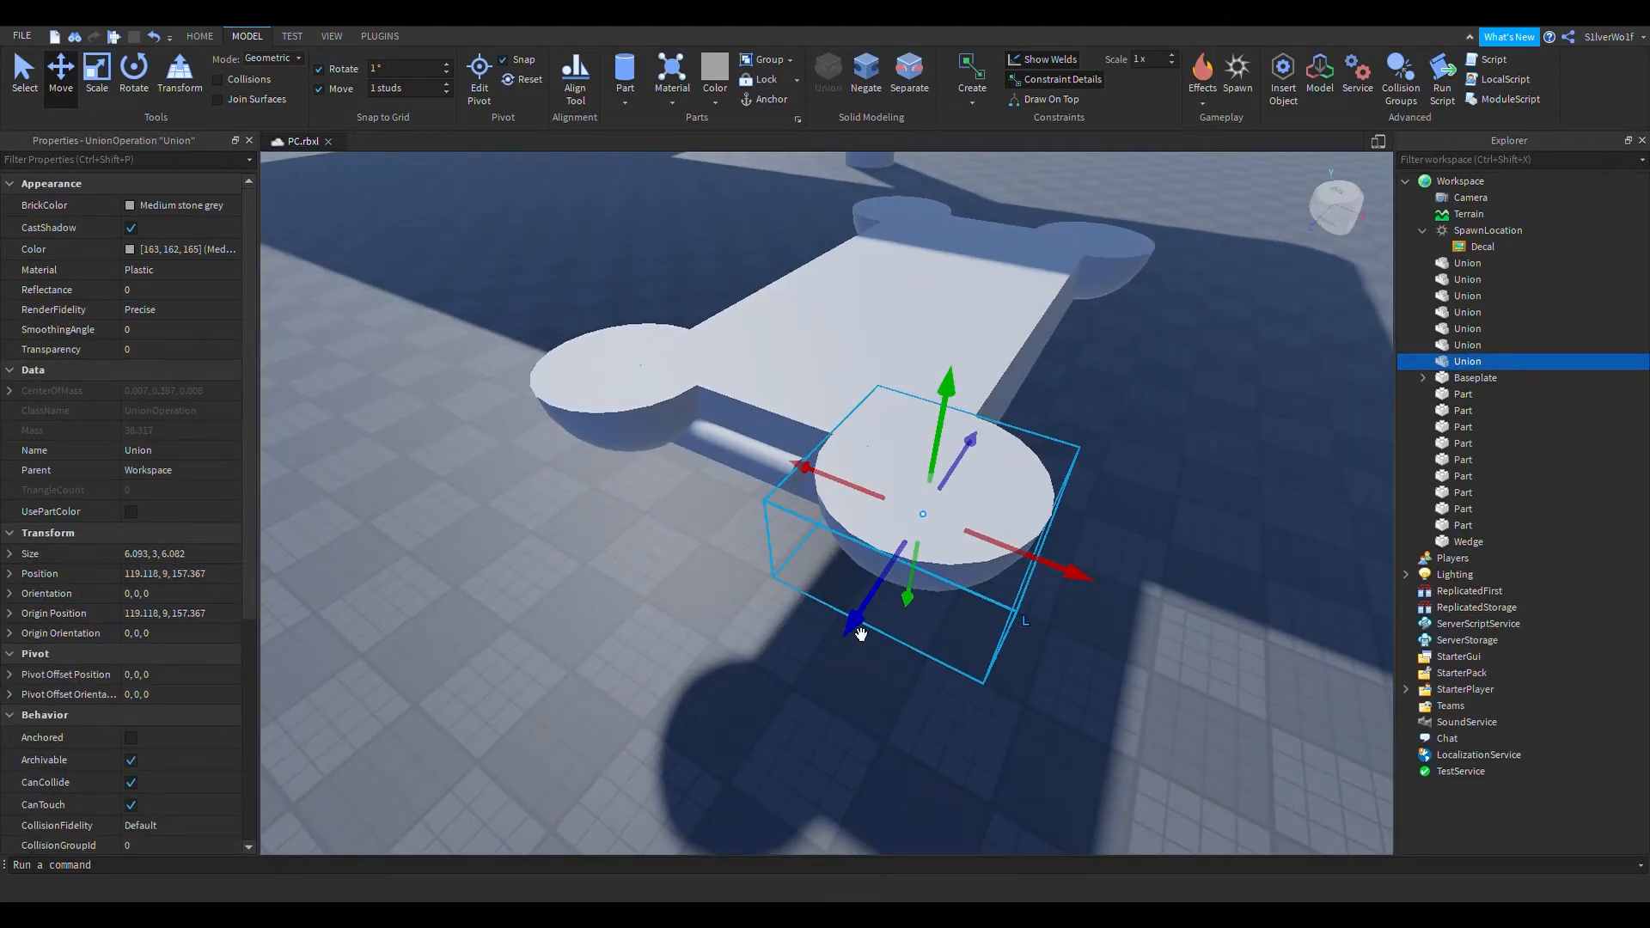
{"action": "left_click", "coordinate": [644, 421]}
{"action": "right_click_drag", "start_coordinate": [983, 442], "coordinate": [983, 441]}
{"action": "left_click", "coordinate": [1047, 422]}
{"action": "right_click_drag", "start_coordinate": [1186, 442], "coordinate": [1187, 442]}
{"action": "left_click", "coordinate": [1067, 487]}
{"action": "right_click_drag", "start_coordinate": [1103, 669], "coordinate": [1103, 668]}
{"action": "left_click", "coordinate": [201, 555]}
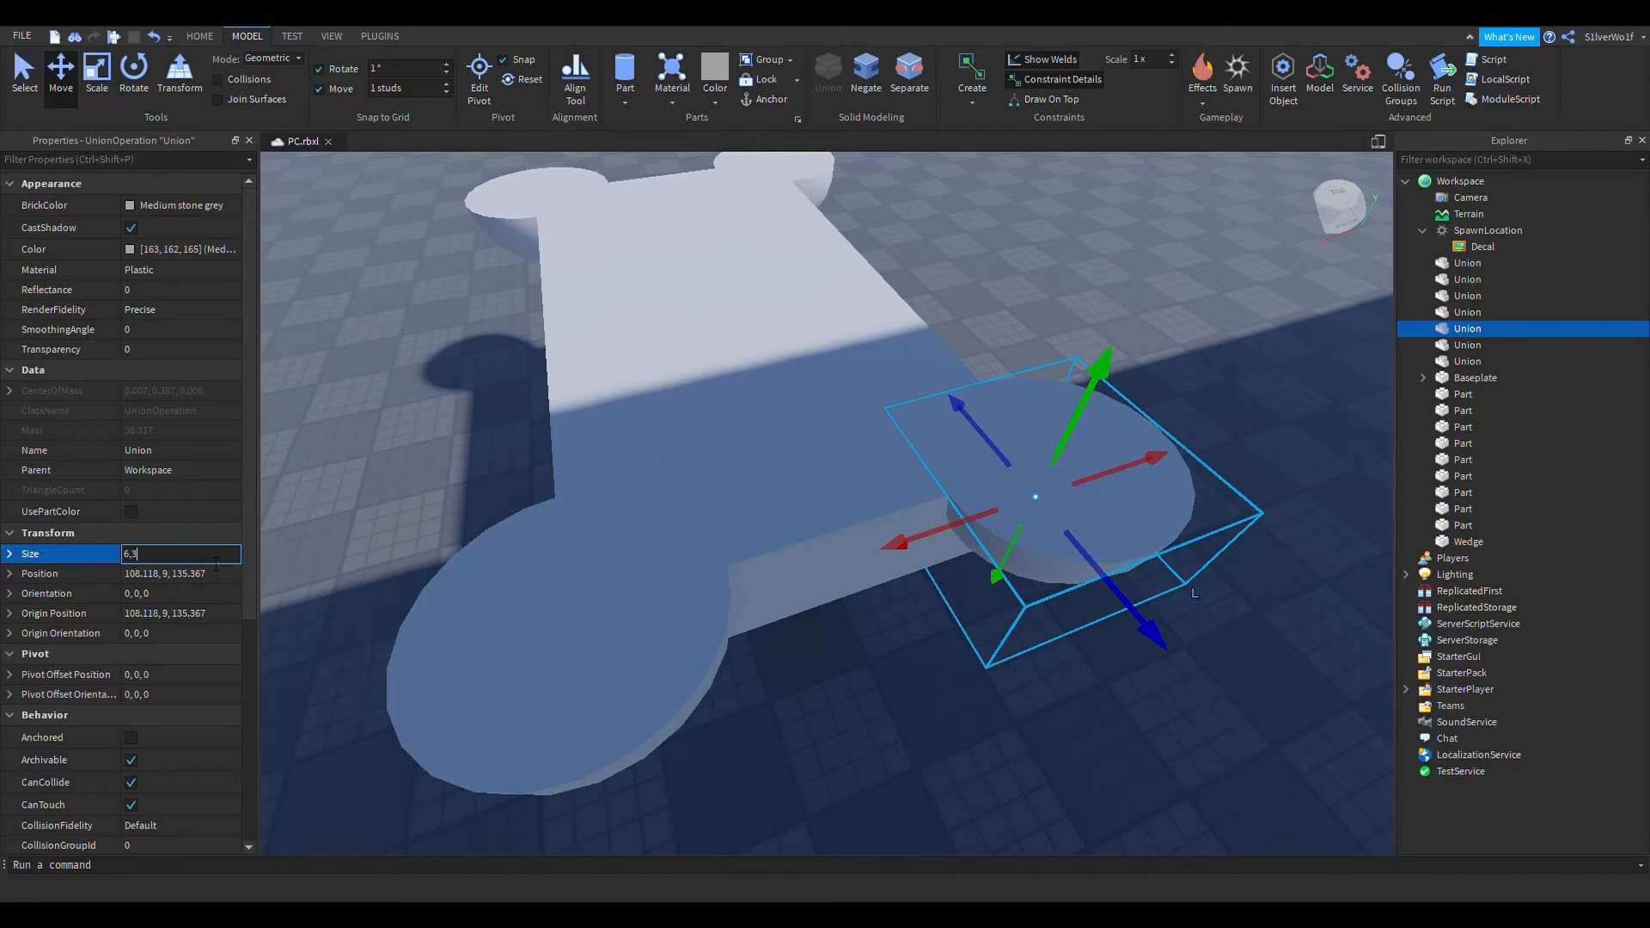
{"action": "key", "text": "Return"}
{"action": "left_click", "coordinate": [1089, 782]}
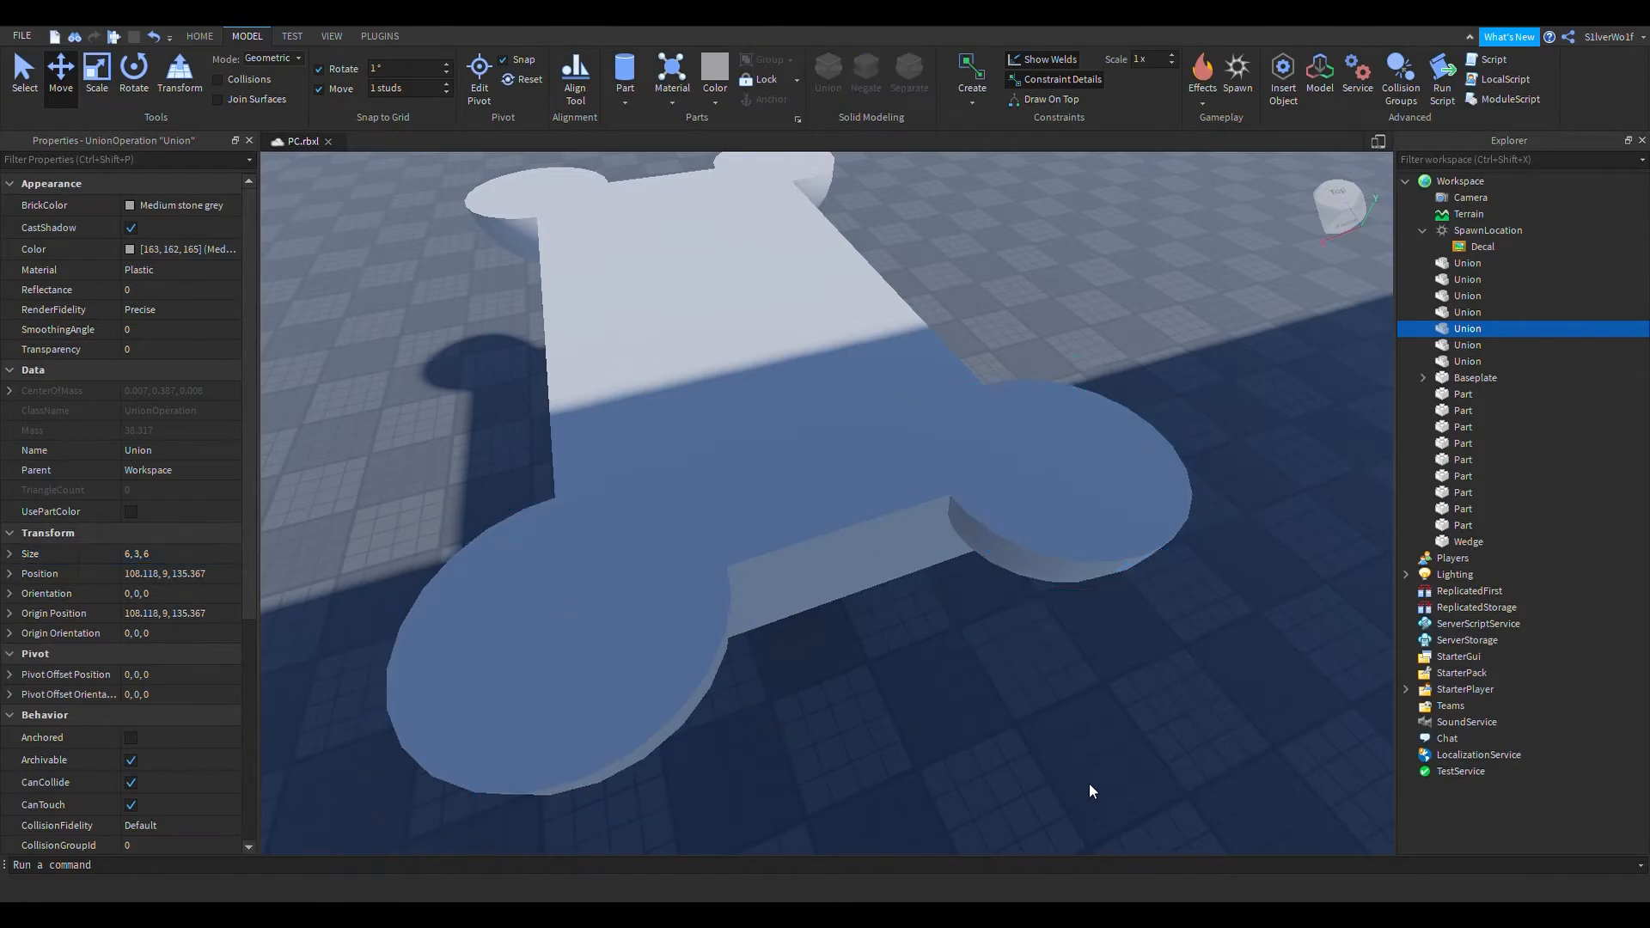
Align the tops of the resized half-sphere and the plate along the world Y axis, relative to the selection bounds
{"action": "right_click_drag", "start_coordinate": [1090, 782], "coordinate": [1089, 782]}
{"action": "key", "text": "d"}
{"action": "right_click_drag", "start_coordinate": [1033, 720], "coordinate": [1033, 720]}
{"action": "key", "text": "w"}
{"action": "left_click", "coordinate": [890, 560]}
{"action": "right_click_drag", "start_coordinate": [1015, 469], "coordinate": [1016, 469]}
{"action": "right_click_drag", "start_coordinate": [1094, 519], "coordinate": [1097, 521]}
{"action": "key", "text": "d"}
{"action": "key", "text": "w"}
{"action": "key", "text": "s"}
{"action": "left_click", "coordinate": [1027, 456], "text": "ctrl"}
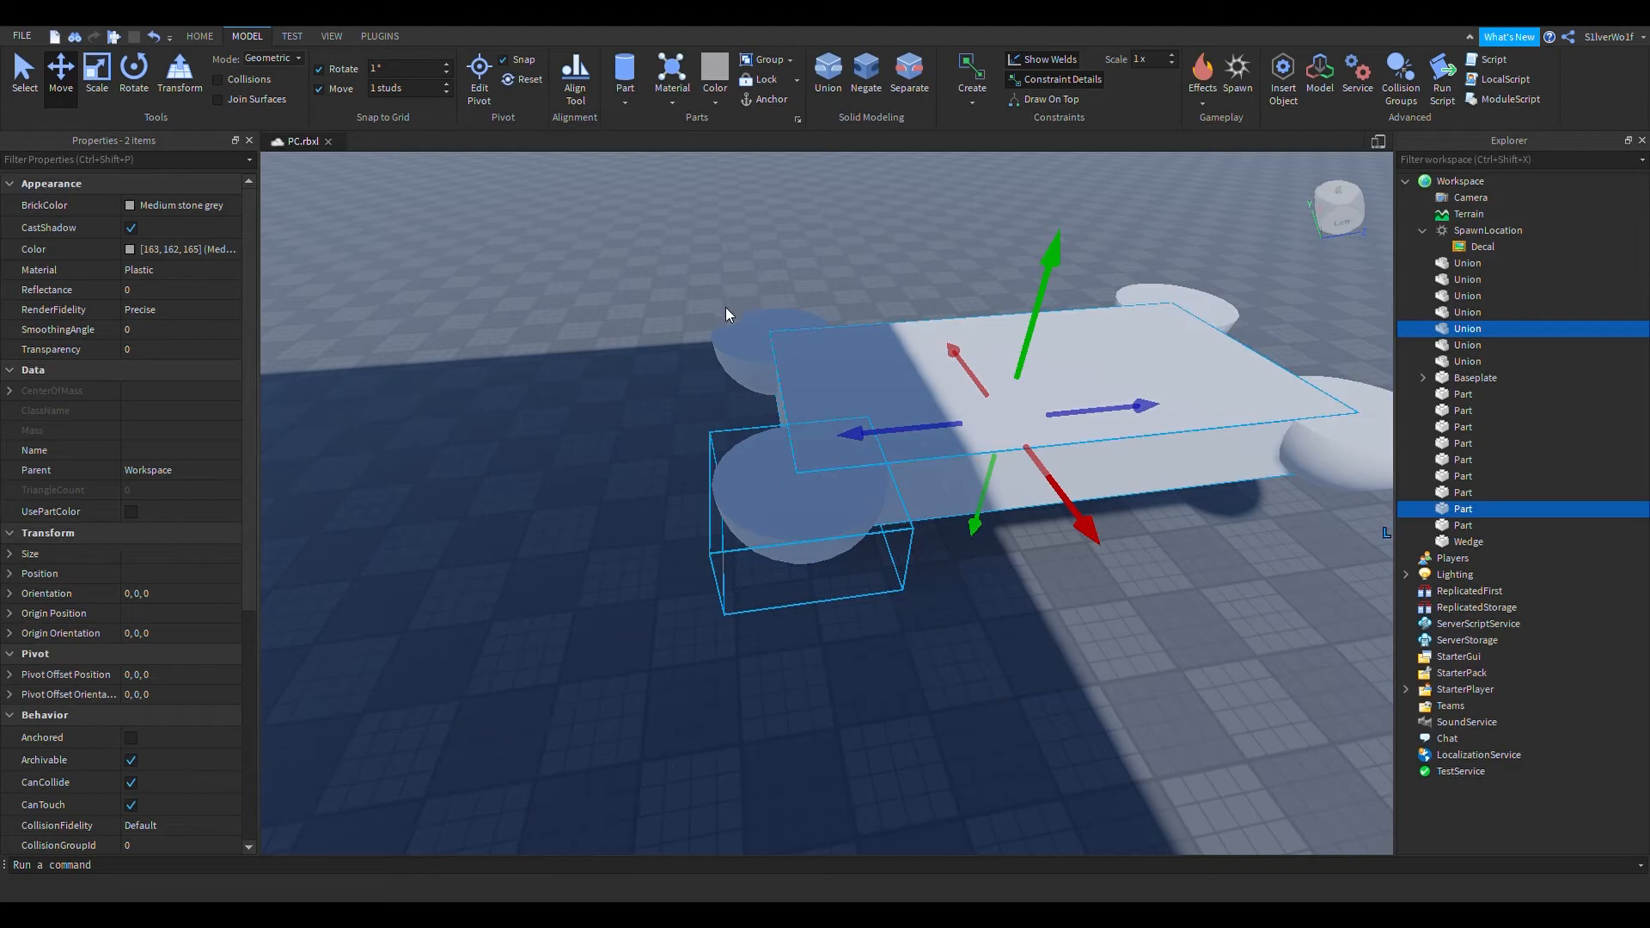
{"action": "left_click", "coordinate": [577, 102]}
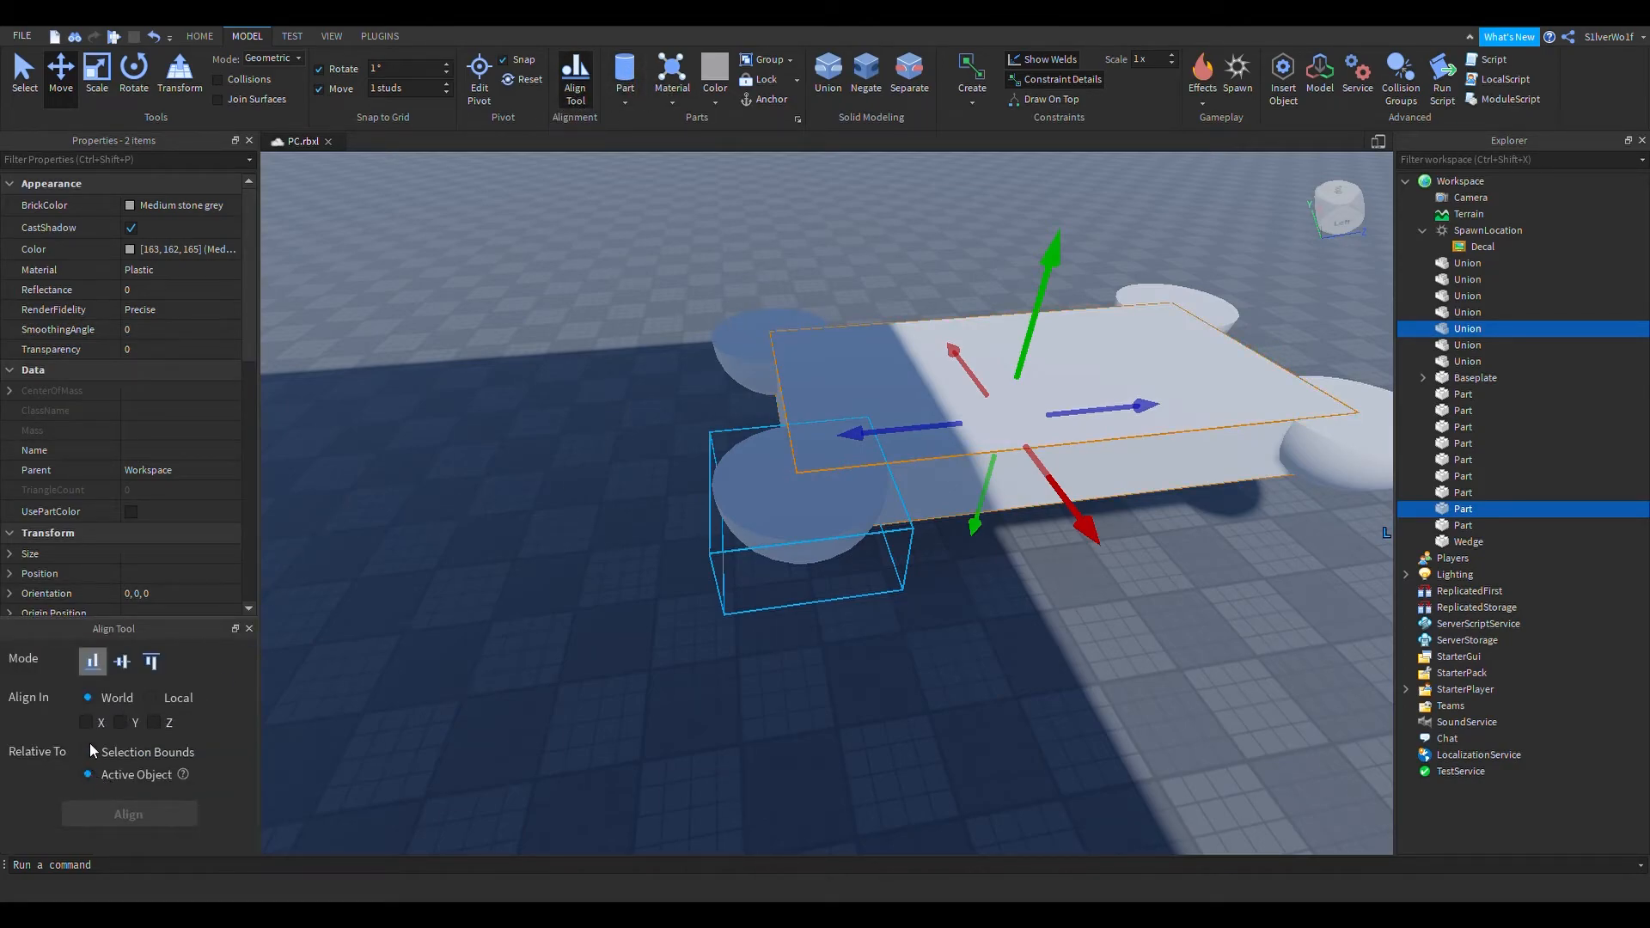
{"action": "left_click", "coordinate": [121, 723]}
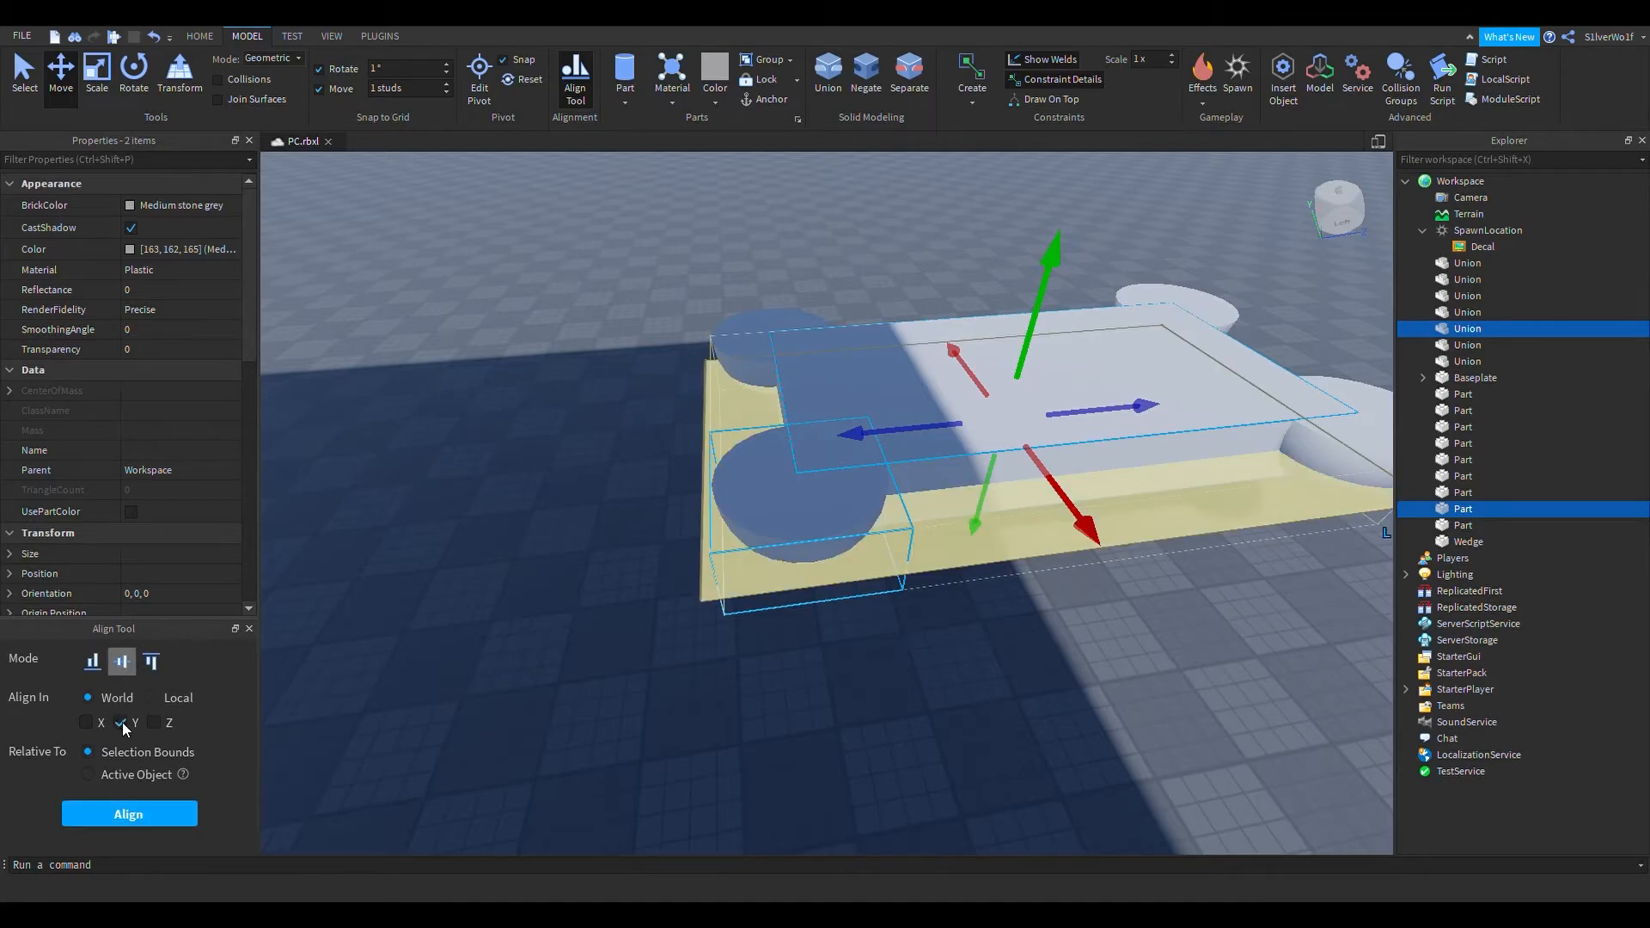
{"action": "left_click", "coordinate": [93, 664]}
{"action": "left_click", "coordinate": [152, 662]}
{"action": "left_click", "coordinate": [159, 816]}
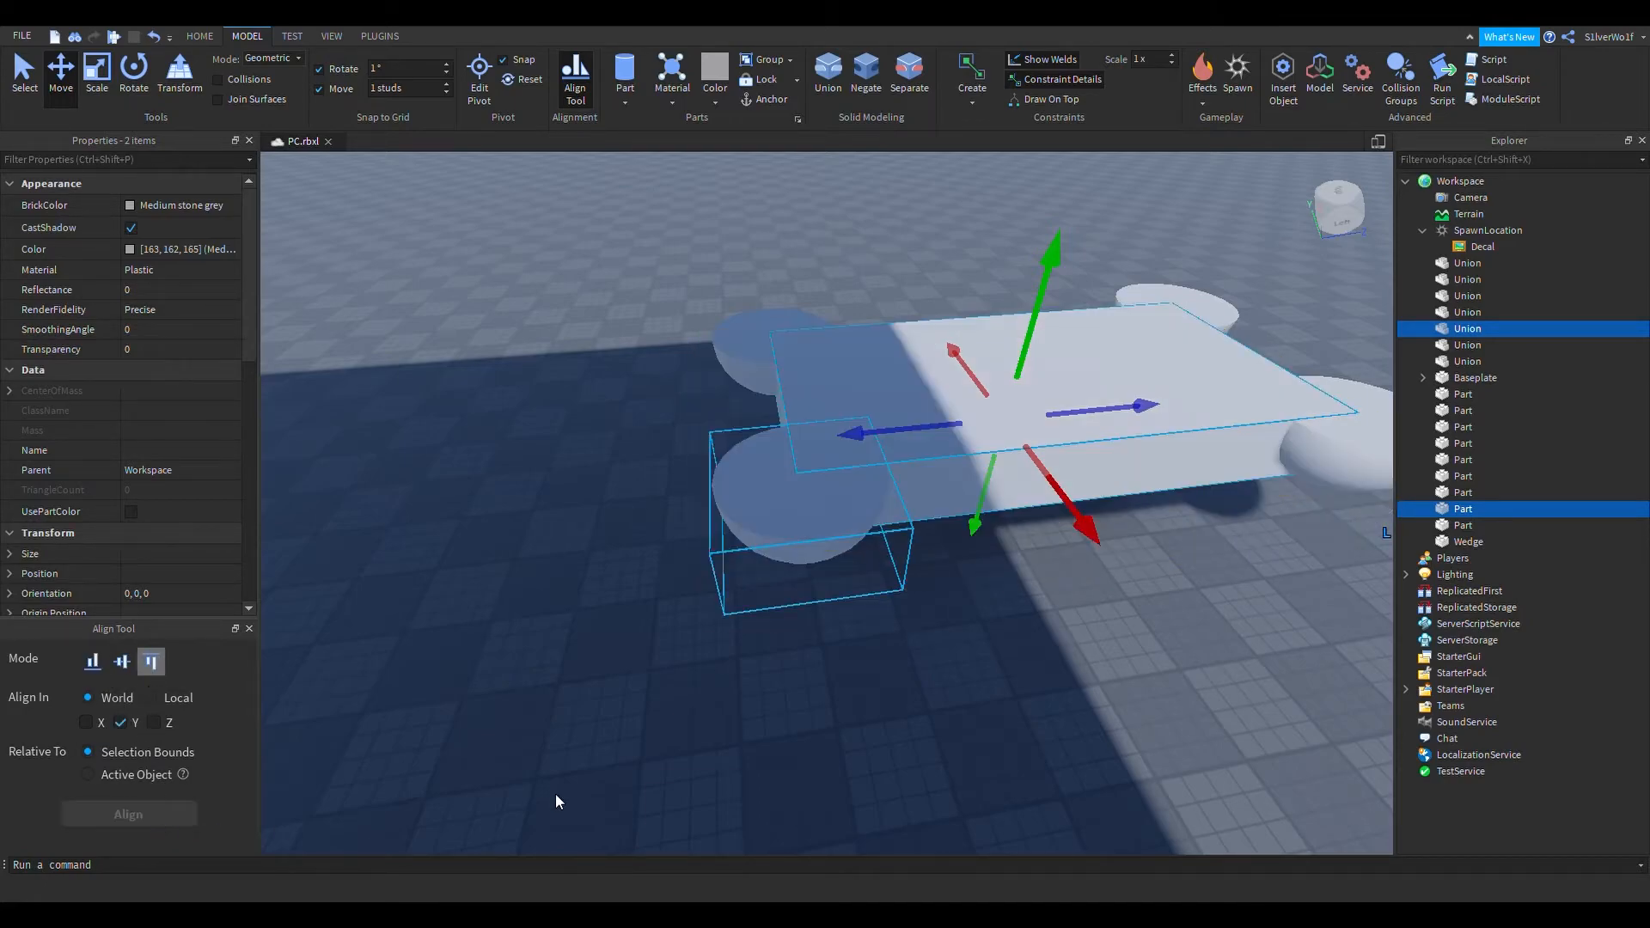
Inspect up close how the resized half-sphere's top meets the plate's top surface
{"action": "left_click", "coordinate": [948, 700]}
{"action": "scroll", "coordinate": [947, 699], "scroll_direction": "up", "scroll_amount": 5}
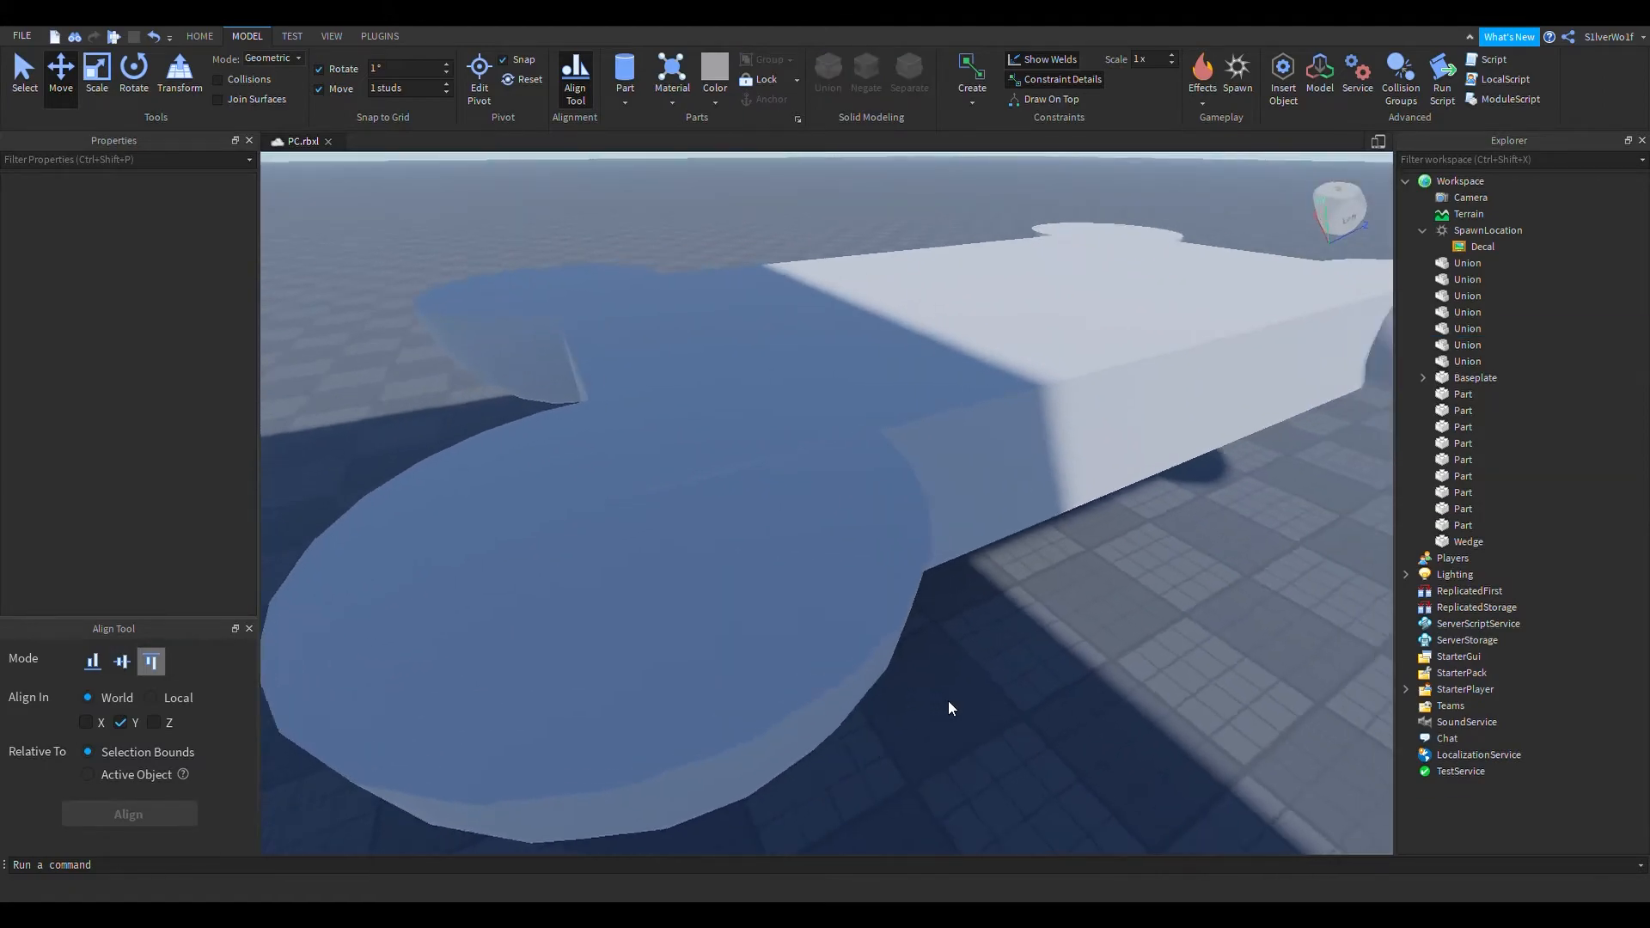
{"action": "right_click_drag", "start_coordinate": [947, 700], "coordinate": [972, 725]}
{"action": "scroll", "coordinate": [972, 725], "scroll_direction": "up", "scroll_amount": 5}
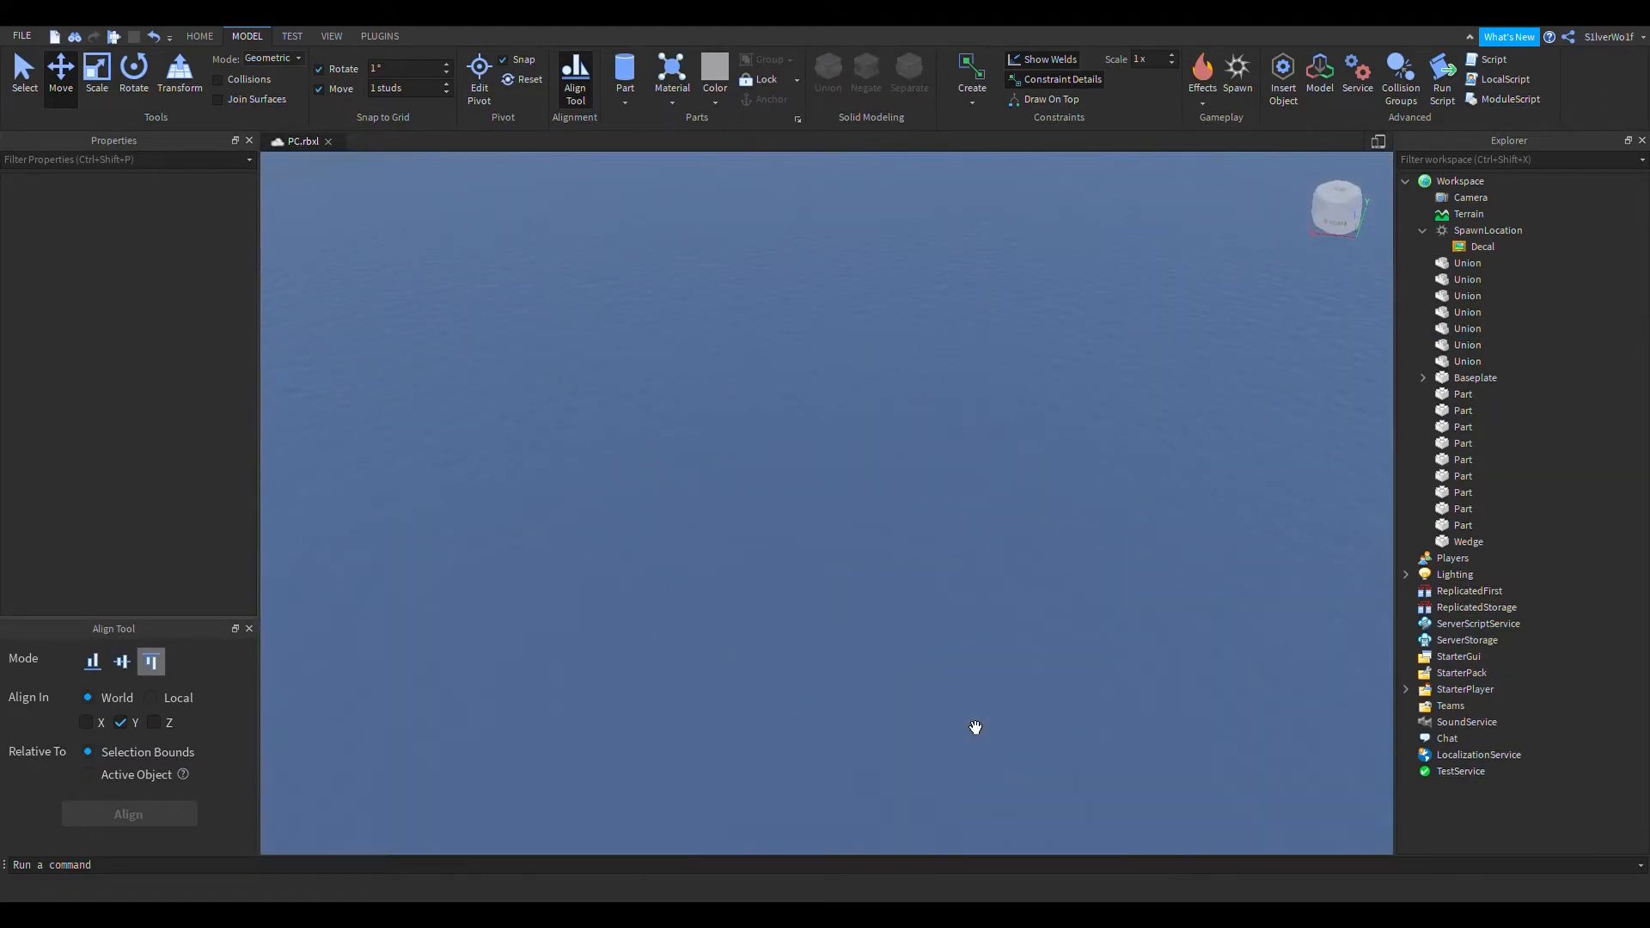
{"action": "scroll", "coordinate": [972, 726], "scroll_direction": "down", "scroll_amount": 6}
{"action": "scroll", "coordinate": [930, 661], "scroll_direction": "up", "scroll_amount": 5}
Repeat the top alignment of the resized corner half-sphere and the plate along the world Y axis, relative to the selection bounds
{"action": "left_click", "coordinate": [961, 660]}
{"action": "scroll", "coordinate": [648, 431], "scroll_direction": "down", "scroll_amount": 5}
{"action": "left_click", "coordinate": [652, 431], "text": "ctrl"}
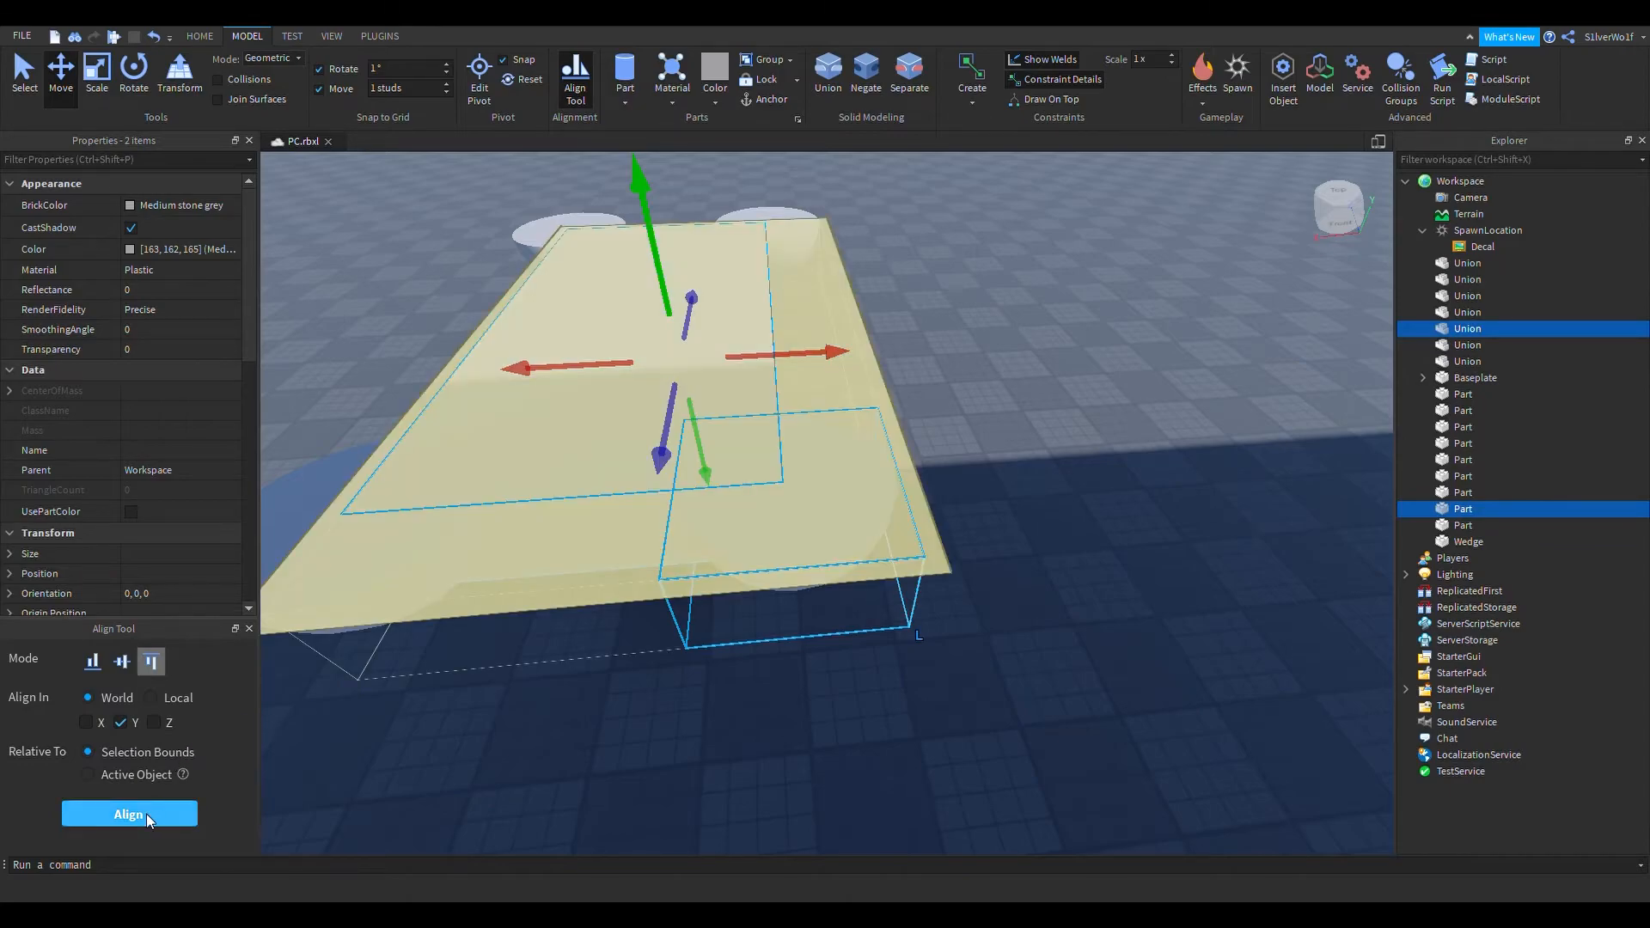
{"action": "left_click", "coordinate": [146, 813]}
{"action": "left_click", "coordinate": [1111, 550]}
{"action": "scroll", "coordinate": [1143, 575], "scroll_direction": "up", "scroll_amount": 5}
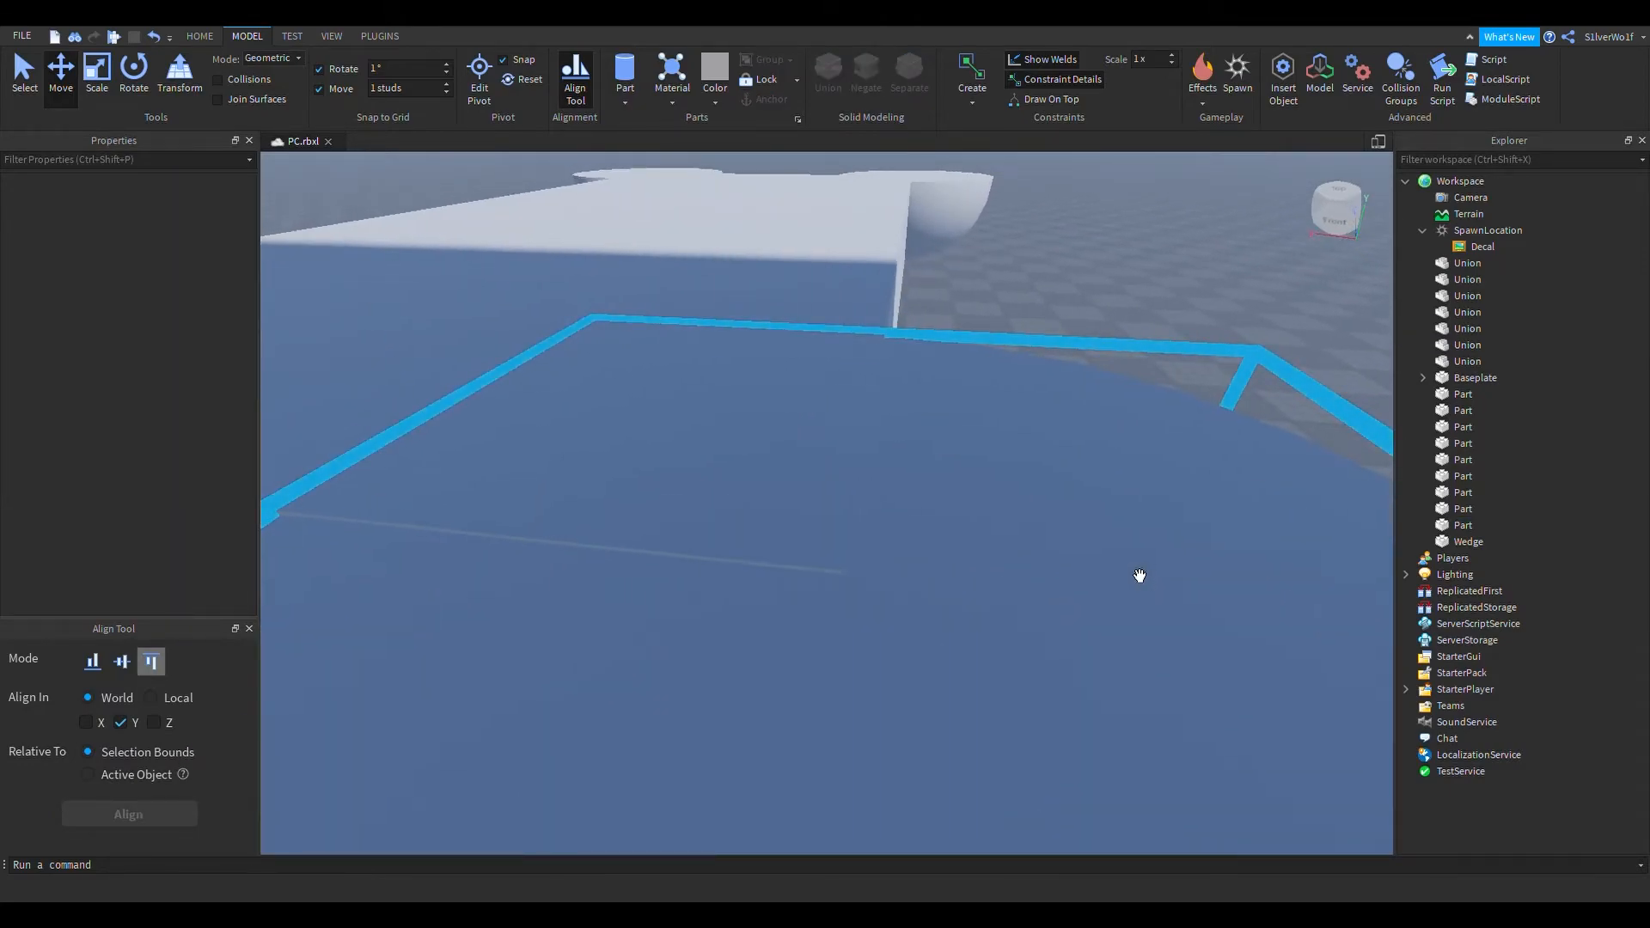
{"action": "scroll", "coordinate": [1143, 575], "scroll_direction": "down", "scroll_amount": 5}
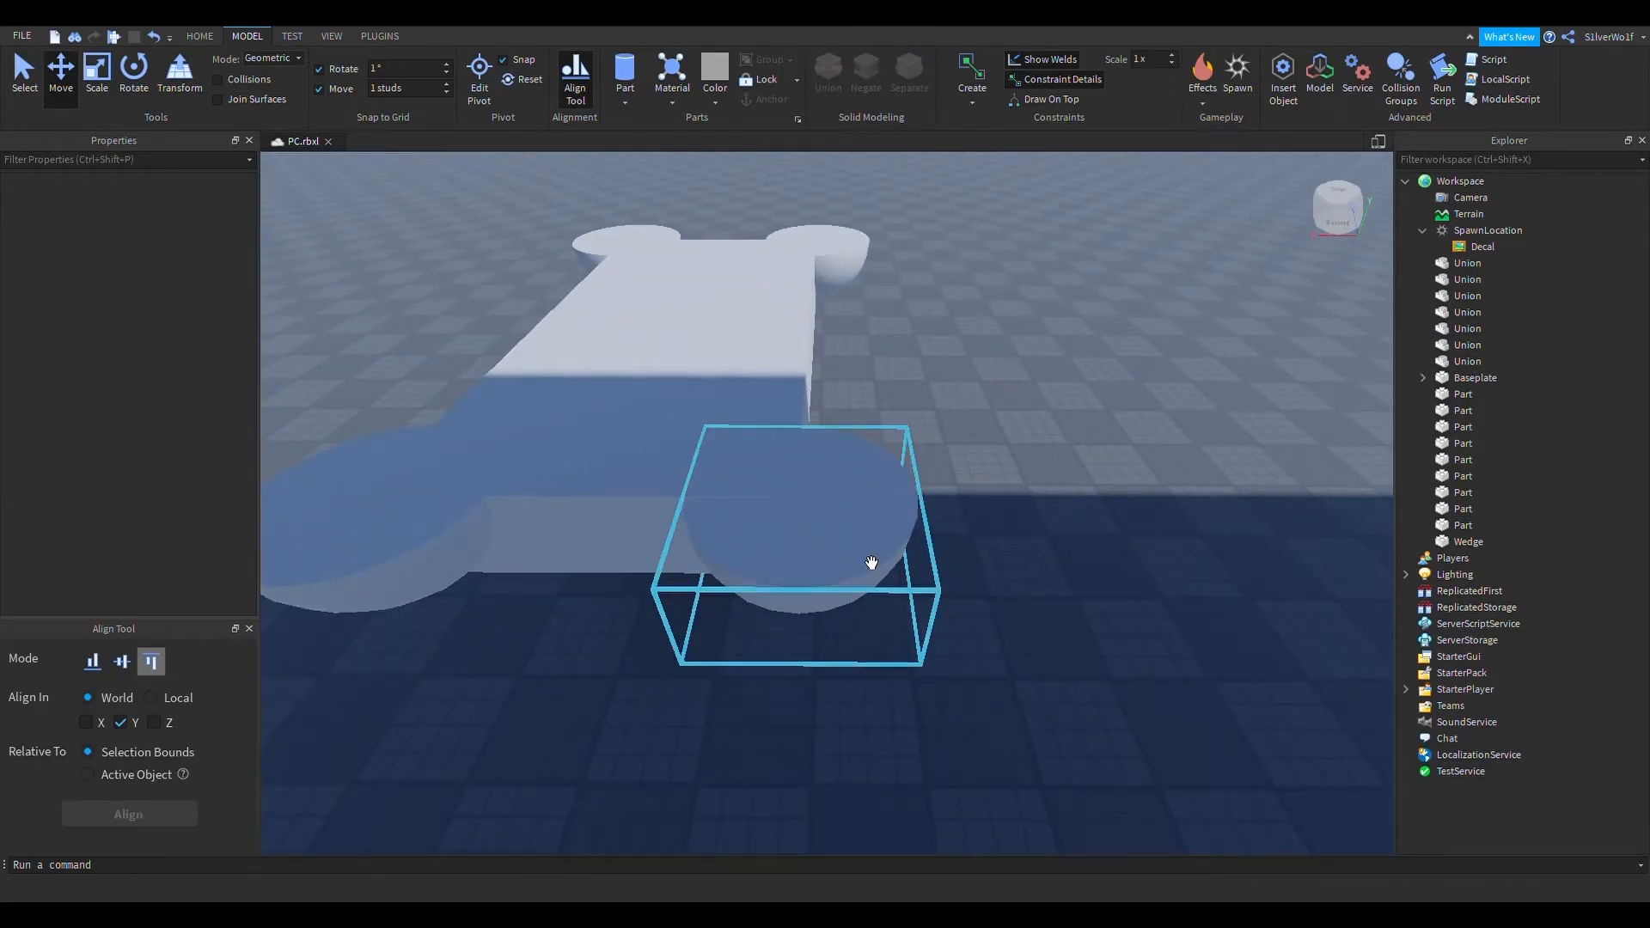
{"action": "left_click", "coordinate": [871, 562]}
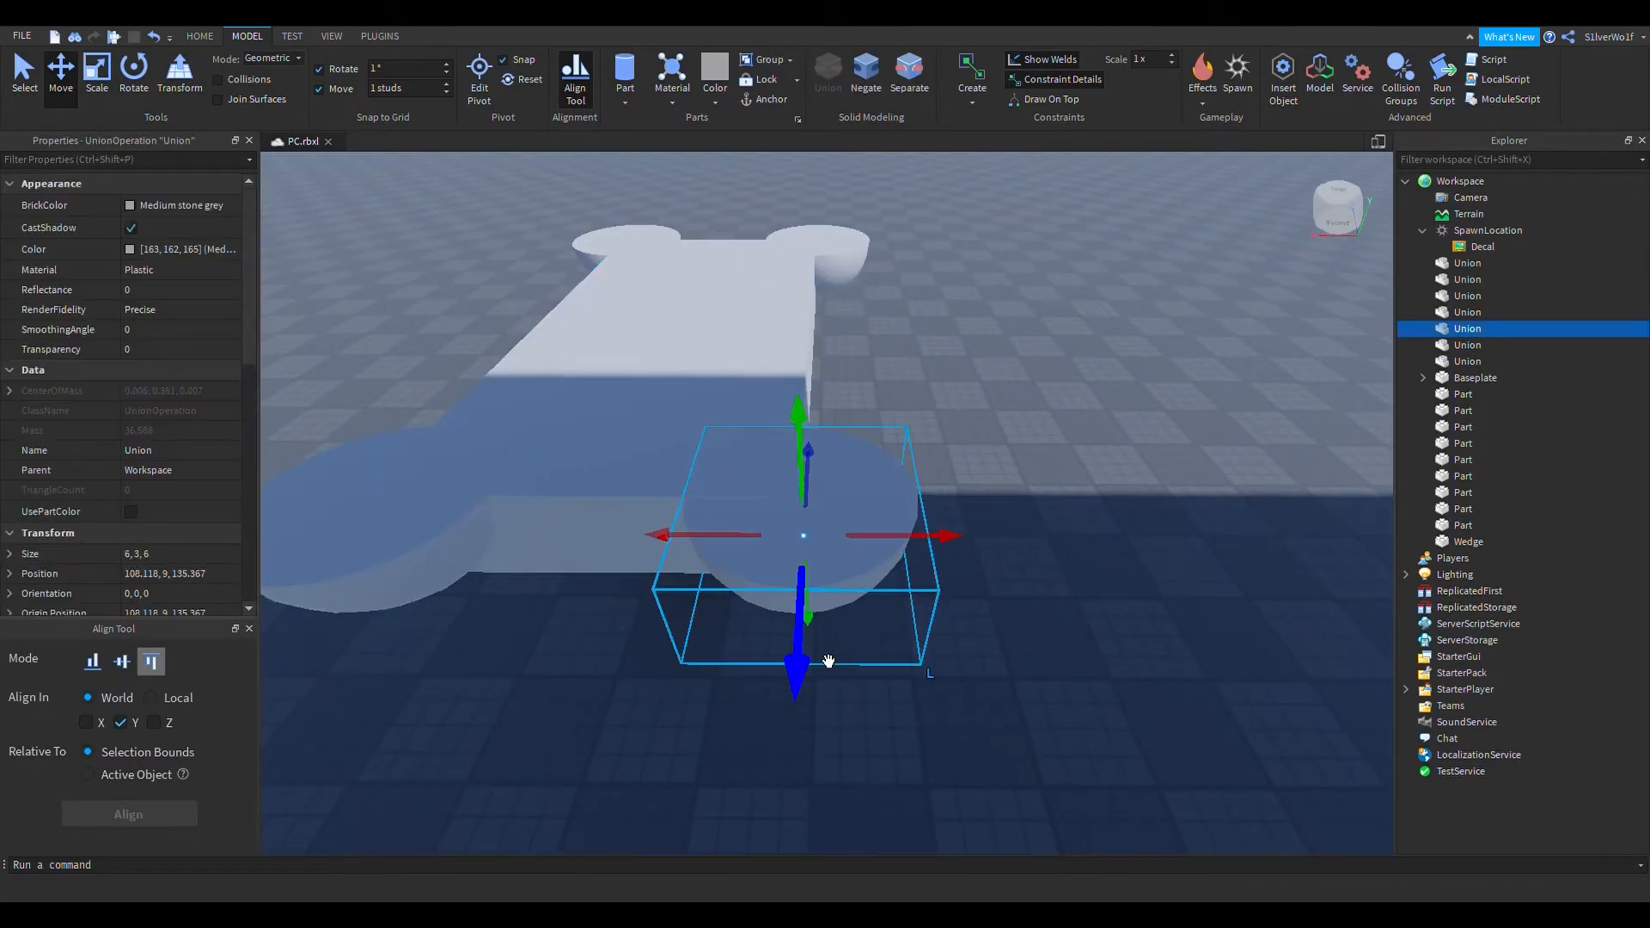
{"action": "left_click", "coordinate": [685, 420], "text": "ctrl"}
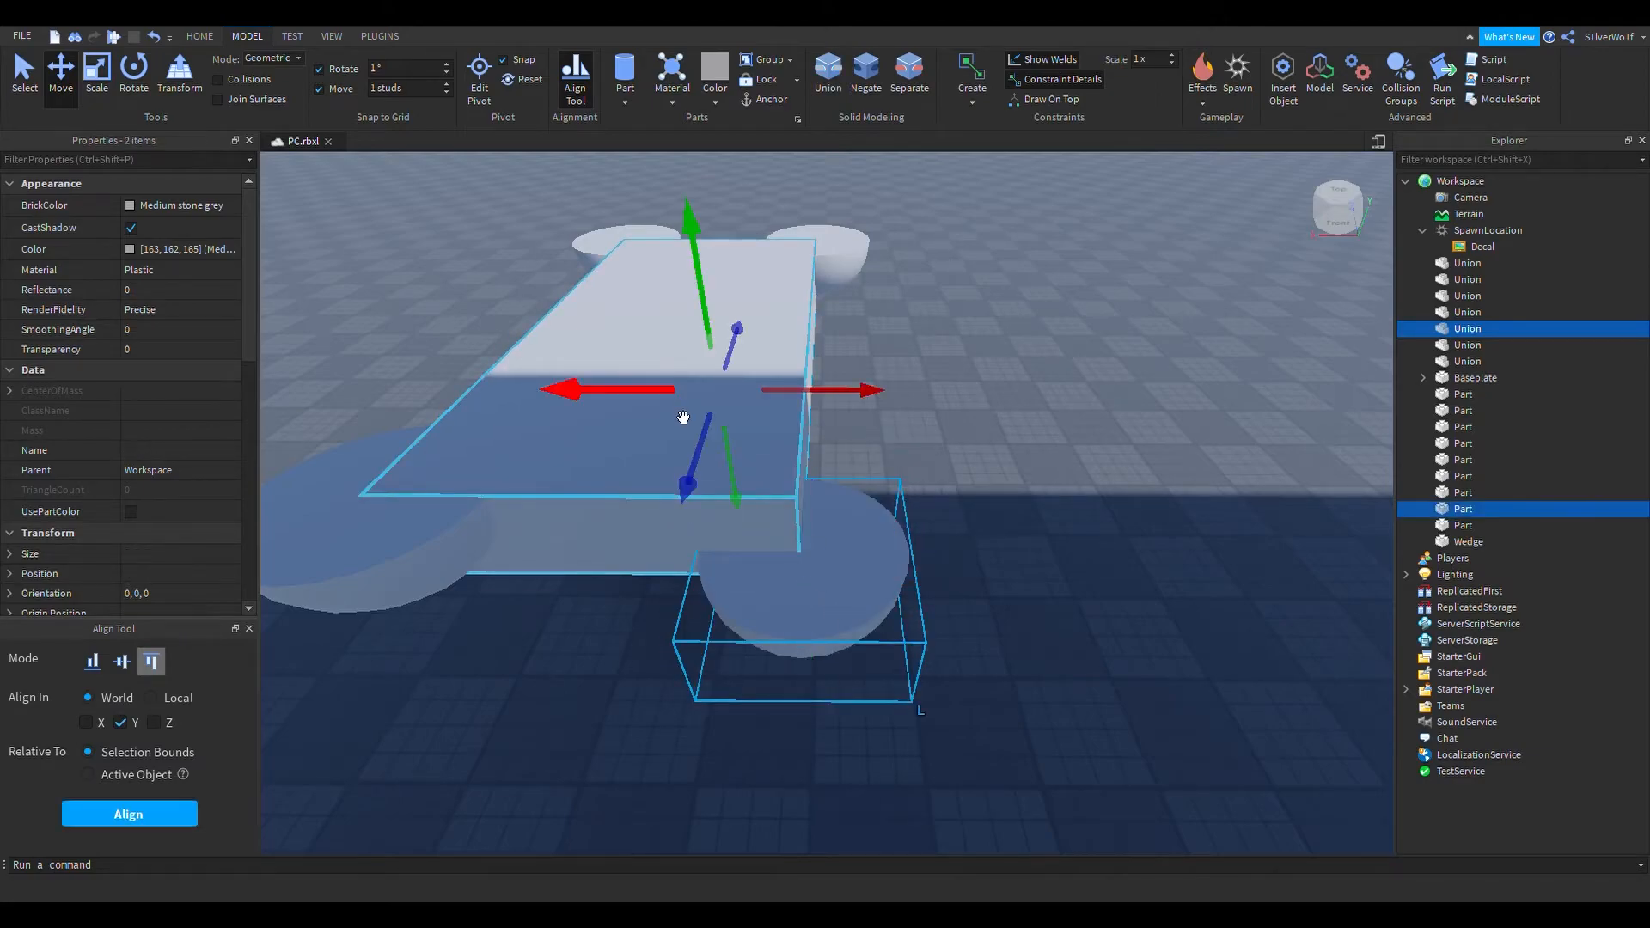
{"action": "left_click", "coordinate": [129, 814]}
{"action": "left_click", "coordinate": [996, 646]}
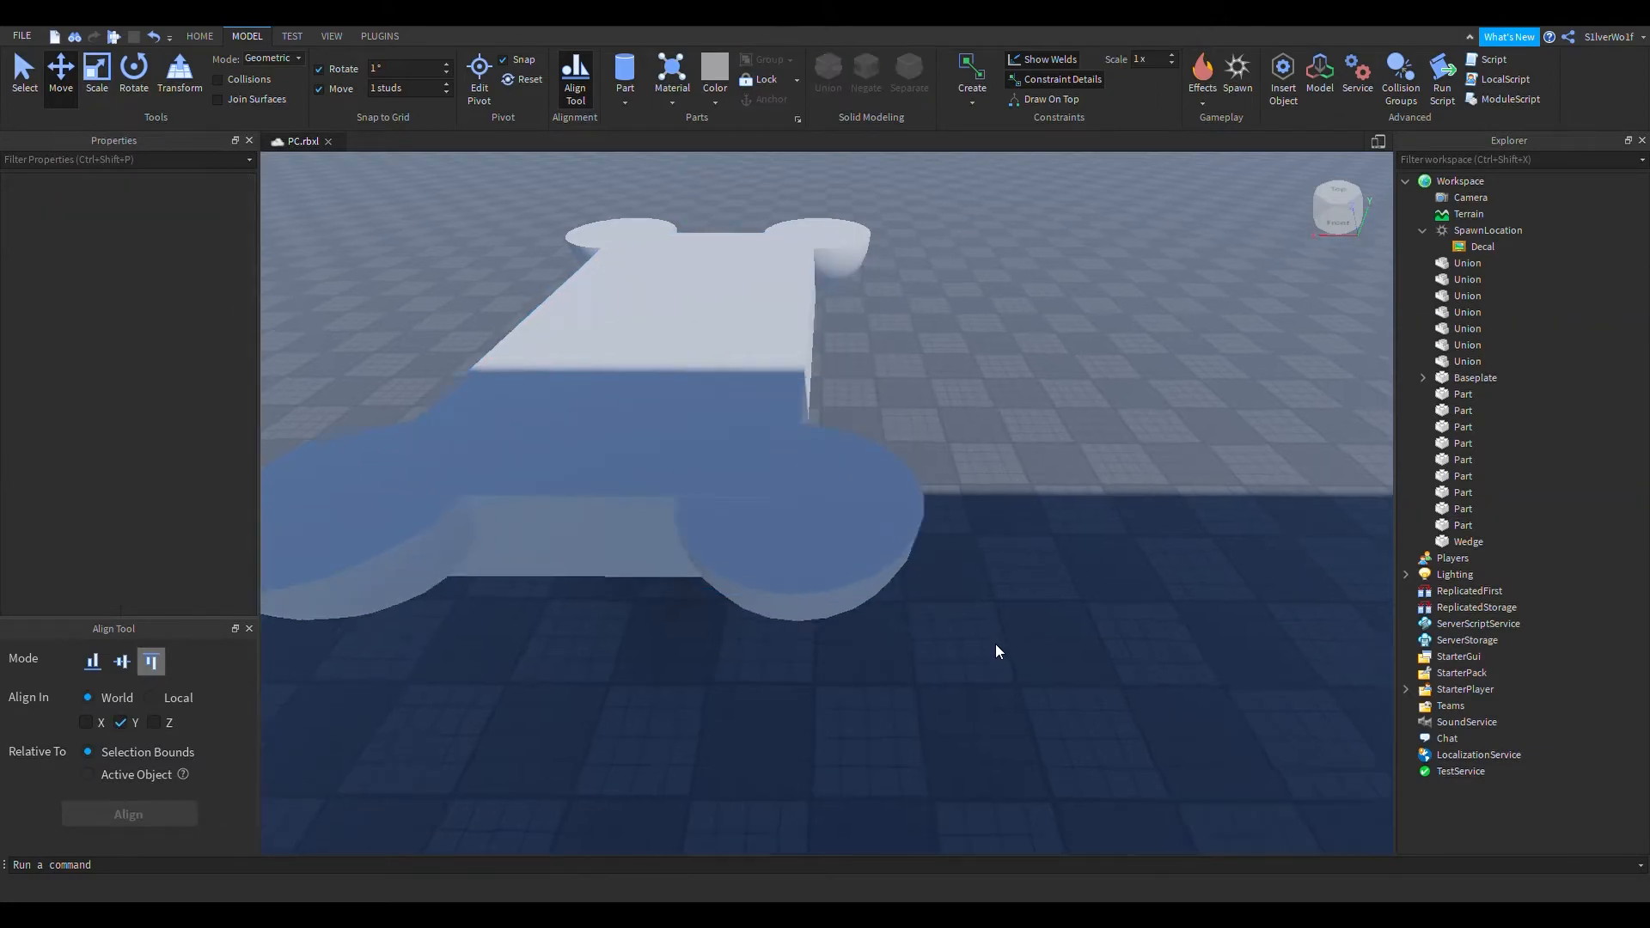
Compare the two half-spheres at the plate's near corners, checking their seams with the plate and the size of each
{"action": "scroll", "coordinate": [995, 647], "scroll_direction": "up", "scroll_amount": 5}
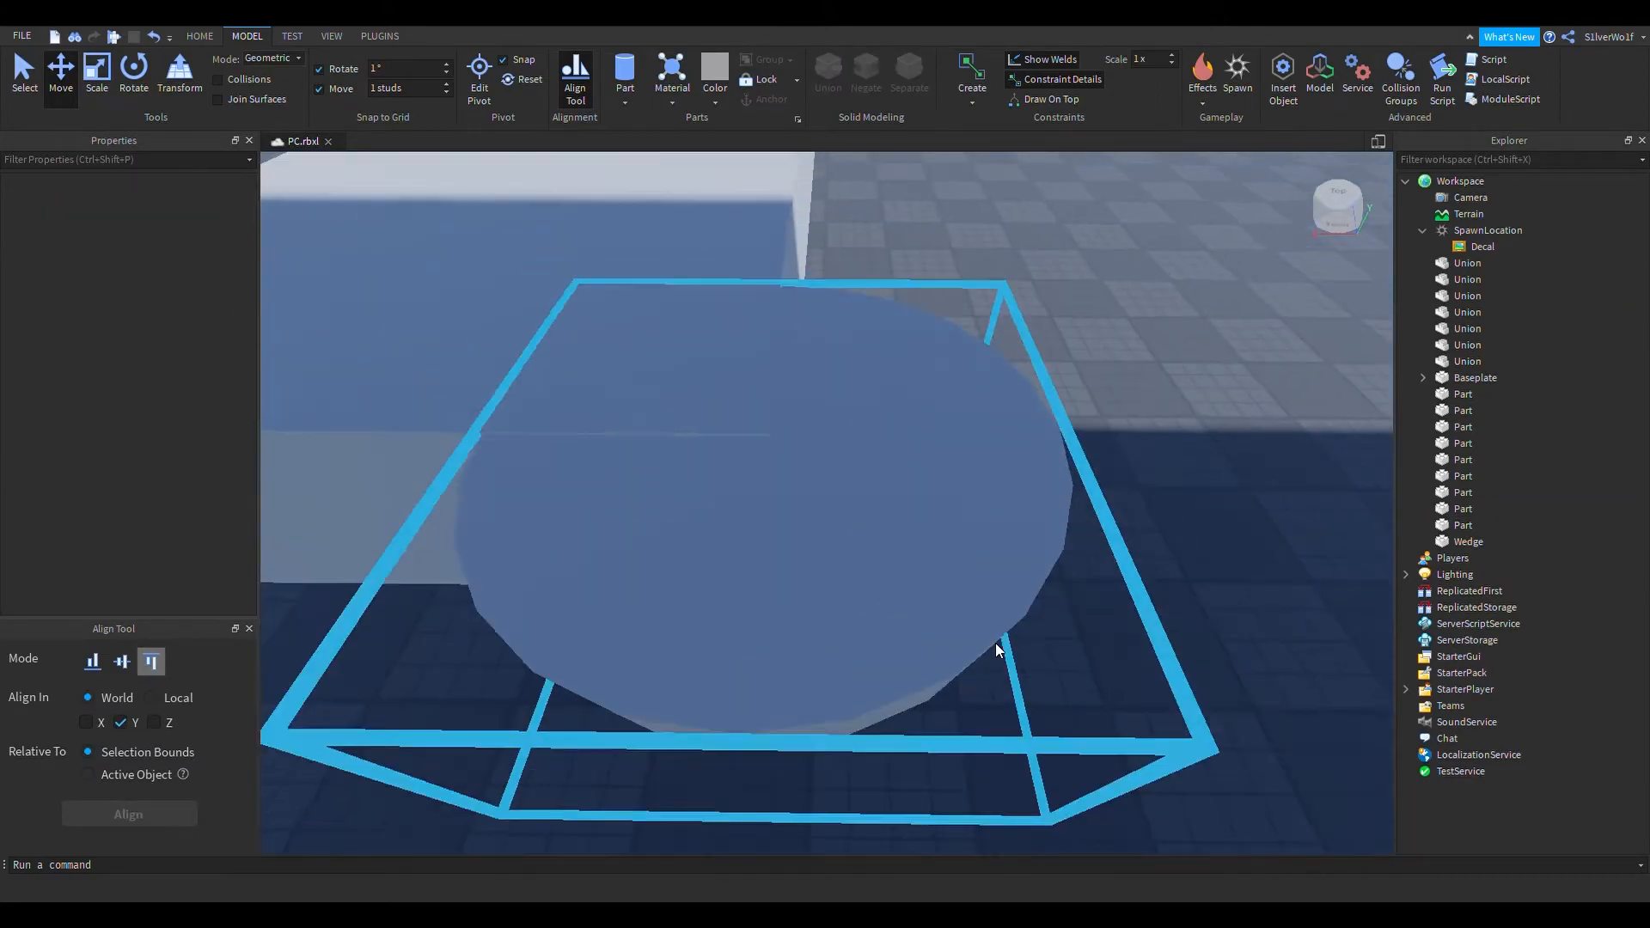
{"action": "scroll", "coordinate": [995, 643], "scroll_direction": "down", "scroll_amount": 5}
{"action": "left_click", "coordinate": [894, 540]}
{"action": "left_click", "coordinate": [1037, 476]}
{"action": "scroll", "coordinate": [1036, 476], "scroll_direction": "up", "scroll_amount": 3}
{"action": "left_click", "coordinate": [847, 569]}
{"action": "left_click", "coordinate": [837, 564]}
{"action": "left_click", "coordinate": [1053, 511]}
{"action": "key", "text": "a"}
{"action": "left_click", "coordinate": [675, 550]}
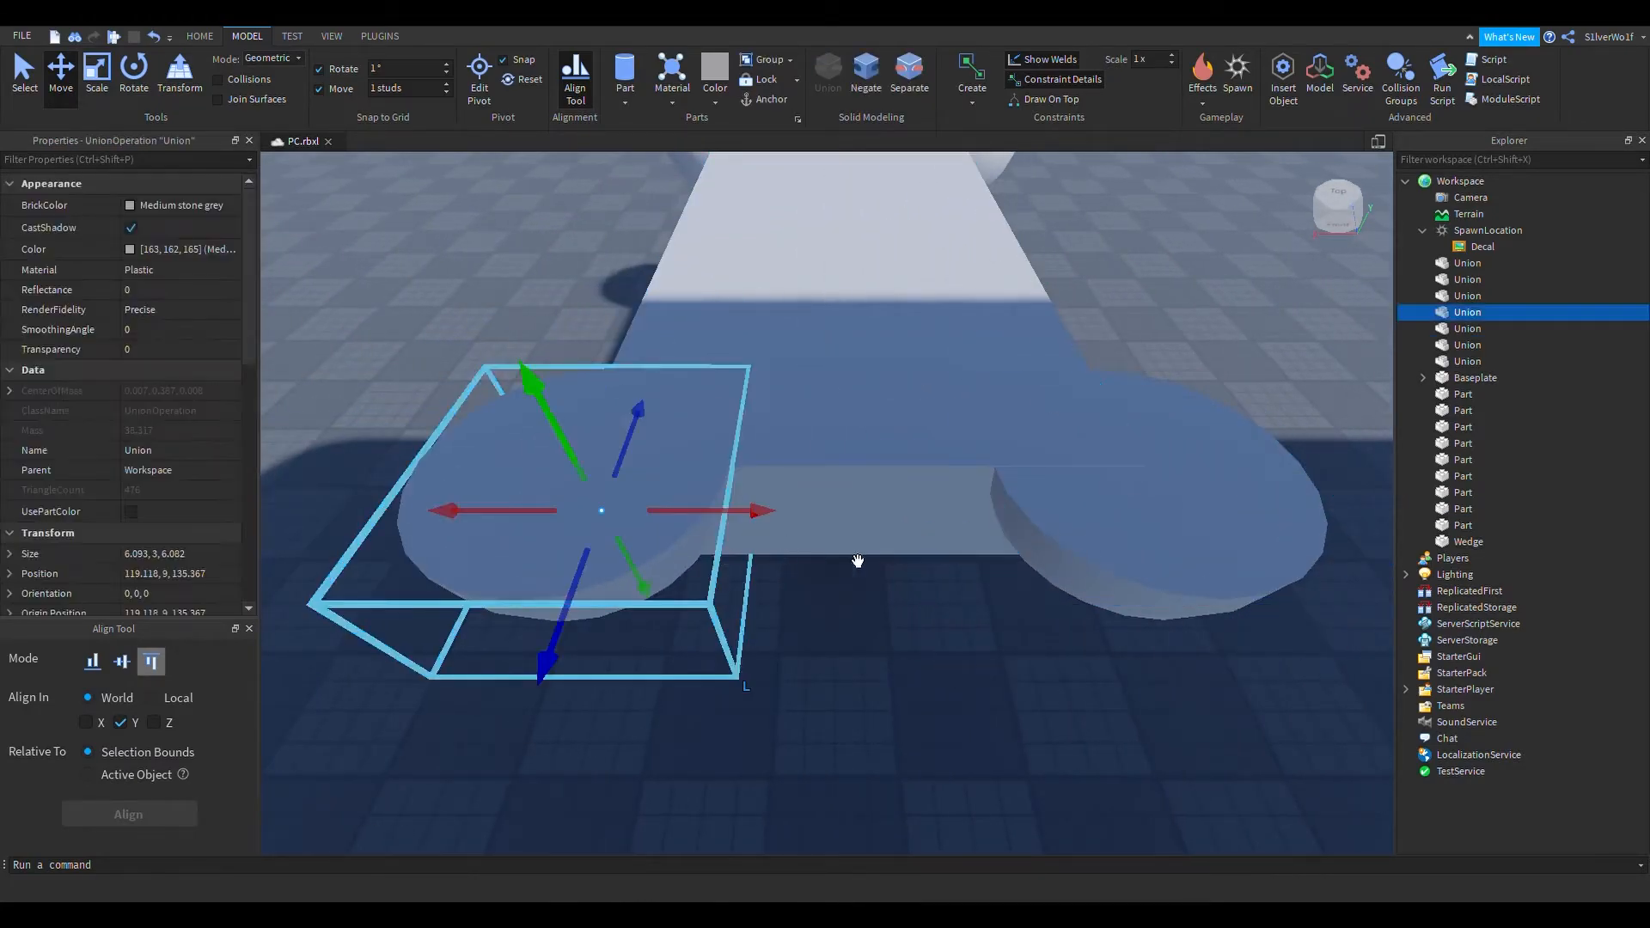
{"action": "left_click", "coordinate": [1057, 582]}
Delete the near-corner half-sphere at 119.118, 9, 135.367 and both half-spheres at the plate's far corners
{"action": "left_click", "coordinate": [531, 613]}
{"action": "key", "text": "Delete"}
{"action": "right_click_drag", "start_coordinate": [744, 694], "coordinate": [766, 646]}
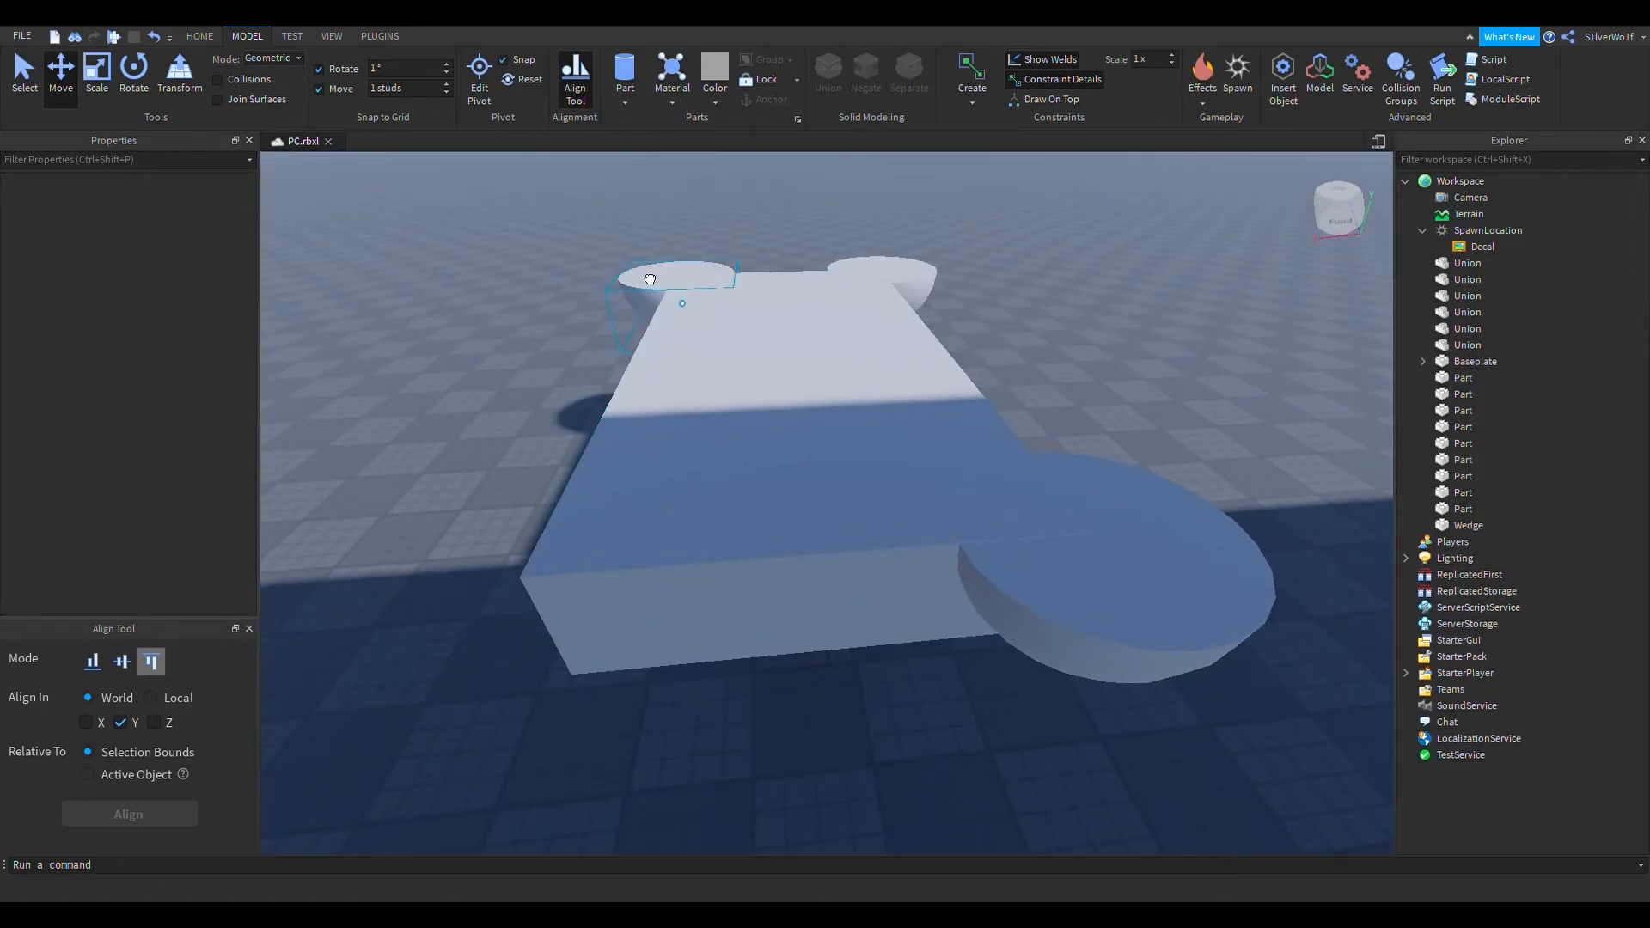
{"action": "left_click", "coordinate": [651, 279]}
{"action": "key", "text": "Delete"}
{"action": "left_click", "coordinate": [915, 284]}
{"action": "key", "text": "Delete"}
Undo the deletions, the half-sphere copies and the original cut until the full sphere and its solid cutting block are separate again
{"action": "key", "text": "ctrl+z"}
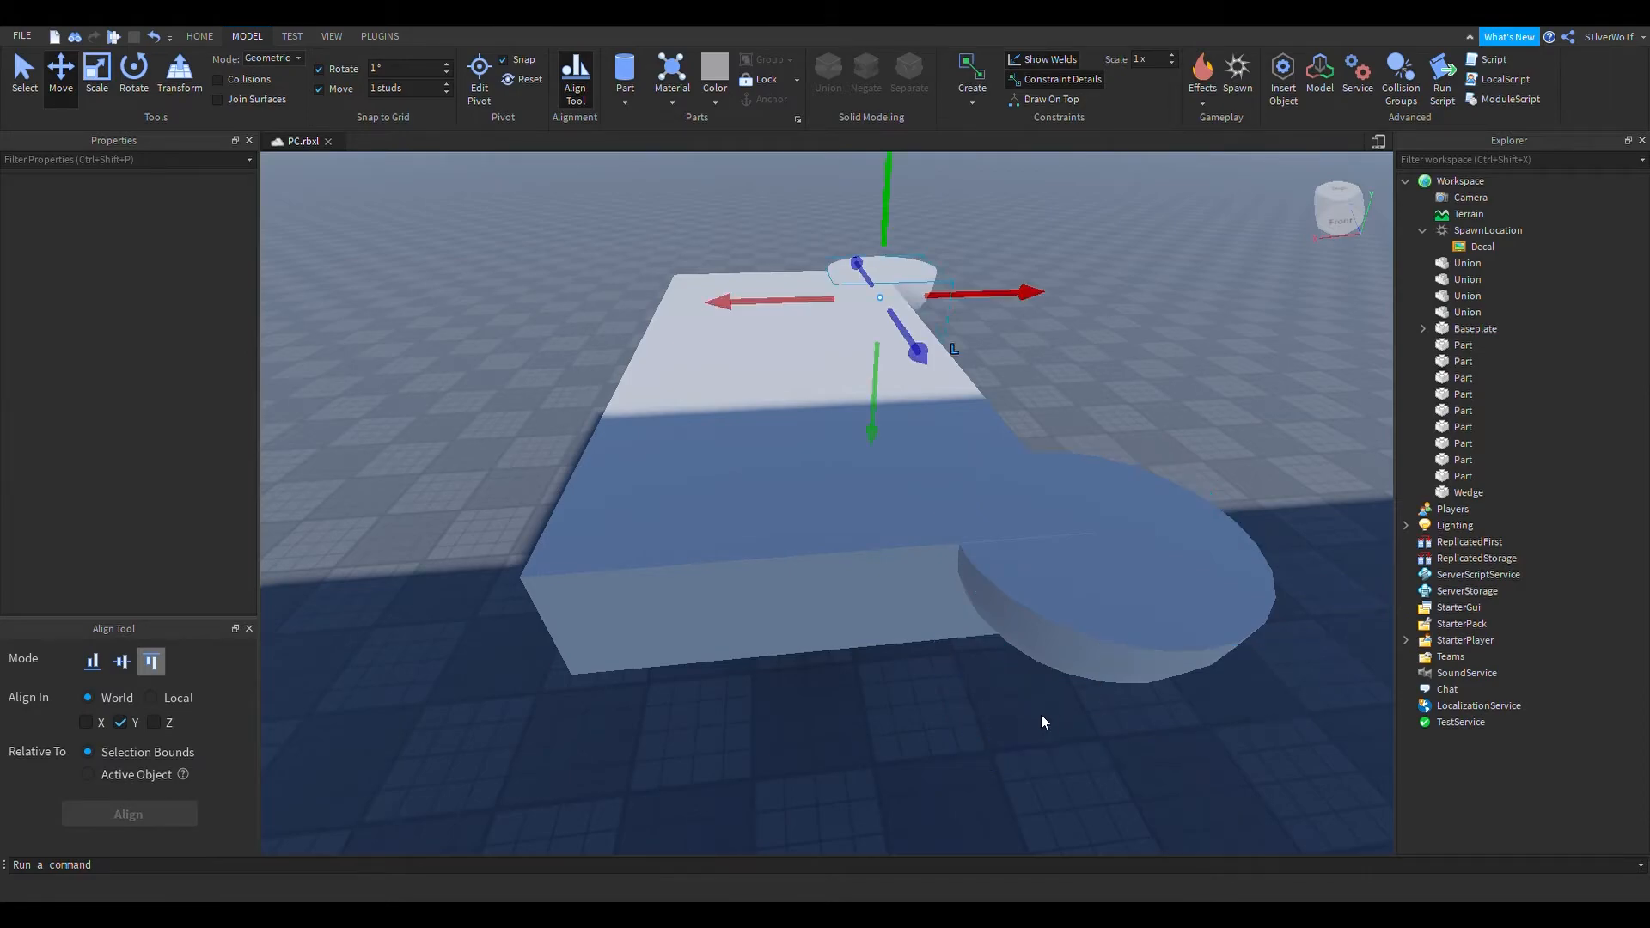
{"action": "key", "text": "ctrl+z"}
{"action": "key", "text": "ctrl+z"}
{"action": "key", "text": "ctrl+z"}
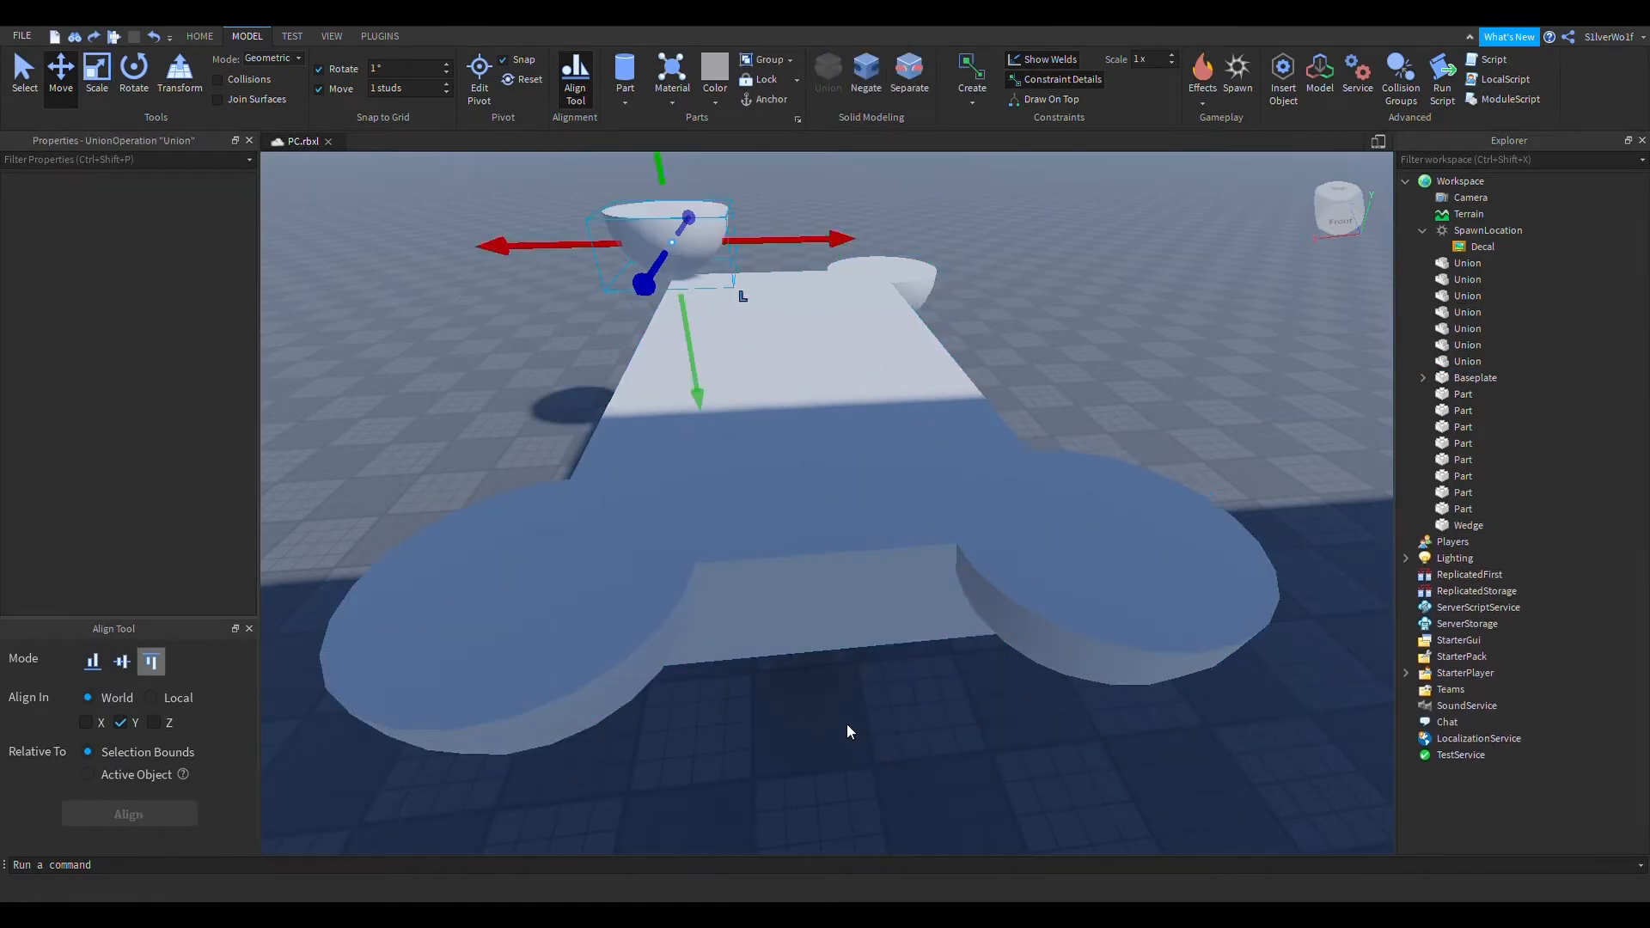
{"action": "key", "text": "ctrl+z"}
{"action": "key", "text": "ctrl+z"}
{"action": "key", "text": "ctrl+z"}
{"action": "key", "text": "ctrl+z"}
{"action": "key", "text": "ctrl+z"}
{"action": "key", "text": "ctrl+z"}
{"action": "key", "text": "ctrl+z"}
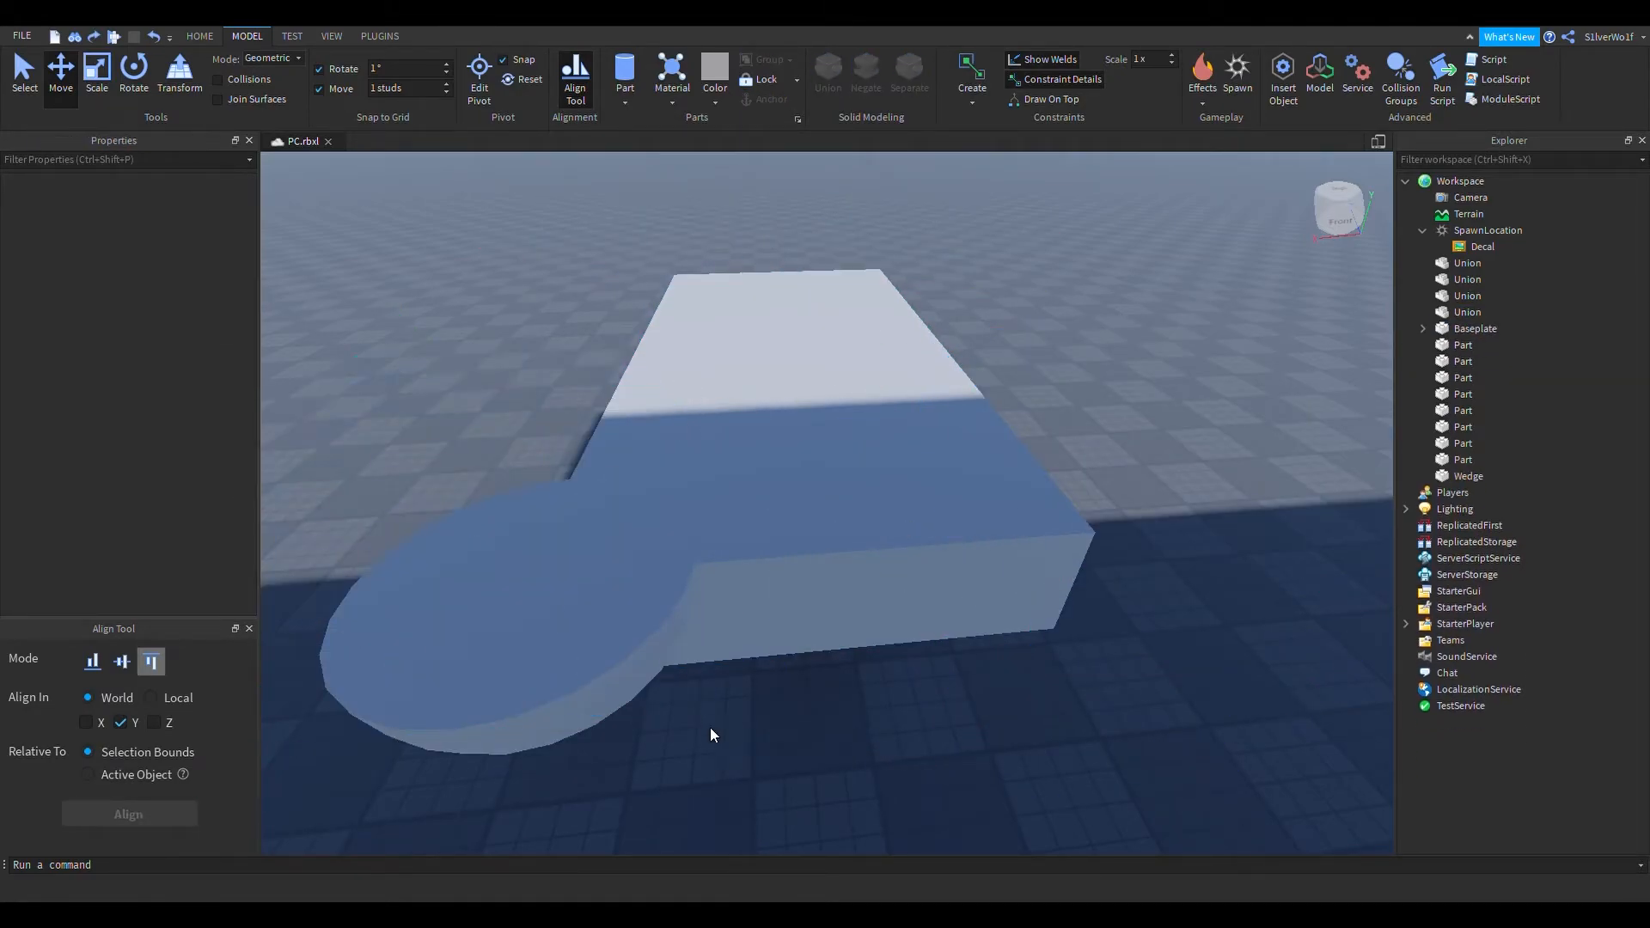
{"action": "key", "text": "ctrl+z"}
{"action": "left_click", "coordinate": [1035, 711]}
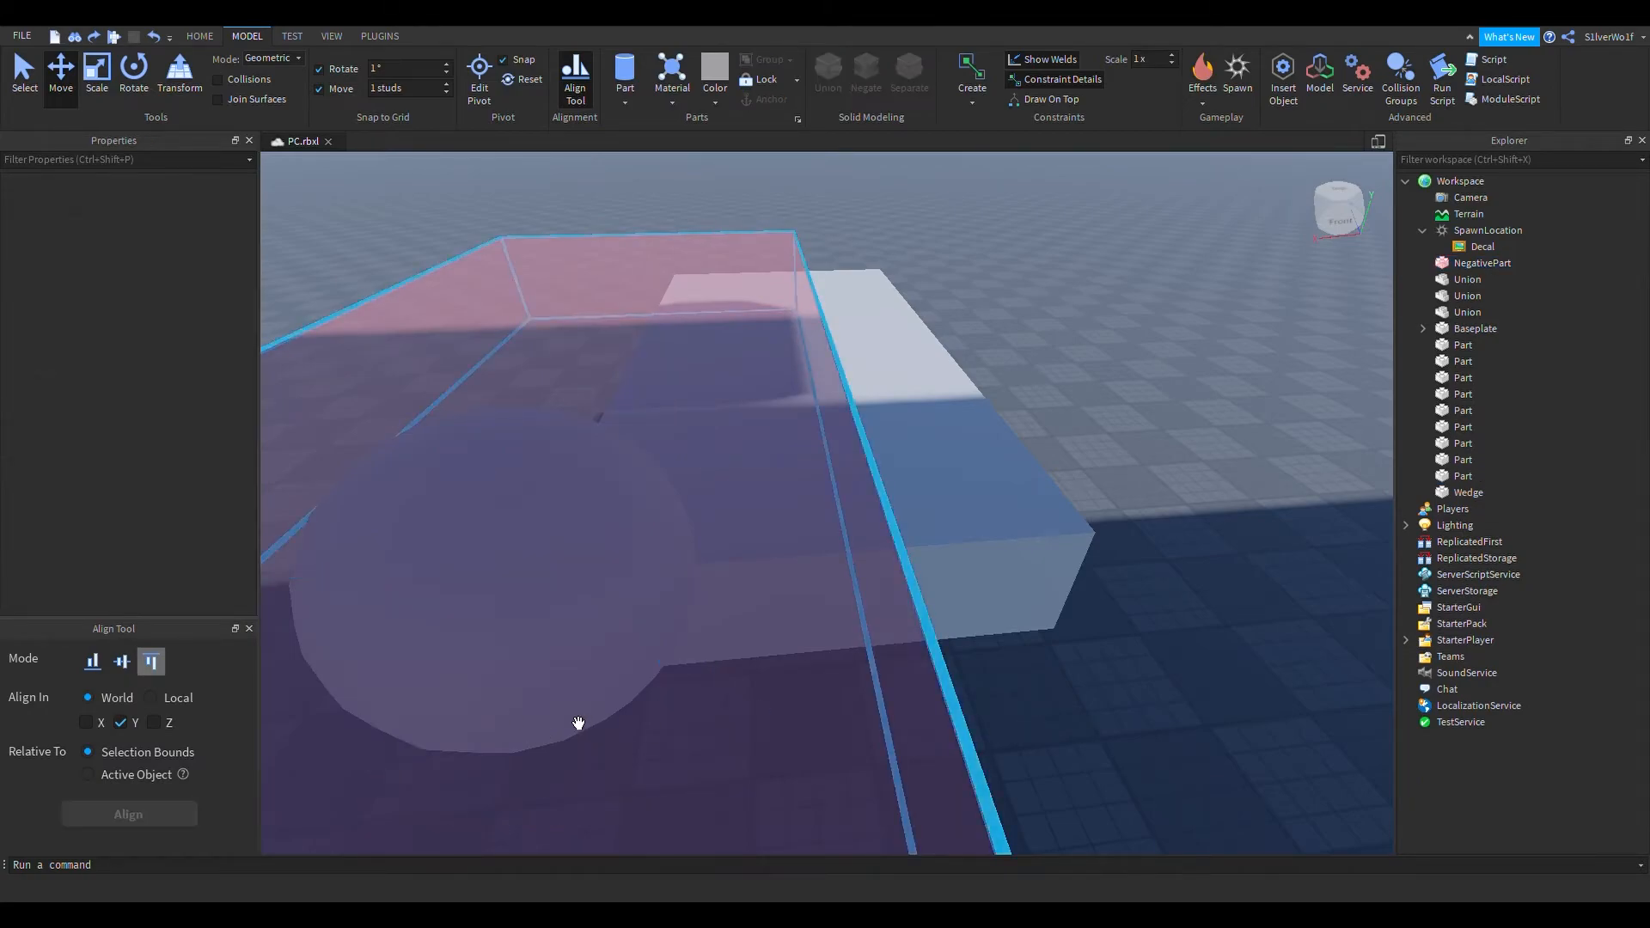
{"action": "key", "text": "ctrl+y"}
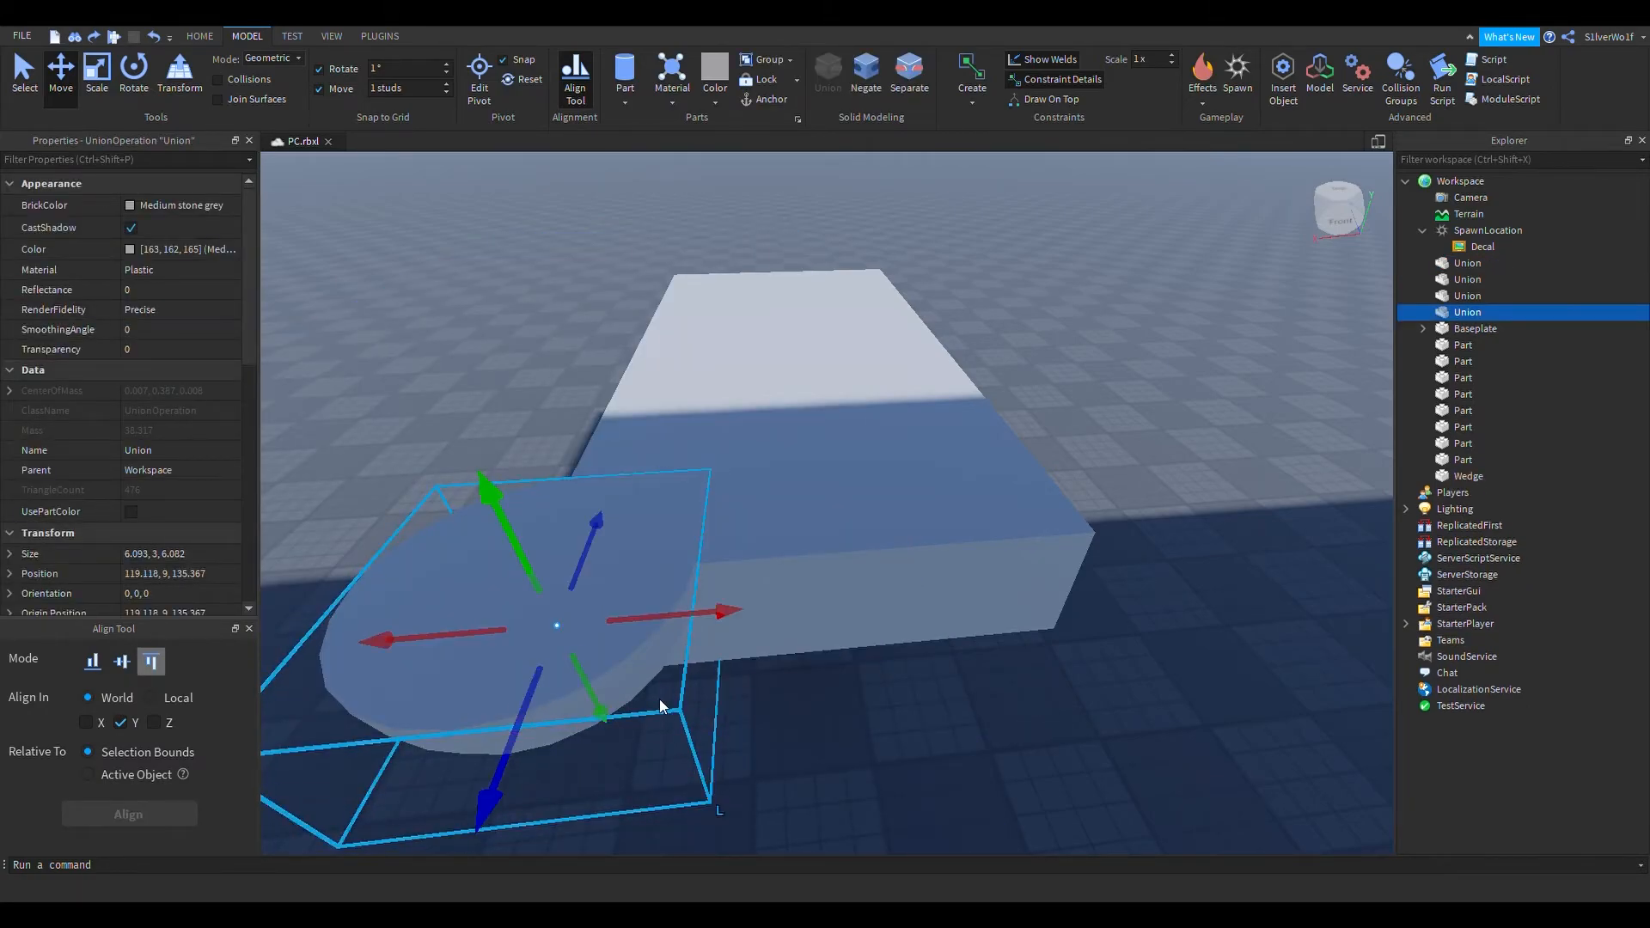
{"action": "key", "text": "ctrl+z"}
{"action": "key", "text": "ctrl+z"}
Examine the cutting block and the sphere beneath it from the front
{"action": "left_click", "coordinate": [1042, 724]}
{"action": "right_click_drag", "start_coordinate": [1034, 726], "coordinate": [1034, 727]}
{"action": "left_click", "coordinate": [949, 346]}
{"action": "right_click_drag", "start_coordinate": [863, 655], "coordinate": [859, 646]}
{"action": "left_click", "coordinate": [864, 401]}
{"action": "scroll", "coordinate": [918, 641], "scroll_direction": "up", "scroll_amount": 6}
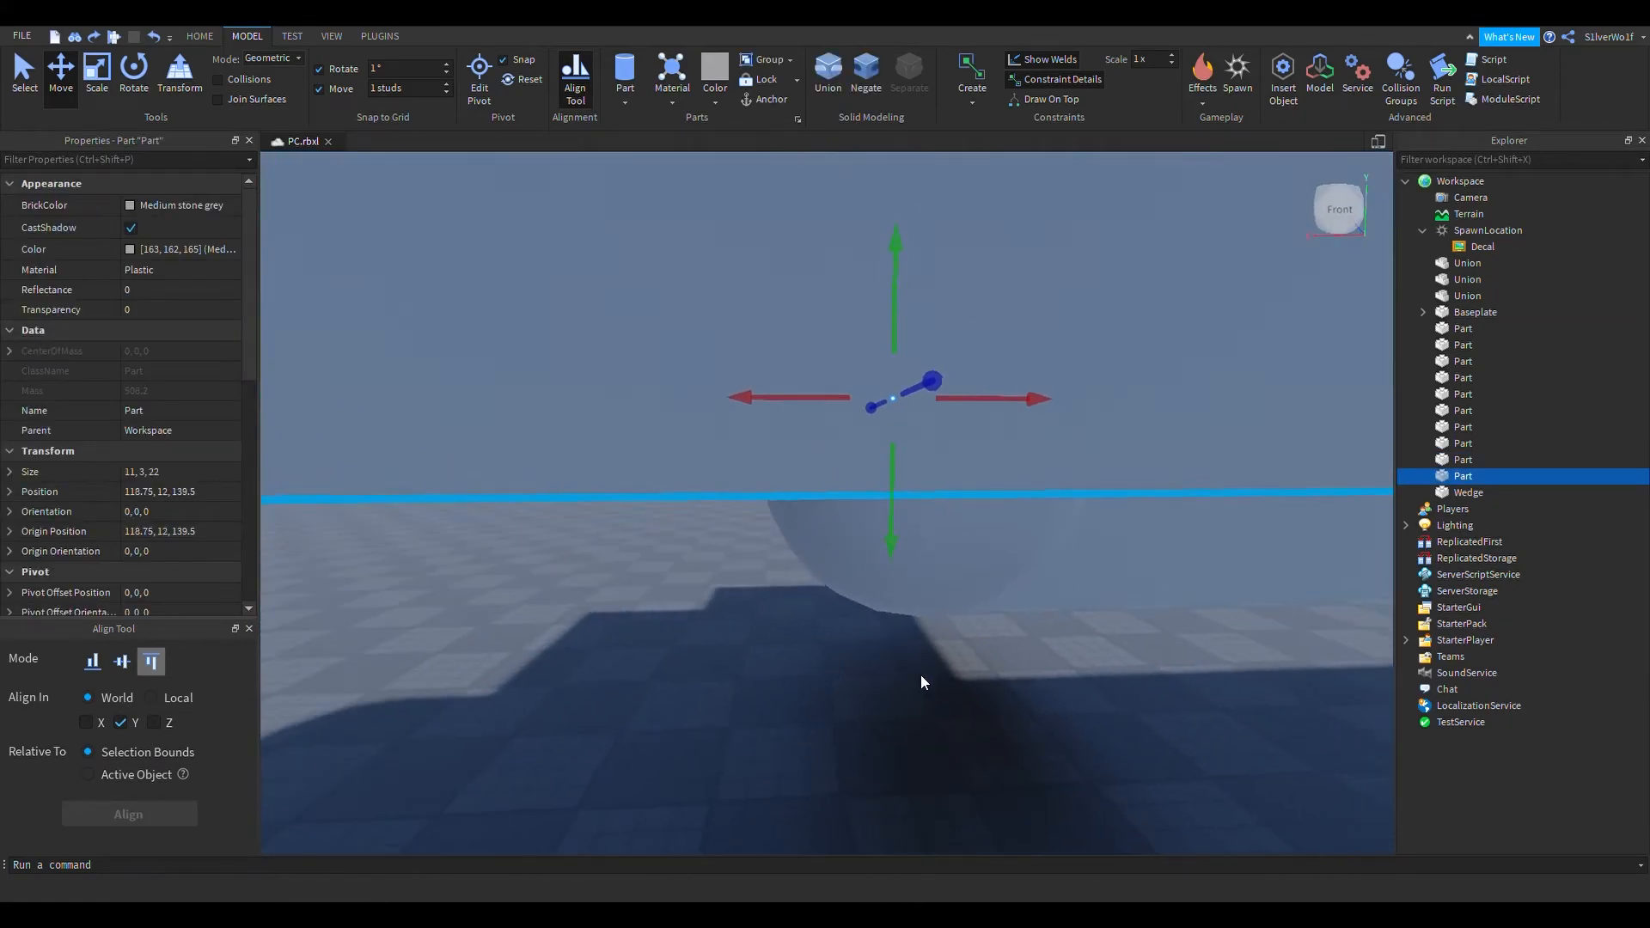
Try aligning the centres of the sphere and the cutting block along the world Y axis, and undo the alignment
{"action": "left_click", "coordinate": [921, 674]}
{"action": "scroll", "coordinate": [921, 593], "scroll_direction": "down", "scroll_amount": 5}
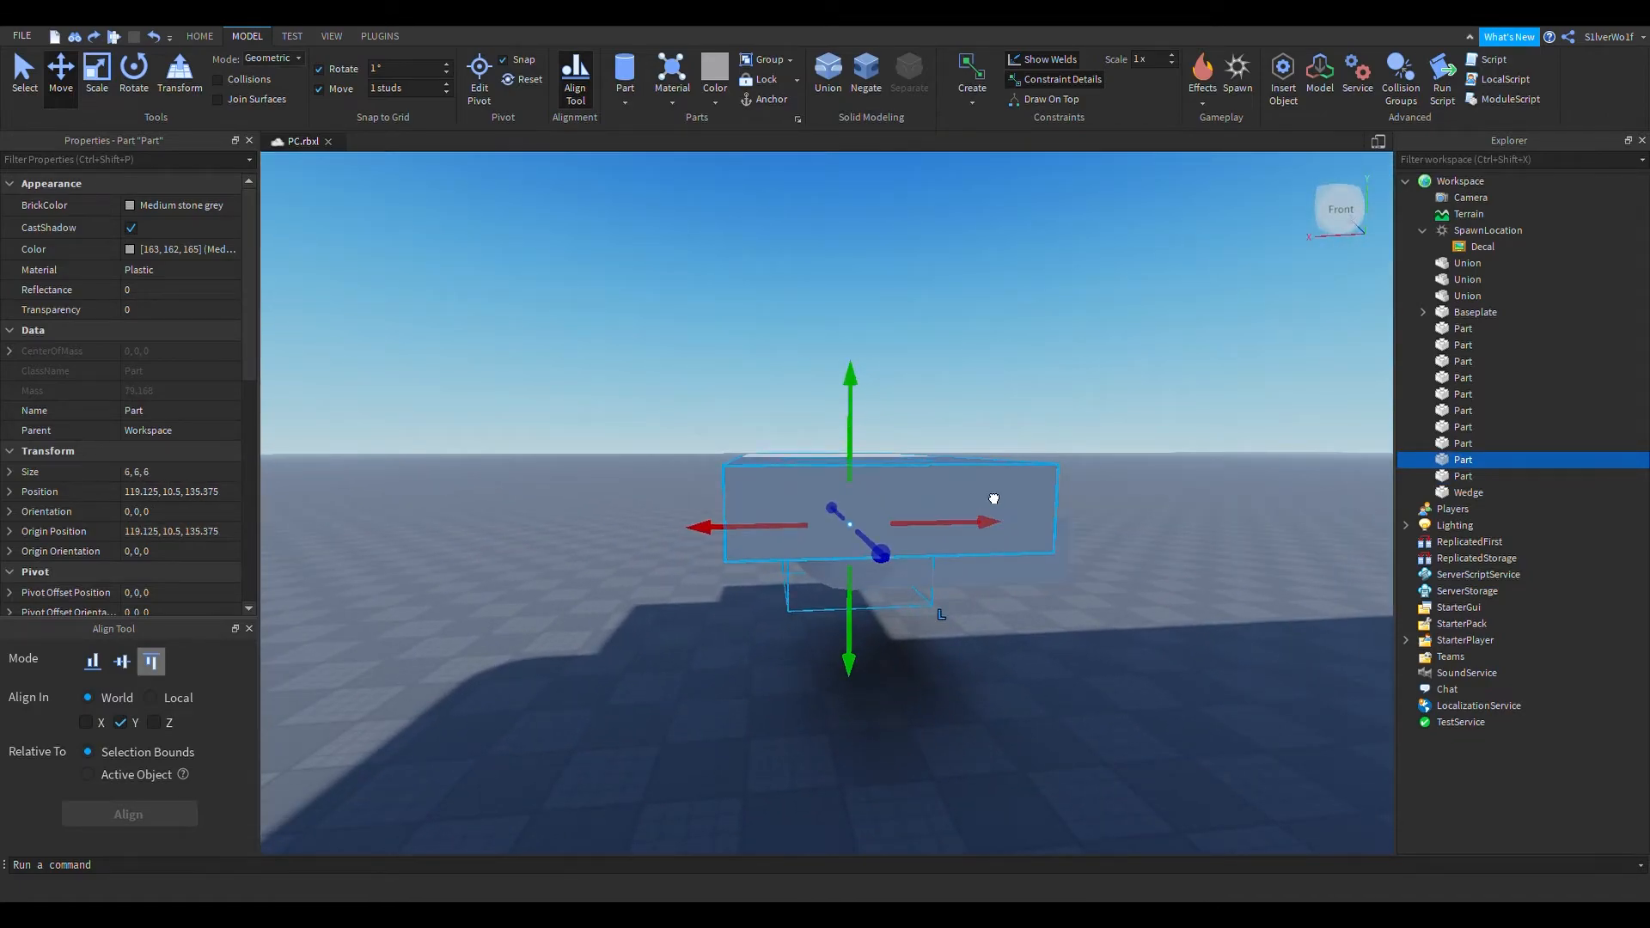
{"action": "left_click", "coordinate": [1017, 516], "text": "ctrl"}
{"action": "scroll", "coordinate": [459, 765], "scroll_direction": "up", "scroll_amount": 4}
{"action": "right_click_drag", "start_coordinate": [431, 741], "coordinate": [432, 741]}
{"action": "left_click", "coordinate": [121, 723]}
{"action": "left_click", "coordinate": [155, 723]}
{"action": "left_click", "coordinate": [155, 723]}
{"action": "left_click", "coordinate": [121, 723]}
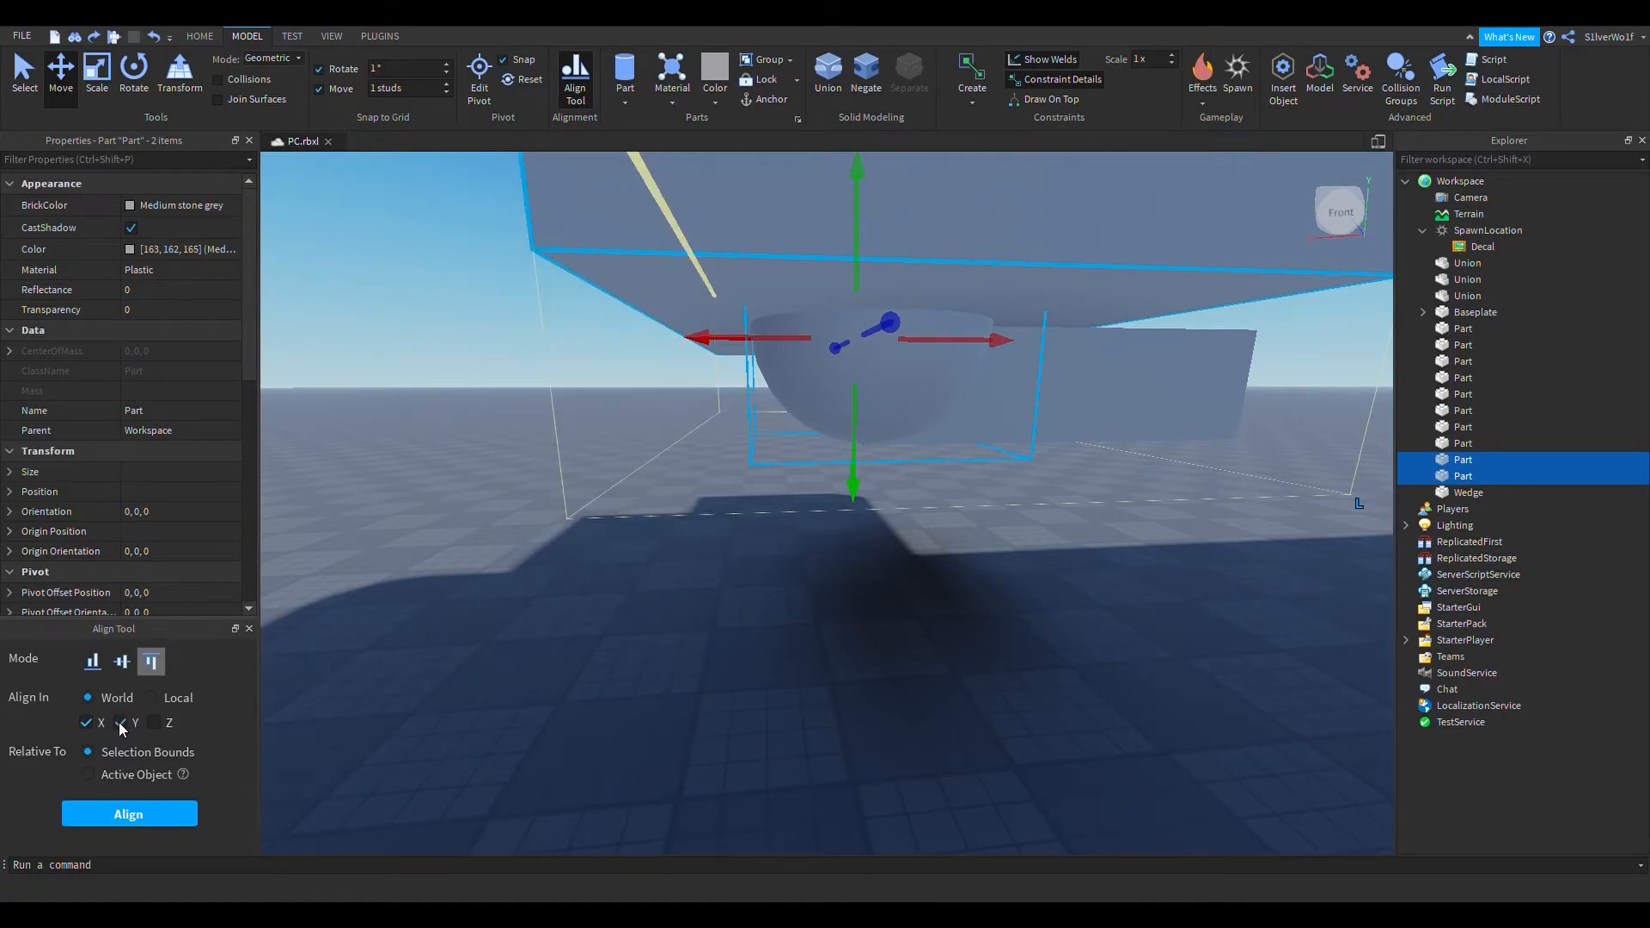
{"action": "scroll", "coordinate": [462, 699], "scroll_direction": "down", "scroll_amount": 3}
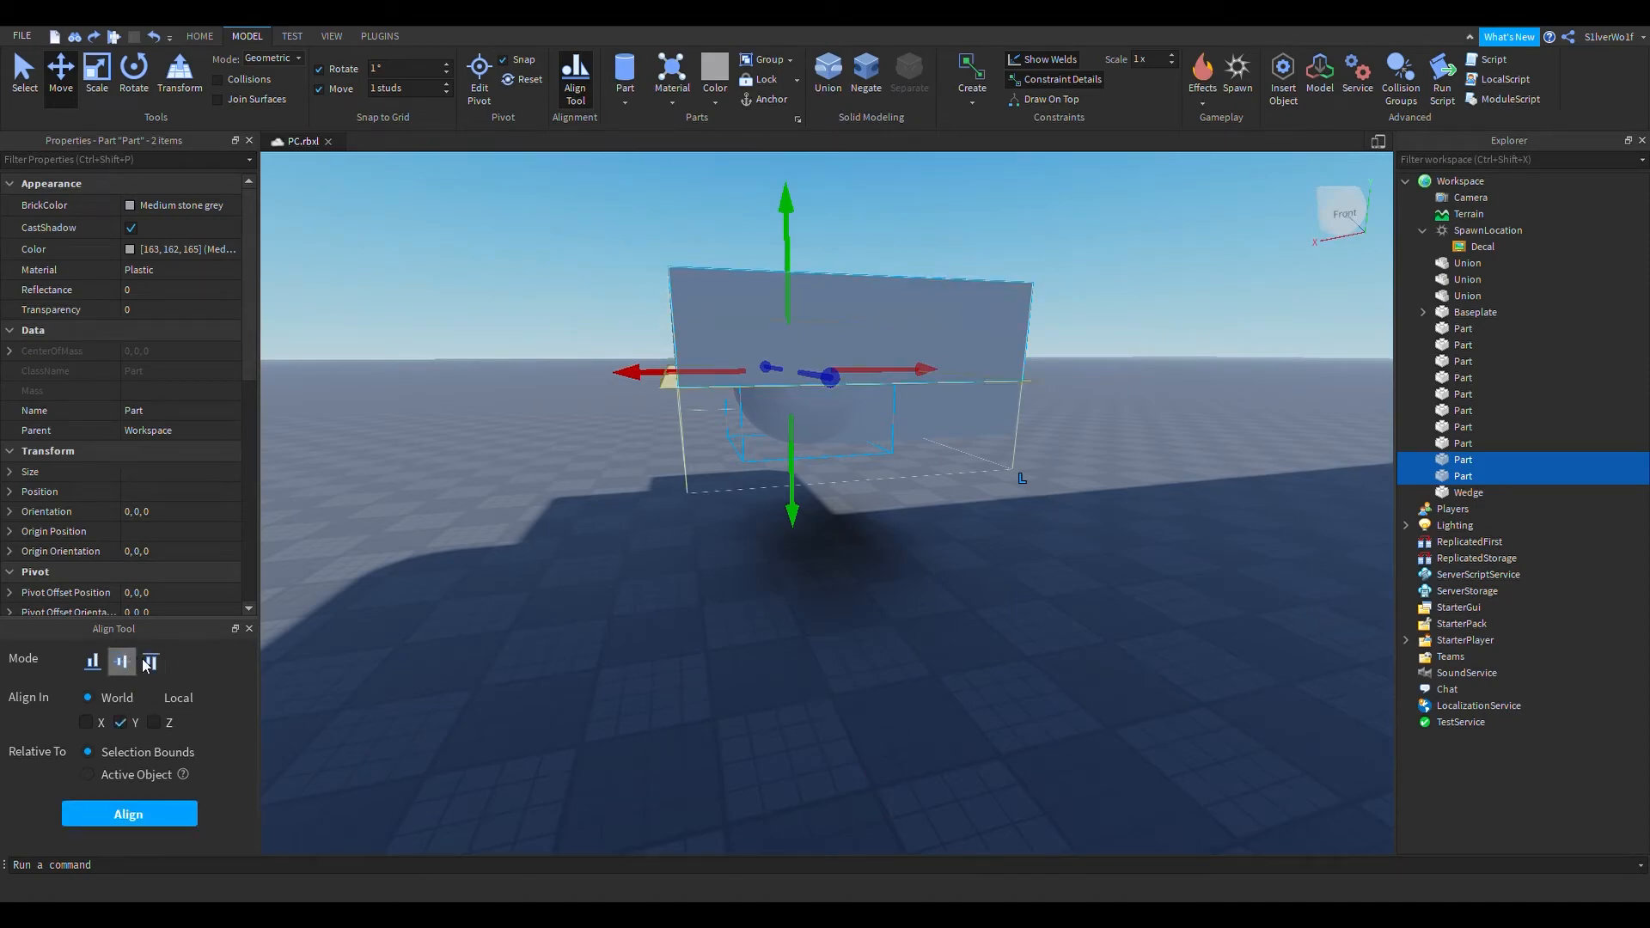
{"action": "left_click", "coordinate": [167, 815]}
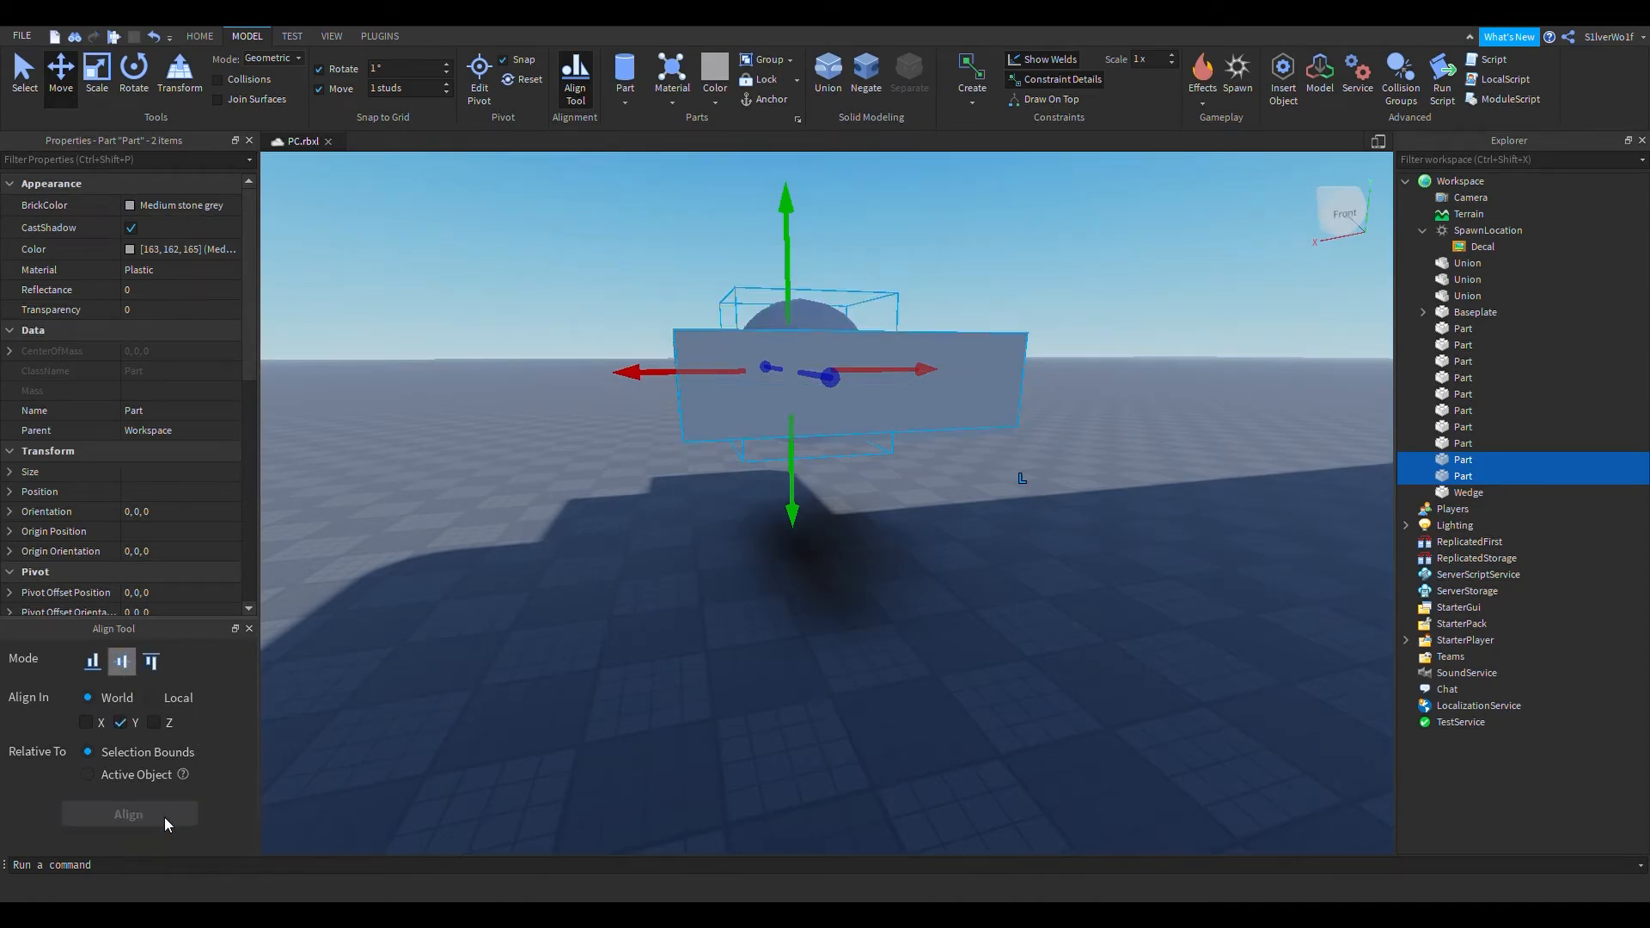
{"action": "key", "text": "ctrl+z"}
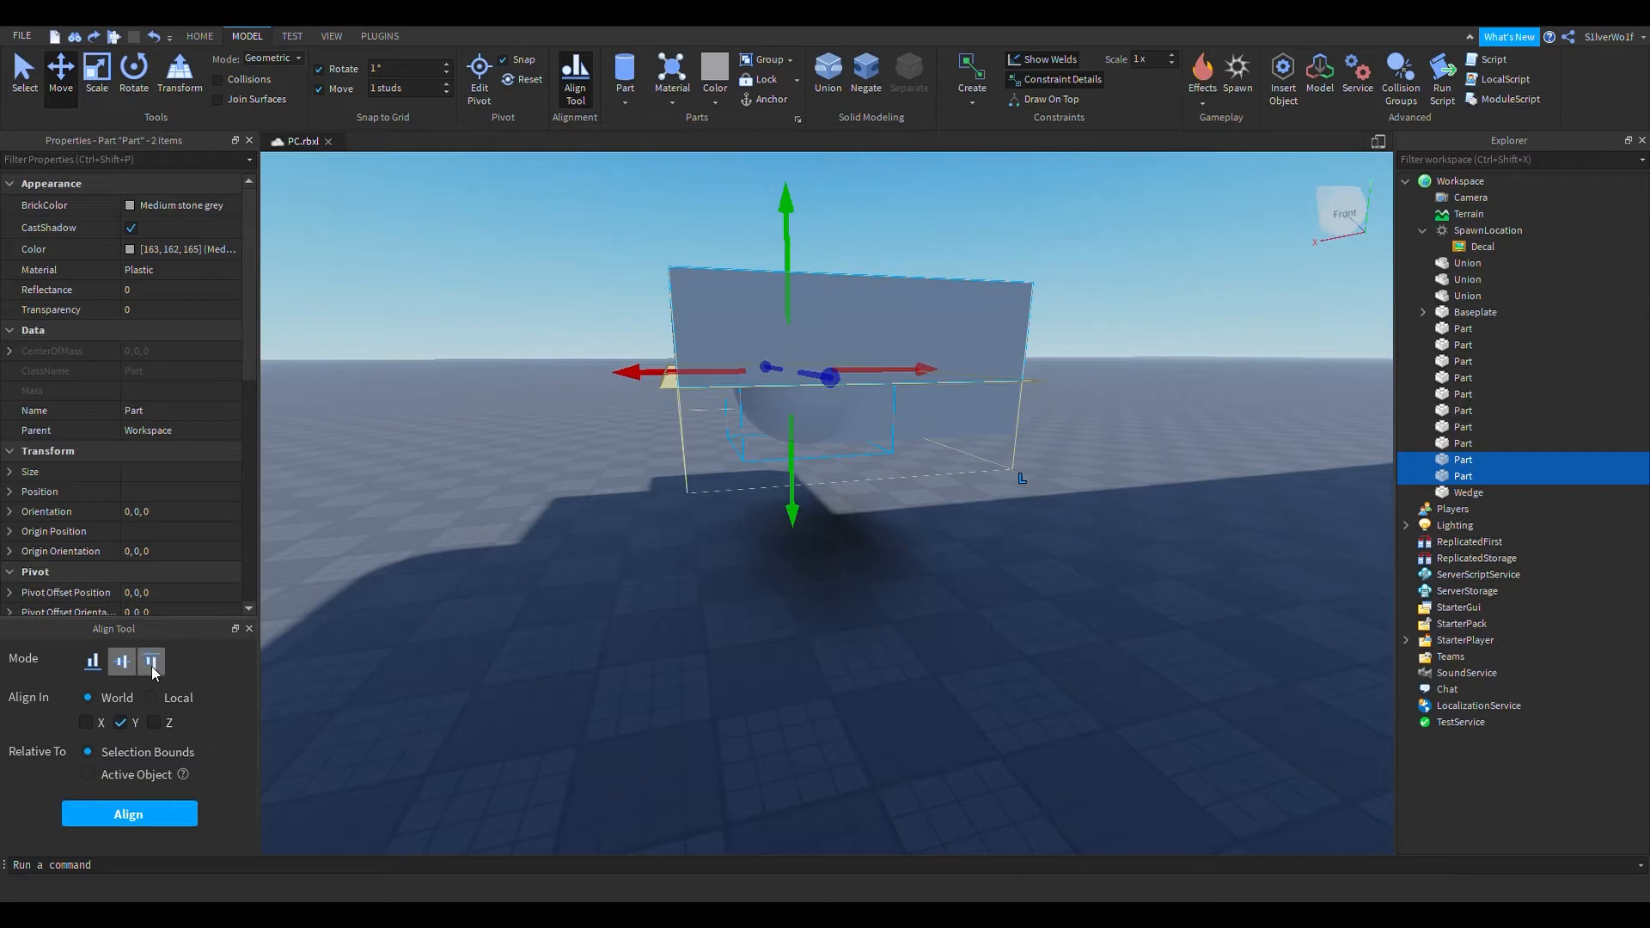
Align the bottoms and, after that, the tops of the sphere and the cutting block along the world Y axis, relative to the selection bounds
{"action": "left_click", "coordinate": [158, 812]}
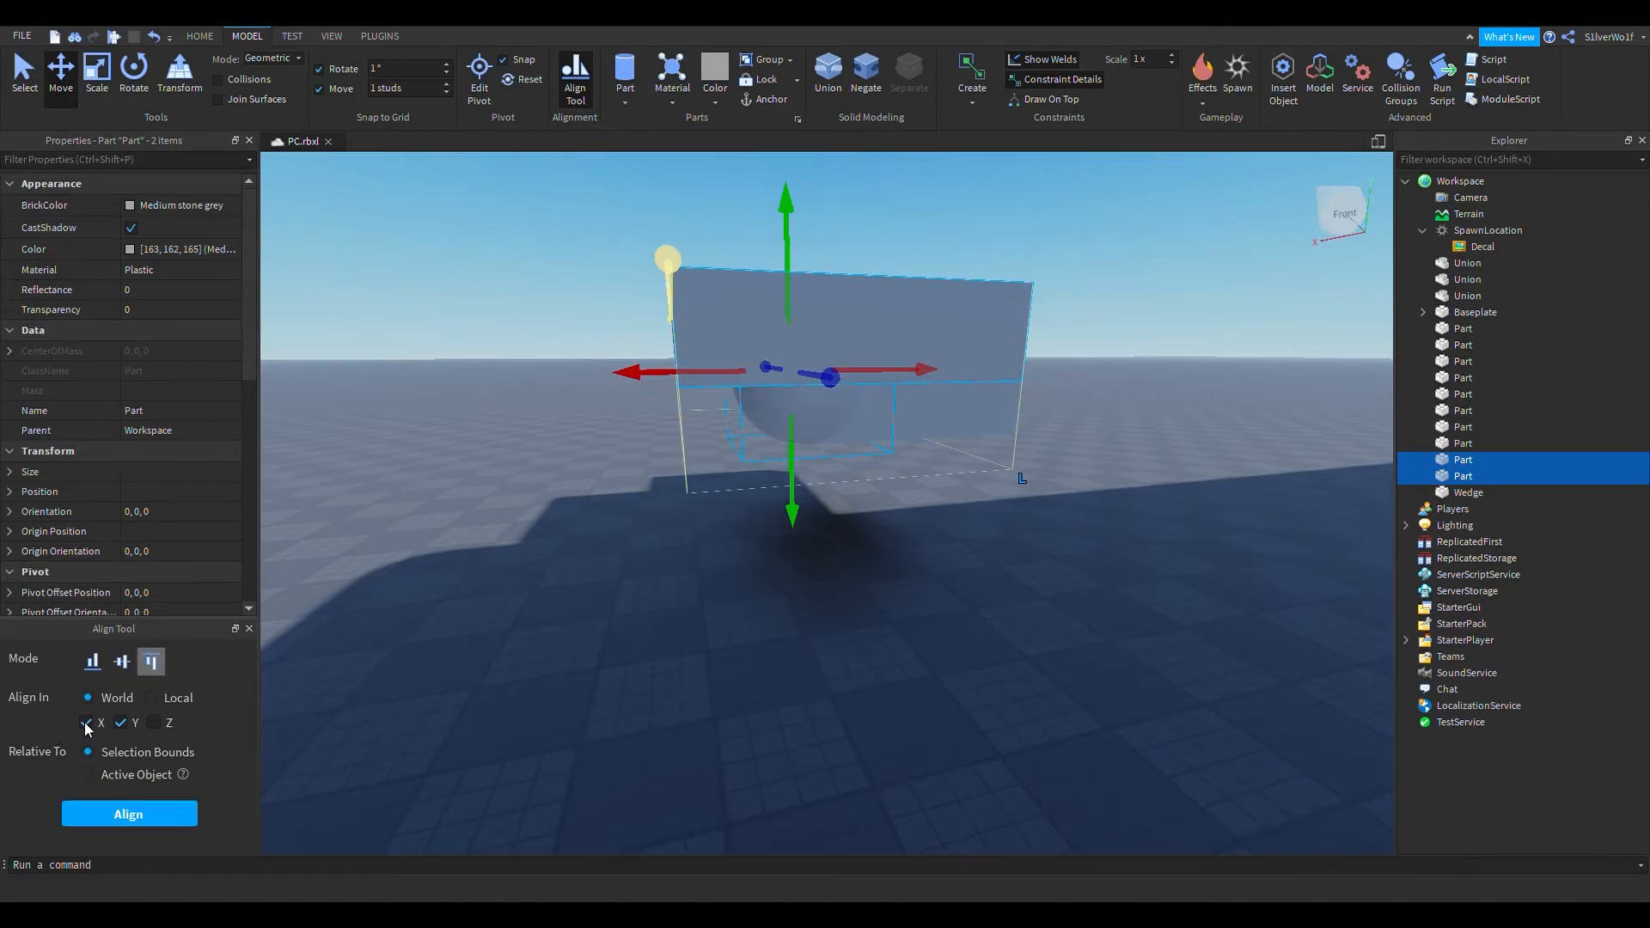
{"action": "left_click", "coordinate": [92, 661]}
{"action": "left_click", "coordinate": [146, 815]}
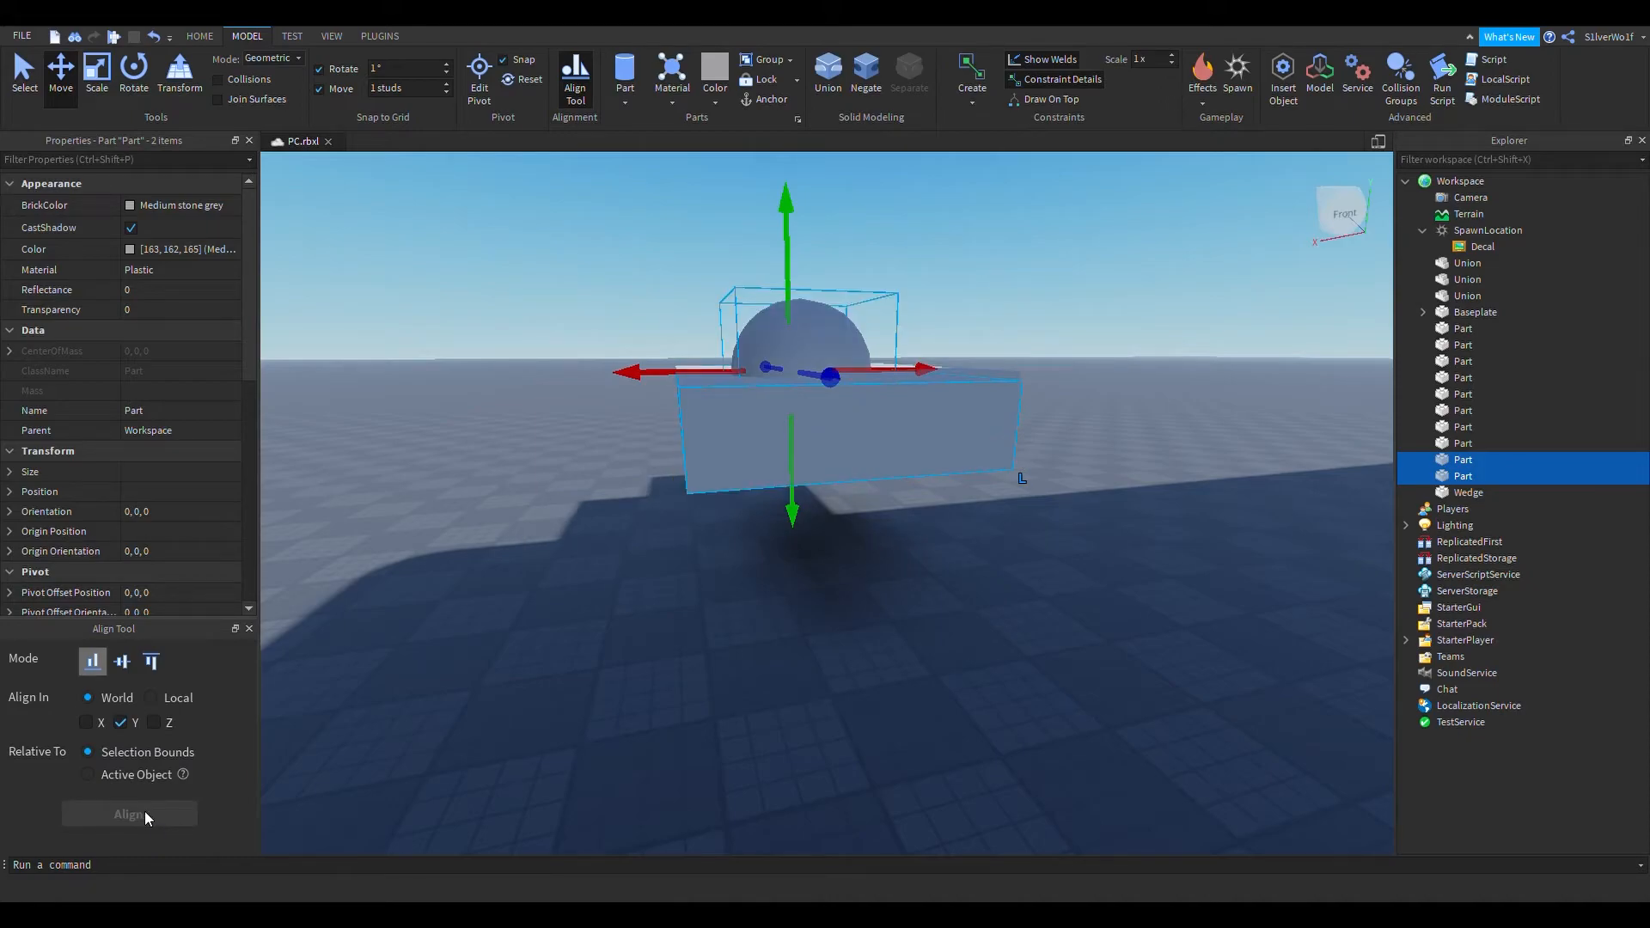
{"action": "left_click", "coordinate": [152, 661]}
{"action": "left_click", "coordinate": [146, 813]}
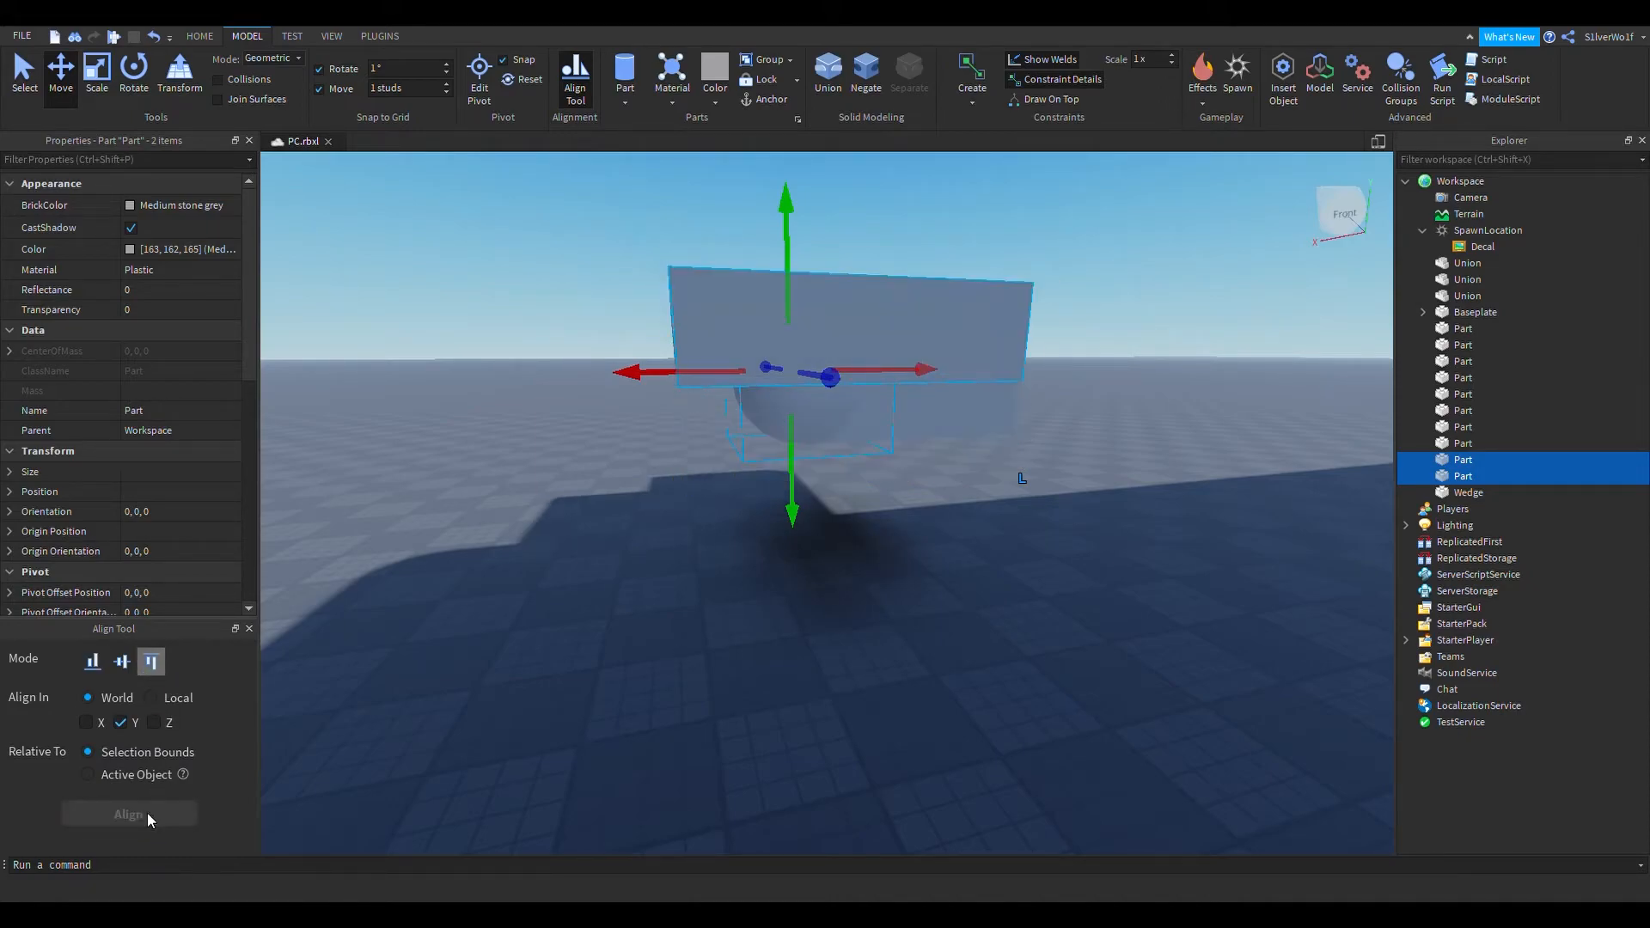
{"action": "left_click", "coordinate": [751, 660]}
Examine where the cutting block's underside crosses the sphere, checking the size and position of both parts
{"action": "scroll", "coordinate": [751, 660], "scroll_direction": "up", "scroll_amount": 3}
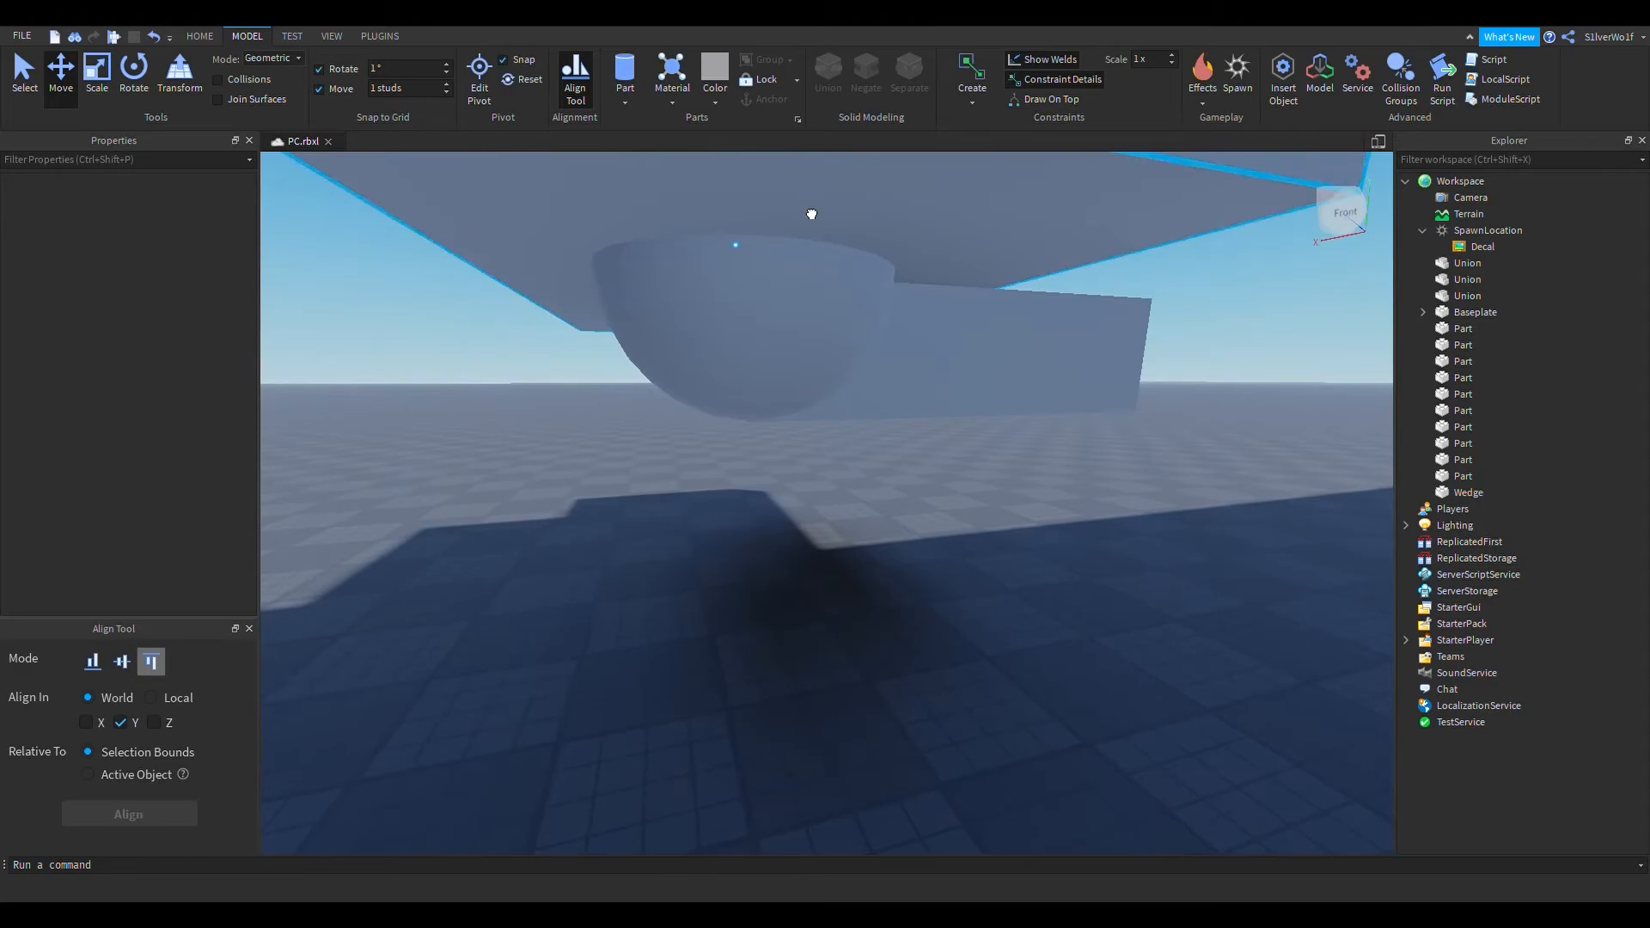
{"action": "left_click", "coordinate": [811, 214]}
{"action": "scroll", "coordinate": [838, 442], "scroll_direction": "down", "scroll_amount": 3}
{"action": "scroll", "coordinate": [838, 442], "scroll_direction": "down", "scroll_amount": 3}
{"action": "right_click_drag", "start_coordinate": [838, 442], "coordinate": [709, 603]}
{"action": "scroll", "coordinate": [710, 602], "scroll_direction": "up", "scroll_amount": 3}
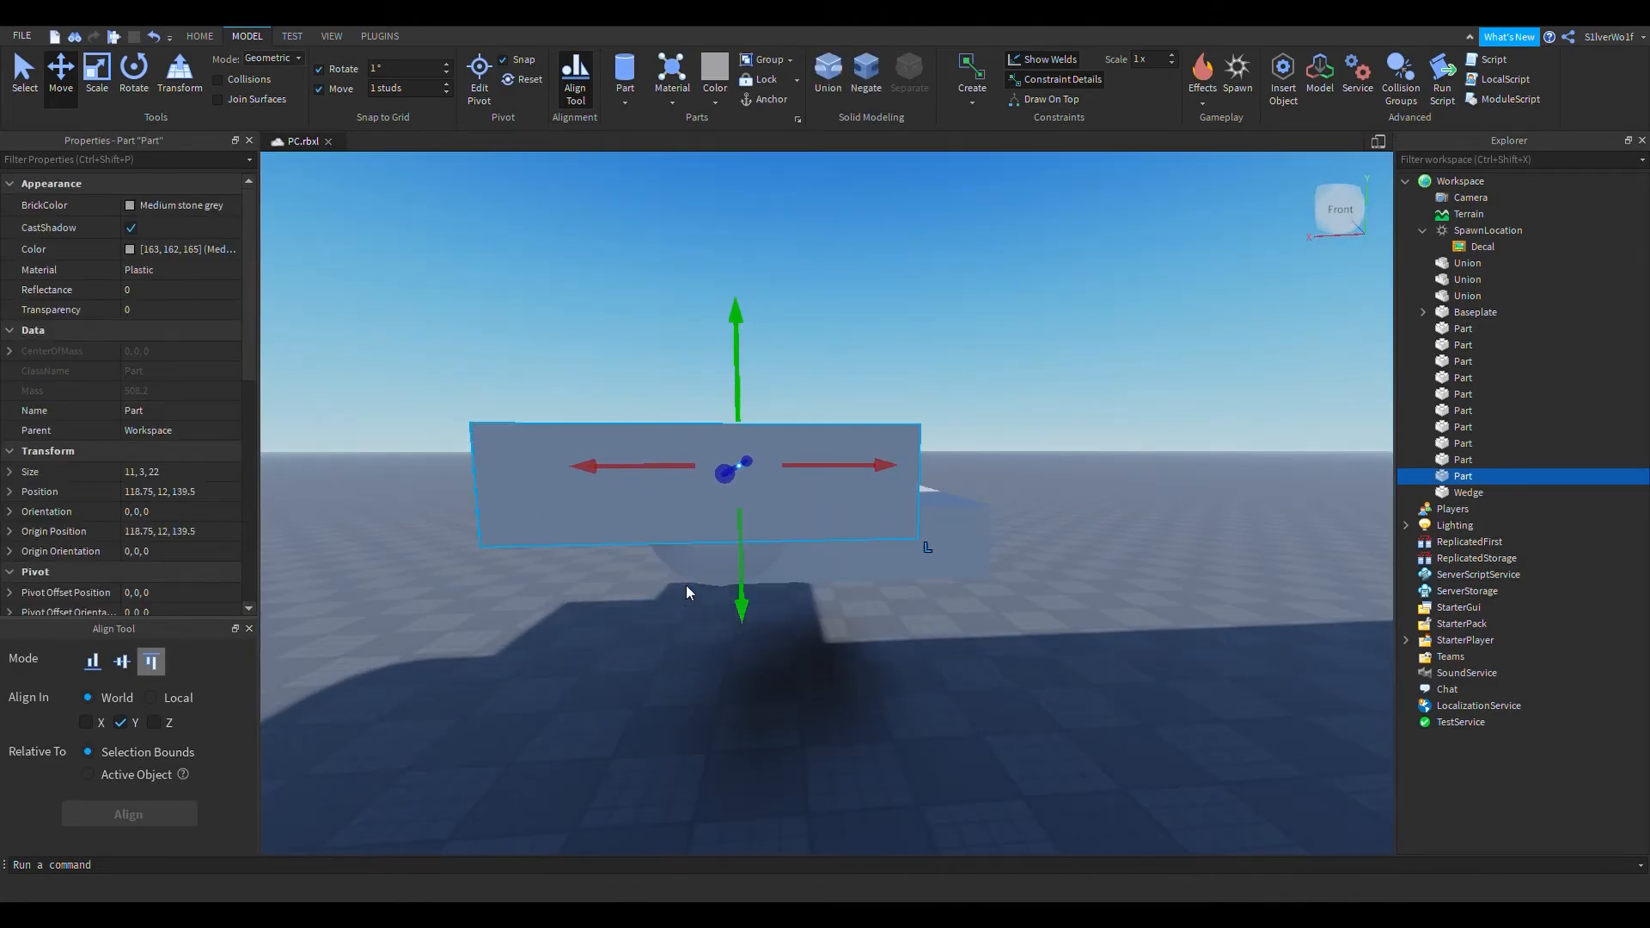
{"action": "scroll", "coordinate": [729, 683], "scroll_direction": "up", "scroll_amount": 5}
{"action": "left_click", "coordinate": [884, 490]}
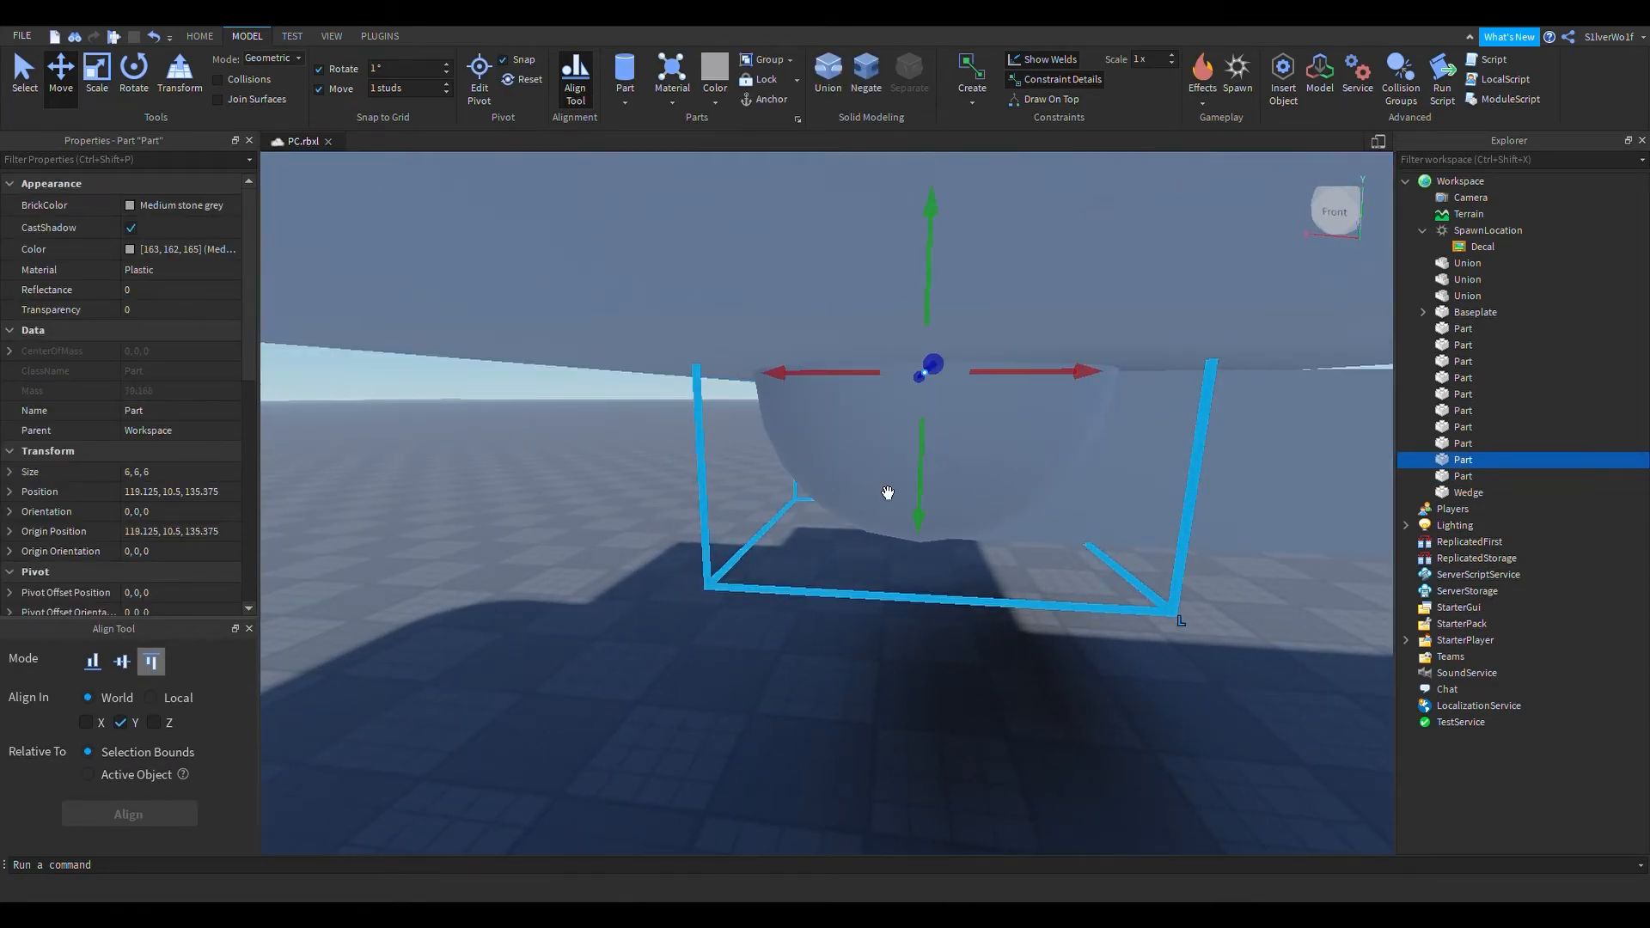
{"action": "scroll", "coordinate": [888, 492], "scroll_direction": "down", "scroll_amount": 5}
Negate the cutting block and union it with the sphere to cut off the sphere's upper half
{"action": "left_click", "coordinate": [784, 358]}
{"action": "right_click_drag", "start_coordinate": [791, 583], "coordinate": [822, 524]}
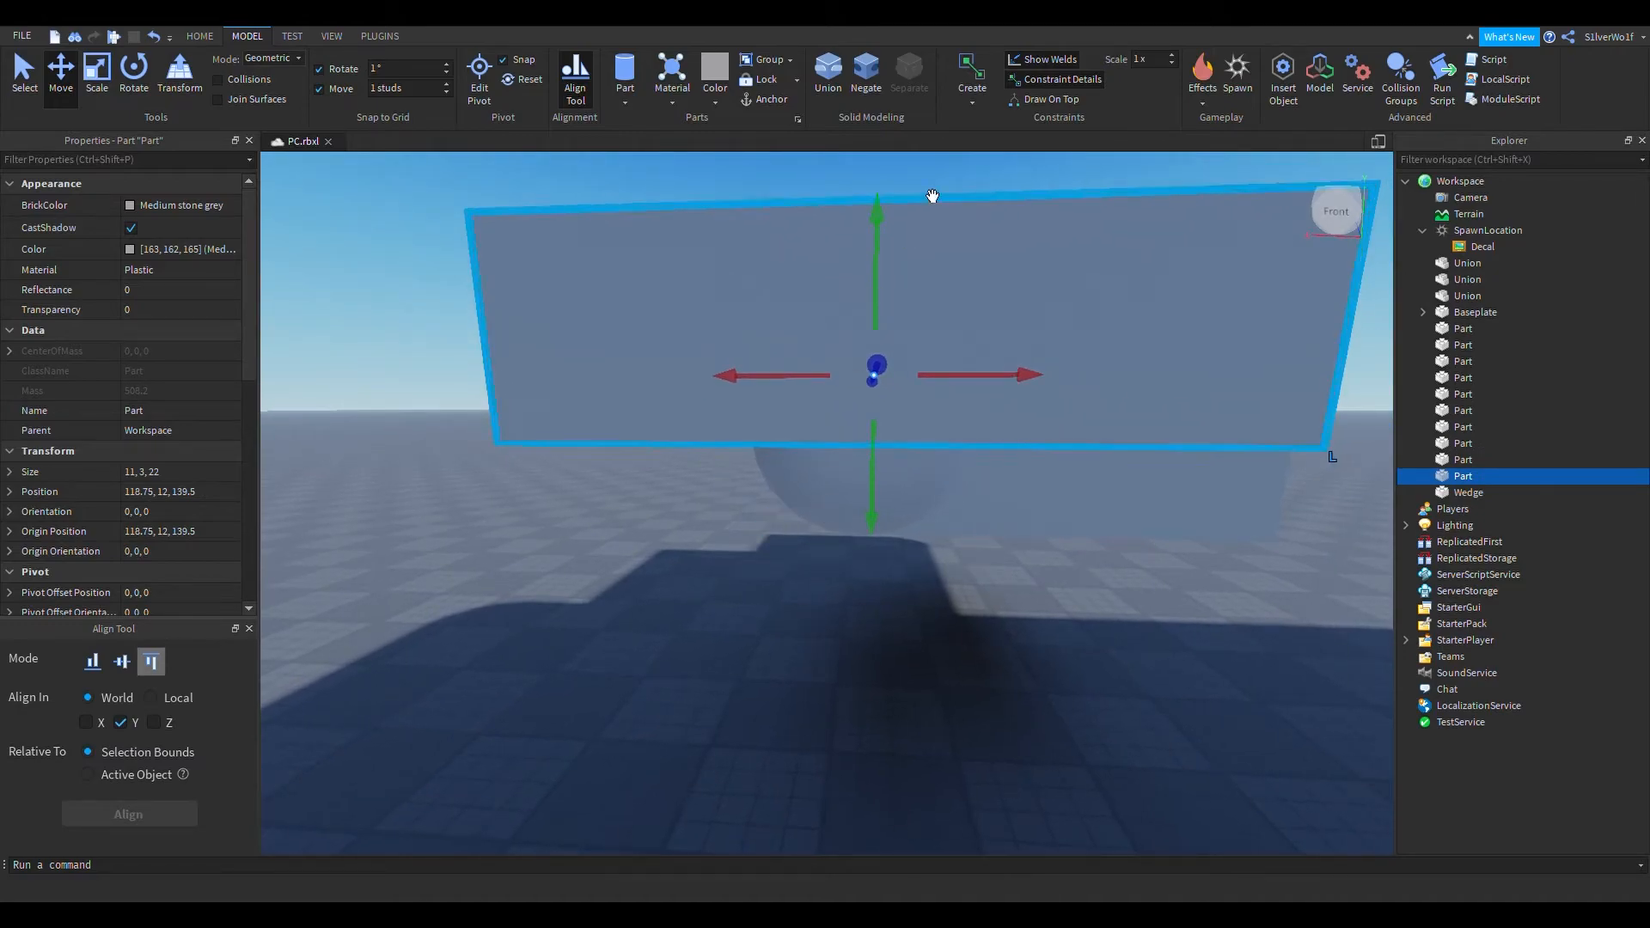
{"action": "left_click", "coordinate": [867, 66]}
{"action": "left_click", "coordinate": [818, 524], "text": "ctrl"}
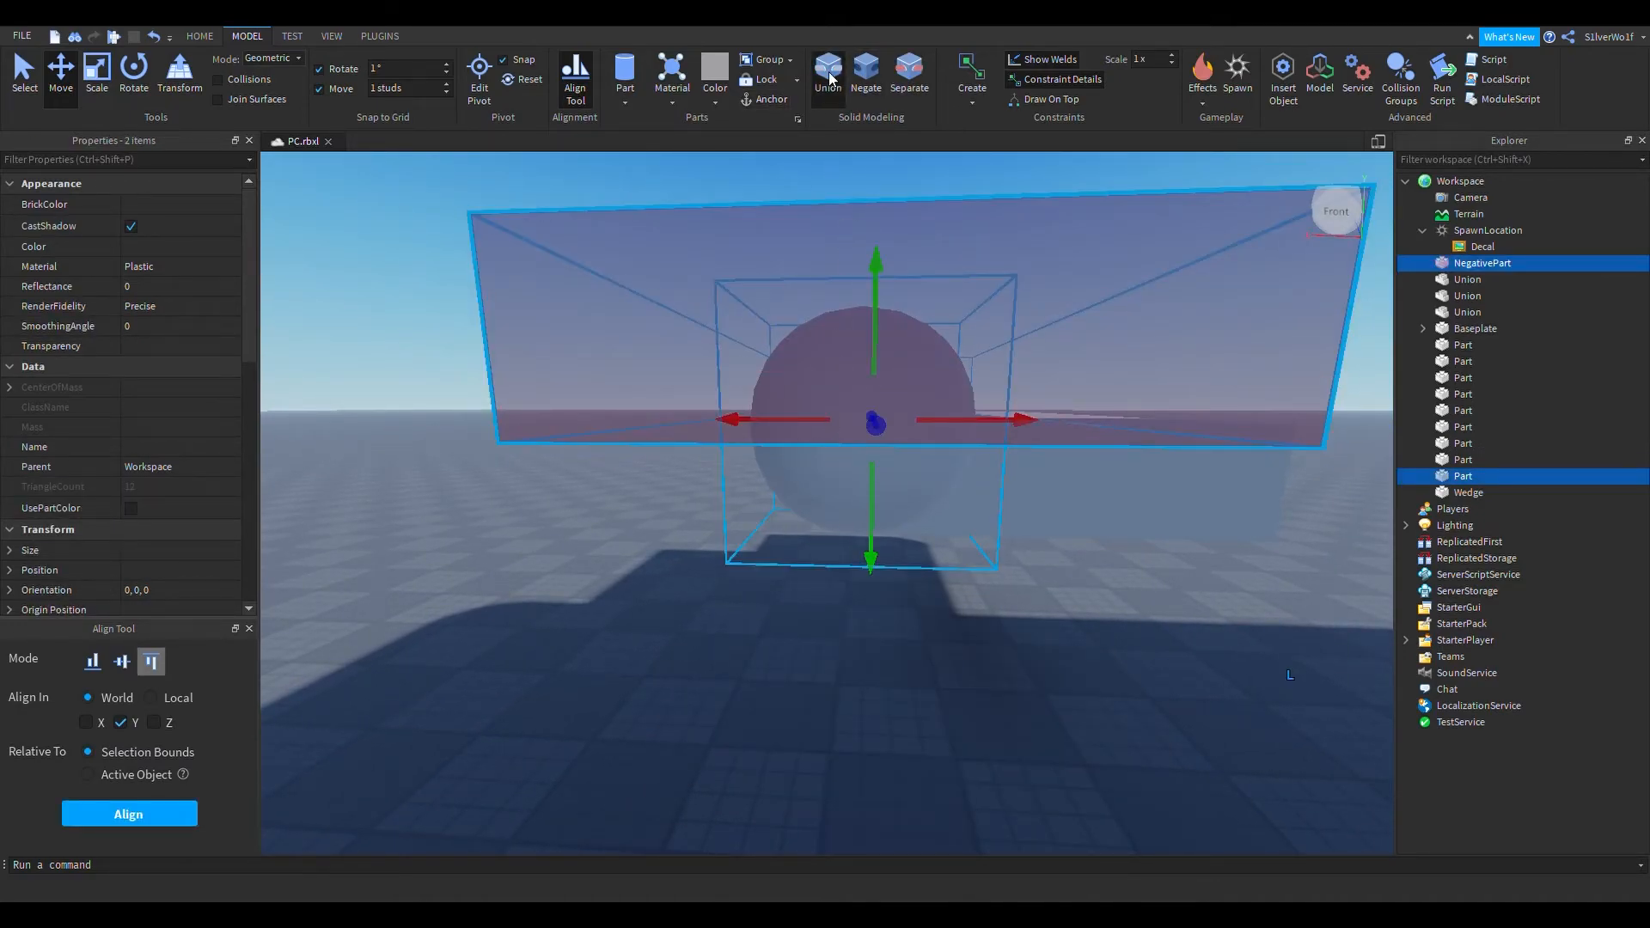
{"action": "key", "text": "ctrl+shift+g"}
{"action": "left_click", "coordinate": [887, 693]}
Check the size of the cut half-sphere and inspect its flat top against the plate from the side
{"action": "left_click", "coordinate": [877, 516]}
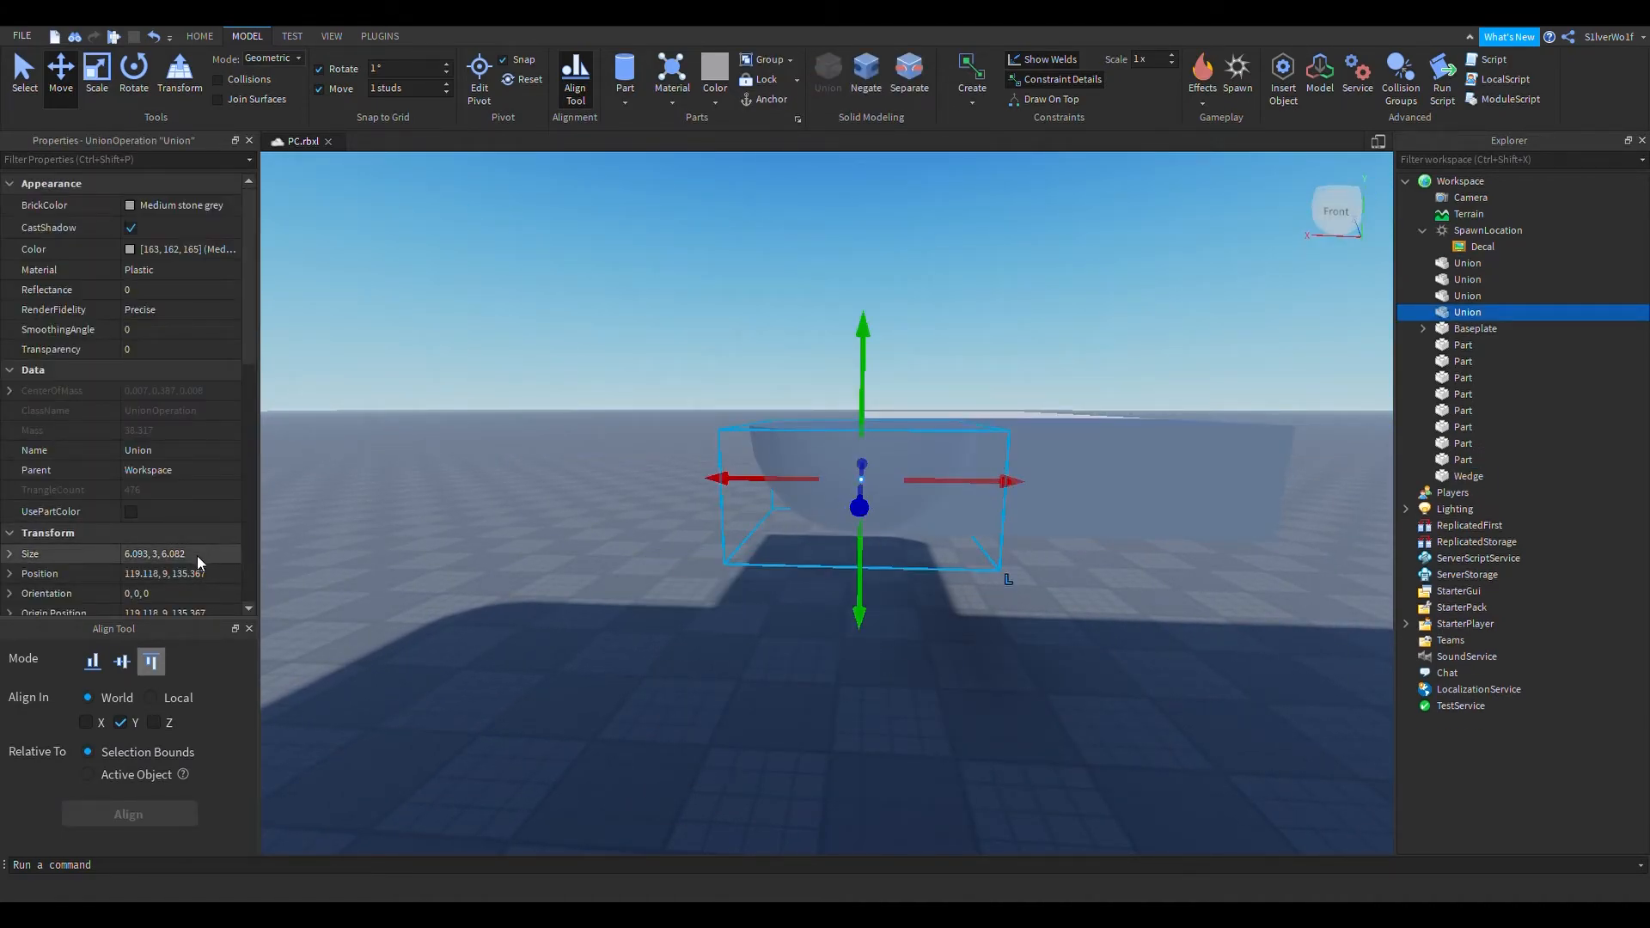
{"action": "key", "text": "f"}
{"action": "scroll", "coordinate": [615, 634], "scroll_direction": "up", "scroll_amount": 5}
{"action": "right_click_drag", "start_coordinate": [588, 606], "coordinate": [617, 634]}
{"action": "scroll", "coordinate": [588, 607], "scroll_direction": "down", "scroll_amount": 5}
{"action": "scroll", "coordinate": [616, 634], "scroll_direction": "up", "scroll_amount": 3}
{"action": "scroll", "coordinate": [616, 633], "scroll_direction": "down", "scroll_amount": 3}
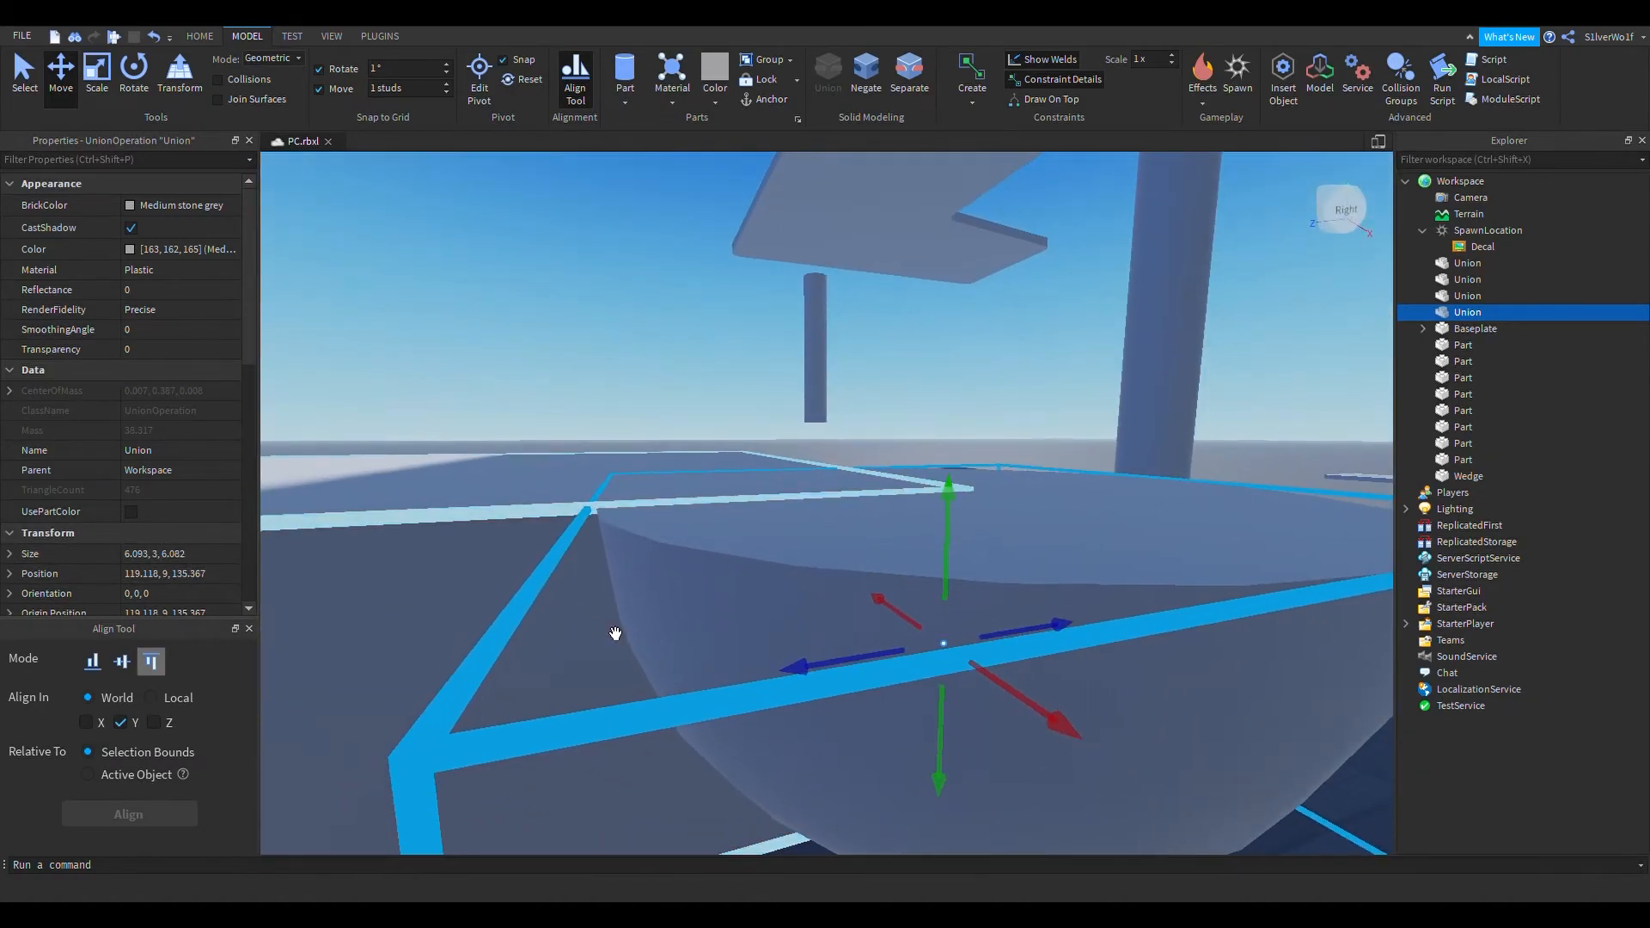
{"action": "scroll", "coordinate": [498, 539], "scroll_direction": "down", "scroll_amount": 4}
{"action": "right_click_drag", "start_coordinate": [516, 526], "coordinate": [508, 536]}
Undo the union and the negation so the sphere and the cutting block are separate solid parts
{"action": "left_click", "coordinate": [800, 459]}
{"action": "key", "text": "ctrl+z"}
{"action": "key", "text": "ctrl+z"}
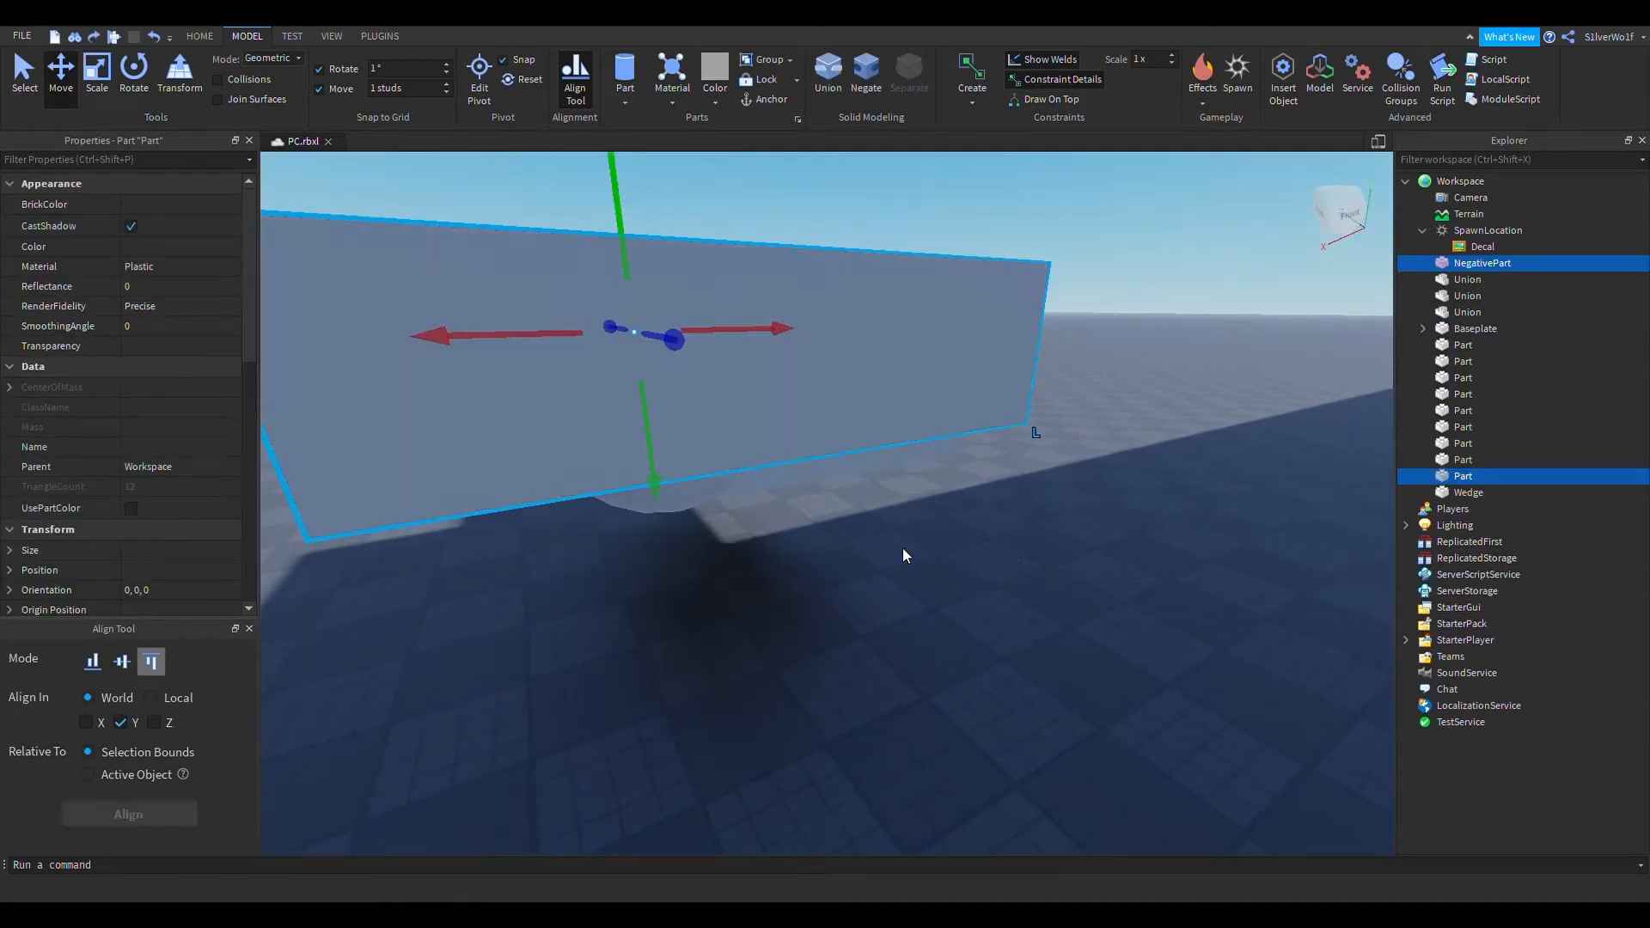
{"action": "key", "text": "ctrl+z"}
Select the cutting block and set the move snap increment to 0.001 studs
{"action": "scroll", "coordinate": [903, 546], "scroll_direction": "down", "scroll_amount": 3}
{"action": "right_click_drag", "start_coordinate": [902, 546], "coordinate": [844, 650]}
{"action": "left_click", "coordinate": [839, 399]}
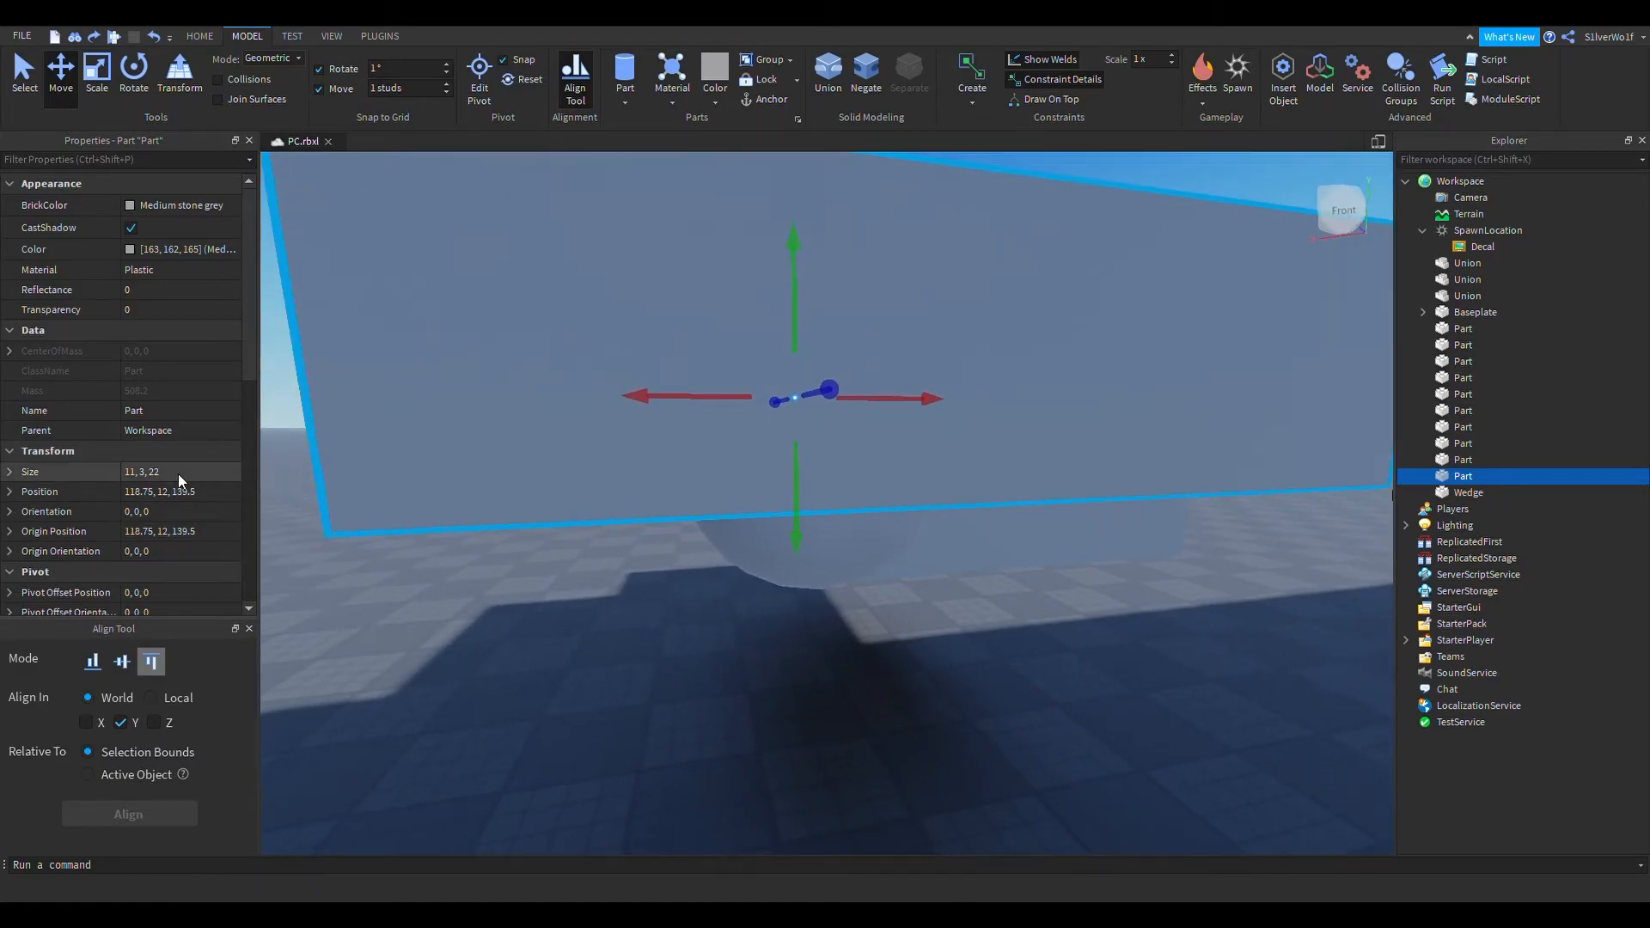
{"action": "left_click", "coordinate": [404, 88]}
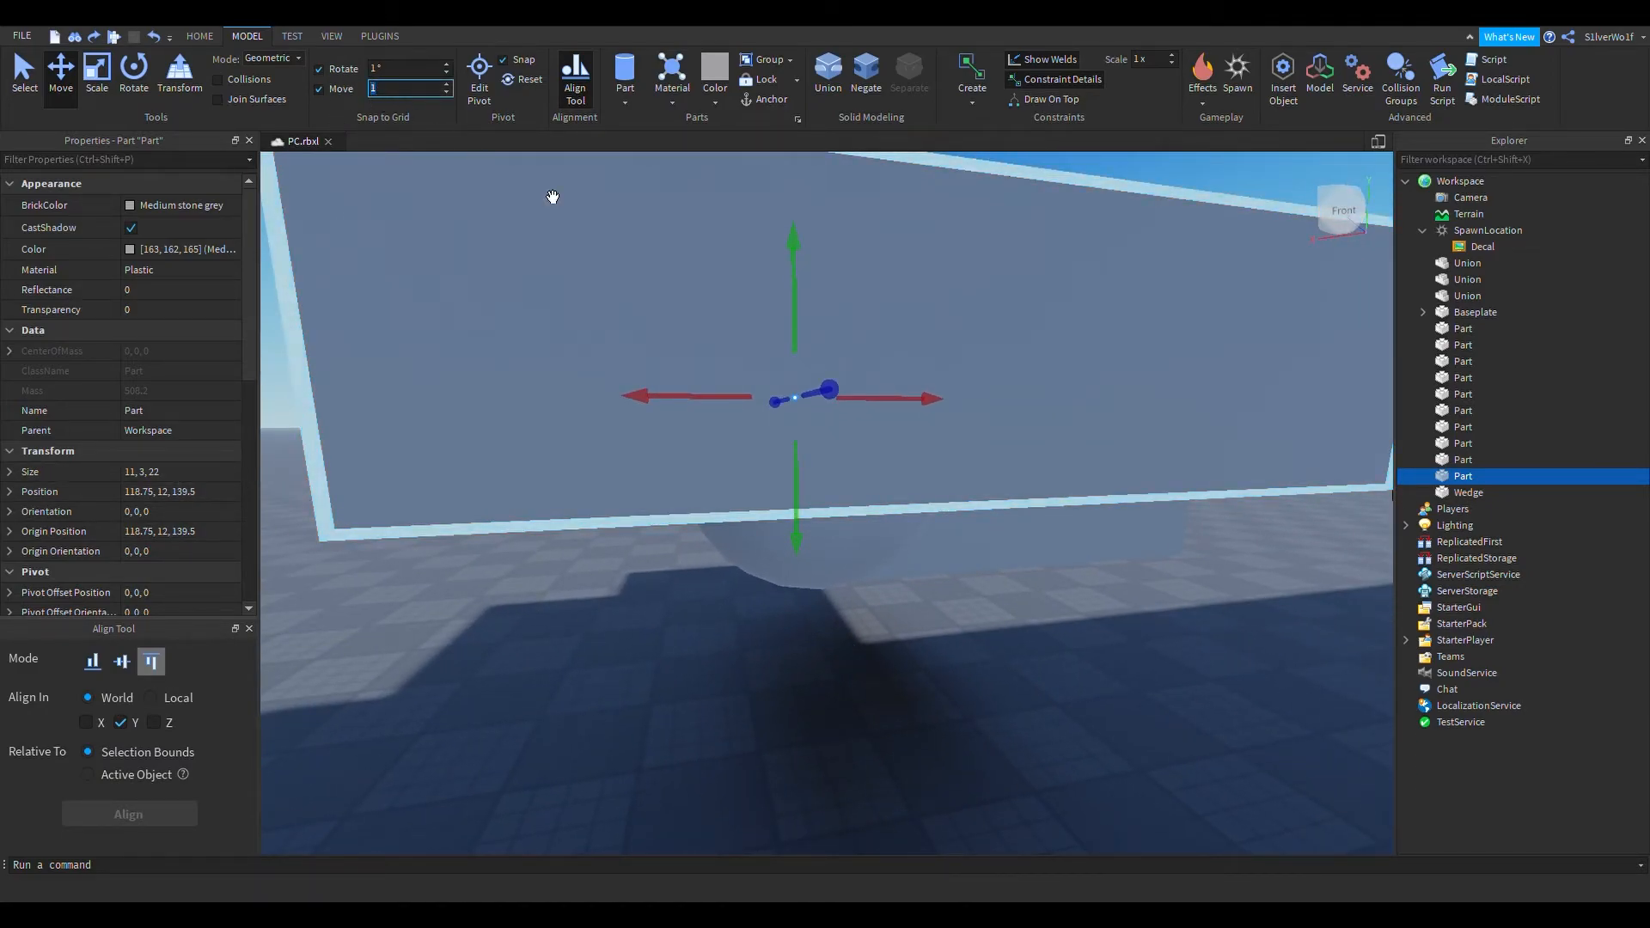
{"action": "type", "text": ".001"}
{"action": "key", "text": "Return"}
Try extending the cutting block downward to a height of 3.082 studs, and undo the size change
{"action": "key", "text": "ctrl+3"}
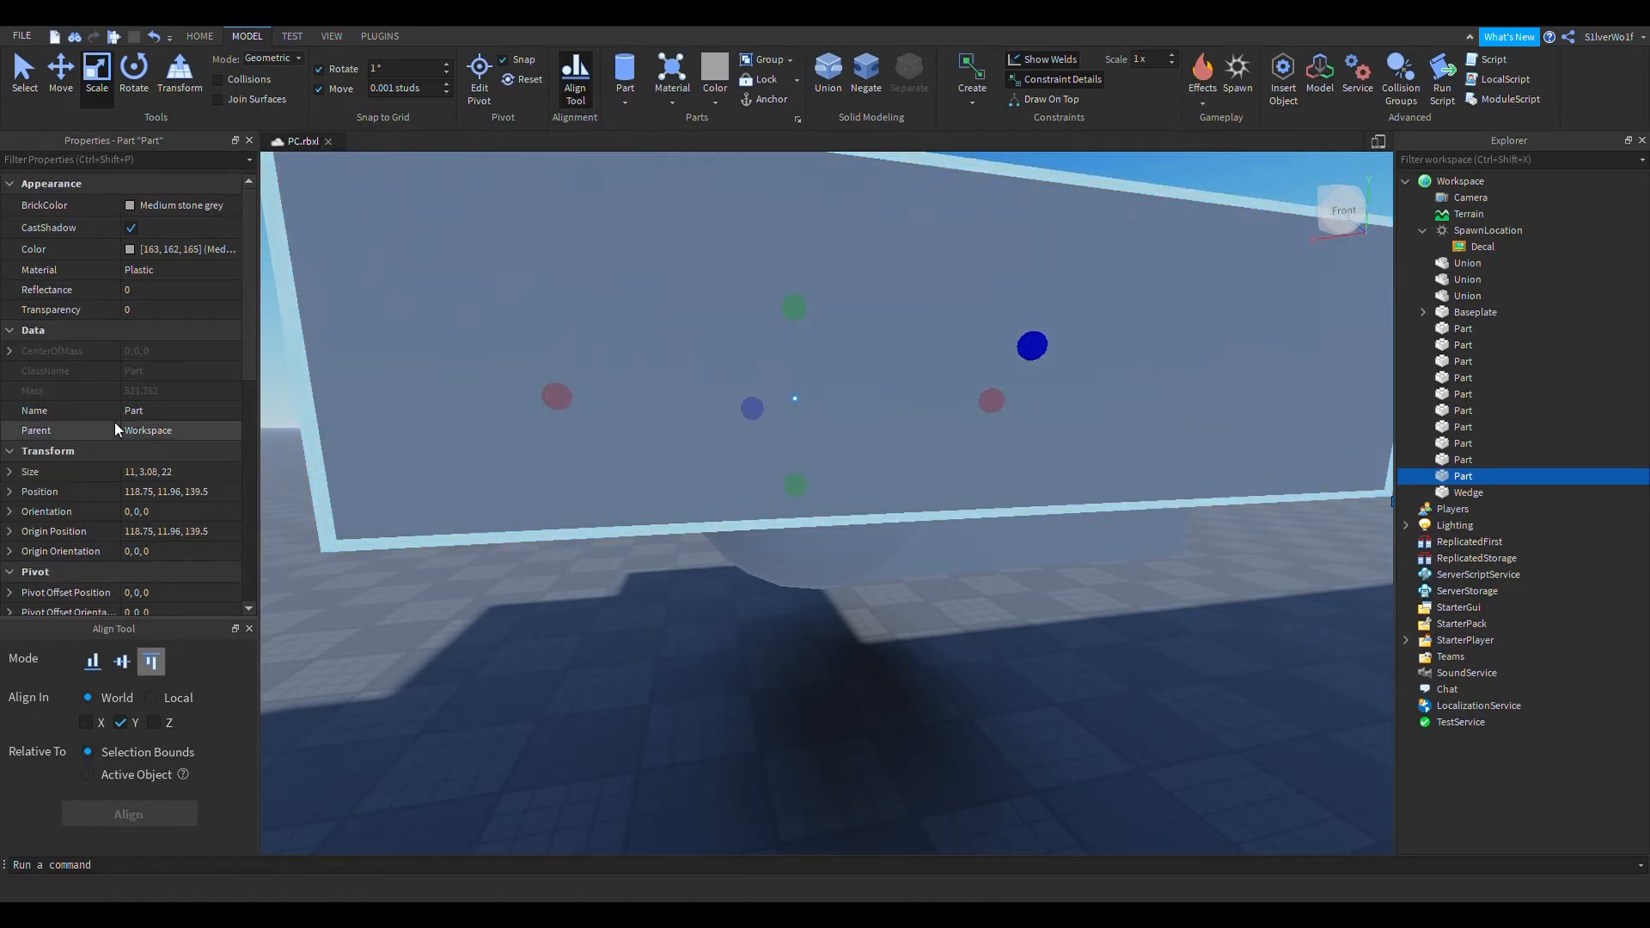
{"action": "left_click", "coordinate": [153, 471]}
{"action": "type", "text": "2"}
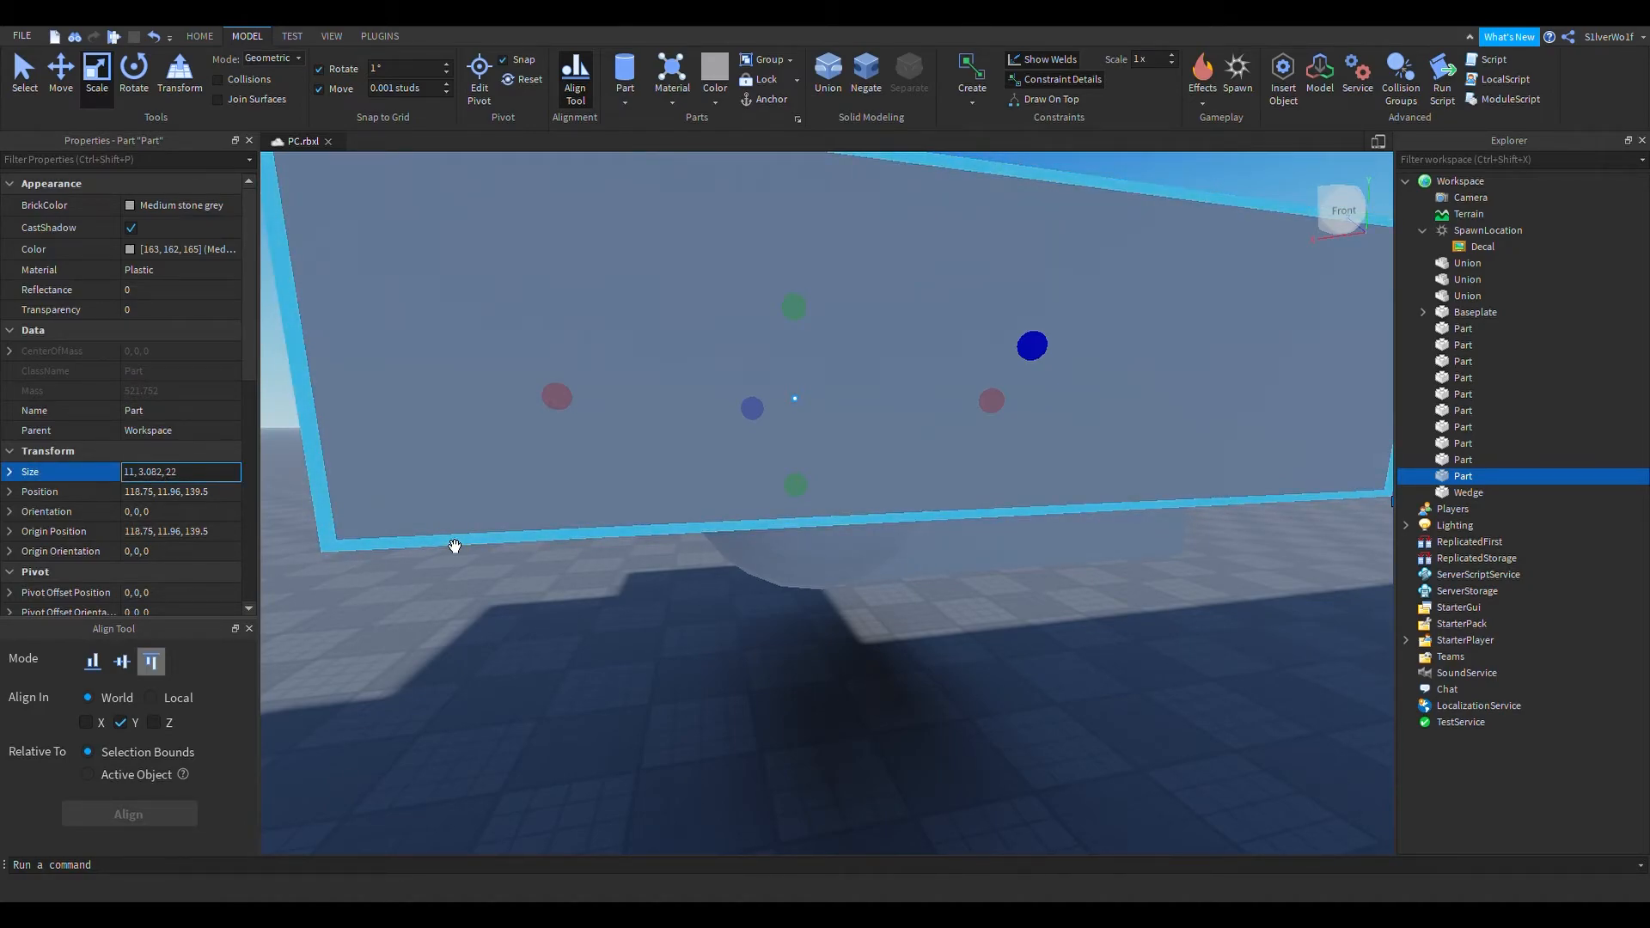
{"action": "left_click", "coordinate": [546, 743]}
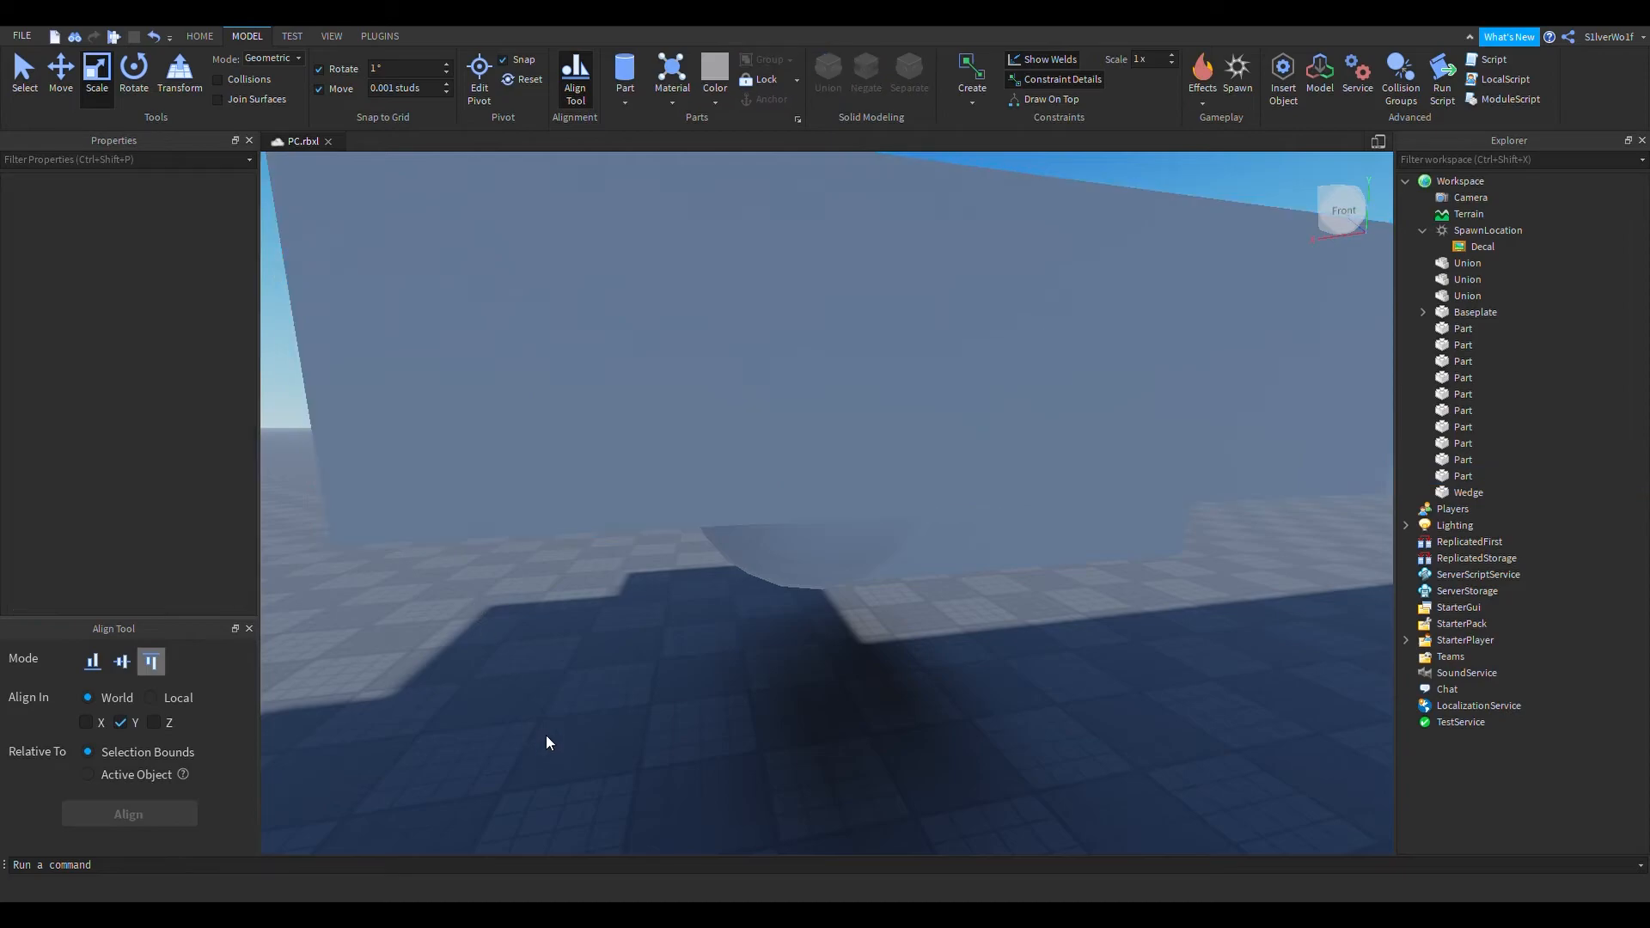
{"action": "scroll", "coordinate": [545, 744], "scroll_direction": "down", "scroll_amount": 5}
{"action": "left_click", "coordinate": [758, 435]}
{"action": "scroll", "coordinate": [834, 761], "scroll_direction": "up", "scroll_amount": 4}
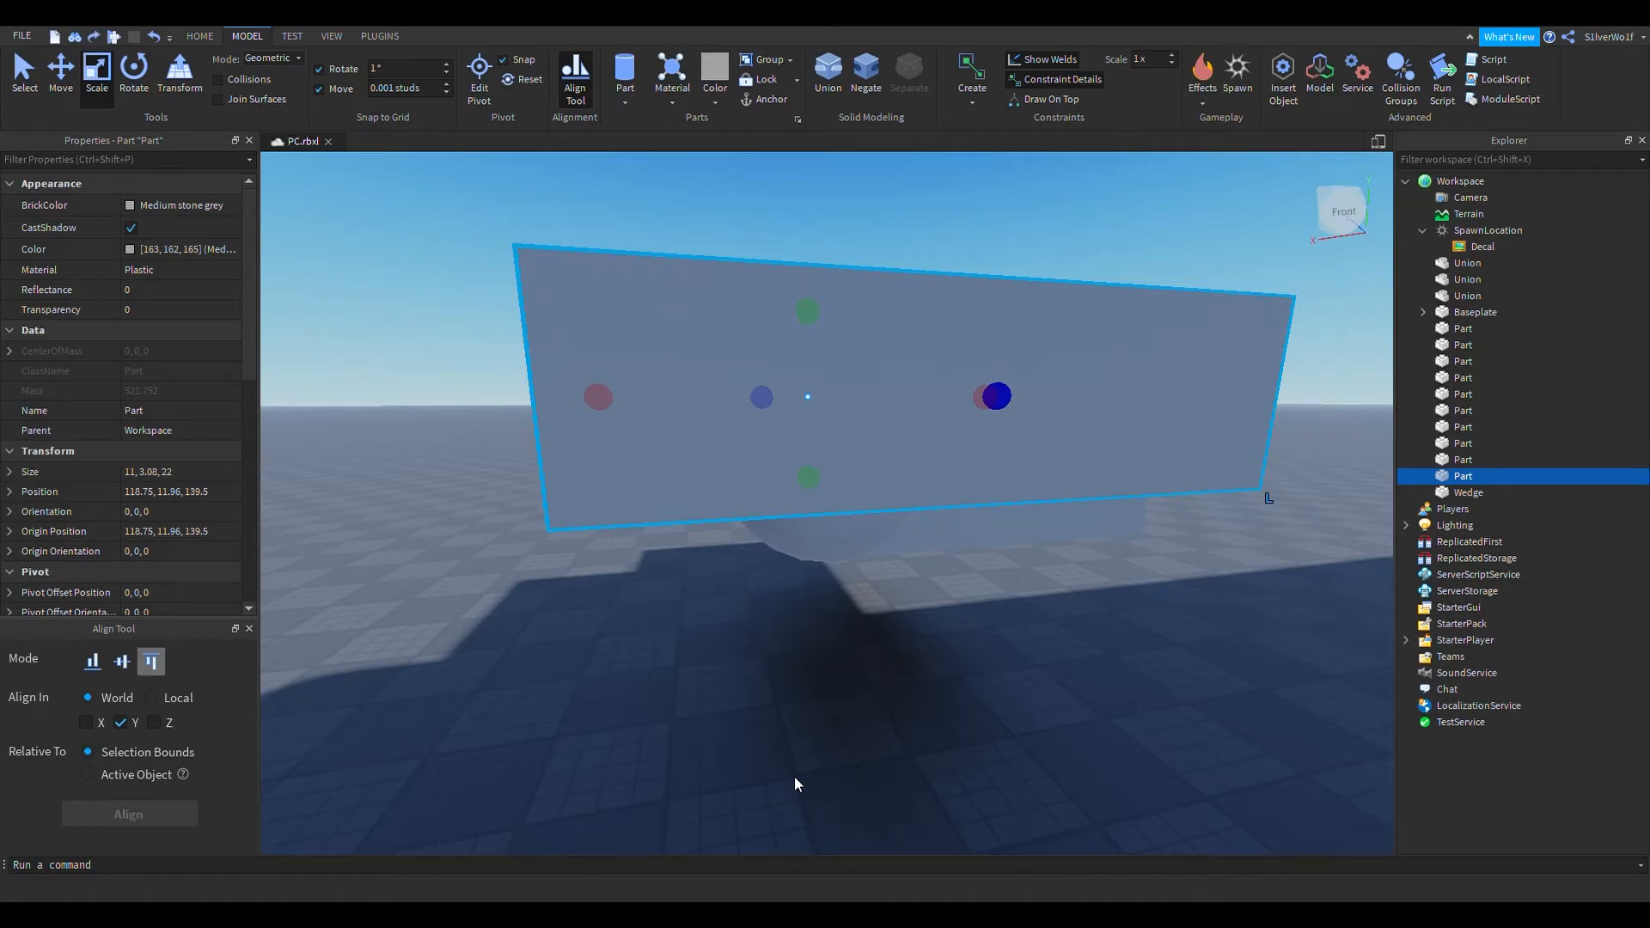
{"action": "key", "text": "ctrl+z"}
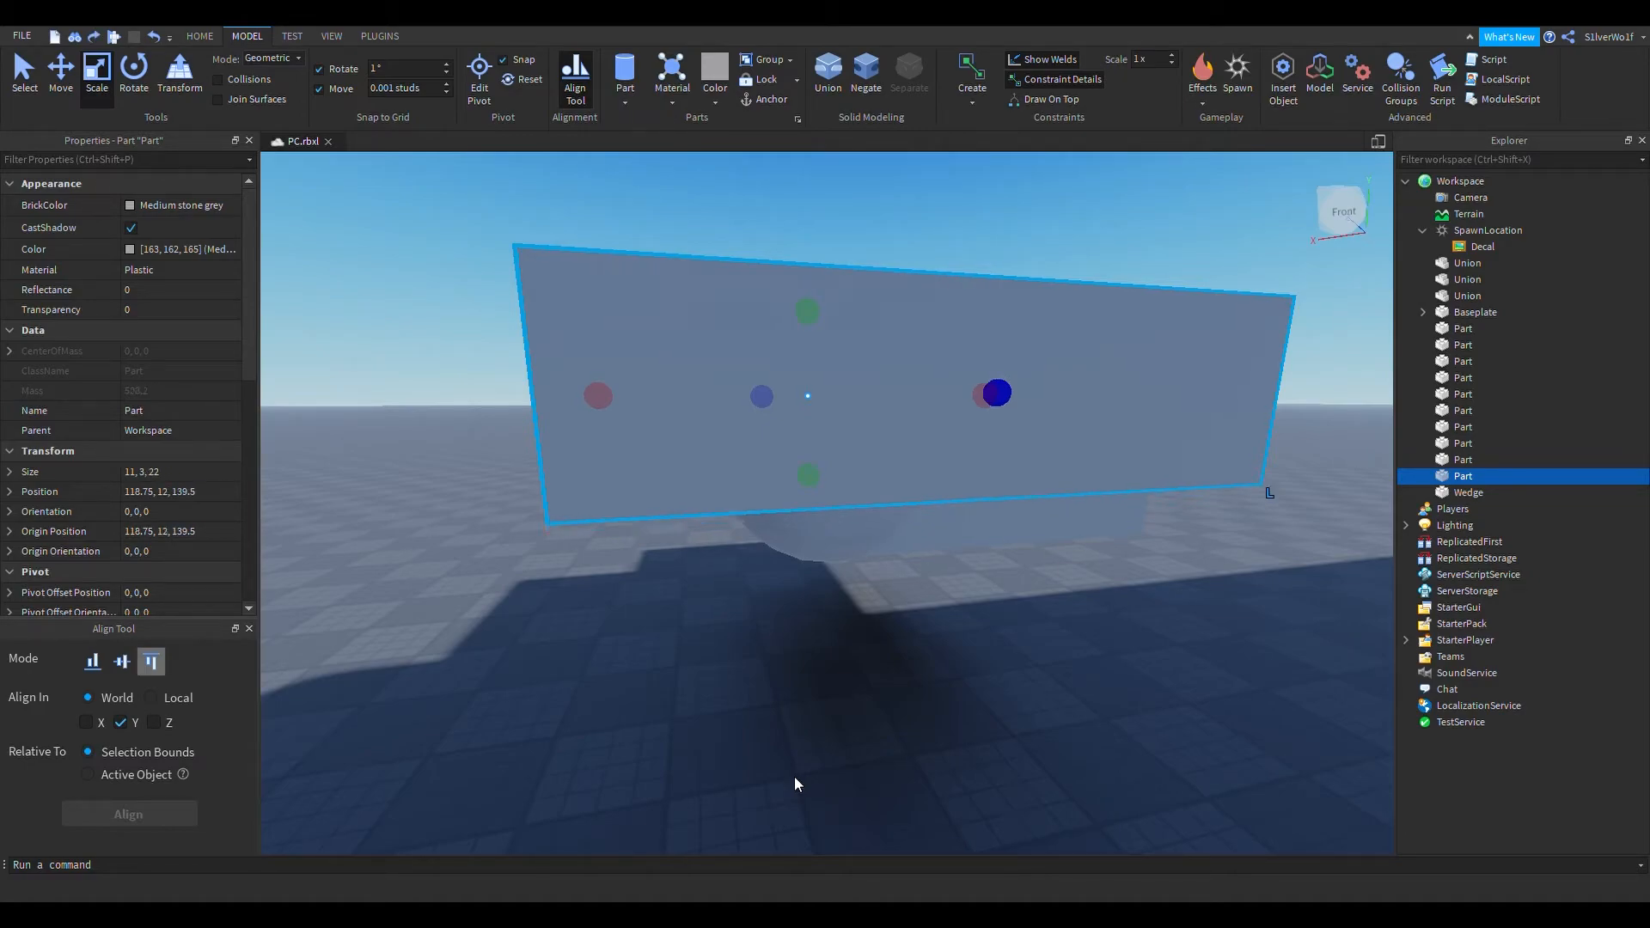
{"action": "left_click", "coordinate": [884, 683]}
{"action": "key", "text": "w"}
{"action": "right_click_drag", "start_coordinate": [884, 684], "coordinate": [919, 722]}
{"action": "left_click", "coordinate": [816, 587]}
{"action": "key", "text": "s"}
{"action": "key", "text": "ctrl+2"}
{"action": "key", "text": "s"}
{"action": "left_click_drag", "start_coordinate": [935, 532], "coordinate": [951, 551]}
{"action": "left_click", "coordinate": [989, 564]}
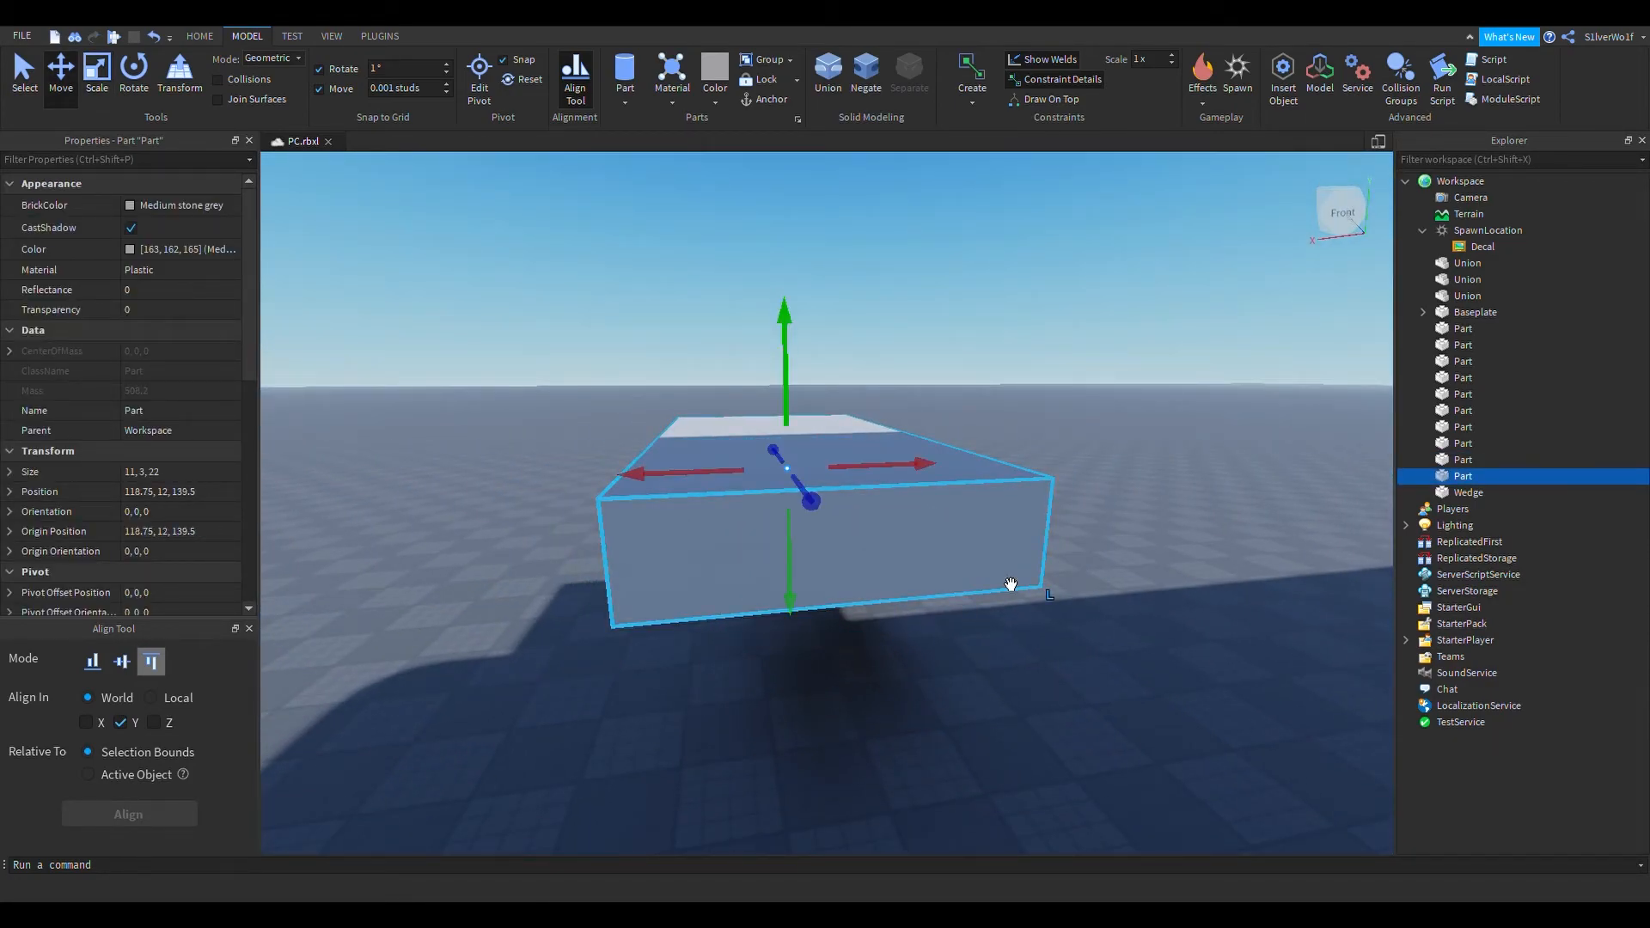
{"action": "key", "text": "Delete"}
{"action": "key", "text": "ctrl+z"}
Negate the cutting block and union it with the sphere to cut off the sphere's upper half
{"action": "key", "text": "w"}
{"action": "right_click_drag", "start_coordinate": [947, 644], "coordinate": [972, 712]}
{"action": "key", "text": "s"}
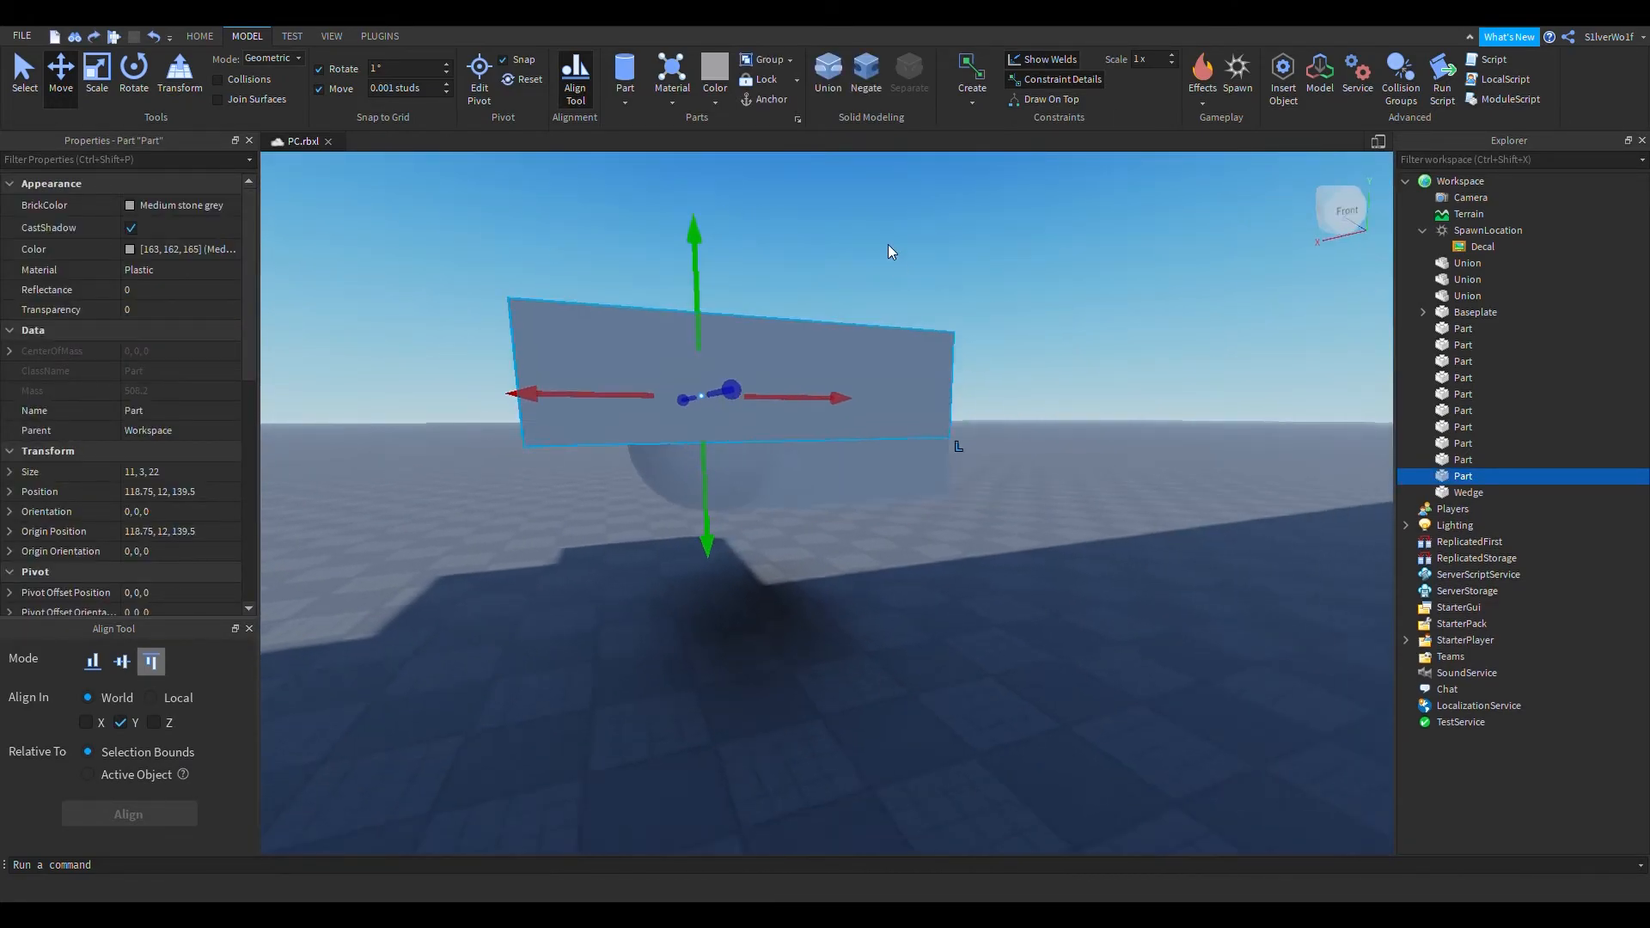
{"action": "left_click", "coordinate": [866, 72]}
{"action": "left_click", "coordinate": [856, 582], "text": "ctrl"}
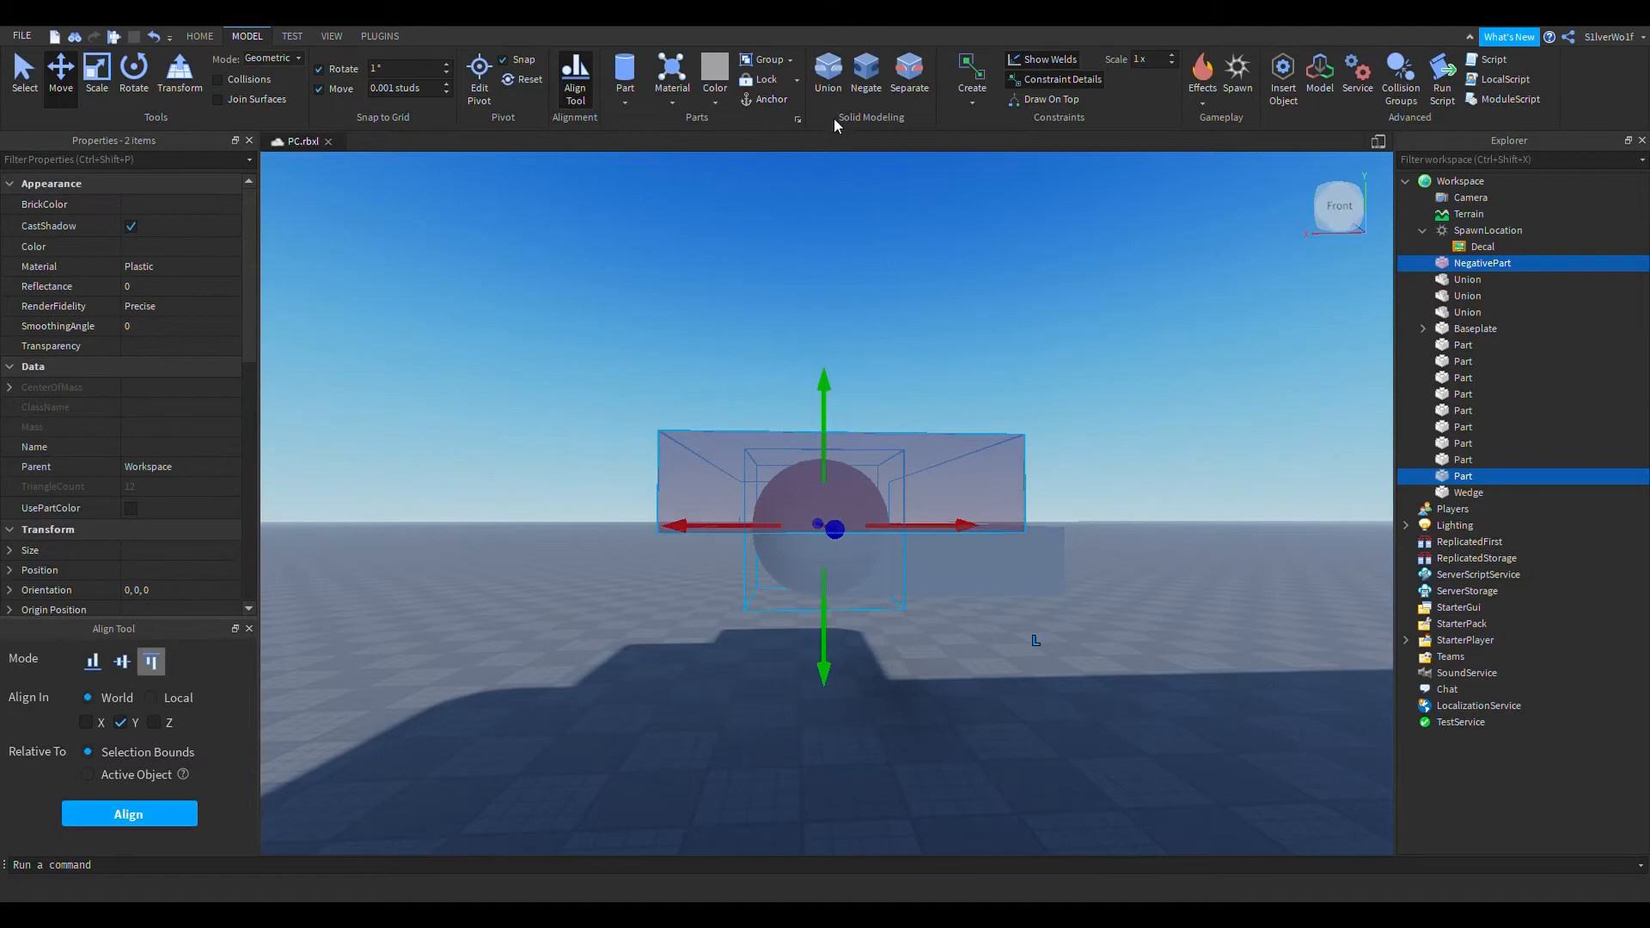
{"action": "left_click", "coordinate": [1081, 464]}
Try placing a copy of the half-sphere at the adjacent plate corner with 0.001-stud snapping, and delete that copy
{"action": "key", "text": "w"}
{"action": "right_click_drag", "start_coordinate": [1115, 481], "coordinate": [1114, 488]}
{"action": "key", "text": "s"}
{"action": "right_click_drag", "start_coordinate": [959, 716], "coordinate": [959, 717]}
{"action": "key", "text": "w"}
{"action": "key", "text": "s"}
{"action": "left_click", "coordinate": [623, 517]}
{"action": "key", "text": "ctrl+d"}
{"action": "left_click_drag", "start_coordinate": [729, 338], "coordinate": [1078, 364]}
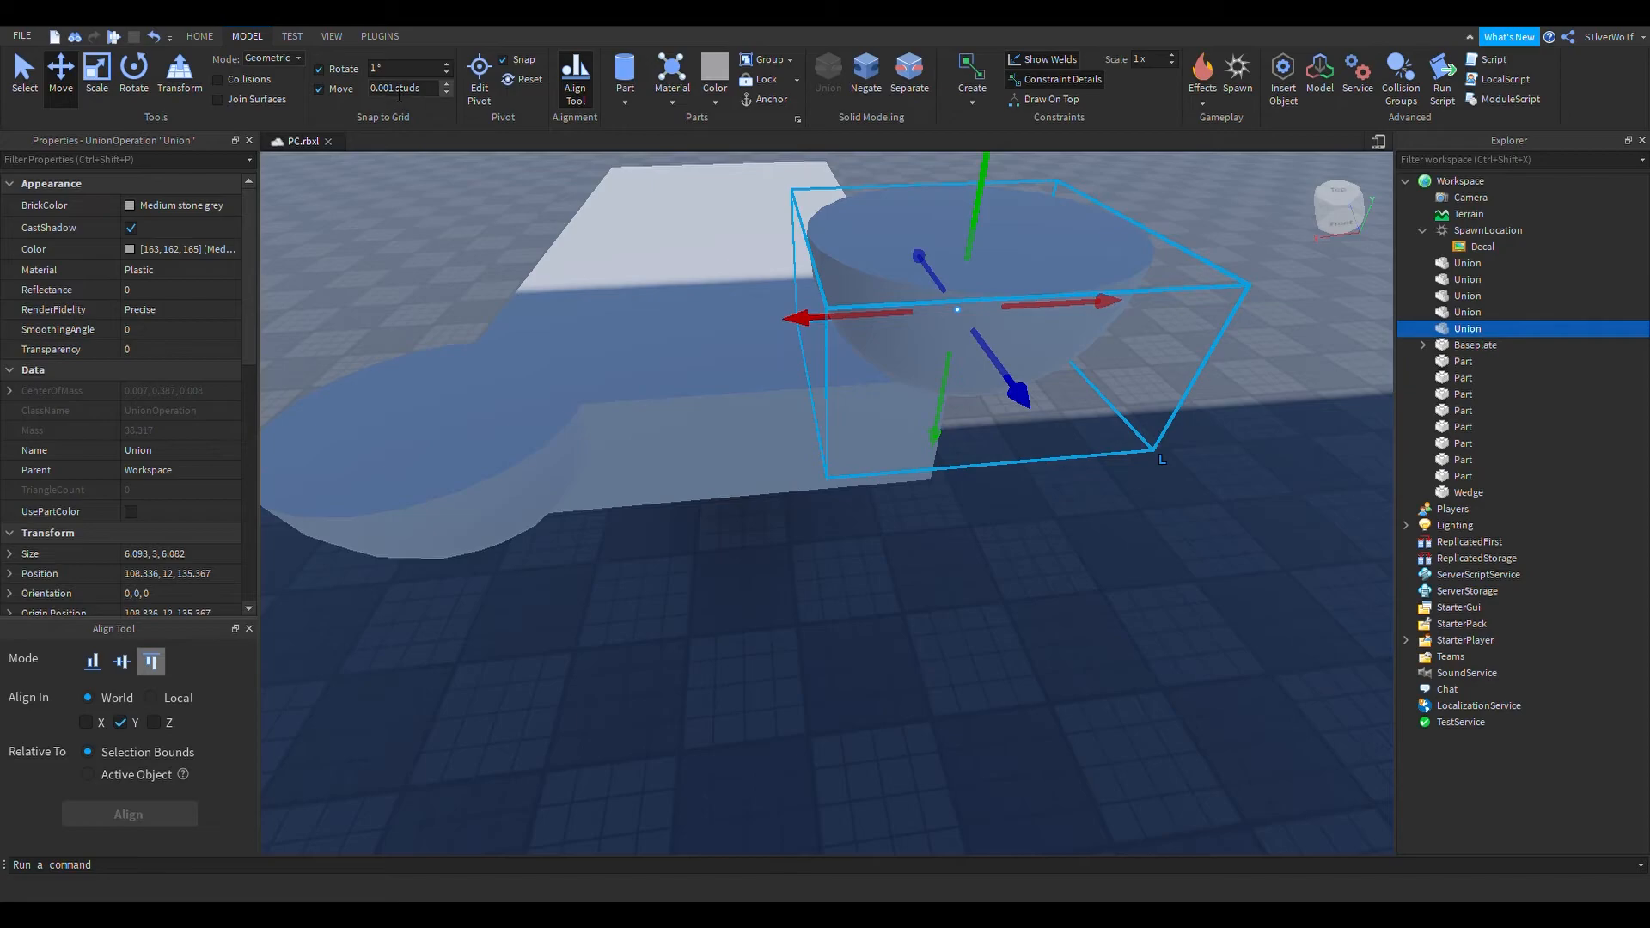
{"action": "left_click", "coordinate": [715, 635]}
{"action": "left_click", "coordinate": [995, 310]}
{"action": "key", "text": "Delete"}
With 1-stud snapping, duplicate the half-sphere, move the copy 11 studs along X to the adjacent corner and lower it flush with the plate
{"action": "left_click", "coordinate": [431, 485]}
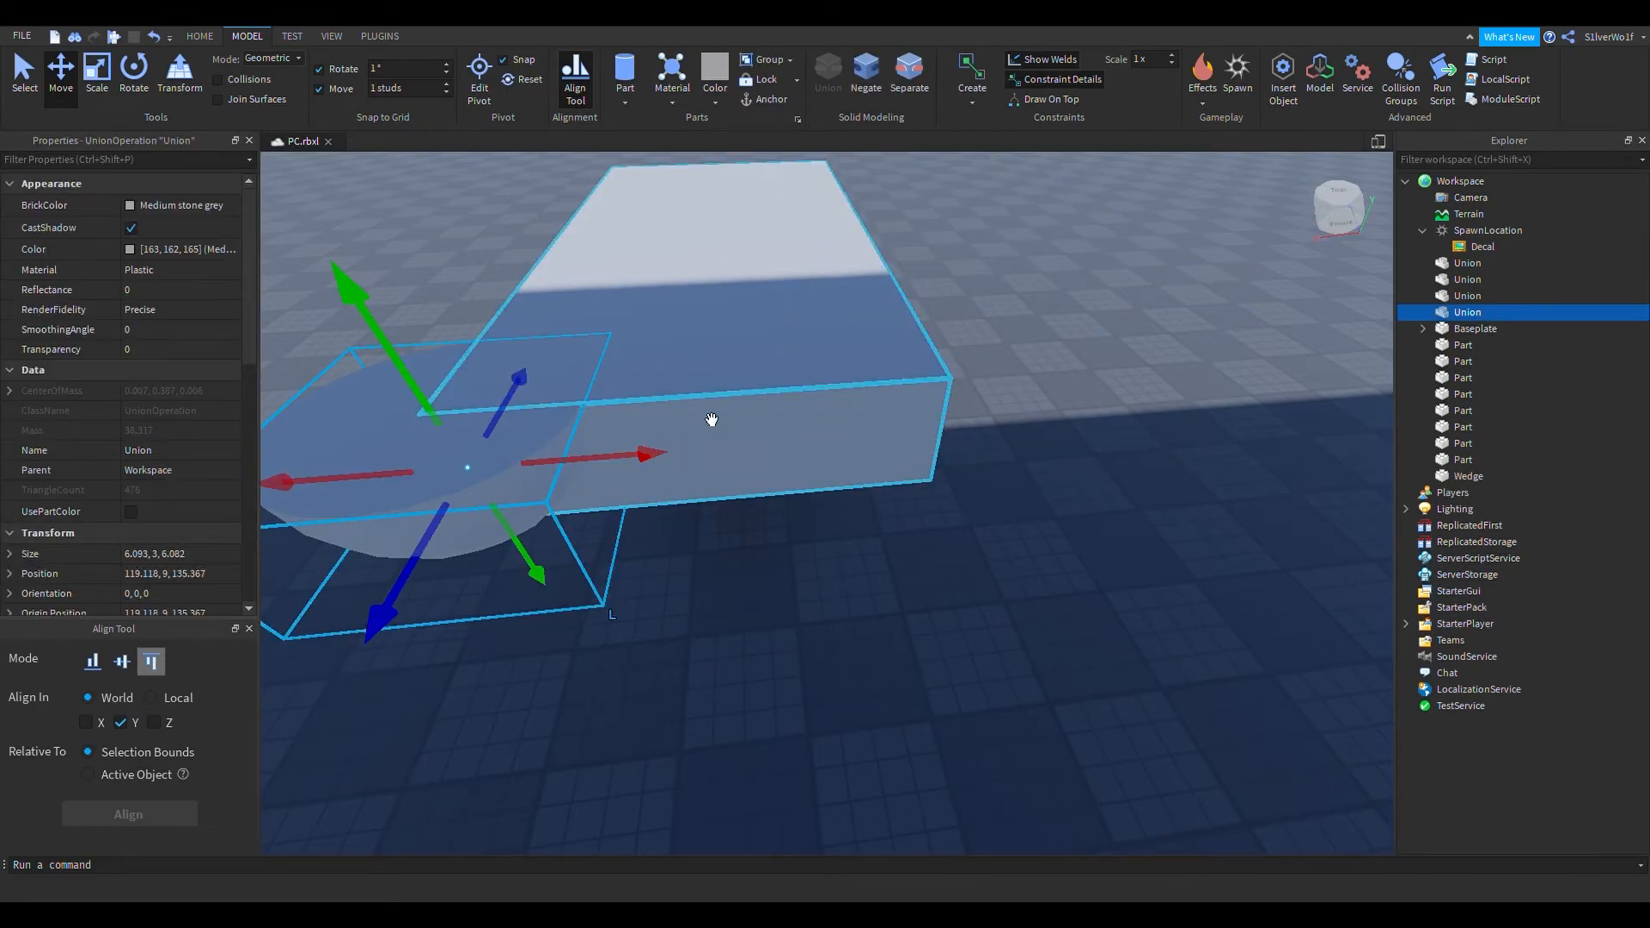
{"action": "key", "text": "ctrl+d"}
{"action": "left_click_drag", "start_coordinate": [712, 425], "coordinate": [1059, 450]}
{"action": "right_click_drag", "start_coordinate": [1059, 455], "coordinate": [994, 373]}
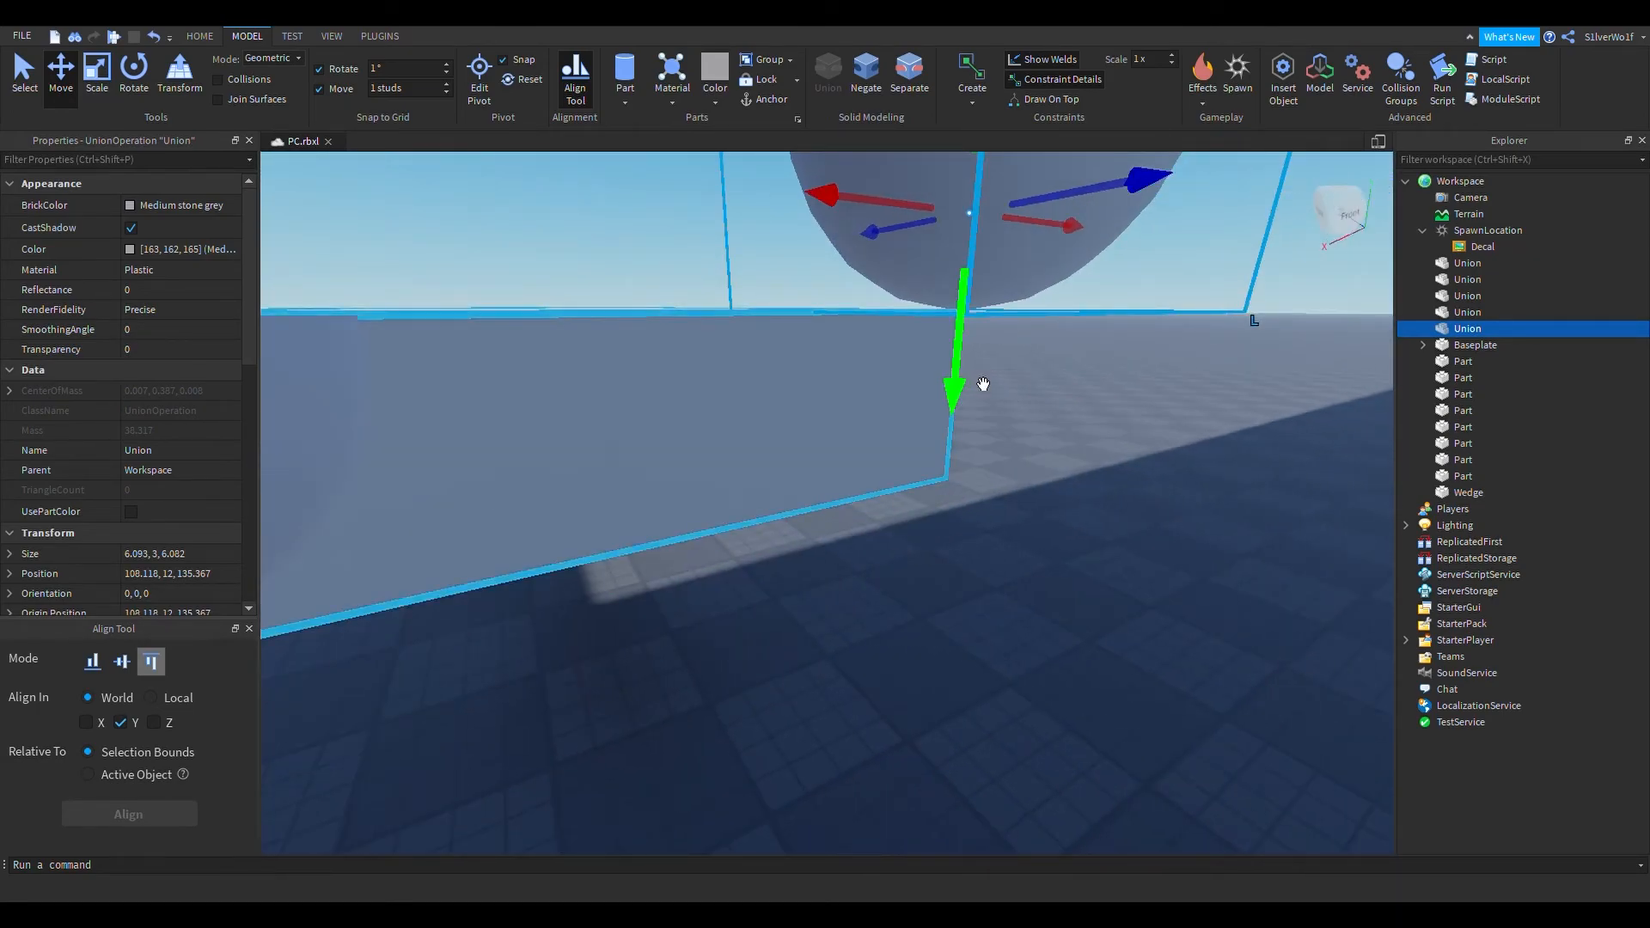
{"action": "right_click_drag", "start_coordinate": [990, 598], "coordinate": [990, 598]}
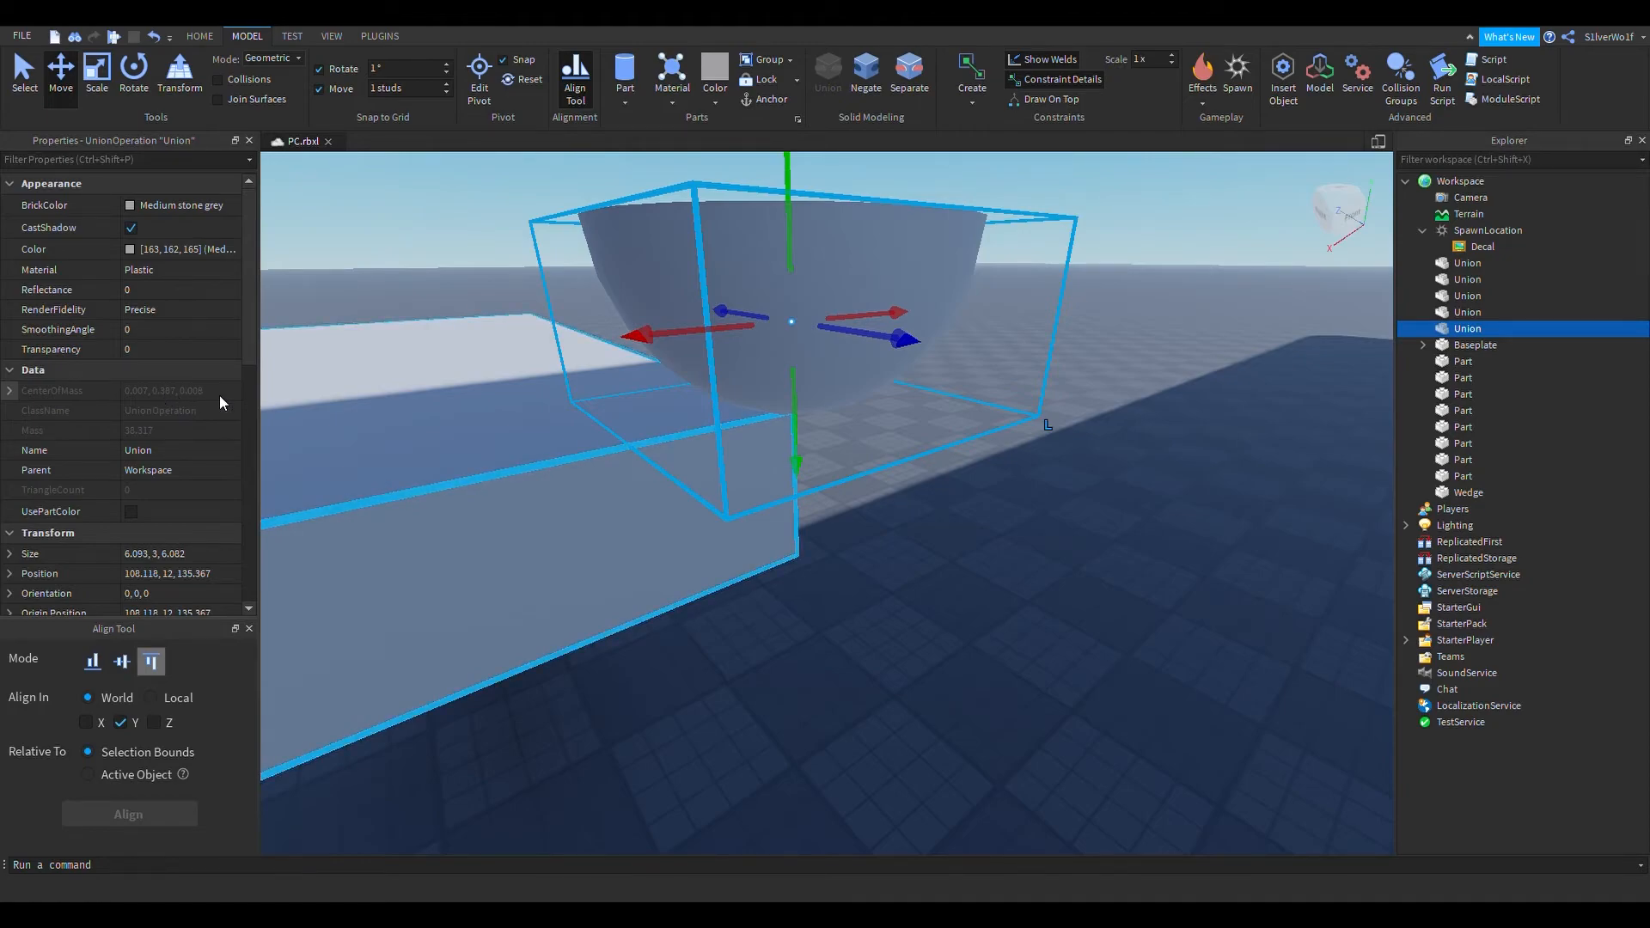
{"action": "left_click", "coordinate": [803, 520]}
{"action": "left_click", "coordinate": [806, 392]}
{"action": "left_click_drag", "start_coordinate": [812, 456], "coordinate": [814, 585]}
{"action": "left_click", "coordinate": [1010, 660]}
{"action": "mouse_move", "coordinate": [1013, 661]}
{"action": "right_mouse_down"}
{"action": "mouse_move", "coordinate": [1041, 688]}
{"action": "mouse_move", "coordinate": [1014, 661]}
{"action": "mouse_move", "coordinate": [1039, 688]}
{"action": "mouse_move", "coordinate": [1014, 662]}
{"action": "mouse_move", "coordinate": [999, 687]}
{"action": "right_mouse_up"}
Duplicate the second half-sphere, move the copy along the plate's length to the far corner and lower it flush with the plate top
{"action": "left_click", "coordinate": [807, 543]}
{"action": "key", "text": "ctrl+d"}
{"action": "left_click_drag", "start_coordinate": [885, 537], "coordinate": [1104, 471]}
{"action": "key", "text": "d"}
{"action": "right_click_drag", "start_coordinate": [1107, 610], "coordinate": [1107, 610]}
{"action": "left_click_drag", "start_coordinate": [889, 492], "coordinate": [921, 501]}
{"action": "left_click", "coordinate": [1086, 486]}
{"action": "right_click_drag", "start_coordinate": [1086, 486], "coordinate": [1086, 486]}
{"action": "left_click", "coordinate": [875, 451]}
{"action": "left_click_drag", "start_coordinate": [764, 555], "coordinate": [779, 660]}
{"action": "left_click", "coordinate": [1005, 675]}
Duplicate the far-end half-sphere, move the copy across to the last plate corner and lower it to position 119.118, 9, 157.367
{"action": "key", "text": "w"}
{"action": "right_click_drag", "start_coordinate": [1045, 705], "coordinate": [1046, 704]}
{"action": "key", "text": "s"}
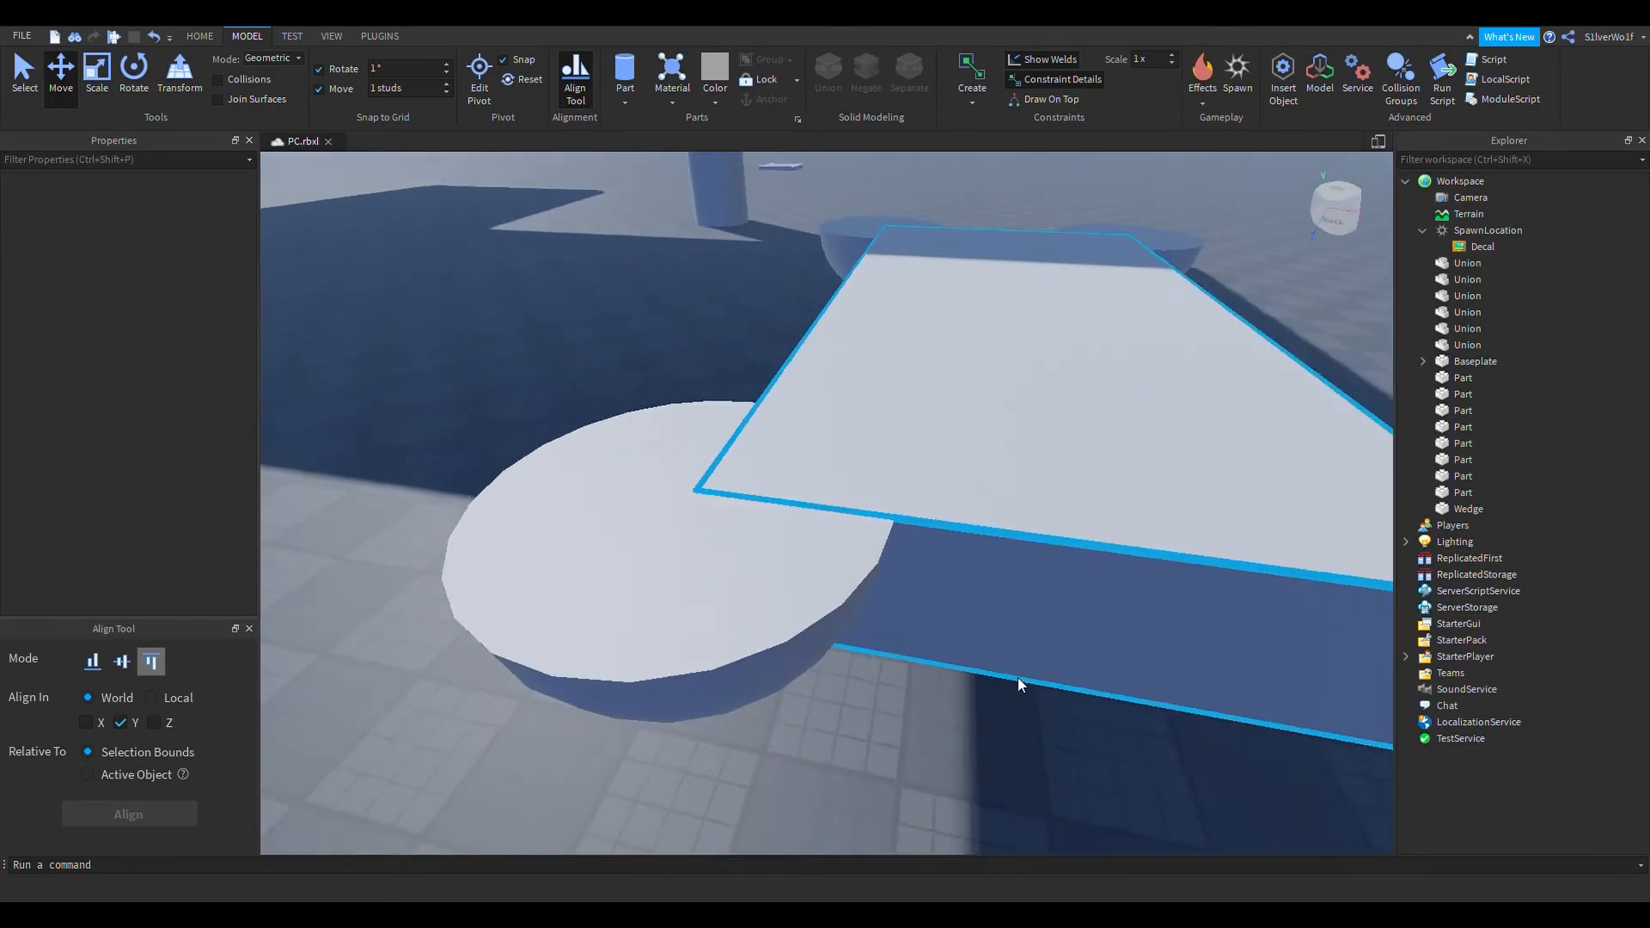
{"action": "left_click", "coordinate": [736, 615]}
{"action": "key", "text": "ctrl+d"}
{"action": "key", "text": "d"}
{"action": "left_click_drag", "start_coordinate": [842, 461], "coordinate": [1120, 523]}
{"action": "left_click_drag", "start_coordinate": [952, 609], "coordinate": [932, 671]}
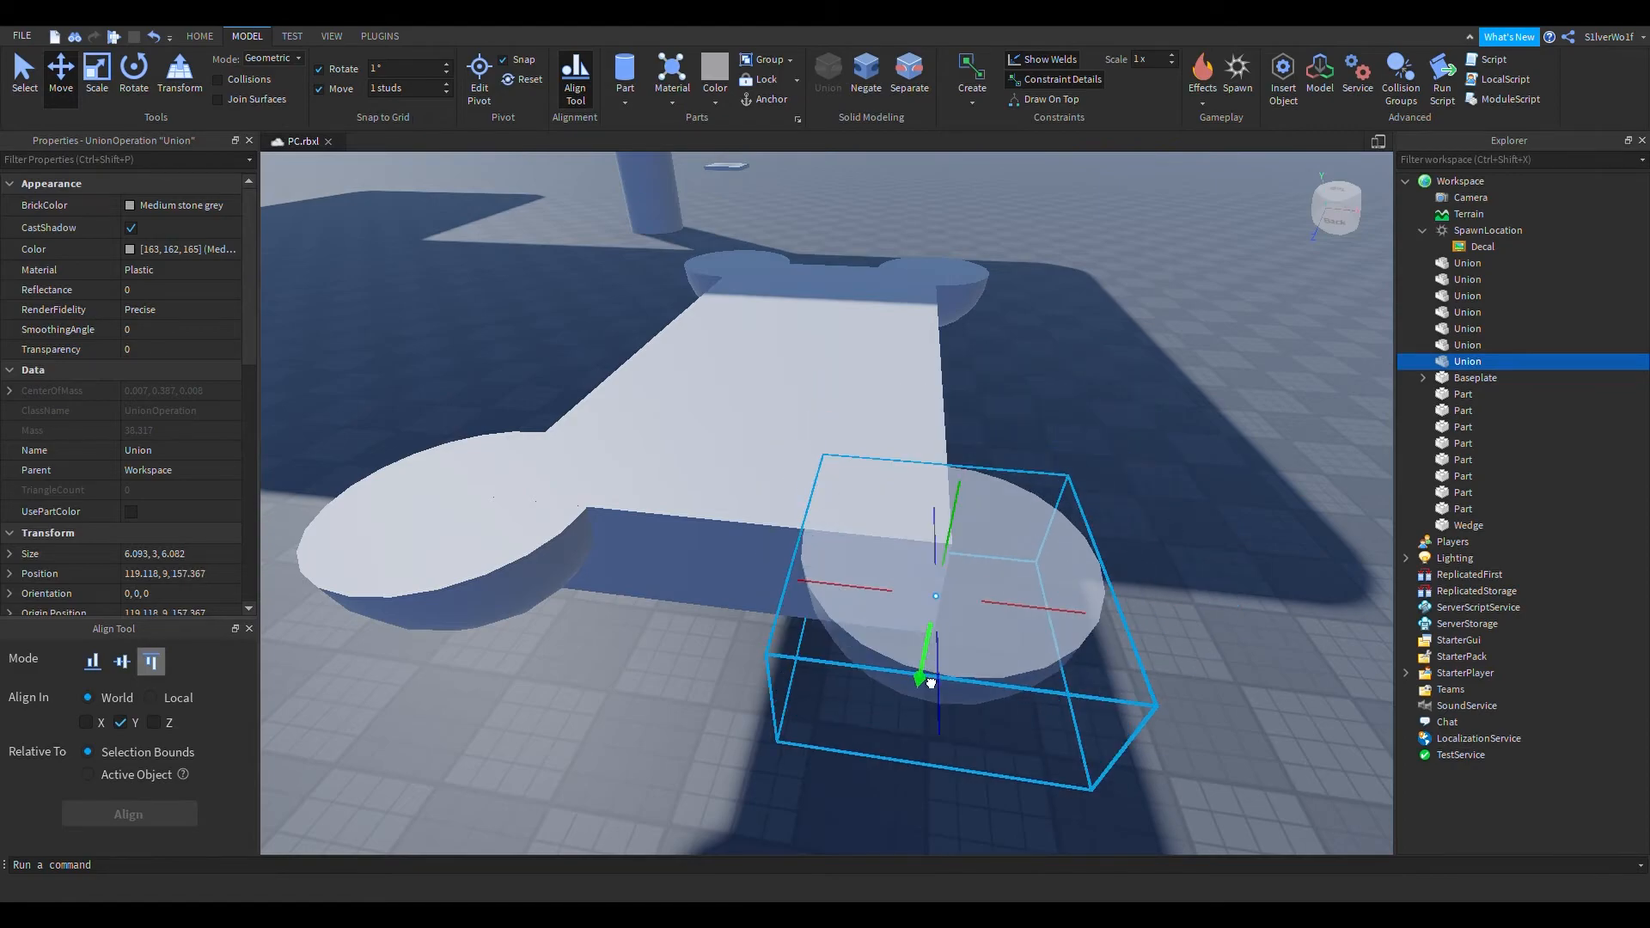
{"action": "left_click", "coordinate": [1183, 526]}
Insert a cylinder at the plate's long side, rotate it 90° about Y and move it to 119.75, 9, 150.25
{"action": "key", "text": "w"}
{"action": "key", "text": "s"}
{"action": "right_click_drag", "start_coordinate": [1211, 555], "coordinate": [1035, 561]}
{"action": "right_click_drag", "start_coordinate": [811, 623], "coordinate": [783, 546]}
{"action": "key", "text": "s"}
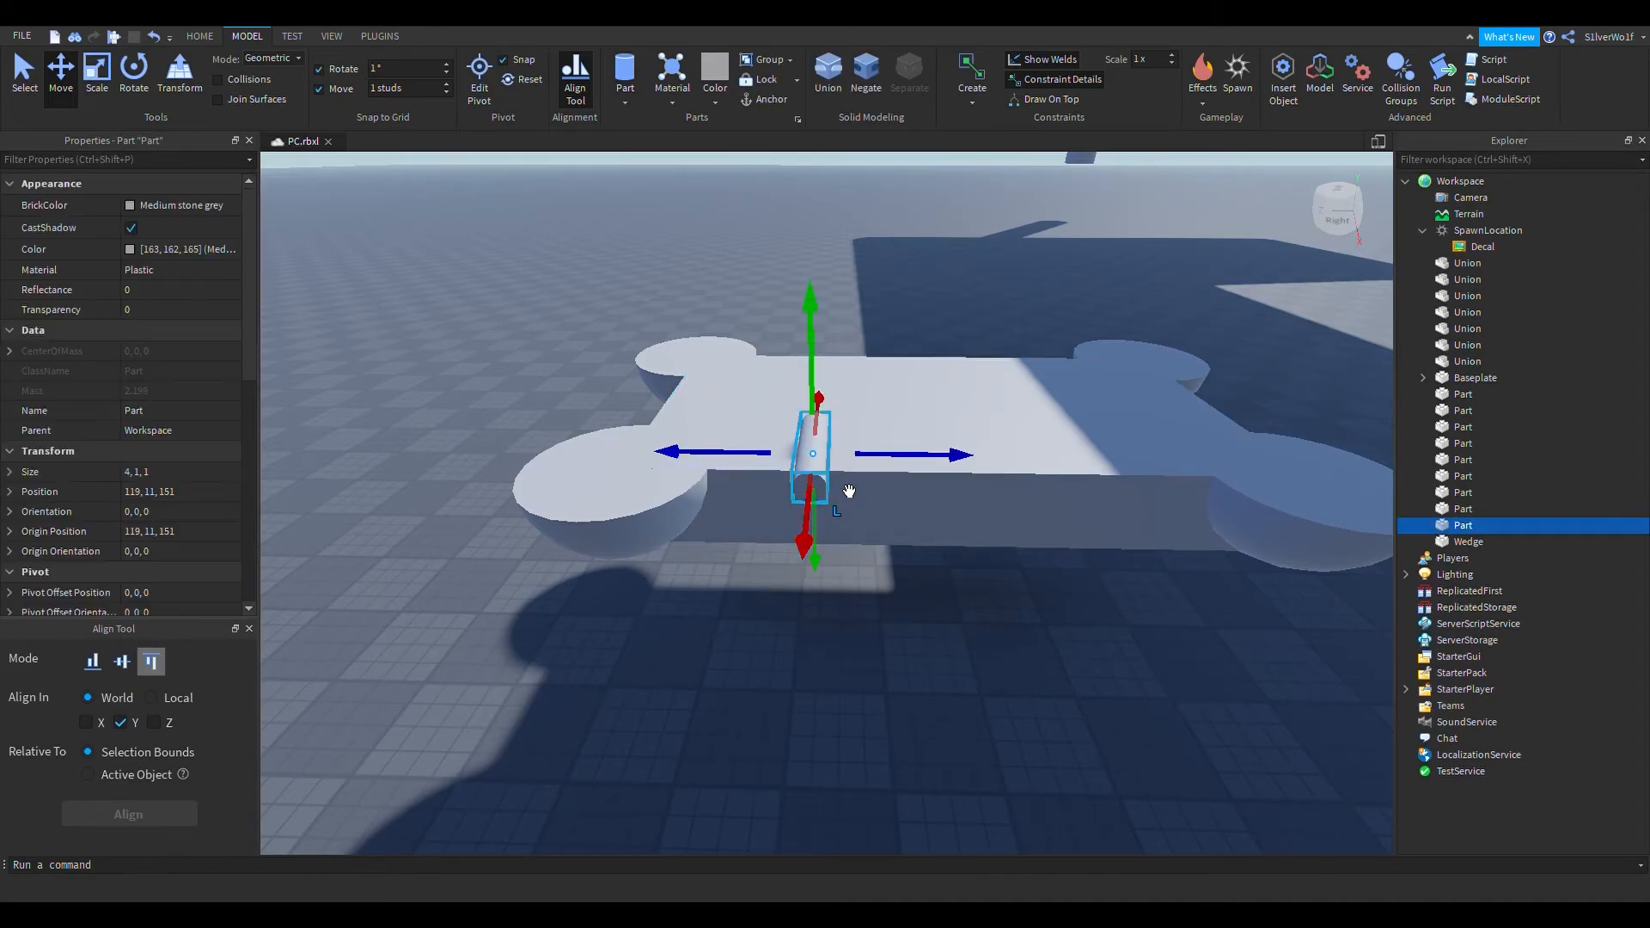
{"action": "left_click_drag", "start_coordinate": [846, 467], "coordinate": [840, 514]}
{"action": "right_click_drag", "start_coordinate": [956, 600], "coordinate": [889, 560]}
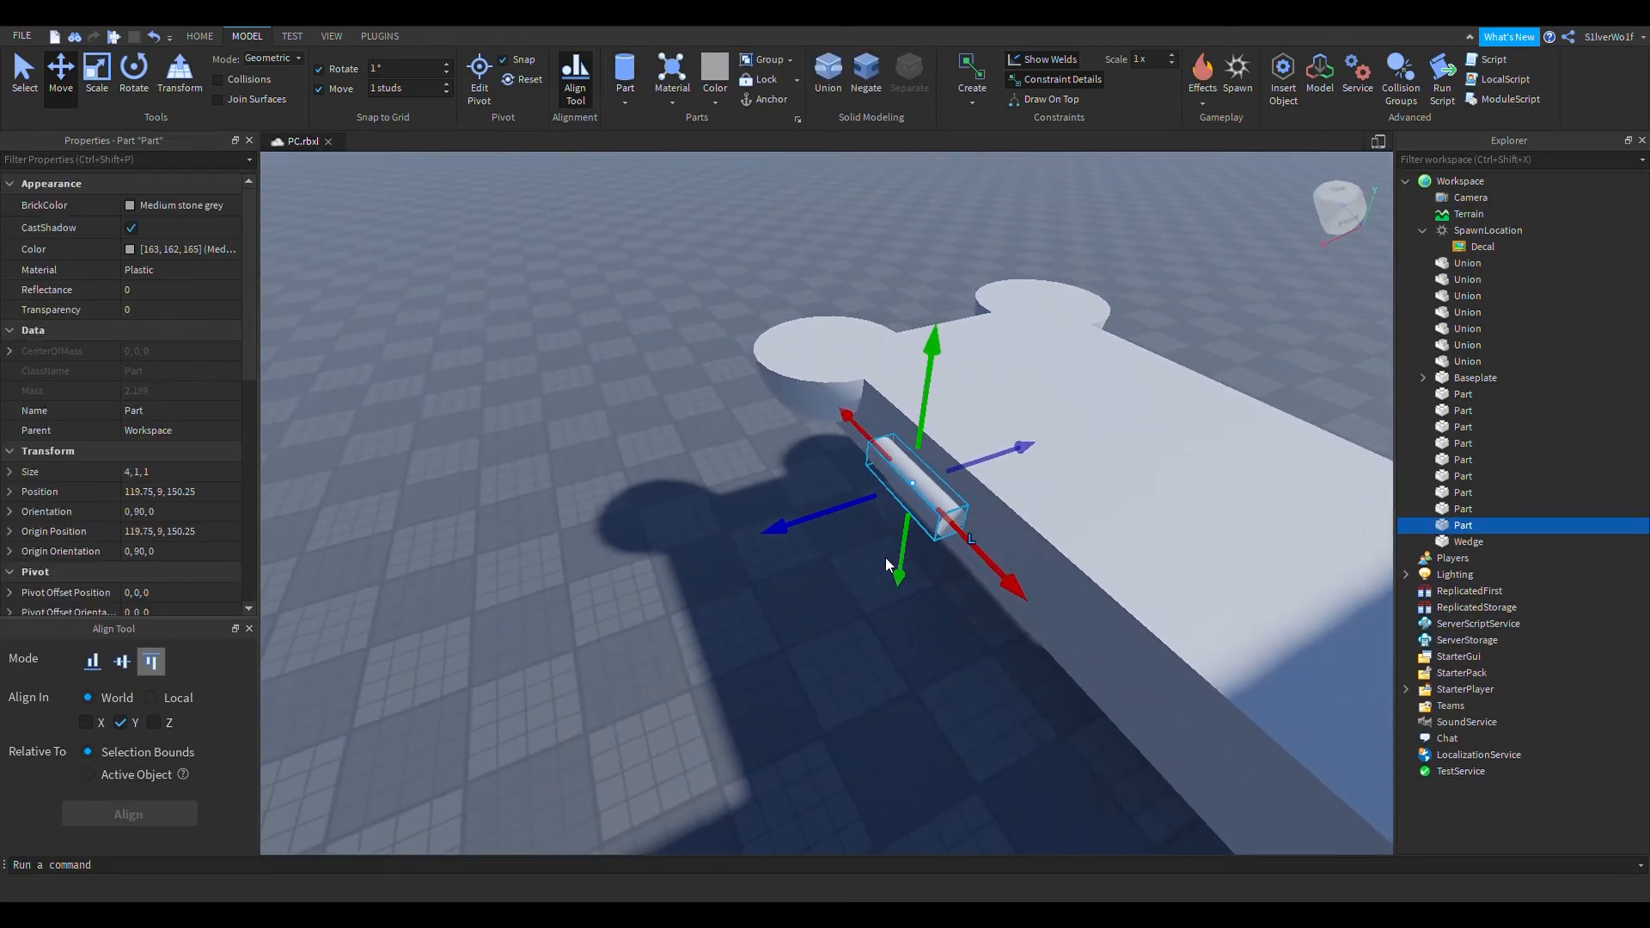
Check the corner half-sphere's size and set the cylinder's size to 4, 3, 3
{"action": "key", "text": "ctrl+3"}
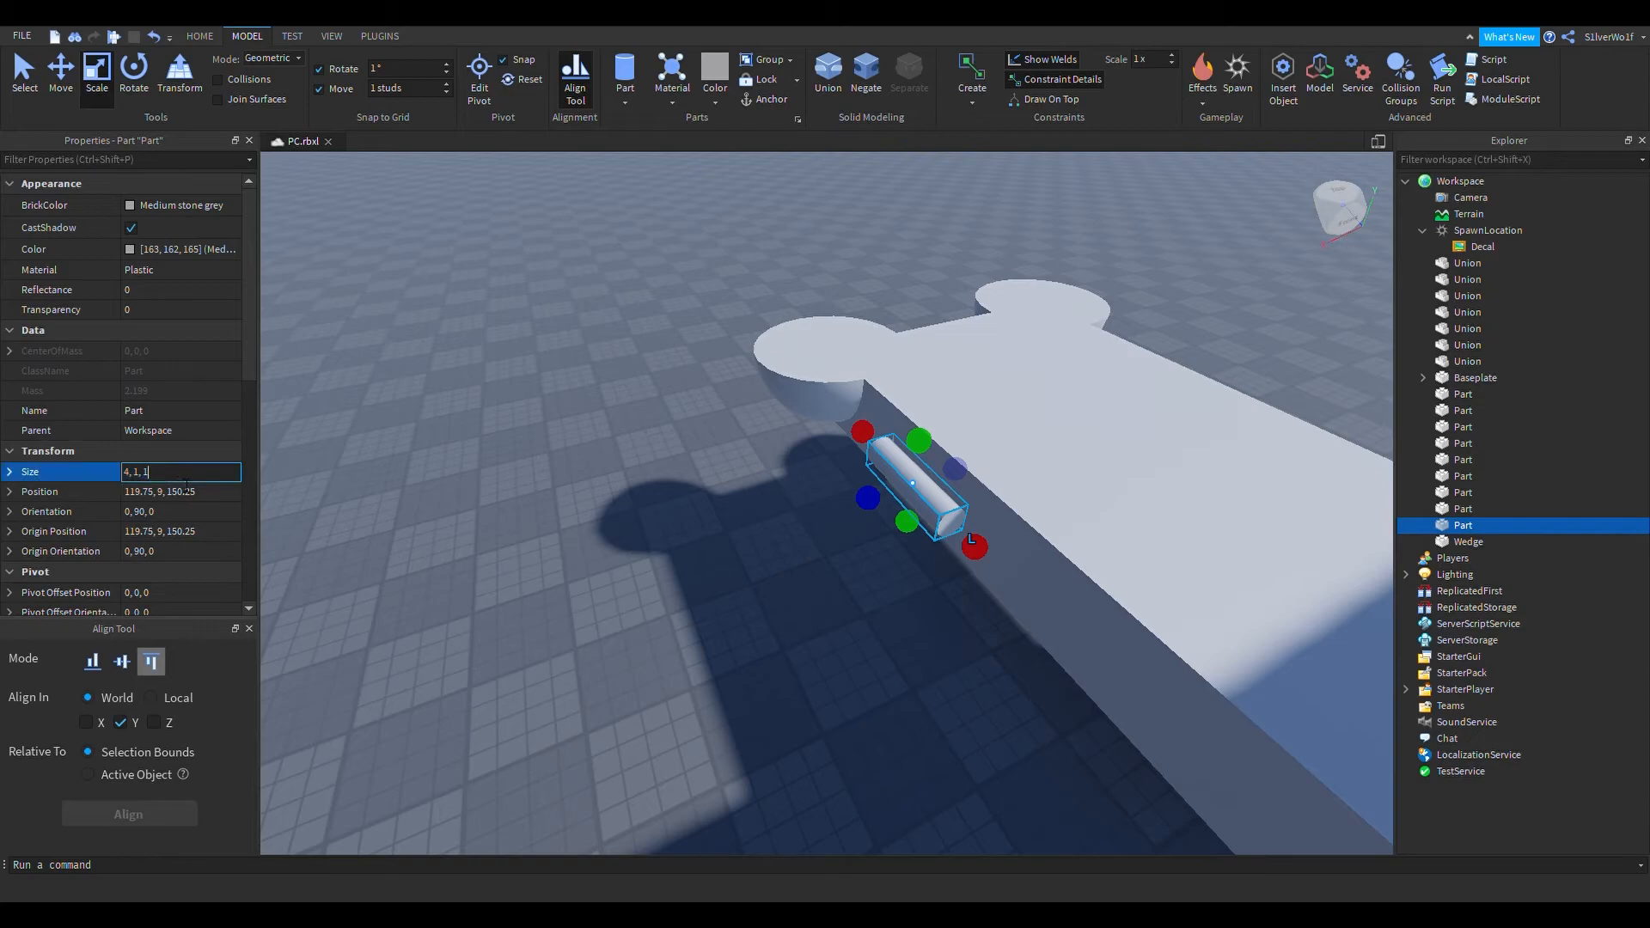
{"action": "left_click", "coordinate": [819, 401]}
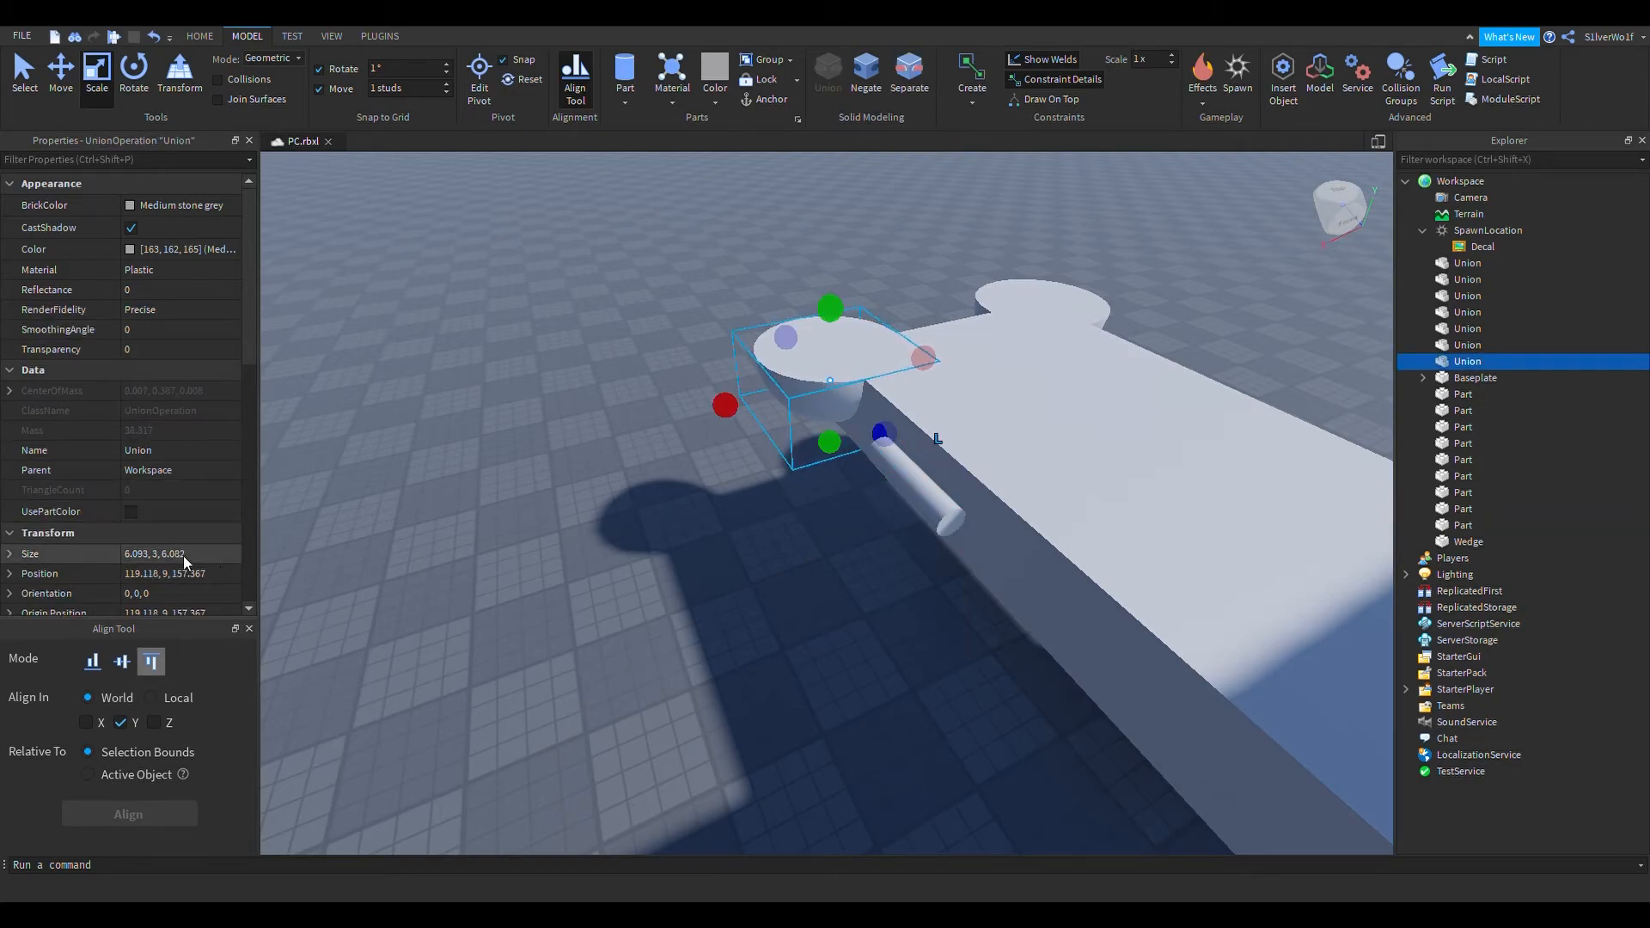
{"action": "scroll", "coordinate": [194, 571], "scroll_direction": "down", "scroll_amount": 1}
{"action": "left_click", "coordinate": [919, 491]}
{"action": "key", "text": "Right"}
{"action": "type", "text": "3"}
{"action": "key", "text": "Left"}
{"action": "key", "text": "Left"}
{"action": "key", "text": "Left"}
{"action": "key", "text": "BackSpace"}
{"action": "type", "text": "3"}
{"action": "key", "text": "Return"}
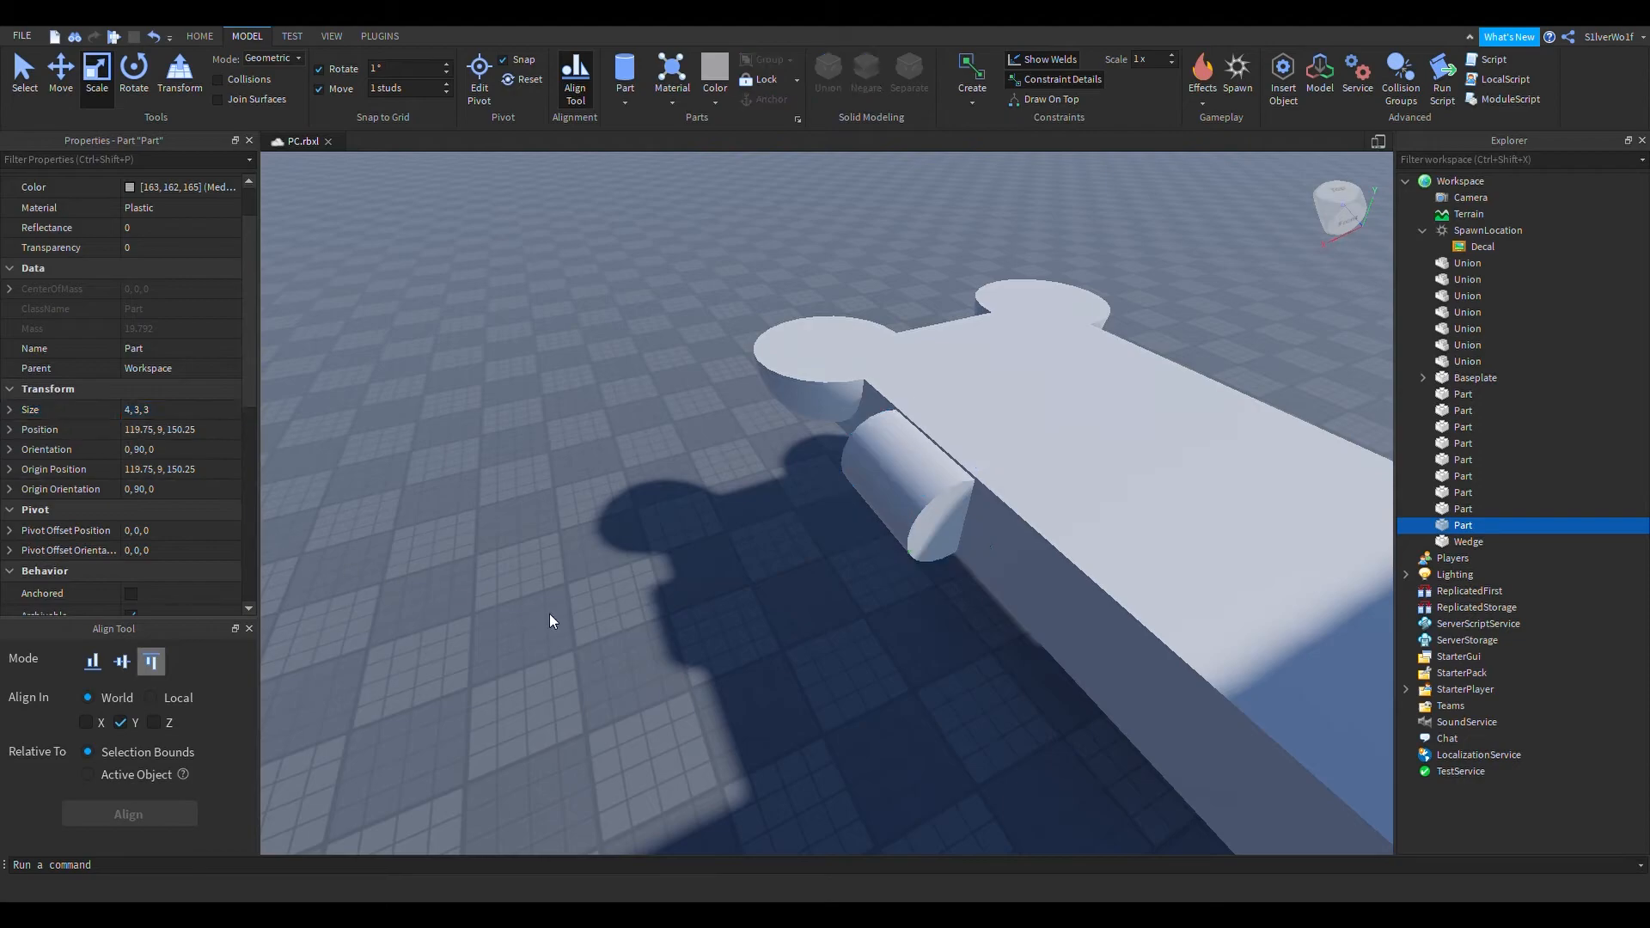
{"action": "left_click", "coordinate": [549, 614]}
Set the move snap increment to 0.25 studs and shift the cylinder into the plate's side to X 119.25
{"action": "key", "text": "w"}
{"action": "right_click_drag", "start_coordinate": [802, 630], "coordinate": [802, 631]}
{"action": "left_click", "coordinate": [1153, 449]}
{"action": "right_click_drag", "start_coordinate": [978, 588], "coordinate": [972, 586]}
{"action": "key", "text": "s"}
{"action": "right_click_drag", "start_coordinate": [862, 542], "coordinate": [837, 519]}
{"action": "key", "text": "w"}
{"action": "key", "text": "ctrl+2"}
{"action": "scroll", "coordinate": [876, 542], "scroll_direction": "down", "scroll_amount": 2}
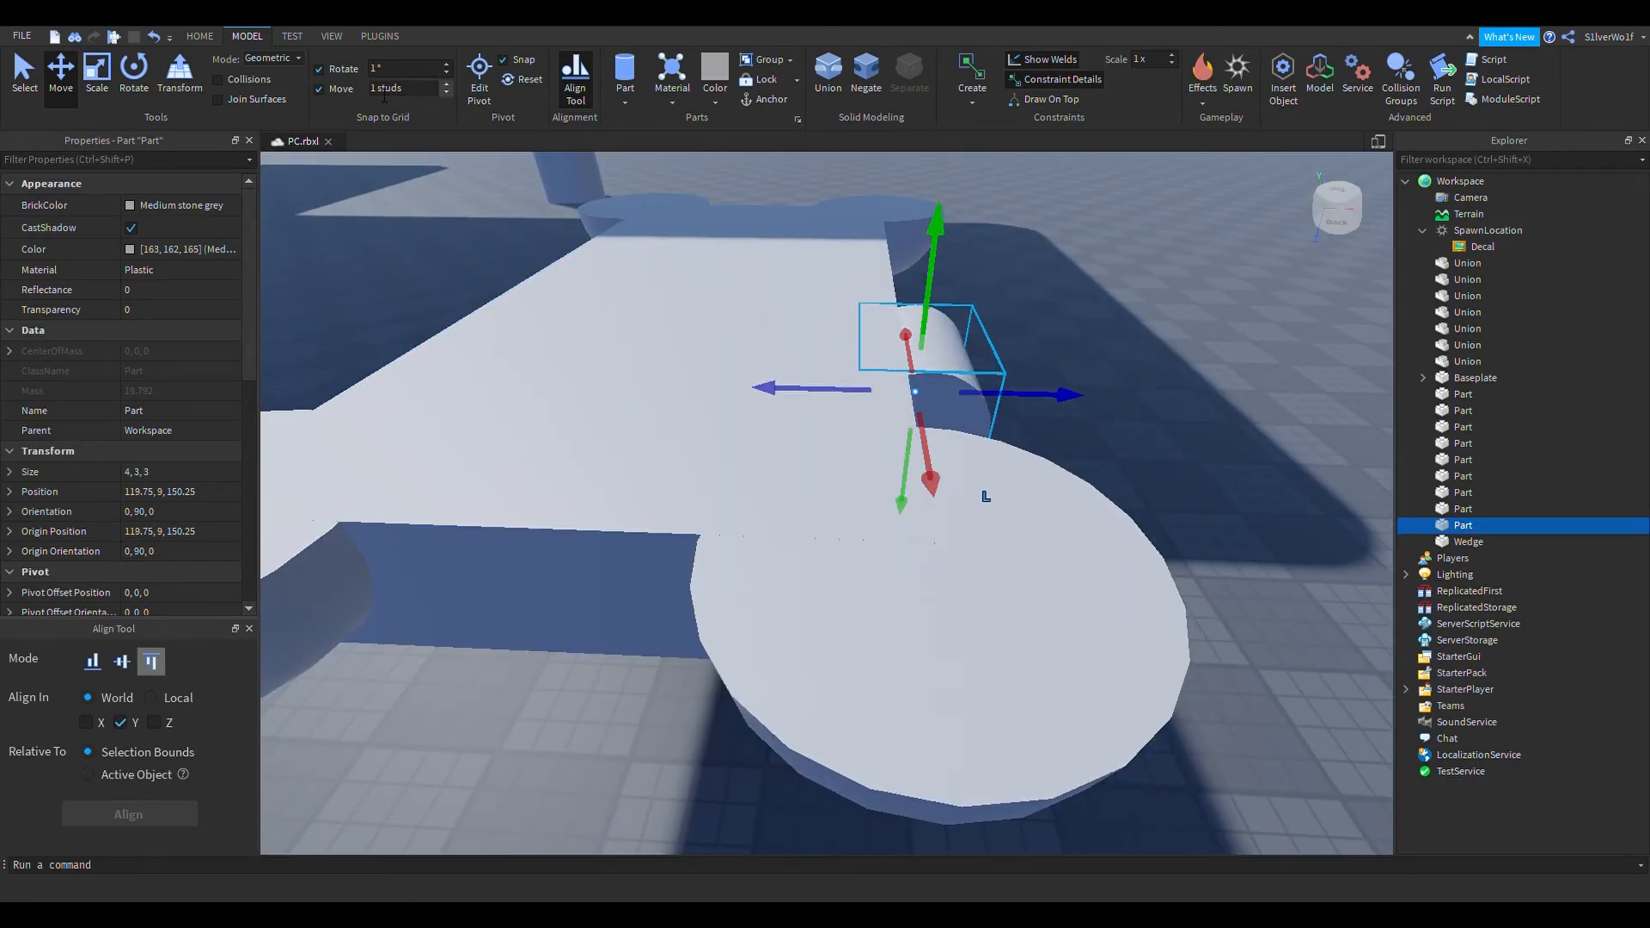
{"action": "type", "text": "0.25"}
{"action": "key", "text": "Return"}
{"action": "left_click_drag", "start_coordinate": [832, 392], "coordinate": [816, 393]}
{"action": "key", "text": "d"}
{"action": "key", "text": "a"}
Lengthen the cylinder to 9.5 studs so its end reaches into the corner half-sphere
{"action": "left_click", "coordinate": [1064, 370]}
{"action": "right_click_drag", "start_coordinate": [1064, 370], "coordinate": [964, 385]}
{"action": "key", "text": "d"}
{"action": "left_click", "coordinate": [770, 431]}
{"action": "key", "text": "ctrl+3"}
{"action": "left_click_drag", "start_coordinate": [697, 404], "coordinate": [421, 464]}
{"action": "key", "text": "a"}
{"action": "right_click_drag", "start_coordinate": [571, 556], "coordinate": [846, 596]}
{"action": "left_click", "coordinate": [846, 596]}
{"action": "key", "text": "a"}
{"action": "key", "text": "d"}
{"action": "key", "text": "a"}
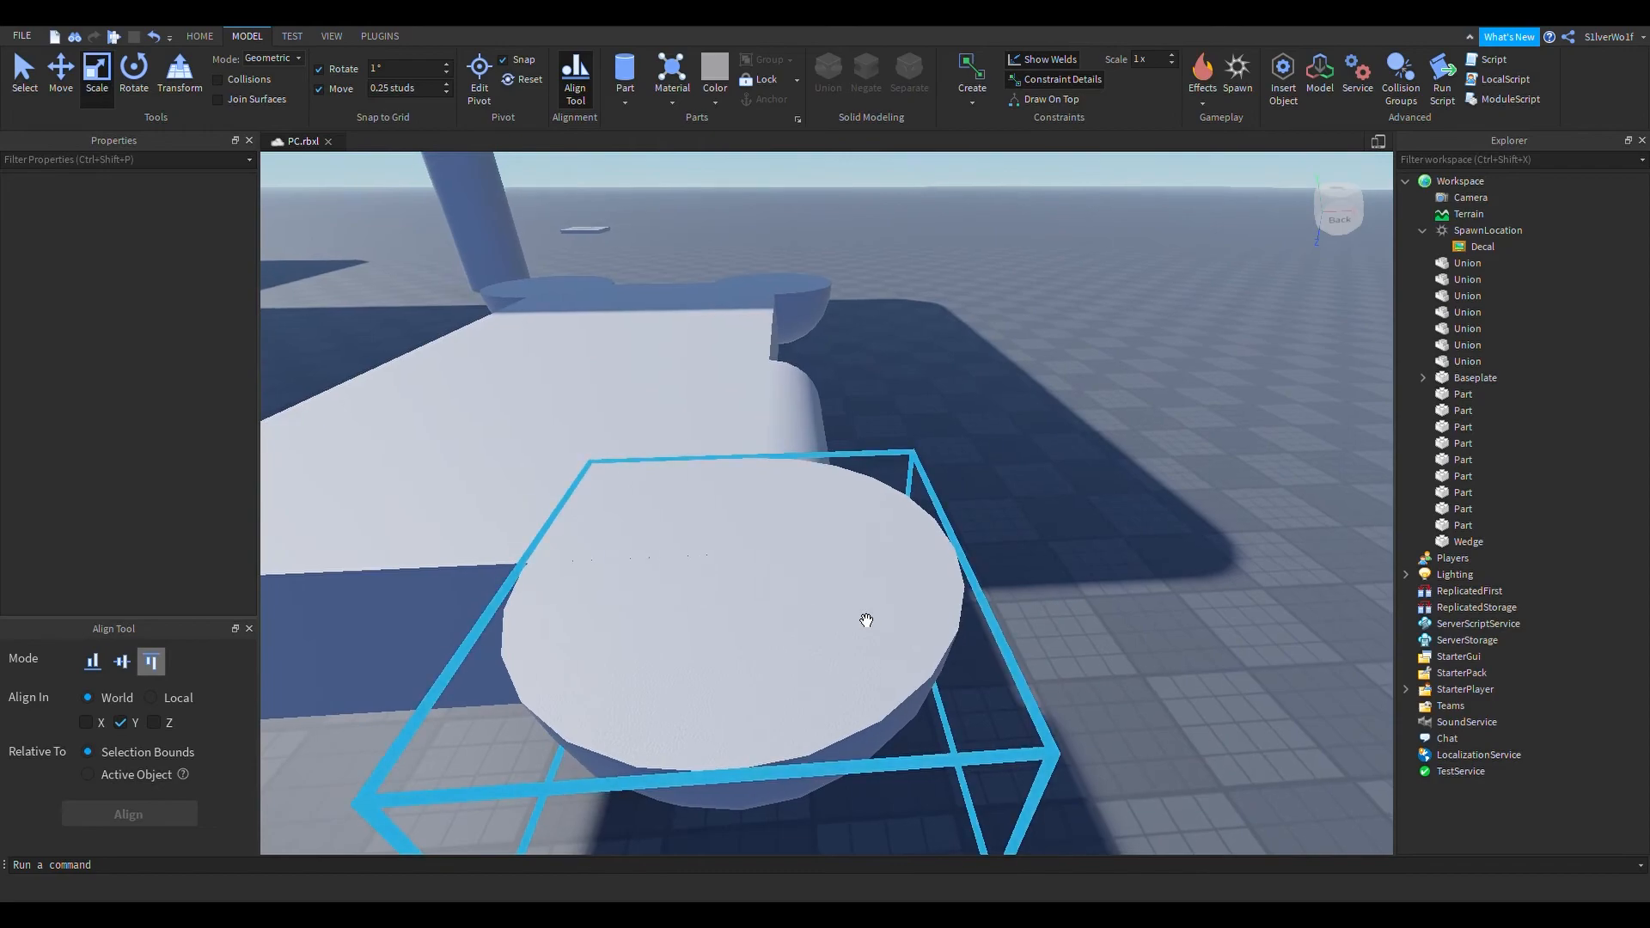
Set the cylinder's size to 9.5, 6, 6 to match the half-sphere's diameter
{"action": "left_click", "coordinate": [813, 474]}
{"action": "key", "text": "d"}
{"action": "right_click_drag", "start_coordinate": [1068, 545], "coordinate": [1043, 519]}
{"action": "key", "text": "a"}
{"action": "key", "text": "s"}
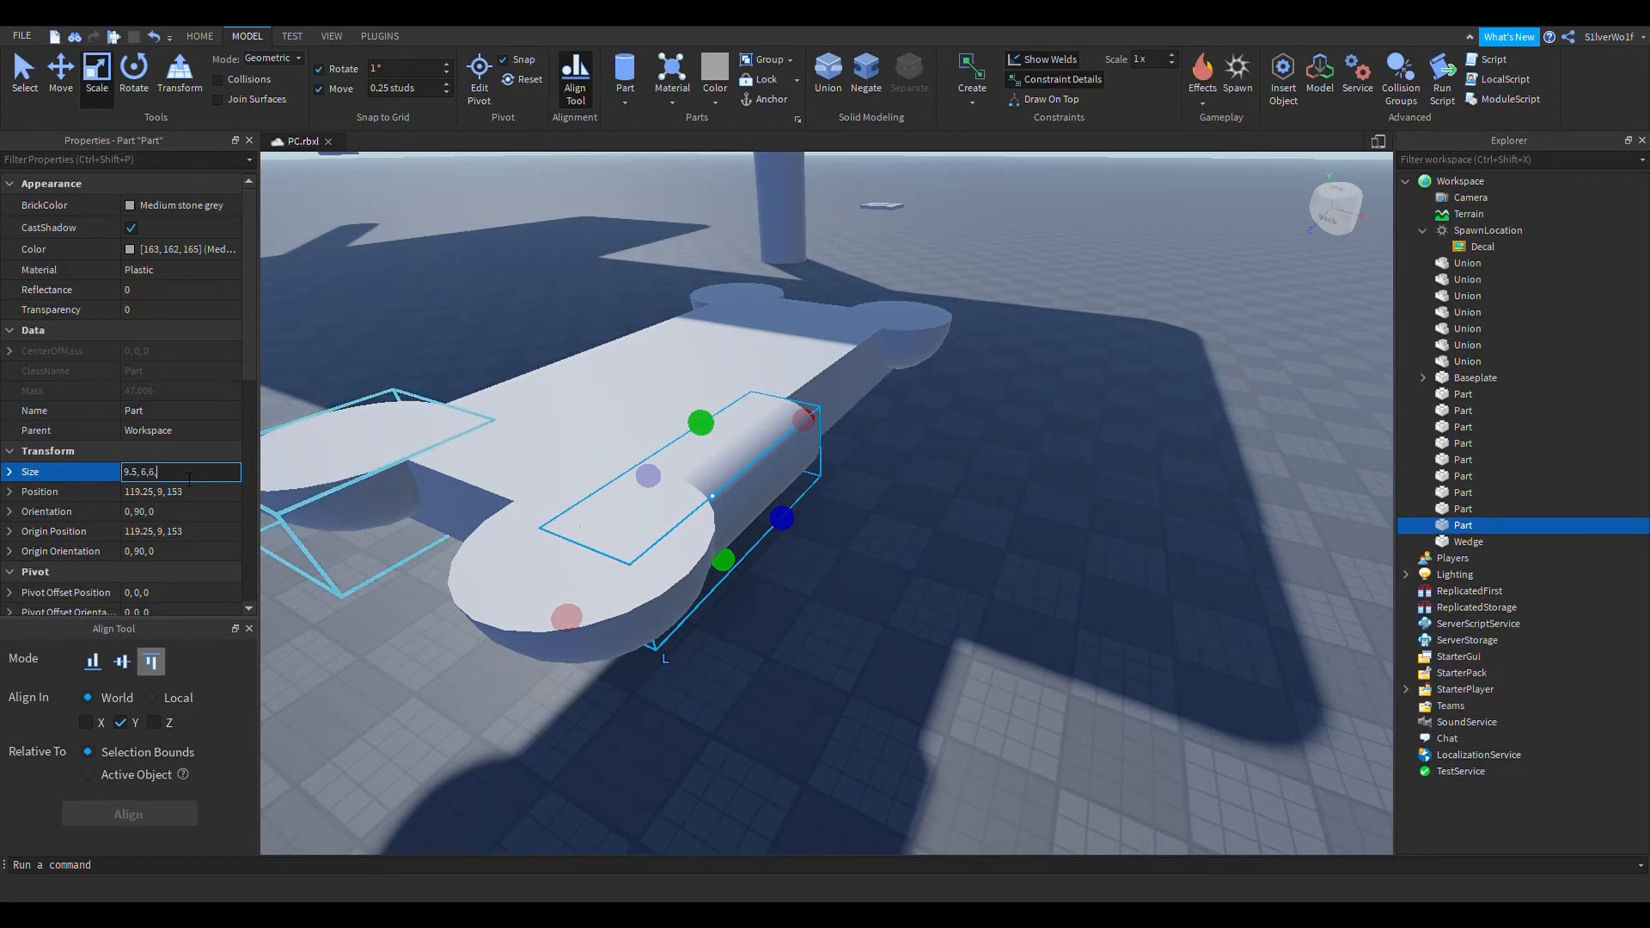
{"action": "key", "text": "Return"}
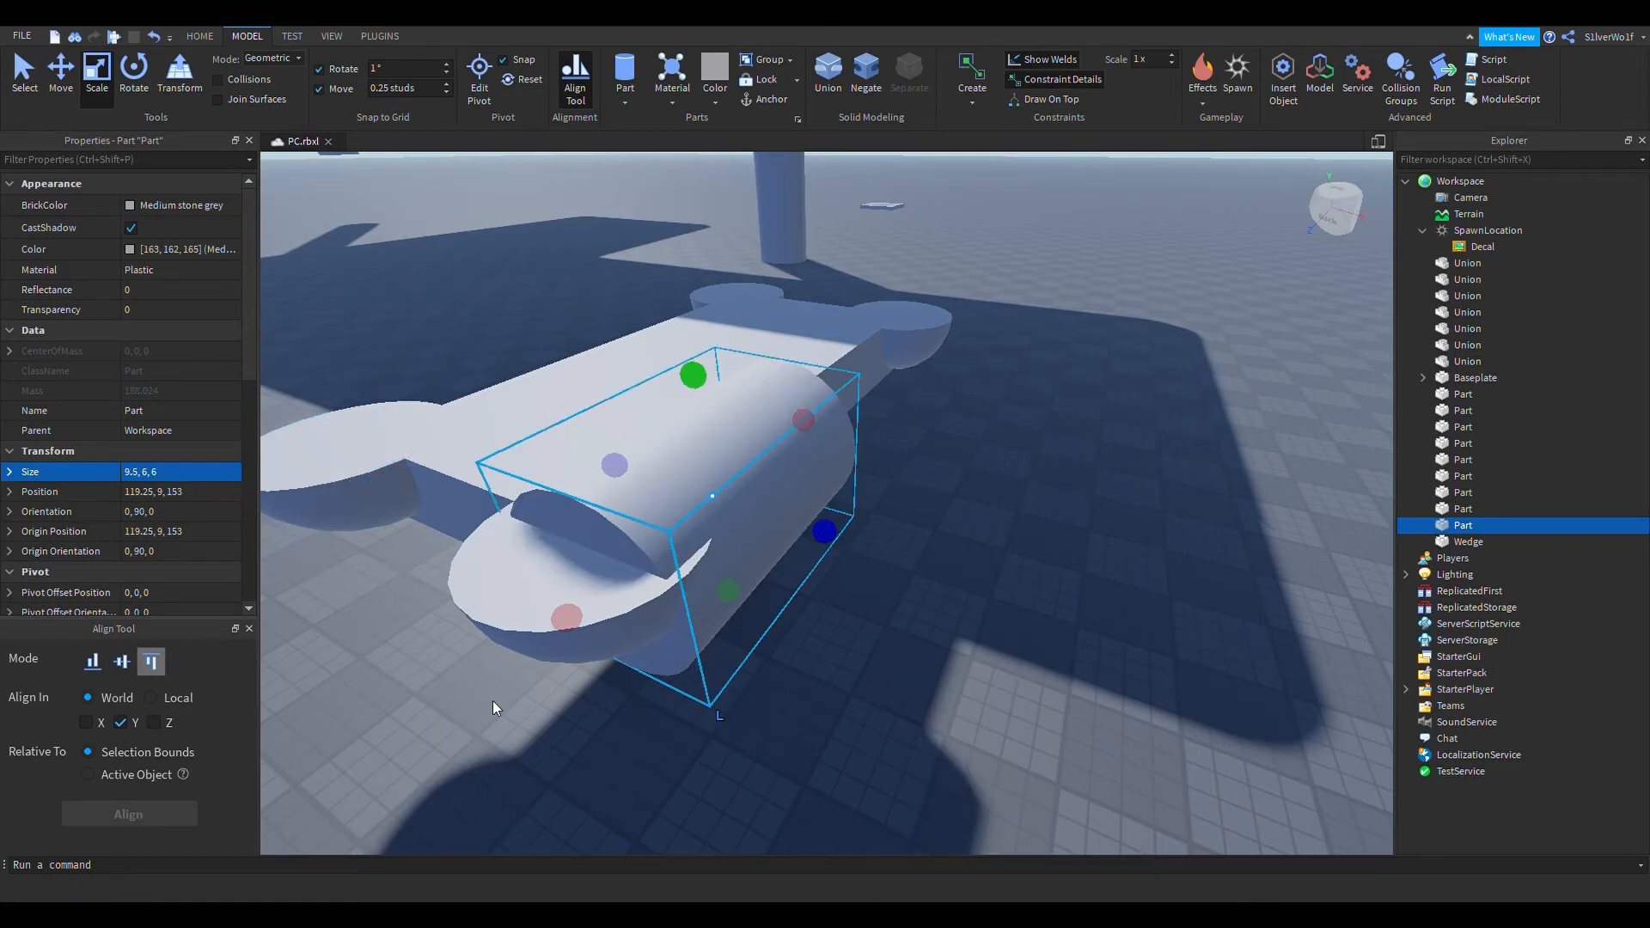
Raise the cylinder to Y 10.25 to bring its underside level with the bottom of the half-sphere
{"action": "left_click", "coordinate": [975, 619]}
{"action": "key", "text": "d"}
{"action": "right_click_drag", "start_coordinate": [975, 619], "coordinate": [963, 697]}
{"action": "left_click", "coordinate": [868, 502]}
{"action": "key", "text": "a"}
{"action": "key", "text": "ctrl+2"}
{"action": "key", "text": "s"}
{"action": "left_click_drag", "start_coordinate": [863, 310], "coordinate": [854, 262]}
{"action": "key", "text": "w"}
{"action": "right_click_drag", "start_coordinate": [886, 545], "coordinate": [885, 545]}
{"action": "key", "text": "d"}
{"action": "key", "text": "a"}
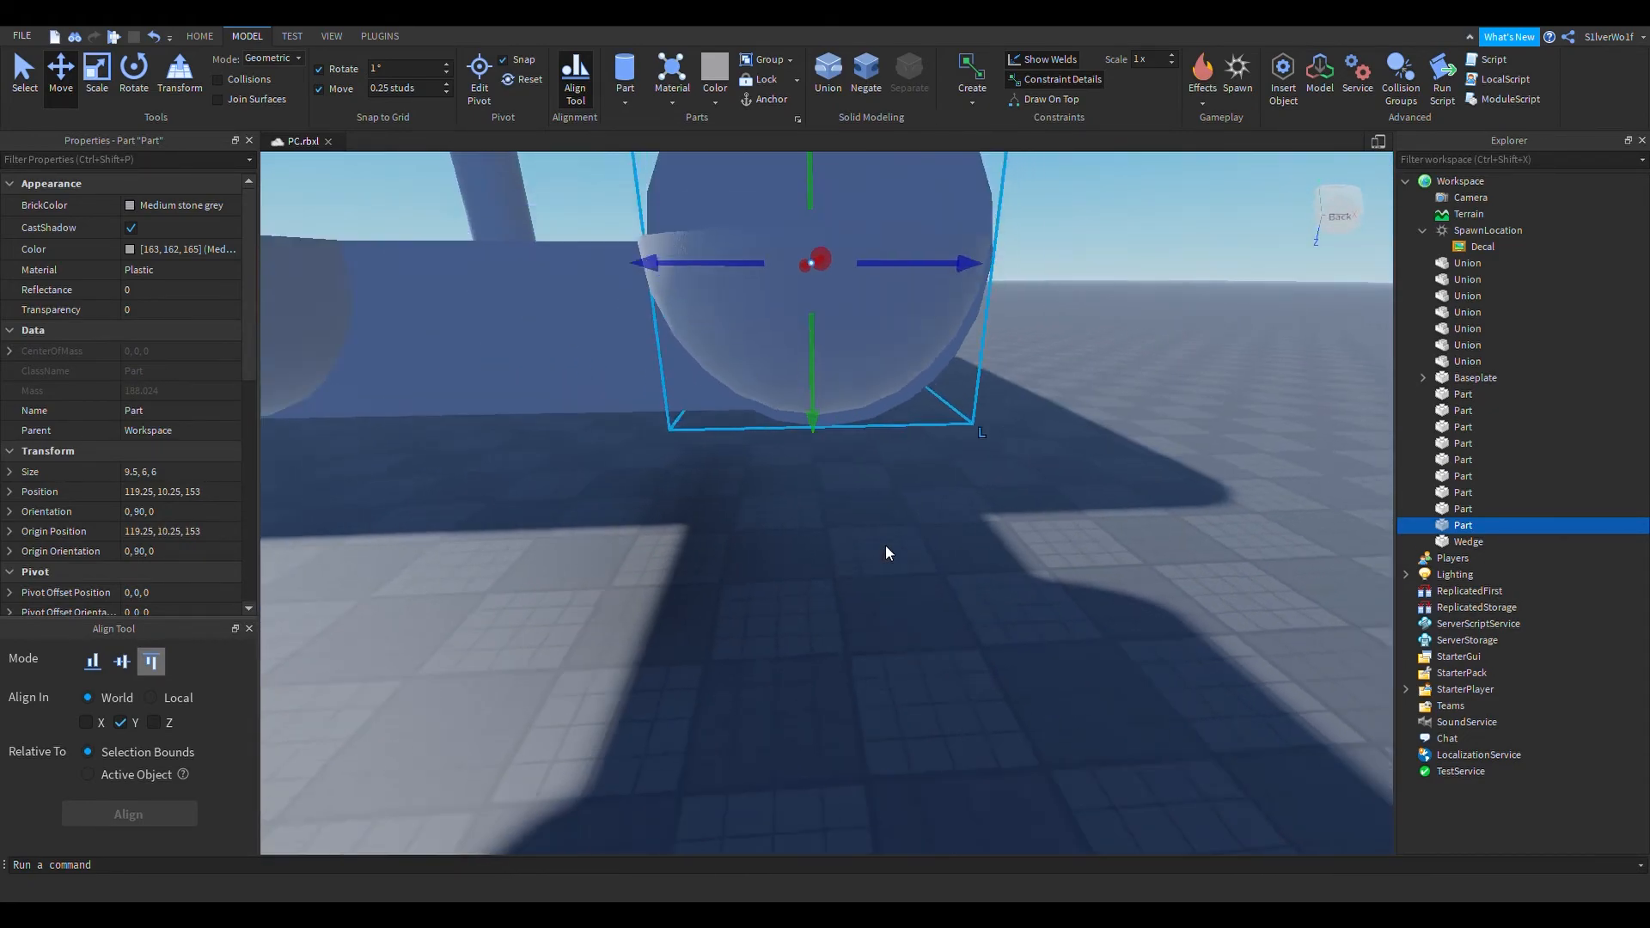
{"action": "scroll", "coordinate": [885, 545], "scroll_direction": "down", "scroll_amount": 5}
{"action": "left_click_drag", "start_coordinate": [787, 385], "coordinate": [775, 392]}
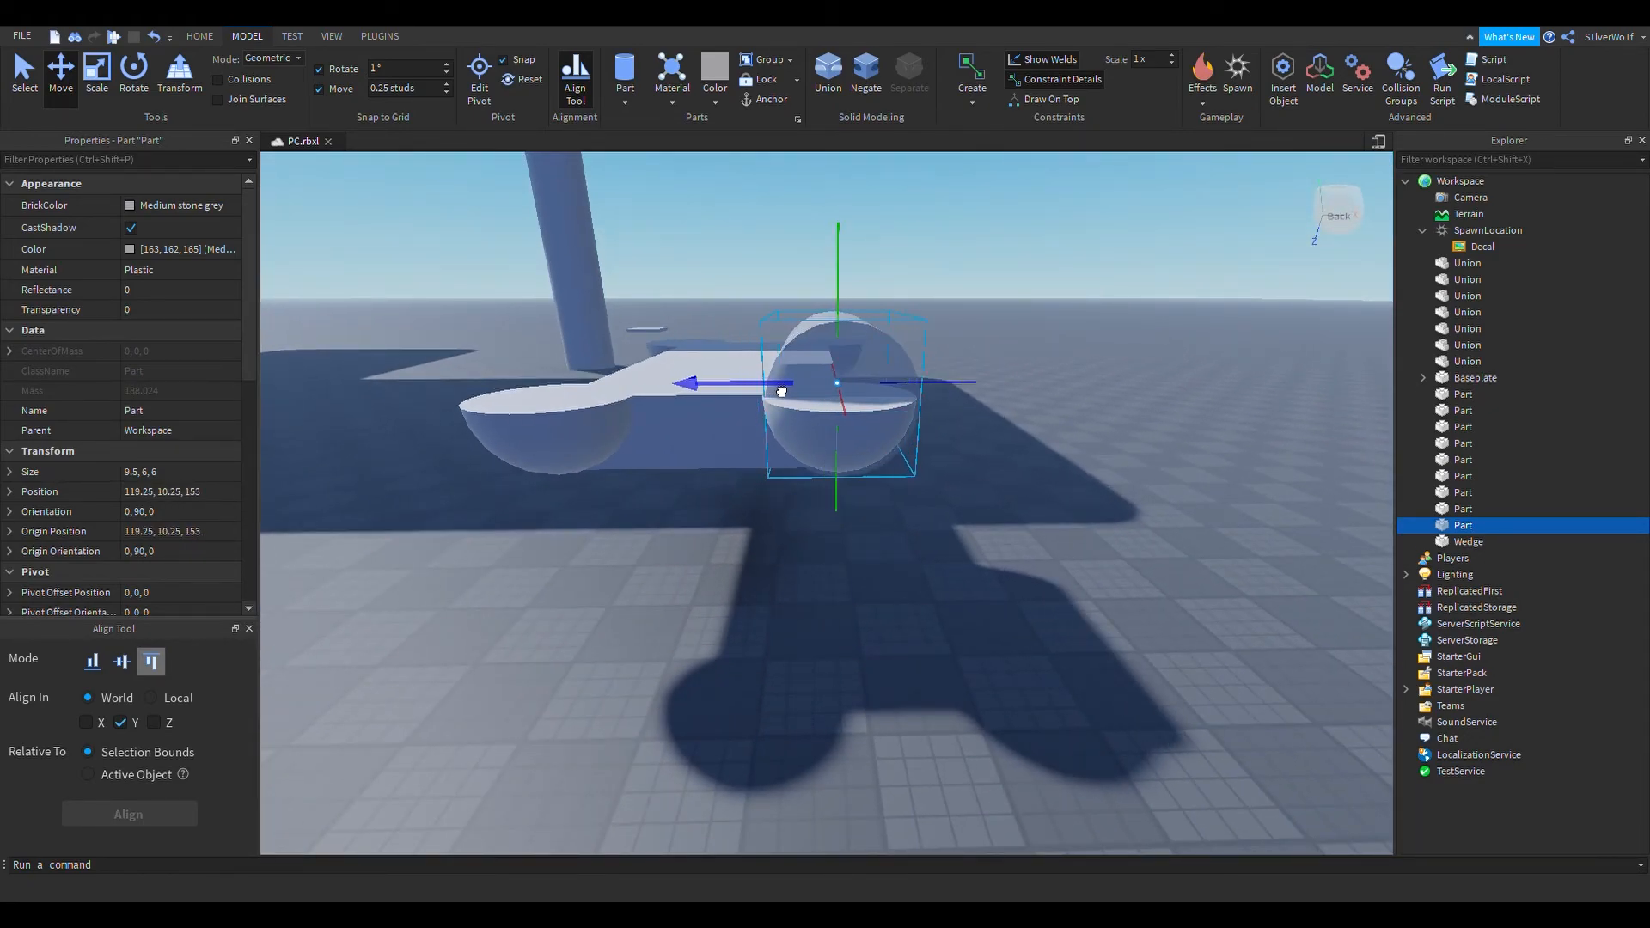
Try aligning the centers of the cylinder and half-sphere in X and Y relative to the selection bounds, and undo it
{"action": "right_click_drag", "start_coordinate": [956, 517], "coordinate": [950, 512]}
{"action": "left_click", "coordinate": [956, 518]}
{"action": "scroll", "coordinate": [952, 510], "scroll_direction": "up", "scroll_amount": 4}
{"action": "scroll", "coordinate": [951, 512], "scroll_direction": "down", "scroll_amount": 5}
{"action": "left_click", "coordinate": [847, 345]}
{"action": "scroll", "coordinate": [1035, 424], "scroll_direction": "up", "scroll_amount": 1}
{"action": "right_click_drag", "start_coordinate": [1035, 425], "coordinate": [1035, 425]}
{"action": "left_click_drag", "start_coordinate": [902, 318], "coordinate": [902, 318]}
{"action": "left_click", "coordinate": [846, 402], "text": "ctrl"}
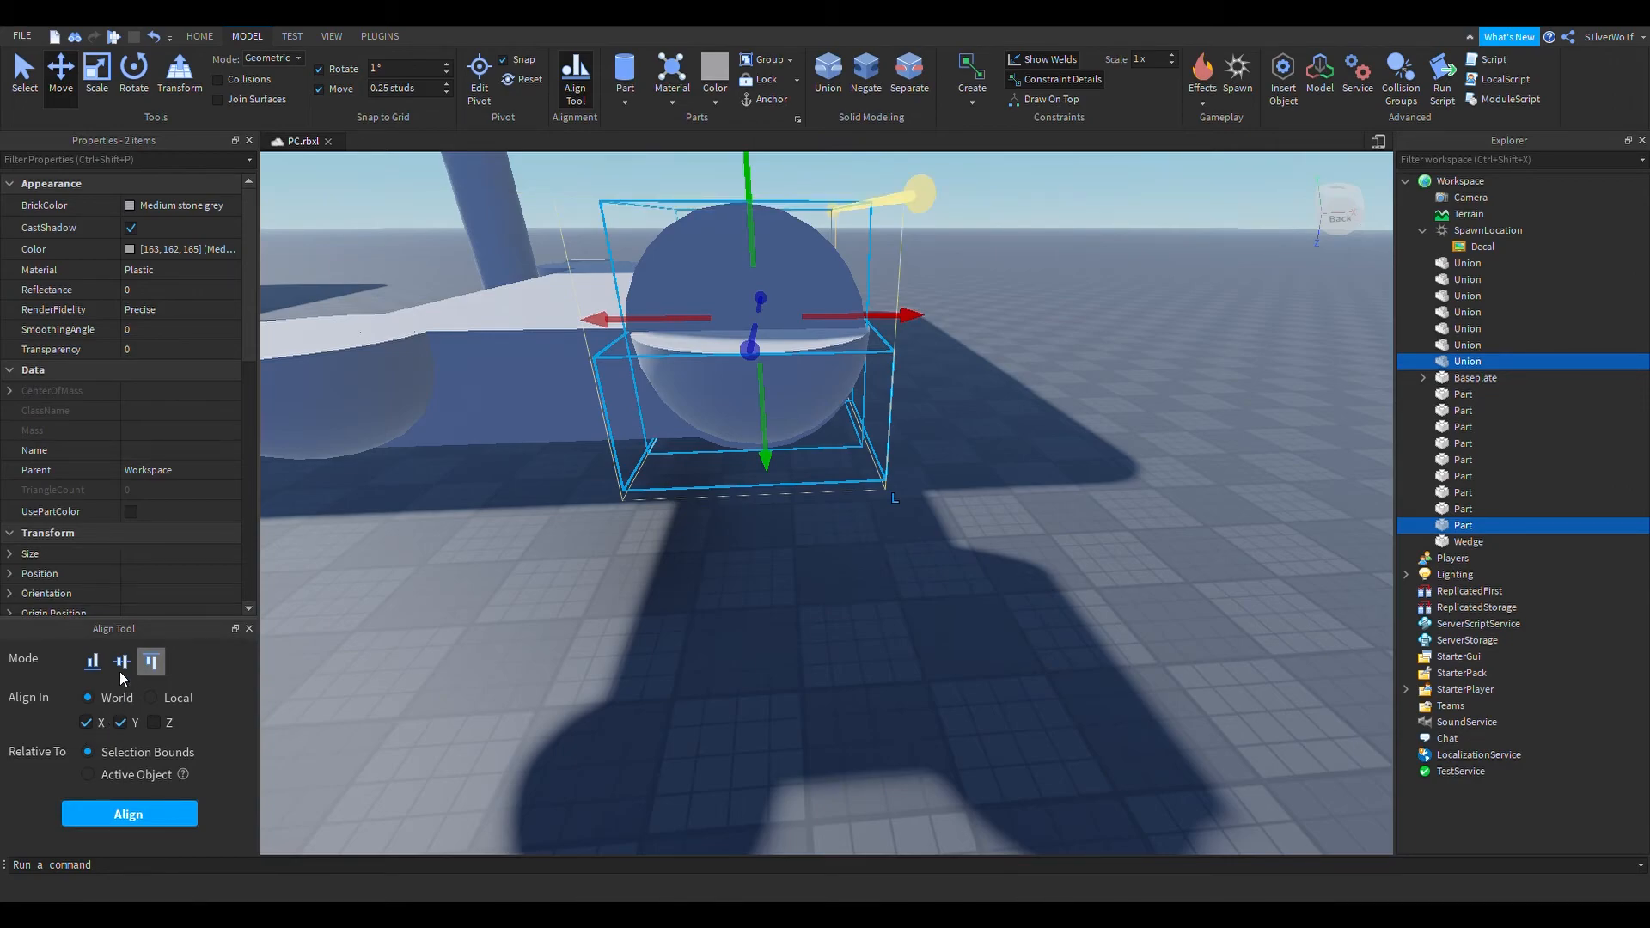
{"action": "left_click", "coordinate": [168, 811]}
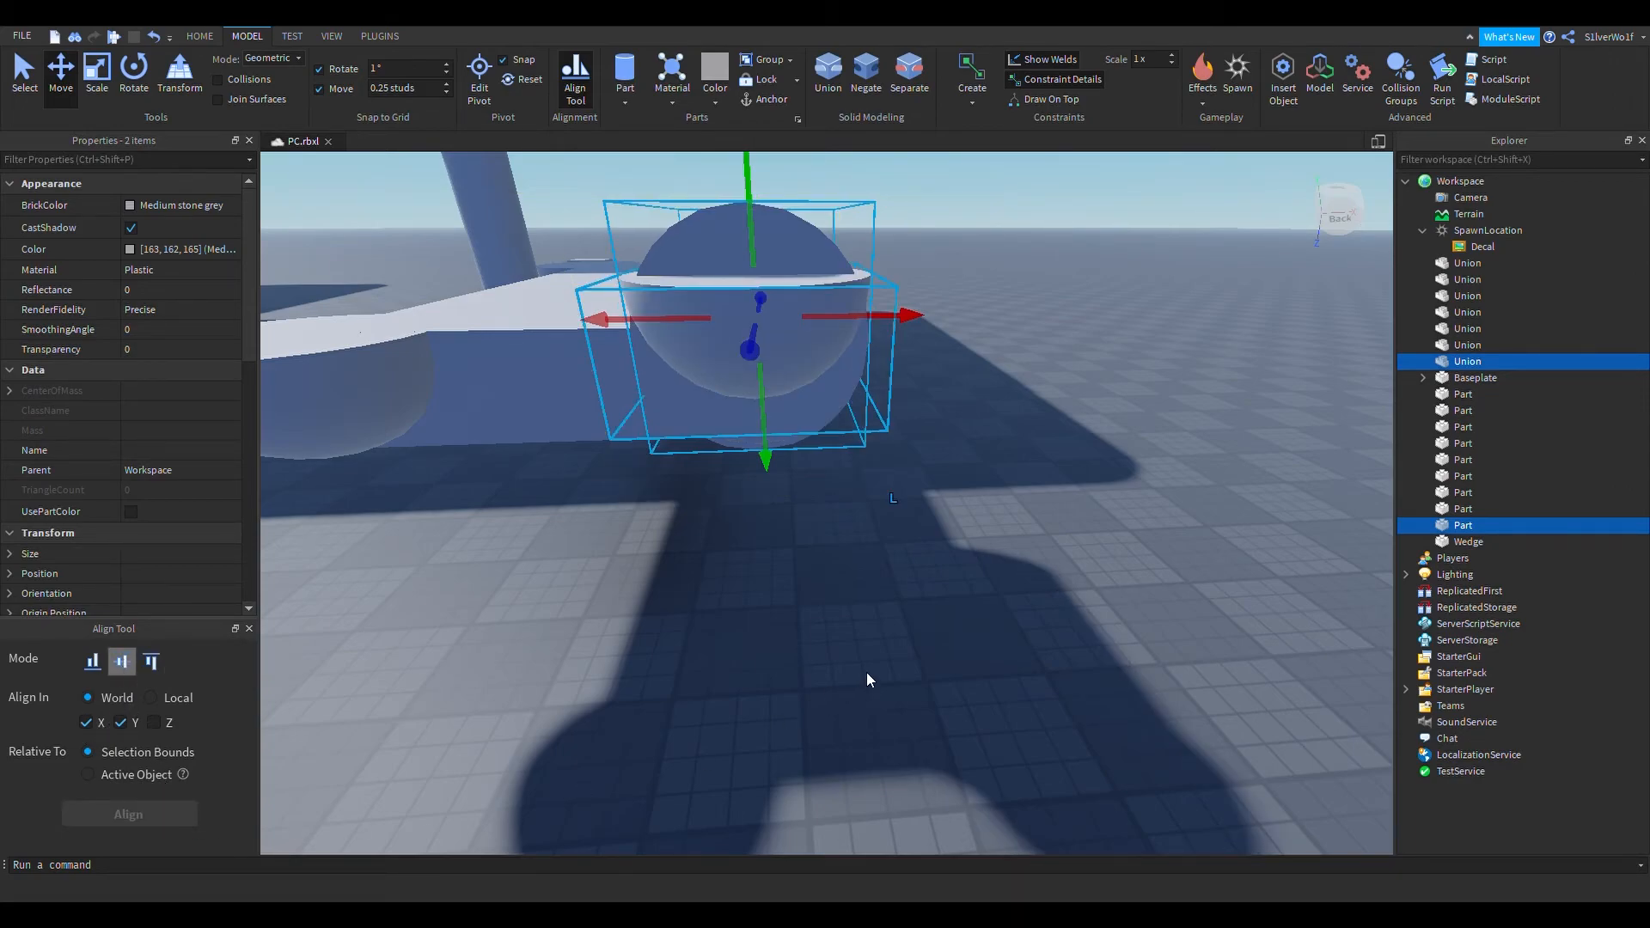
{"action": "key", "text": "ctrl+z"}
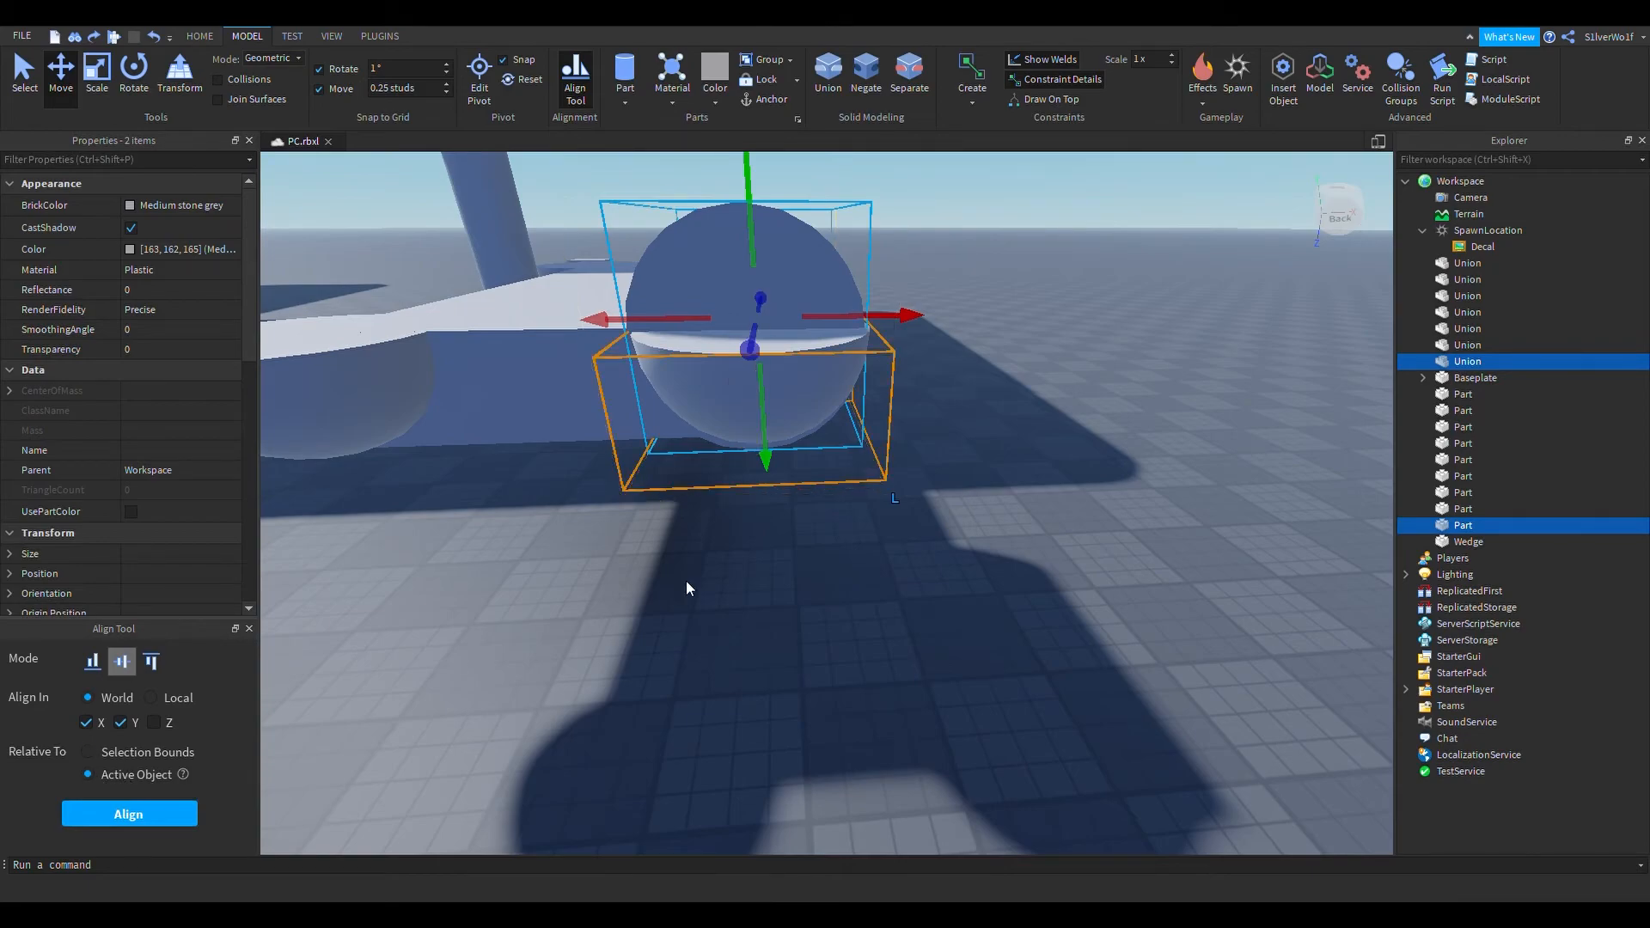
Align the cylinder's center to the half-sphere in X and Y, relative to the active object
{"action": "left_click", "coordinate": [155, 813]}
{"action": "left_click", "coordinate": [985, 646]}
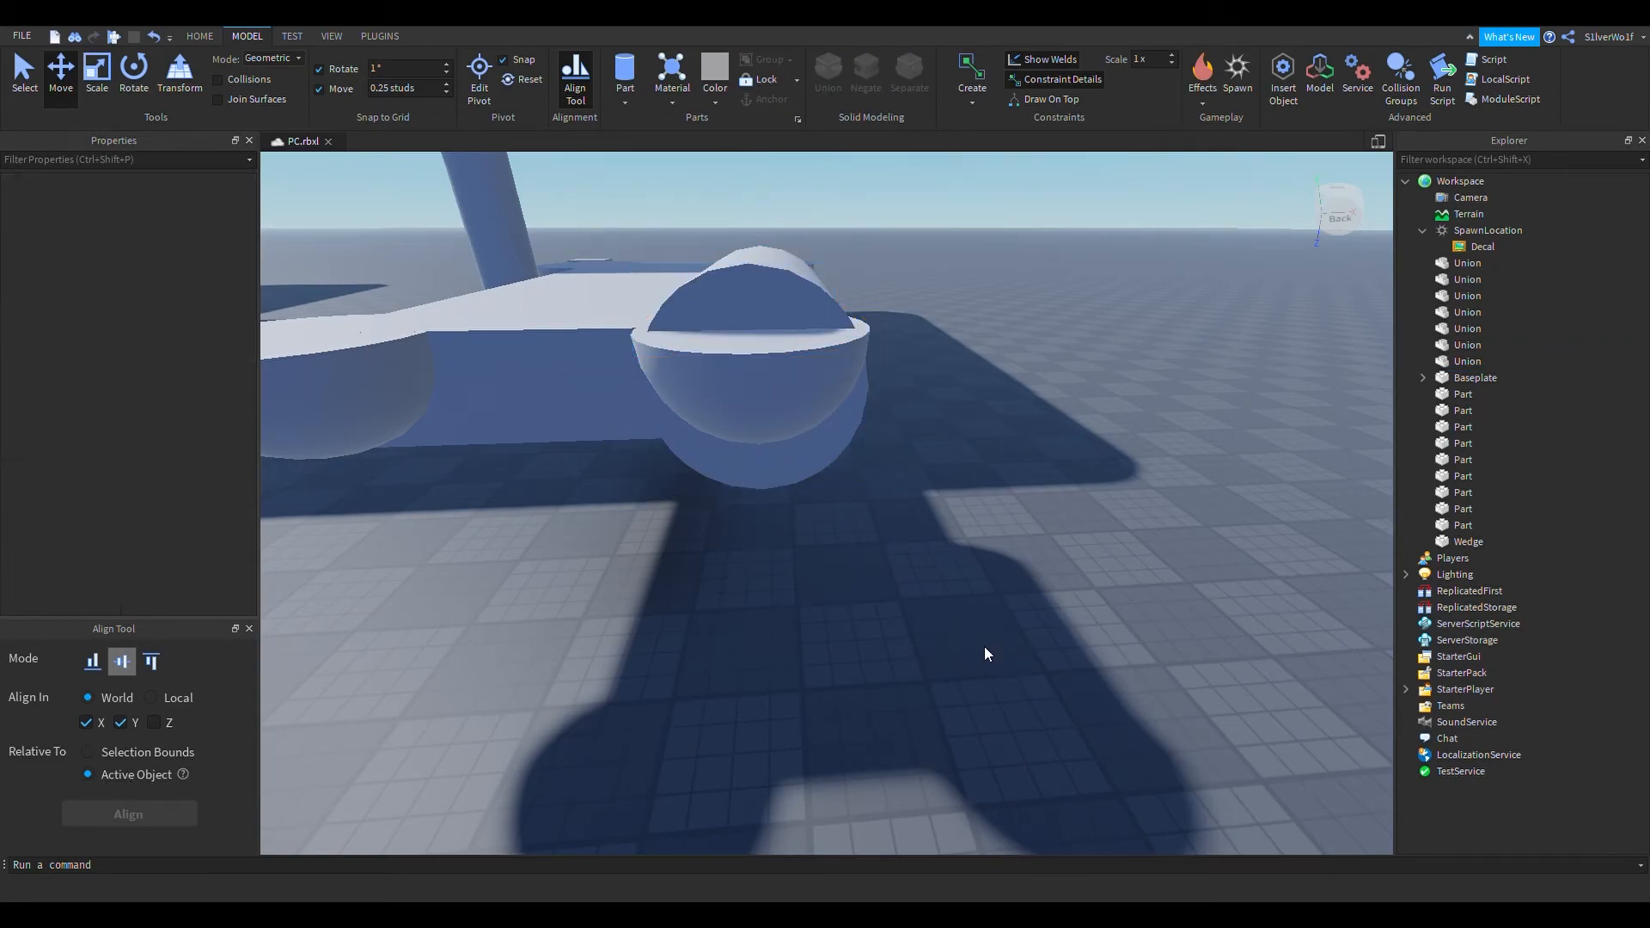
{"action": "right_click_drag", "start_coordinate": [983, 647], "coordinate": [983, 646]}
{"action": "scroll", "coordinate": [983, 647], "scroll_direction": "up", "scroll_amount": 2}
{"action": "scroll", "coordinate": [984, 646], "scroll_direction": "down", "scroll_amount": 2}
Raise the centered cylinder to Y 10.75 to match its lower curve to the half-sphere
{"action": "left_click", "coordinate": [744, 375]}
{"action": "key", "text": "f"}
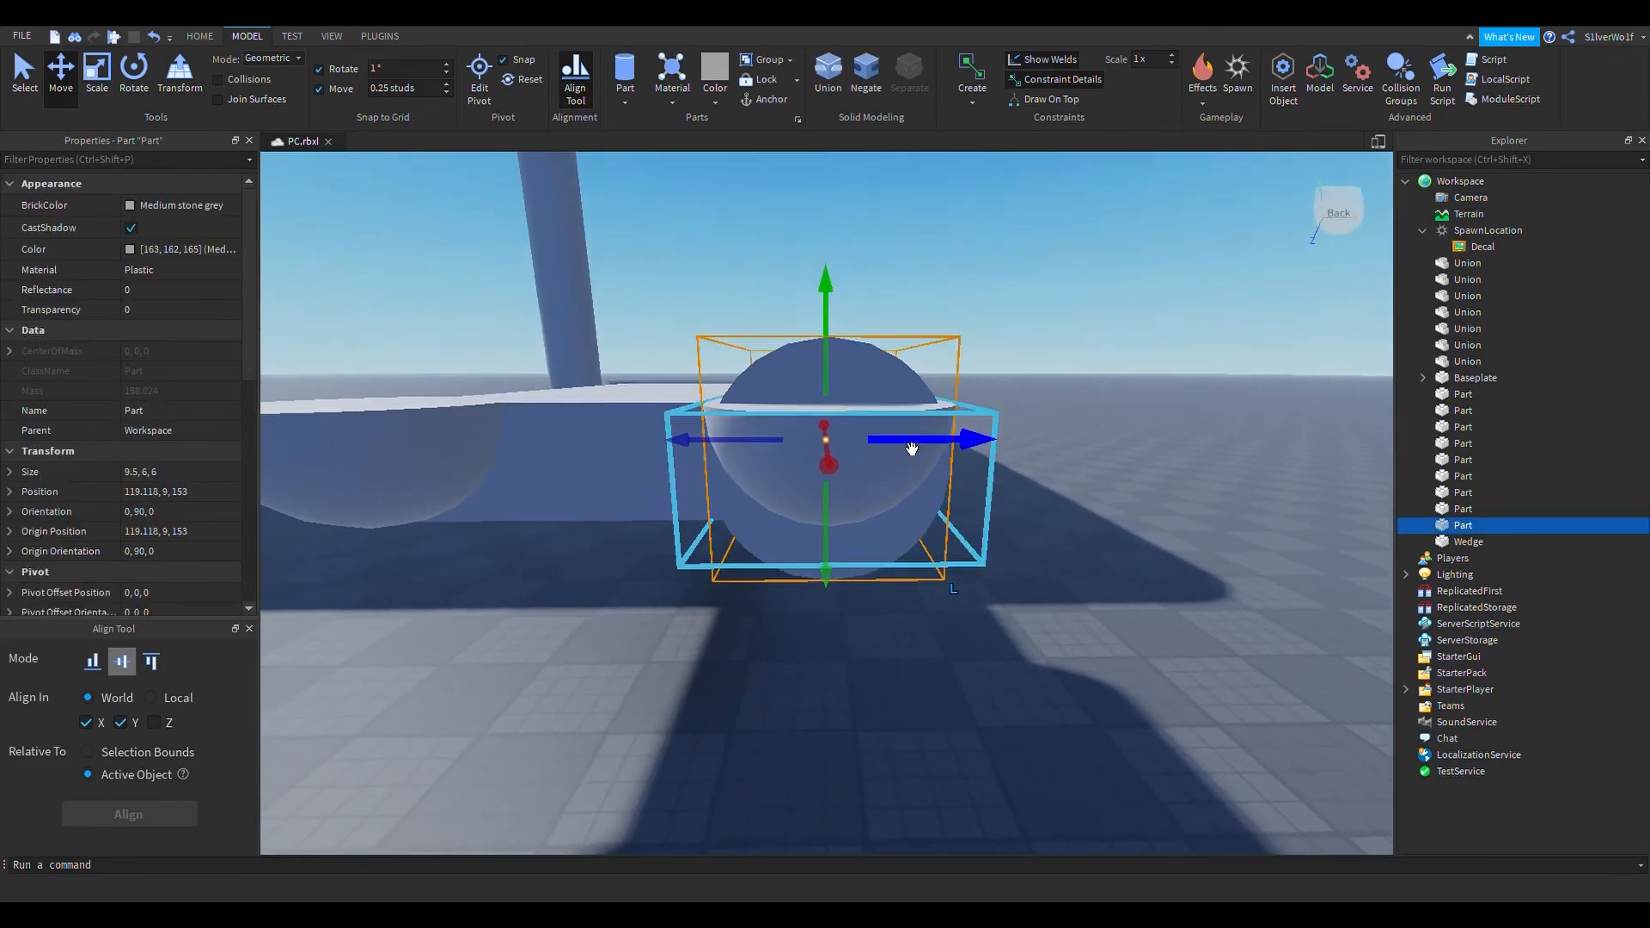
{"action": "left_click_drag", "start_coordinate": [834, 273], "coordinate": [834, 273]}
{"action": "left_click", "coordinate": [1131, 672]}
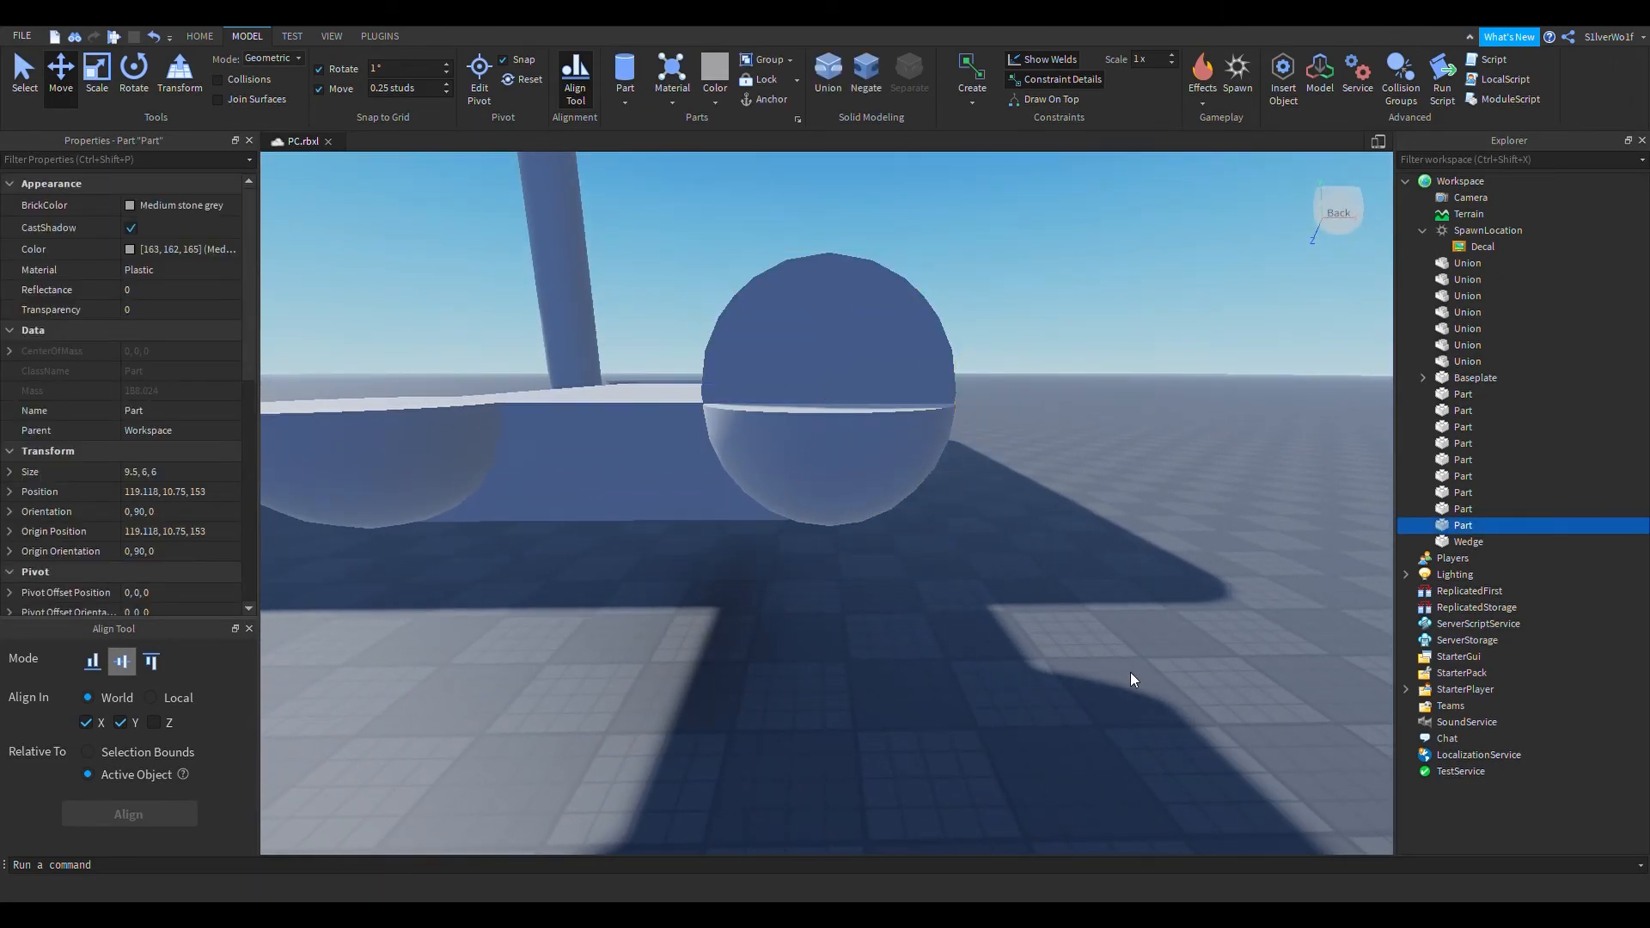
Lower the edge cylinder to Y 10.5 to line its lower curve up with the half-sphere
{"action": "right_click_drag", "start_coordinate": [1100, 648], "coordinate": [1100, 648]}
{"action": "scroll", "coordinate": [1100, 648], "scroll_direction": "up", "scroll_amount": 2}
{"action": "scroll", "coordinate": [1100, 648], "scroll_direction": "down", "scroll_amount": 2}
{"action": "scroll", "coordinate": [1100, 648], "scroll_direction": "up", "scroll_amount": 1}
{"action": "left_click", "coordinate": [907, 508]}
{"action": "left_click_drag", "start_coordinate": [816, 498], "coordinate": [819, 511]}
Stretch the cylinder lengthwise to 22.25 studs toward the half-sphere at the opposite end of the plate
{"action": "left_click", "coordinate": [1002, 633]}
{"action": "scroll", "coordinate": [1003, 633], "scroll_direction": "up", "scroll_amount": 2}
{"action": "right_click_drag", "start_coordinate": [1002, 634], "coordinate": [1002, 633]}
{"action": "key", "text": "d"}
{"action": "left_click", "coordinate": [832, 406]}
{"action": "left_click", "coordinate": [670, 413]}
{"action": "key", "text": "ctrl+3"}
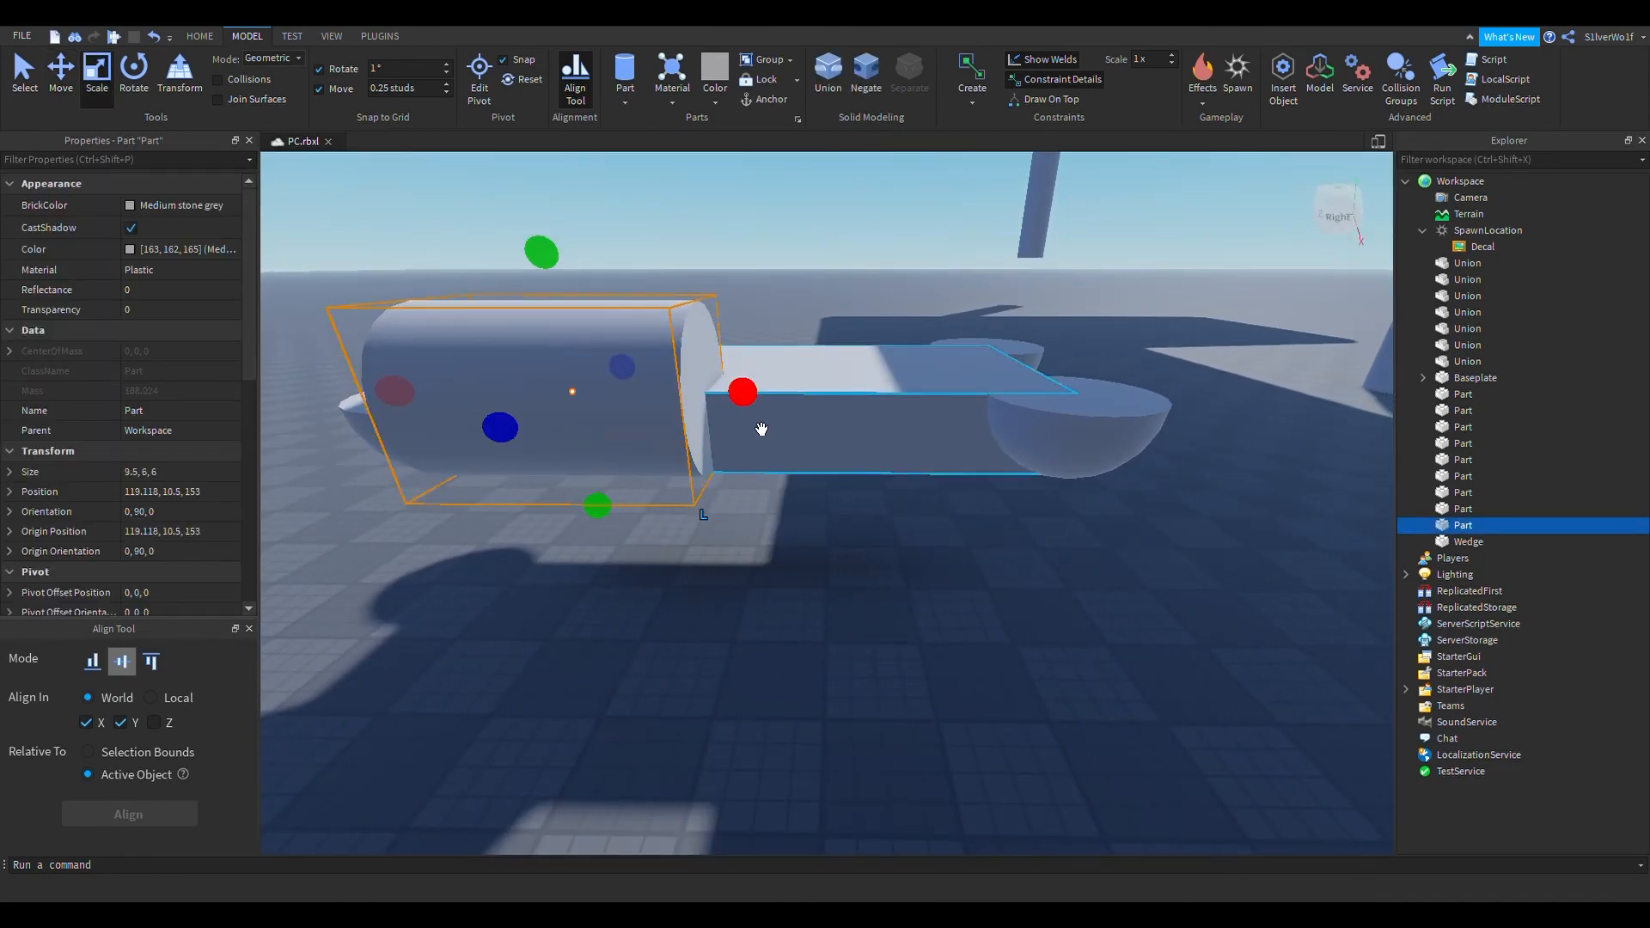
{"action": "left_click_drag", "start_coordinate": [741, 389], "coordinate": [838, 405]}
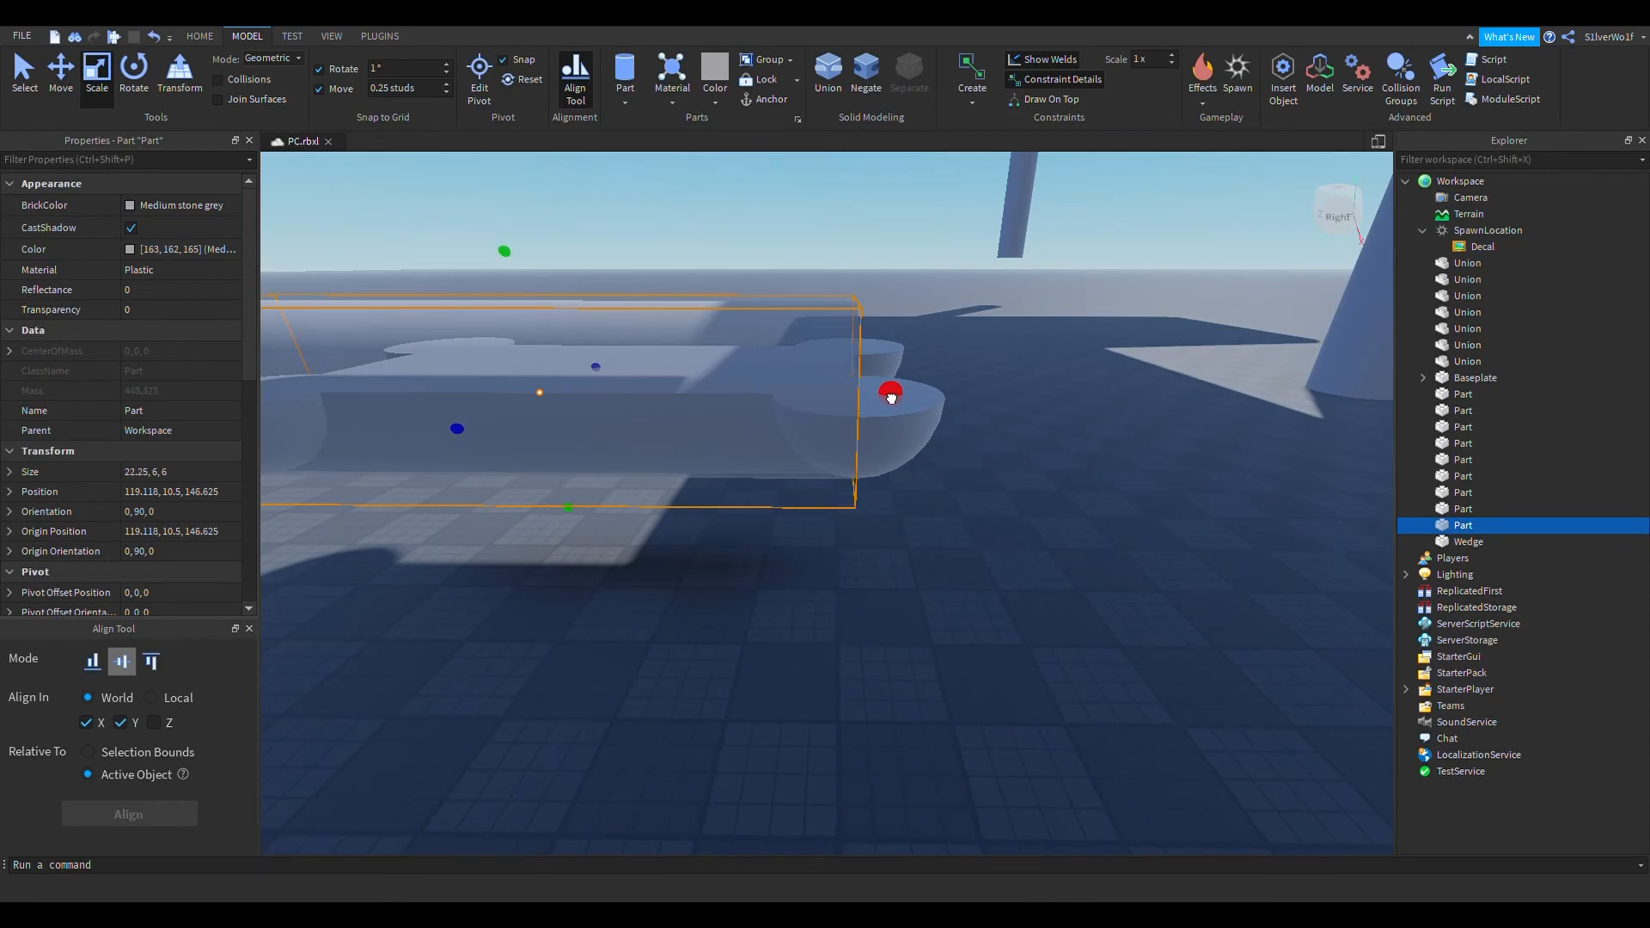
Extend the cylinder to 22.5 studs so its end reaches the middle of the far half-sphere
{"action": "scroll", "coordinate": [930, 488], "scroll_direction": "up", "scroll_amount": 5}
{"action": "scroll", "coordinate": [952, 486], "scroll_direction": "up", "scroll_amount": 3}
{"action": "right_click_drag", "start_coordinate": [976, 509], "coordinate": [976, 509]}
{"action": "scroll", "coordinate": [976, 509], "scroll_direction": "down", "scroll_amount": 3}
{"action": "key", "text": "d"}
{"action": "left_click", "coordinate": [1057, 425]}
{"action": "right_click_drag", "start_coordinate": [1058, 425], "coordinate": [1057, 424]}
{"action": "scroll", "coordinate": [1057, 424], "scroll_direction": "up", "scroll_amount": 2}
{"action": "left_click", "coordinate": [791, 443]}
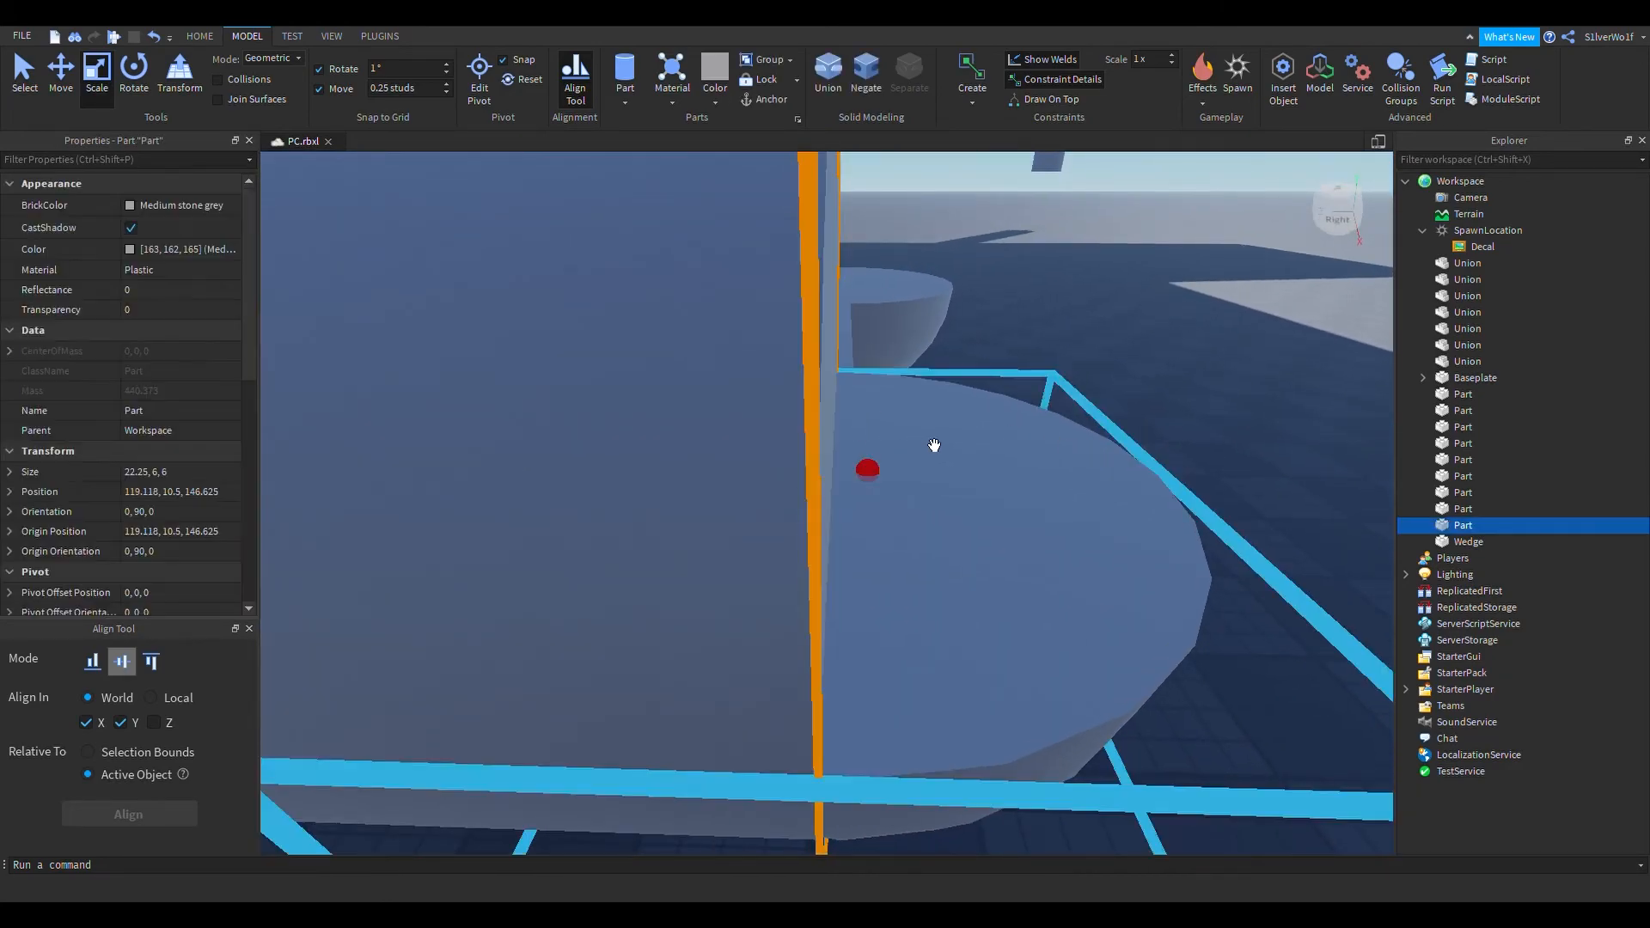
{"action": "left_click", "coordinate": [888, 478]}
{"action": "left_click_drag", "start_coordinate": [899, 480], "coordinate": [901, 481]}
{"action": "left_click", "coordinate": [1050, 328]}
{"action": "right_click_drag", "start_coordinate": [1050, 329], "coordinate": [1044, 395]}
{"action": "scroll", "coordinate": [1080, 358], "scroll_direction": "down", "scroll_amount": 5}
Duplicate the long cylinder and place the copy above the plate at about X 111, Y 13.5, Z 145
{"action": "left_click", "coordinate": [1031, 451]}
{"action": "right_click_drag", "start_coordinate": [988, 674], "coordinate": [988, 674]}
{"action": "key", "text": "ctrl+d"}
{"action": "key", "text": "ctrl+1"}
{"action": "left_click_drag", "start_coordinate": [681, 513], "coordinate": [988, 729]}
{"action": "right_click_drag", "start_coordinate": [987, 729], "coordinate": [1016, 632]}
{"action": "key", "text": "w"}
{"action": "key", "text": "s"}
{"action": "key", "text": "ctrl+2"}
{"action": "mouse_move", "coordinate": [880, 528]}
{"action": "right_mouse_down"}
{"action": "mouse_move", "coordinate": [896, 557]}
{"action": "mouse_move", "coordinate": [858, 509]}
{"action": "right_mouse_up"}
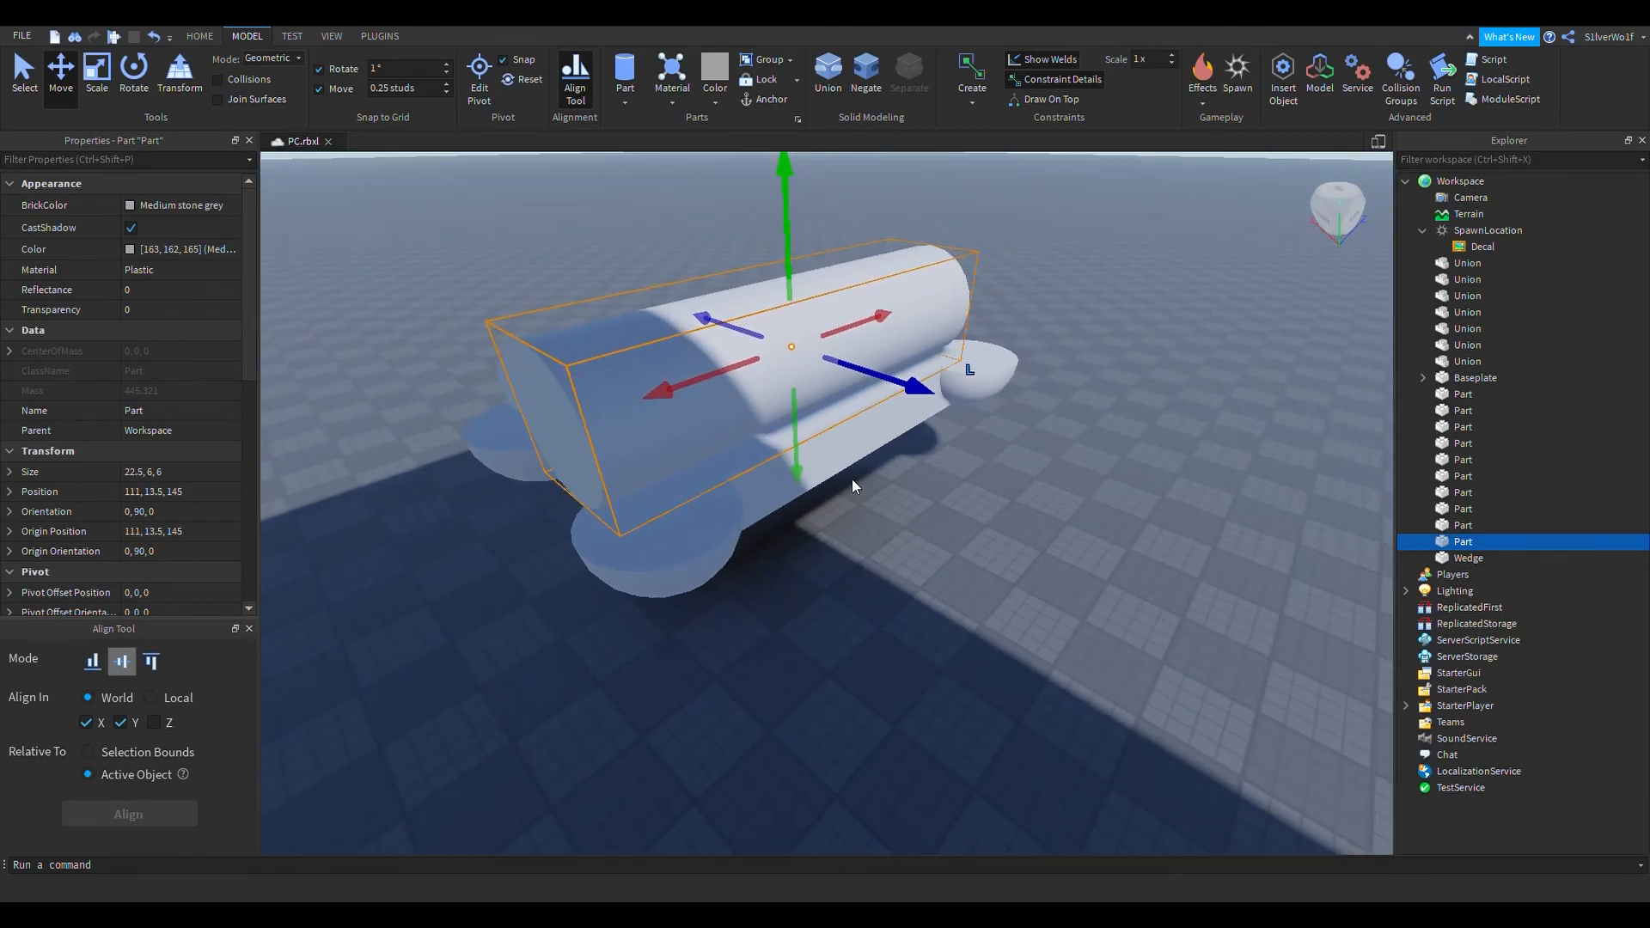
Shift the duplicate cylinder lengthwise to Z 146.5 and lower it to Y 10.25
{"action": "left_click_drag", "start_coordinate": [881, 320], "coordinate": [928, 368]}
{"action": "scroll", "coordinate": [860, 404], "scroll_direction": "up", "scroll_amount": 3}
{"action": "left_click_drag", "start_coordinate": [818, 442], "coordinate": [813, 504]}
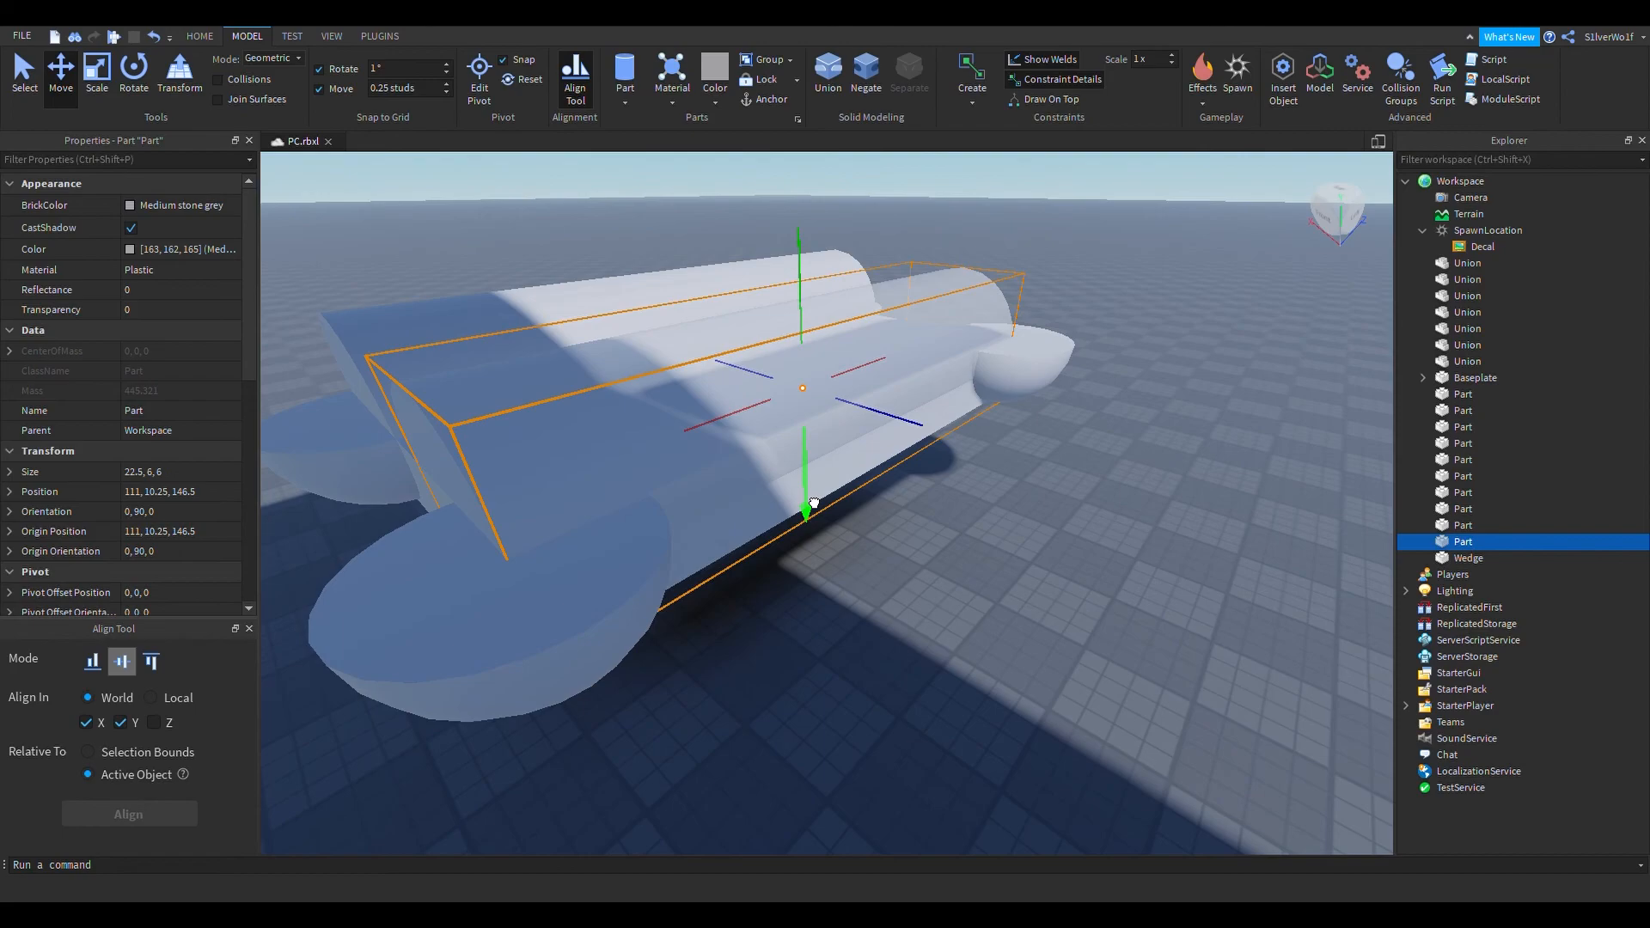
Move the duplicate over the original cylinder at X 119 and raise it to Y 10.5 to match its height
{"action": "right_click_drag", "start_coordinate": [813, 504], "coordinate": [847, 623]}
{"action": "key", "text": "d"}
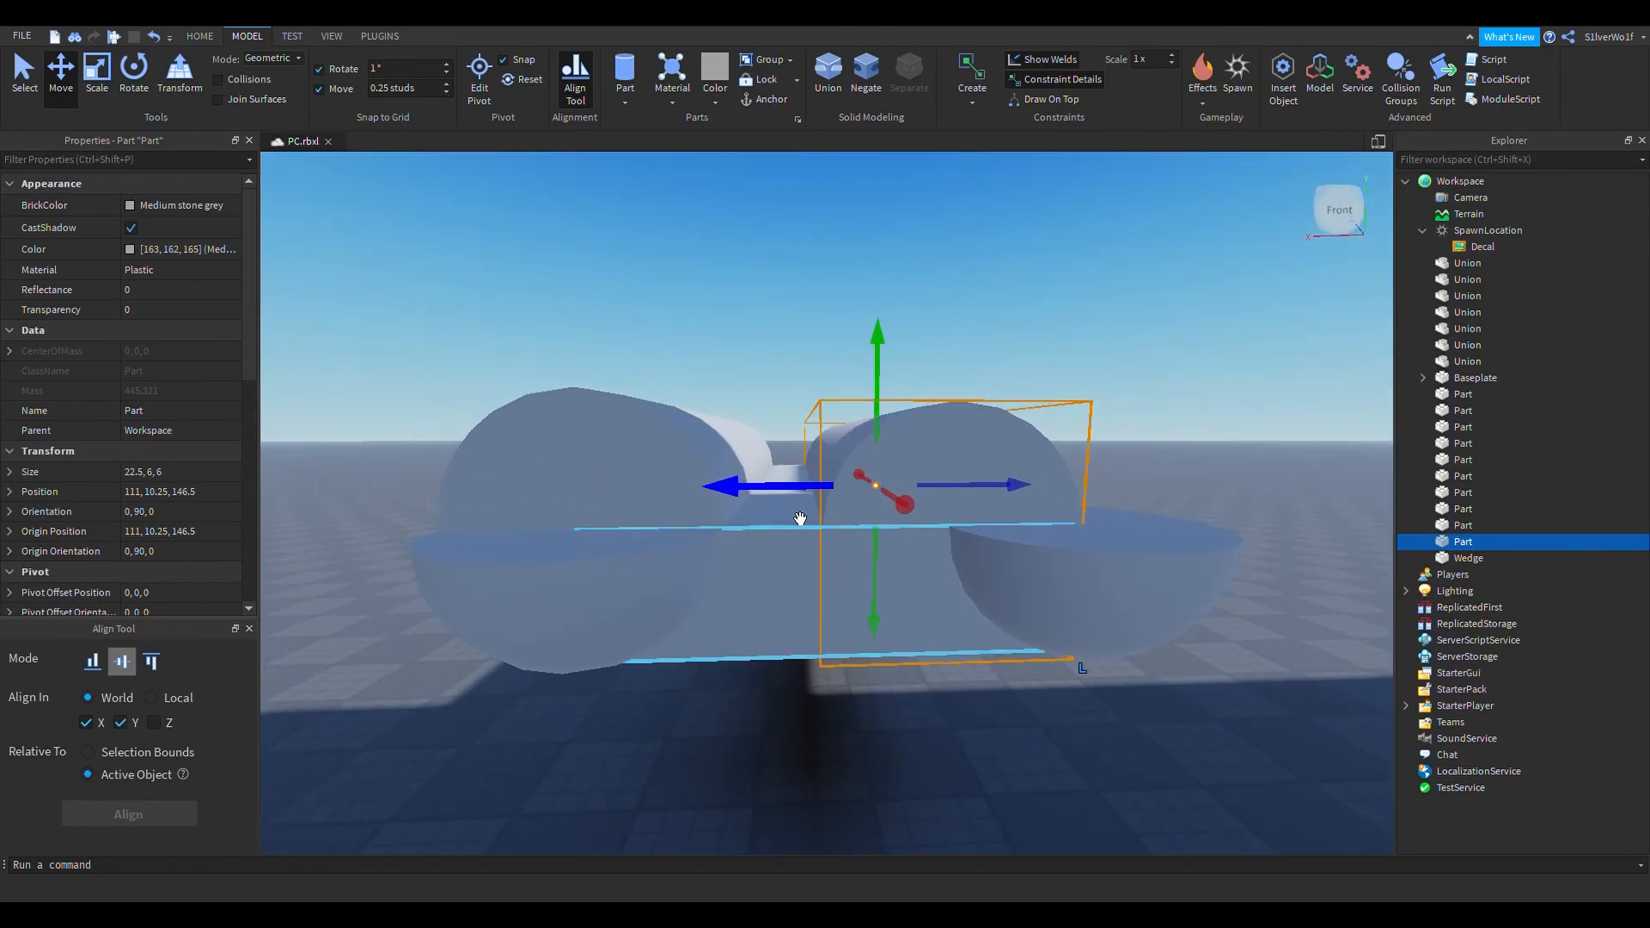
{"action": "left_click_drag", "start_coordinate": [780, 492], "coordinate": [748, 496]}
{"action": "key", "text": "a"}
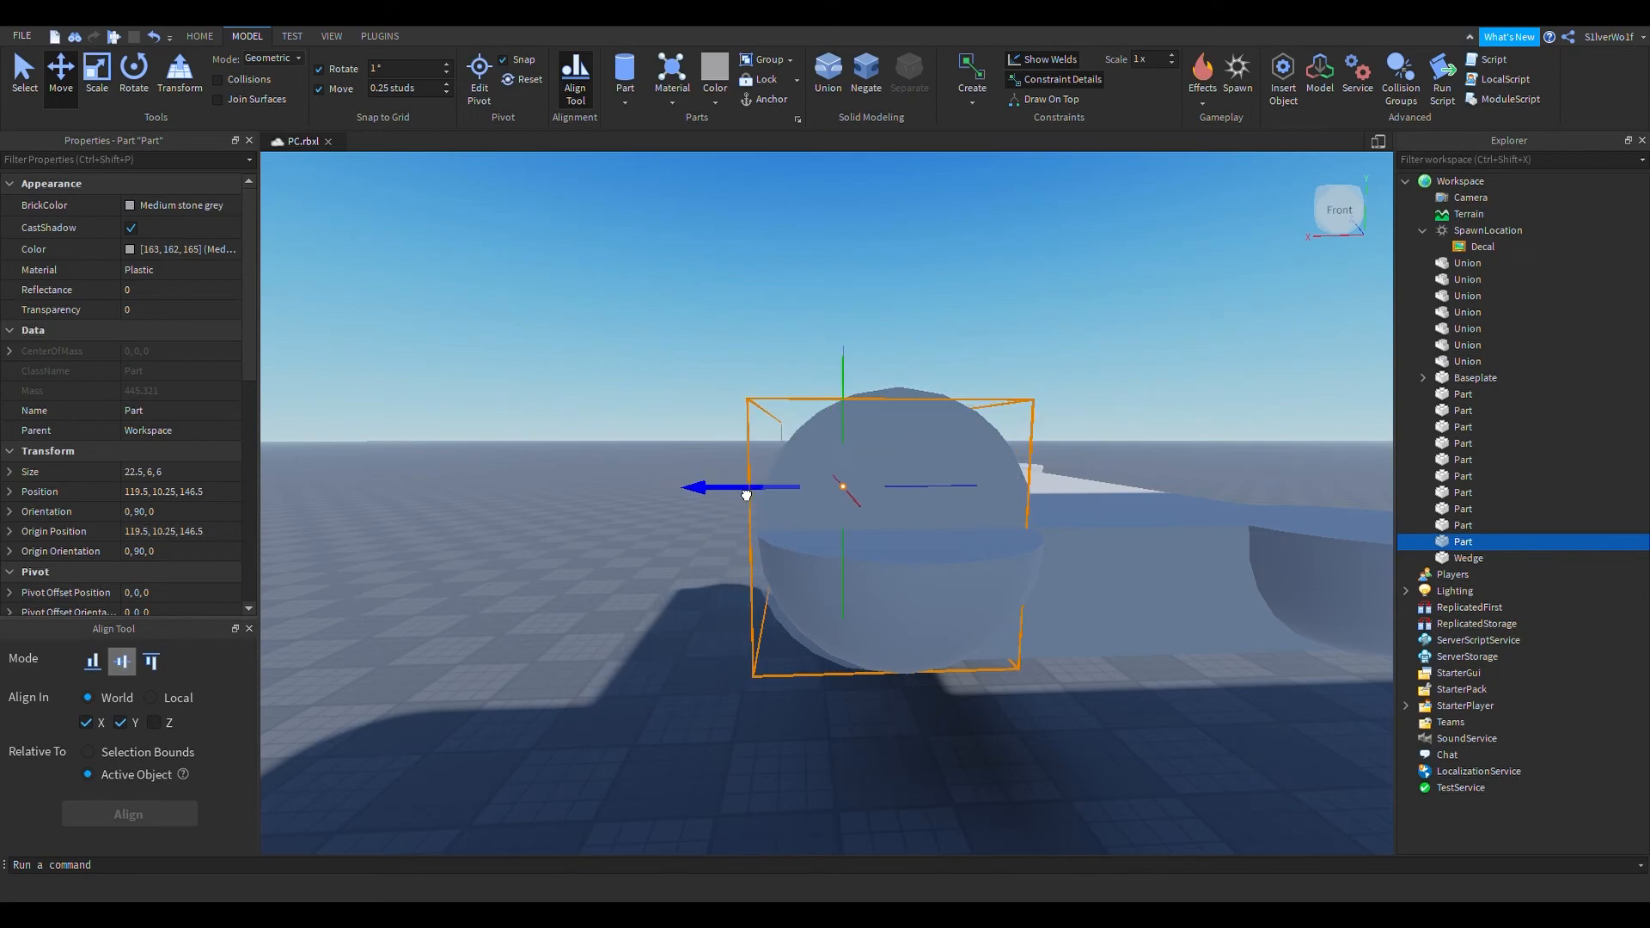
{"action": "left_click_drag", "start_coordinate": [871, 407], "coordinate": [856, 383]}
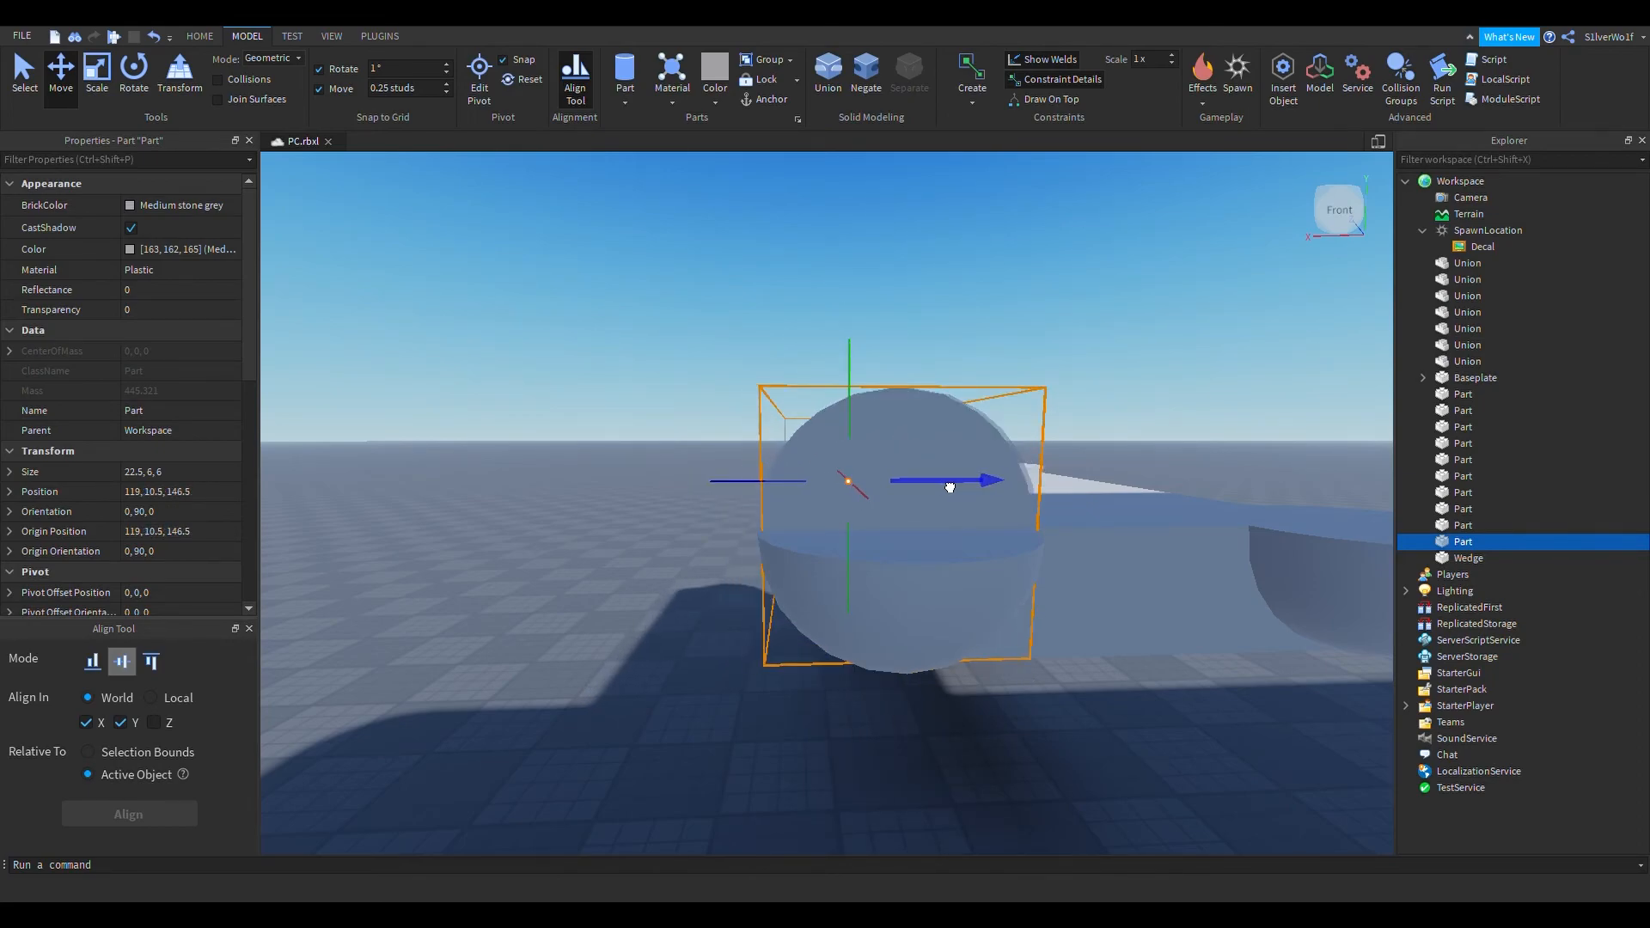
Move the duplicate cylinder across to X 108, over the half-sphere on the plate's opposite side
{"action": "key", "text": "a"}
{"action": "mouse_move", "coordinate": [950, 487]}
{"action": "left_mouse_down"}
{"action": "mouse_move", "coordinate": [924, 483]}
{"action": "mouse_move", "coordinate": [943, 484]}
{"action": "left_mouse_up"}
{"action": "left_click", "coordinate": [1177, 544]}
{"action": "right_click_drag", "start_coordinate": [1173, 548], "coordinate": [1159, 555]}
{"action": "key", "text": "w"}
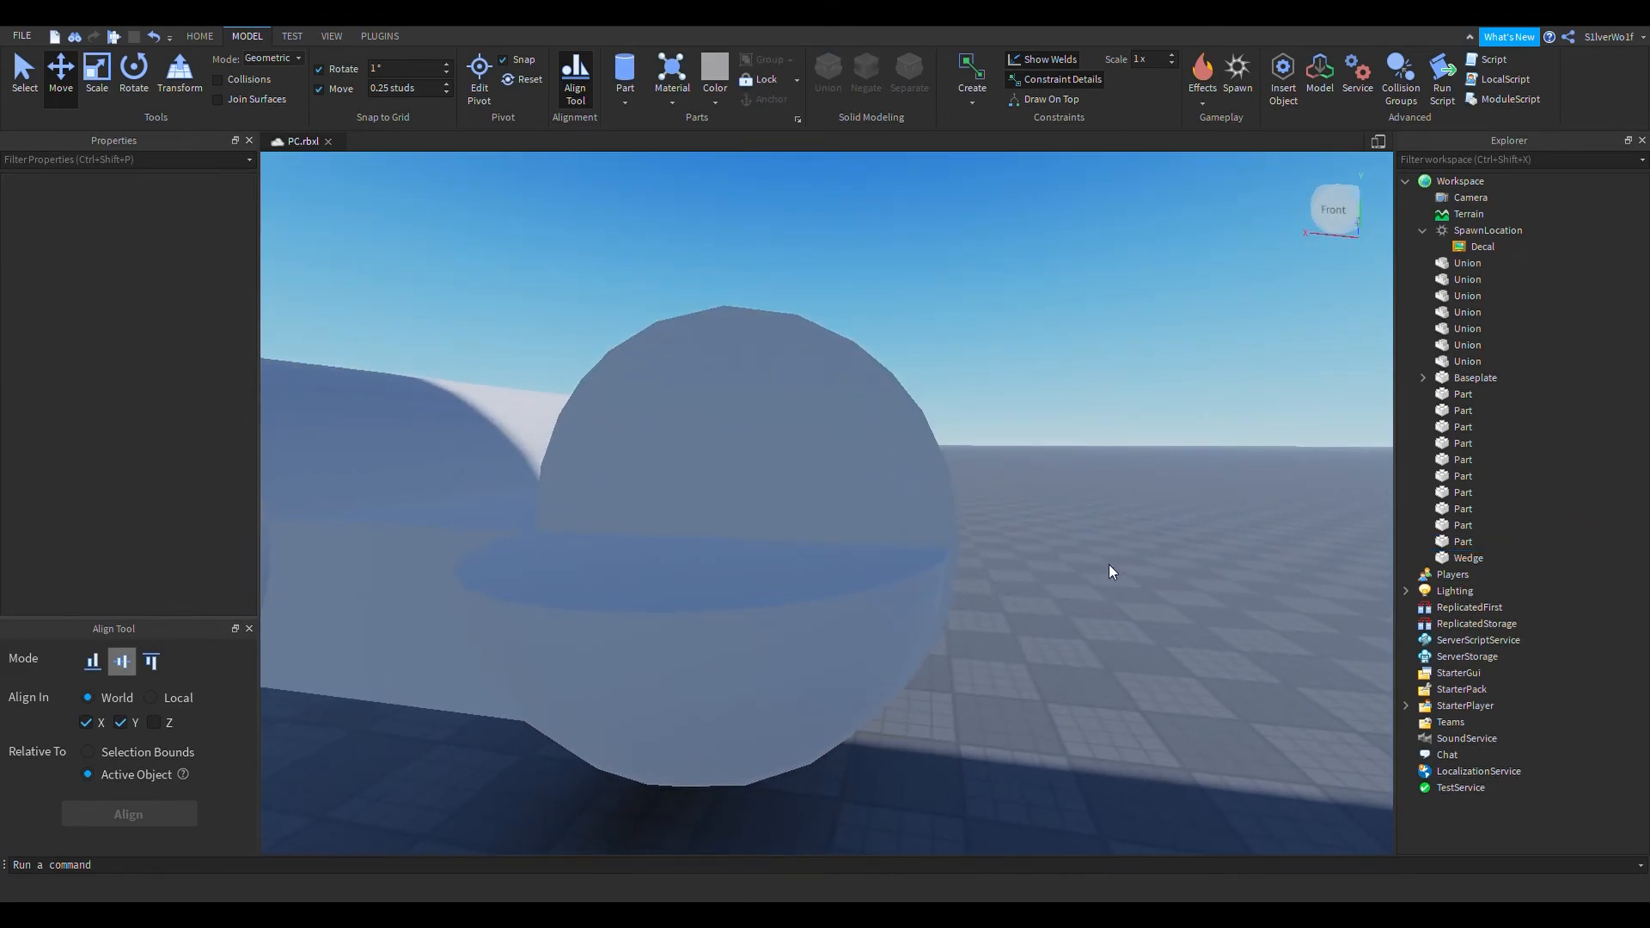
{"action": "key", "text": "s"}
Align the duplicate cylinder's center in X and Y to the half-sphere below it, with the half-sphere as the active object
{"action": "left_click", "coordinate": [904, 593]}
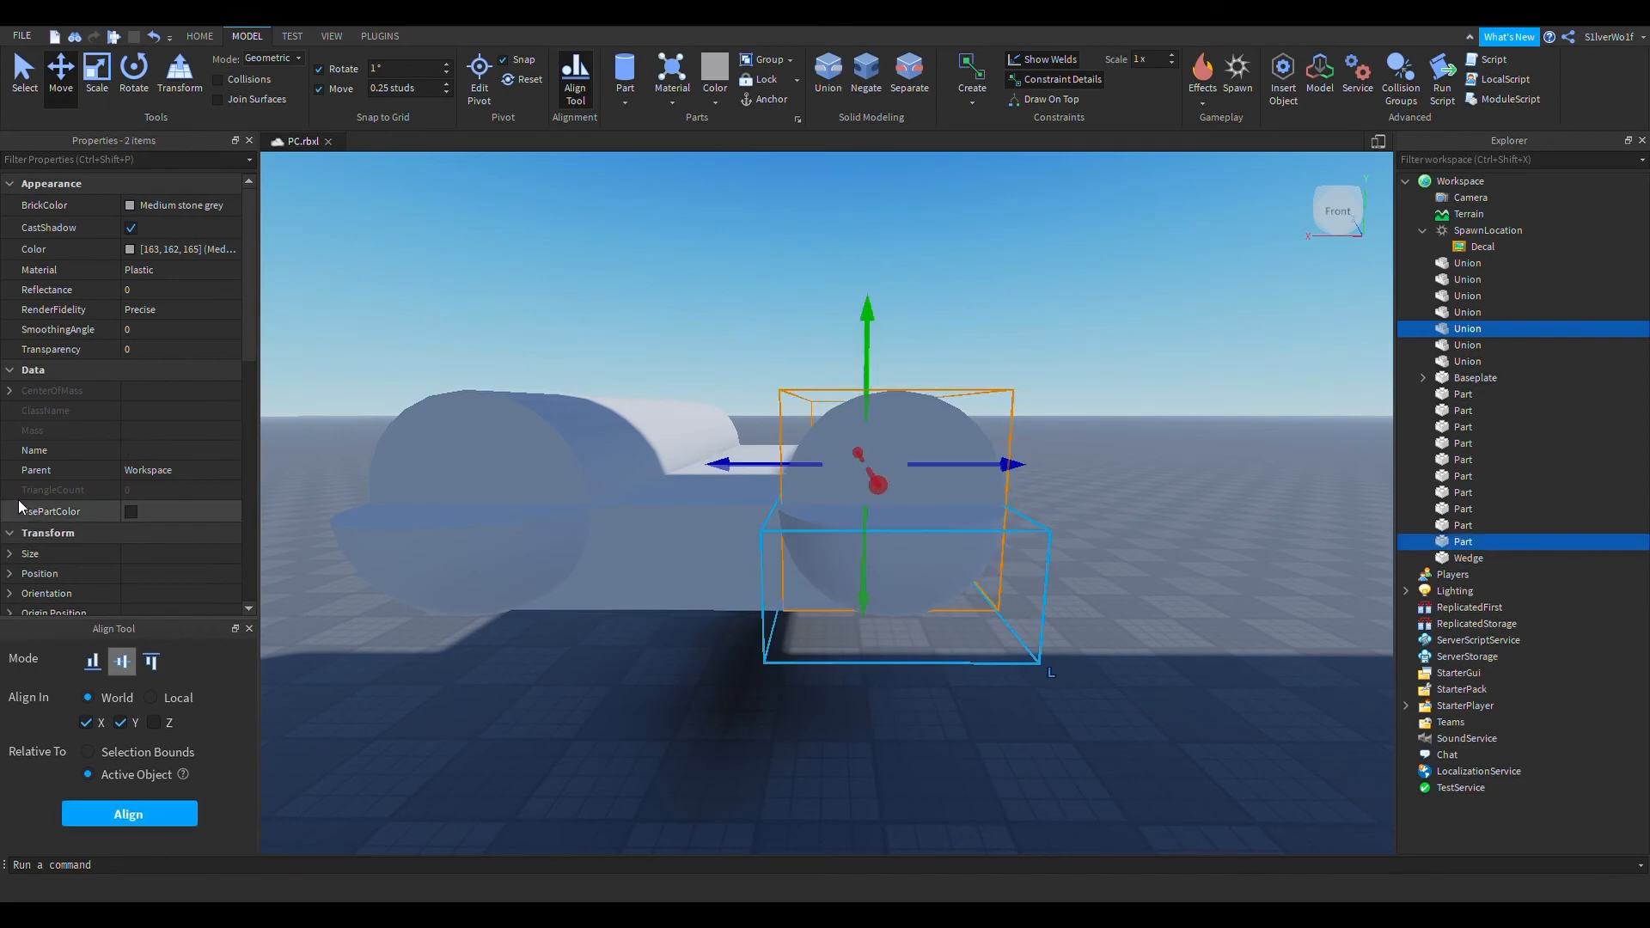
{"action": "left_click", "coordinate": [143, 816]}
{"action": "left_click", "coordinate": [839, 585]}
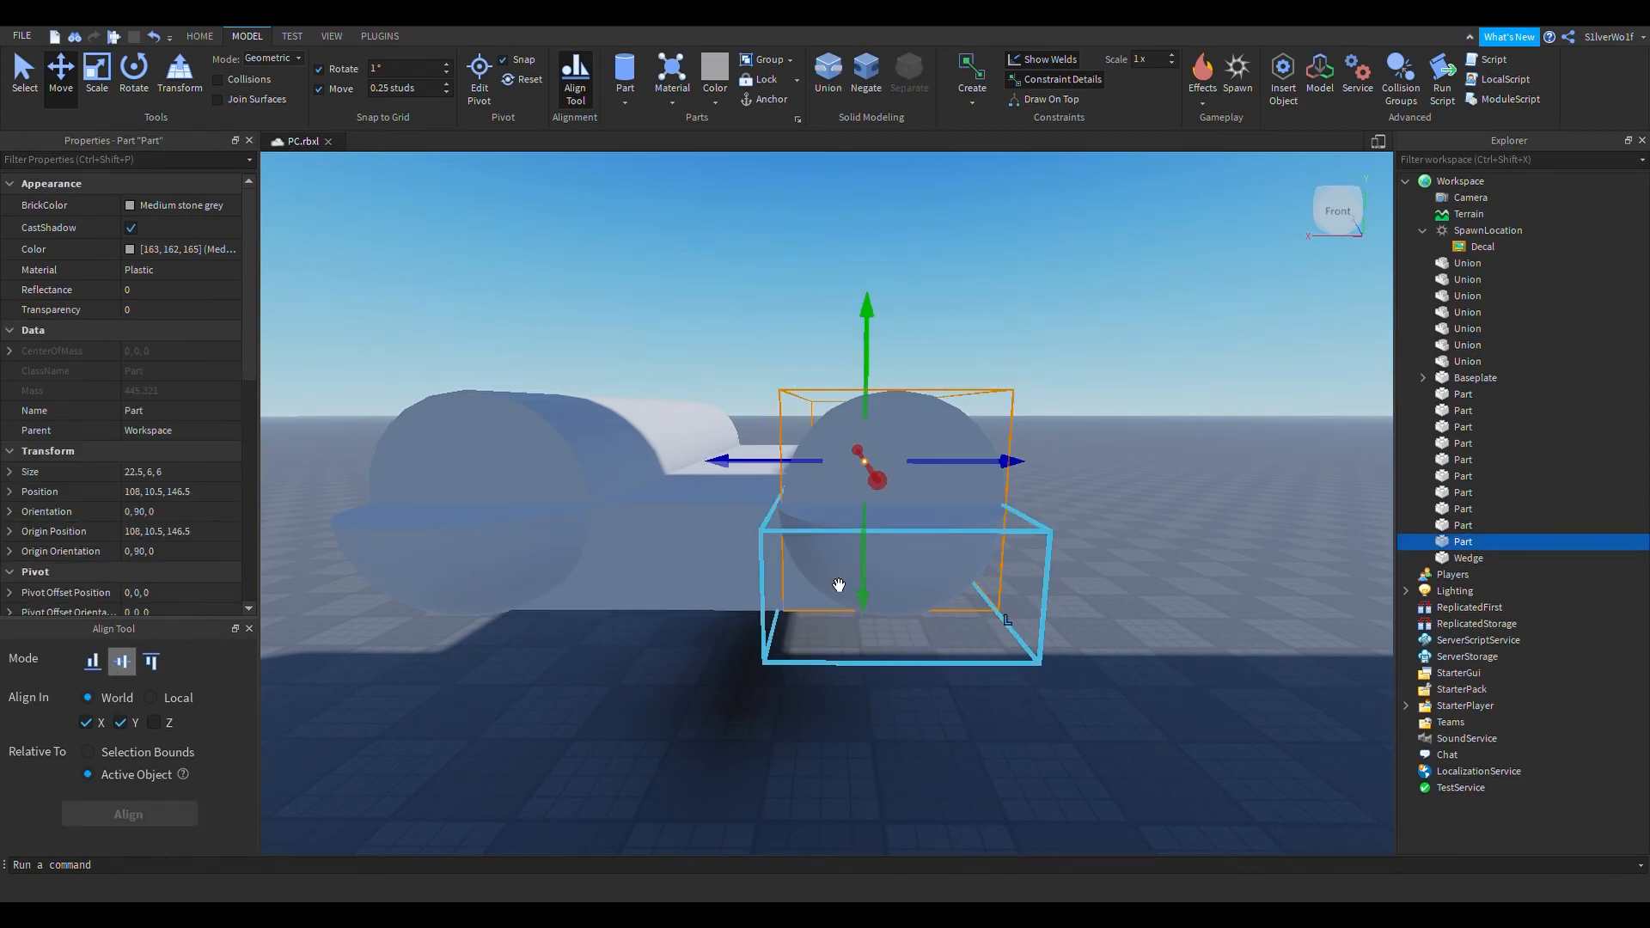
{"action": "left_click", "coordinate": [852, 467], "text": "ctrl"}
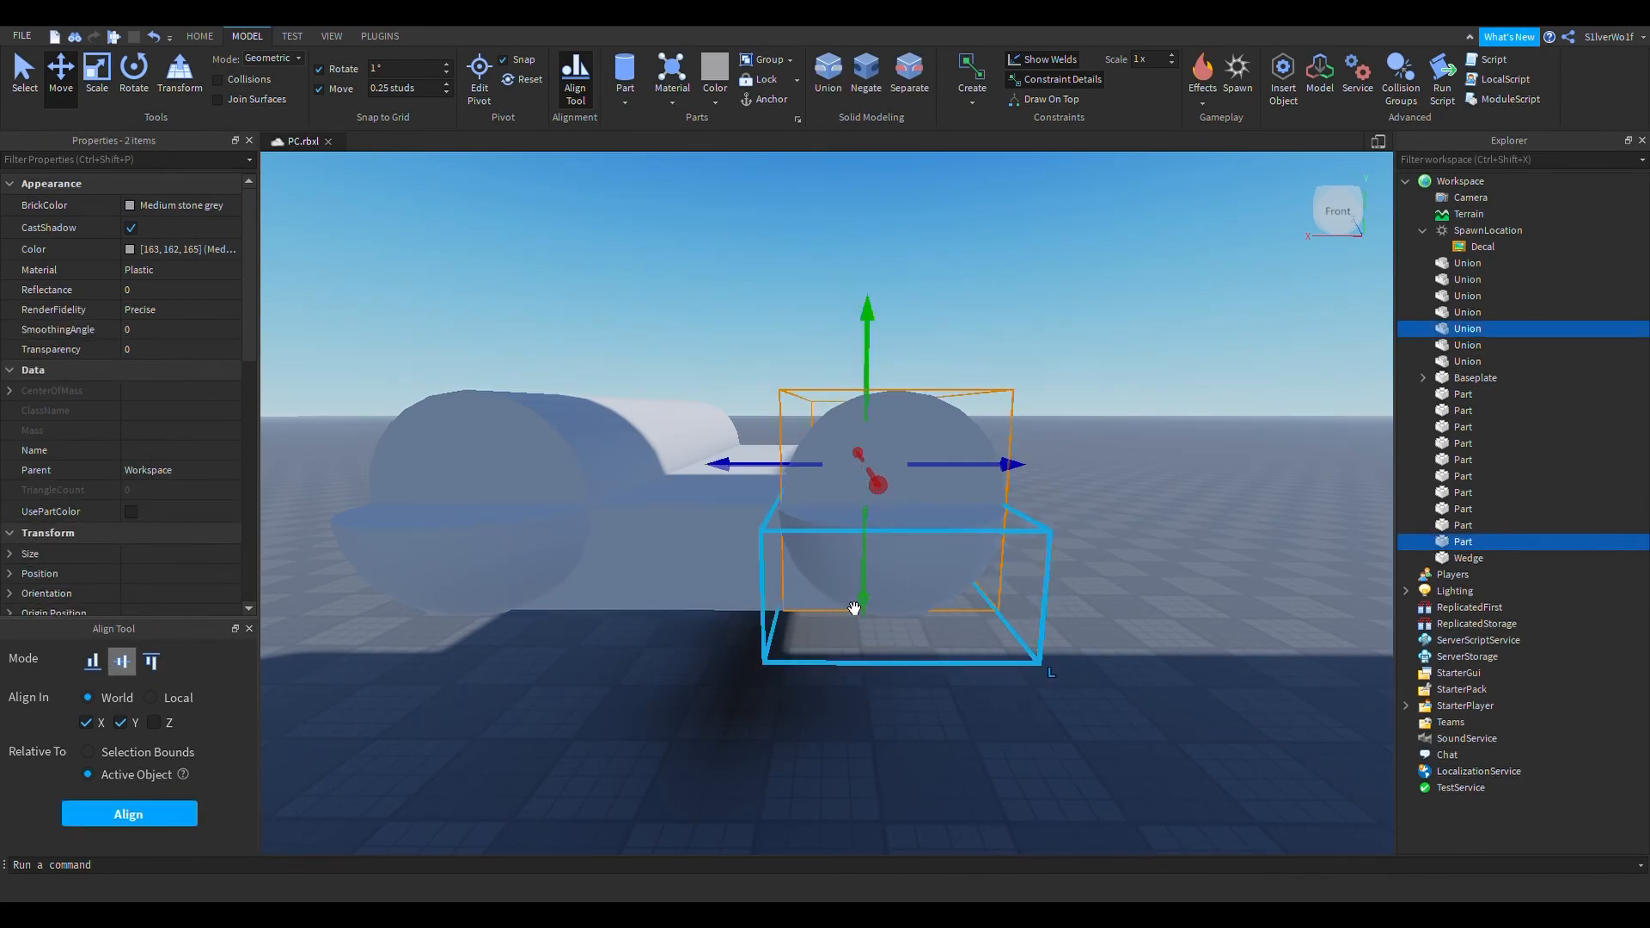
{"action": "left_click", "coordinate": [804, 593], "text": "ctrl"}
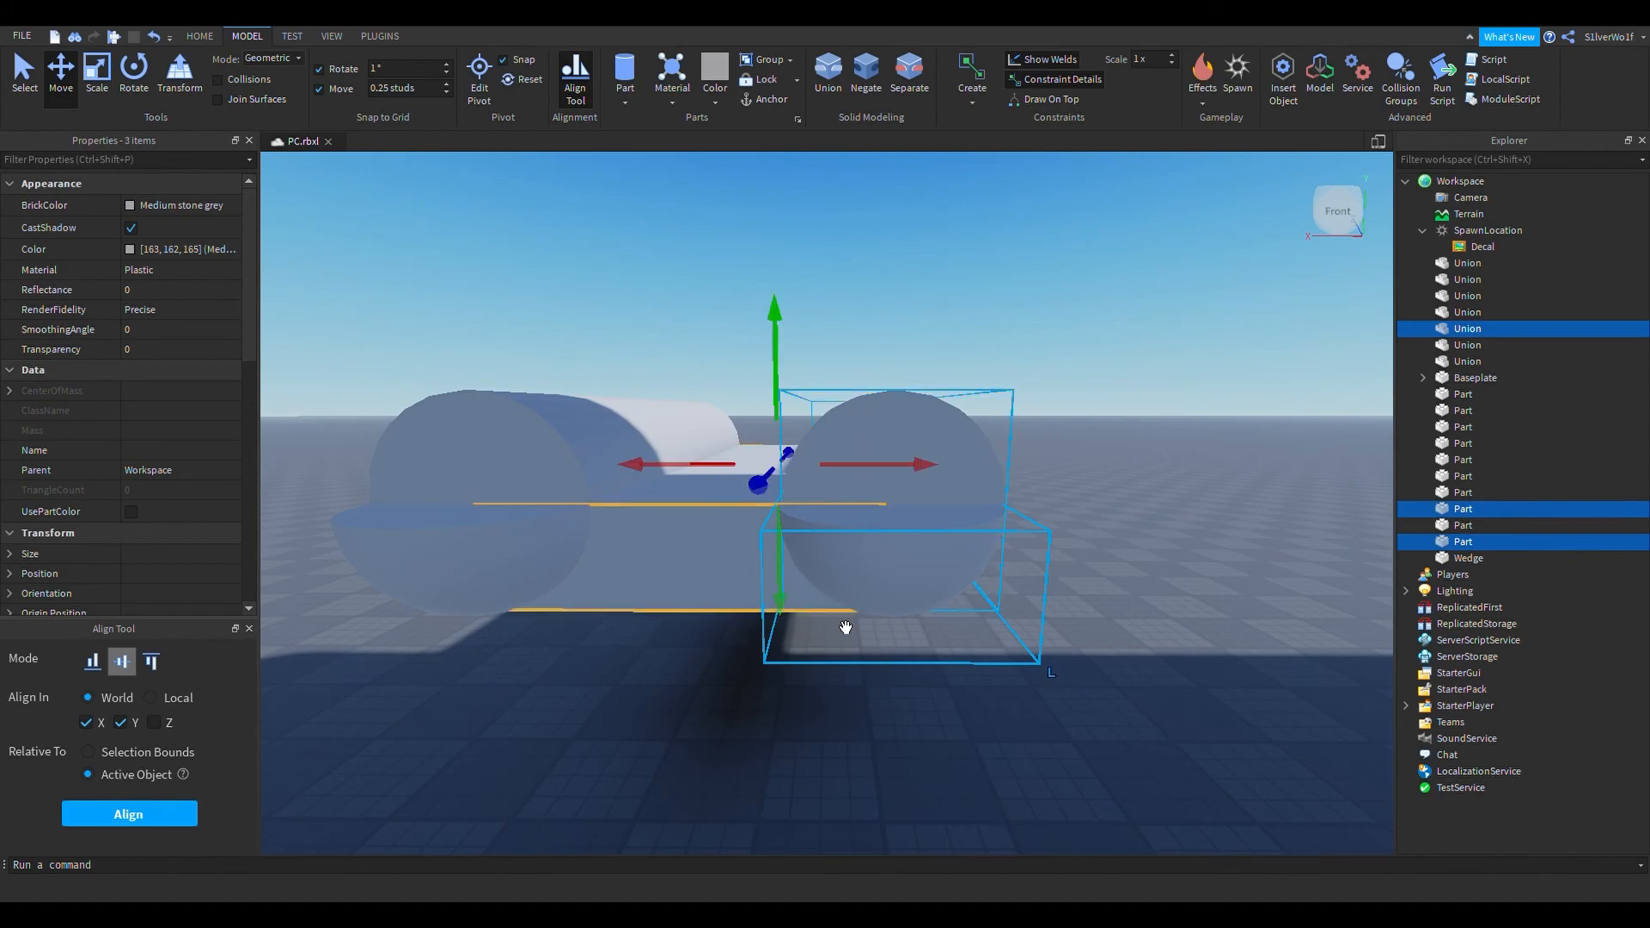
{"action": "left_click", "coordinate": [973, 605], "text": "ctrl"}
{"action": "left_click", "coordinate": [917, 590], "text": "ctrl"}
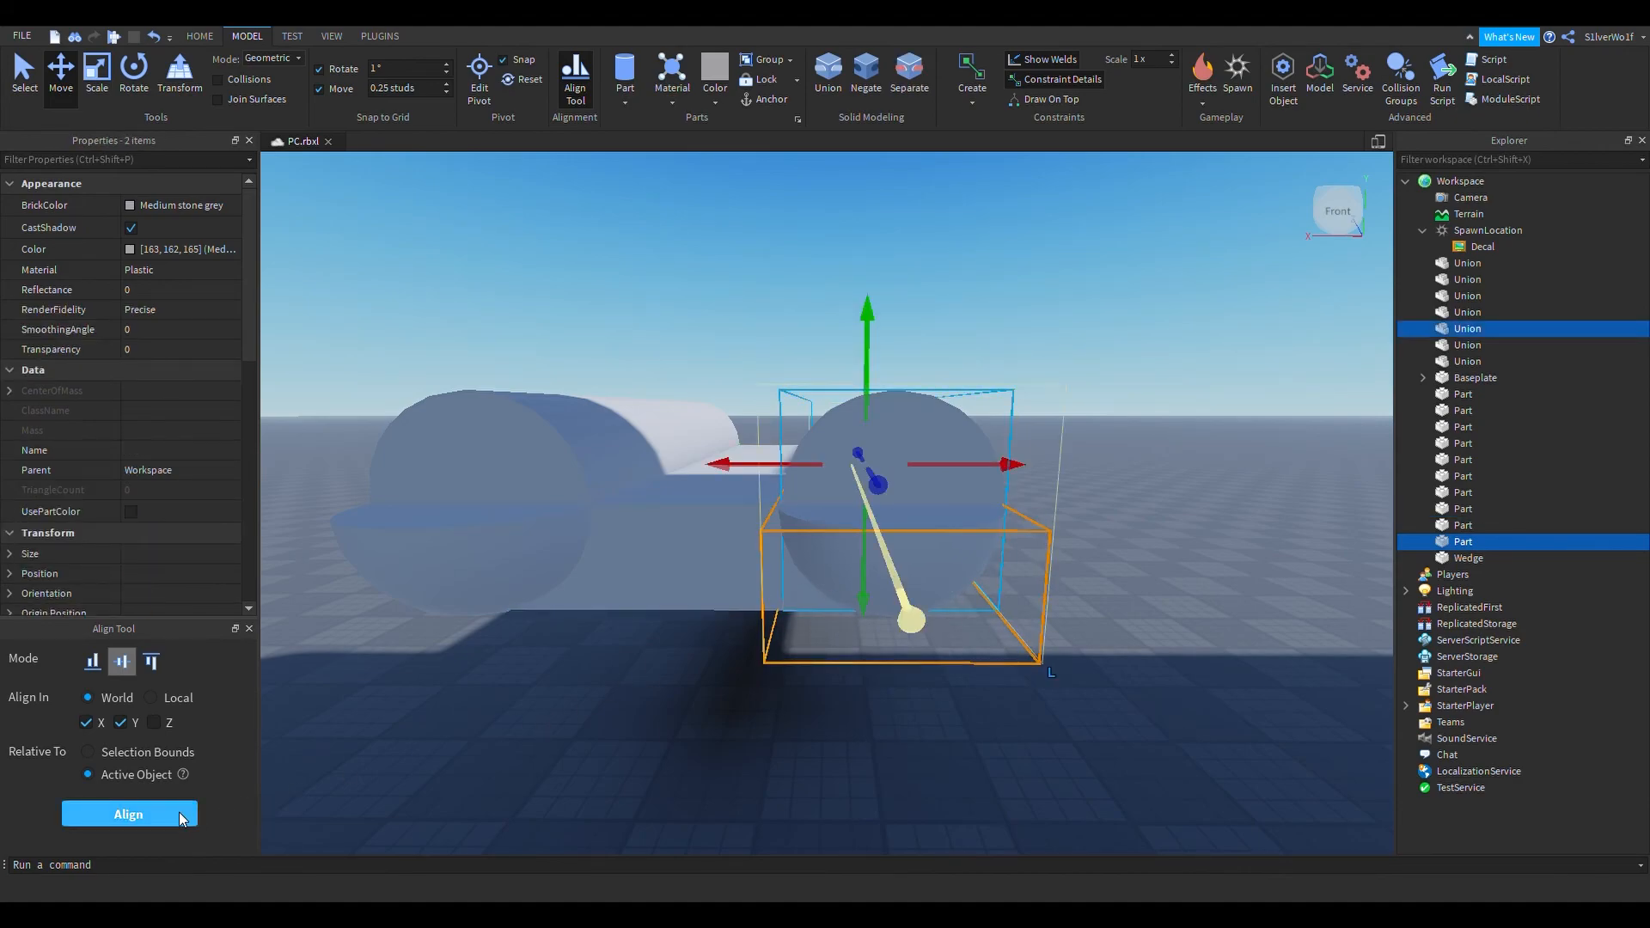
{"action": "left_click", "coordinate": [182, 815]}
Raise the aligned duplicate cylinder until its lower curve matches the half-sphere
{"action": "left_click", "coordinate": [837, 373]}
{"action": "left_click", "coordinate": [882, 464]}
{"action": "mouse_move", "coordinate": [865, 378]}
{"action": "left_mouse_down"}
{"action": "mouse_move", "coordinate": [868, 311]}
{"action": "mouse_move", "coordinate": [868, 348]}
{"action": "left_mouse_up"}
{"action": "key", "text": "d"}
{"action": "right_click_drag", "start_coordinate": [1116, 581], "coordinate": [1121, 669]}
{"action": "key", "text": "a"}
{"action": "scroll", "coordinate": [1108, 636], "scroll_direction": "down", "scroll_amount": 3}
{"action": "left_click_drag", "start_coordinate": [891, 339], "coordinate": [891, 331]}
{"action": "left_click", "coordinate": [1070, 547]}
Inspect from several angles how the duplicate cylinder meets the half-sphere
{"action": "scroll", "coordinate": [1072, 547], "scroll_direction": "up", "scroll_amount": 3}
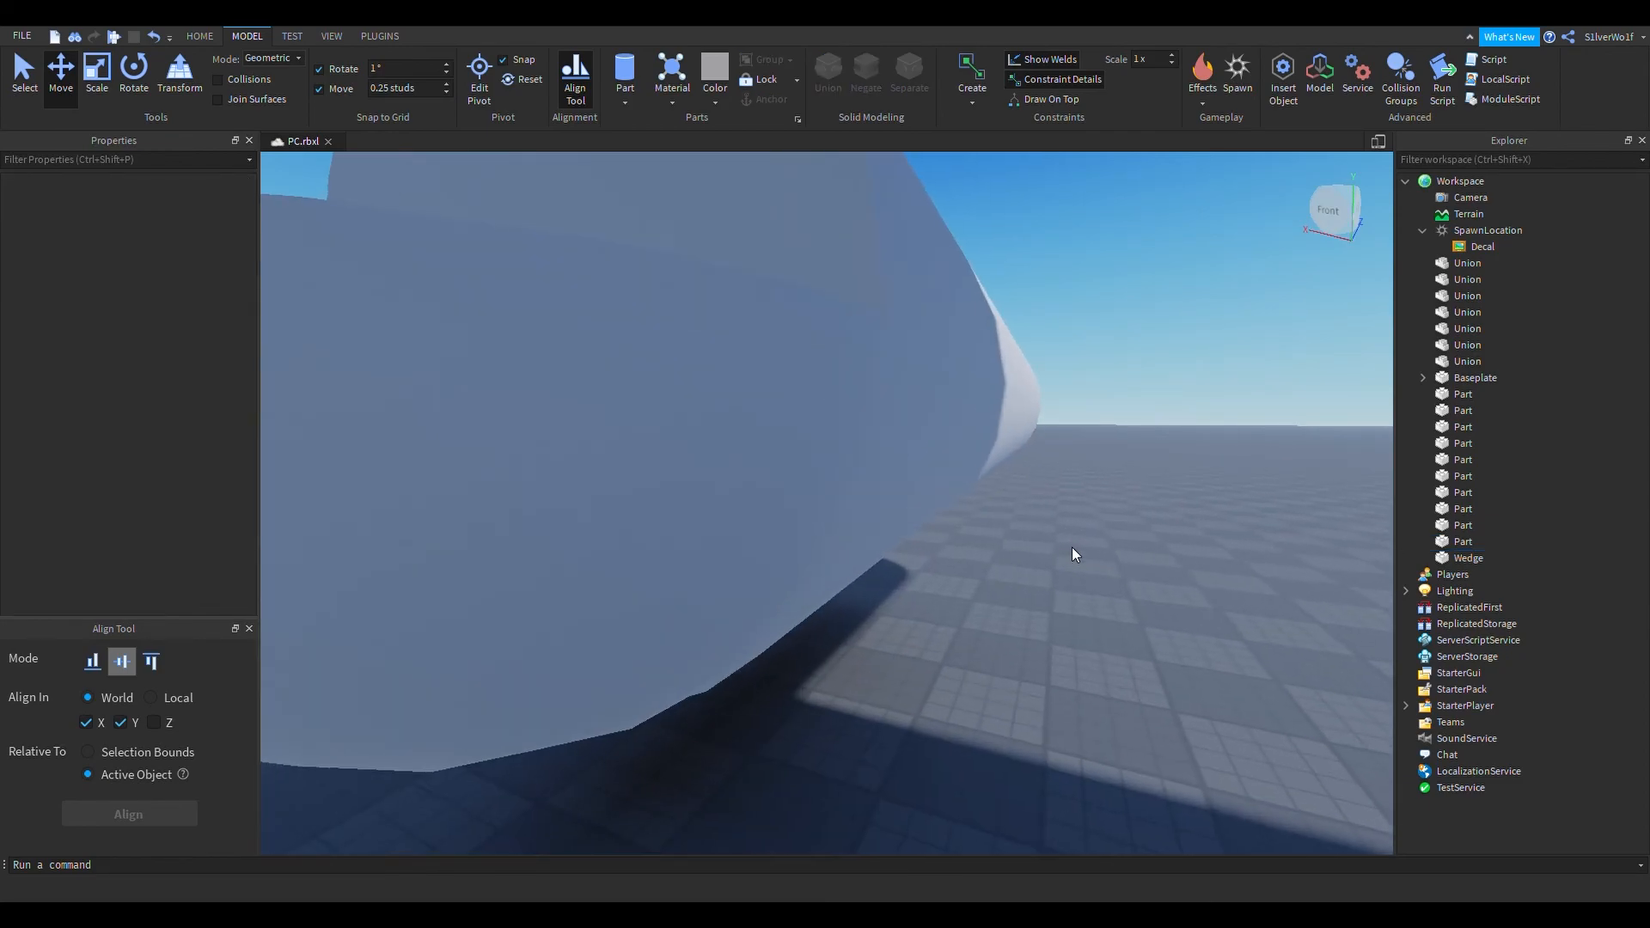
{"action": "key", "text": "a"}
{"action": "right_click_drag", "start_coordinate": [1099, 575], "coordinate": [1072, 549]}
{"action": "key", "text": "s"}
{"action": "key", "text": "a"}
{"action": "key", "text": "w"}
{"action": "key", "text": "s"}
{"action": "key", "text": "w"}
{"action": "key", "text": "s"}
{"action": "key", "text": "d"}
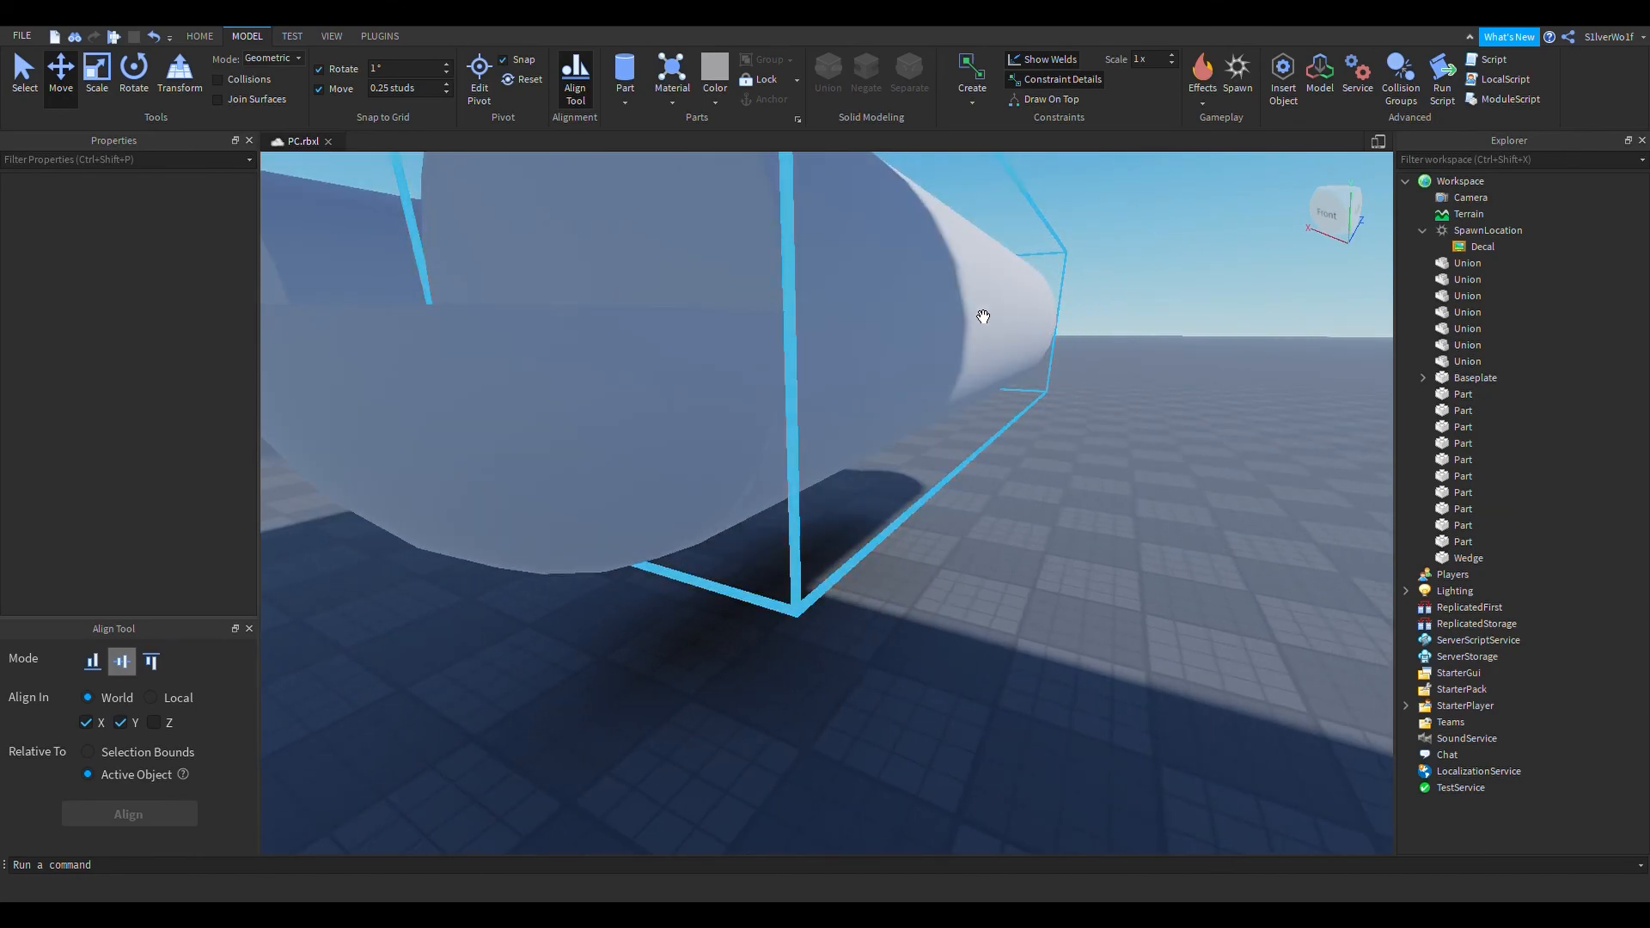
{"action": "key", "text": "s"}
{"action": "key", "text": "a"}
Delete the four half-spheres at the plate's corners, keeping the two long cylinders
{"action": "left_click", "coordinate": [983, 487]}
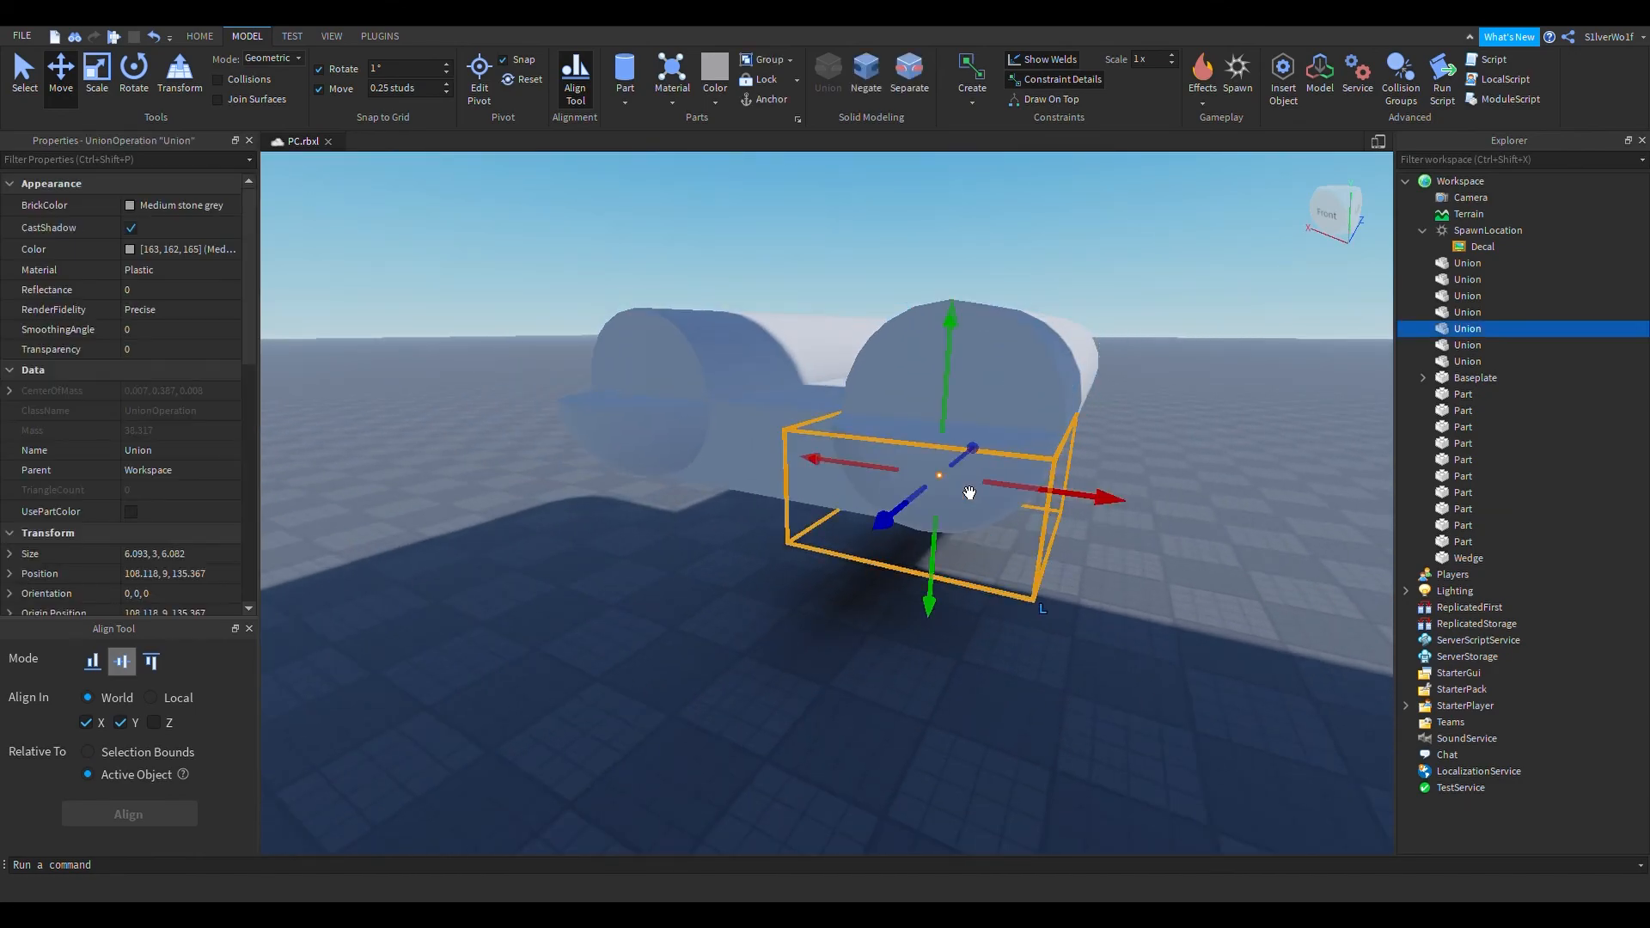
{"action": "key", "text": "Delete"}
{"action": "left_click", "coordinate": [623, 464]}
{"action": "key", "text": "Delete"}
{"action": "right_click_drag", "start_coordinate": [872, 636], "coordinate": [872, 636]}
{"action": "key", "text": "d"}
{"action": "key", "text": "w"}
{"action": "left_click", "coordinate": [718, 493]}
{"action": "key", "text": "Delete"}
{"action": "left_click", "coordinate": [773, 348]}
{"action": "key", "text": "Delete"}
Look over the whole desk and the position of the plate and its edge cylinders beneath the tabletop
{"action": "right_click_drag", "start_coordinate": [961, 519], "coordinate": [935, 497]}
{"action": "key", "text": "d"}
{"action": "key", "text": "d"}
{"action": "key", "text": "w"}
{"action": "key", "text": "d"}
{"action": "key", "text": "a"}
{"action": "key", "text": "a"}
{"action": "key", "text": "s"}
{"action": "key", "text": "w"}
{"action": "right_click_drag", "start_coordinate": [1078, 741], "coordinate": [1055, 622]}
{"action": "key", "text": "s"}
{"action": "key", "text": "s"}
{"action": "key", "text": "w"}
{"action": "key", "text": "w"}
{"action": "key", "text": "s"}
{"action": "key", "text": "s"}
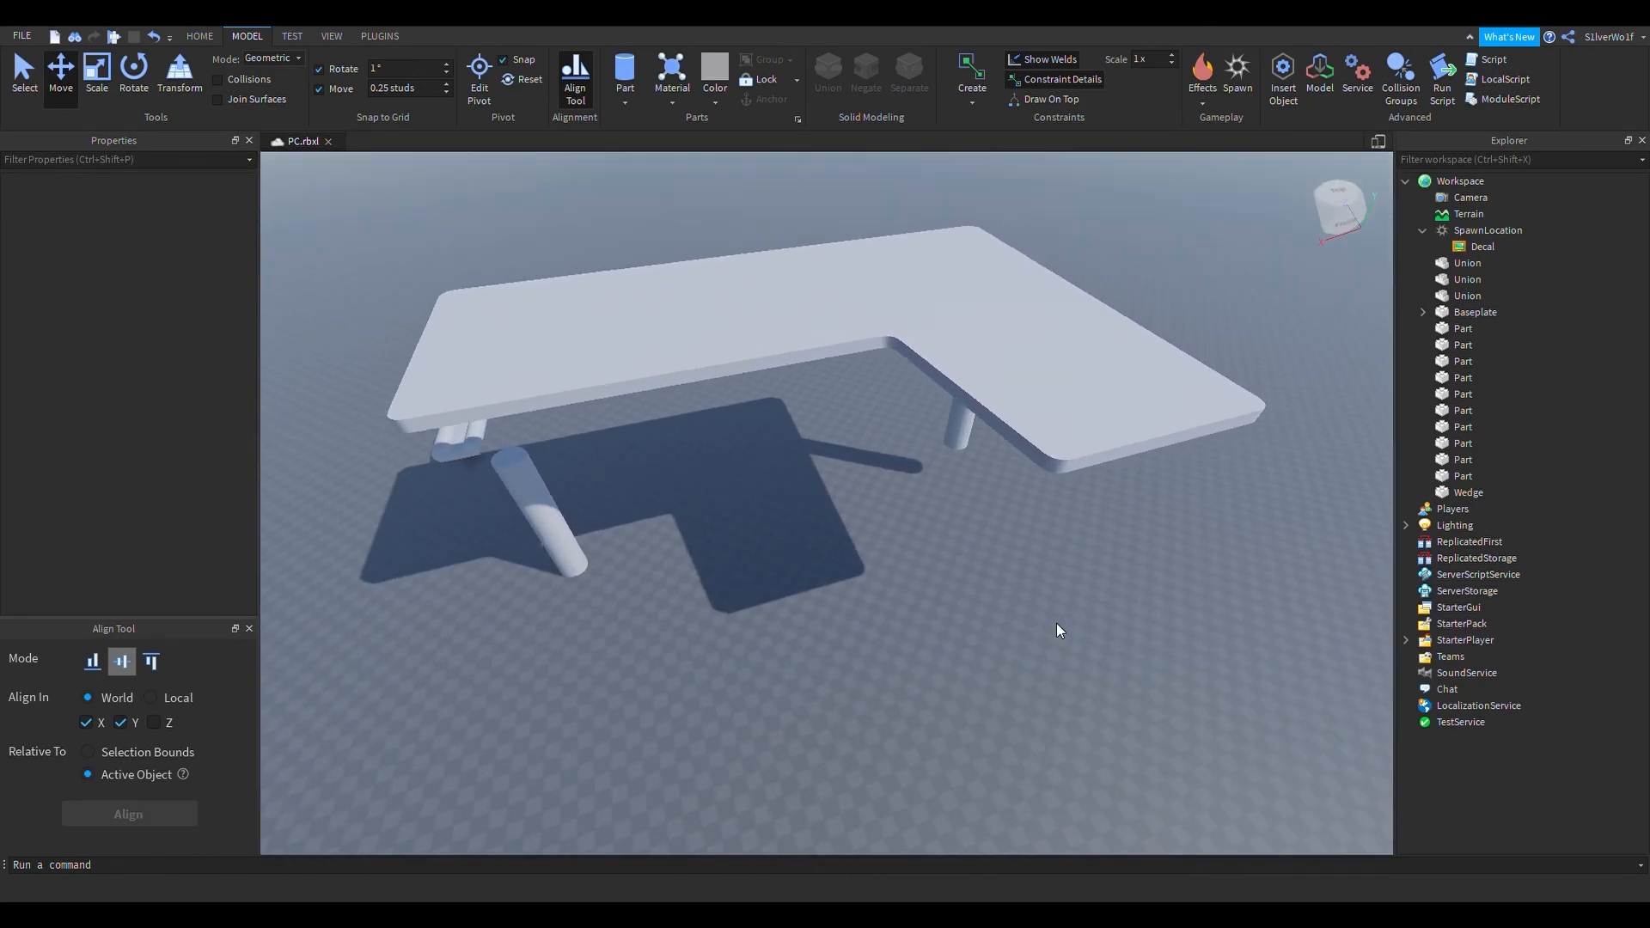
Select the plate and its edge cylinders near the tabletop's corner and move them from beneath the desk
{"action": "key", "text": "a"}
{"action": "left_click_drag", "start_coordinate": [593, 409], "coordinate": [771, 523]}
{"action": "left_click_drag", "start_coordinate": [681, 481], "coordinate": [649, 777]}
{"action": "key", "text": "s"}
{"action": "right_click_drag", "start_coordinate": [650, 777], "coordinate": [650, 777]}
{"action": "left_click_drag", "start_coordinate": [650, 777], "coordinate": [653, 795]}
{"action": "right_click_drag", "start_coordinate": [727, 755], "coordinate": [727, 755]}
{"action": "key", "text": "s"}
{"action": "key", "text": "d"}
{"action": "left_click", "coordinate": [834, 717]}
{"action": "key", "text": "w"}
{"action": "right_click_drag", "start_coordinate": [850, 706], "coordinate": [850, 707]}
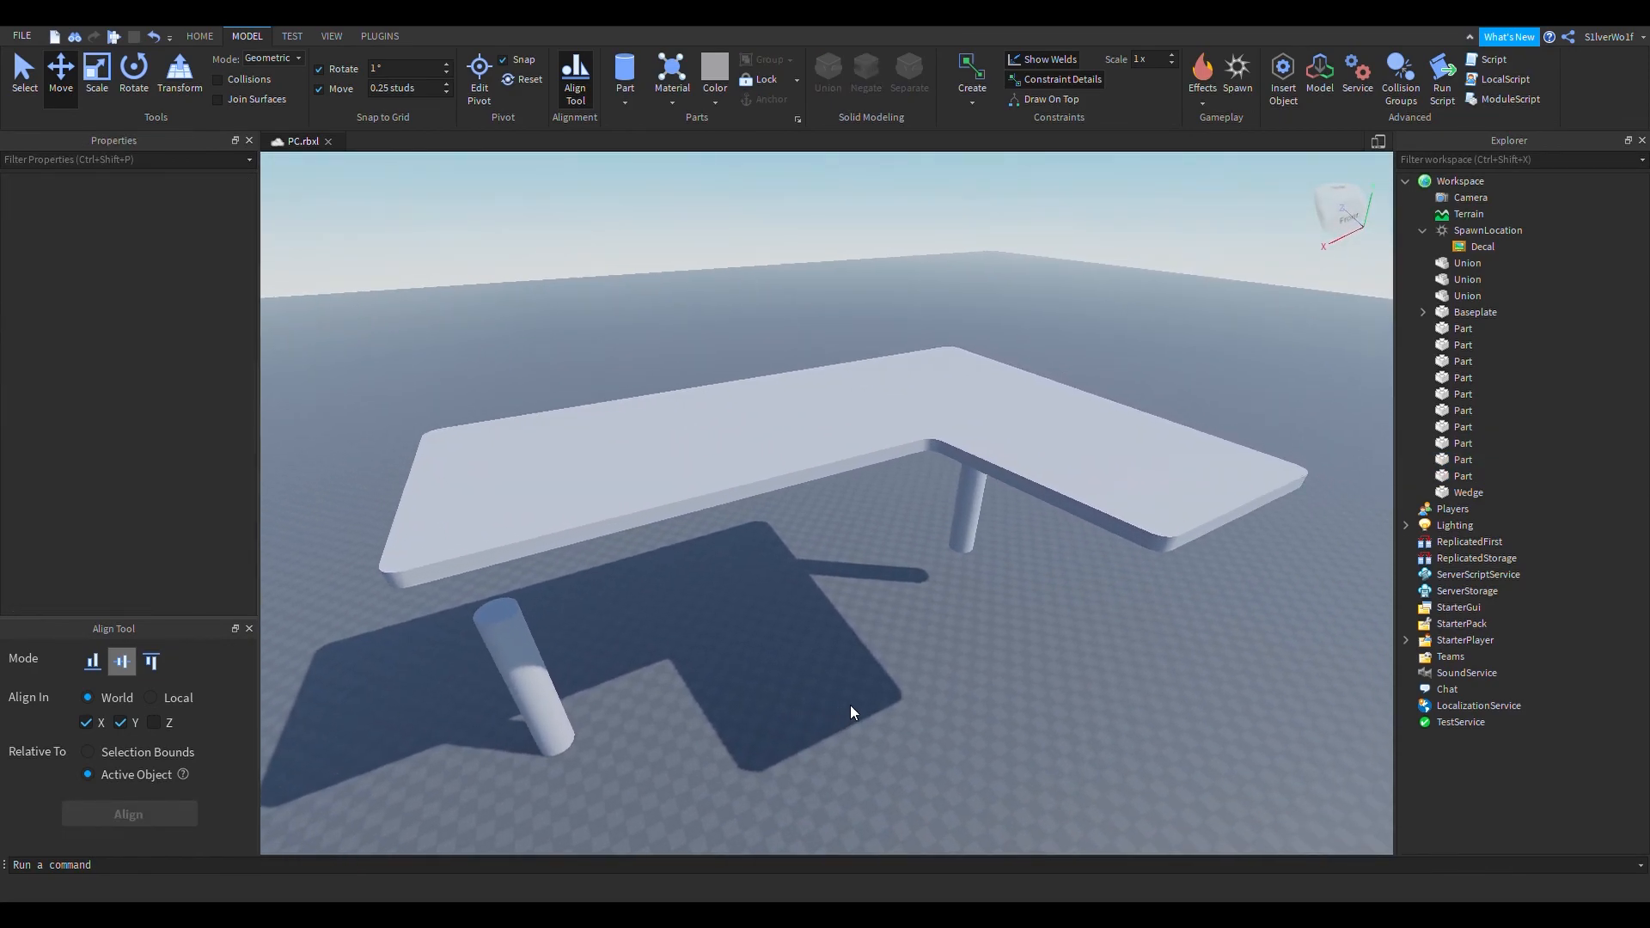